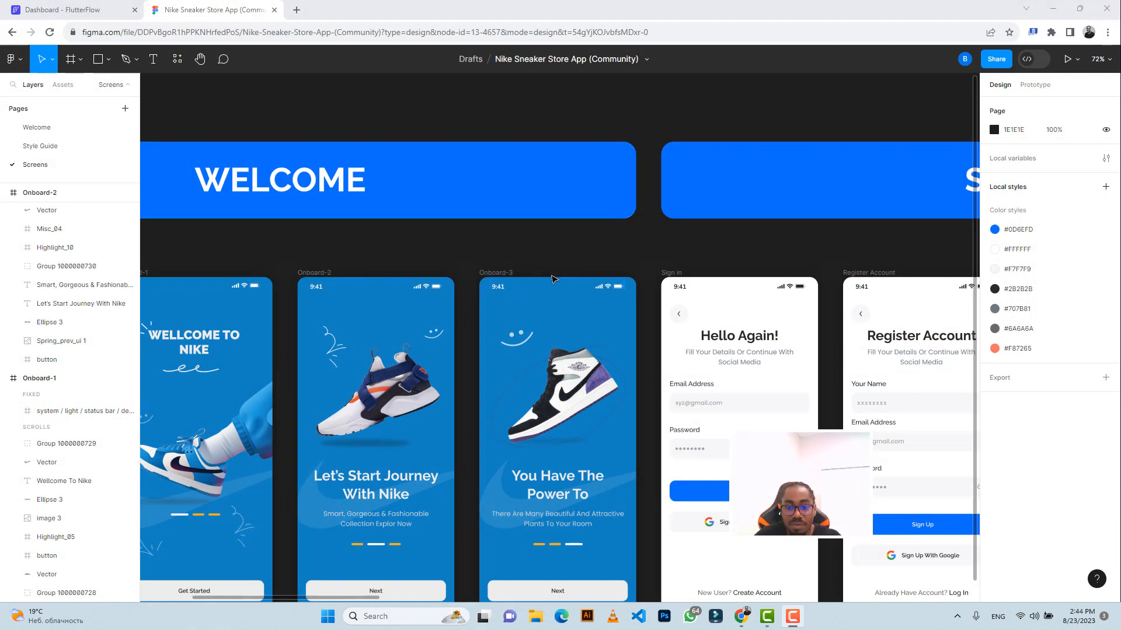
pyautogui.scroll(-3, 551, 275)
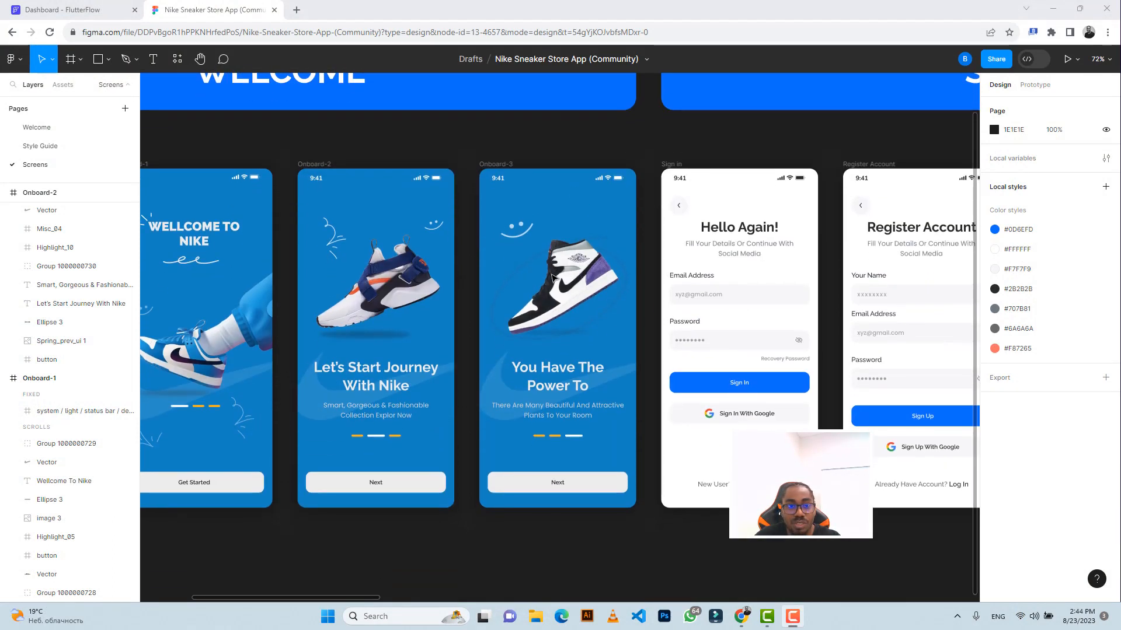
pyautogui.scroll(2, 551, 279)
pyautogui.hscroll(-4, 551, 278)
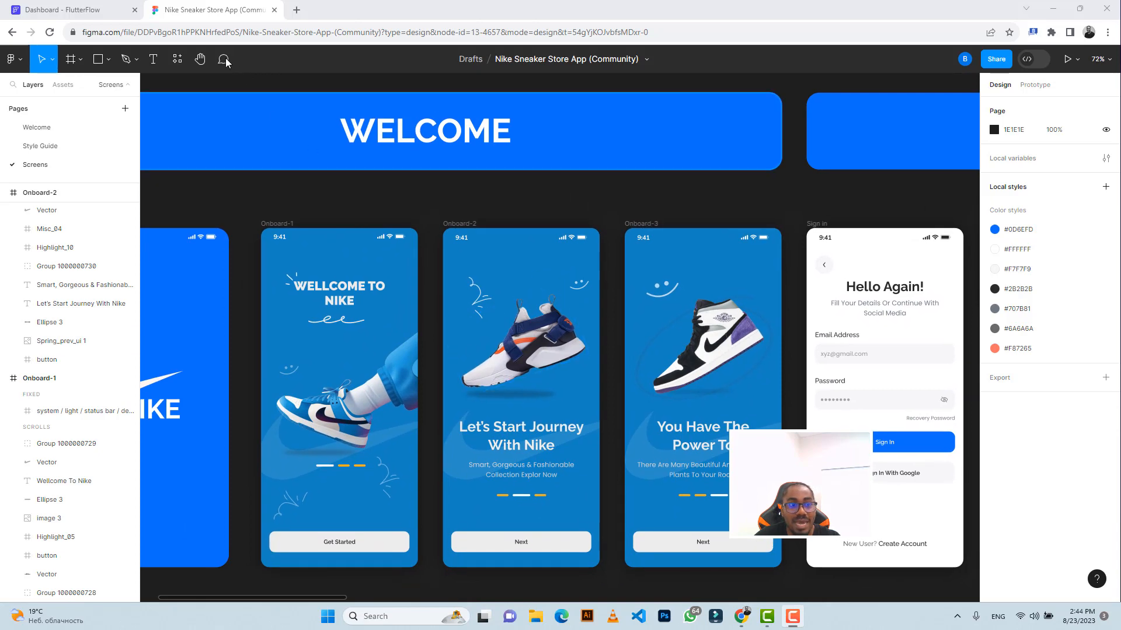
# Step: Switch to FlutterFlow and create a blank project named "nike sneaker app", skipping the project setup
pyautogui.click(91, 10)
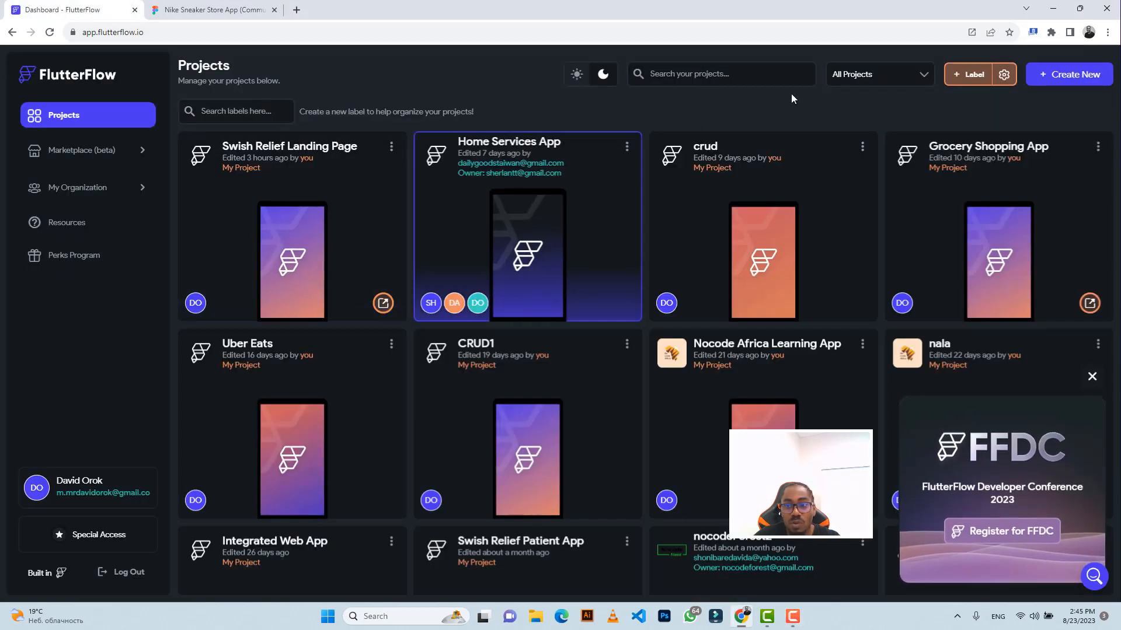
pyautogui.click(1076, 80)
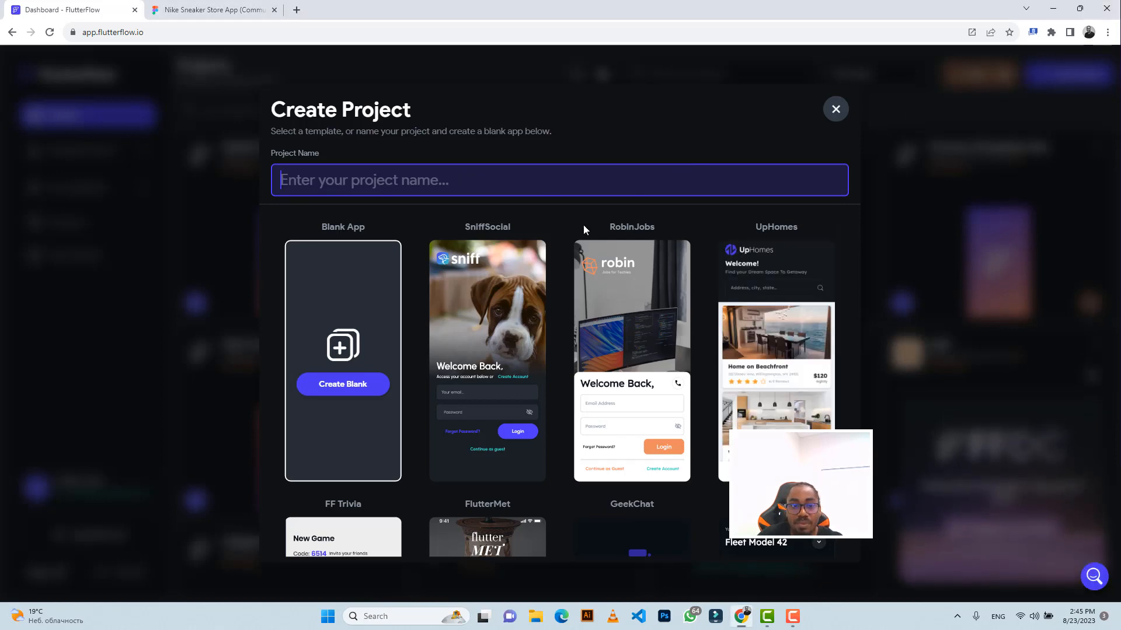
pyautogui.write('sn')
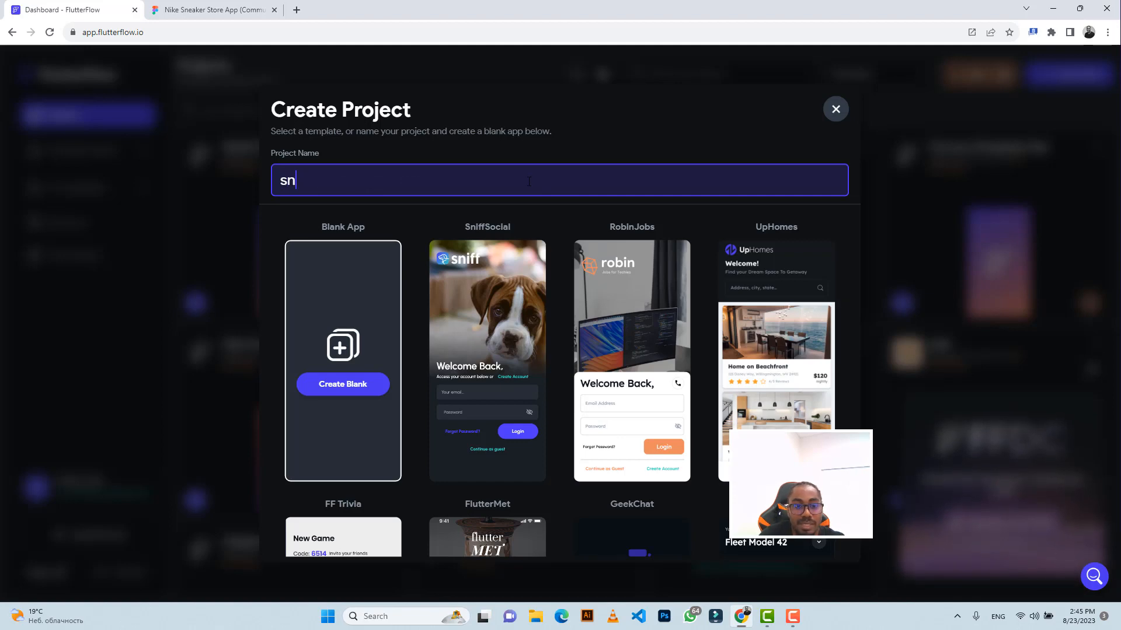
pyautogui.press('BackSpace')
pyautogui.press('BackSpace')
pyautogui.write('n')
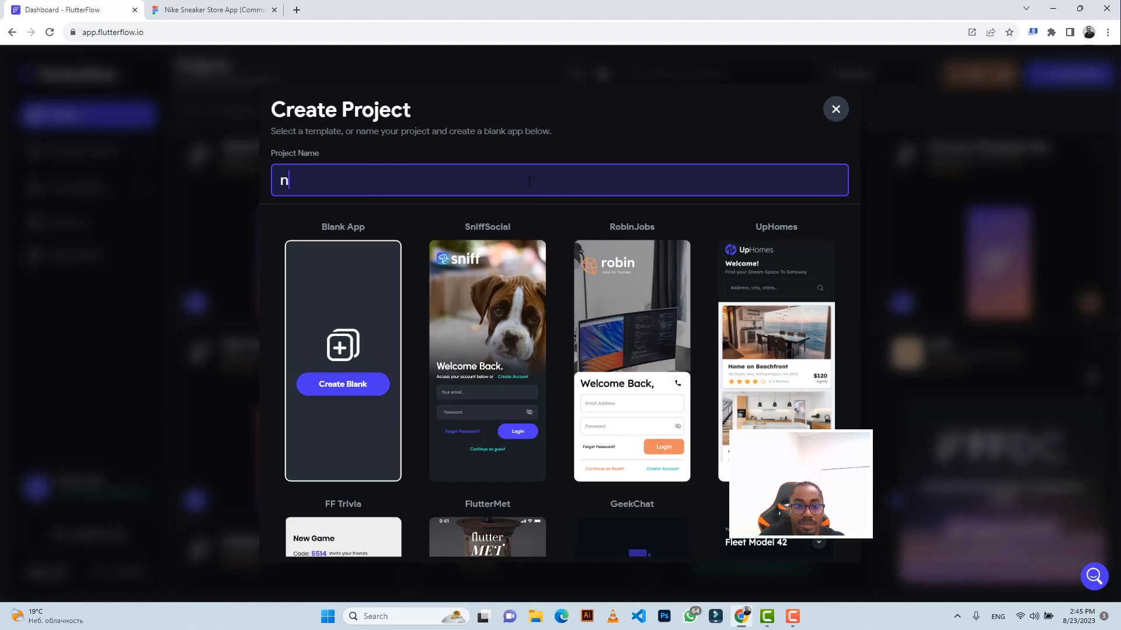
pyautogui.write('ik')
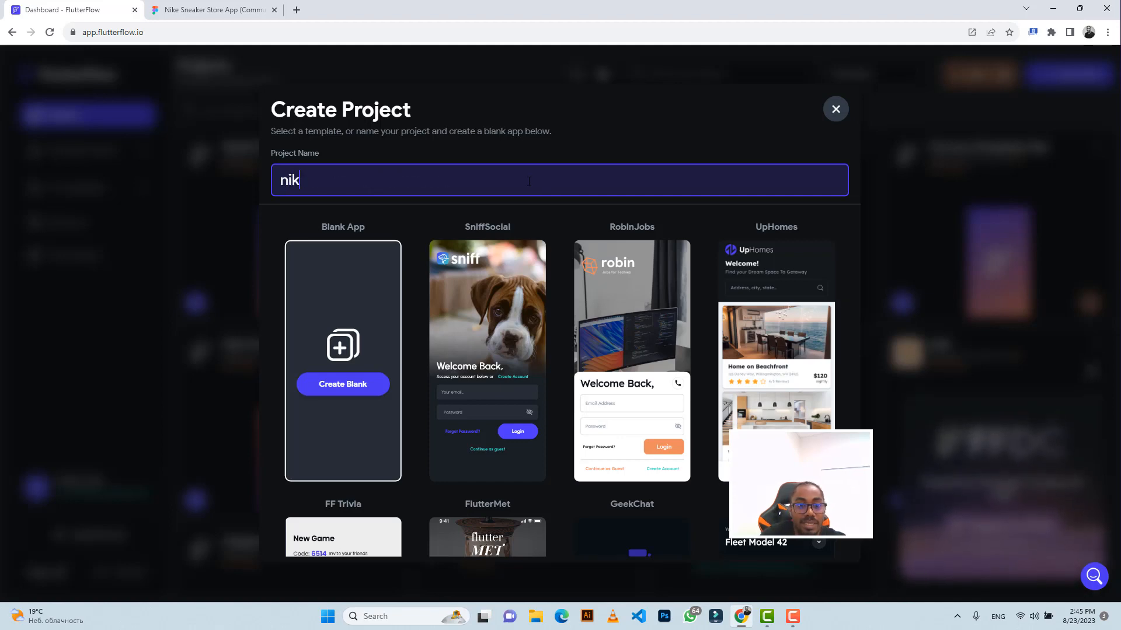
pyautogui.write('e sneak')
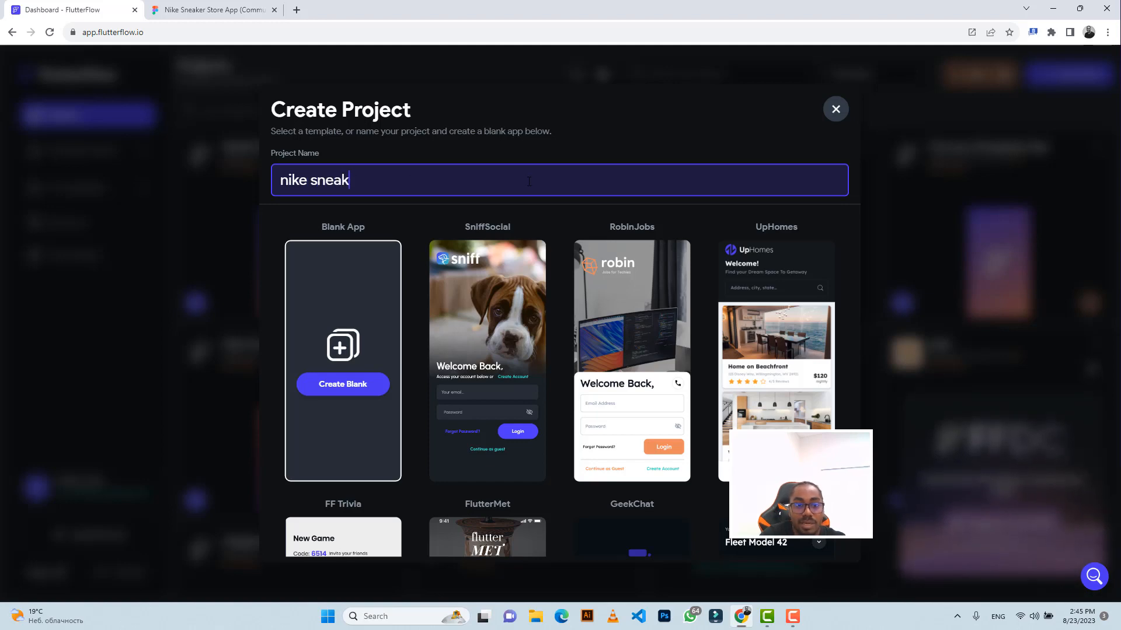
pyautogui.write('er app')
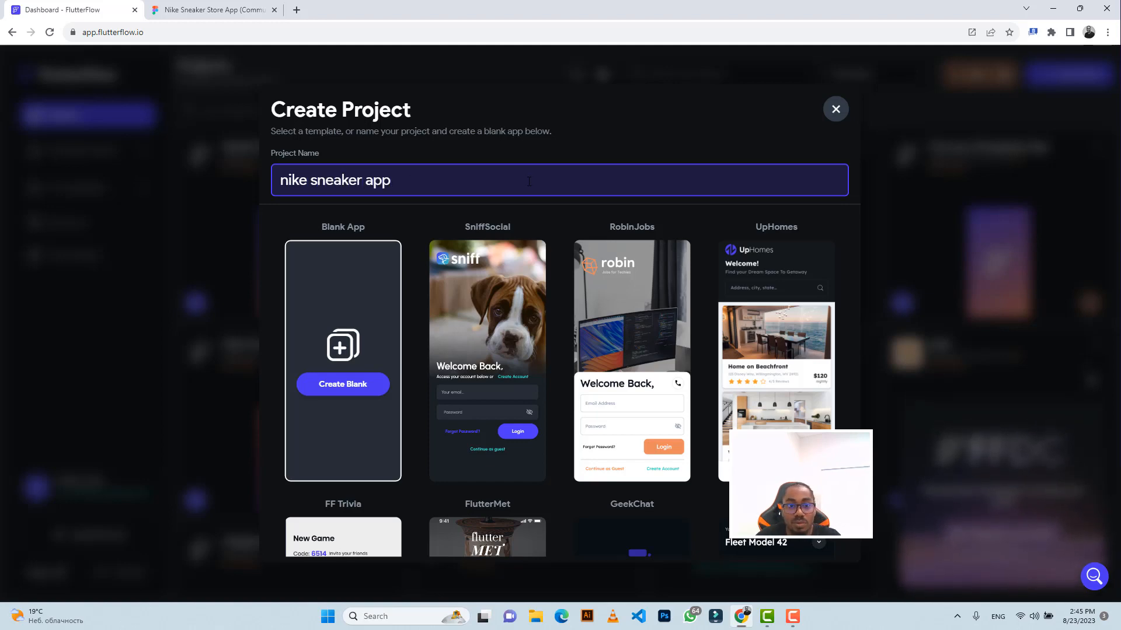
pyautogui.click(344, 385)
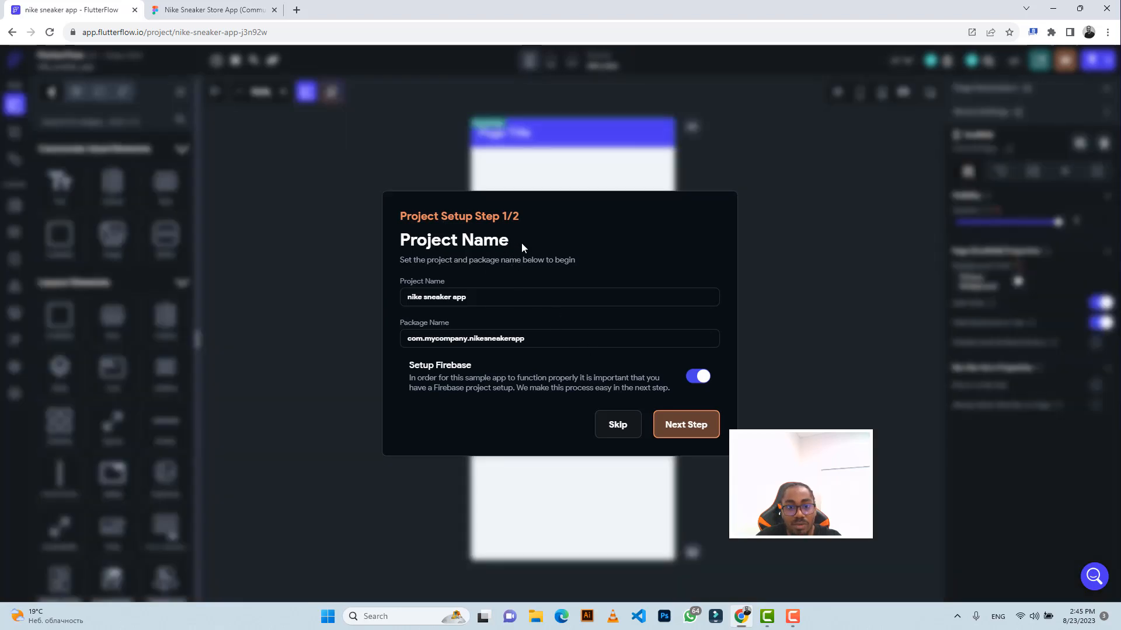
pyautogui.click(617, 426)
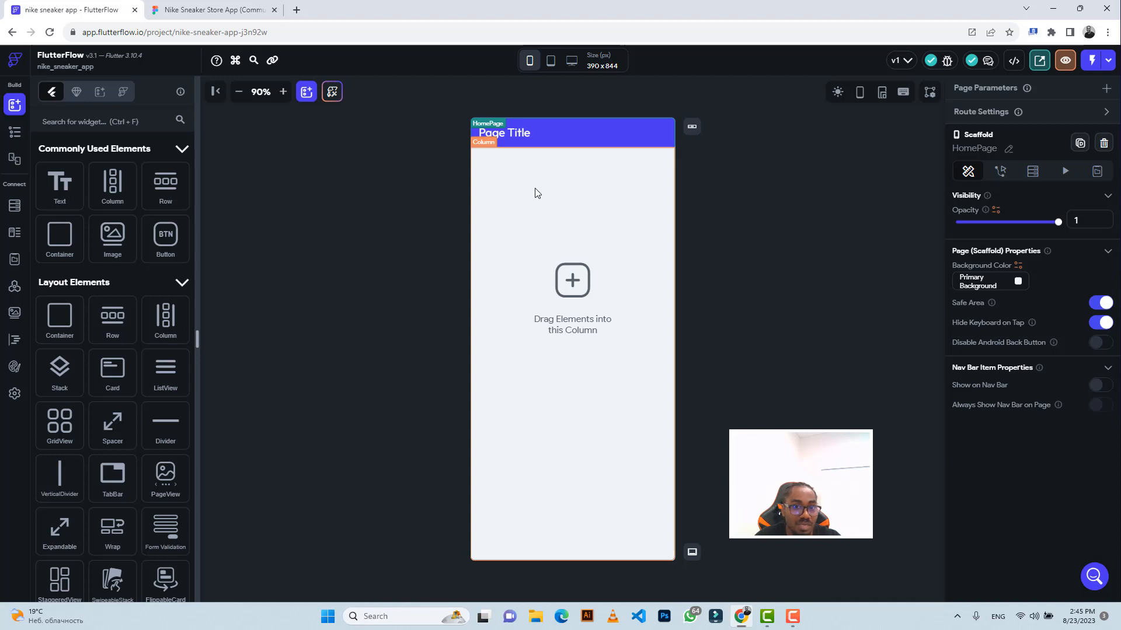
pyautogui.click(582, 144)
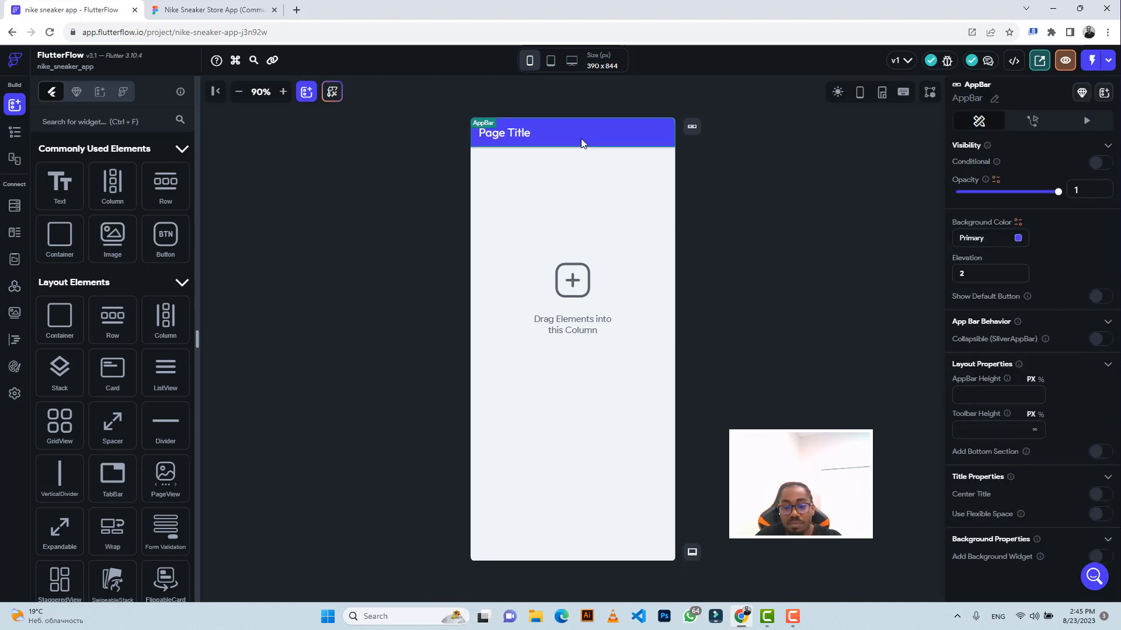
pyautogui.press('Delete')
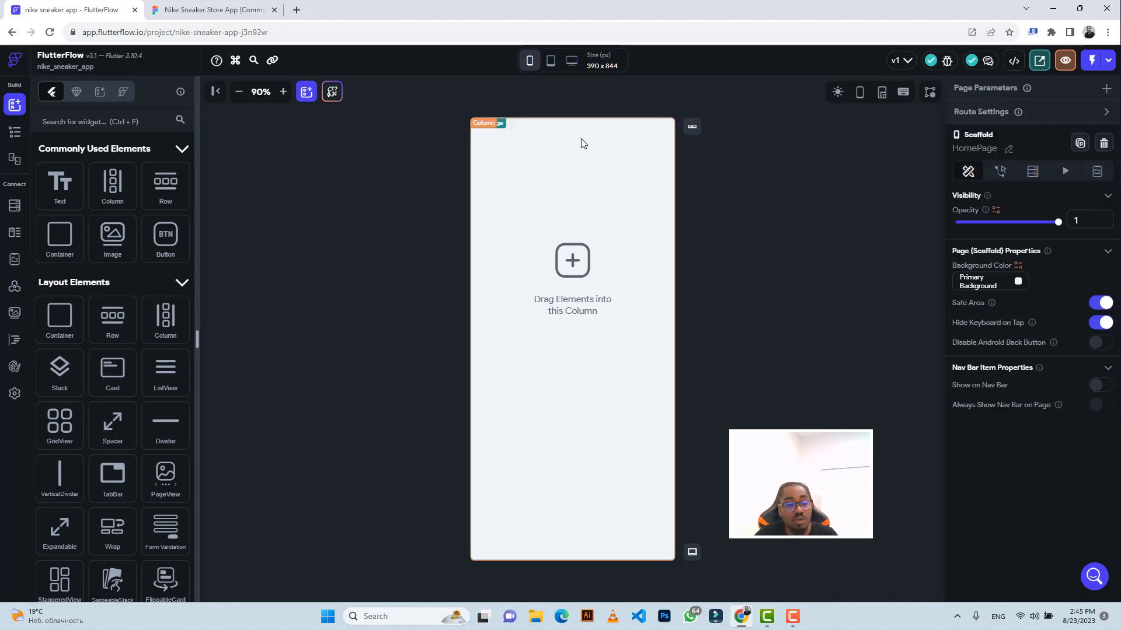
pyautogui.hotkey('ctrl', 'z')
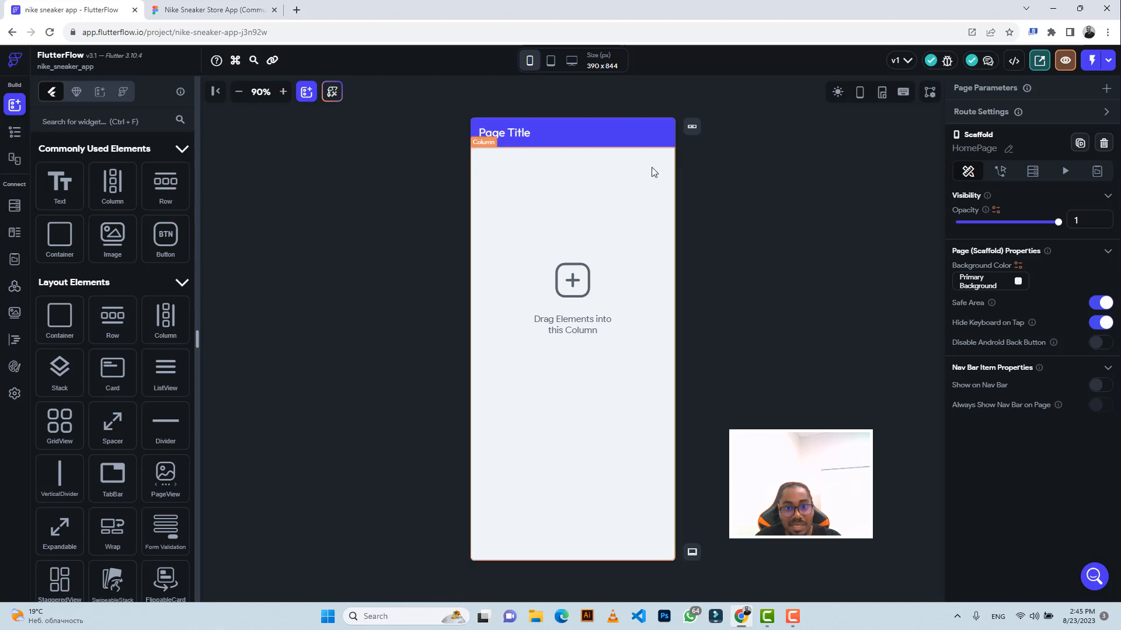
# Step: Delete the app bar with the page title from the HomePage
pyautogui.click(571, 136)
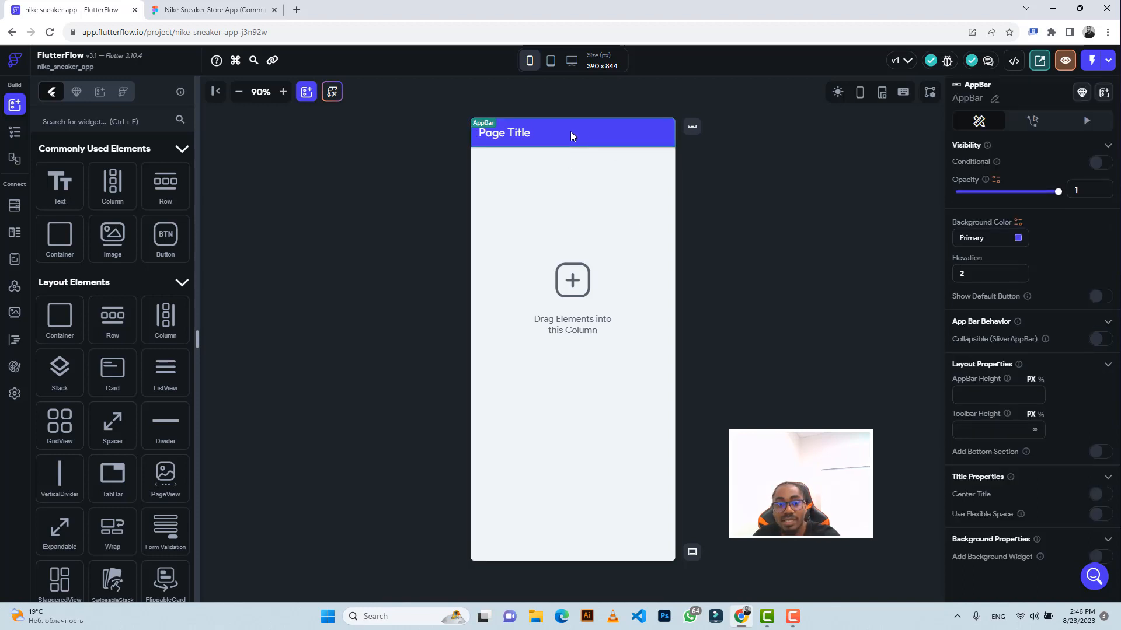
pyautogui.press('Delete')
# Step: Switch to the Figma sneaker store design and look through its welcome, sign-in, home/cart and menu screens
pyautogui.click(222, 9)
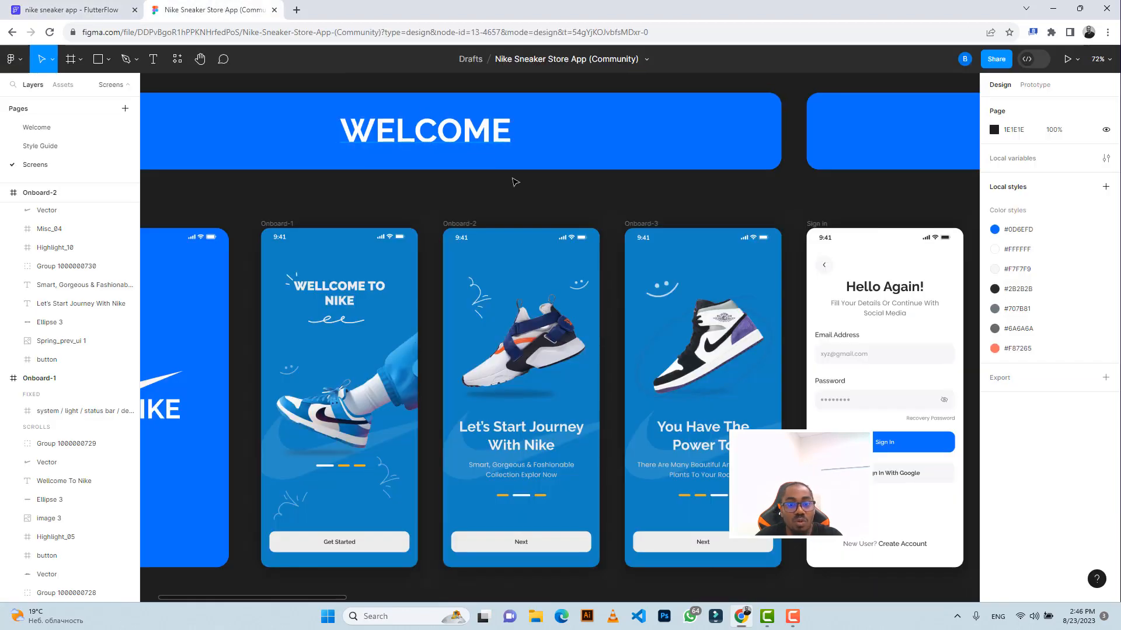
pyautogui.hscroll(-3, 515, 209)
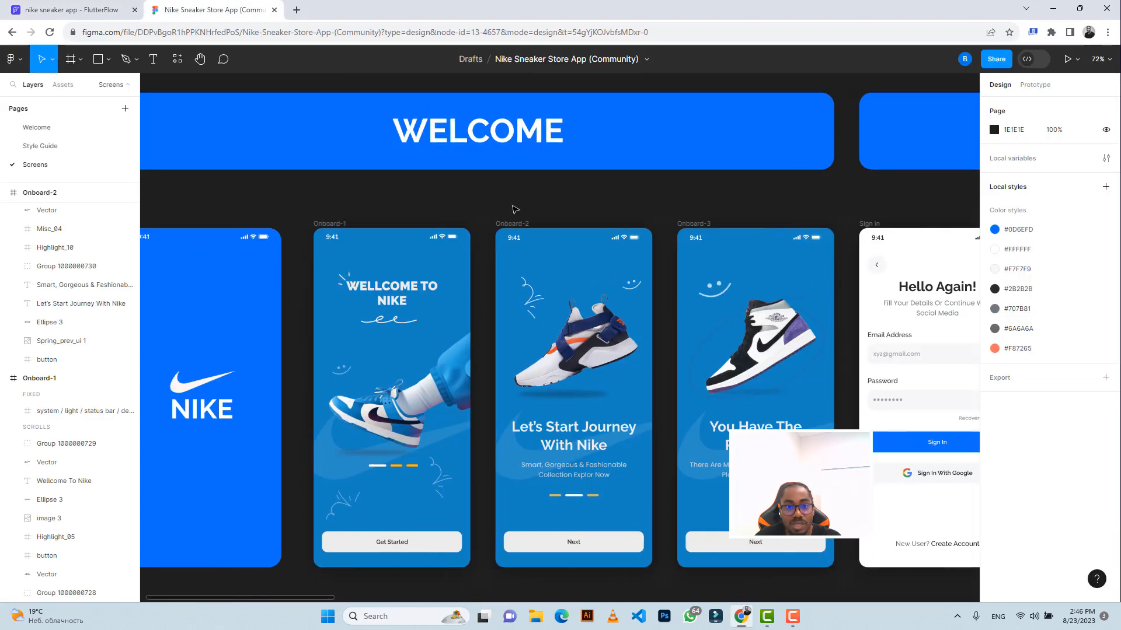
pyautogui.scroll(-2, 515, 209)
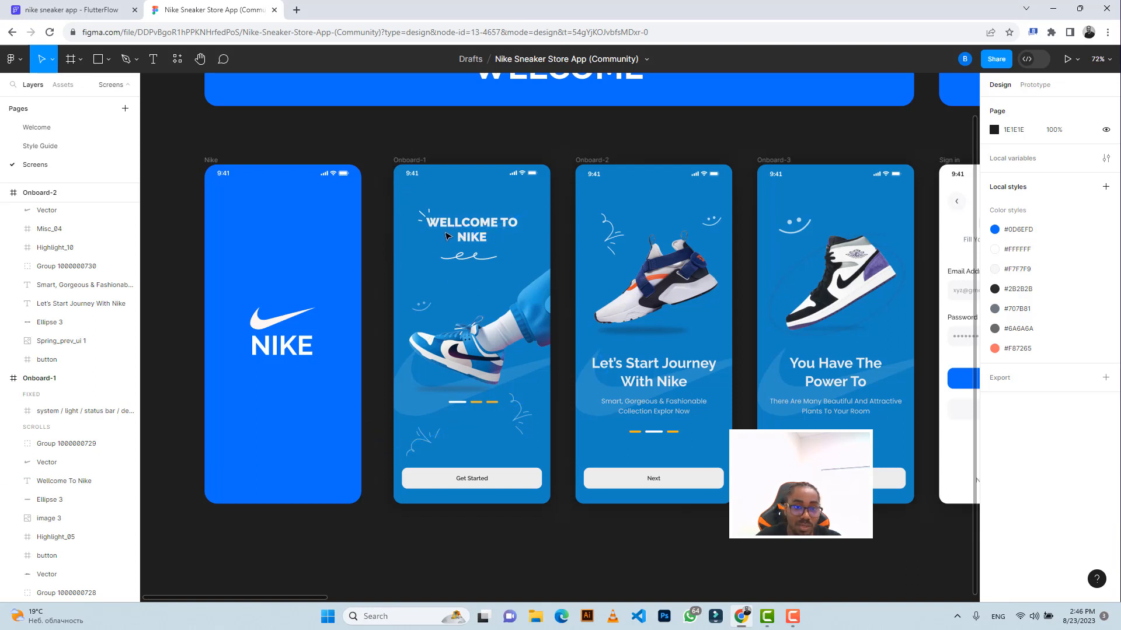
pyautogui.scroll(3, 448, 279)
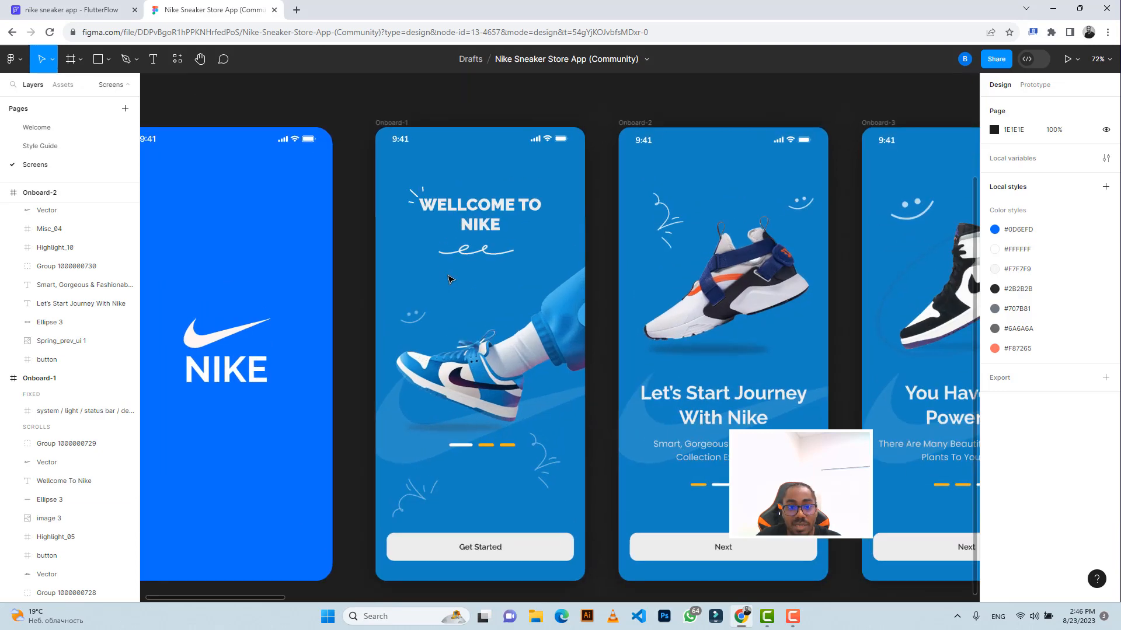
pyautogui.scroll(-8, 448, 279)
pyautogui.hscroll(15, 450, 279)
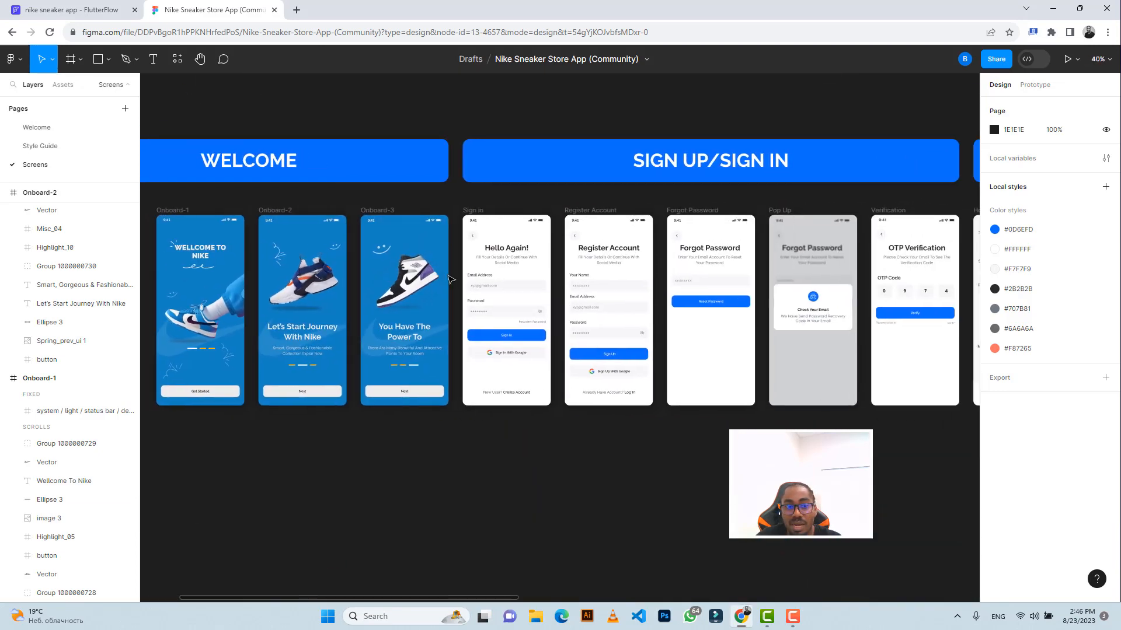
pyautogui.hscroll(9, 450, 279)
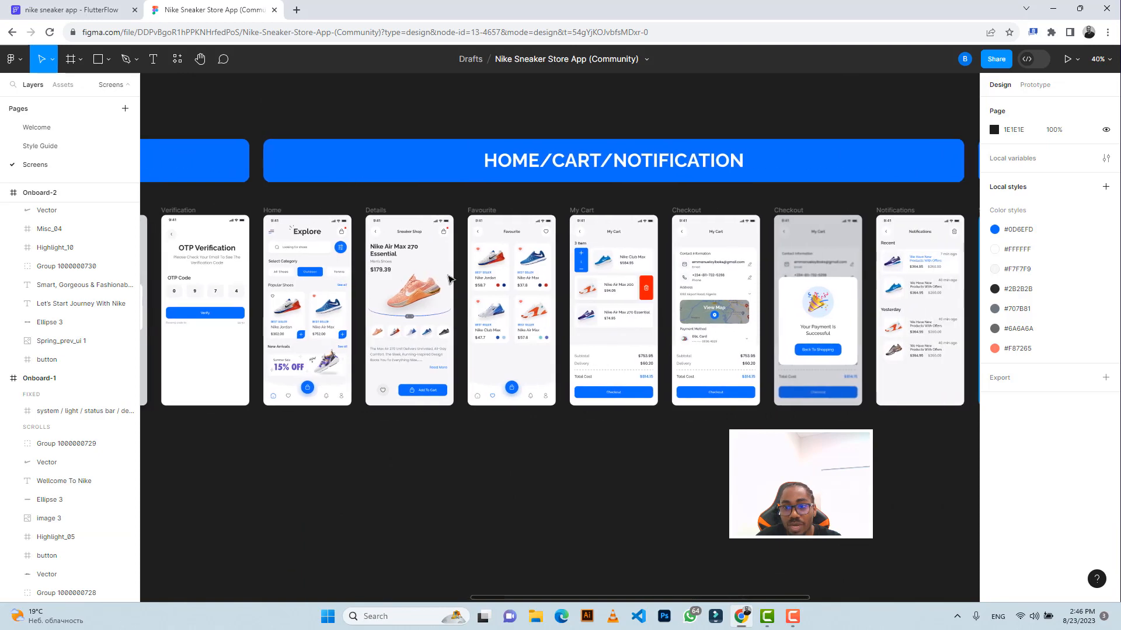
pyautogui.hscroll(5, 451, 279)
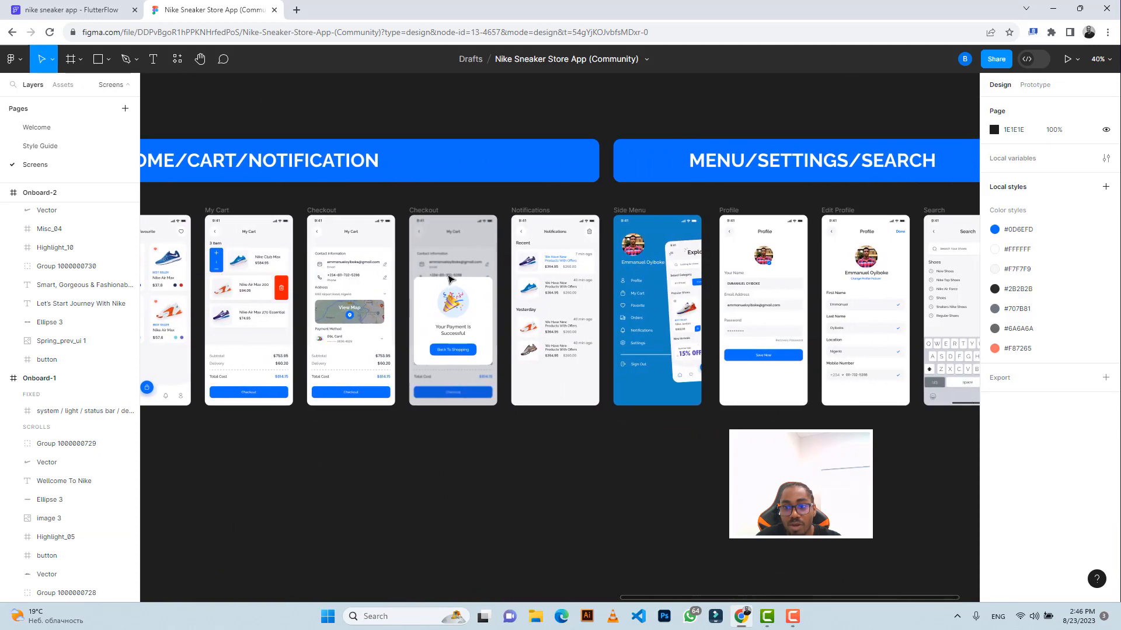
pyautogui.hscroll(-4, 451, 278)
pyautogui.hscroll(-20, 450, 279)
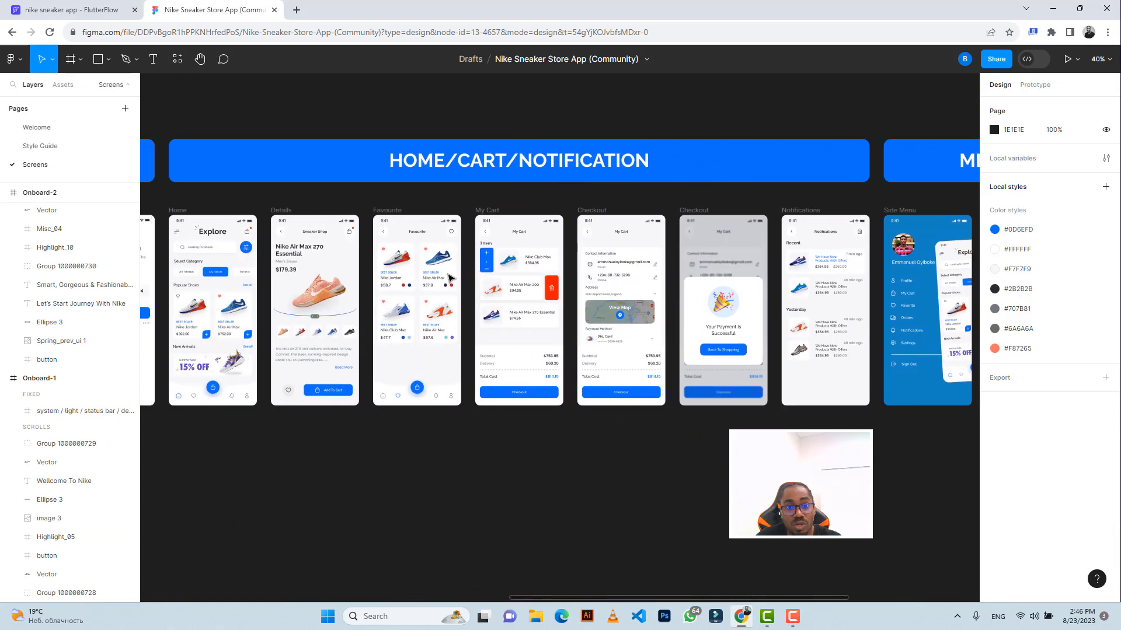
pyautogui.hscroll(-3, 449, 279)
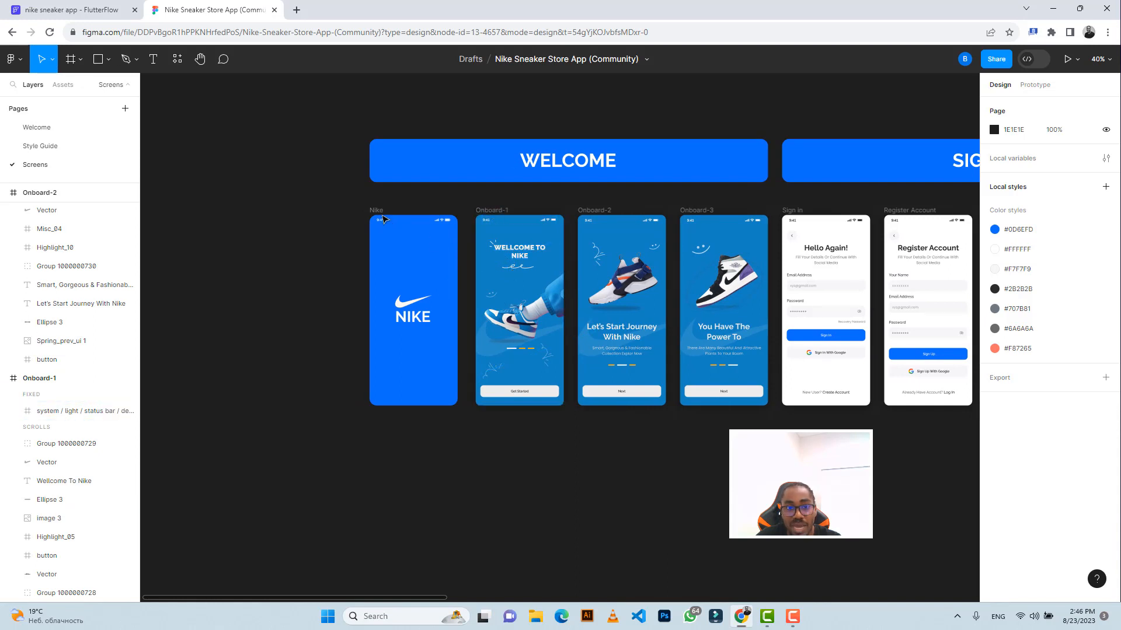
# Step: Select the Nike splash screen frame and examine its width and height
pyautogui.keyDown('ctrl'); pyautogui.scroll(5, 436, 243); pyautogui.keyUp('ctrl')
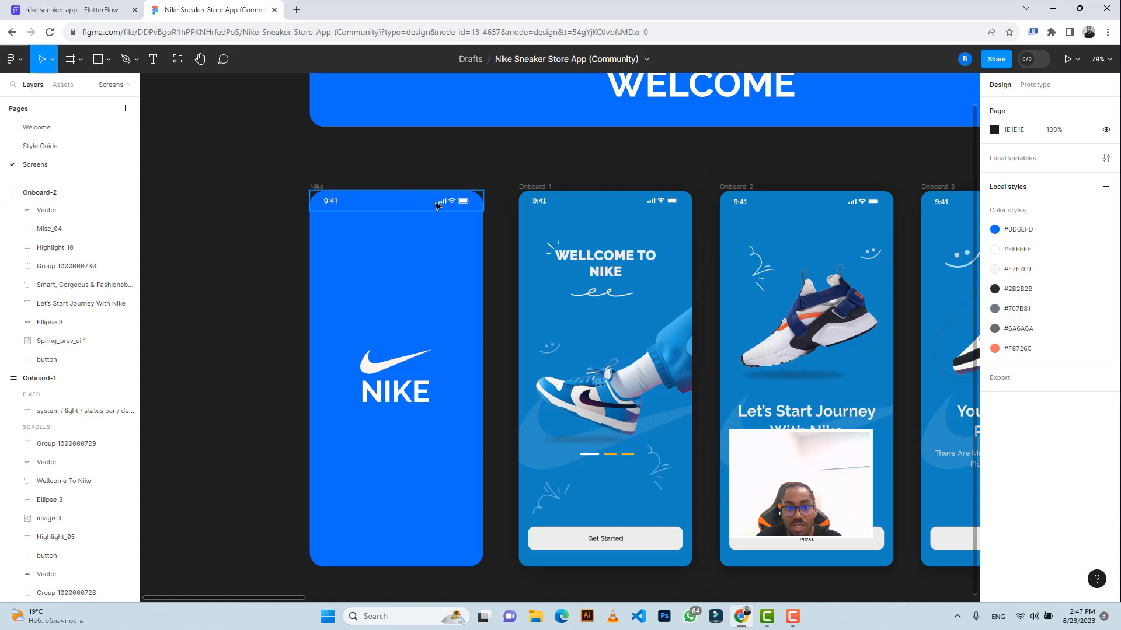
pyautogui.click(370, 356)
pyautogui.click(330, 314)
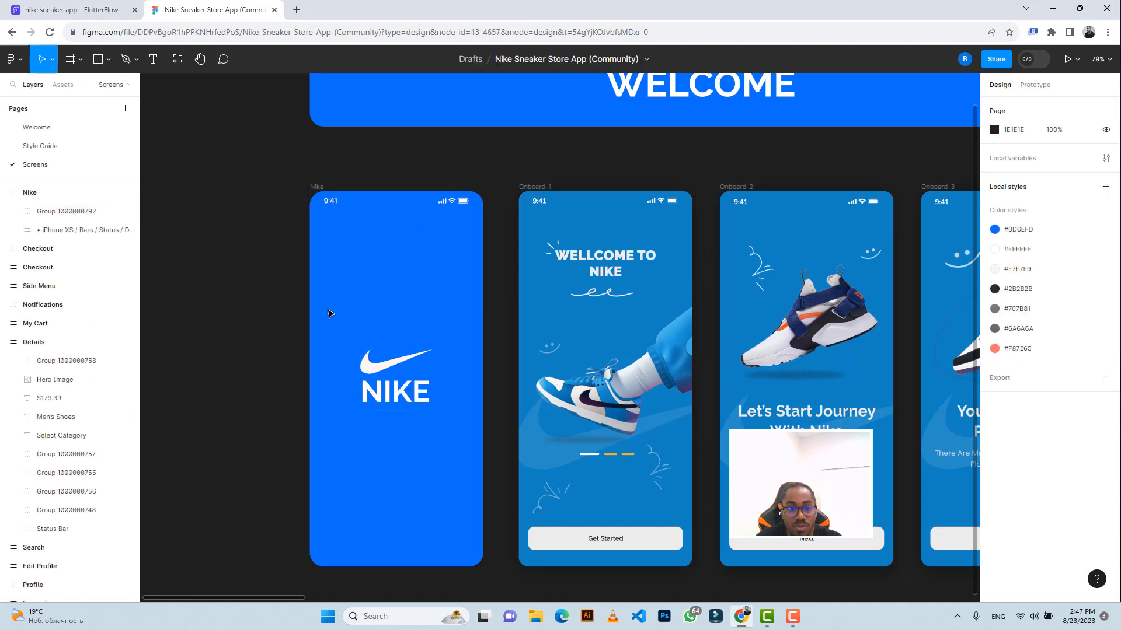
pyautogui.click(316, 188)
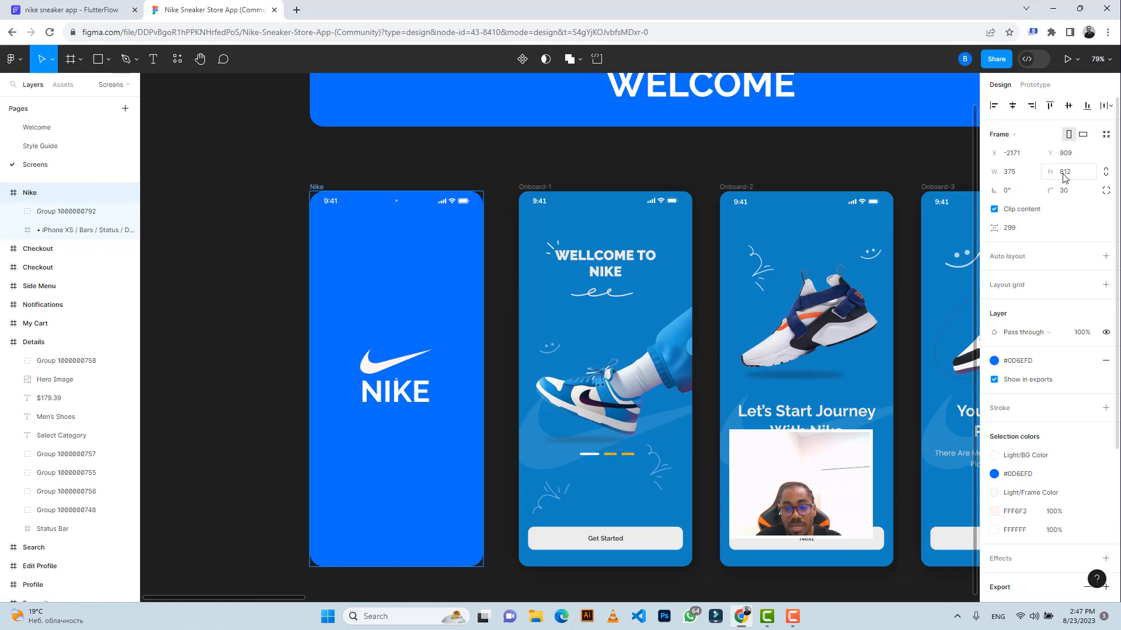
# Step: Switch to FlutterFlow and set the phone canvas to iPhone 13 mini, 375 x 812 px
pyautogui.click(108, 11)
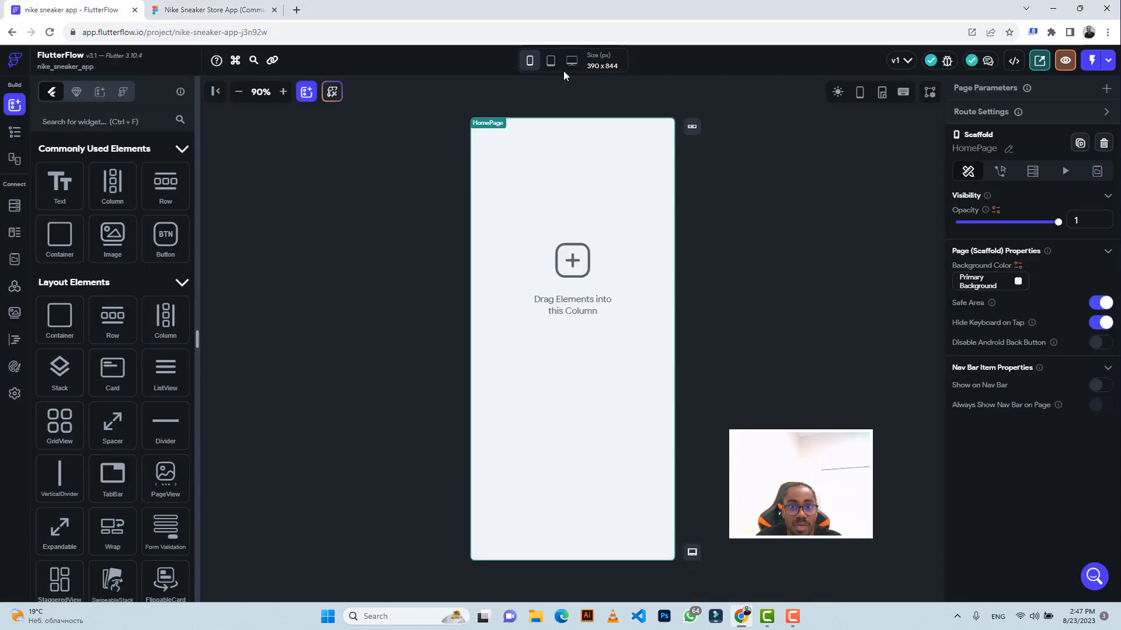
pyautogui.click(531, 63)
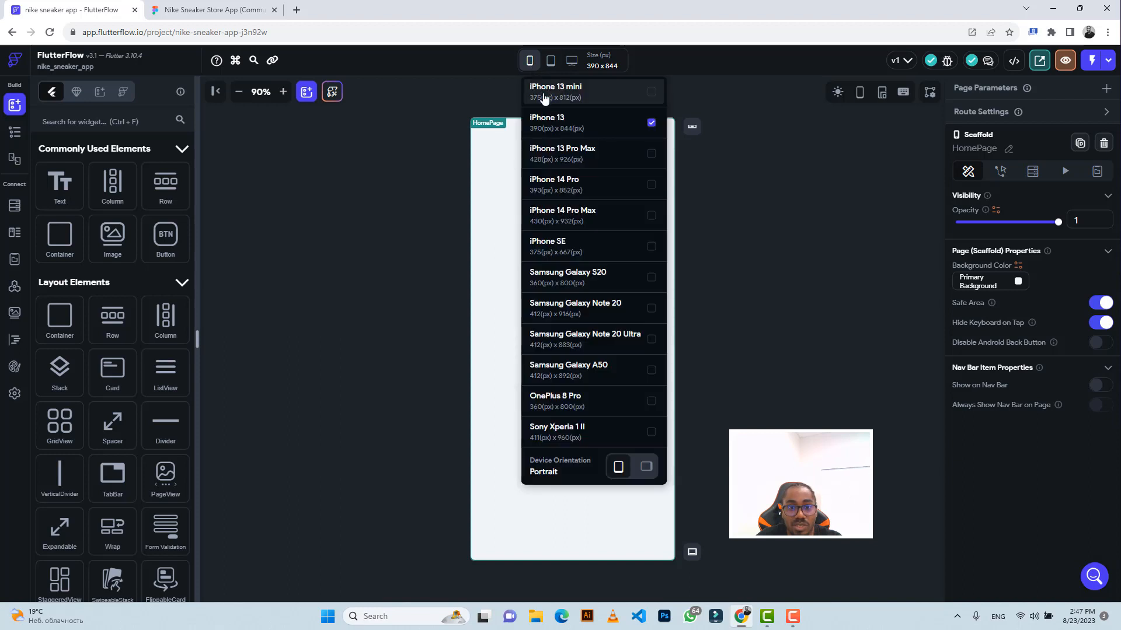
pyautogui.click(543, 93)
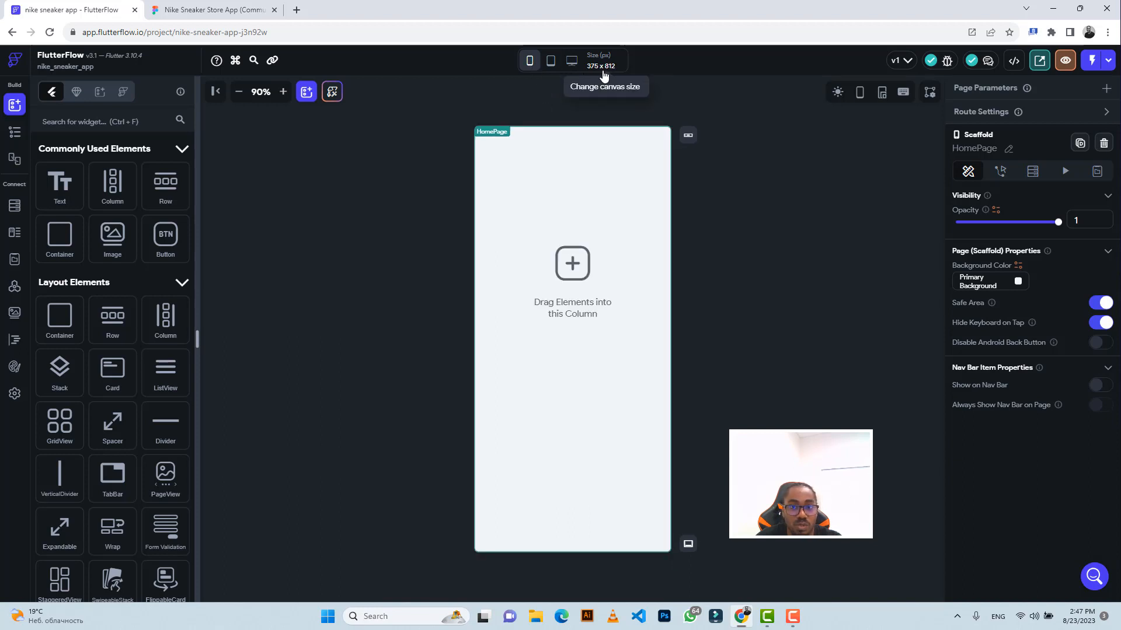
# Step: Switch to Figma and select the Nike logo group on the splash screen to examine its properties
pyautogui.click(216, 9)
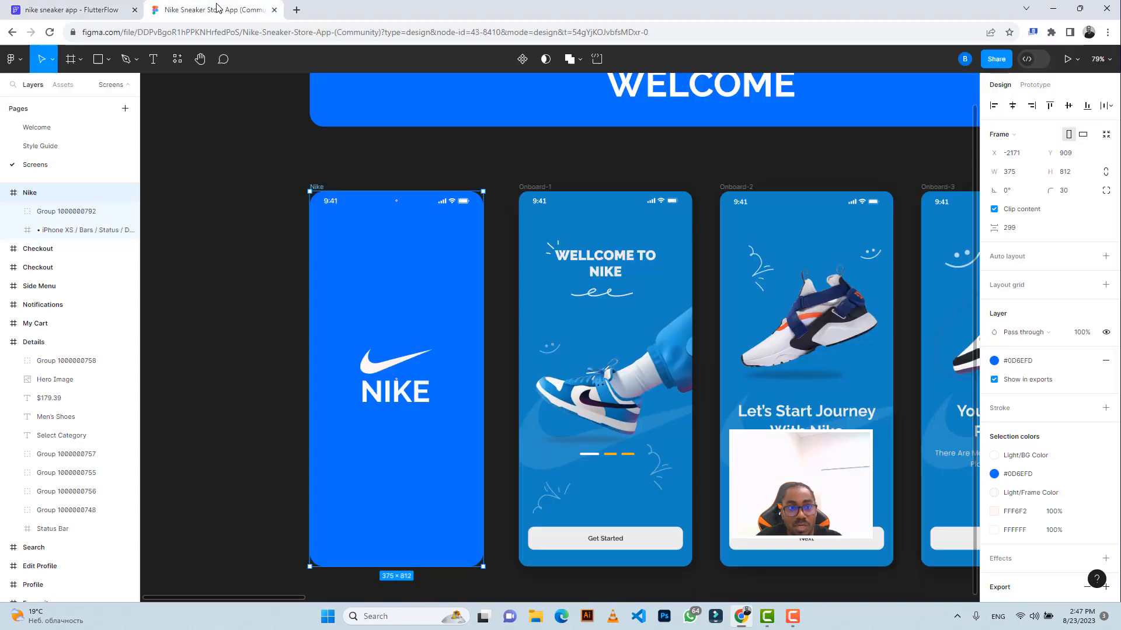
pyautogui.click(379, 369)
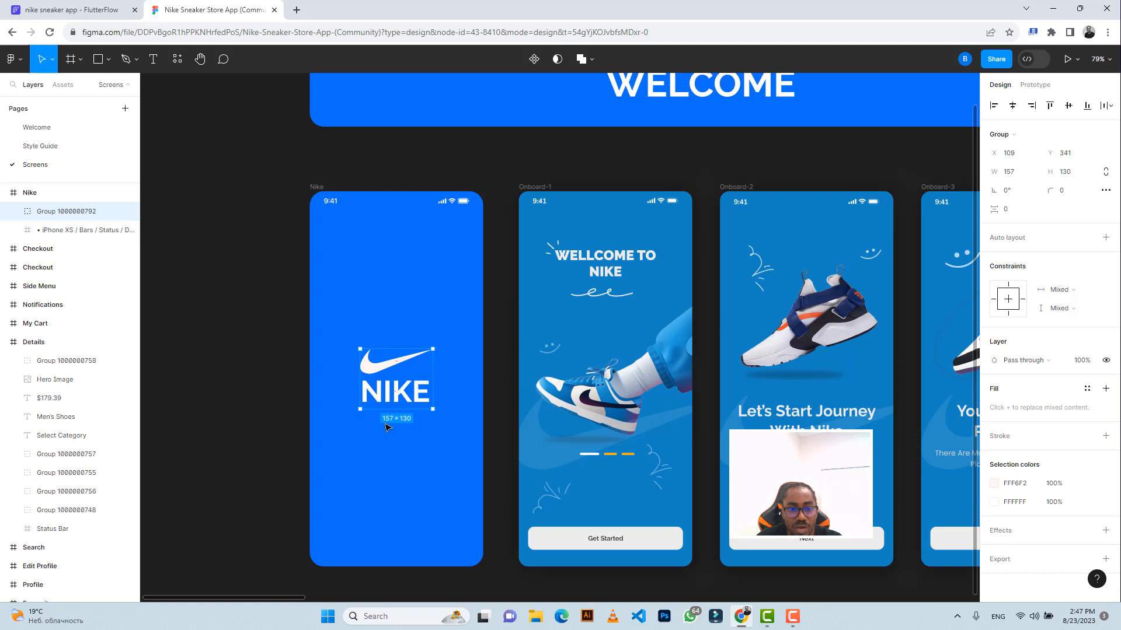
# Step: Switch to FlutterFlow, show the widget tree and select the HomePage scaffold
pyautogui.click(98, 12)
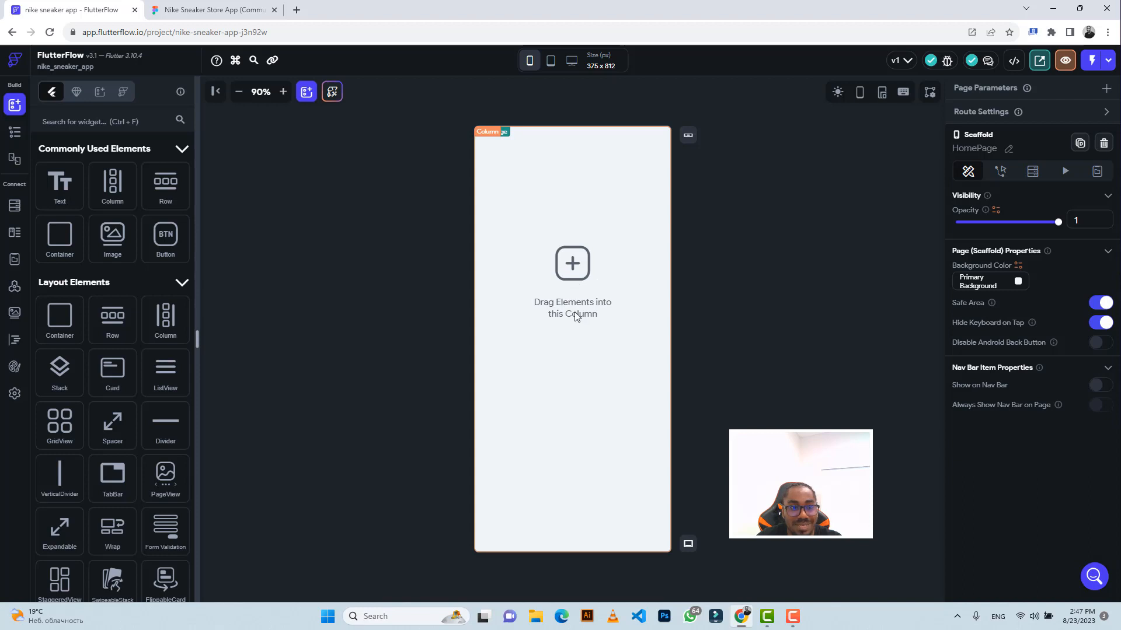
pyautogui.click(16, 133)
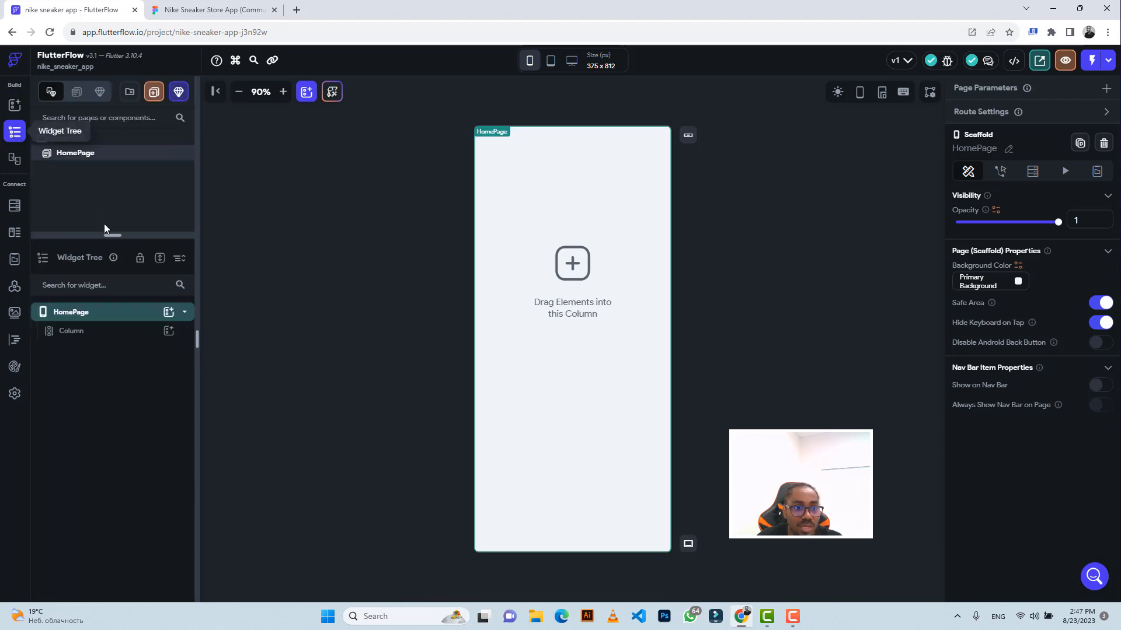
pyautogui.click(97, 333)
pyautogui.click(74, 312)
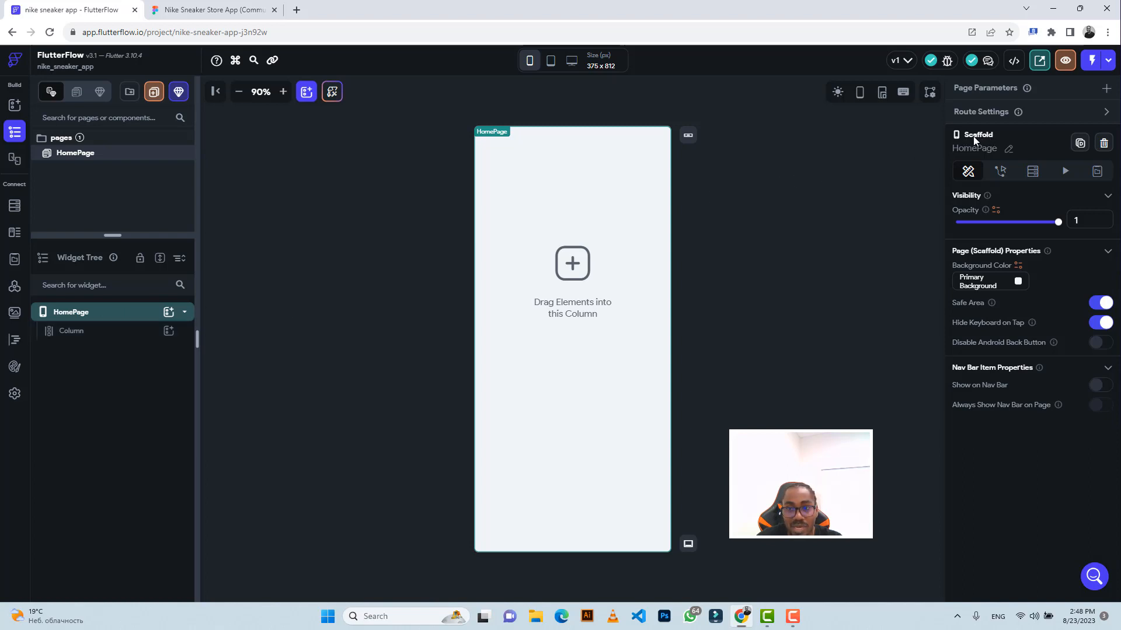
# Step: Add an Image widget inside the HomePage column
pyautogui.click(75, 330)
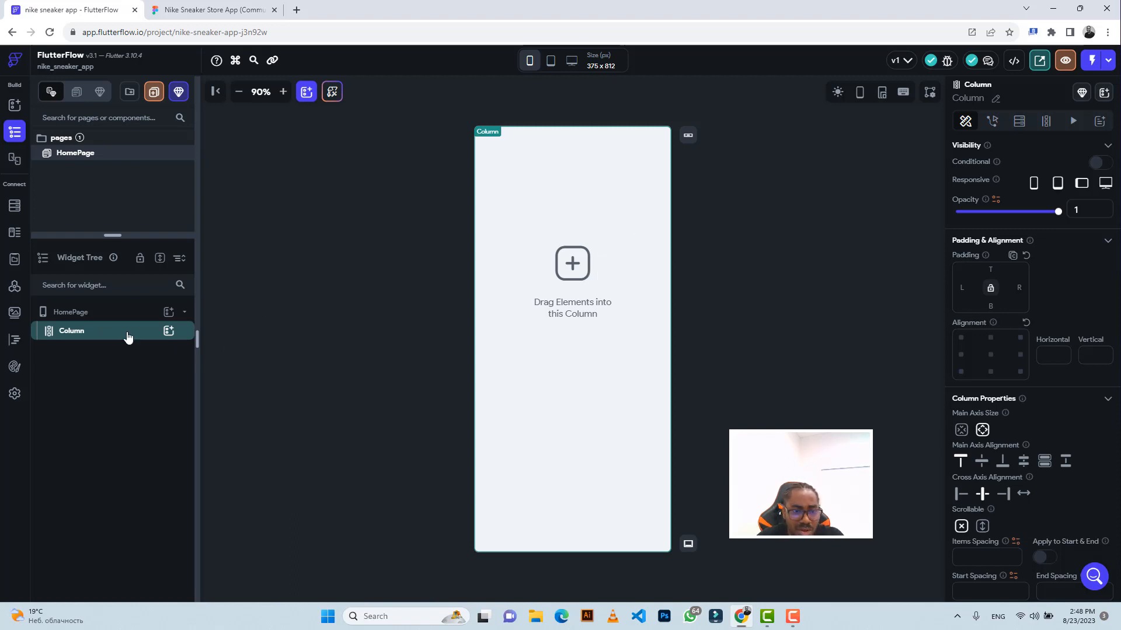
pyautogui.click(169, 332)
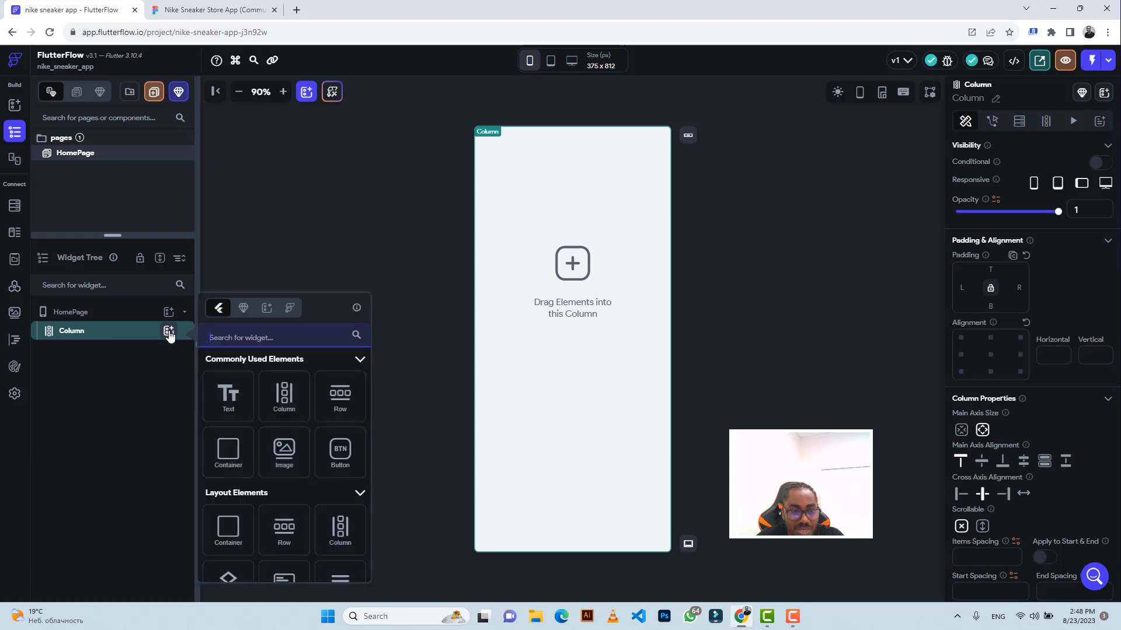
pyautogui.click(287, 461)
pyautogui.click(286, 460)
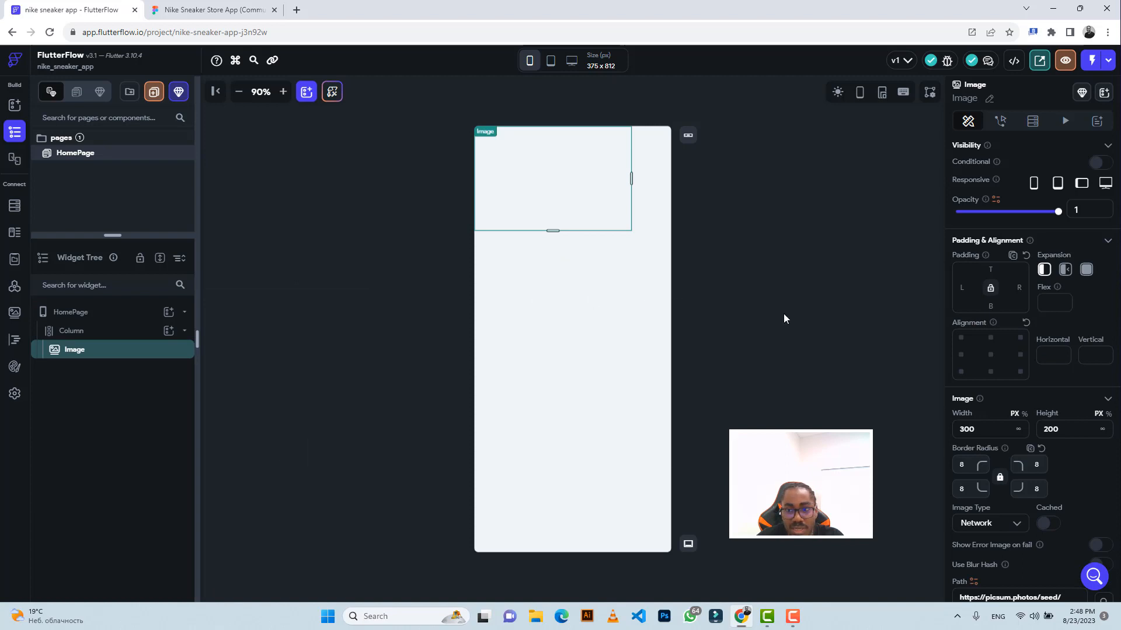
# Step: Check the Nike logo group's size in Figma, and set the FlutterFlow image to 157 px wide and 130 px high
pyautogui.click(216, 10)
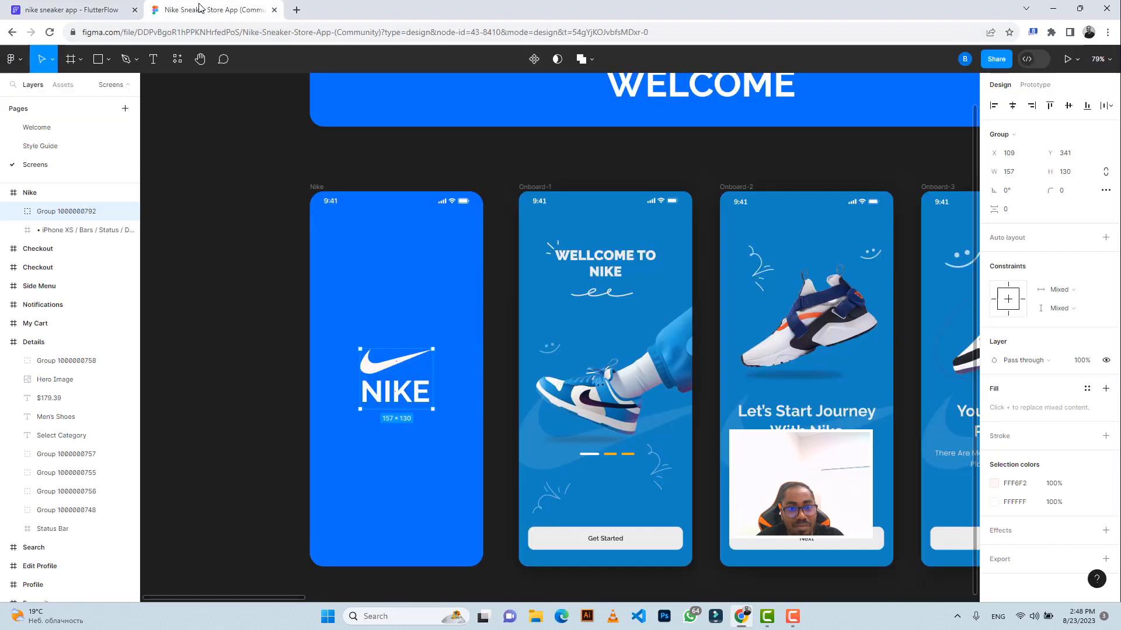
pyautogui.click(91, 12)
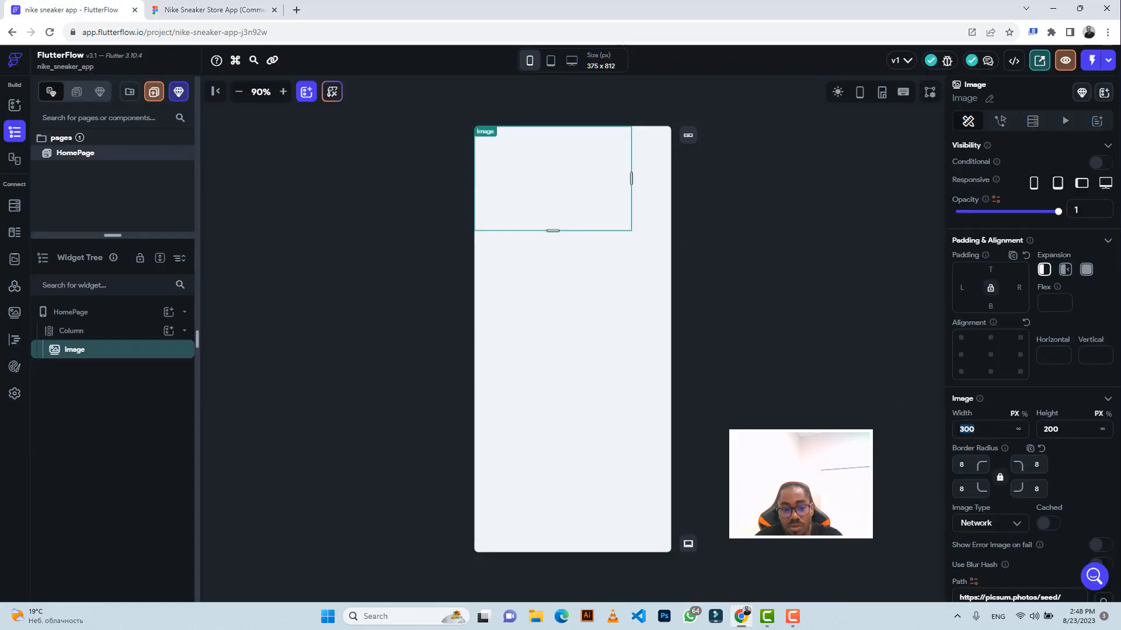
pyautogui.write('157')
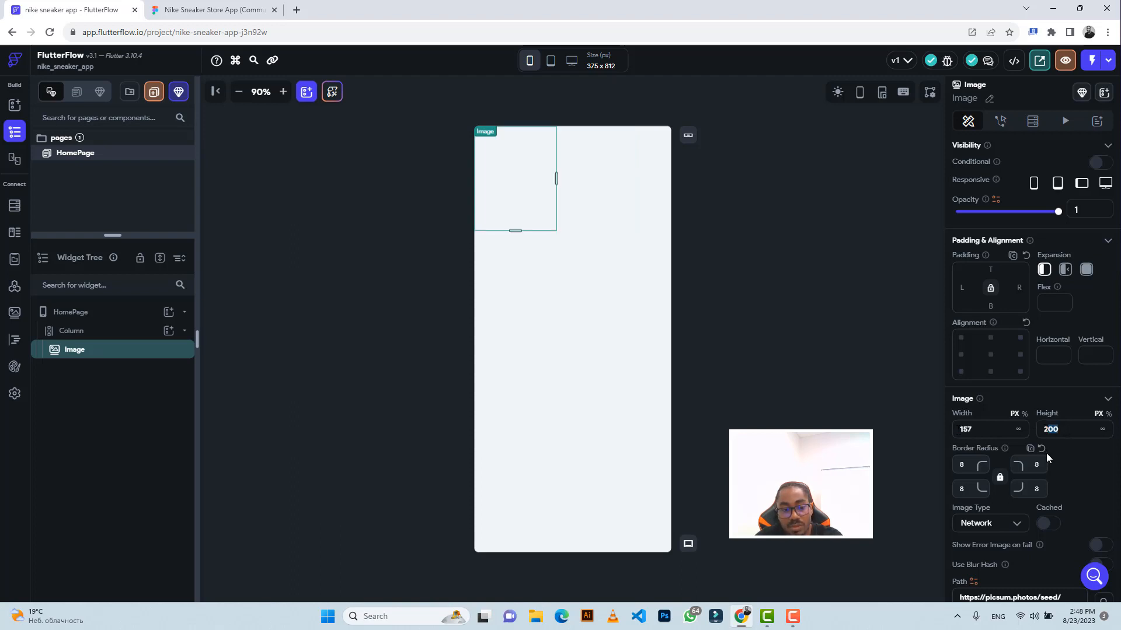
pyautogui.write('130')
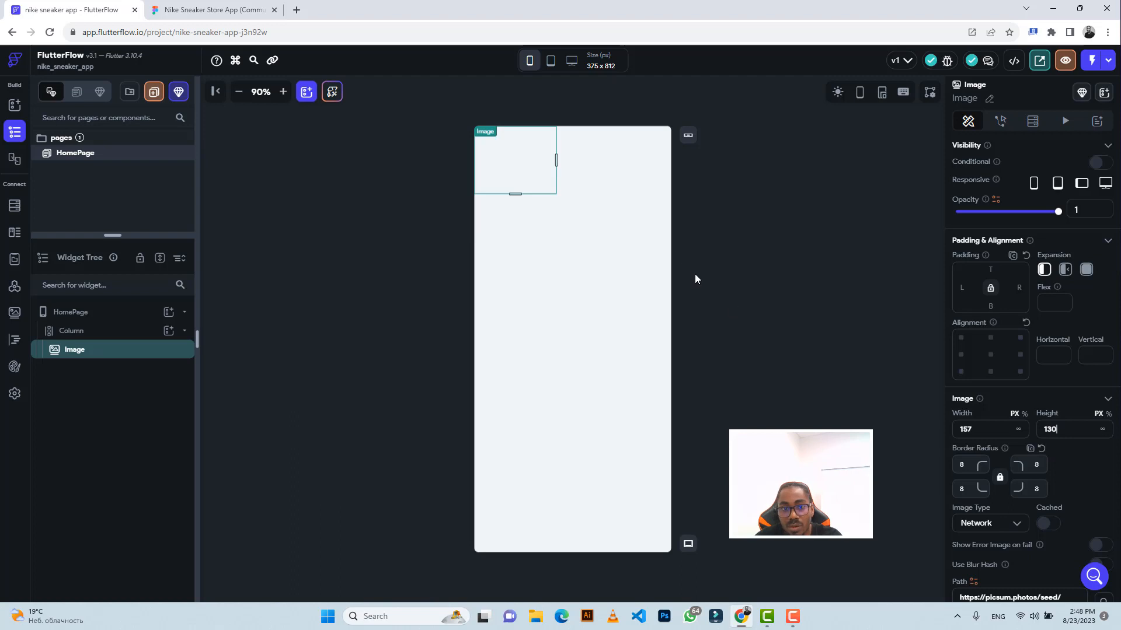
pyautogui.rightClick(517, 173)
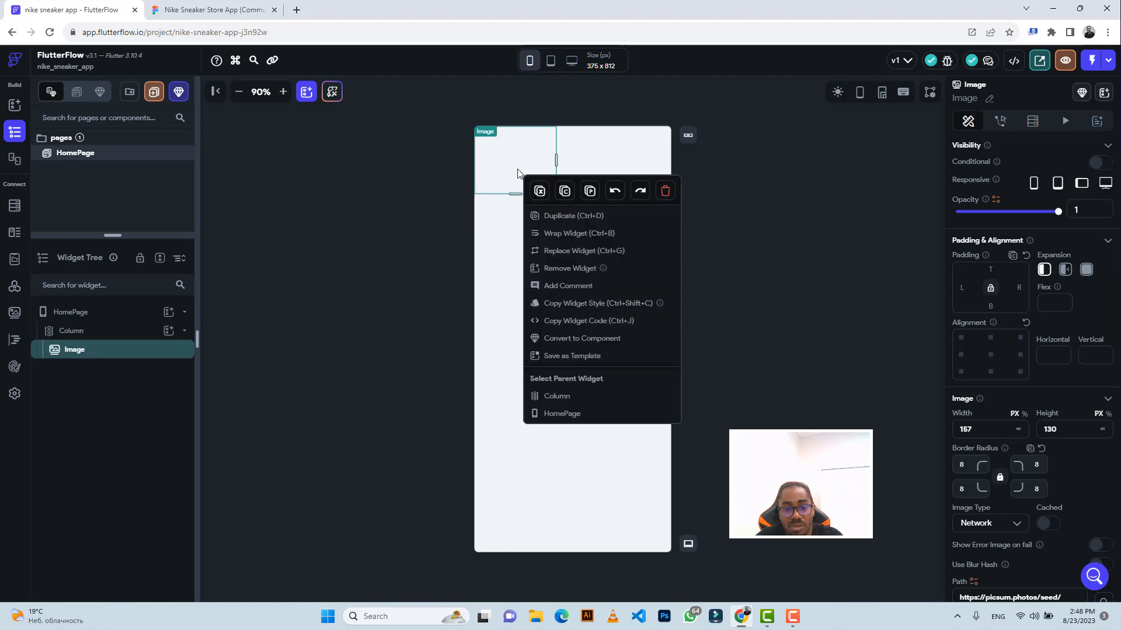
# Step: Switch to Figma and export the Nike logo group as a PNG at 3x scale
pyautogui.click(219, 9)
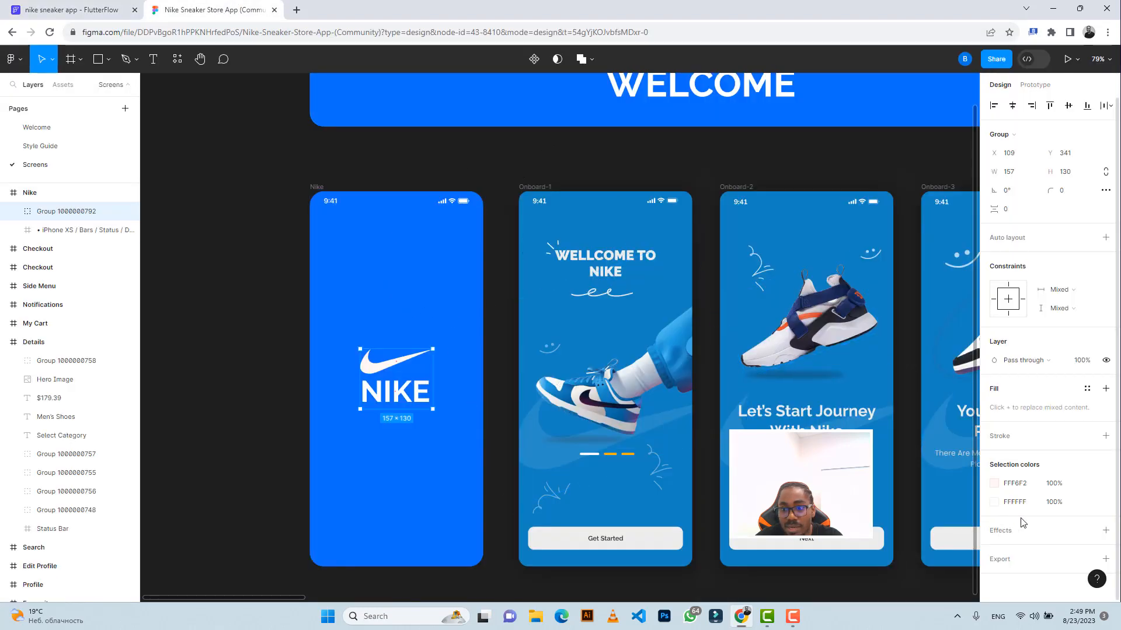
pyautogui.click(1005, 560)
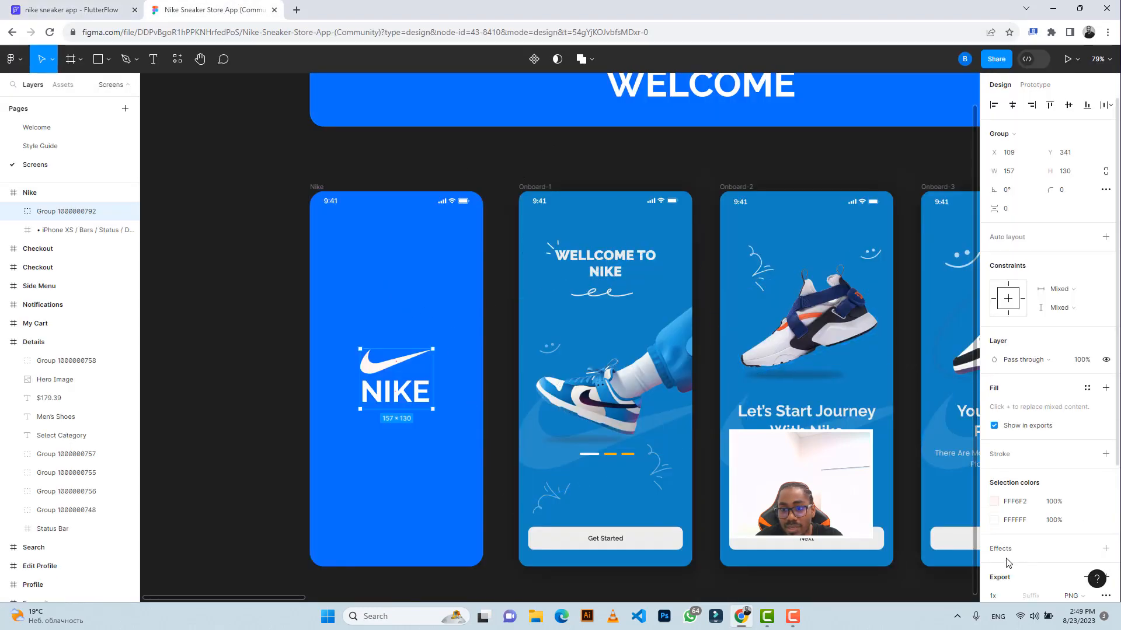
pyautogui.scroll(-3, 1010, 543)
pyautogui.click(1010, 410)
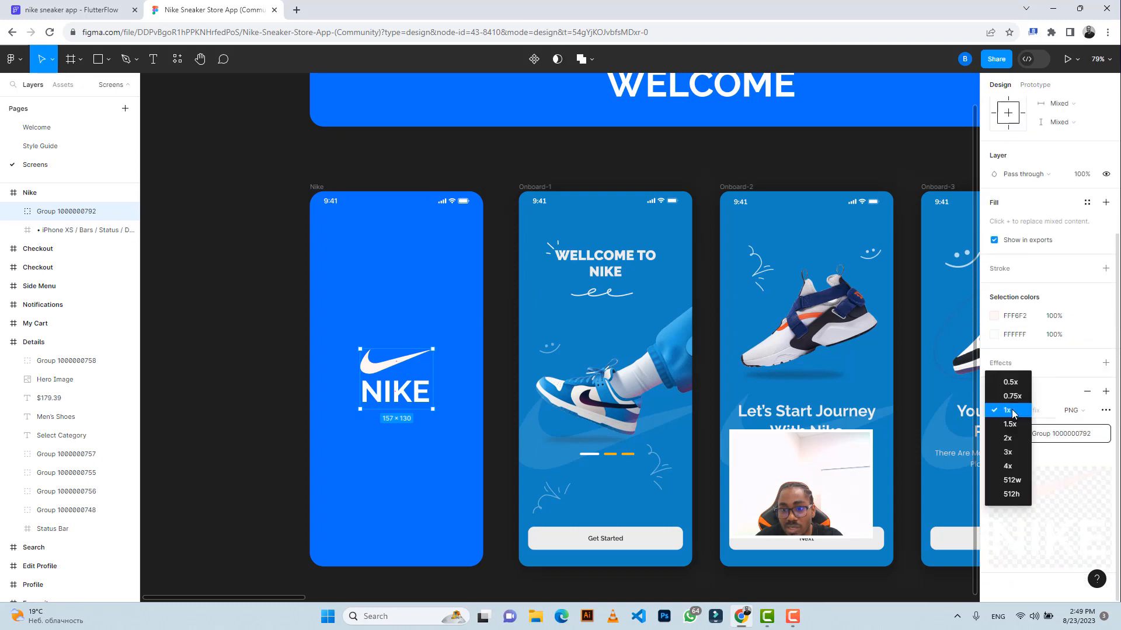
pyautogui.click(1007, 453)
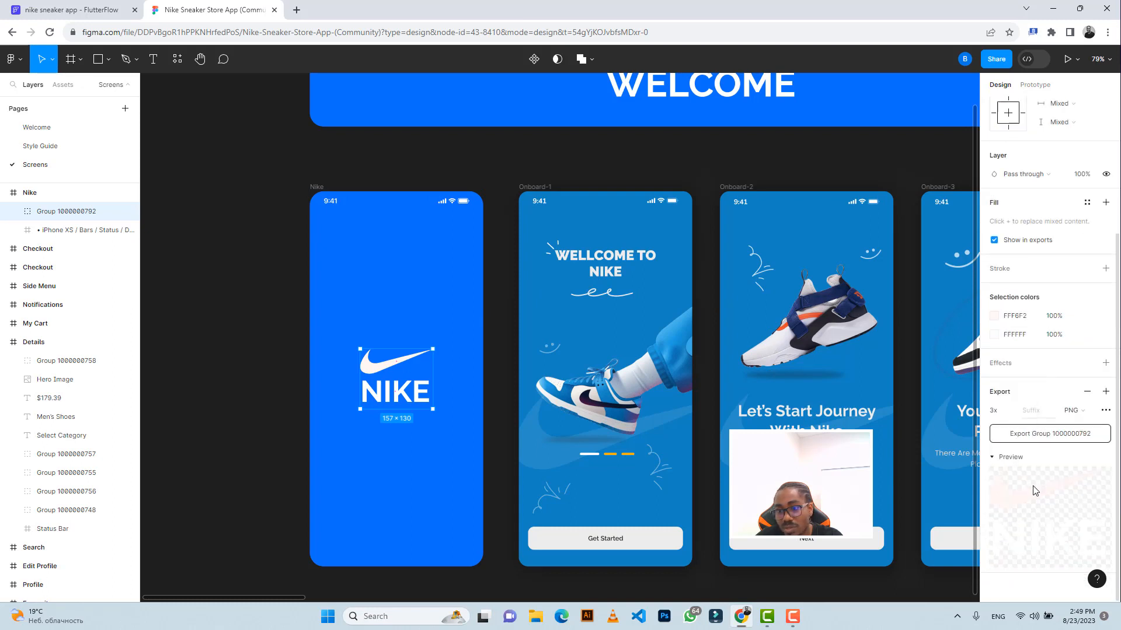
pyautogui.click(1030, 439)
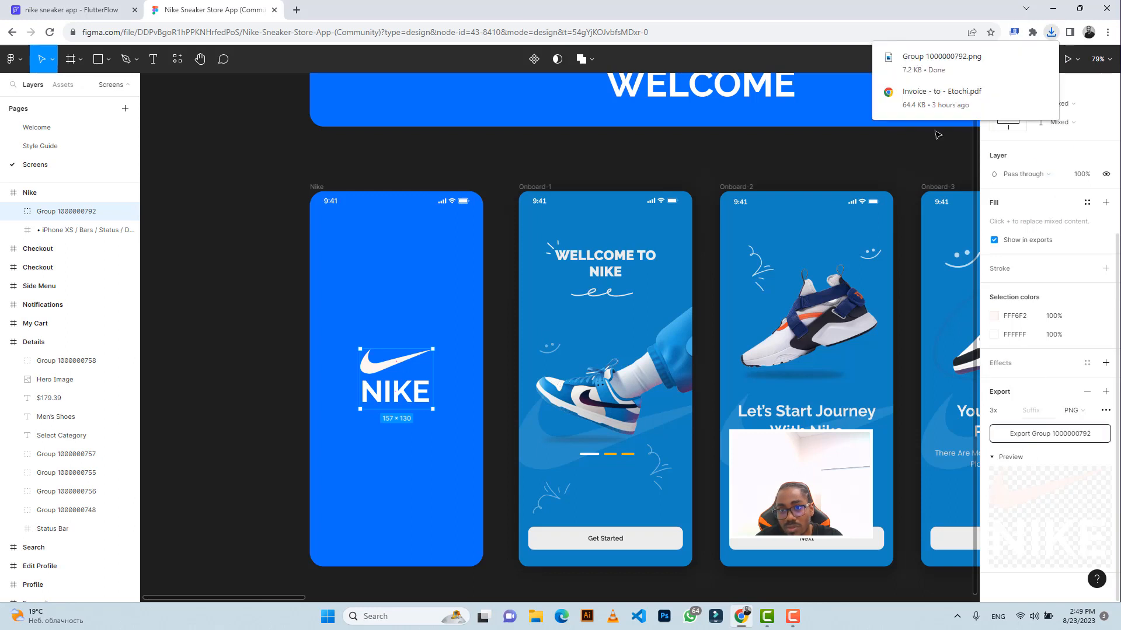
# Step: Select the Nike splash screen frame, turn on Dev Mode and copy its blue background color #0D6EFD
pyautogui.click(314, 240)
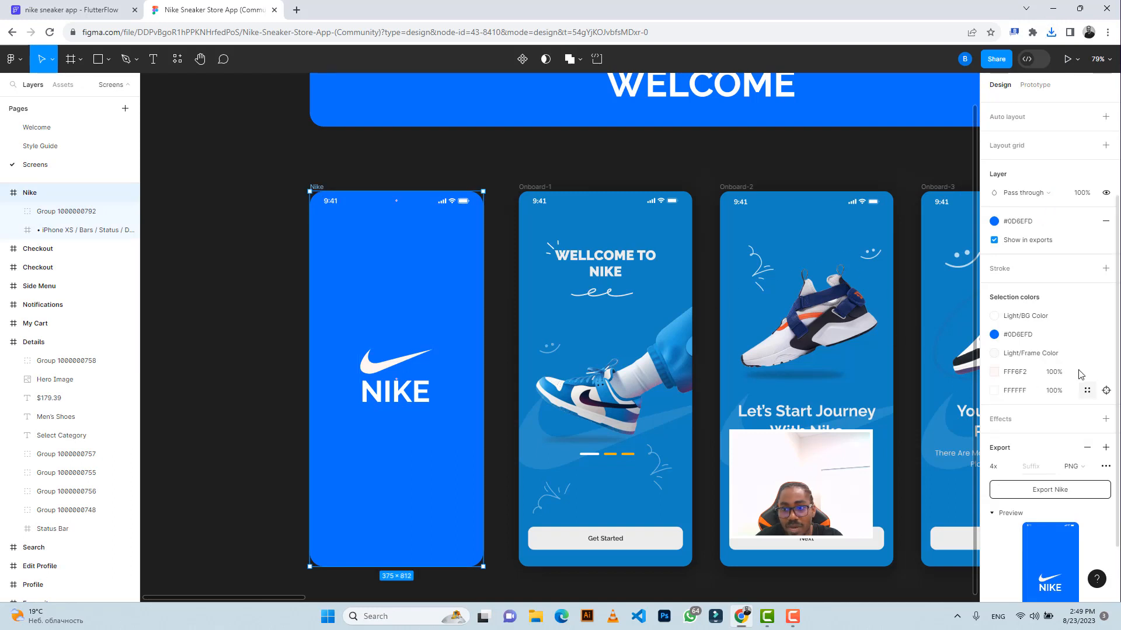
pyautogui.click(1022, 337)
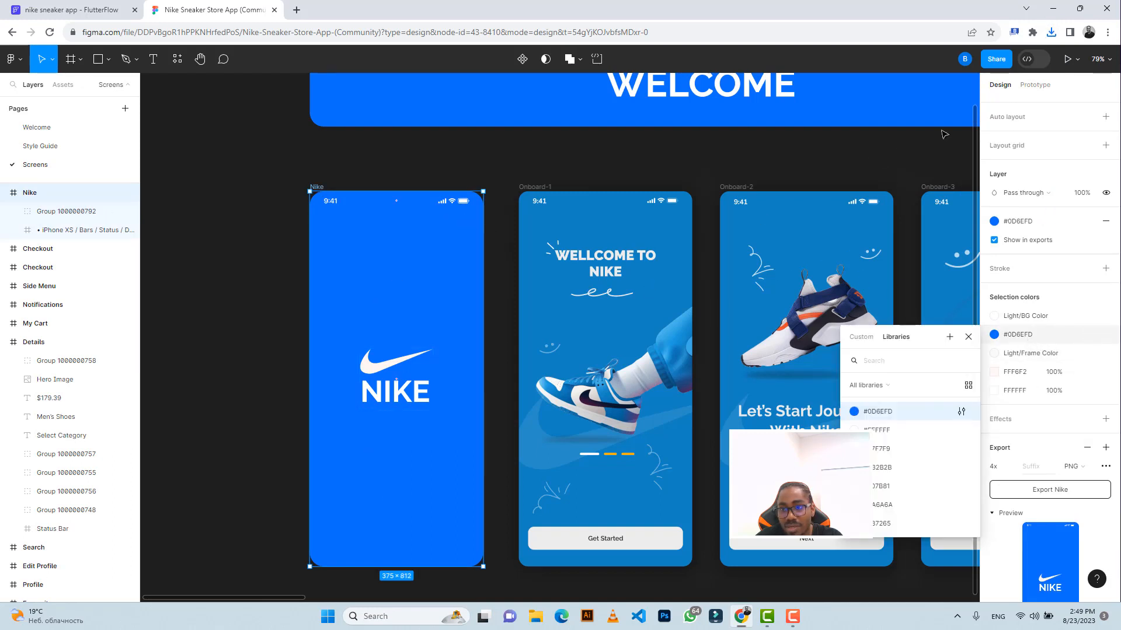
pyautogui.click(1032, 59)
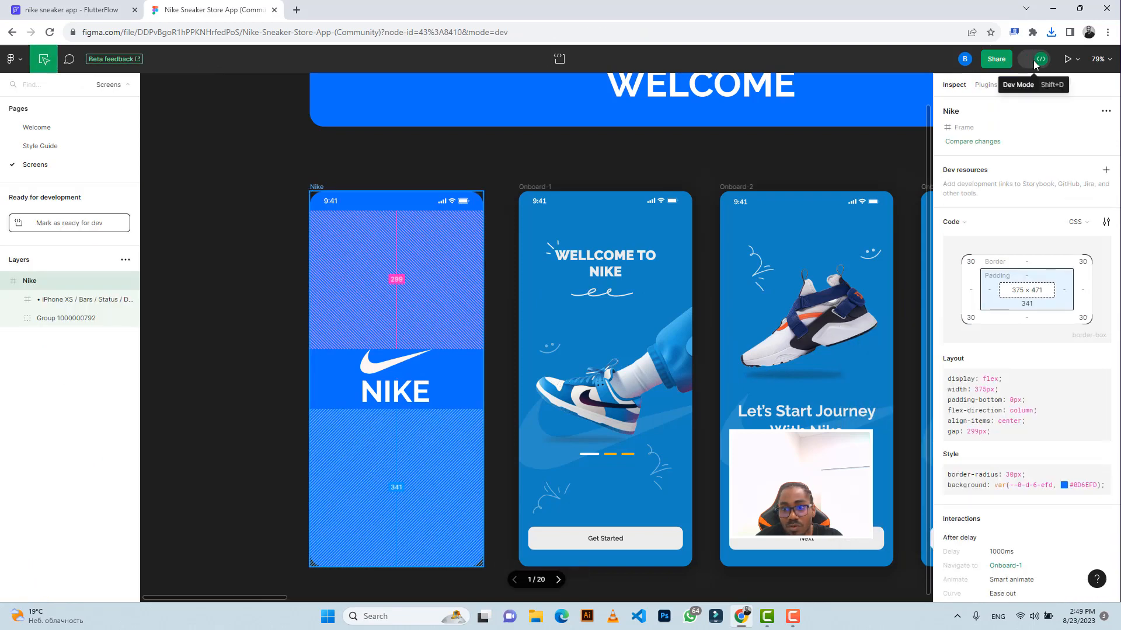
pyautogui.scroll(-5, 1049, 396)
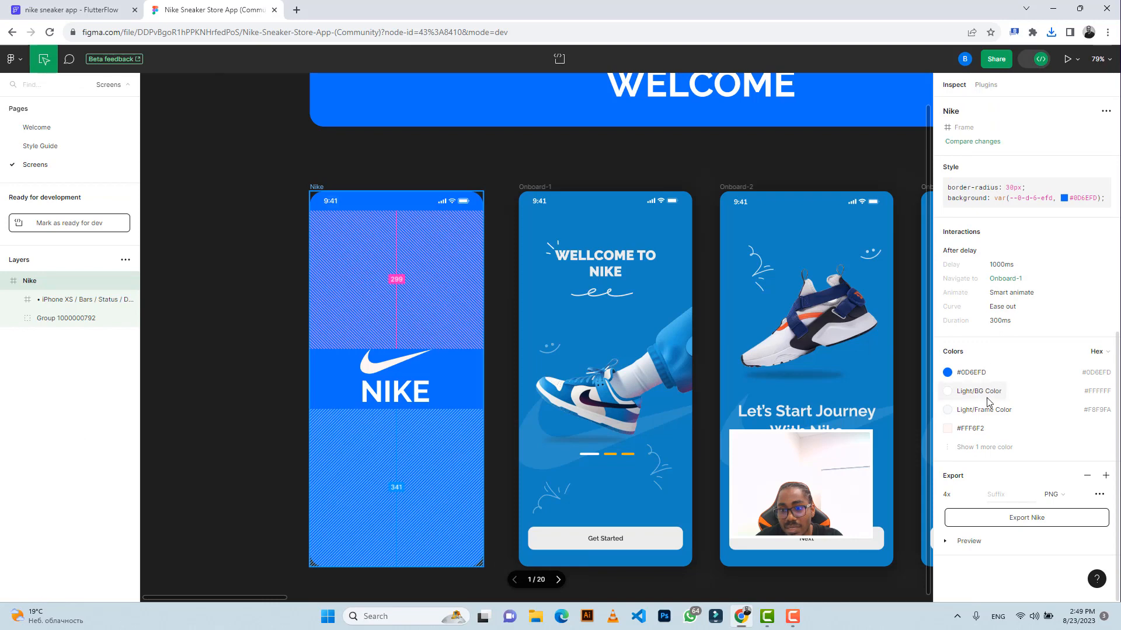
pyautogui.click(1080, 373)
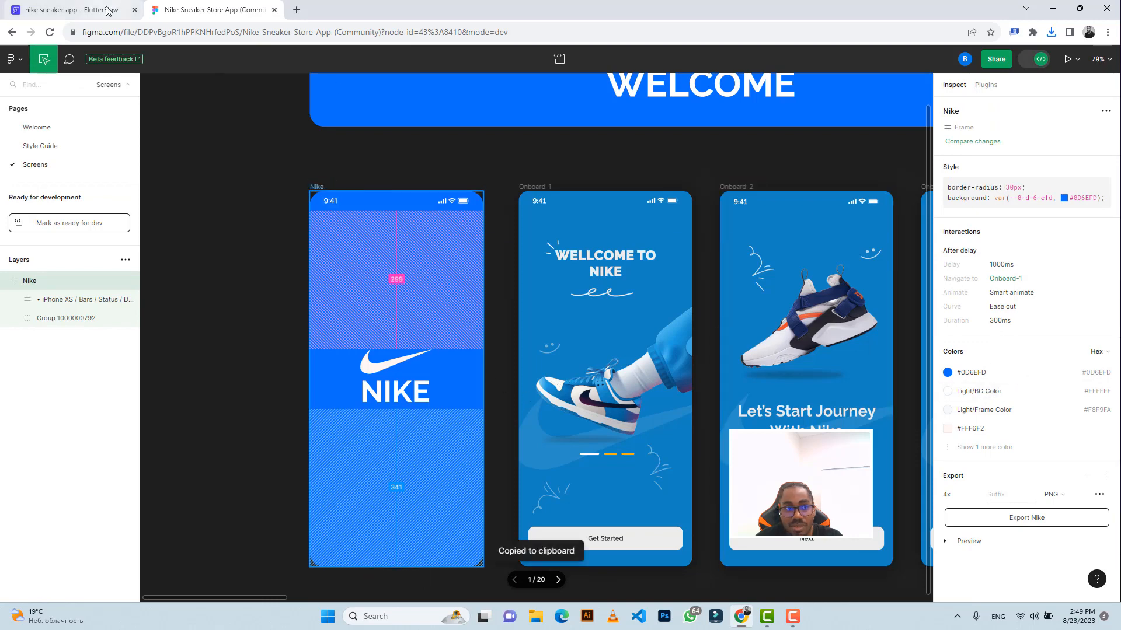
# Step: Switch to FlutterFlow and wrap the HomePage column in a Container
pyautogui.click(70, 9)
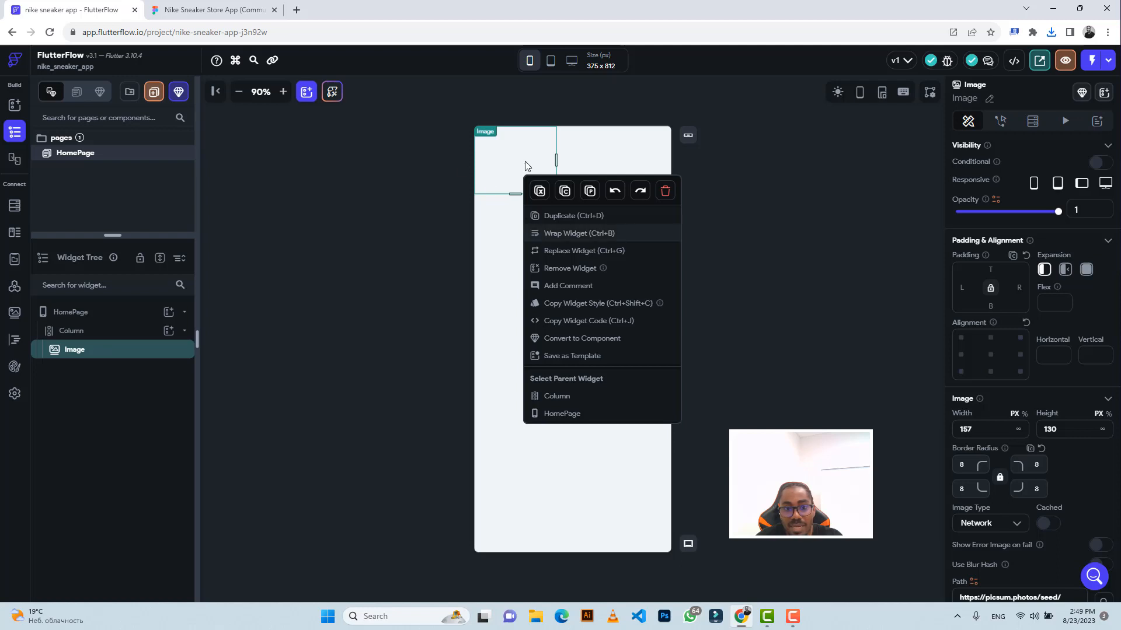
pyautogui.click(498, 328)
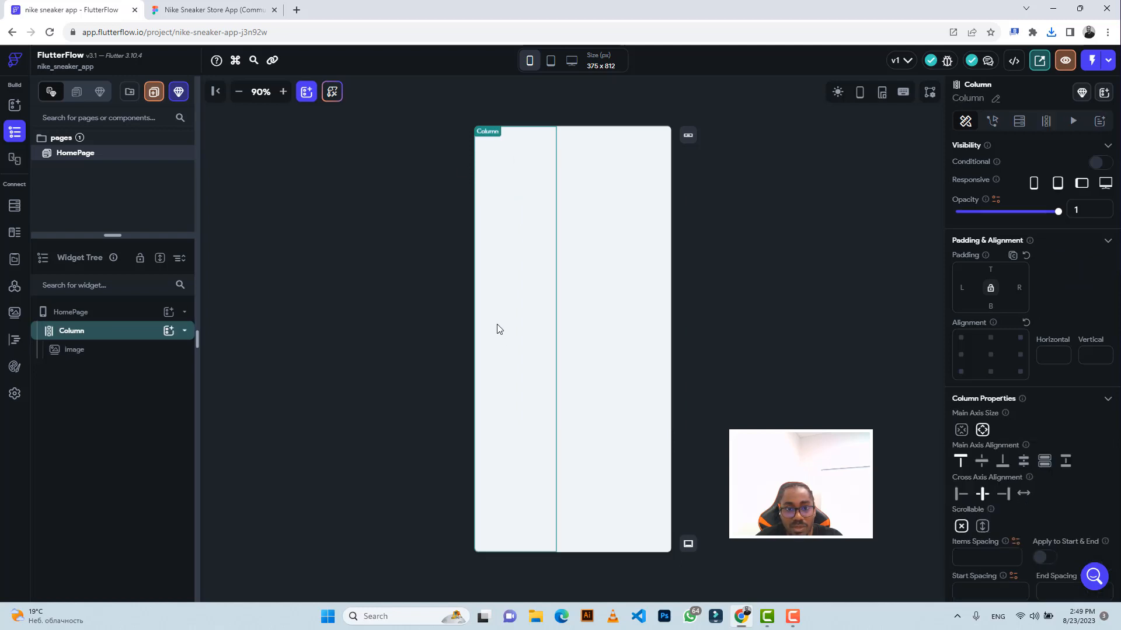
pyautogui.rightClick(76, 333)
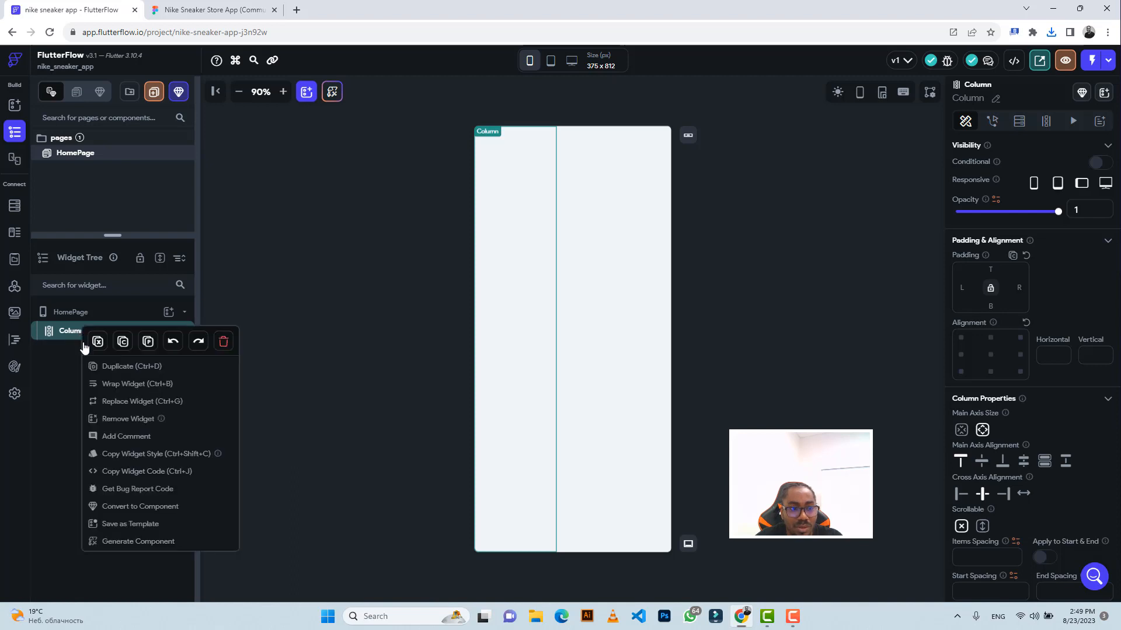
pyautogui.click(127, 385)
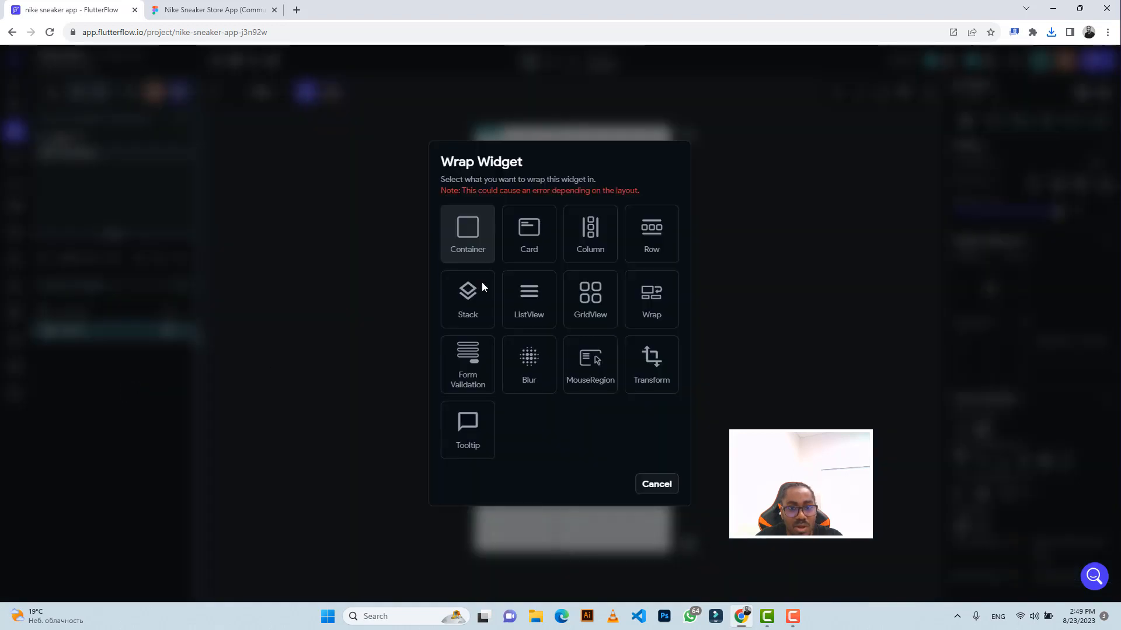
pyautogui.click(465, 234)
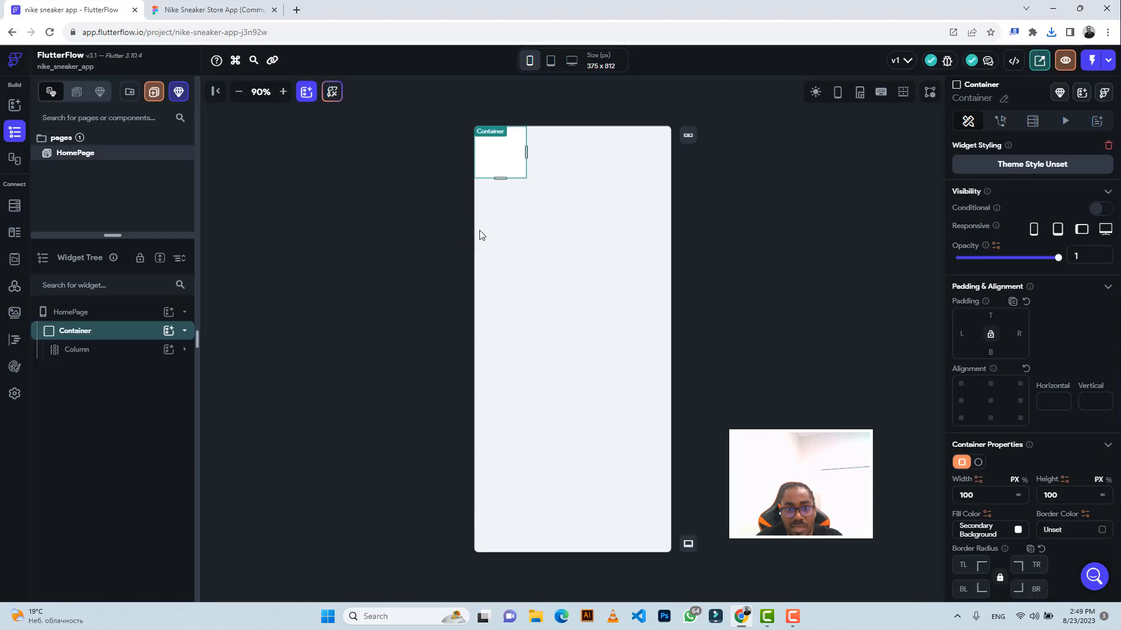
# Step: Set the container's width and height to infinity and its fill color to #0D6EFD
pyautogui.click(1019, 497)
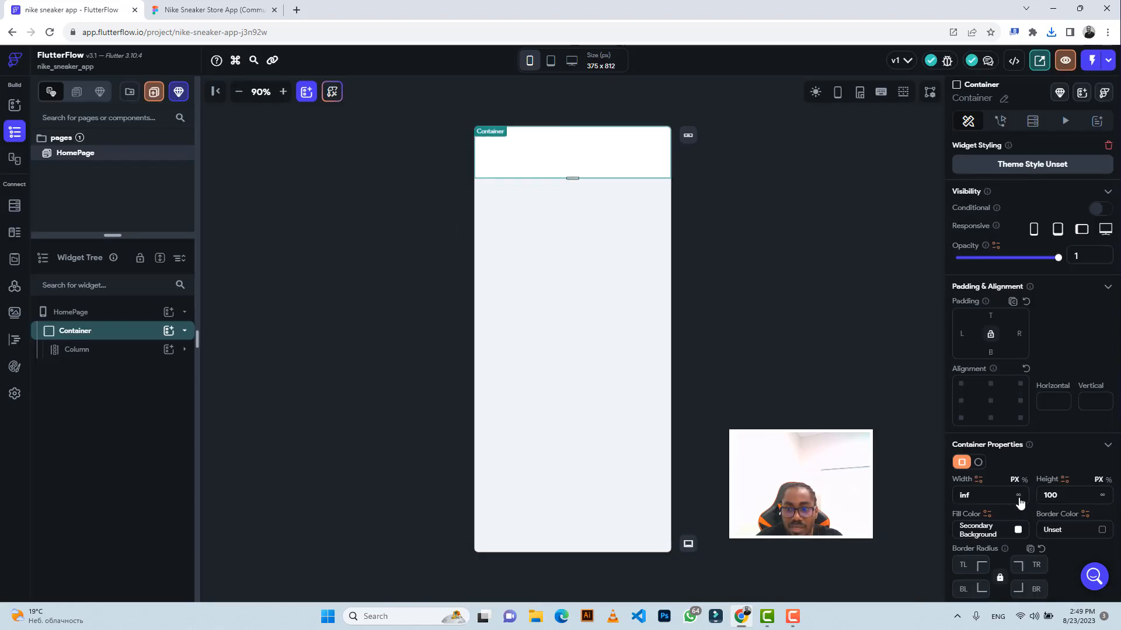
pyautogui.click(1102, 495)
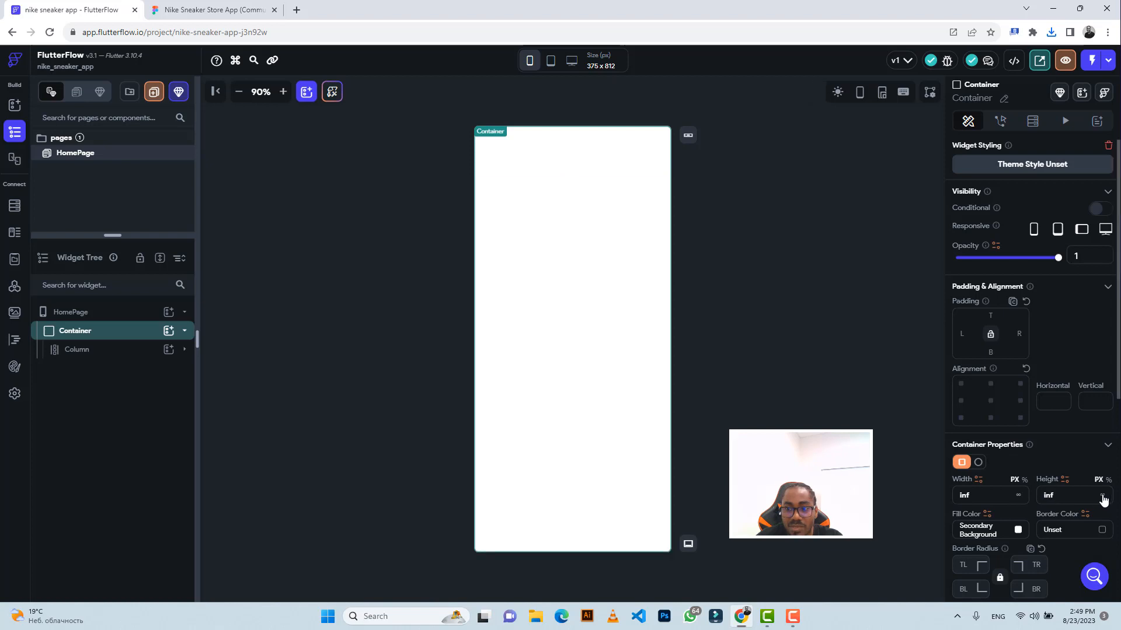
pyautogui.click(986, 530)
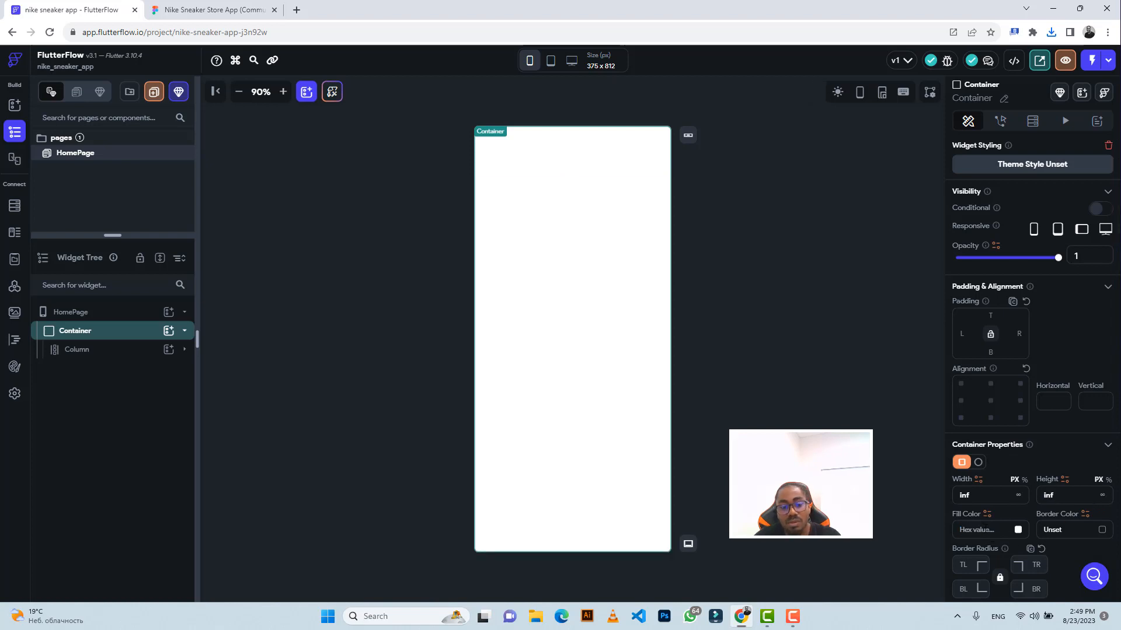
pyautogui.hotkey('ctrl', 'v')
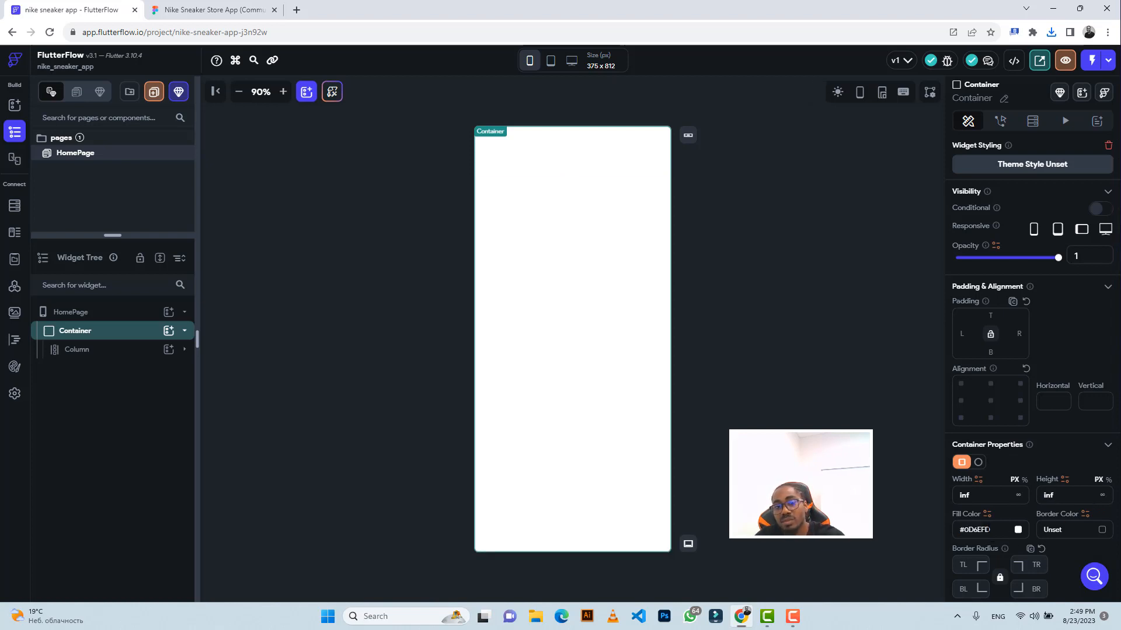
pyautogui.press('Return')
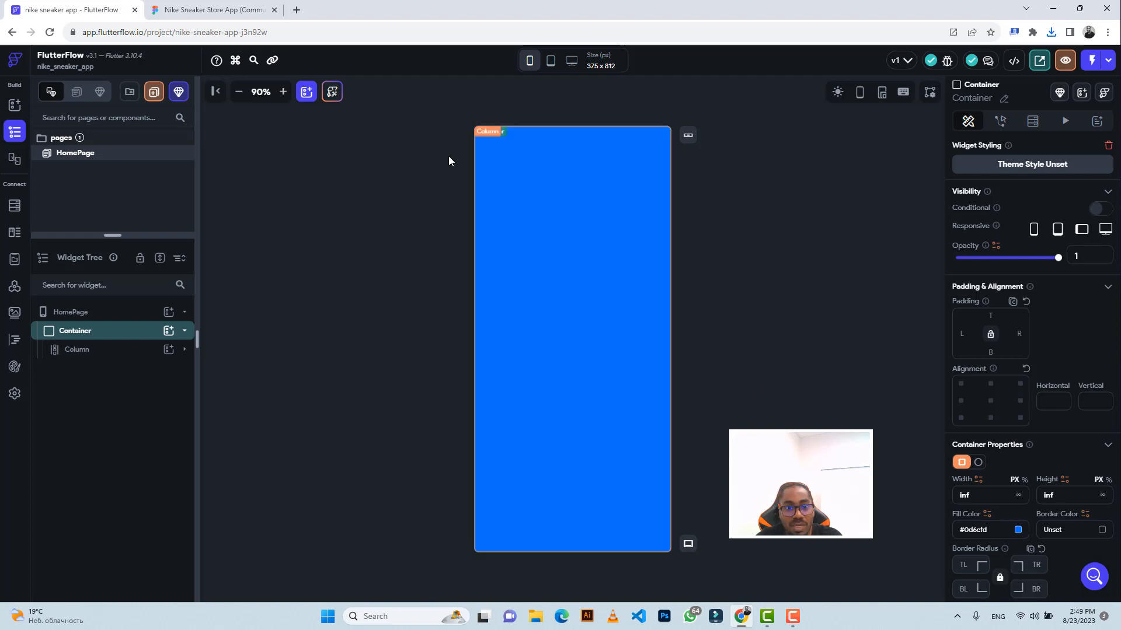
# Step: Select the image inside the column and clear its border radius on all corners
pyautogui.click(508, 175)
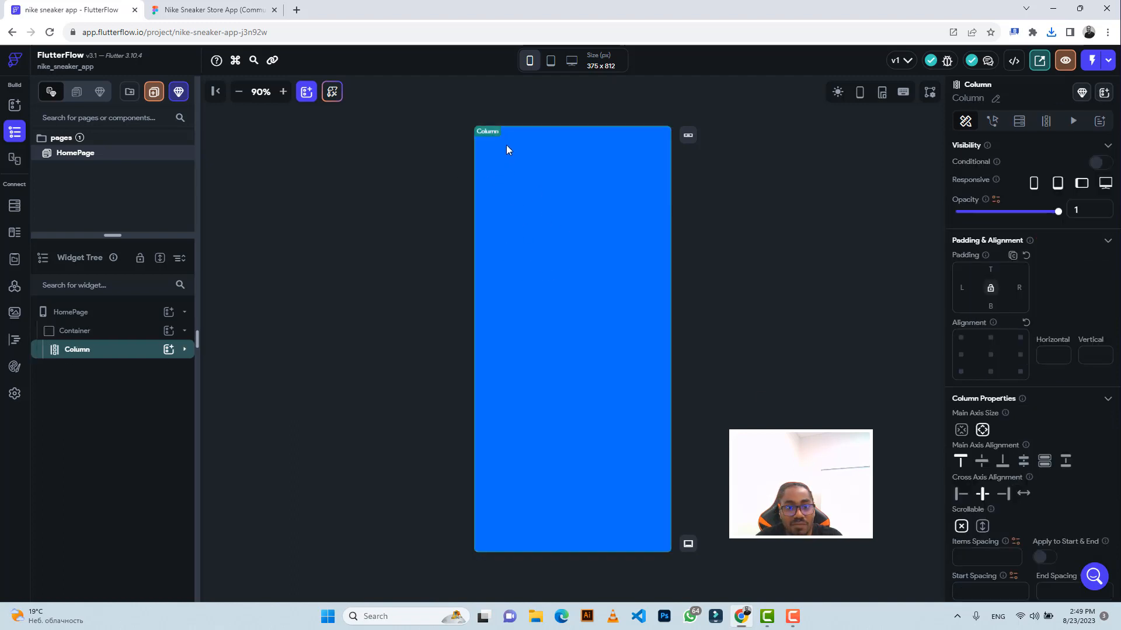
pyautogui.click(573, 161)
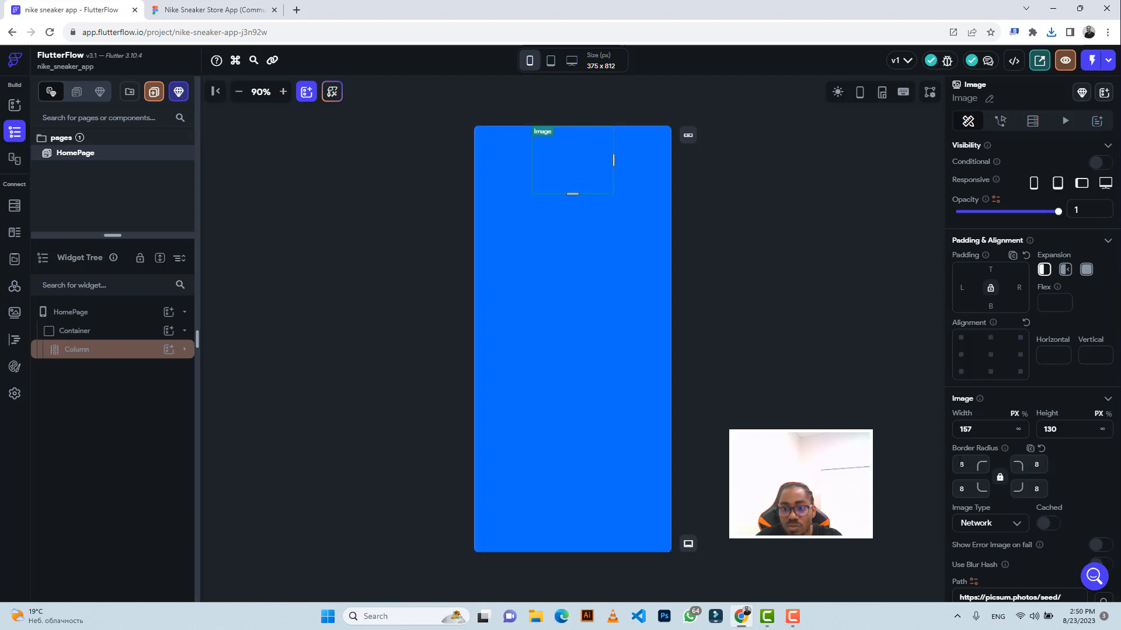
pyautogui.press('BackSpace')
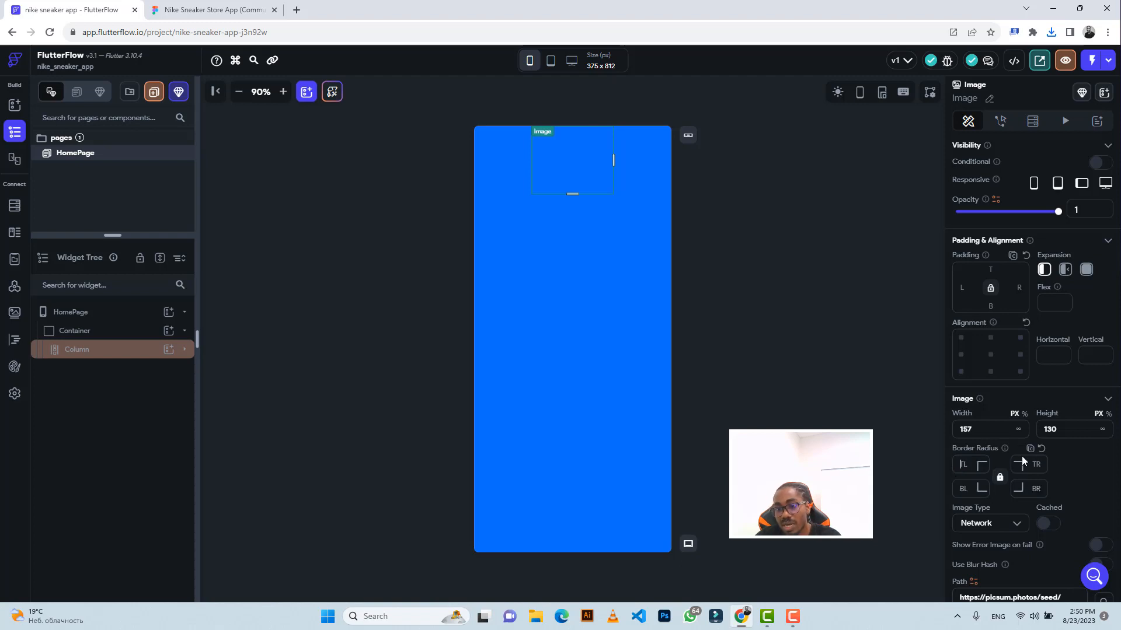
# Step: Change the image type to Asset and upload the exported Nike logo Group 1000000792.png as its source
pyautogui.scroll(-2, 1008, 461)
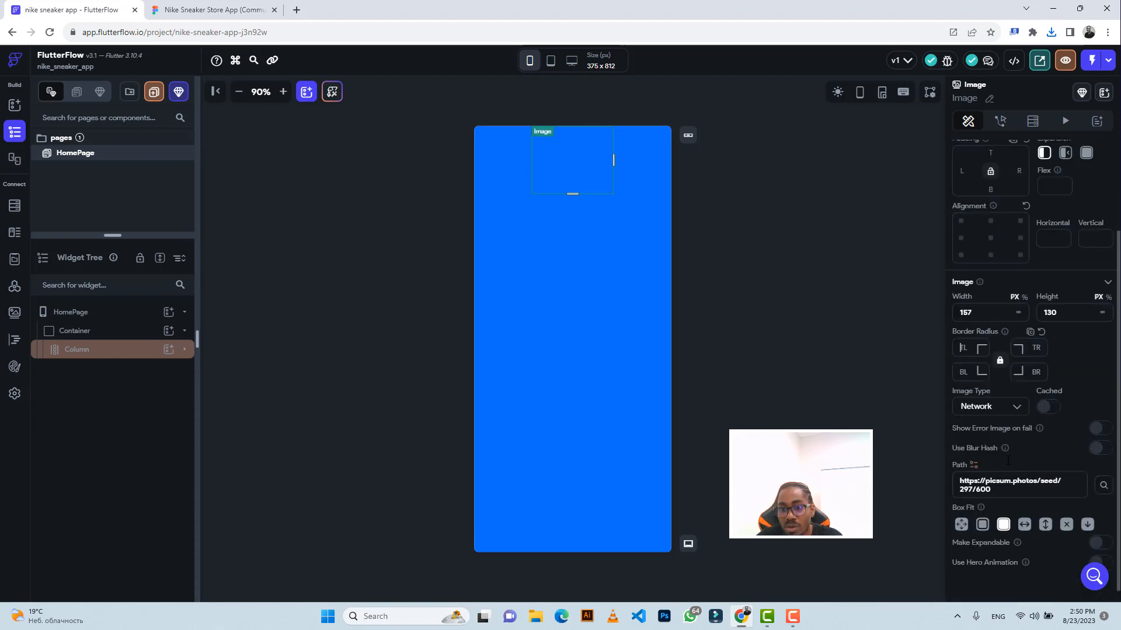
pyautogui.click(996, 411)
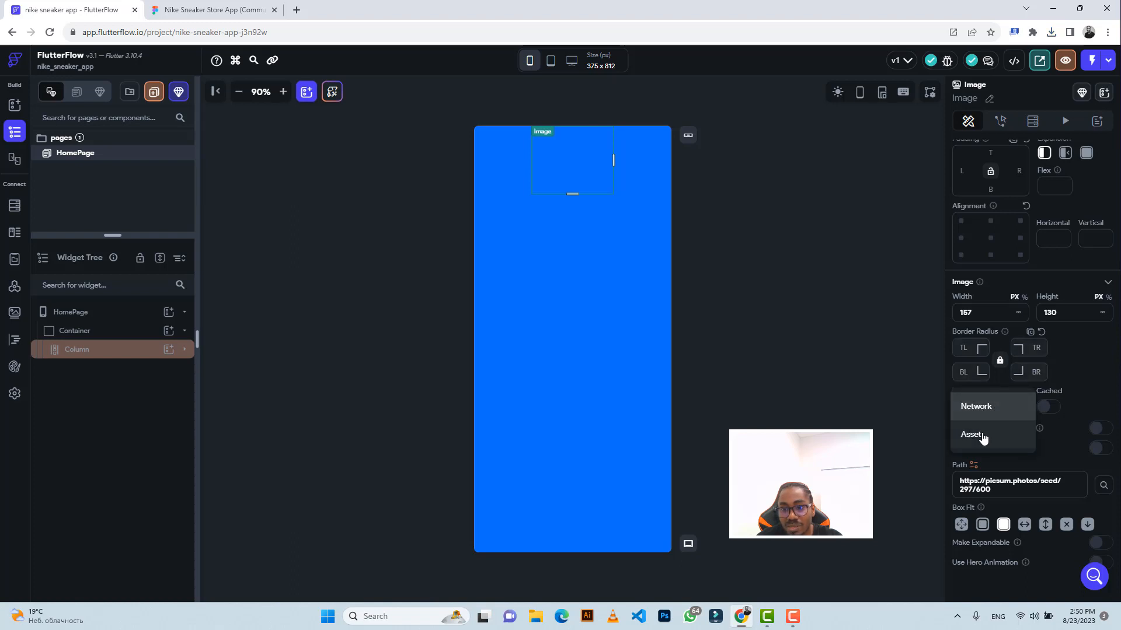
pyautogui.click(983, 436)
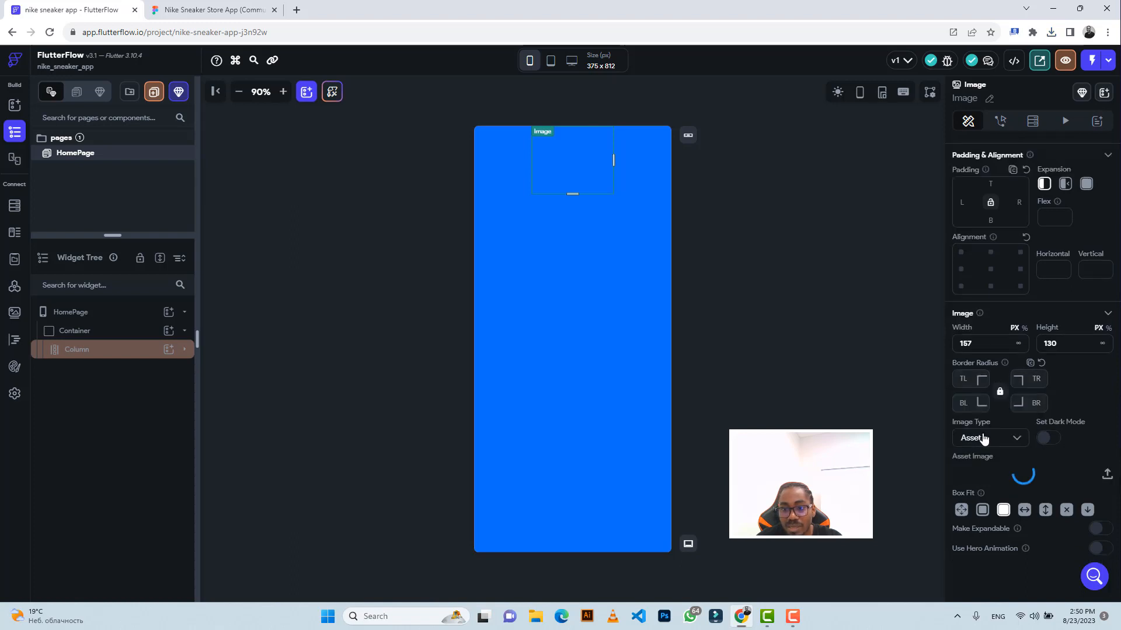
pyautogui.click(1106, 476)
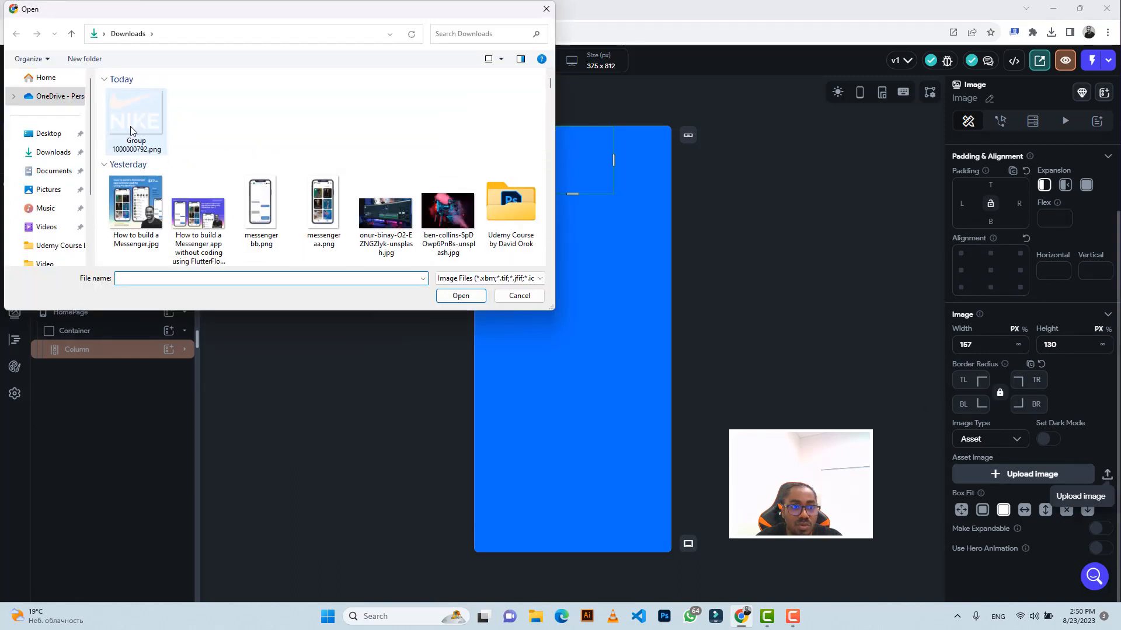
pyautogui.click(131, 130)
pyautogui.click(461, 295)
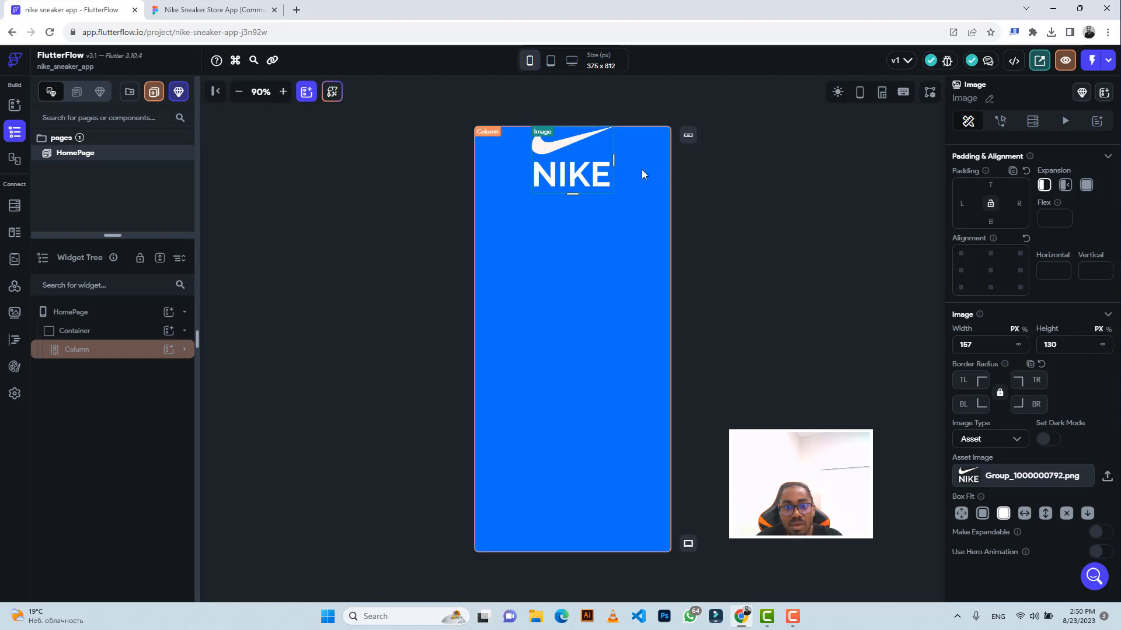
# Step: Set the HomePage column's main axis alignment to center so the Nike logo sits mid-screen
pyautogui.click(618, 306)
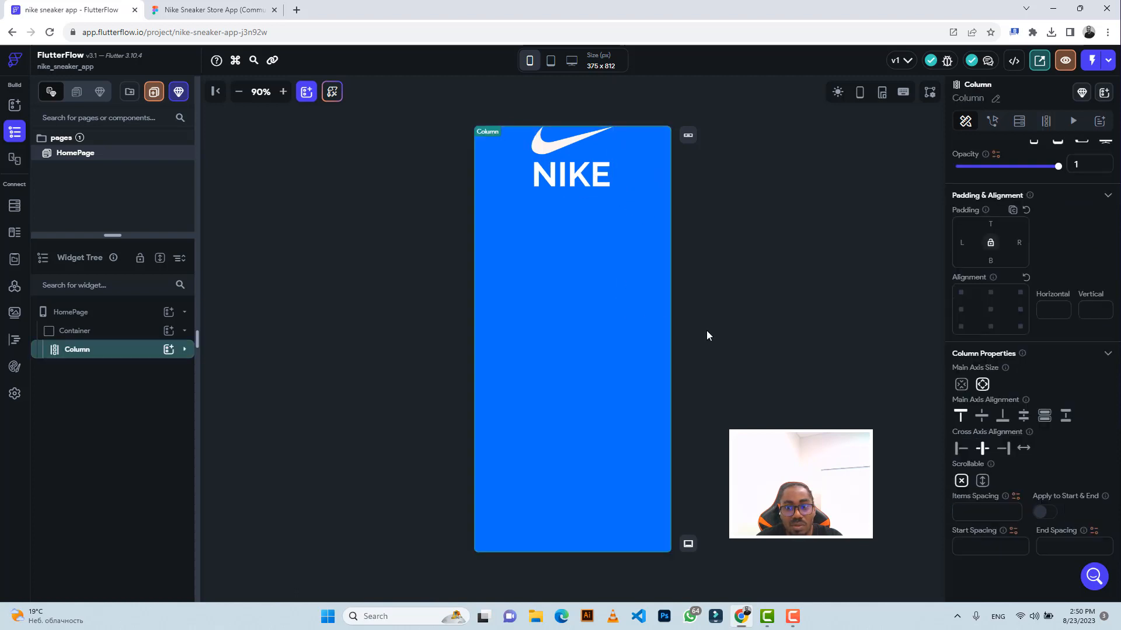
pyautogui.click(981, 416)
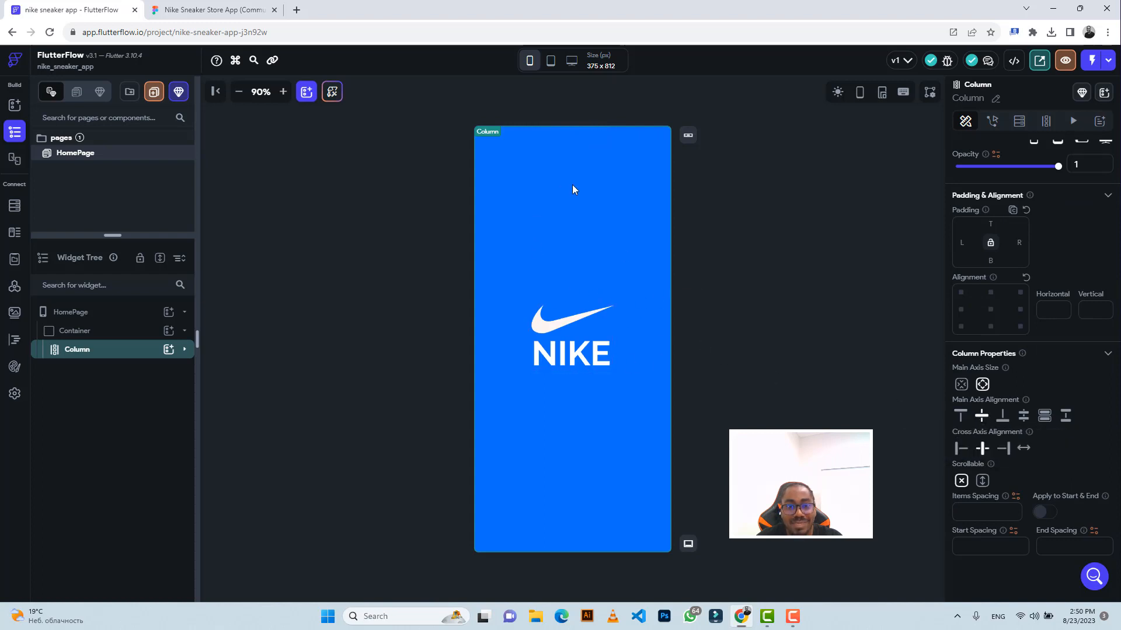
pyautogui.click(711, 252)
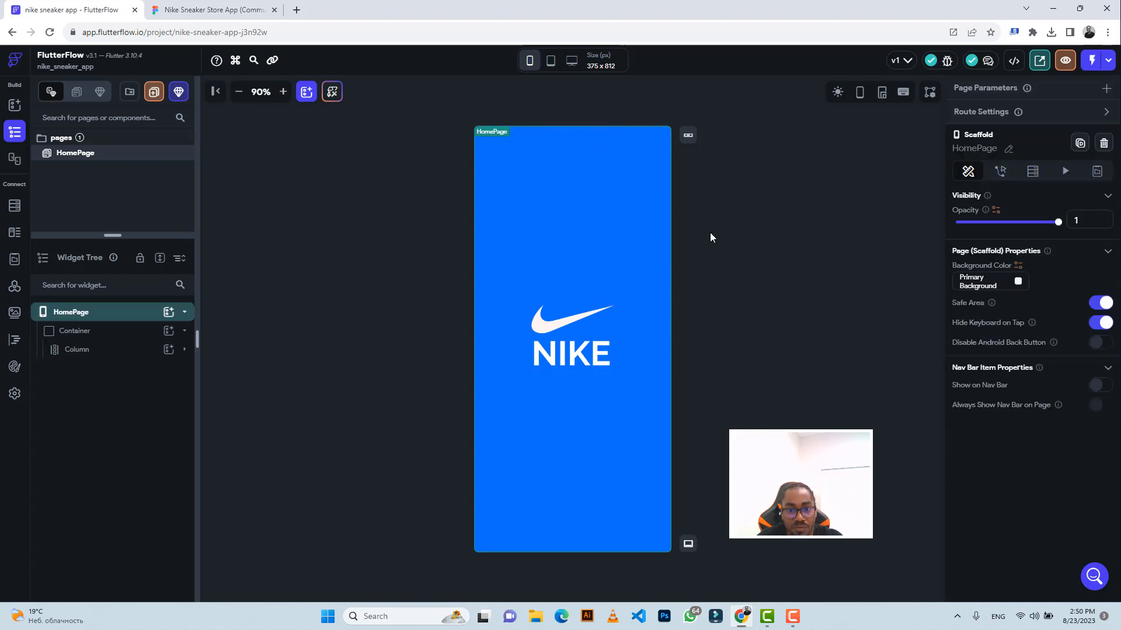
# Step: Switch to Figma, select the Onboard-1 frame and copy its blue background color #1483C2
pyautogui.click(215, 7)
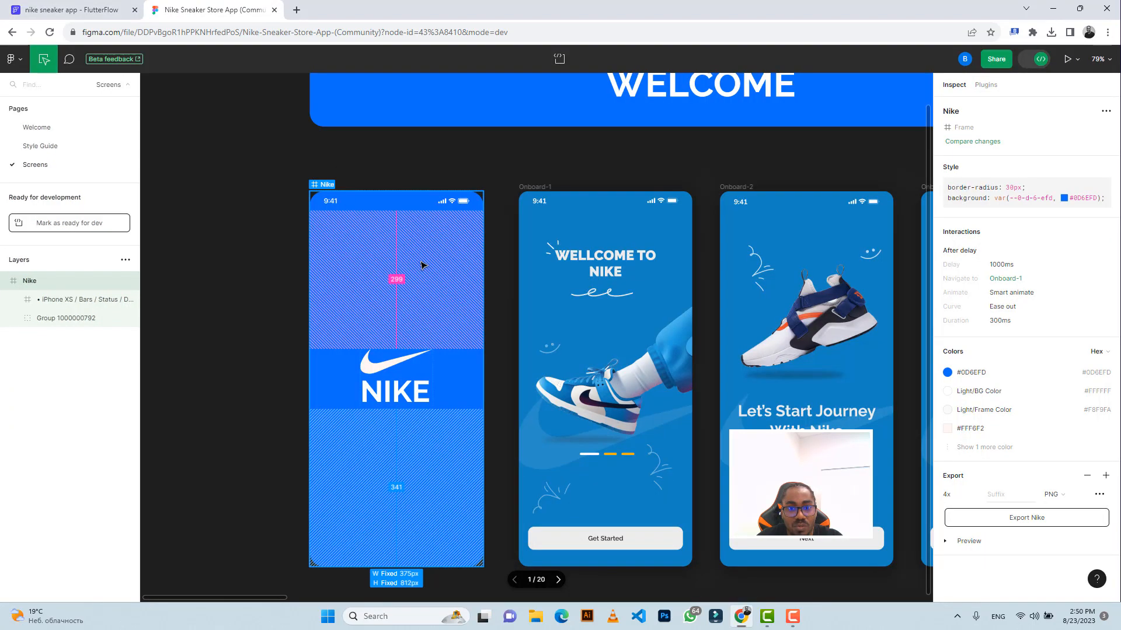
pyautogui.click(535, 191)
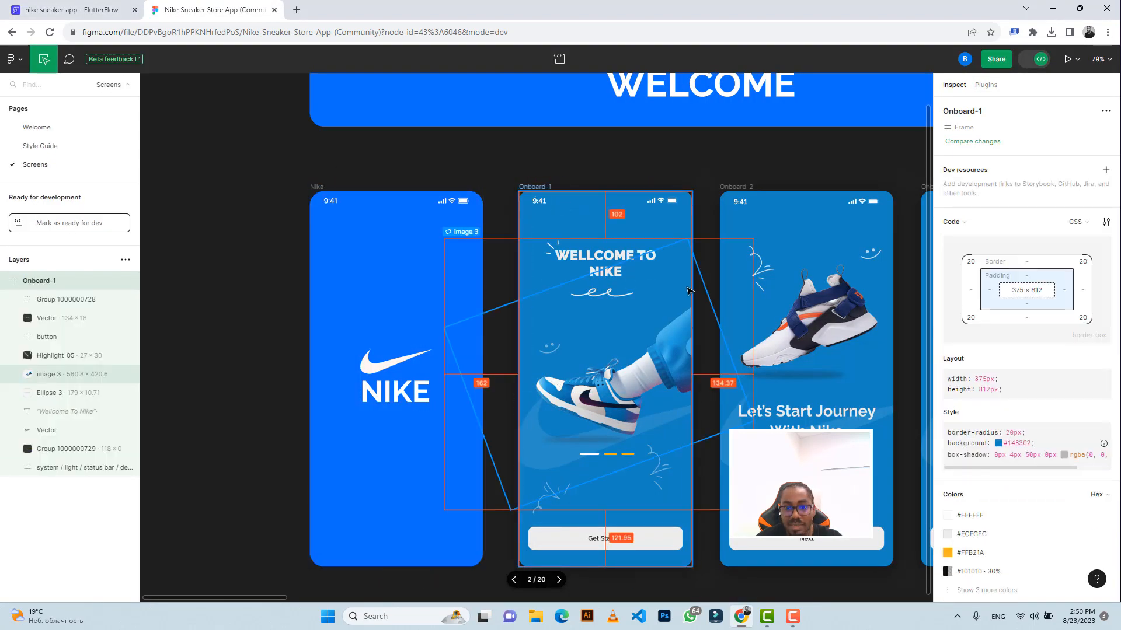
pyautogui.hscroll(4, 689, 290)
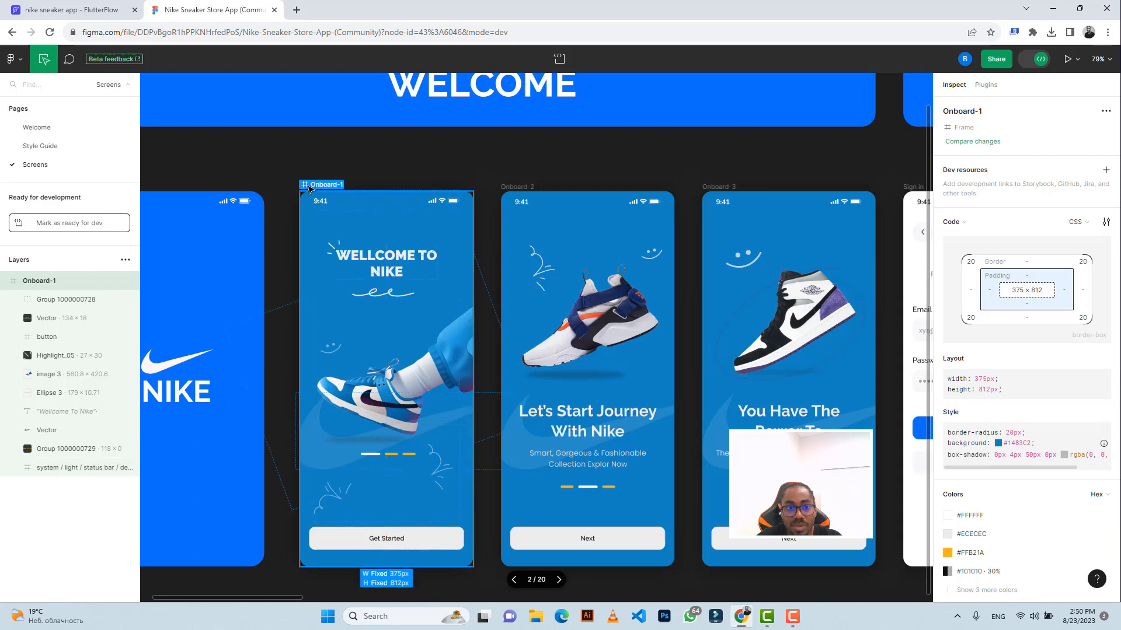
pyautogui.scroll(-4, 968, 359)
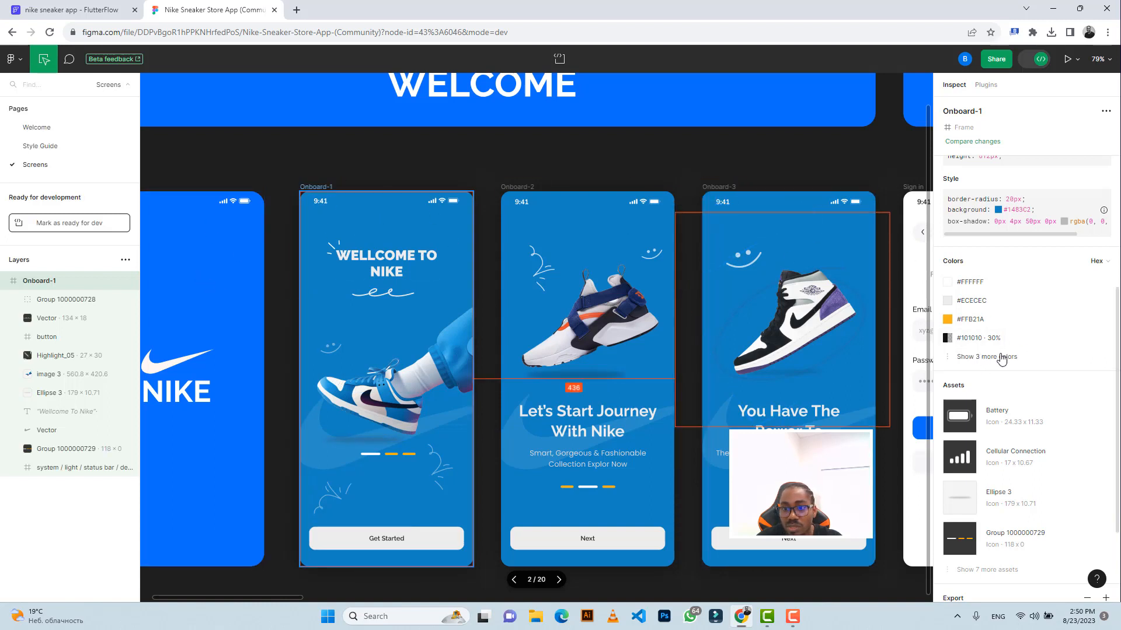
pyautogui.click(982, 357)
pyautogui.click(972, 359)
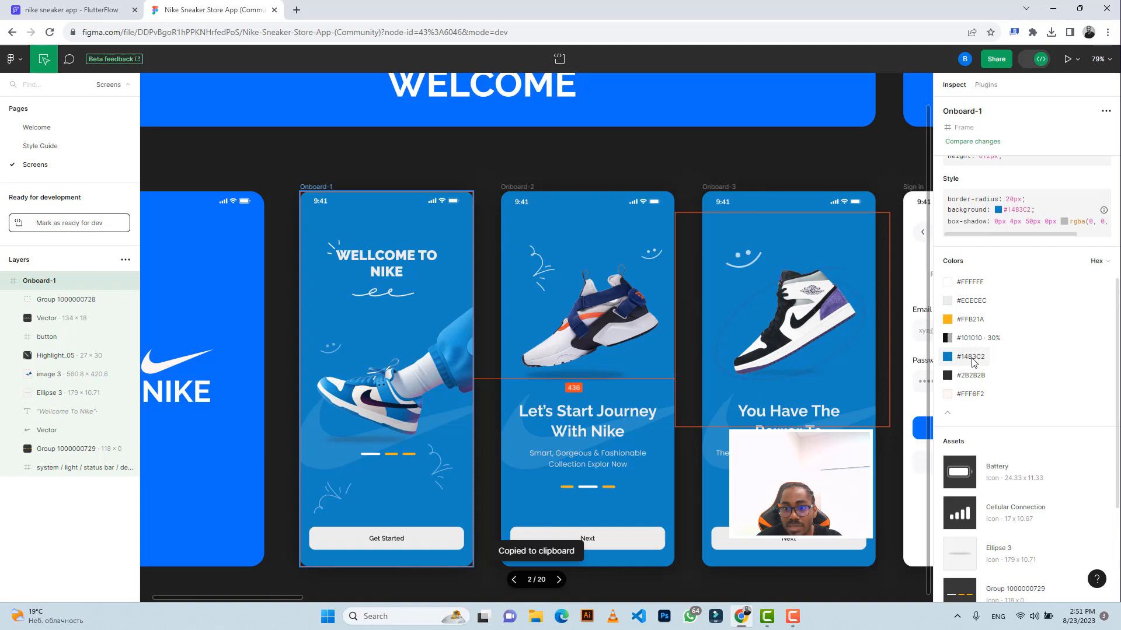
# Step: Switch to FlutterFlow and create a blank page named onboarding
pyautogui.click(95, 13)
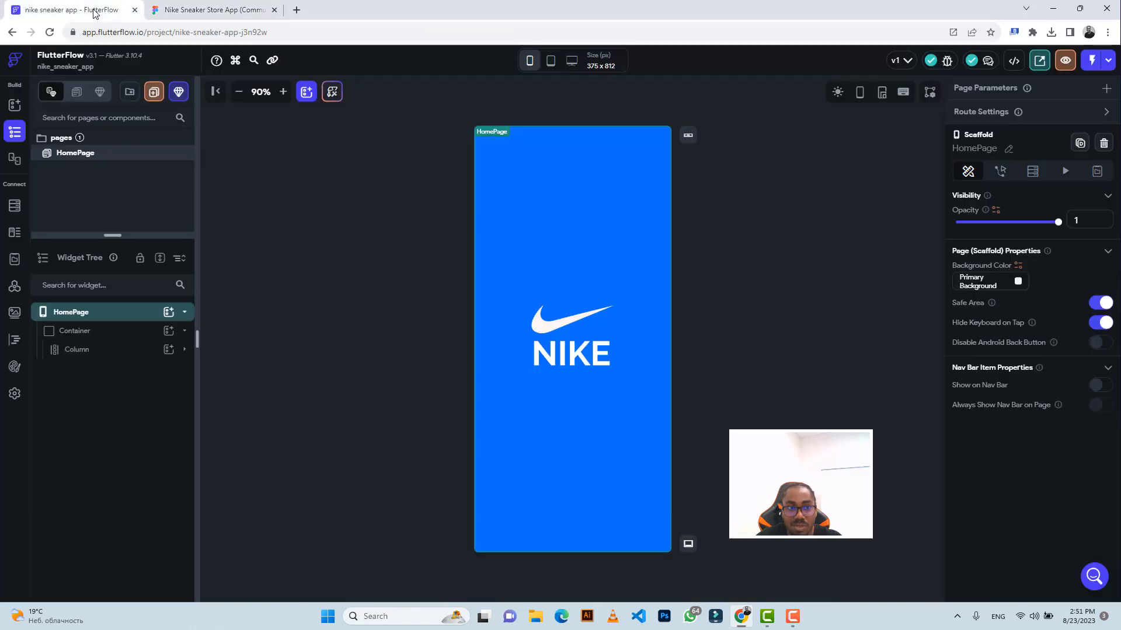
pyautogui.click(152, 96)
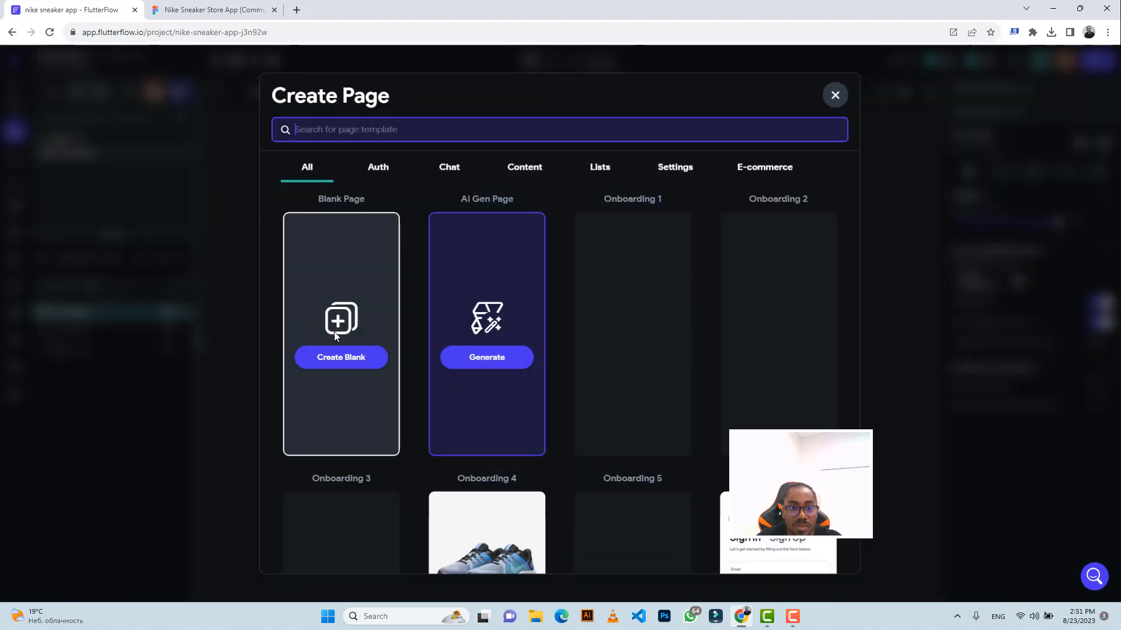
pyautogui.click(351, 362)
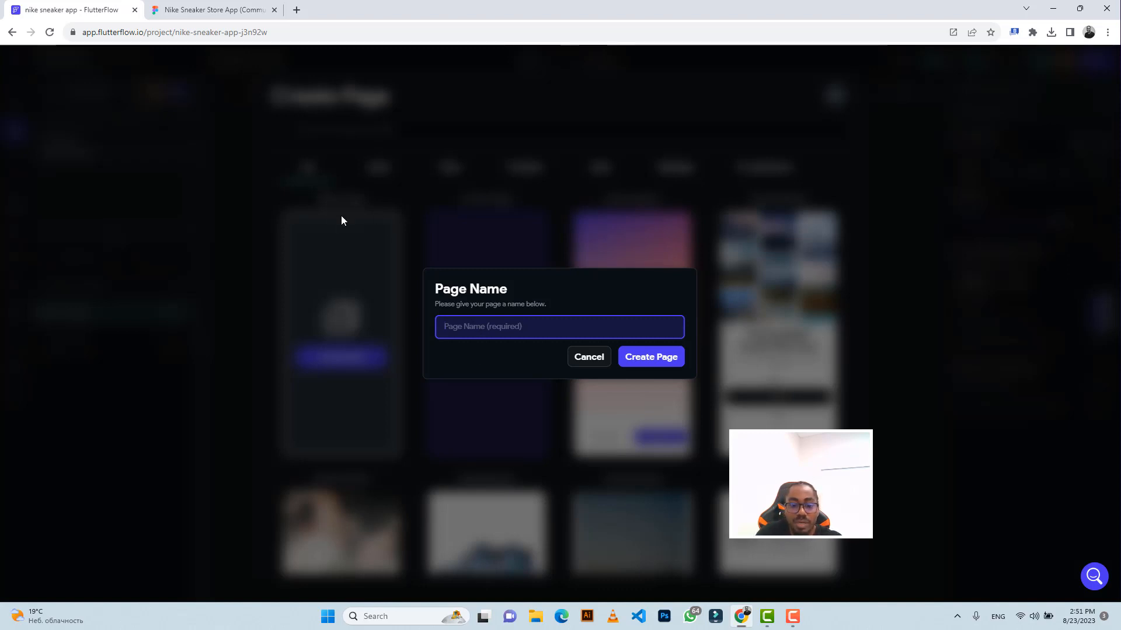
pyautogui.write('onboard')
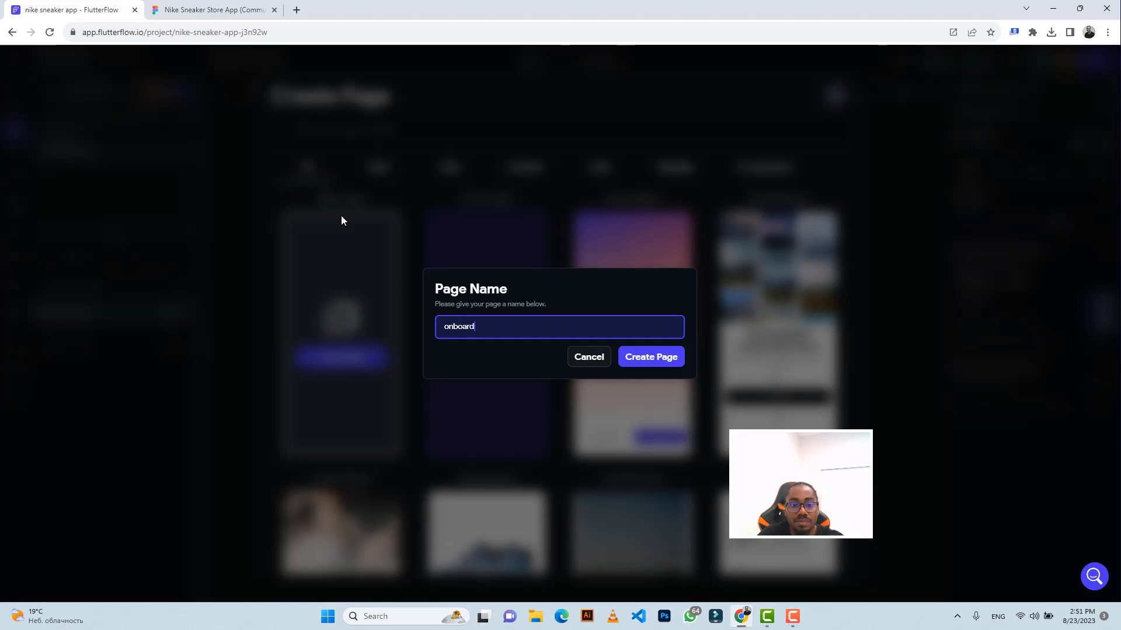
pyautogui.write('ing')
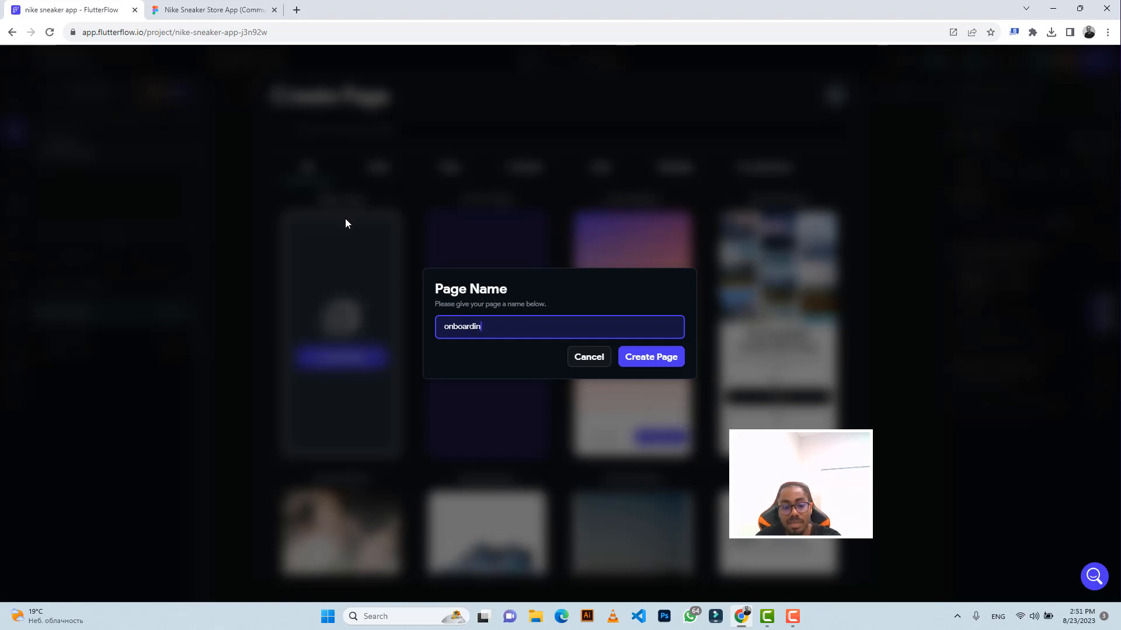
pyautogui.click(652, 359)
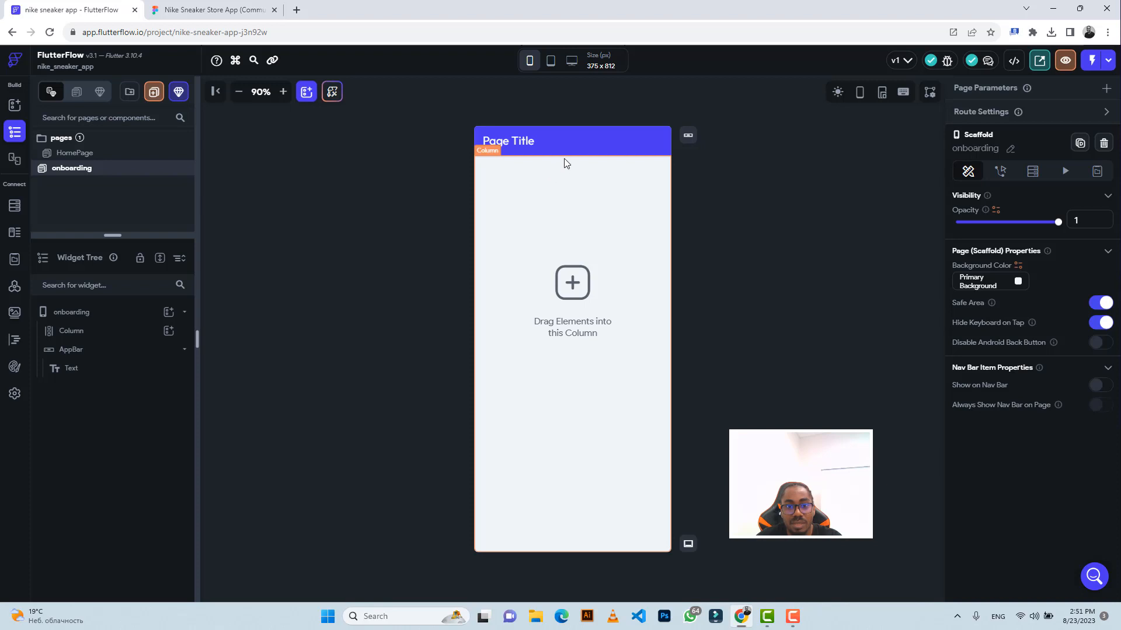
# Step: Delete the onboarding page's AppBar and wrap its column in a Container
pyautogui.click(579, 147)
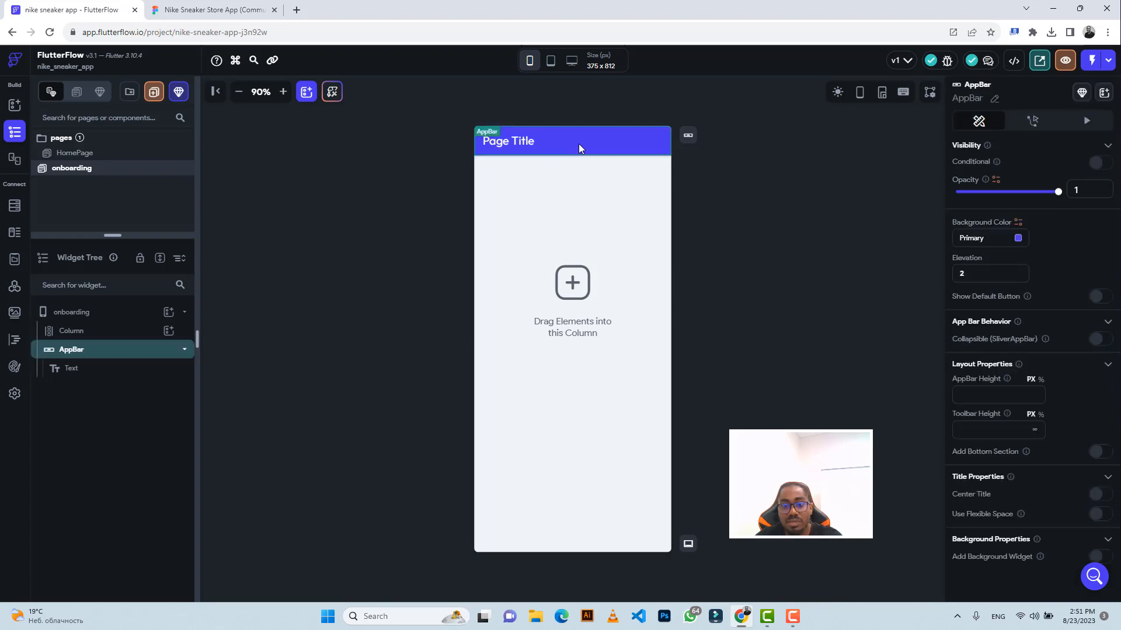
pyautogui.press('Delete')
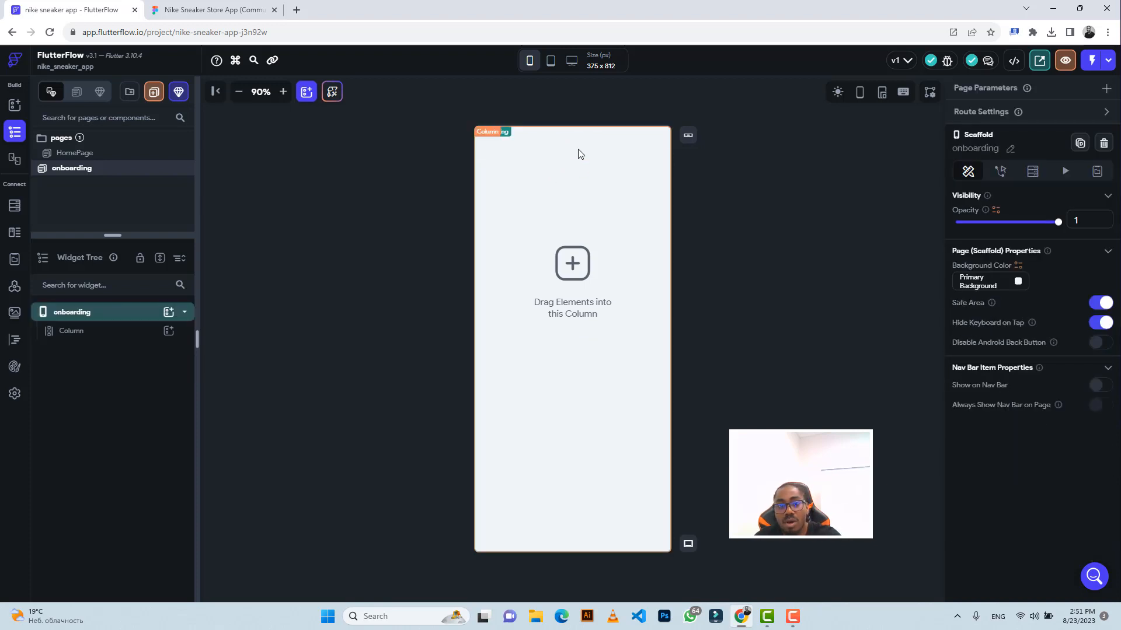
pyautogui.click(114, 331)
pyautogui.rightClick(114, 331)
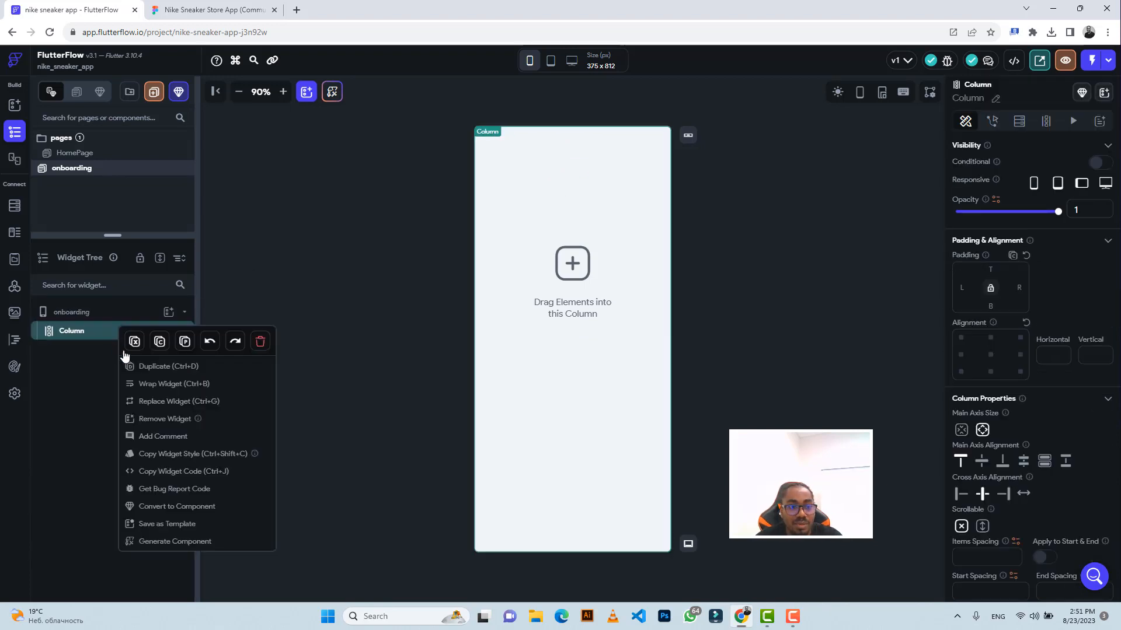
pyautogui.click(150, 384)
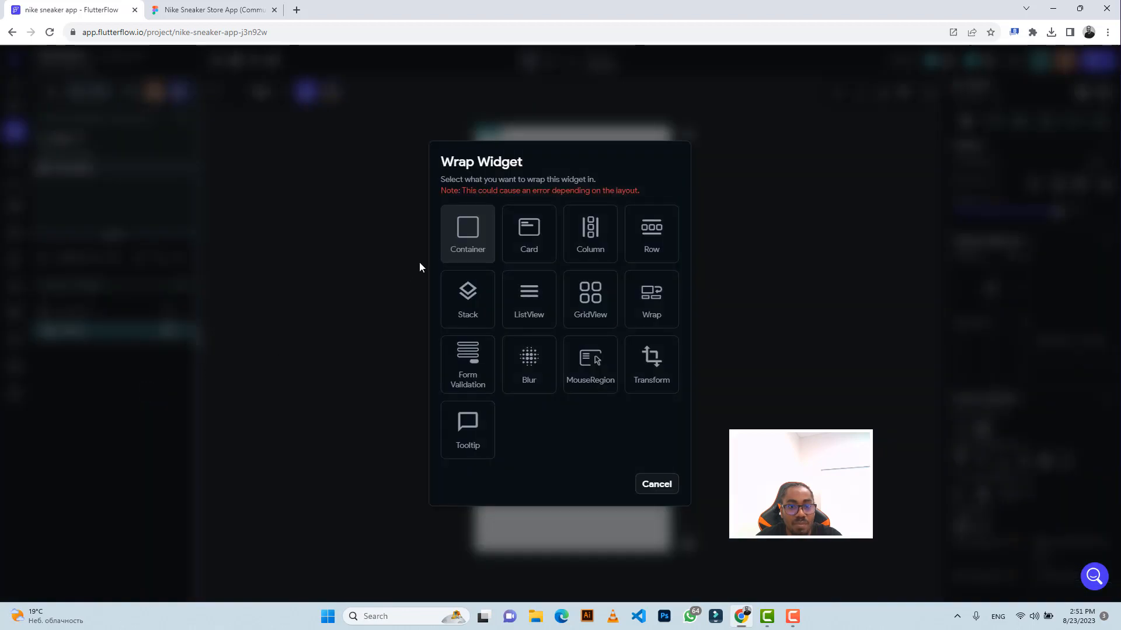
pyautogui.click(468, 233)
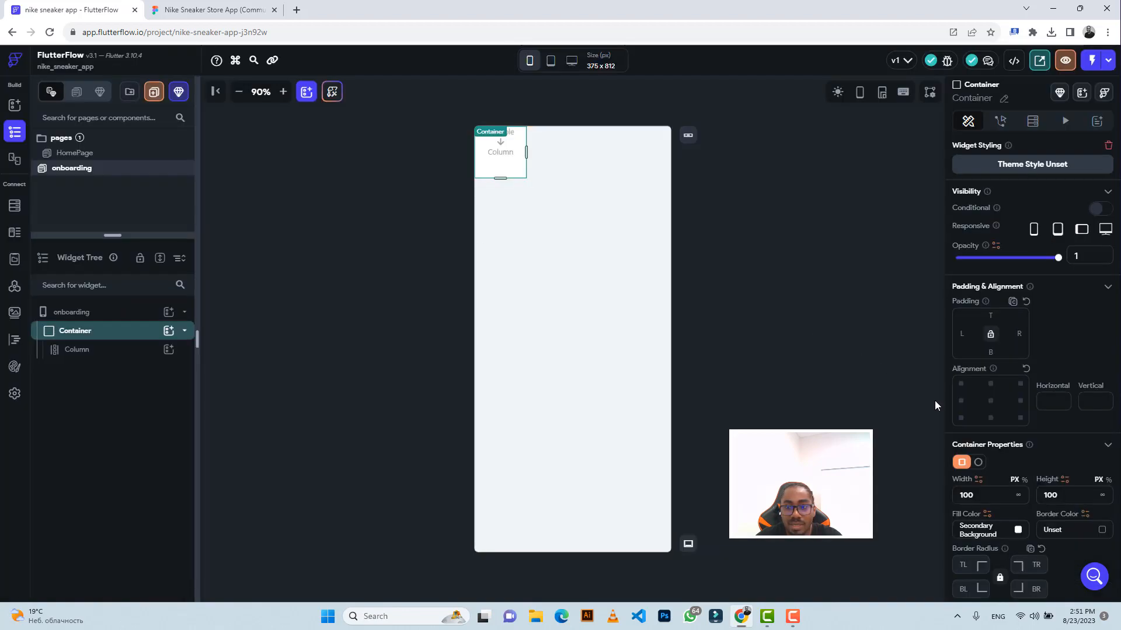
# Step: Set the onboarding container's width and height to infinity and its fill color to #1483C2
pyautogui.click(1018, 498)
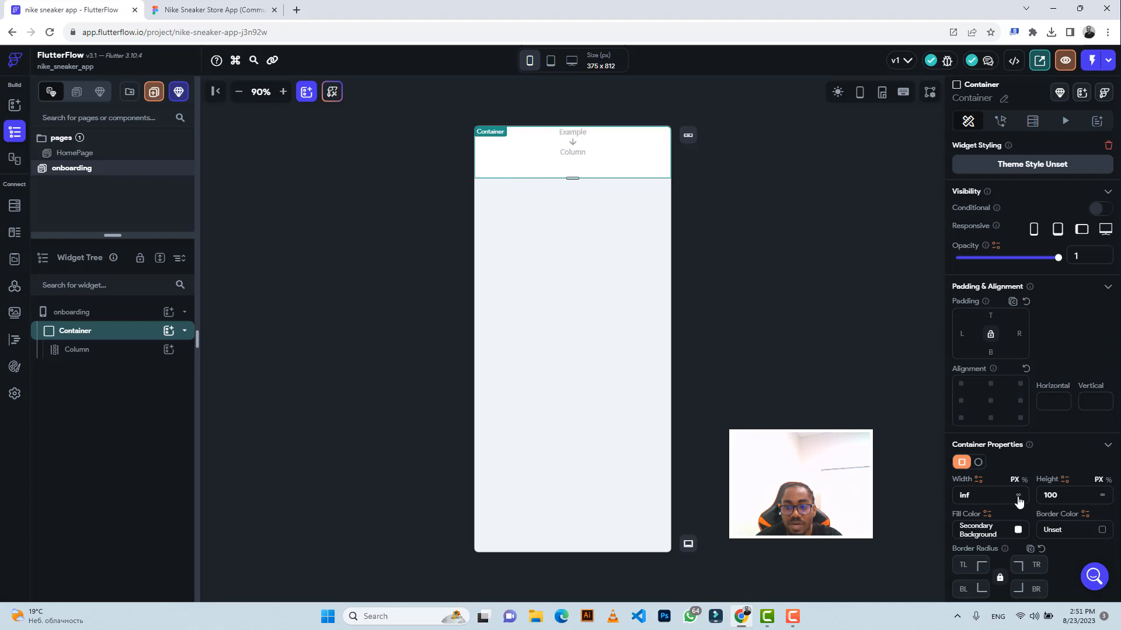
pyautogui.click(1102, 495)
pyautogui.click(974, 529)
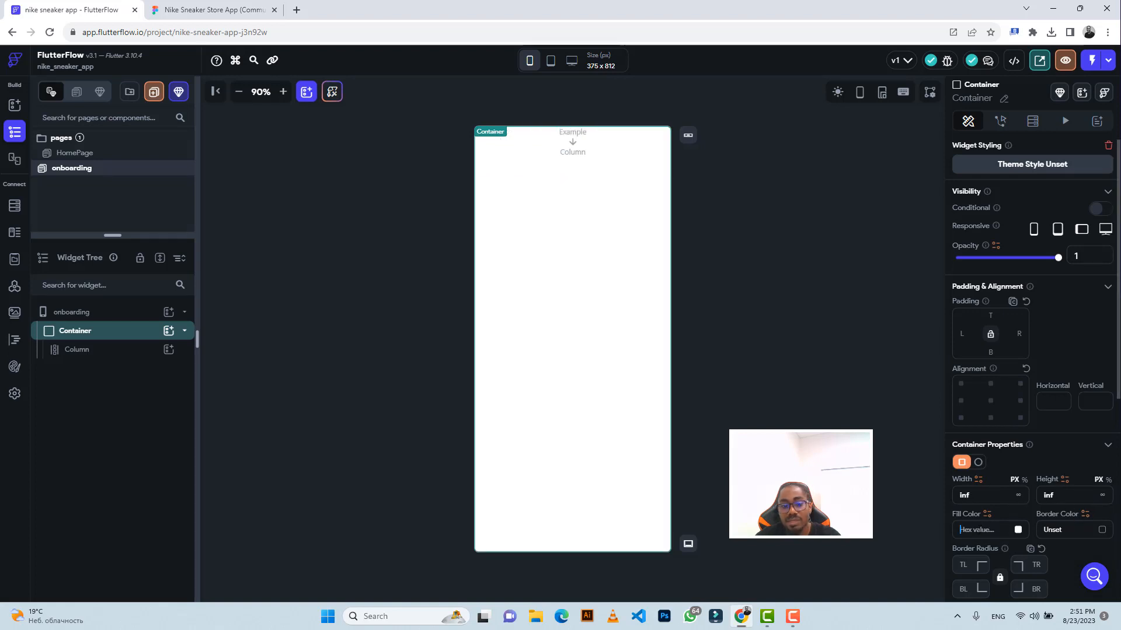
pyautogui.hotkey('ctrl', 'v')
pyautogui.press('Return')
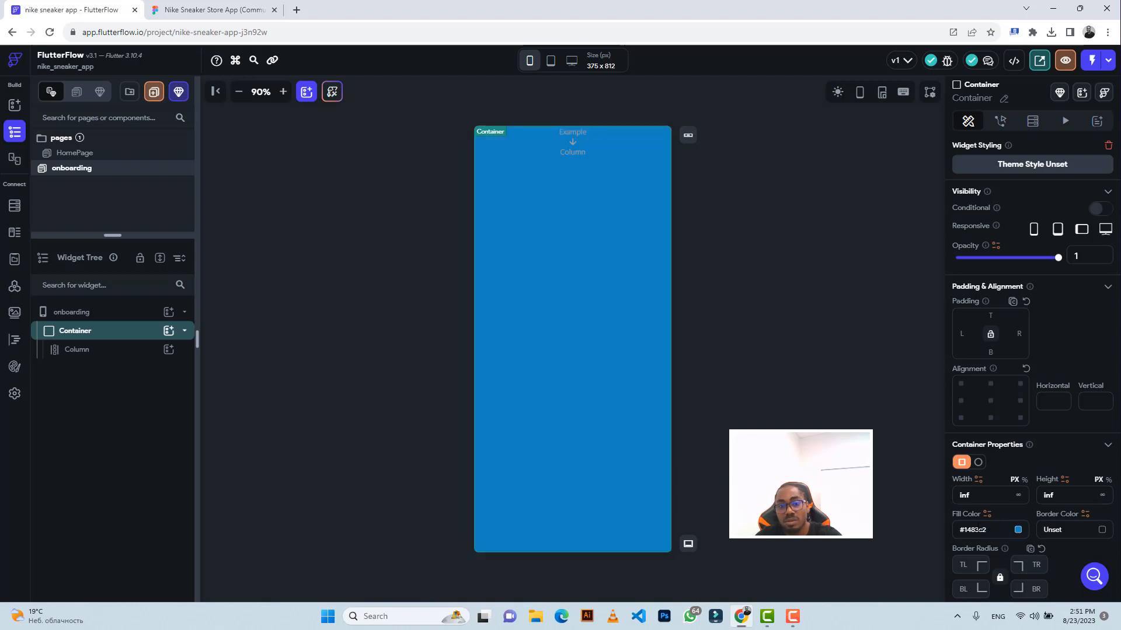
# Step: Add a PageView widget inside the onboarding page's column, checking the Onboard-1 design in Figma for reference
pyautogui.click(123, 358)
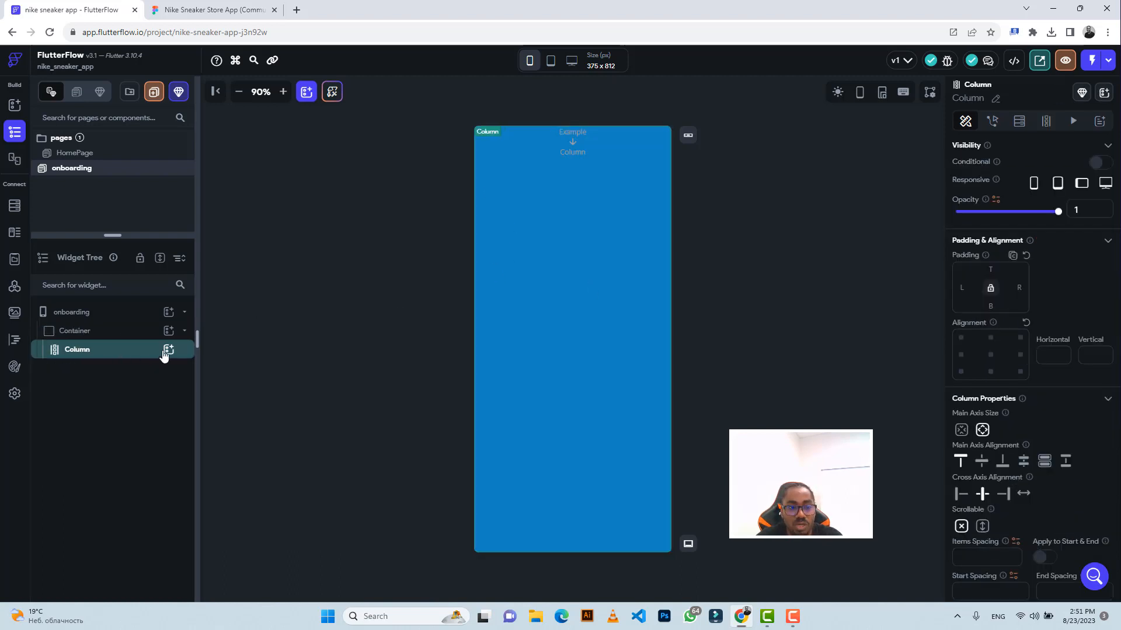
pyautogui.click(178, 11)
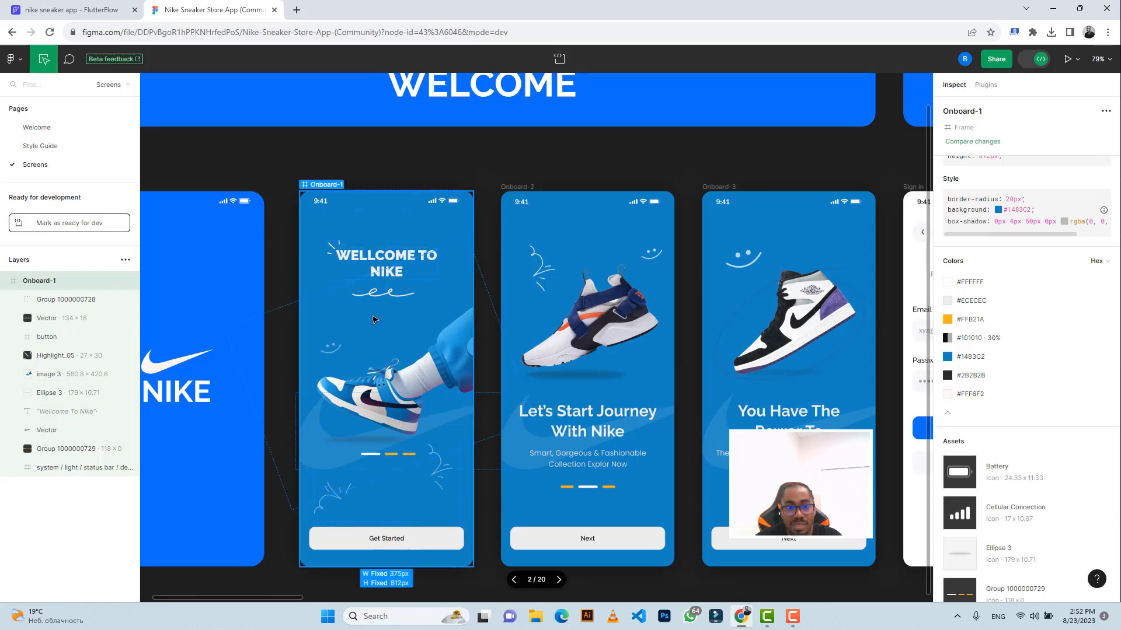
pyautogui.click(70, 9)
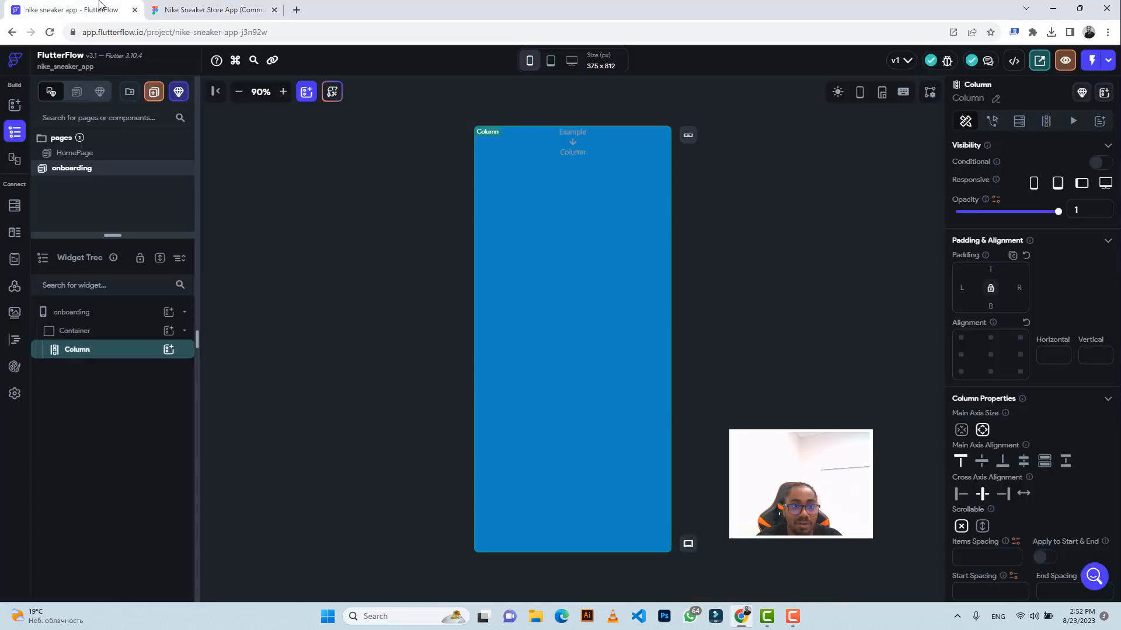
pyautogui.click(169, 351)
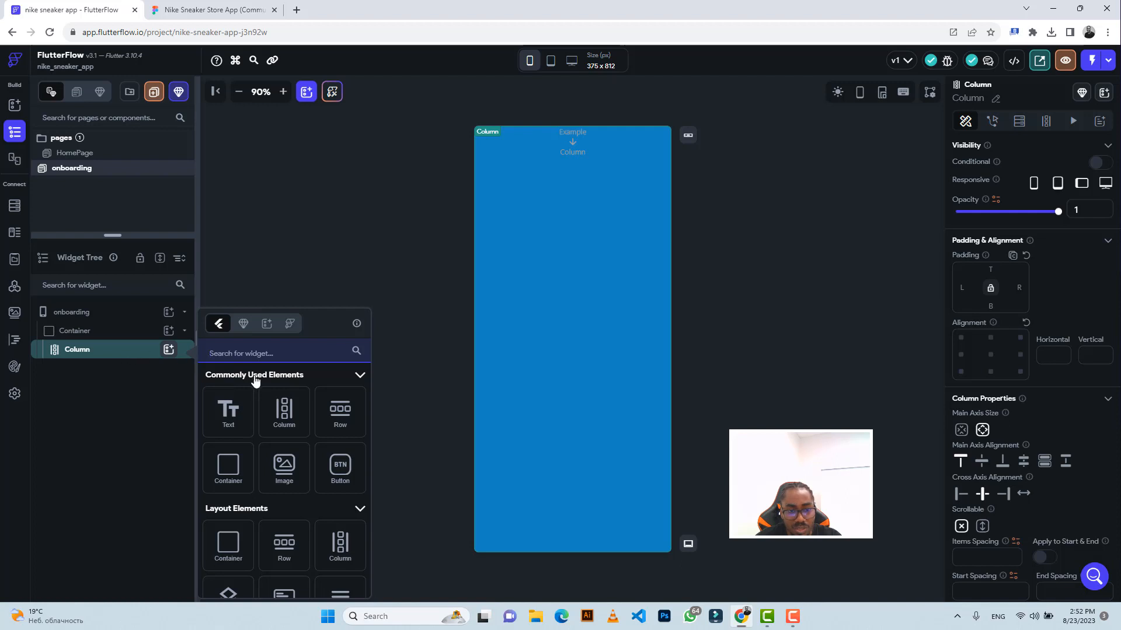
pyautogui.scroll(-4, 291, 464)
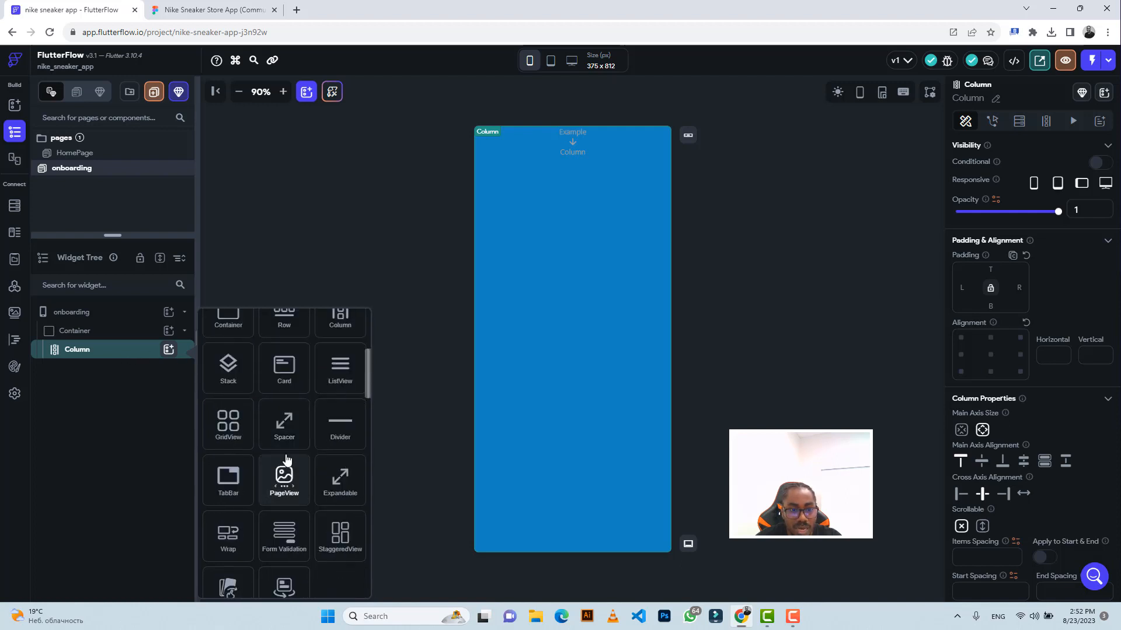
pyautogui.click(286, 482)
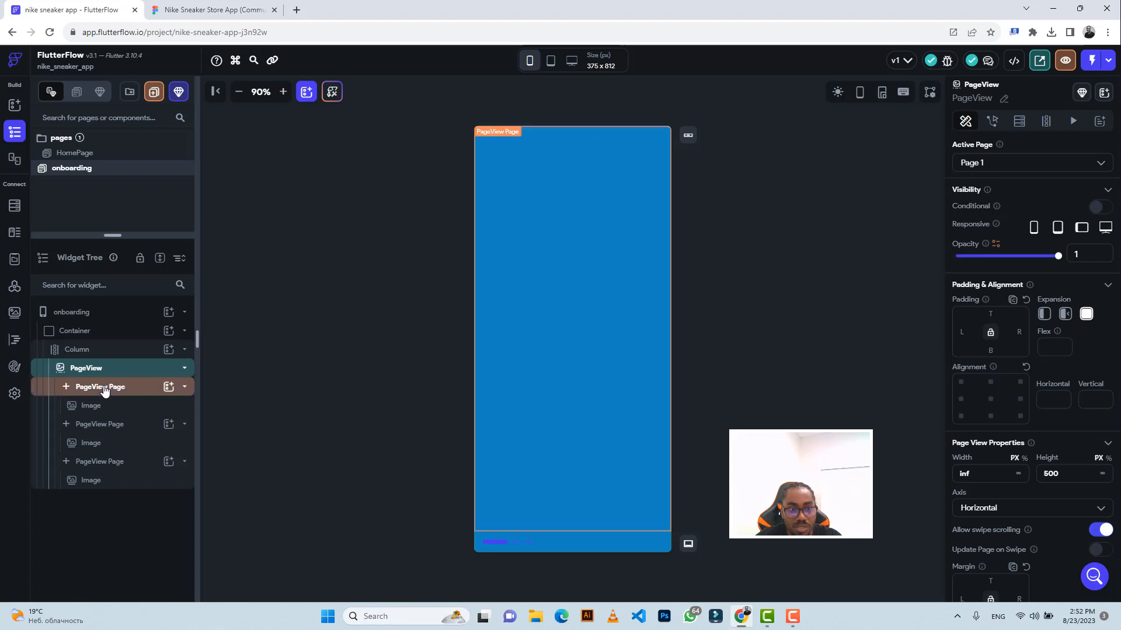
# Step: Switch to Figma and inspect the typography of the "Wellcome To Nike" heading in the Onboard-1 design
pyautogui.click(202, 11)
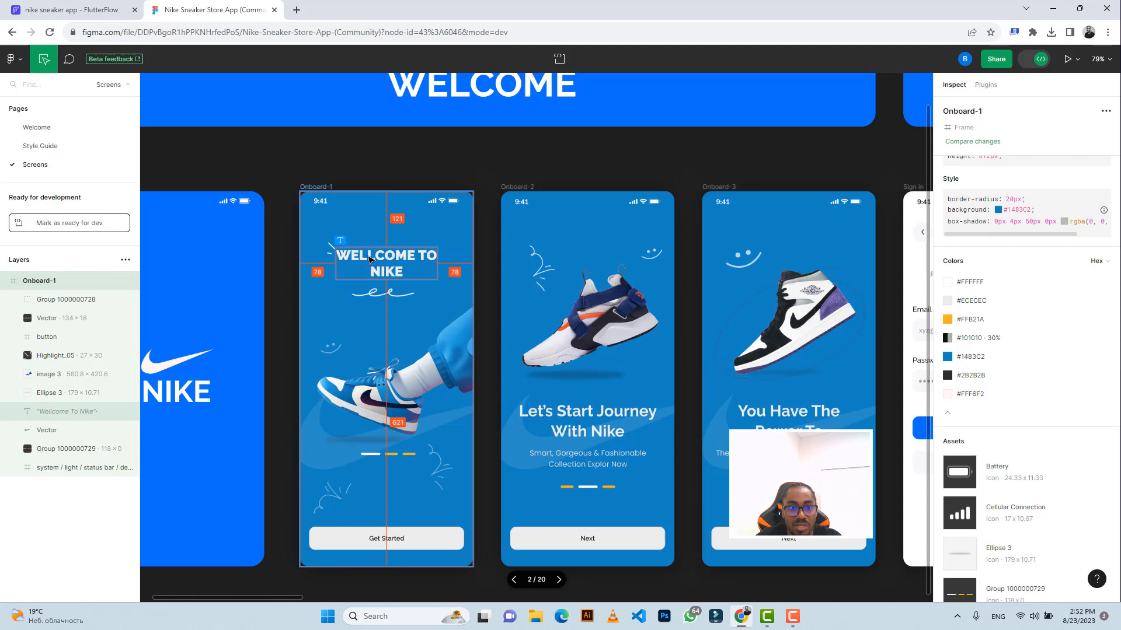
pyautogui.click(364, 258)
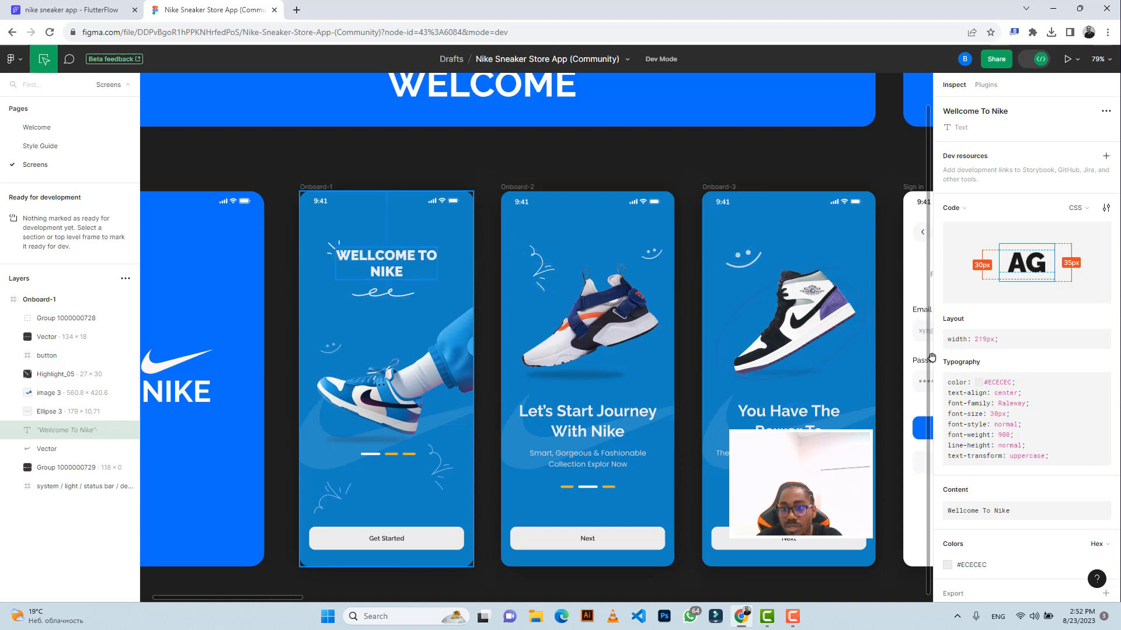
pyautogui.scroll(-2, 1041, 359)
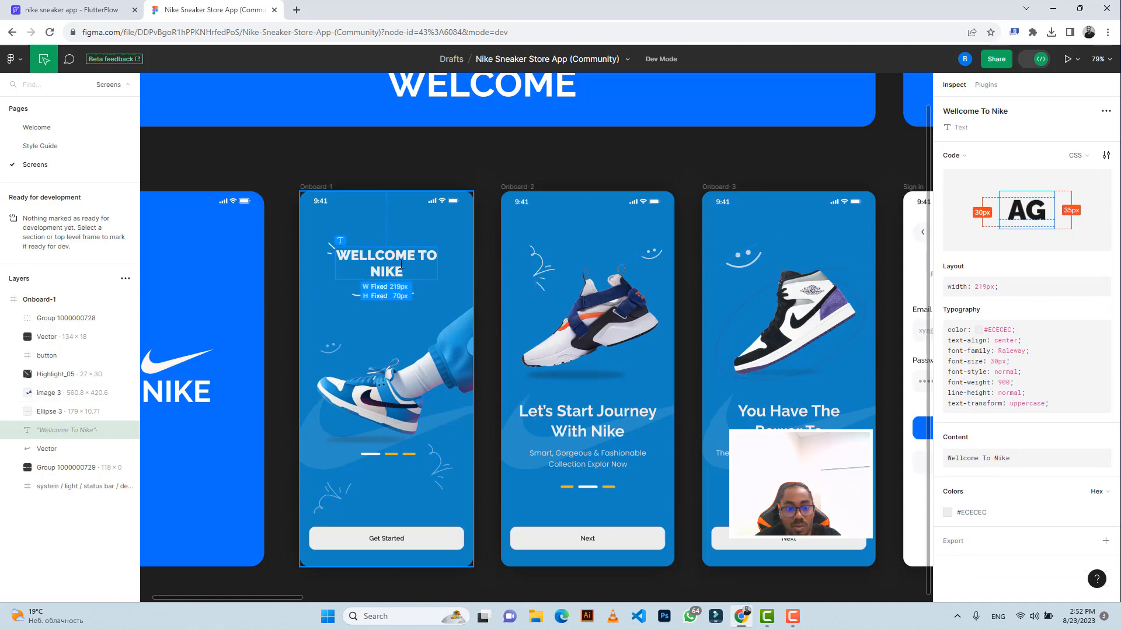
pyautogui.moveTo(1054, 344)
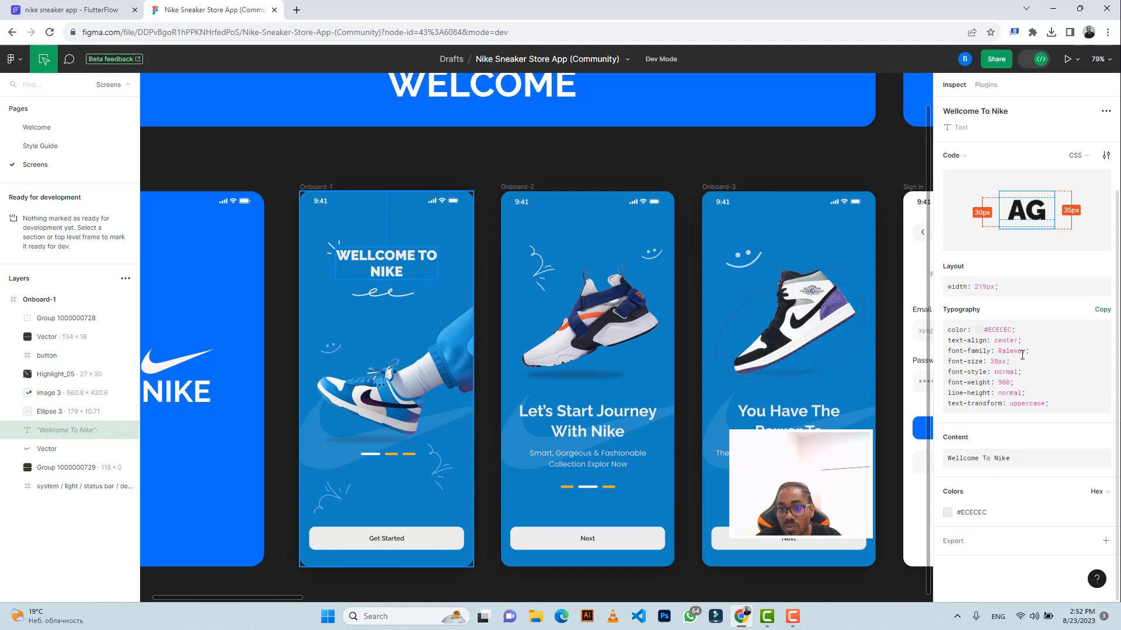
# Step: Switch to FlutterFlow and set the theme's primary font family to Raleway
pyautogui.click(96, 10)
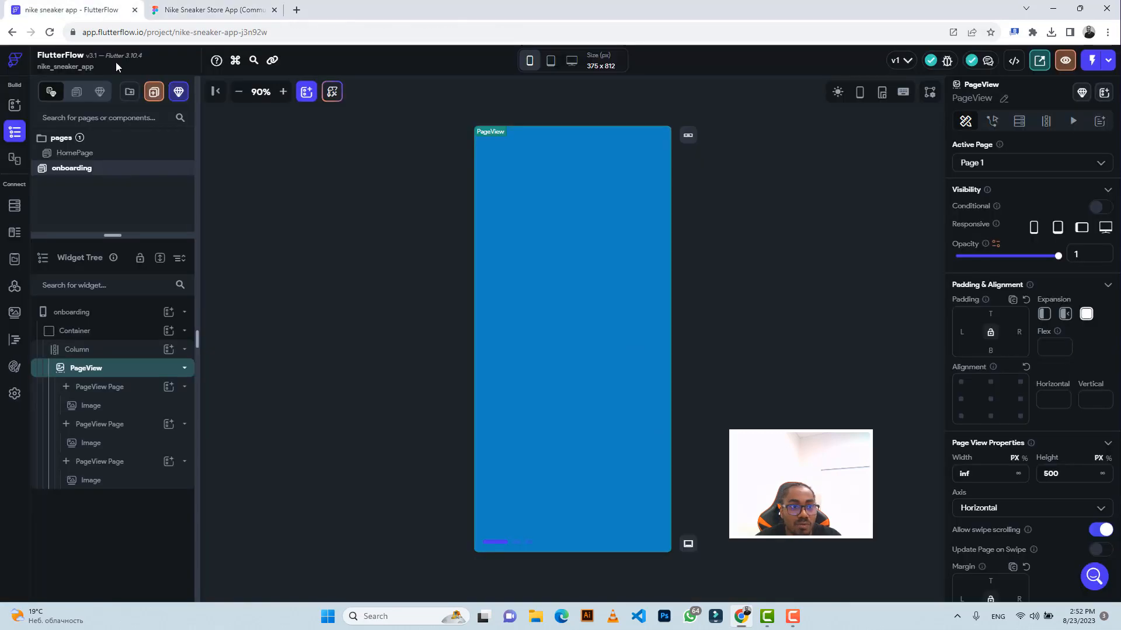
pyautogui.click(13, 372)
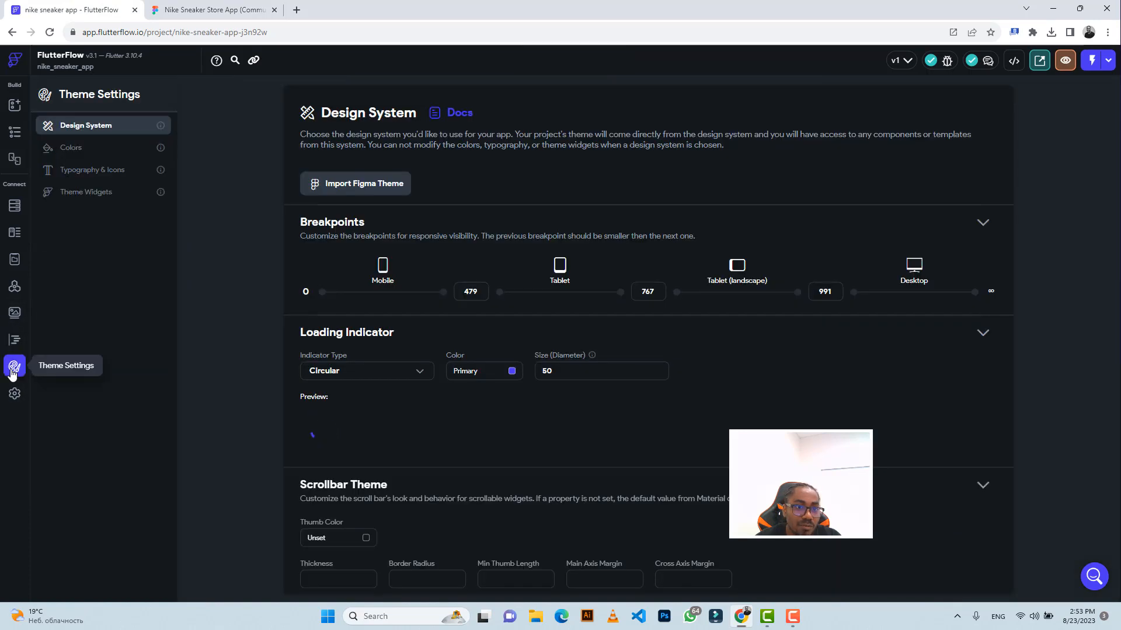
pyautogui.click(81, 171)
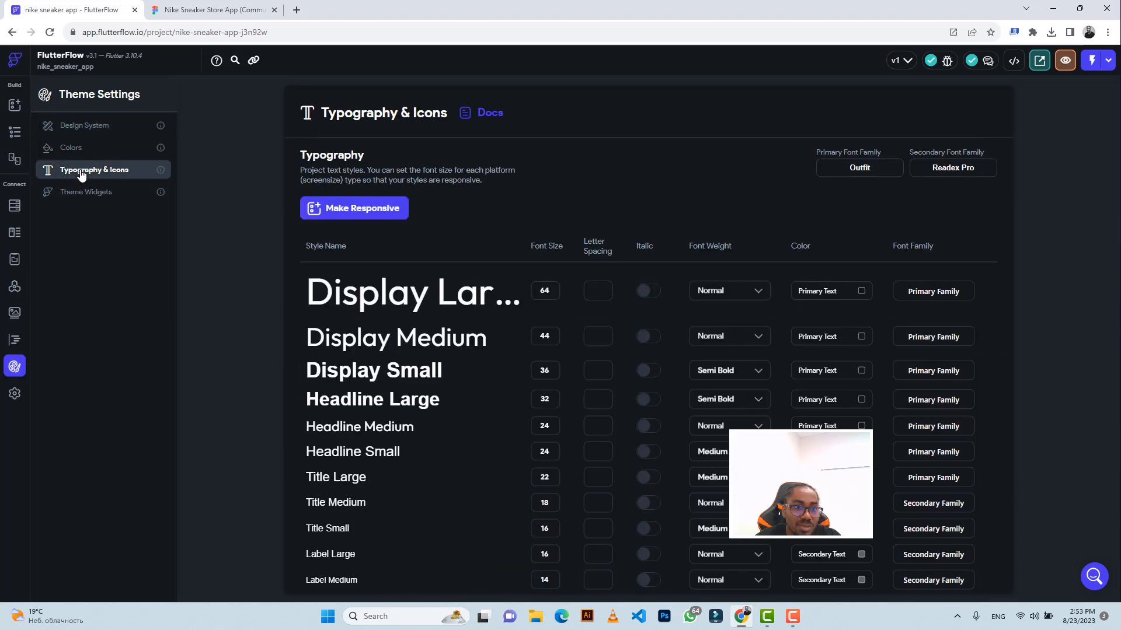
pyautogui.click(852, 173)
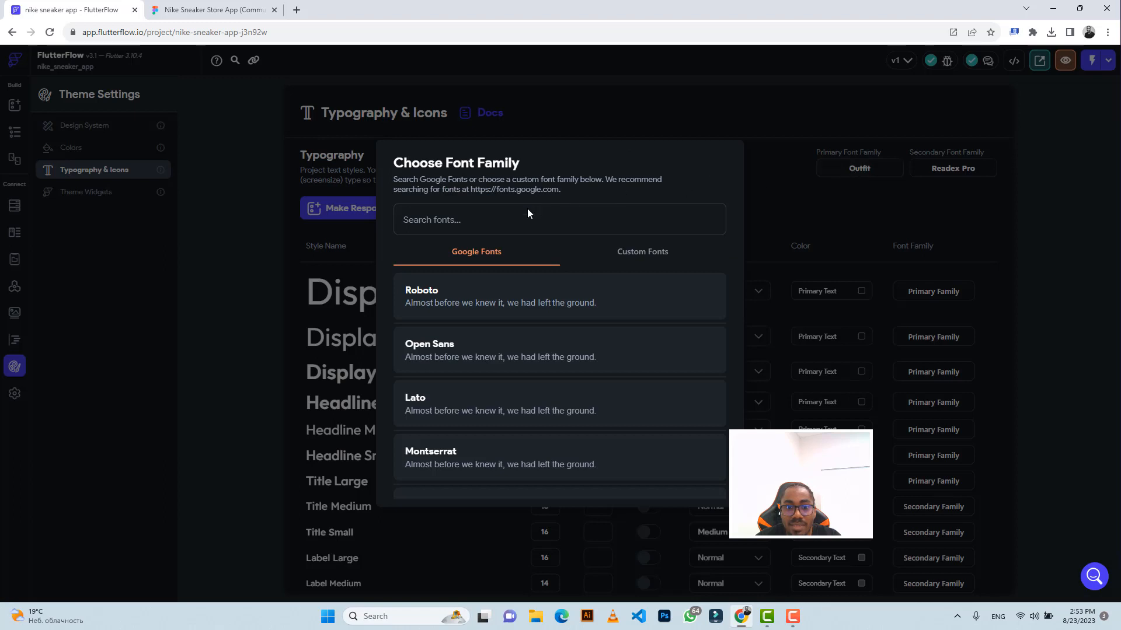
pyautogui.click(453, 220)
pyautogui.write('r')
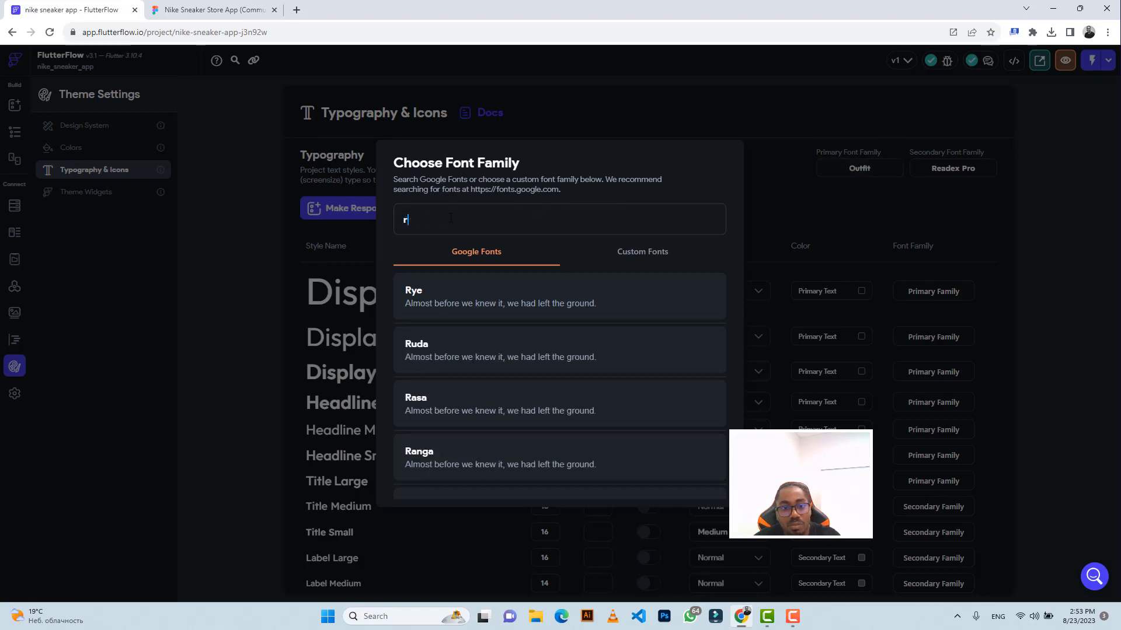
pyautogui.write('alewa')
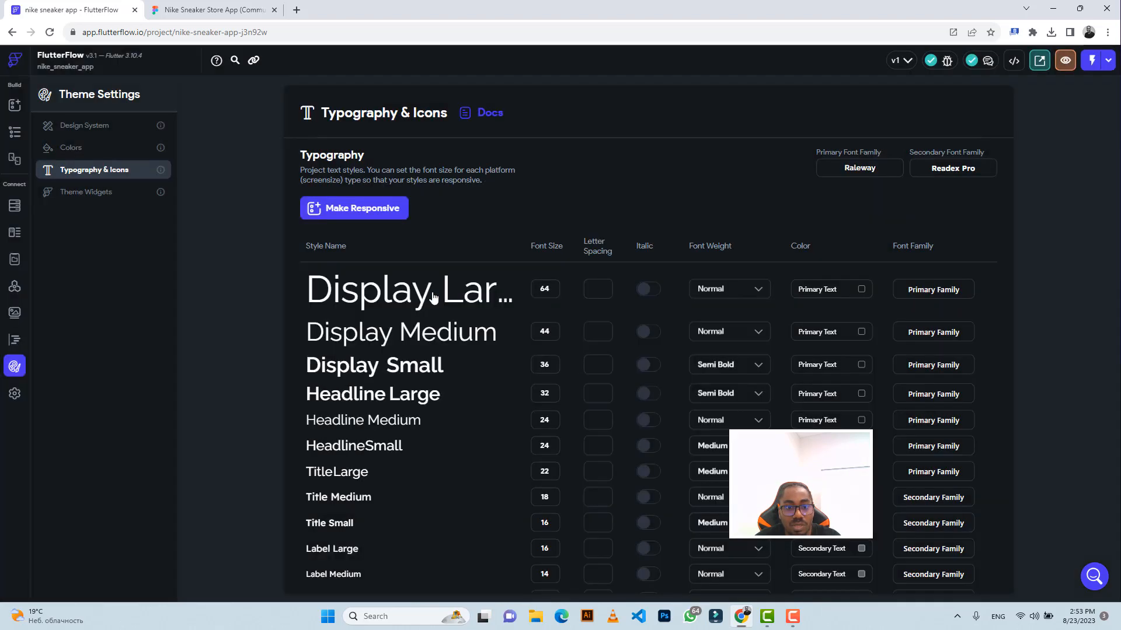
pyautogui.click(433, 298)
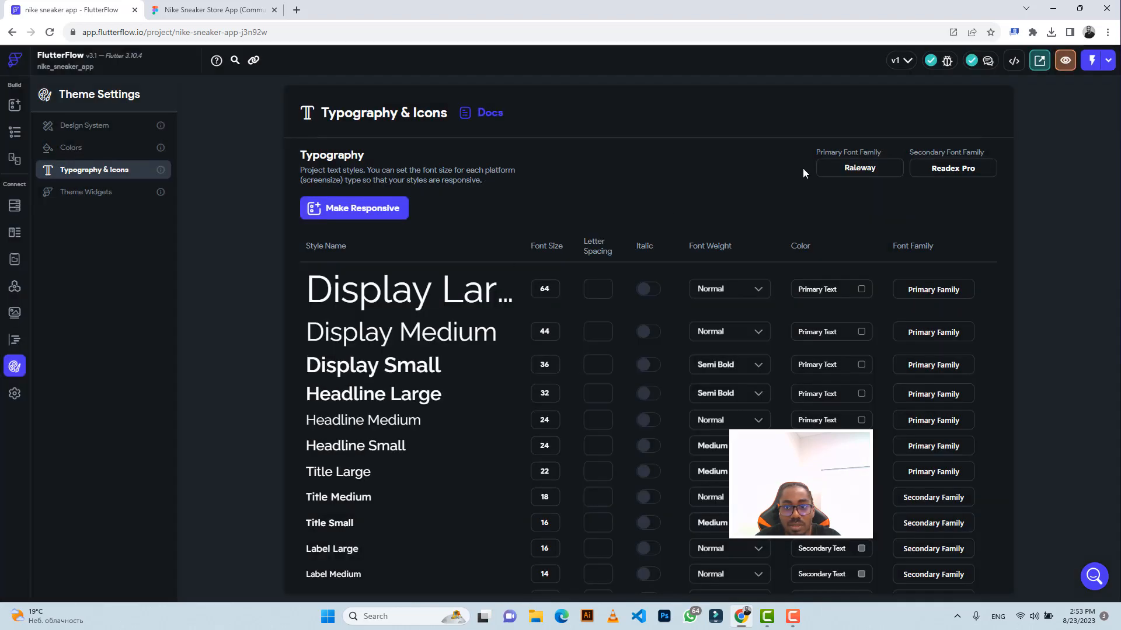
# Step: Set the theme's secondary font family to Raleway and return to the onboarding page's widget tree
pyautogui.click(945, 169)
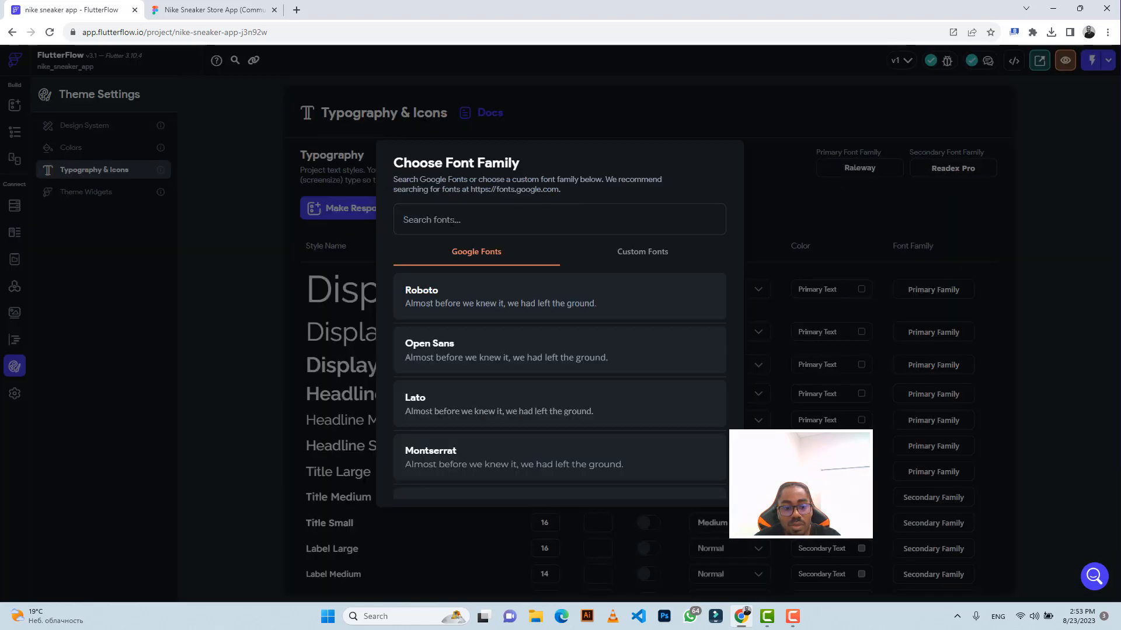
pyautogui.write('ralewa')
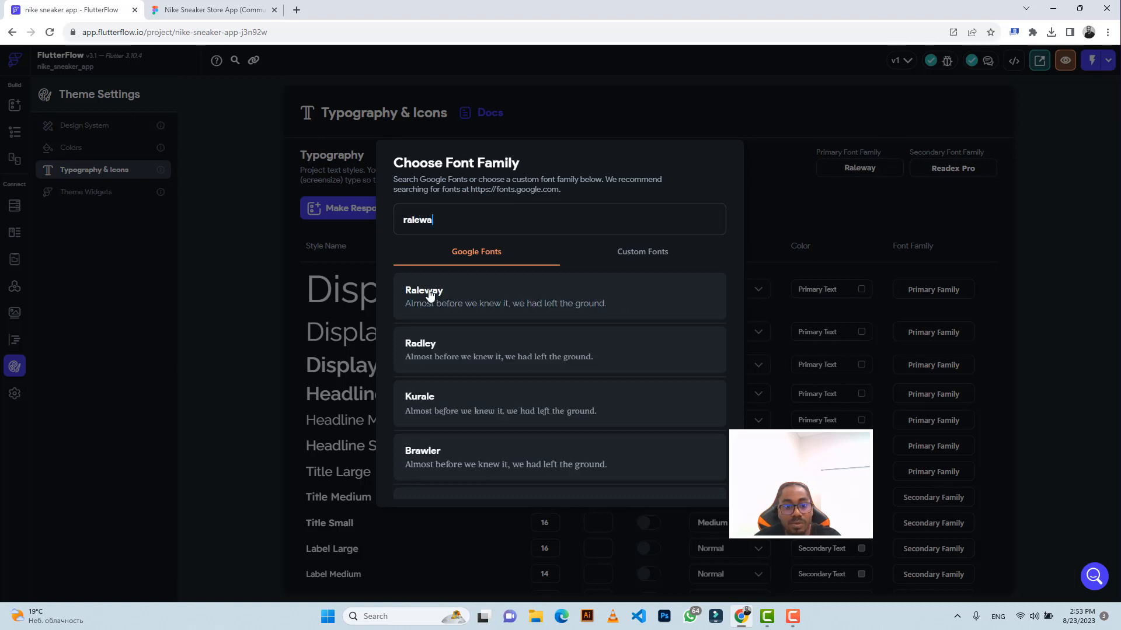
pyautogui.click(430, 295)
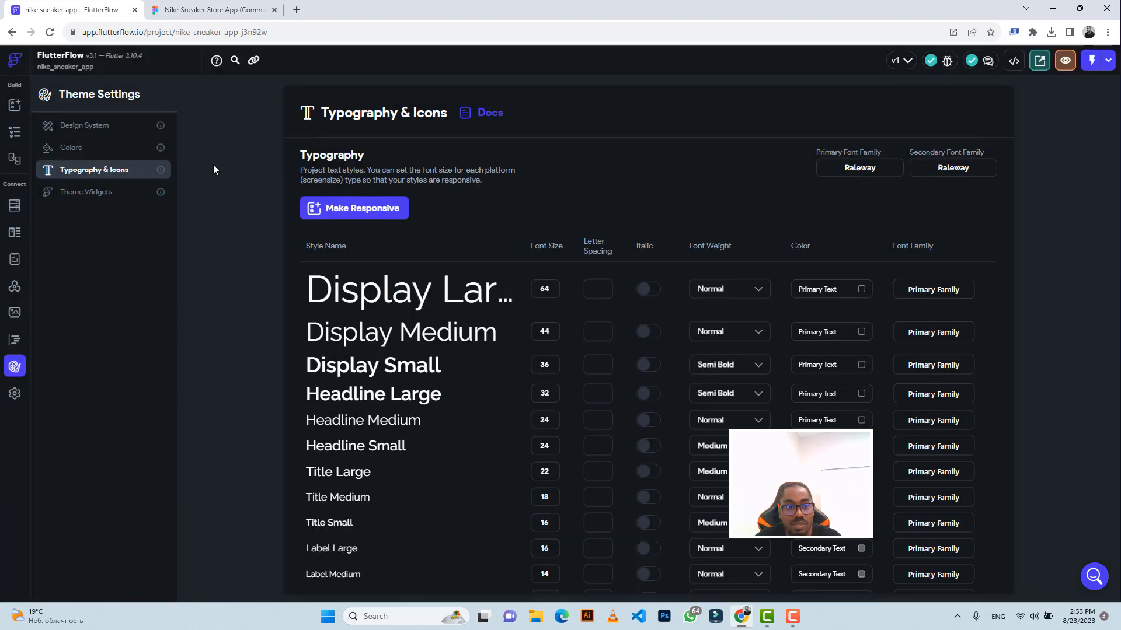
pyautogui.click(12, 136)
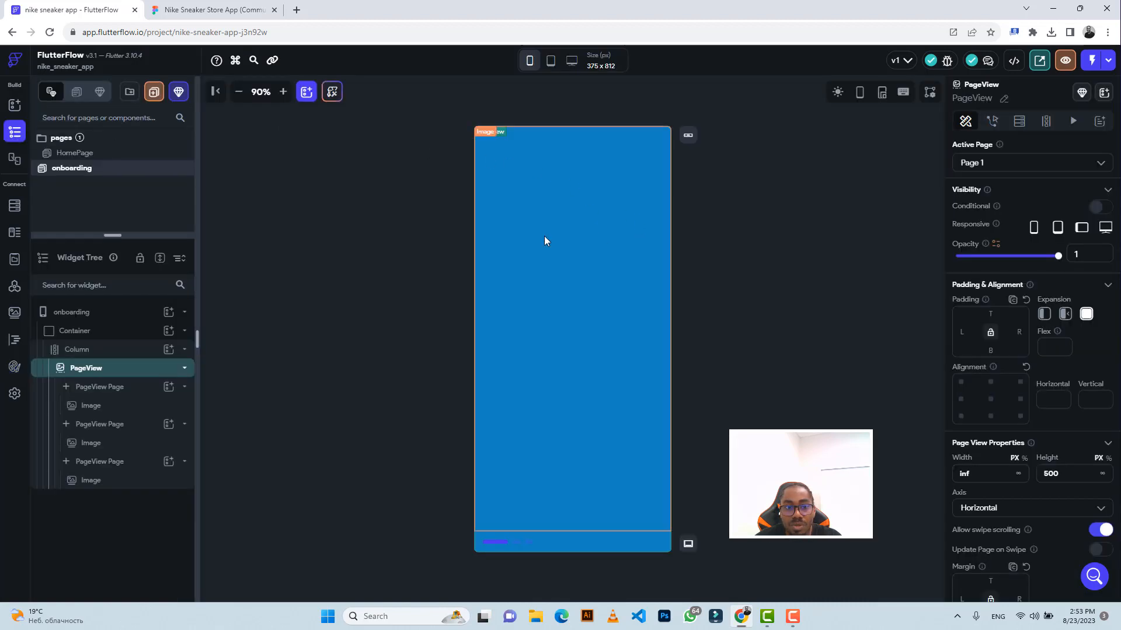
# Step: Inspect the Highlight_05 decoration beside the Onboard-1 heading in Figma, and switch back to FlutterFlow
pyautogui.click(207, 11)
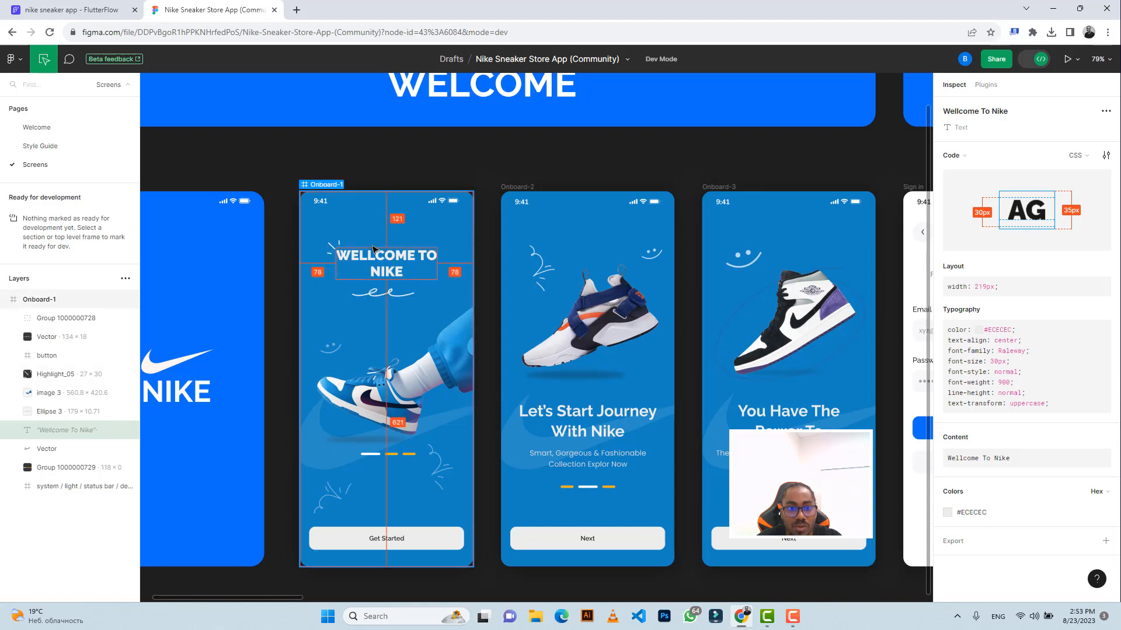
pyautogui.click(333, 248)
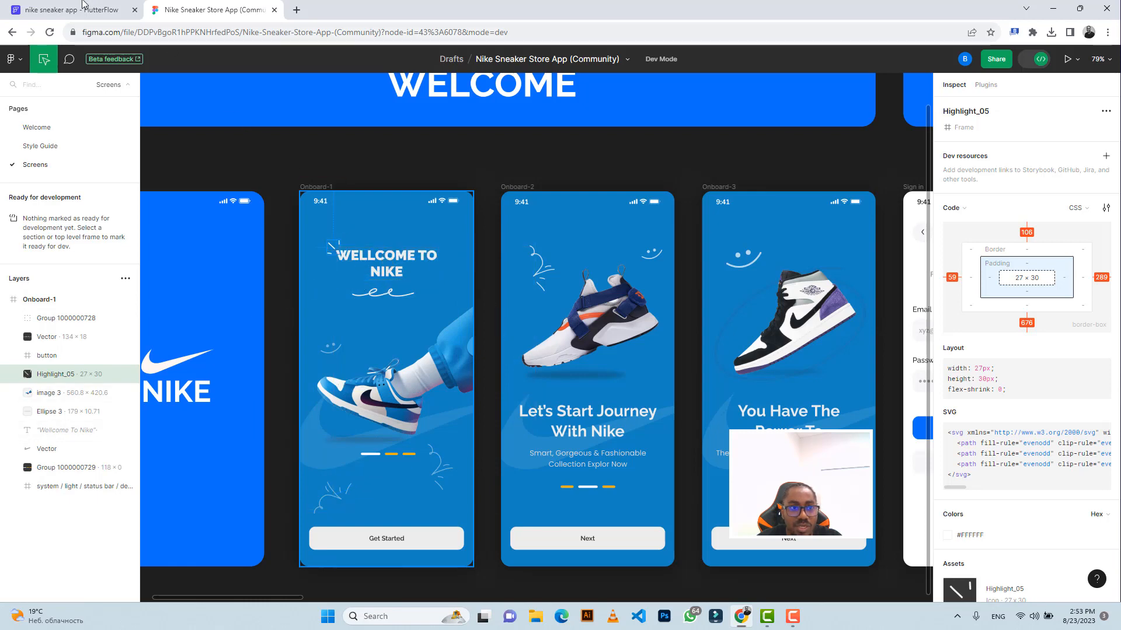
pyautogui.click(69, 7)
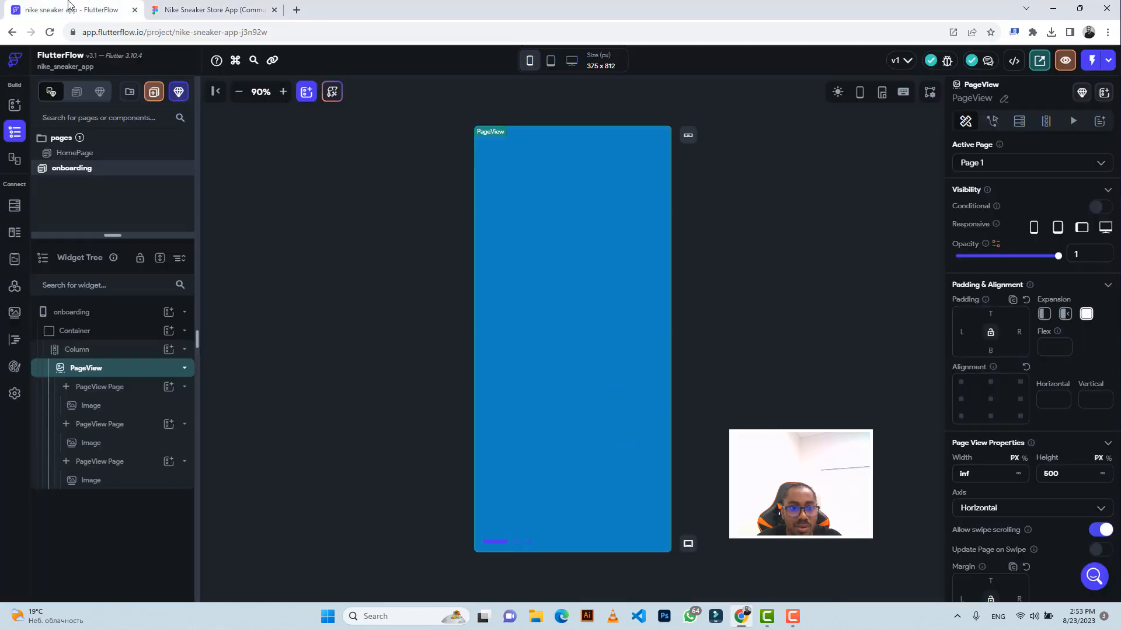
# Step: Delete the placeholder Image from each of the three PageView pages on the onboarding page
pyautogui.click(549, 230)
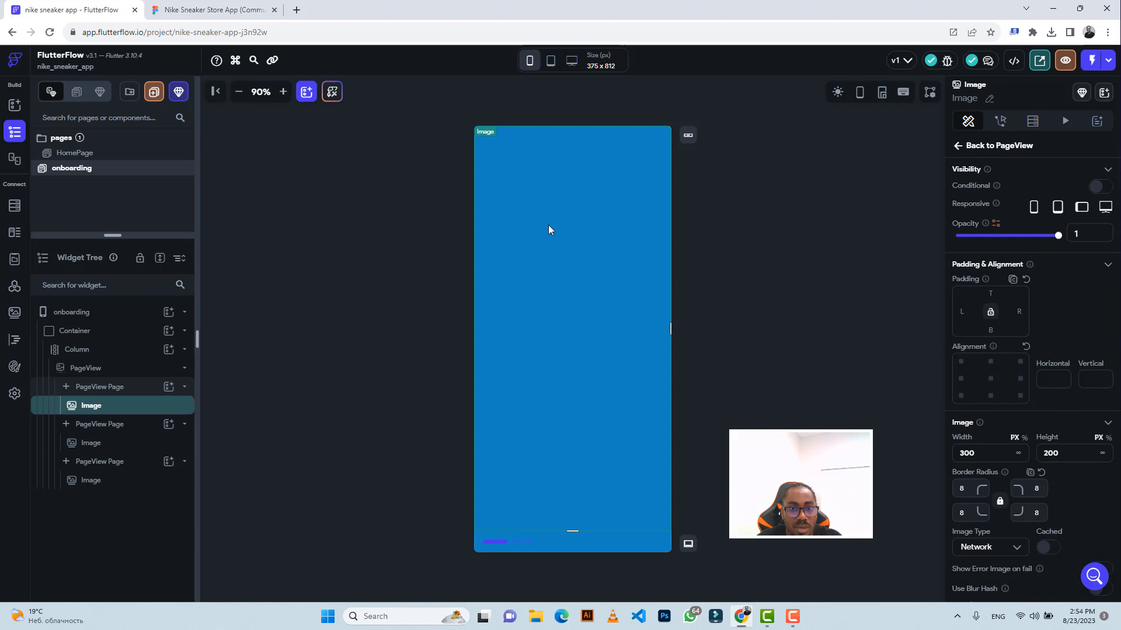
pyautogui.click(113, 383)
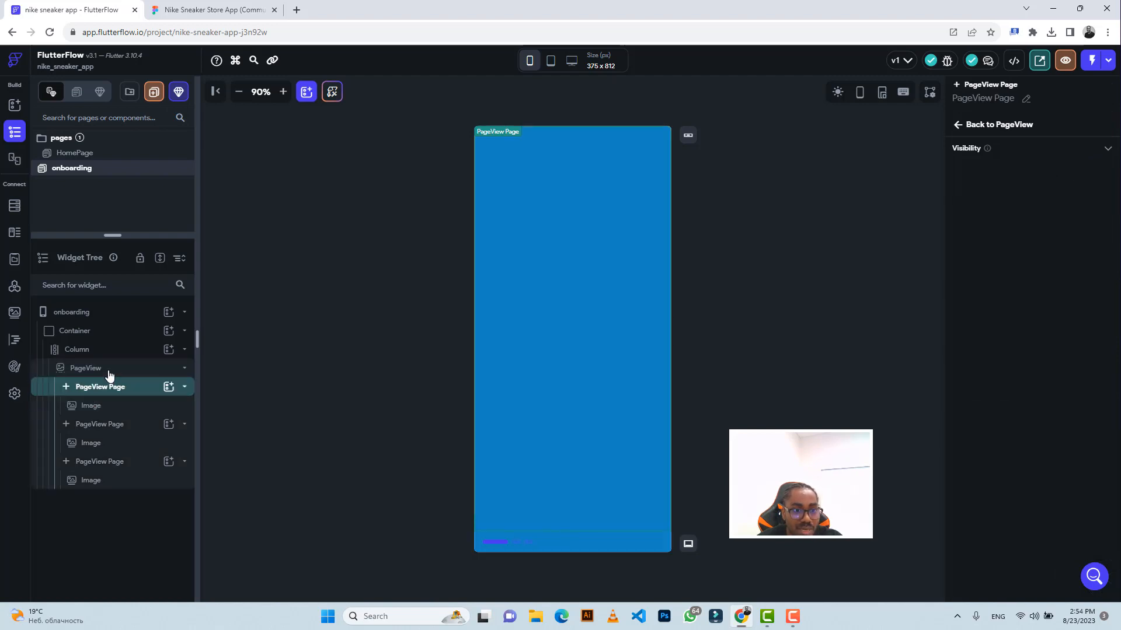
pyautogui.click(109, 373)
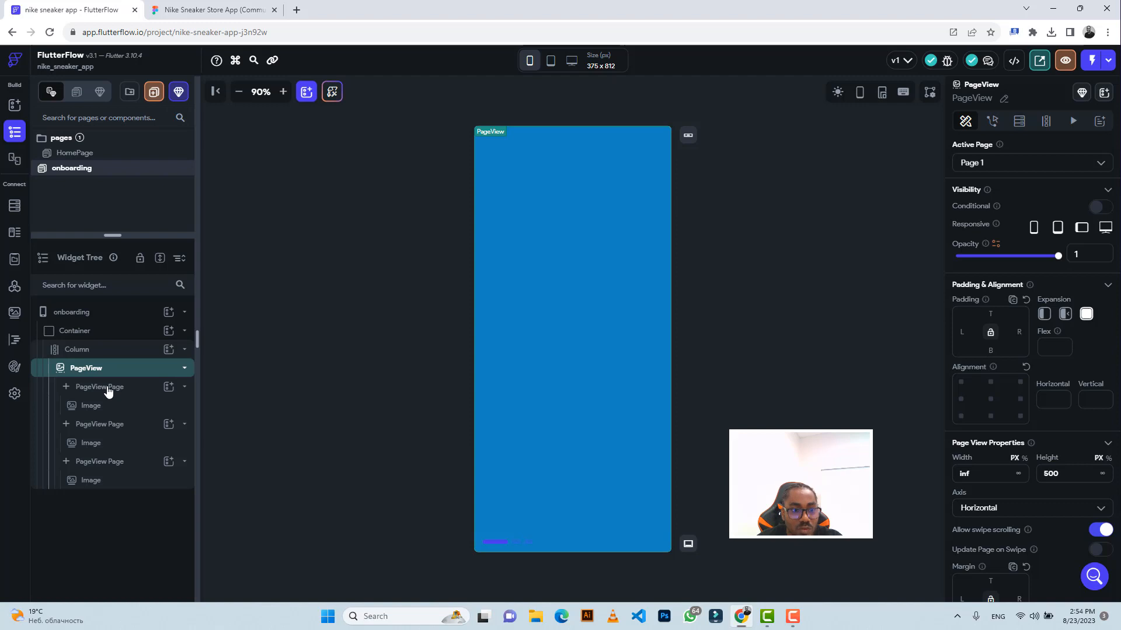
pyautogui.click(108, 388)
pyautogui.click(103, 406)
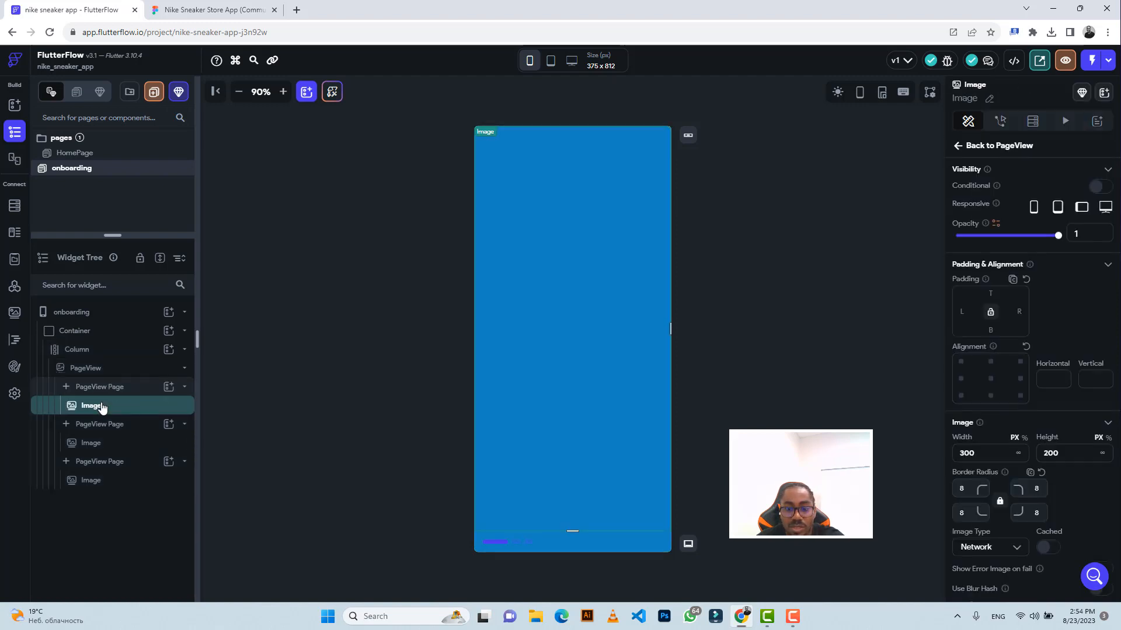
pyautogui.press('Delete')
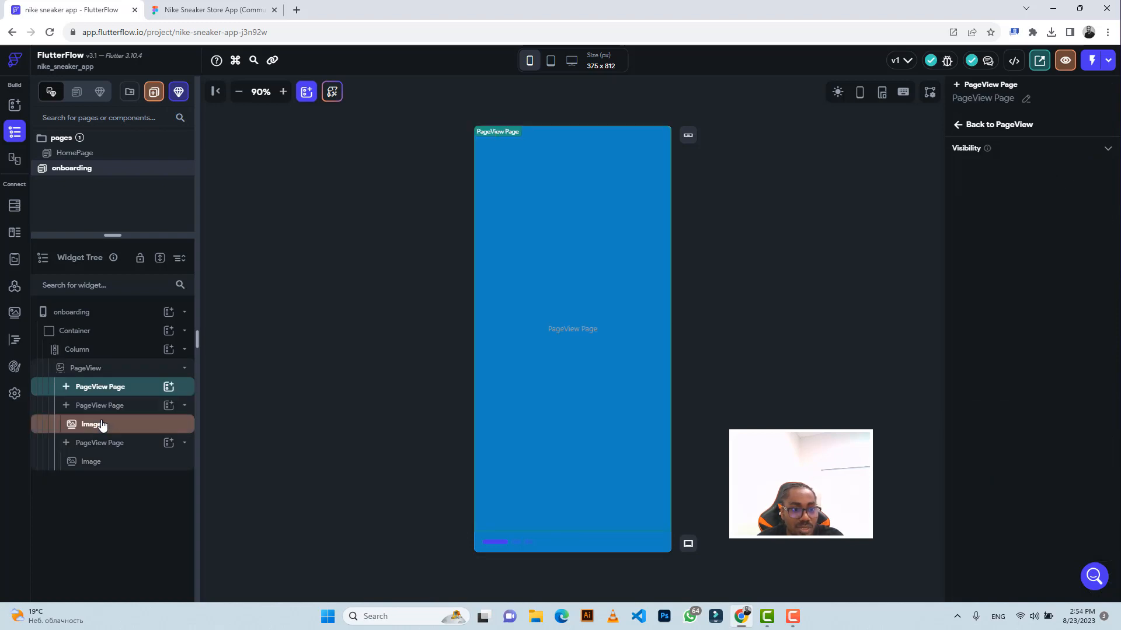
pyautogui.click(103, 426)
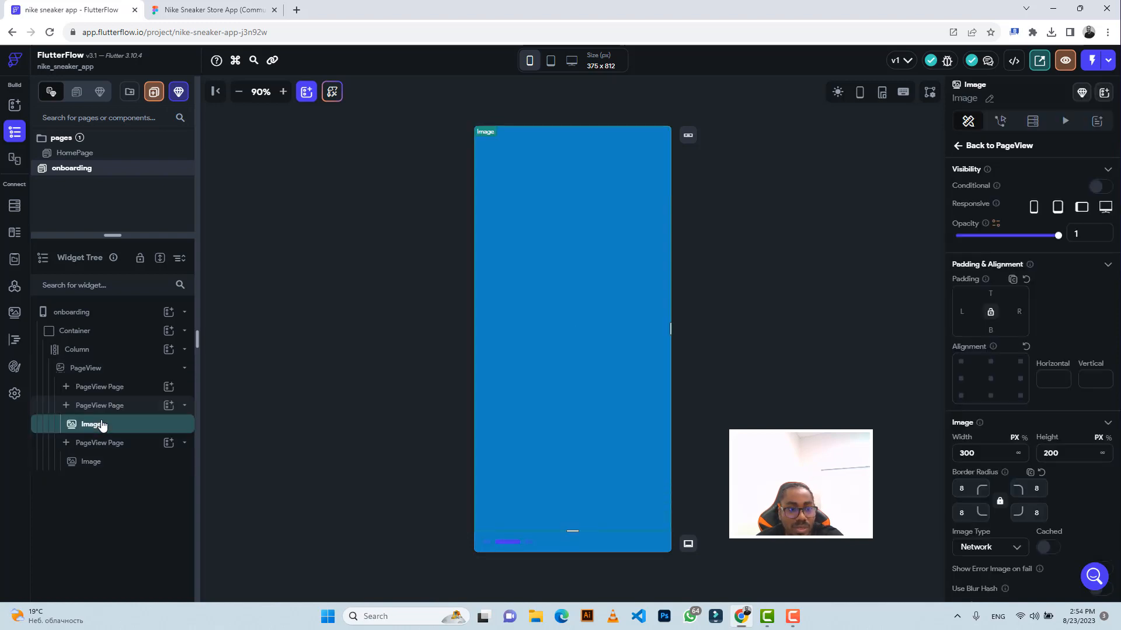
pyautogui.press('Delete')
pyautogui.click(104, 444)
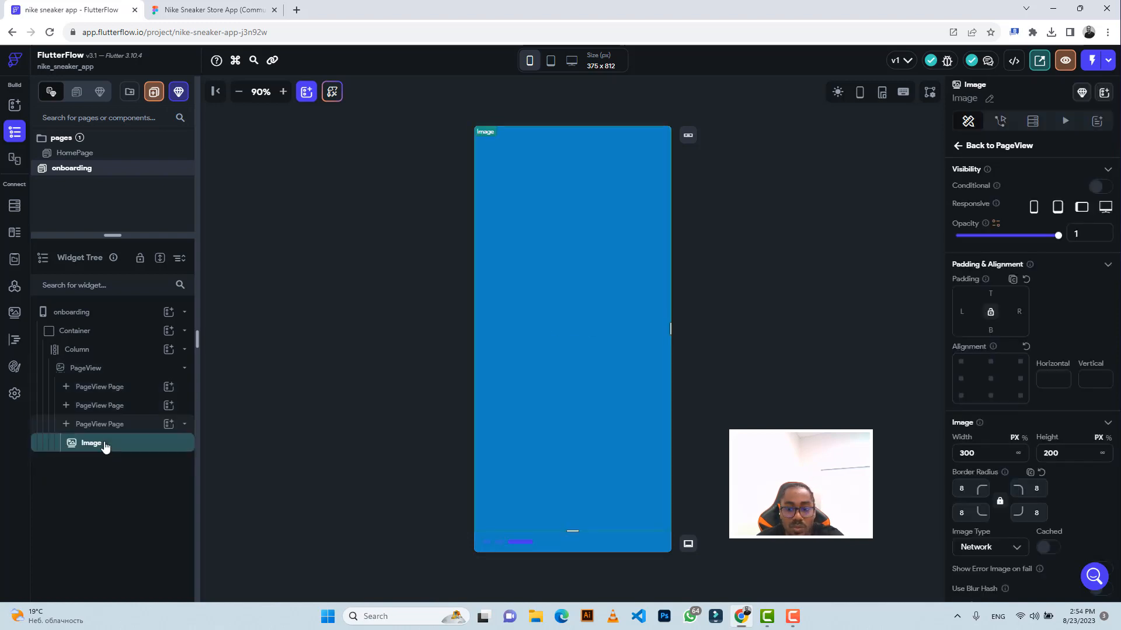
pyautogui.press('Delete')
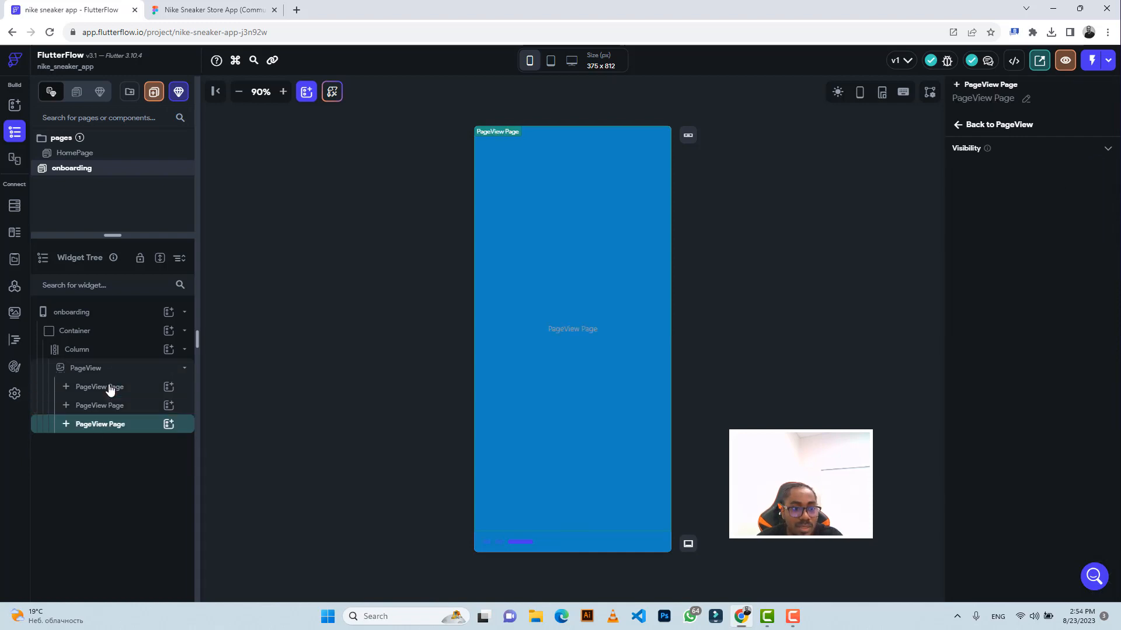
# Step: Add a Column to the first PageView page and place a Row inside it
pyautogui.click(111, 388)
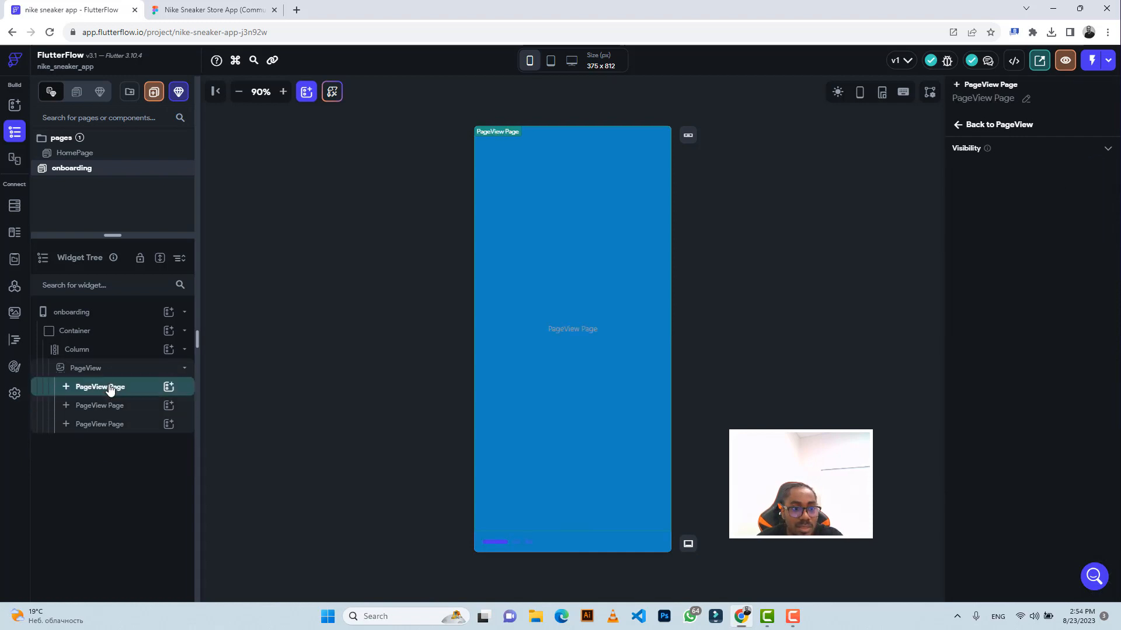
pyautogui.click(168, 388)
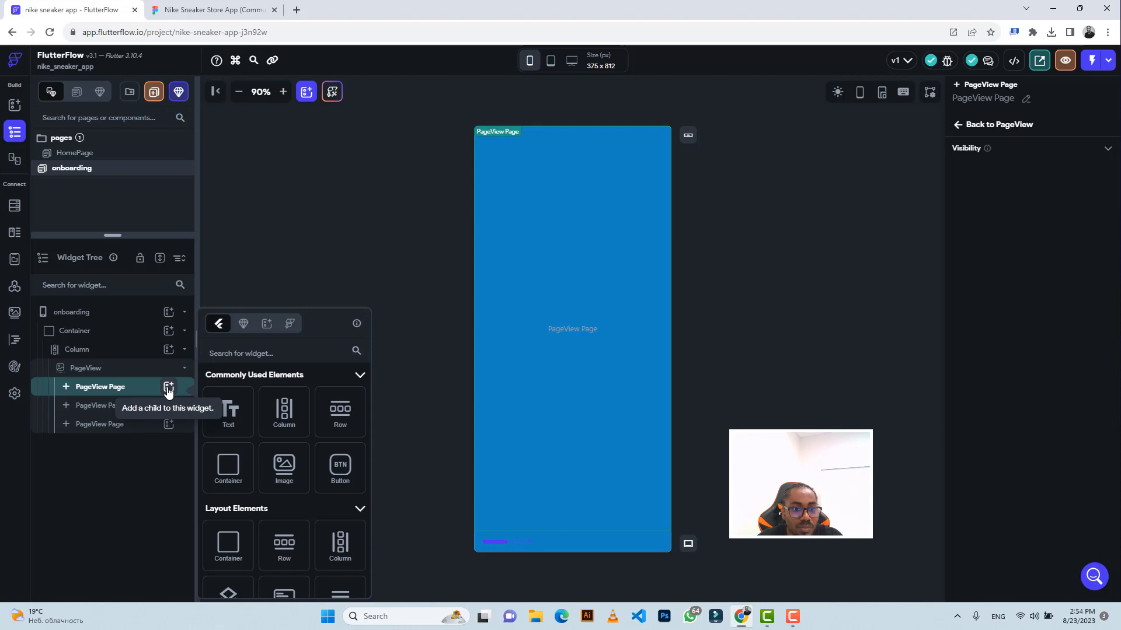
pyautogui.click(285, 412)
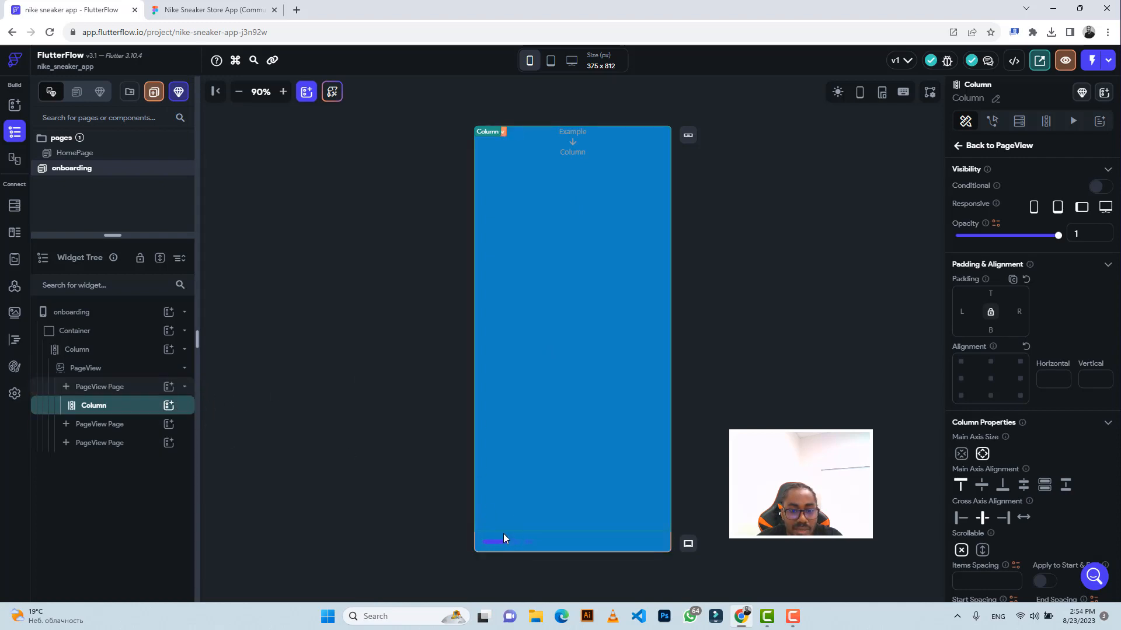
pyautogui.click(169, 407)
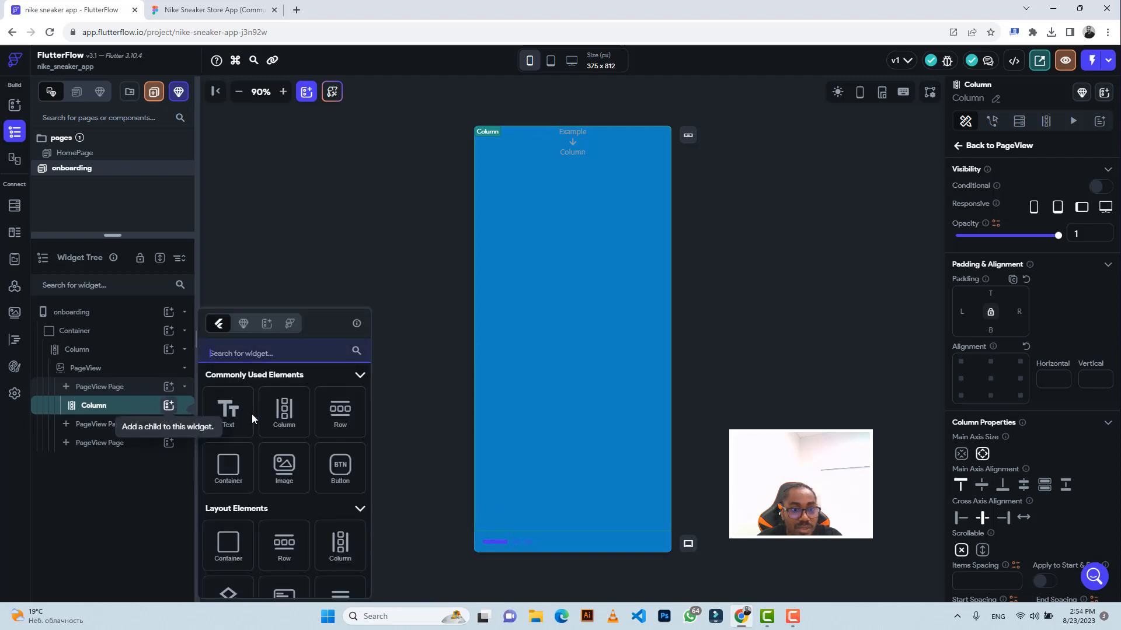
pyautogui.click(338, 419)
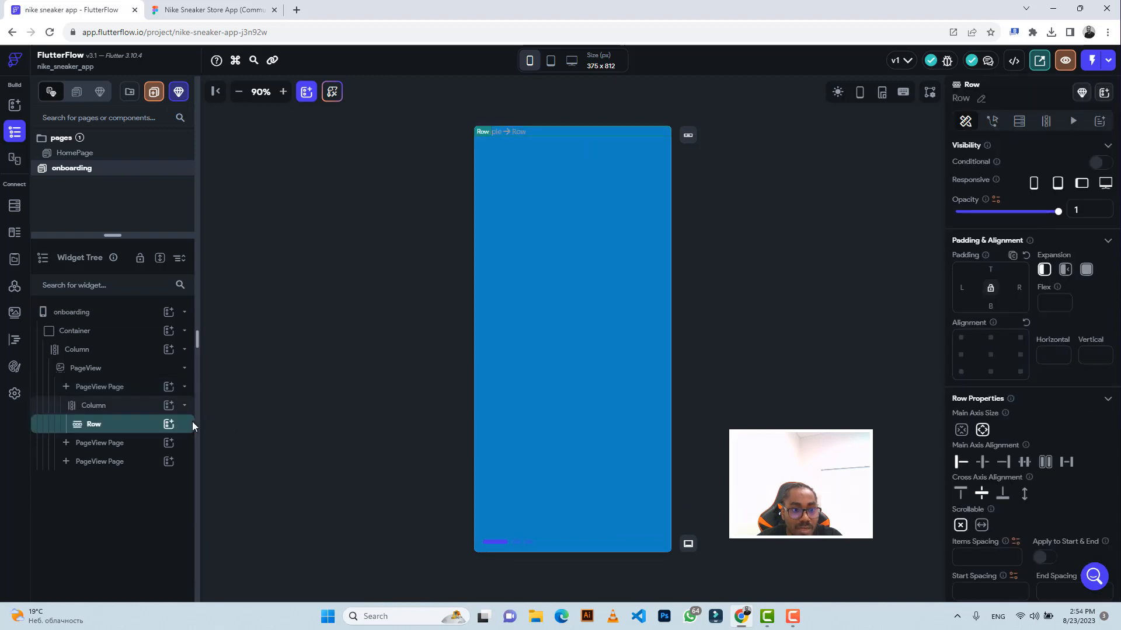
# Step: Add a Text widget inside the first PageView page's Row and set its content to "Wellcome to Nike", following the Onboard-1 heading in Figma
pyautogui.click(168, 425)
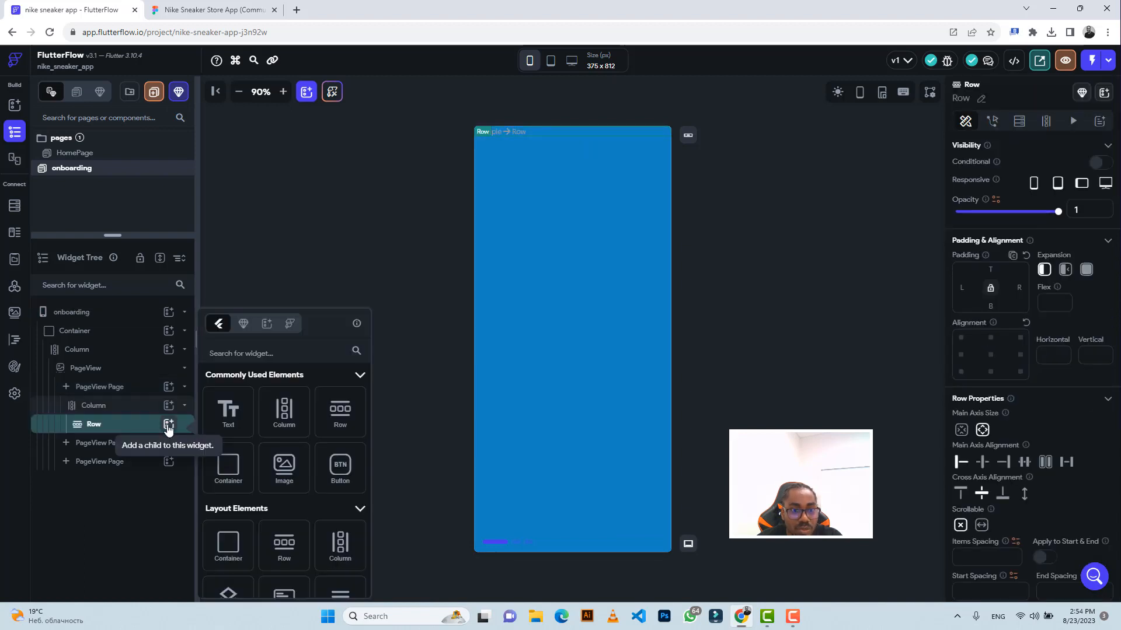
pyautogui.click(228, 411)
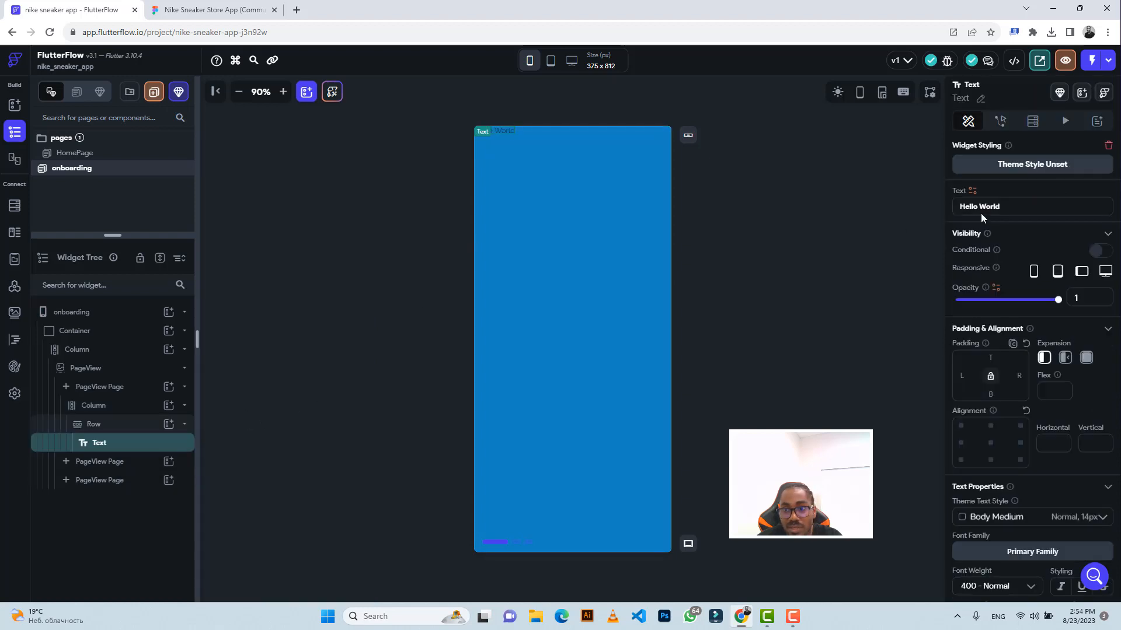
pyautogui.hotkey('ctrl', 'a')
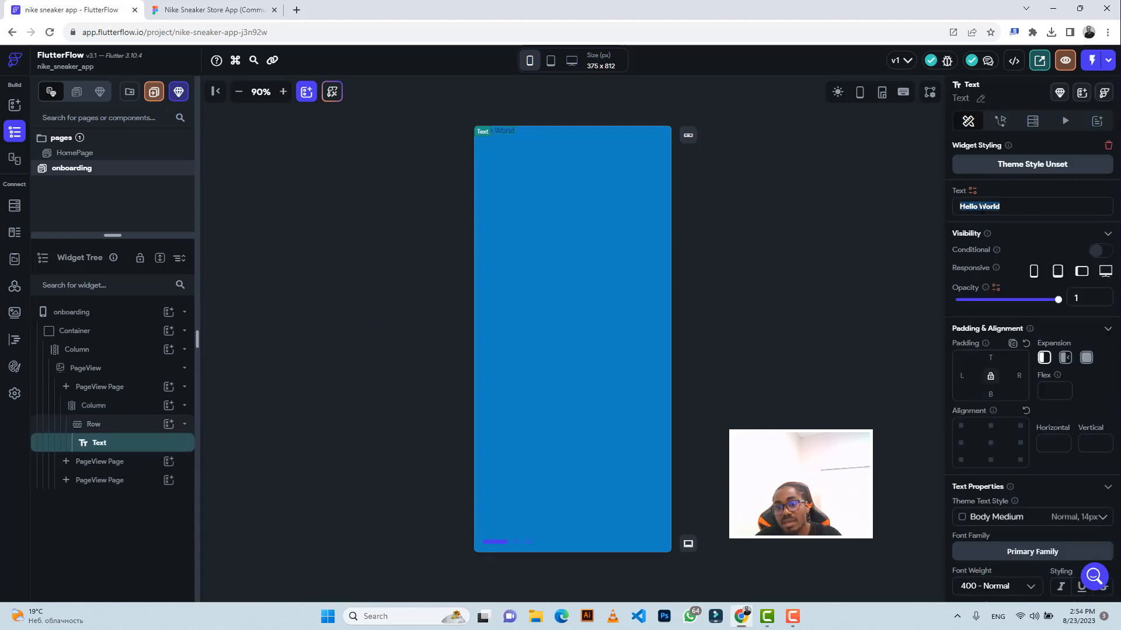
pyautogui.press('BackSpace')
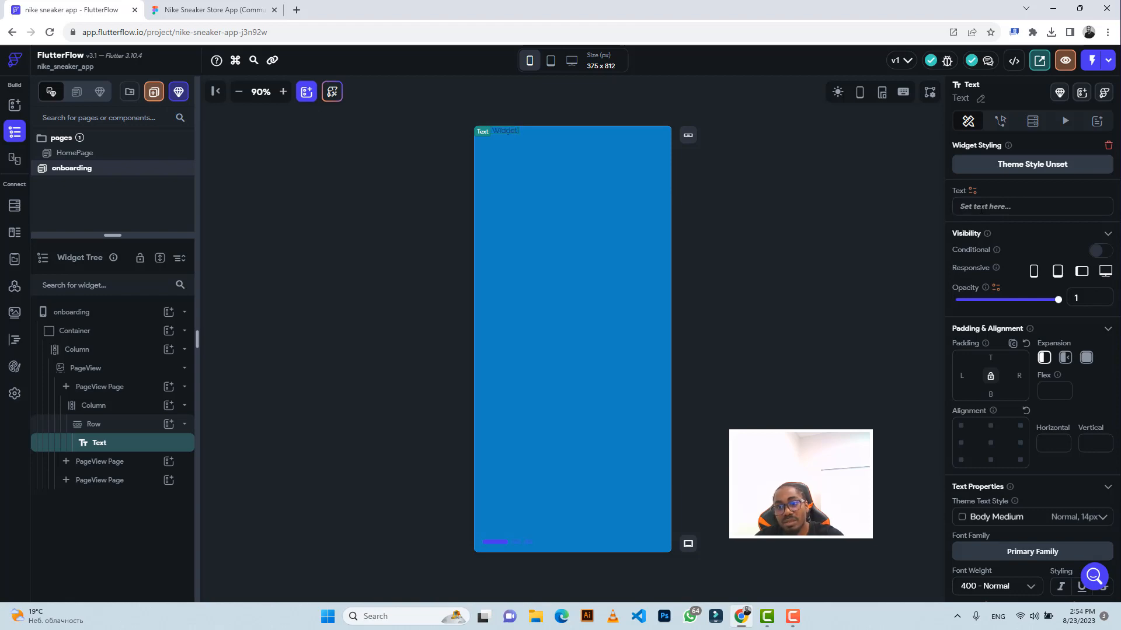
pyautogui.click(210, 10)
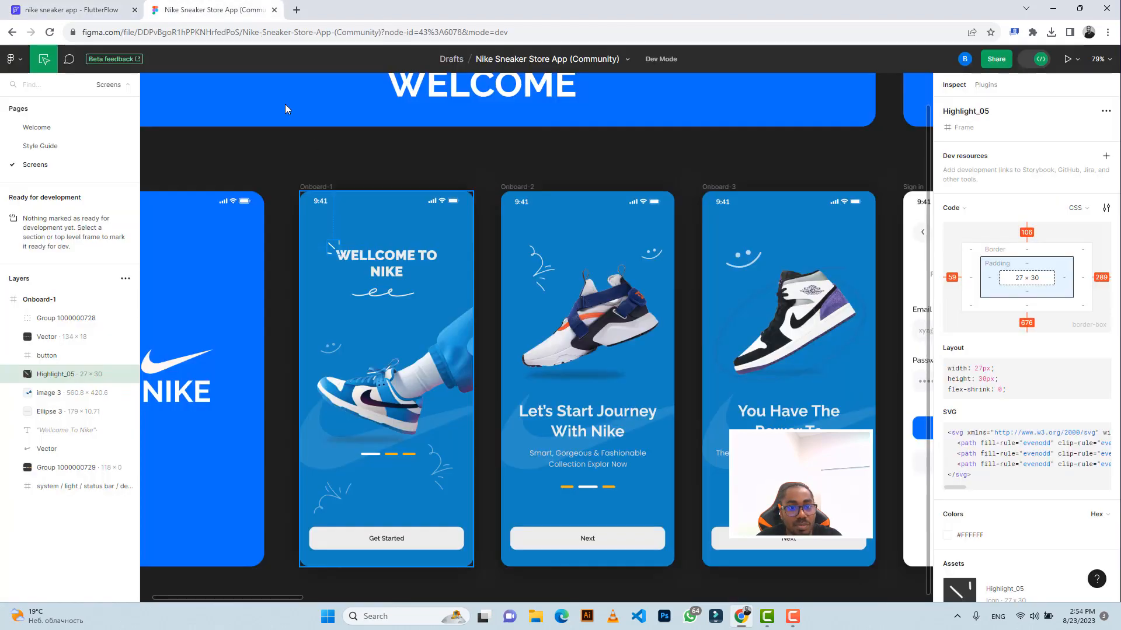
pyautogui.click(379, 255)
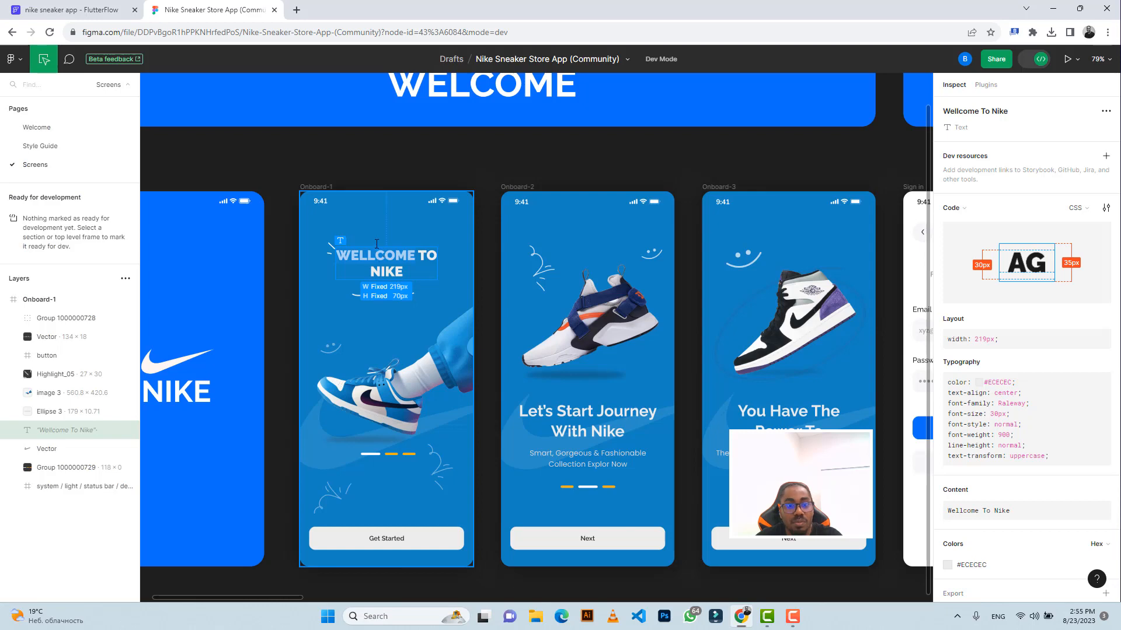
pyautogui.click(66, 10)
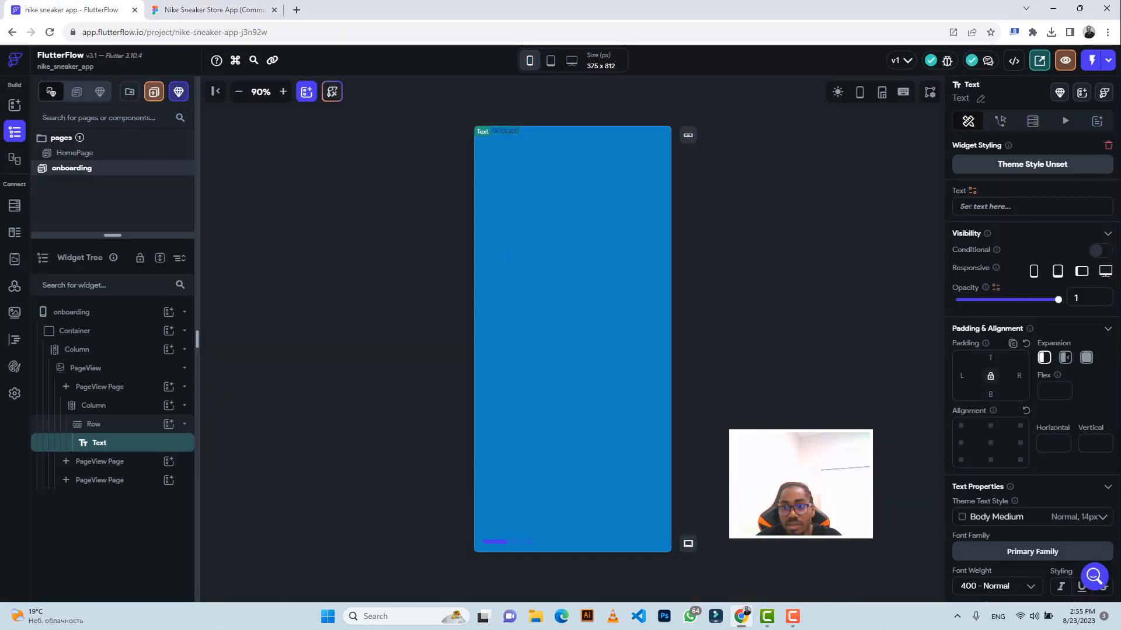
pyautogui.write('Wellcome to Nike')
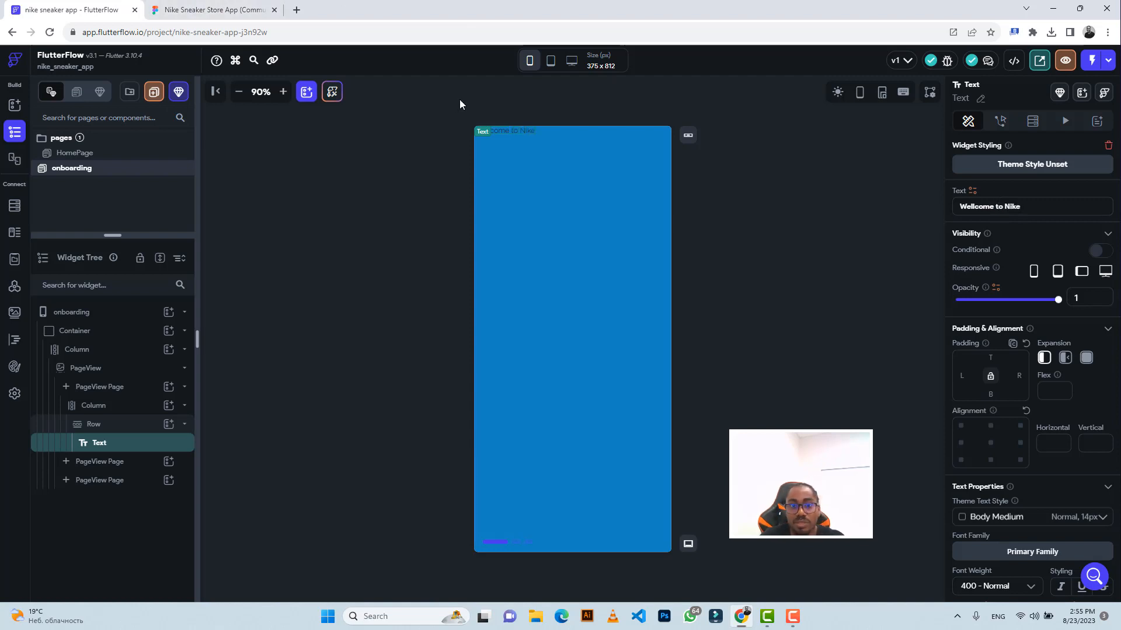
# Step: Check the heading's typography in Figma and set the Text widget to font weight 900 - Black and size 30
pyautogui.click(210, 10)
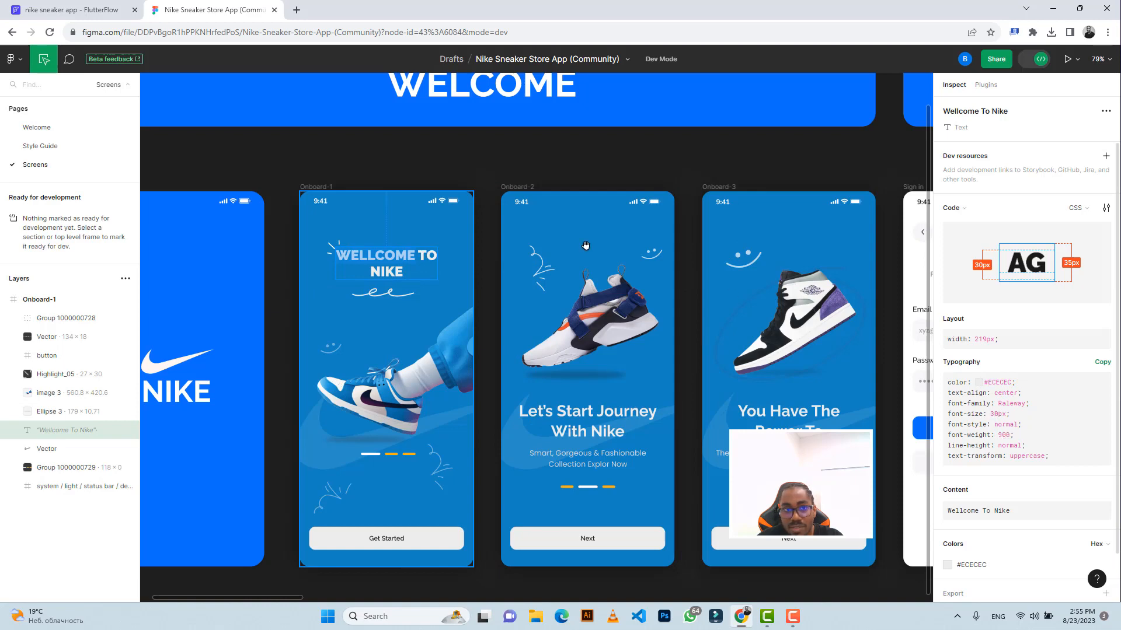
pyautogui.click(106, 11)
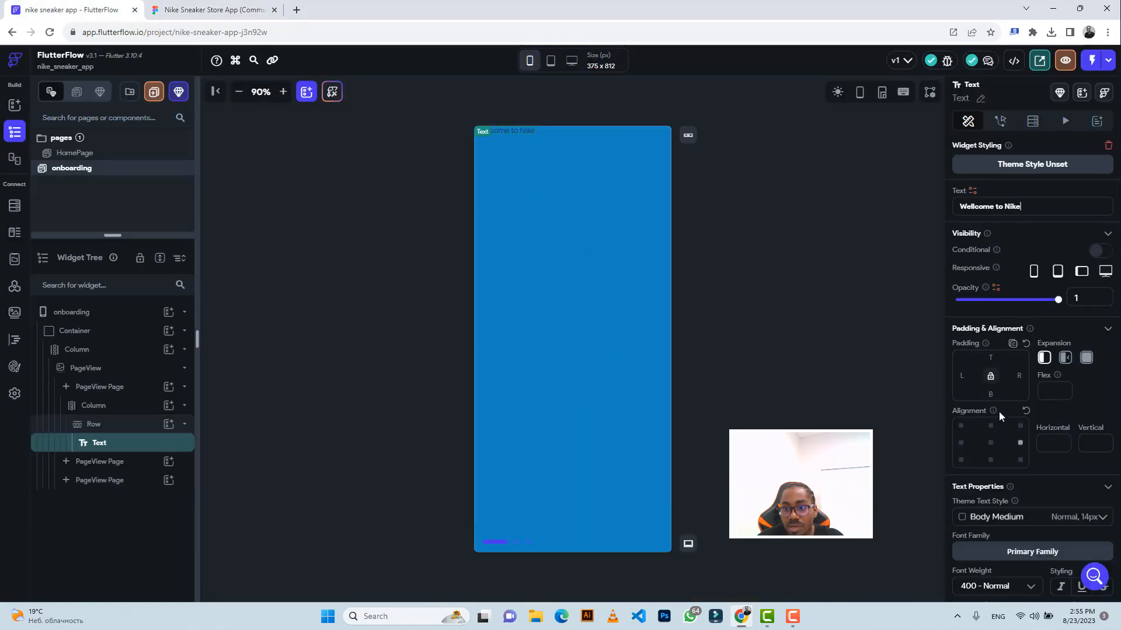
pyautogui.scroll(-4, 997, 403)
pyautogui.click(988, 374)
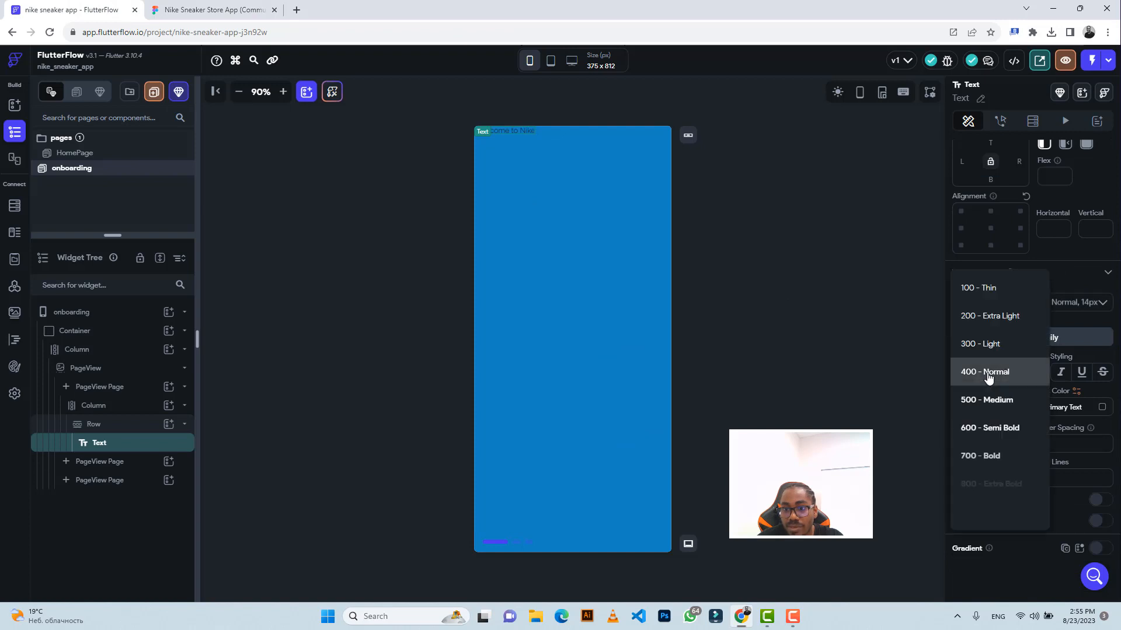
pyautogui.click(981, 501)
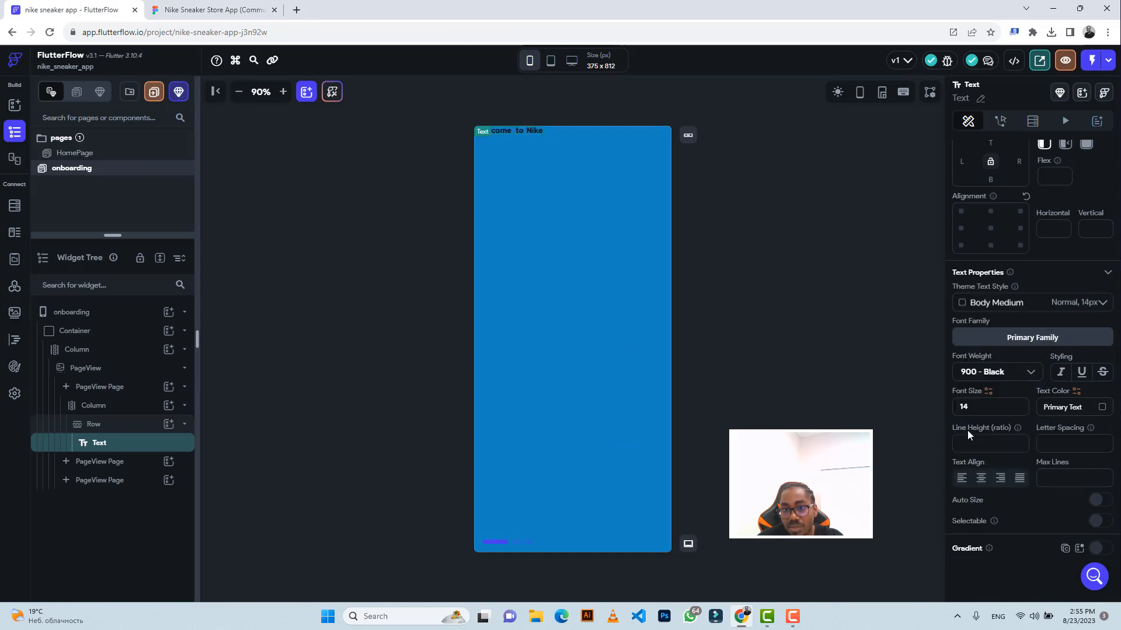
pyautogui.doubleClick(963, 407)
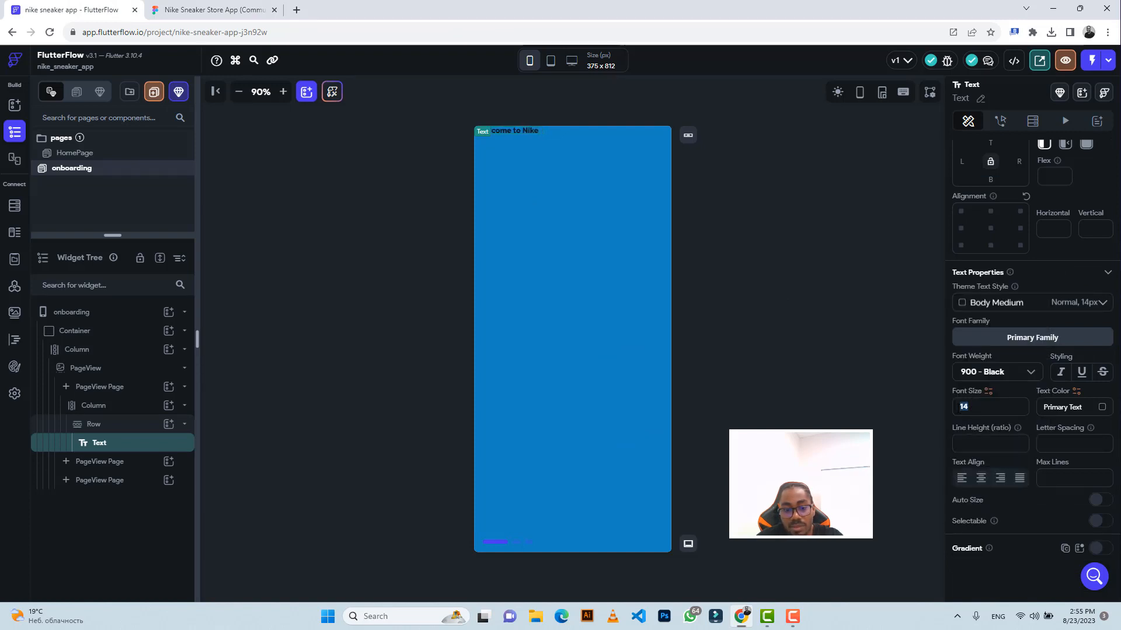
pyautogui.write('30')
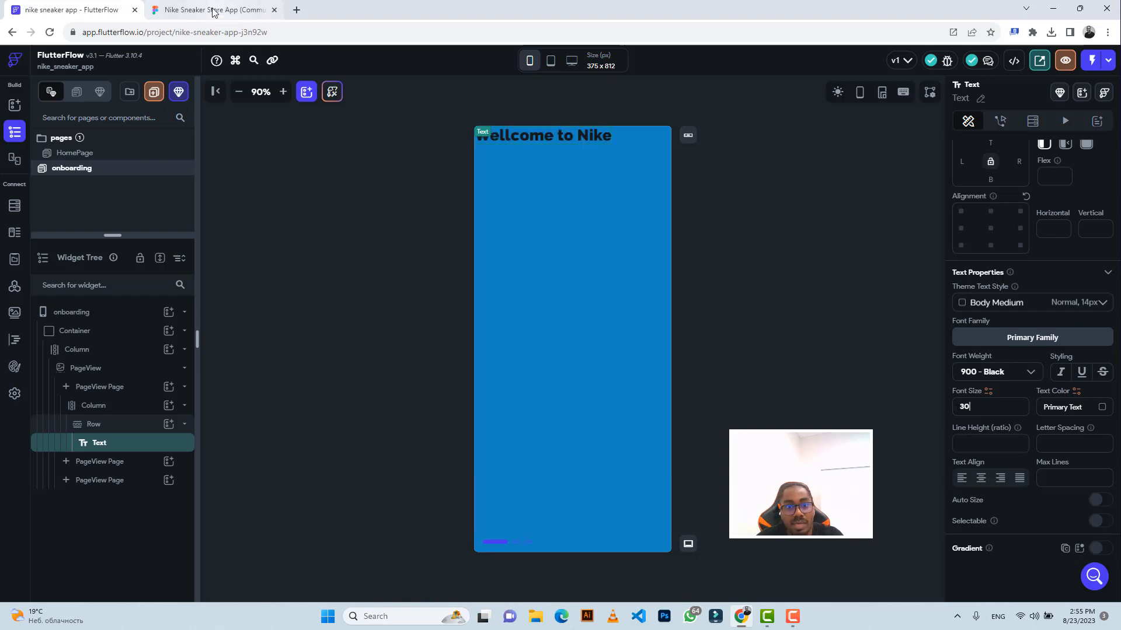
# Step: Copy the heading colour #ECECEC from Figma and apply it as the Text widget's text colour in FlutterFlow
pyautogui.click(213, 10)
pyautogui.scroll(-2, 986, 531)
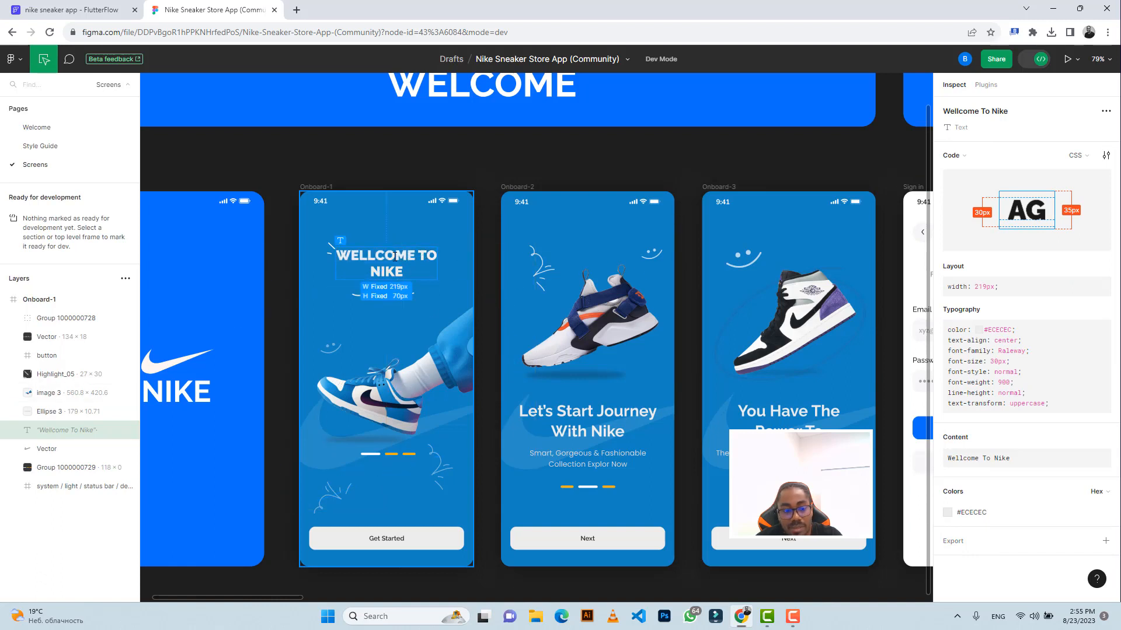
pyautogui.click(973, 513)
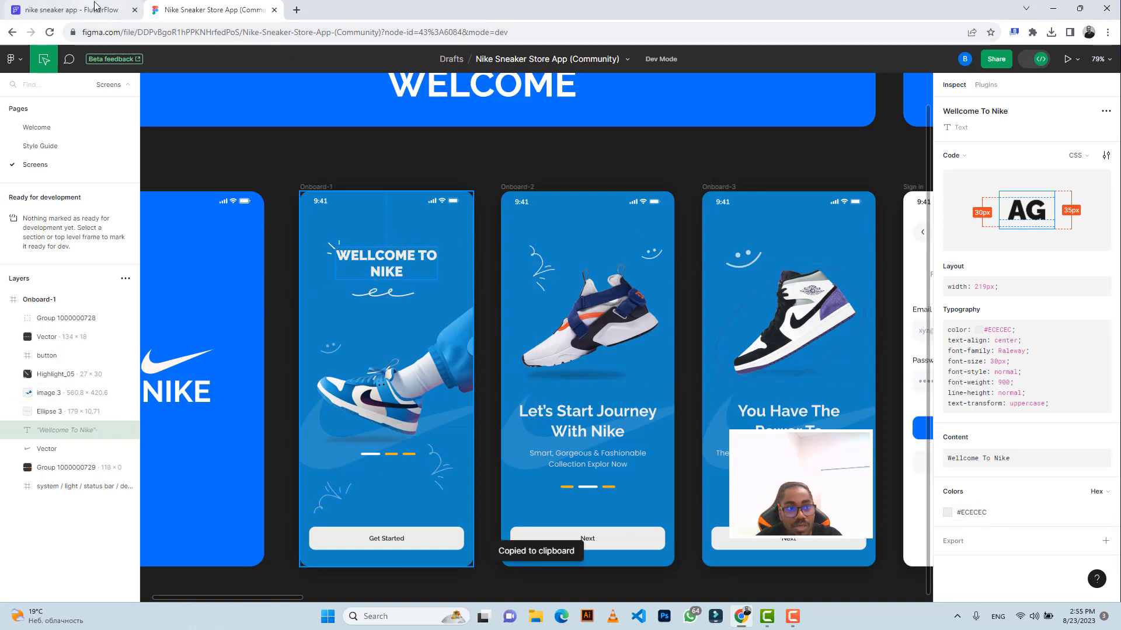
pyautogui.click(73, 10)
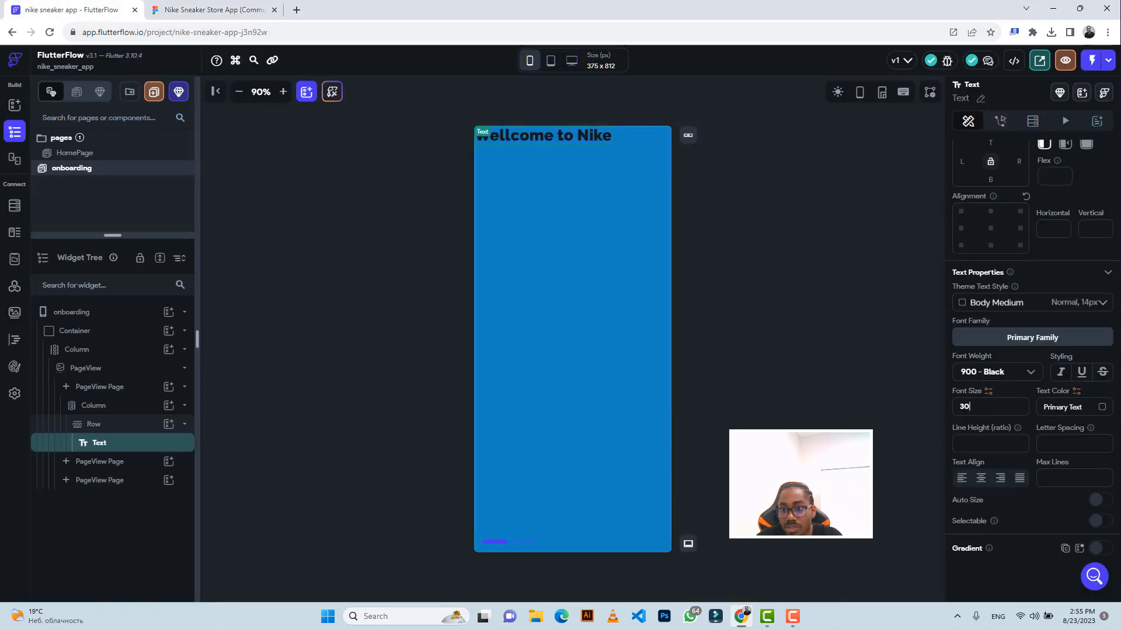
pyautogui.click(1057, 407)
pyautogui.hotkey('ctrl', 'v')
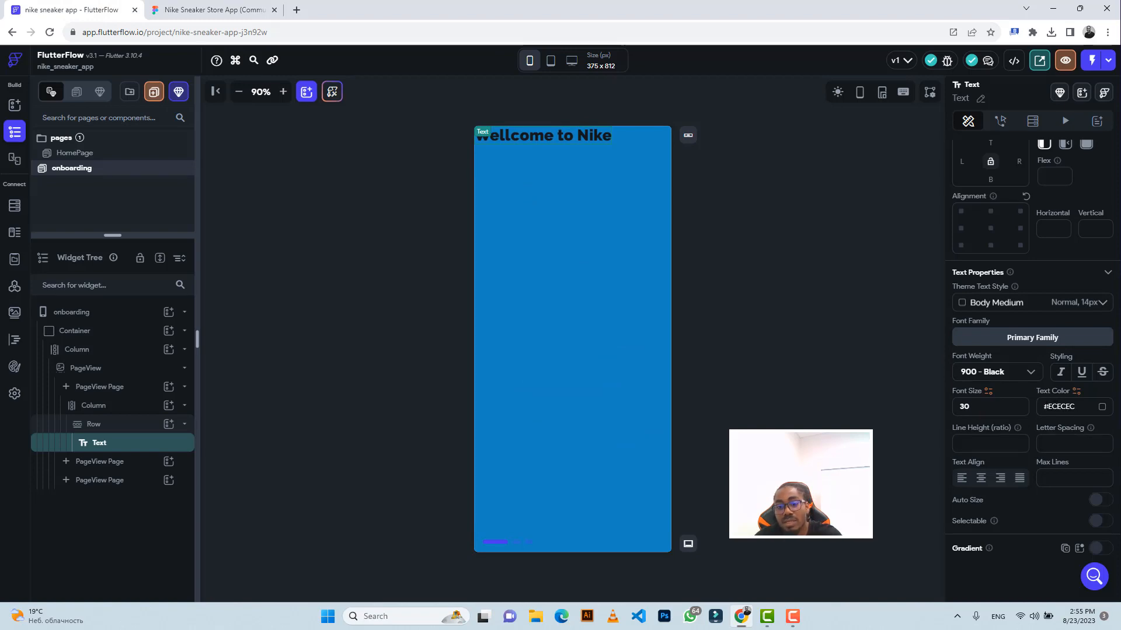
pyautogui.press('Return')
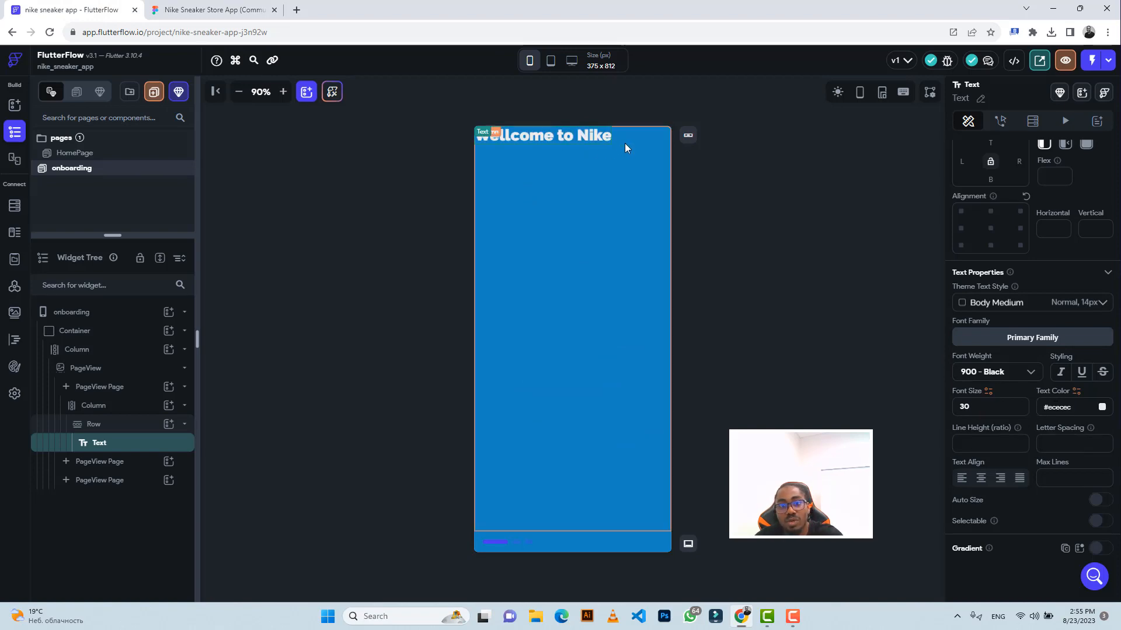
# Step: Compare the heading with the Figma design and replace its text with "WELCOME TO NIKE" in capitals
pyautogui.click(199, 13)
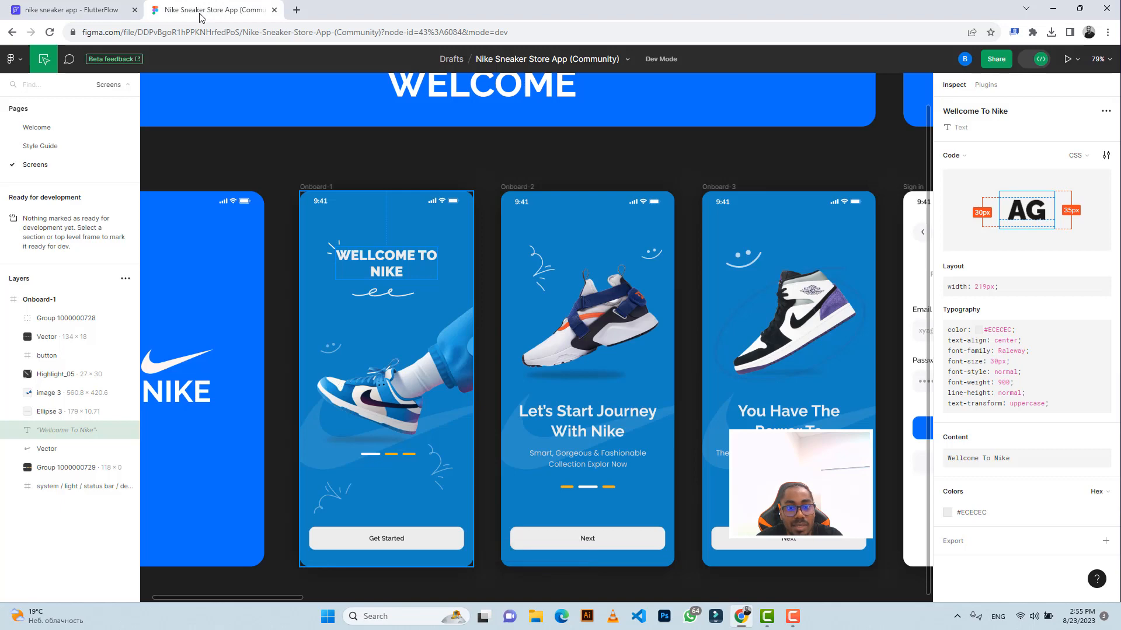
pyautogui.click(108, 11)
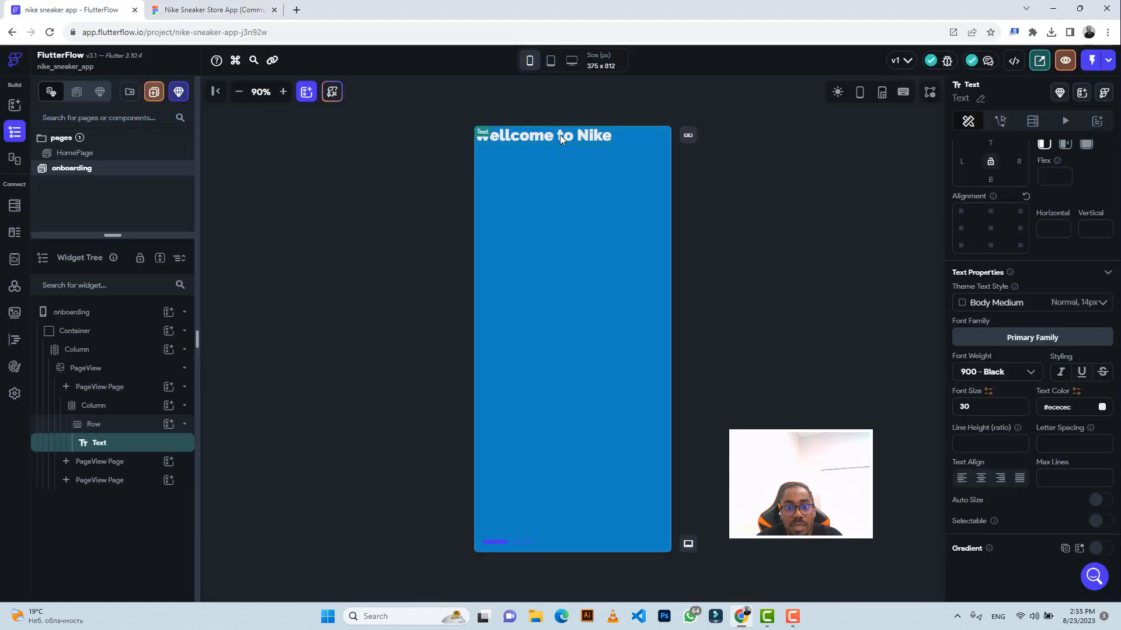
pyautogui.click(216, 17)
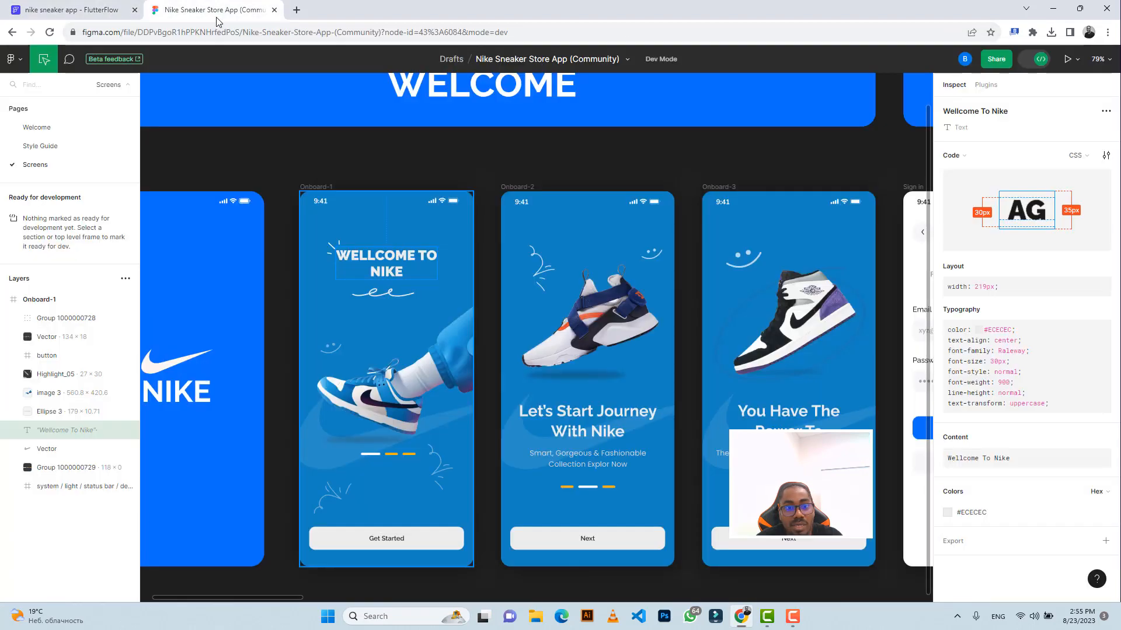
pyautogui.click(109, 18)
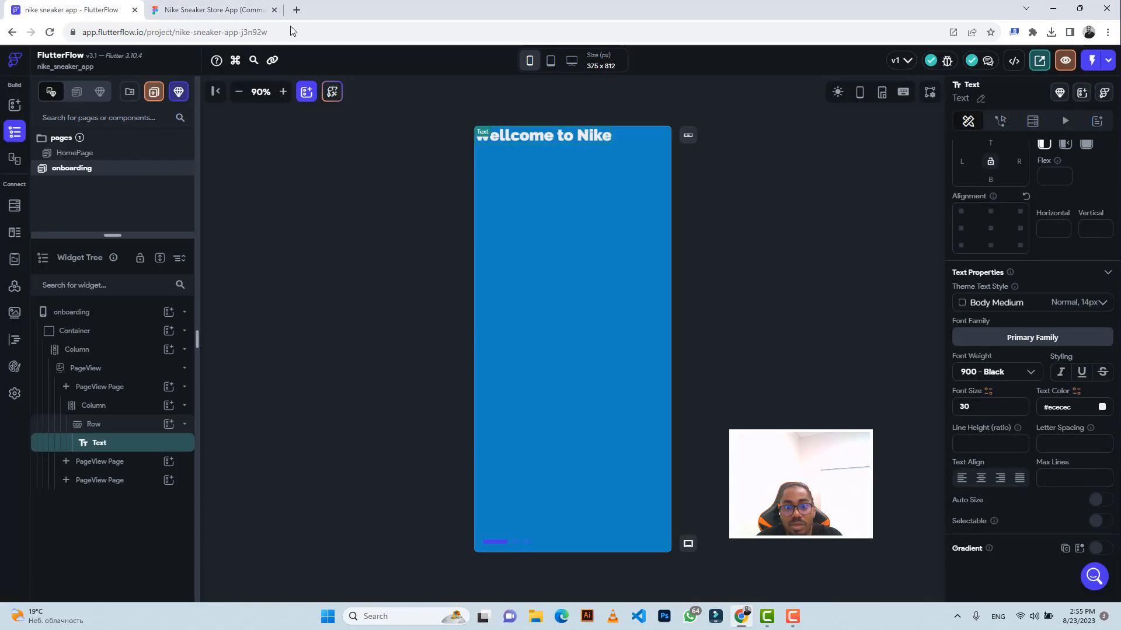
pyautogui.scroll(4, 1041, 278)
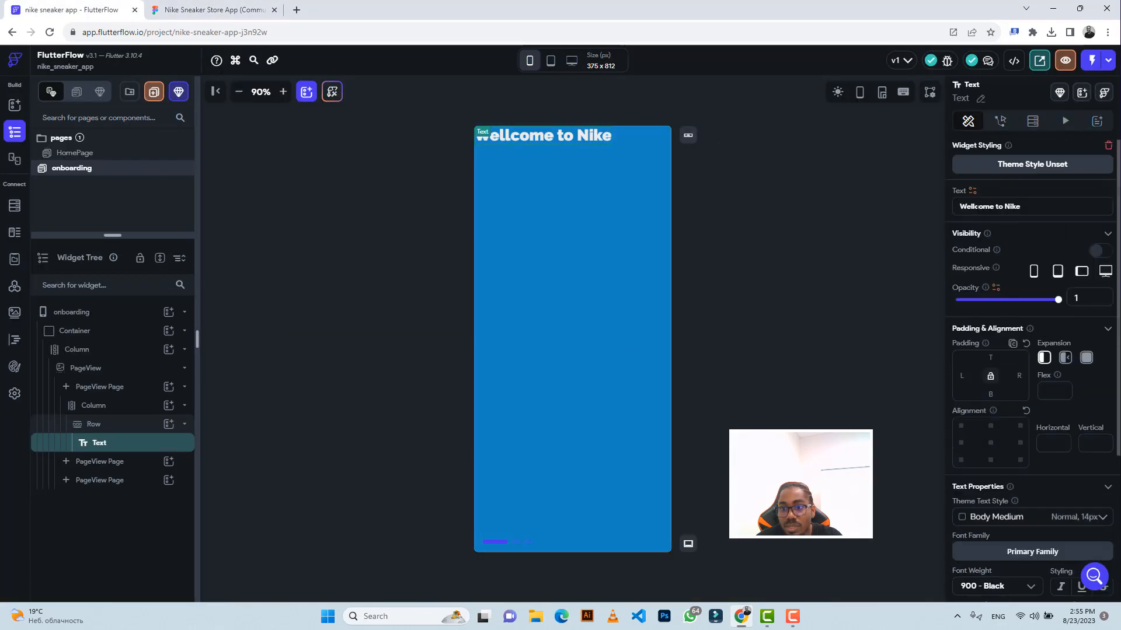
pyautogui.tripleClick(979, 207)
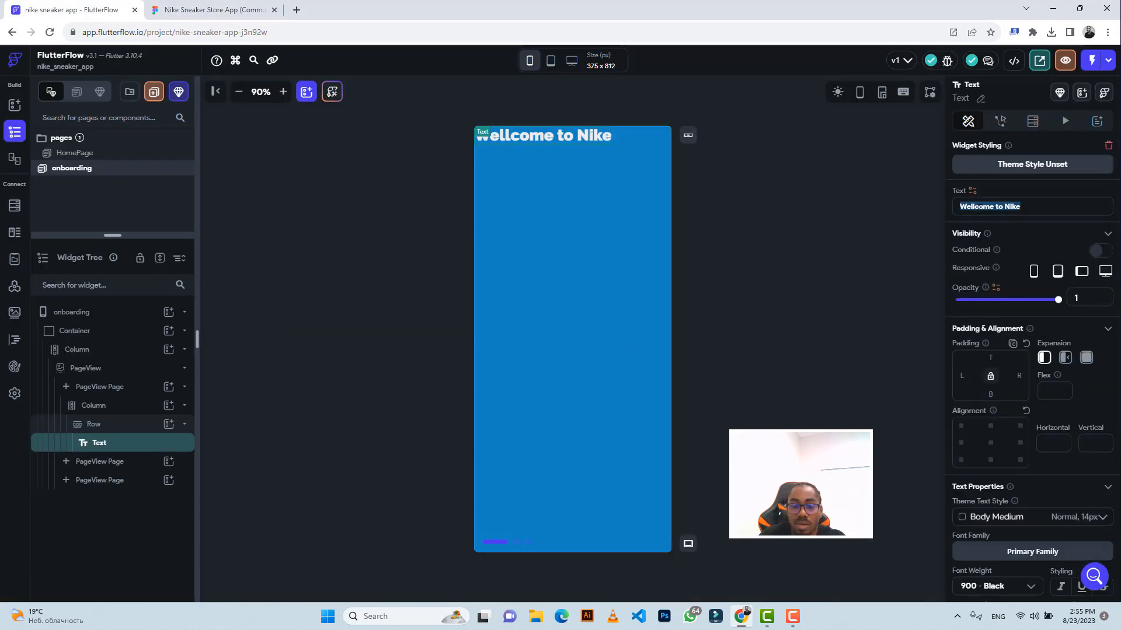
pyautogui.press('BackSpace')
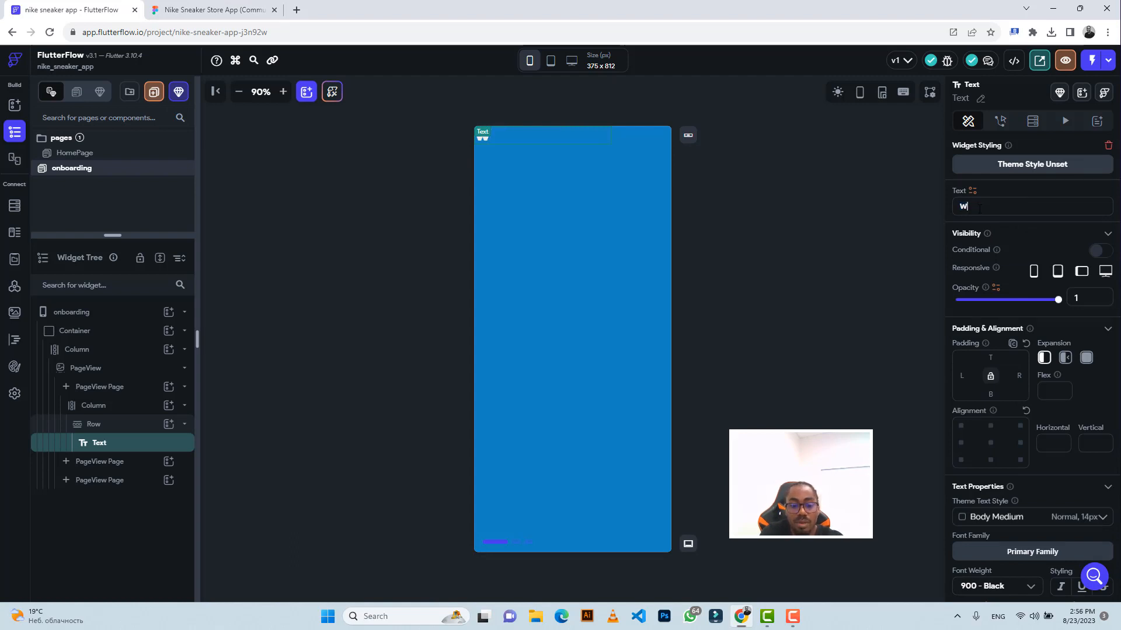
pyautogui.write('WELL')
pyautogui.press('BackSpace')
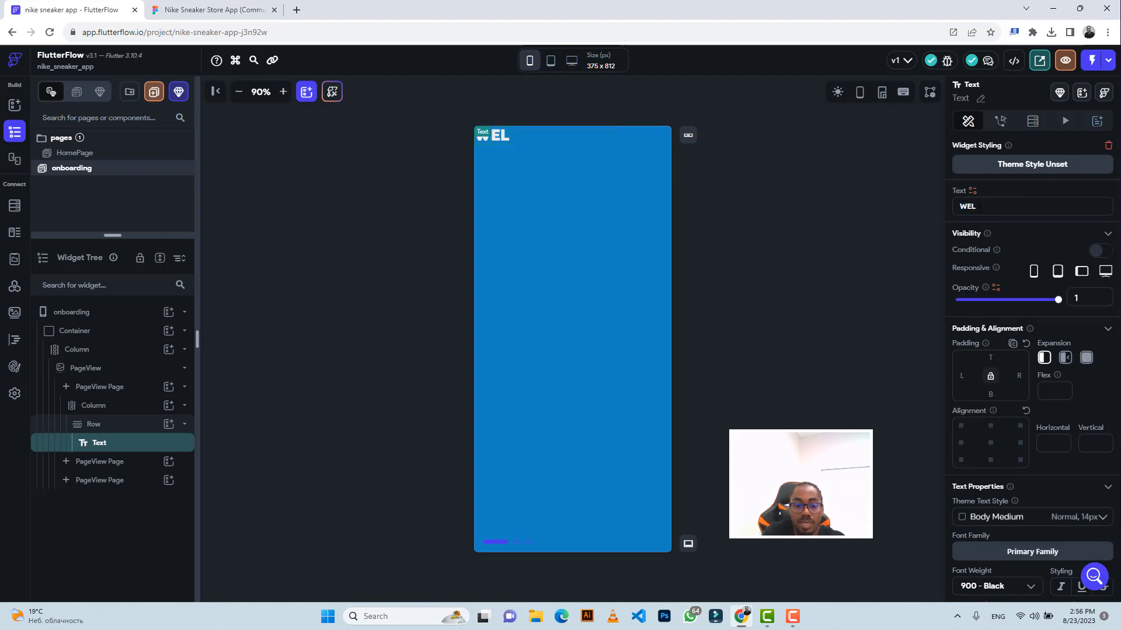
pyautogui.write('COME')
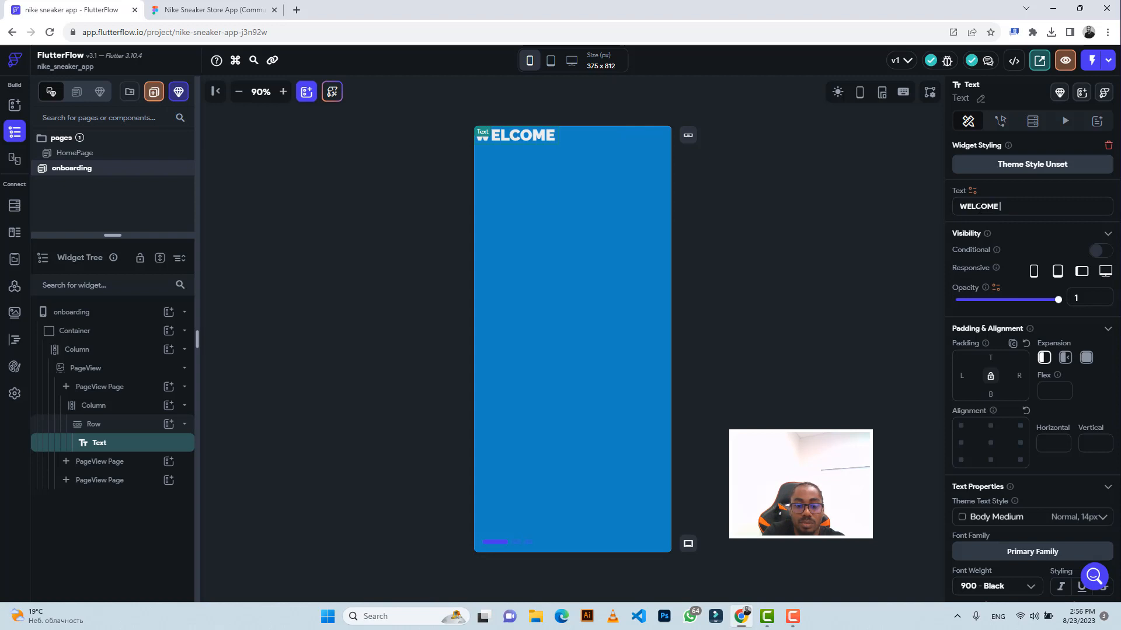
pyautogui.write(' TO NIKE')
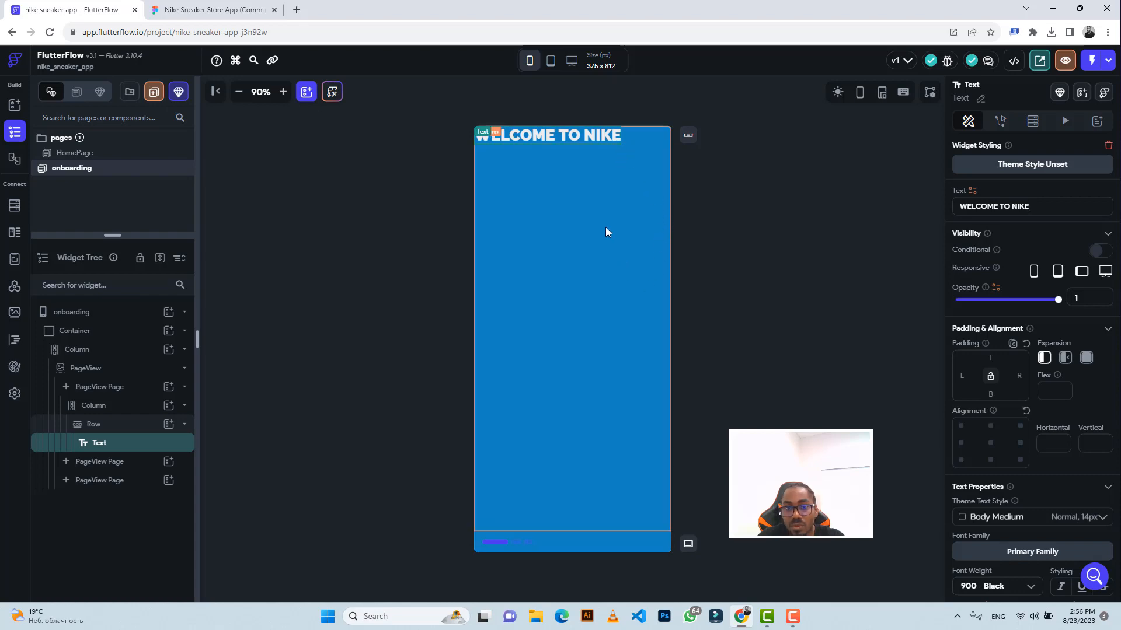
# Step: Compare the heading's layout with the Onboard-1 frame in Figma, and select the Row holding the heading in FlutterFlow
pyautogui.click(215, 10)
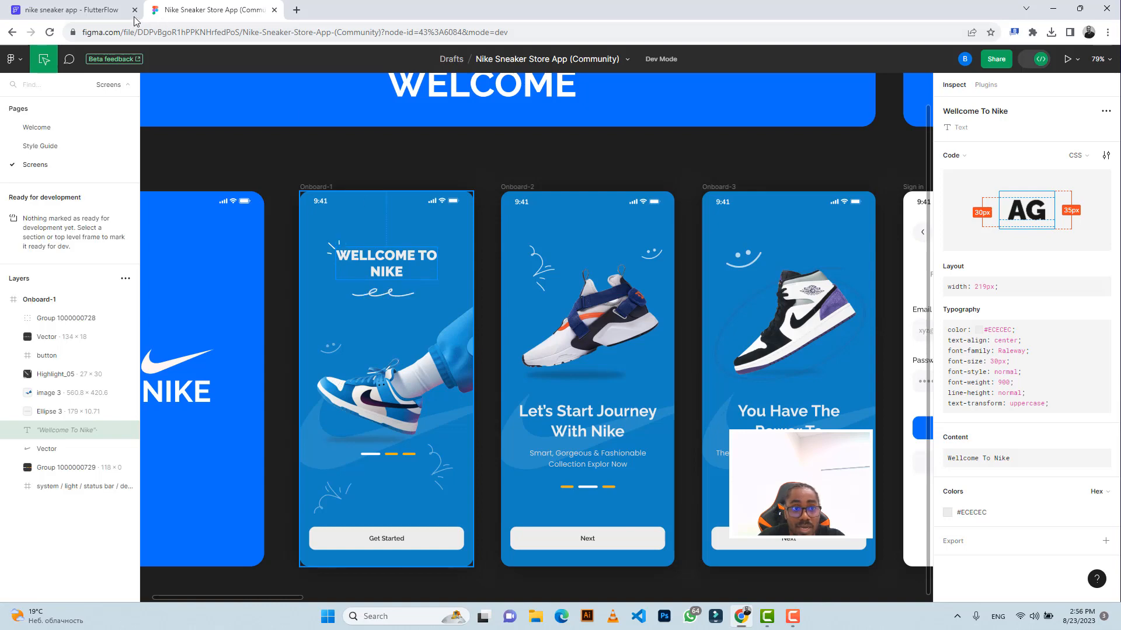
pyautogui.click(70, 10)
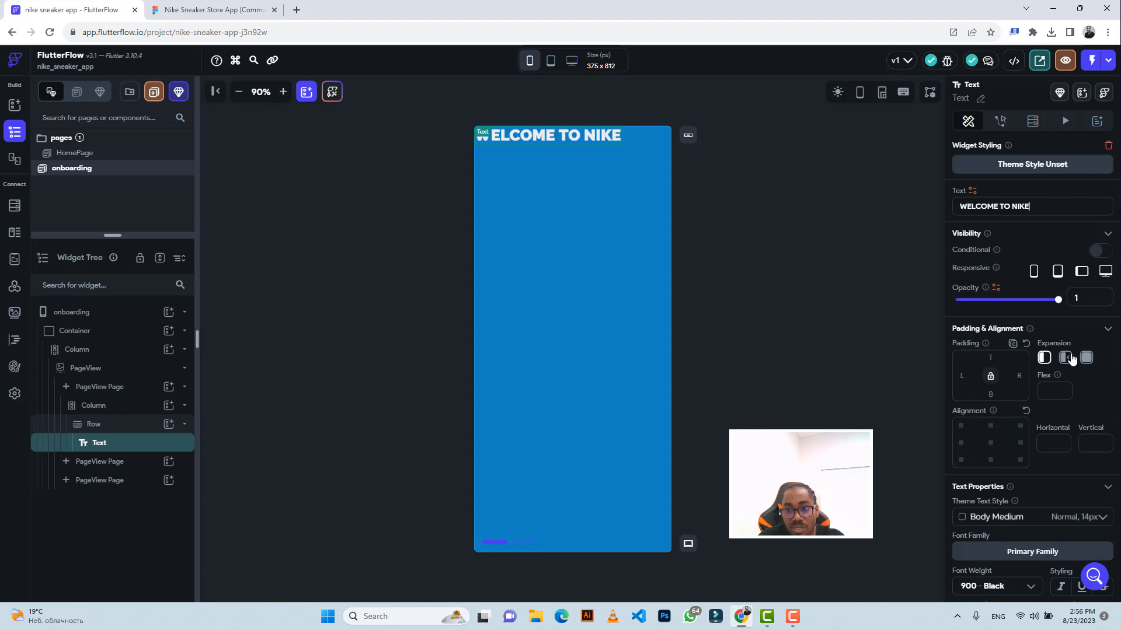
pyautogui.click(193, 9)
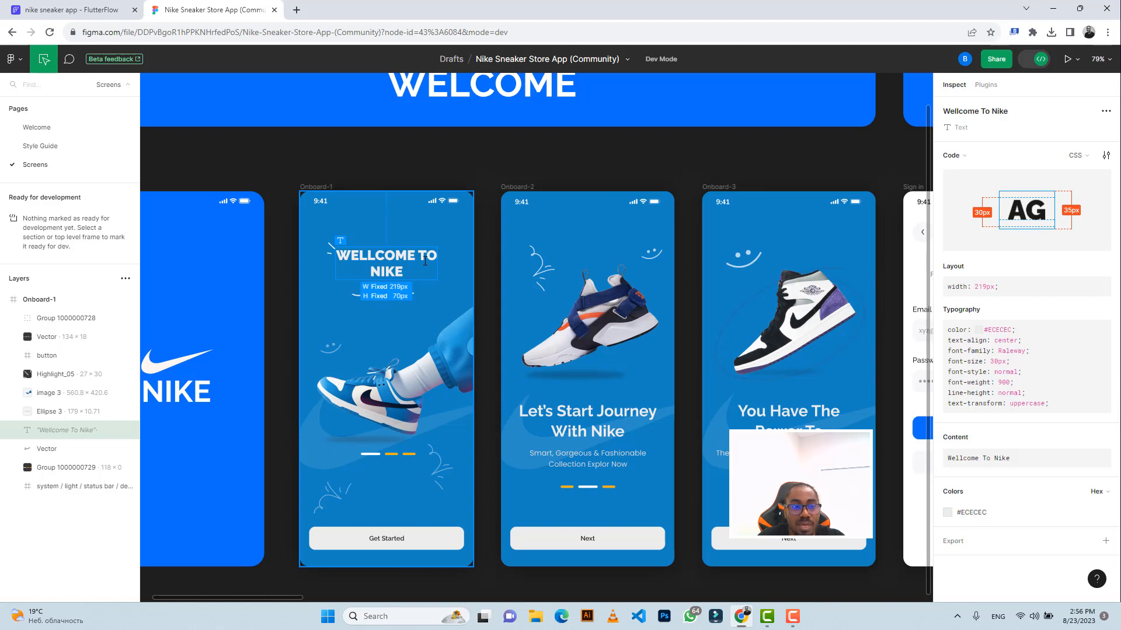
pyautogui.moveTo(46, 13)
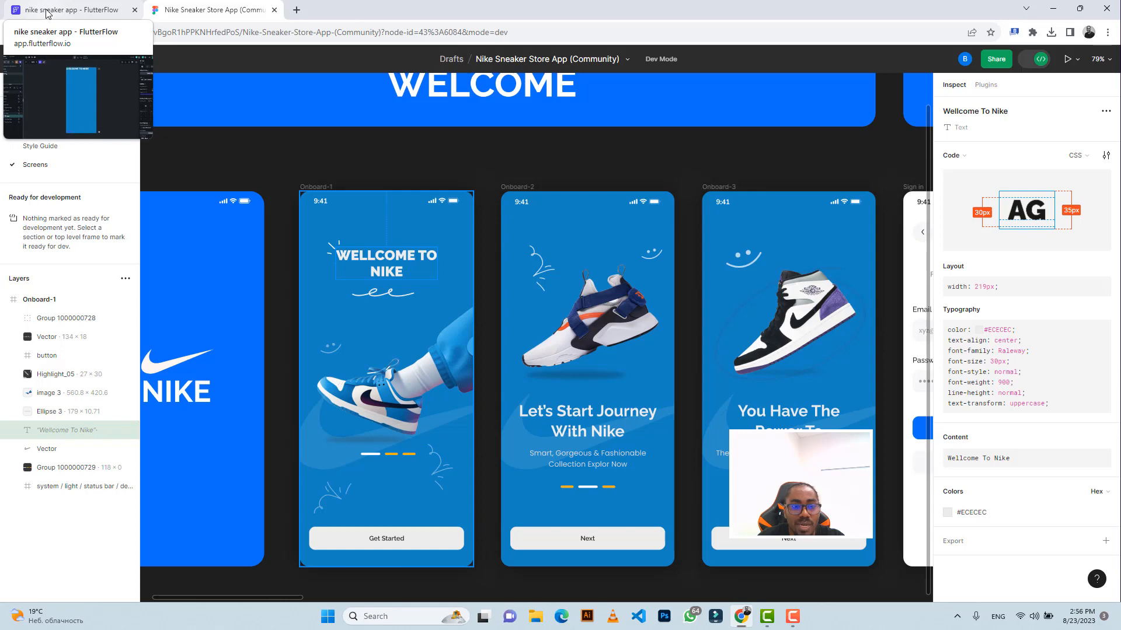
pyautogui.click(47, 13)
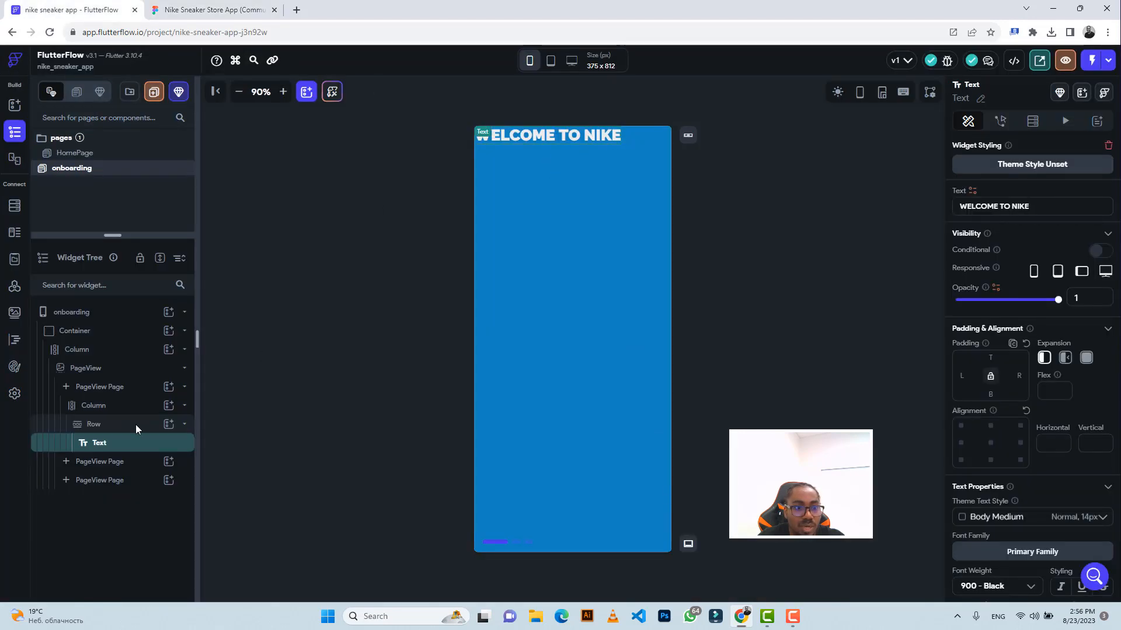
pyautogui.click(113, 430)
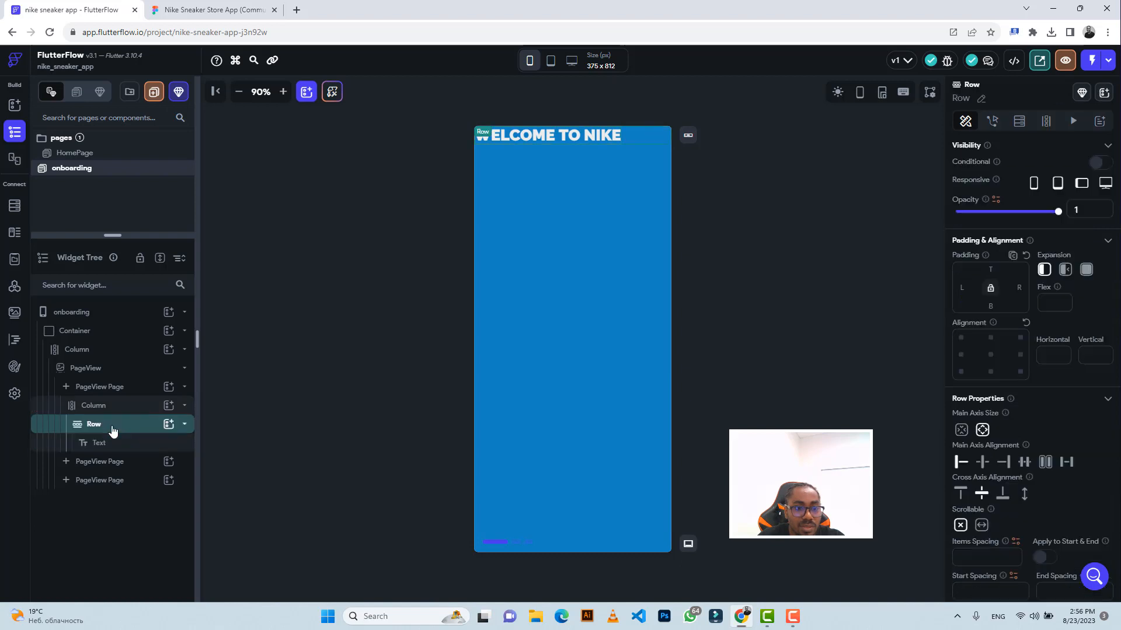
# Step: Wrap the "WELCOME TO NIKE" Text widget in a Container
pyautogui.click(114, 446)
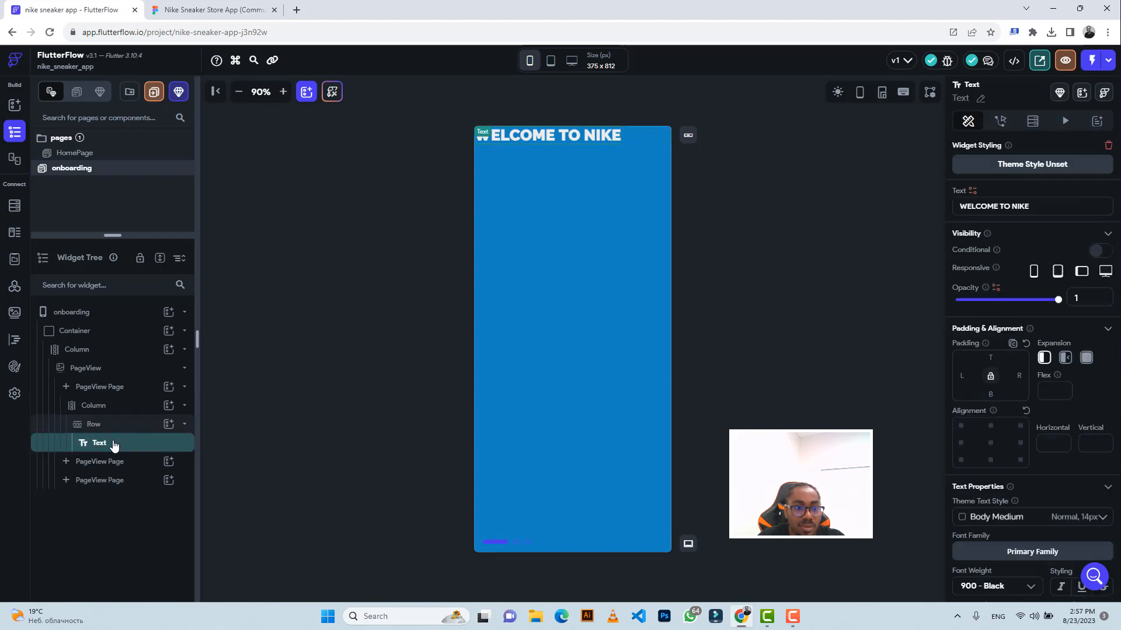
pyautogui.rightClick(114, 446)
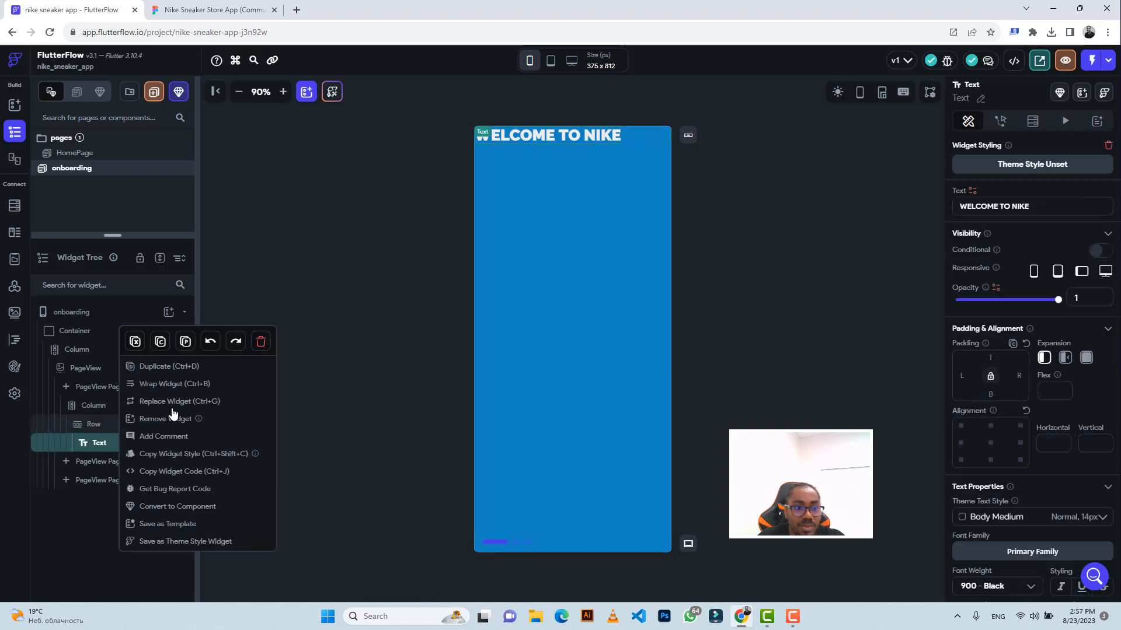
pyautogui.click(174, 384)
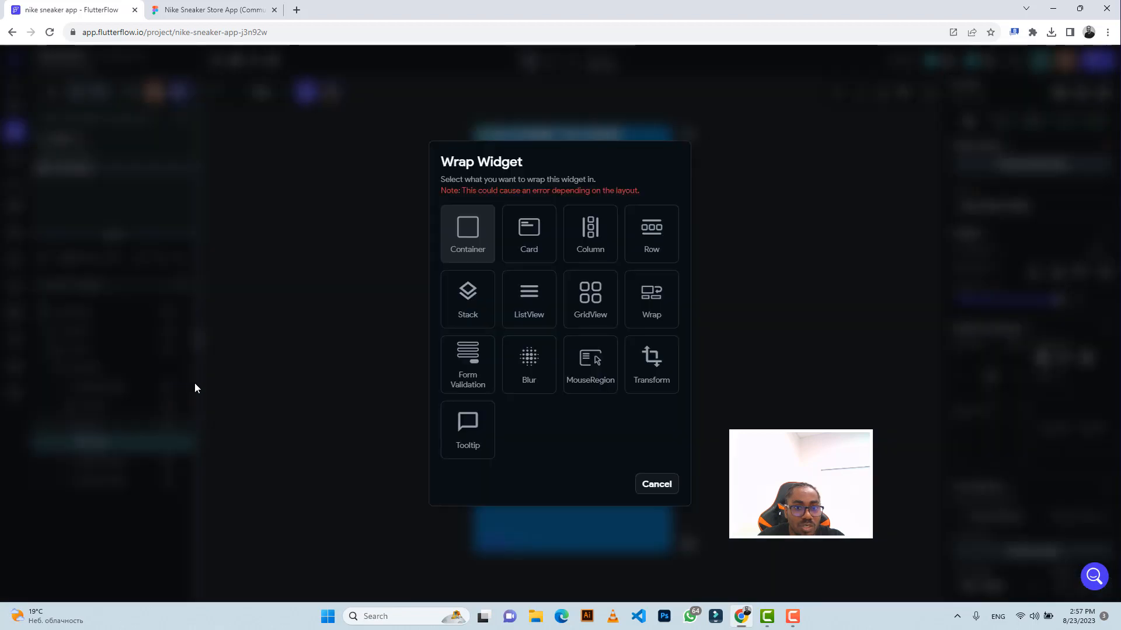
pyautogui.click(459, 237)
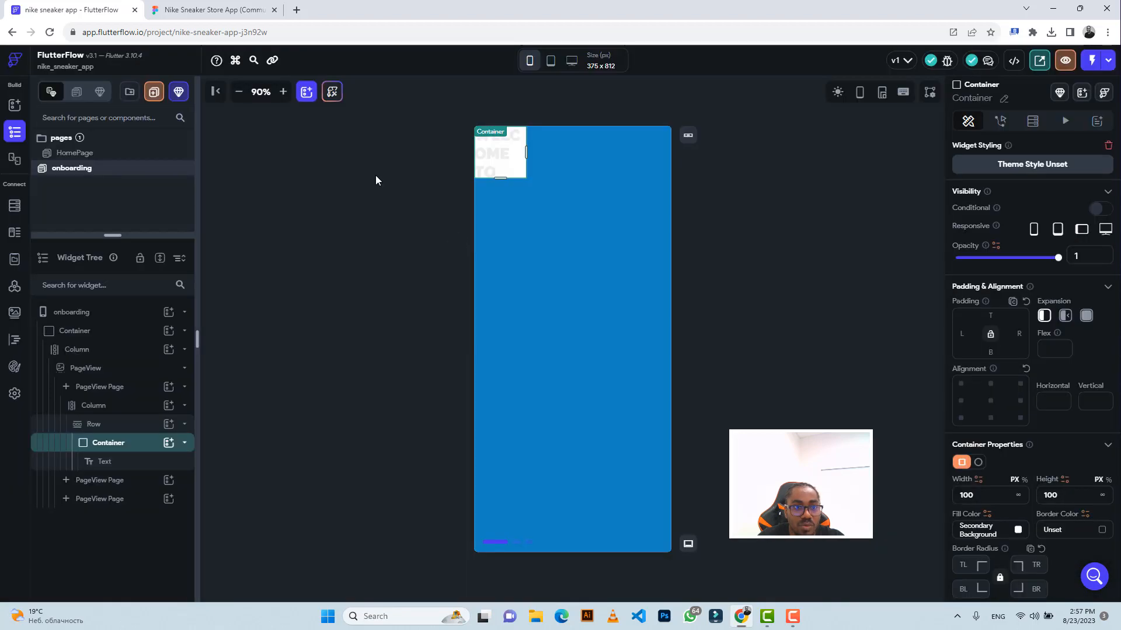
# Step: Check the heading's size in Figma, set the new Container in FlutterFlow to width 219 and height 70, and clear its fill colour
pyautogui.click(204, 7)
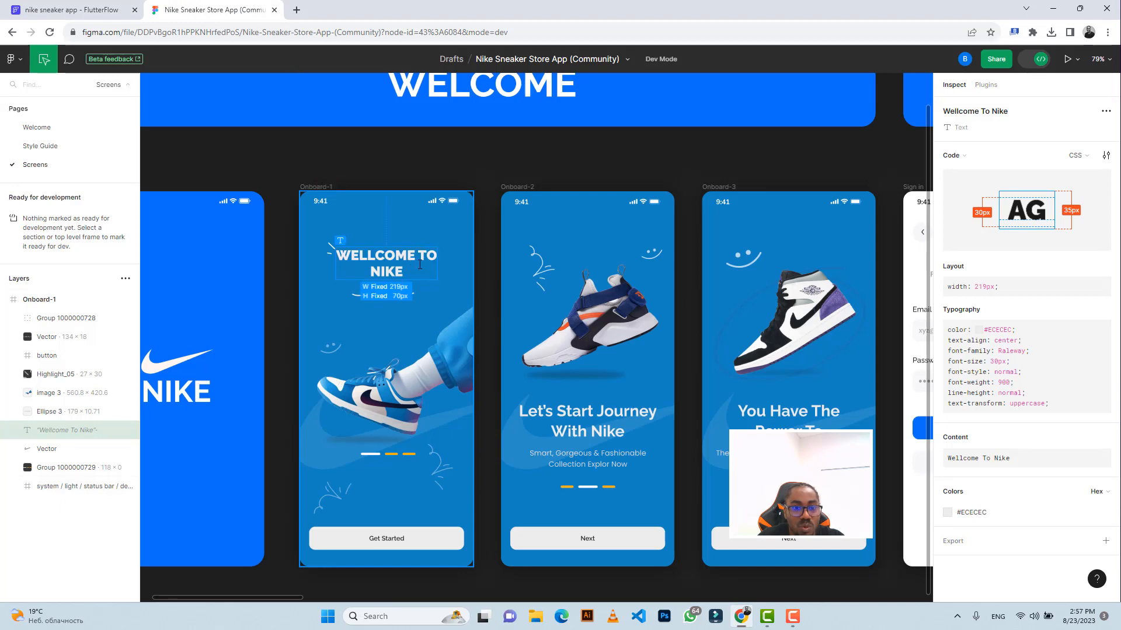
pyautogui.click(70, 10)
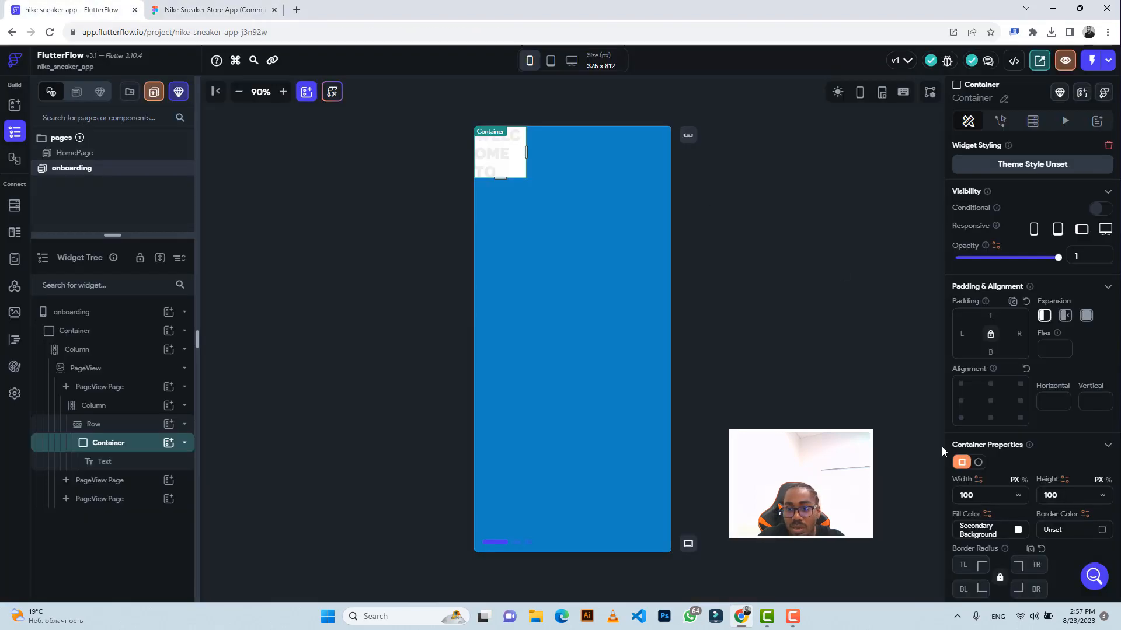
pyautogui.moveTo(975, 496); pyautogui.dragTo(955, 498)
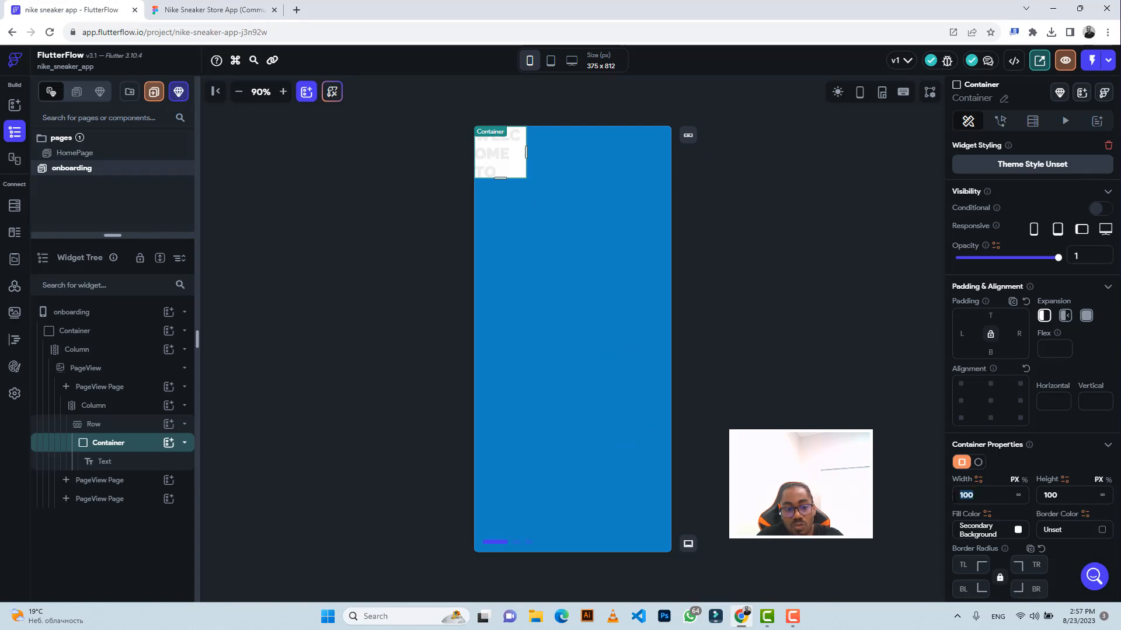
pyautogui.write('219')
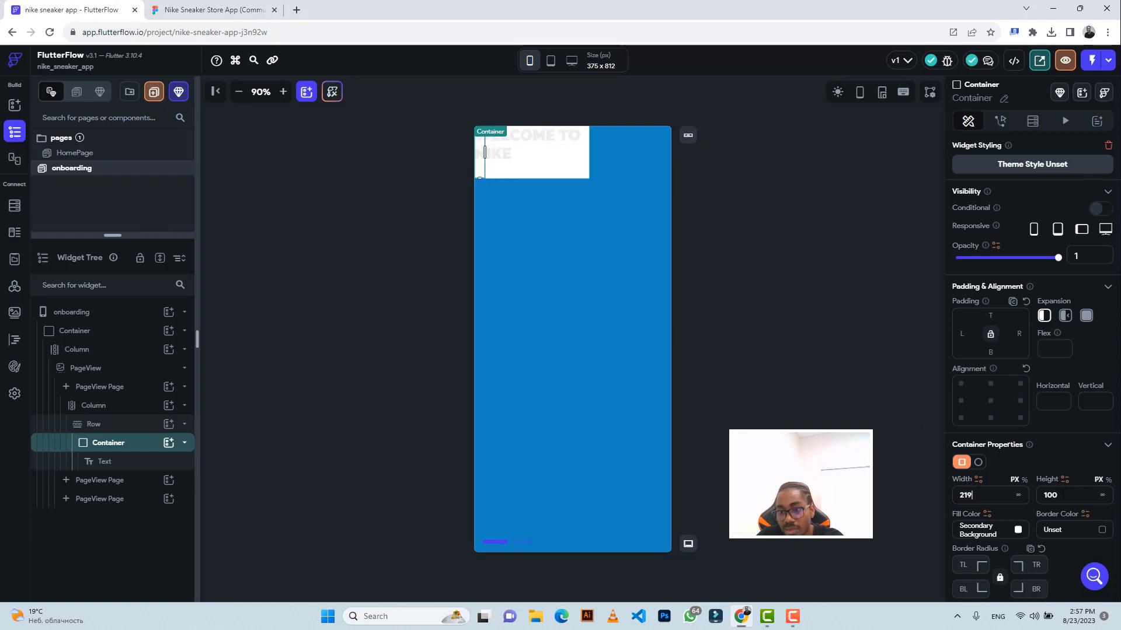
pyautogui.press('Tab')
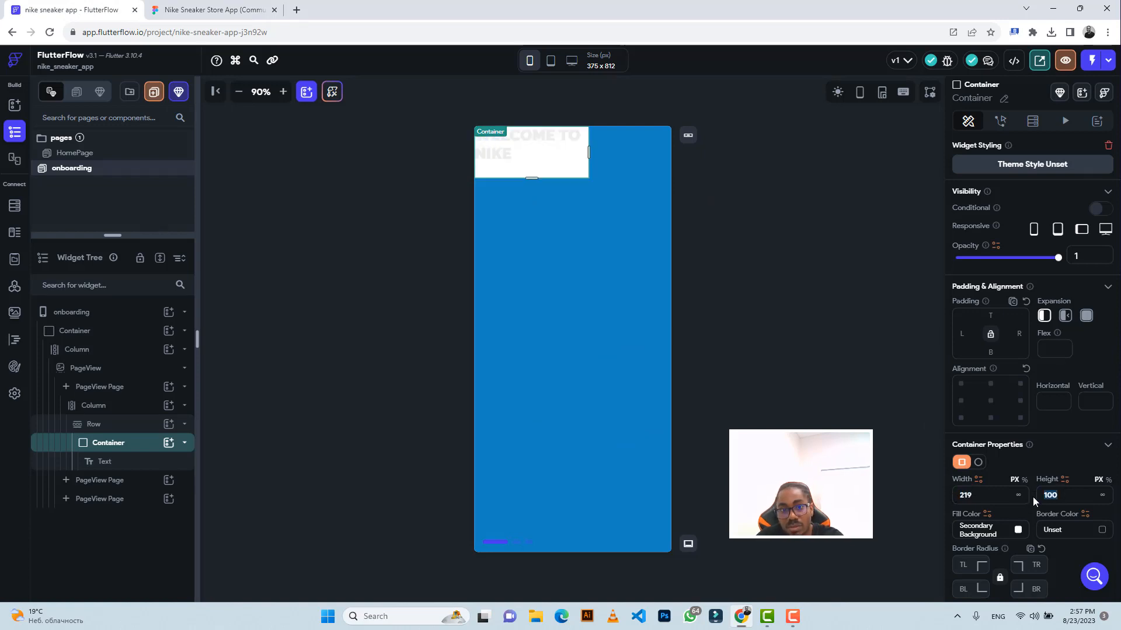
pyautogui.write('70')
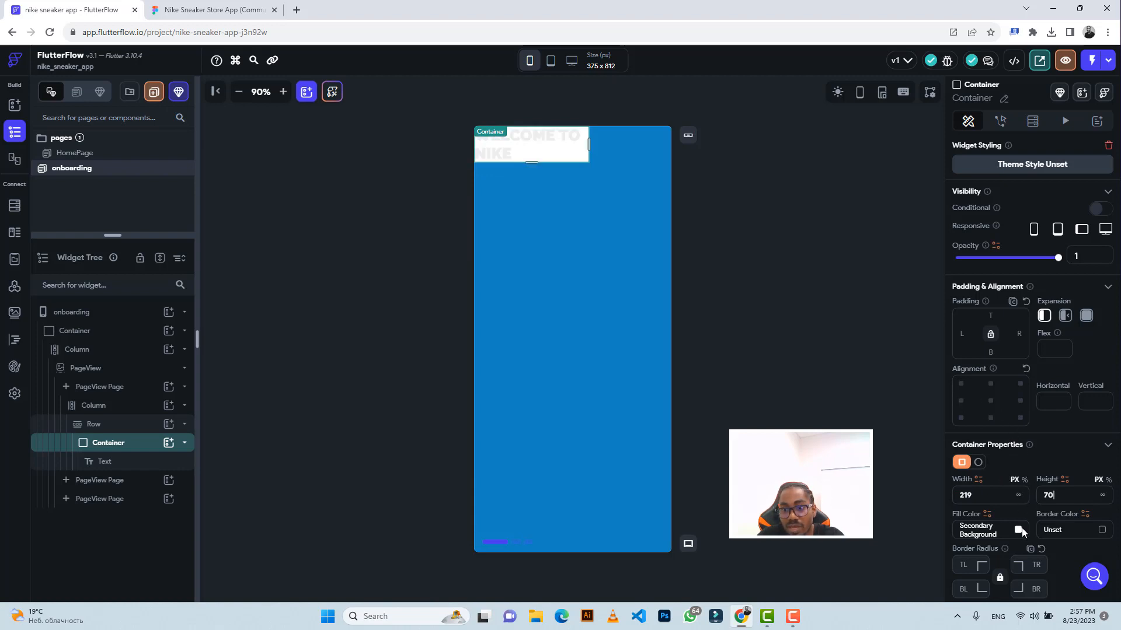
pyautogui.click(1018, 530)
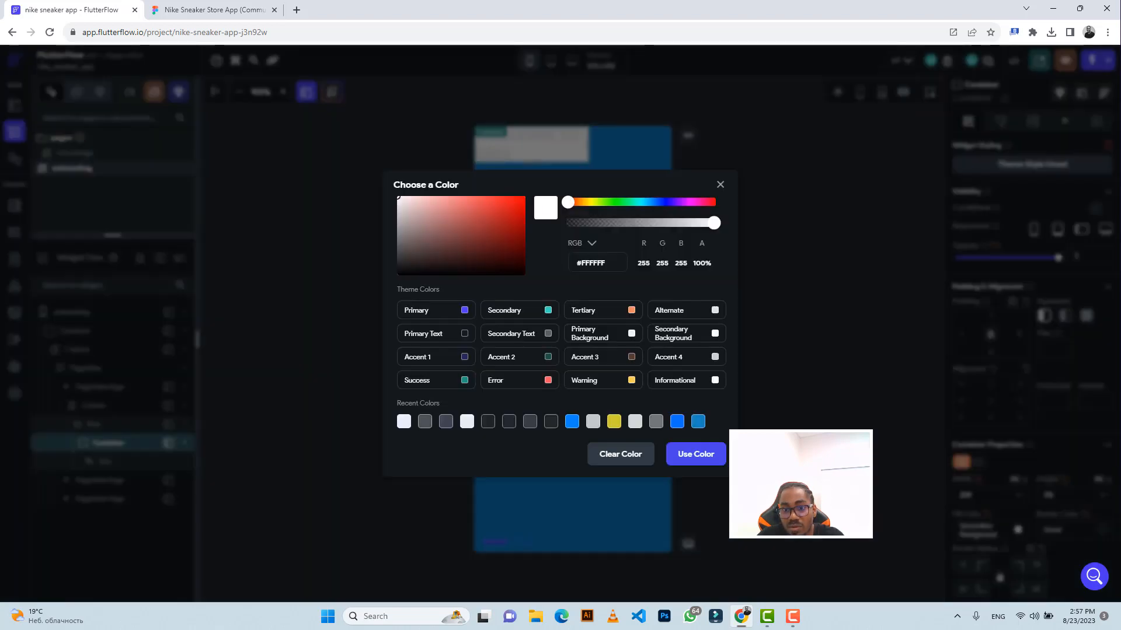
pyautogui.click(629, 457)
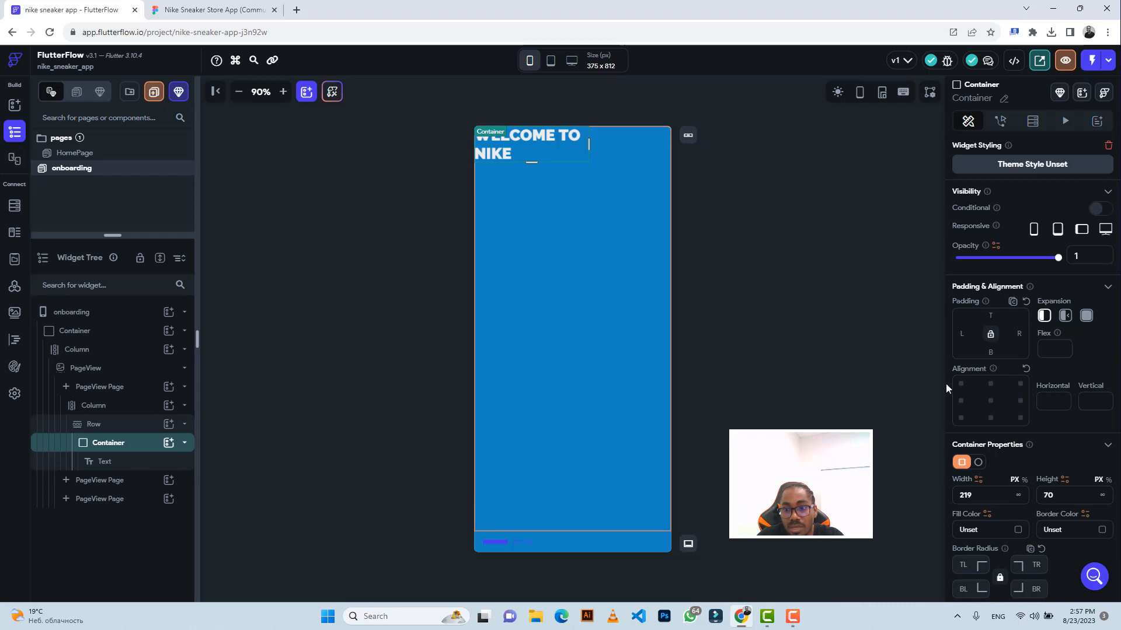
# Step: Centre-align the heading text and set the main axis alignment of its Row to Center
pyautogui.click(555, 135)
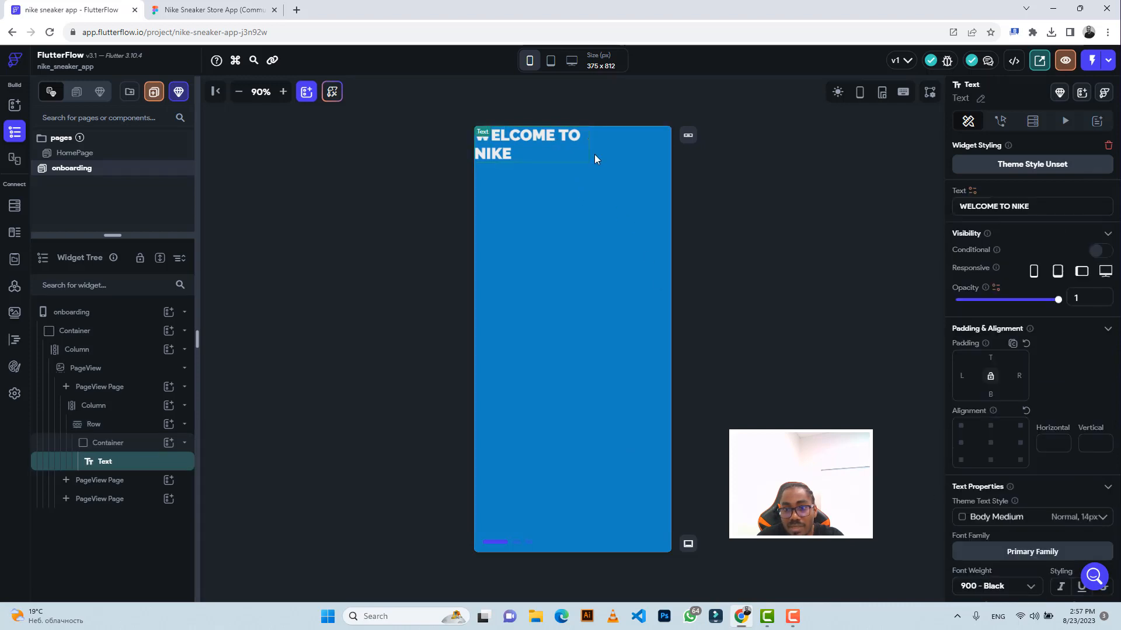
pyautogui.scroll(-4, 1004, 450)
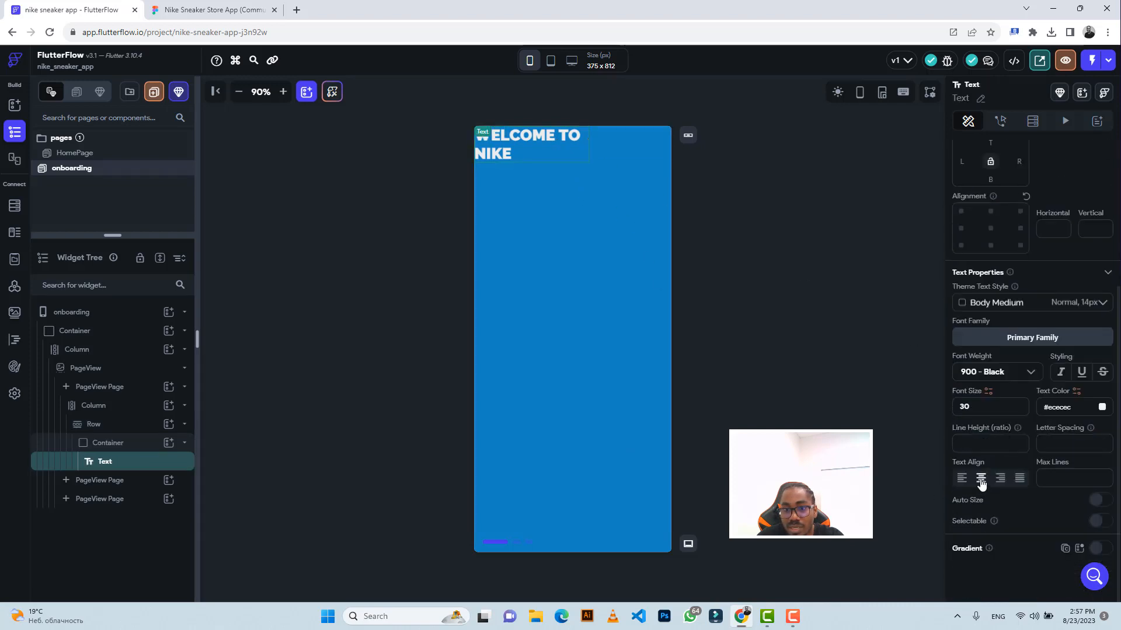
pyautogui.click(983, 478)
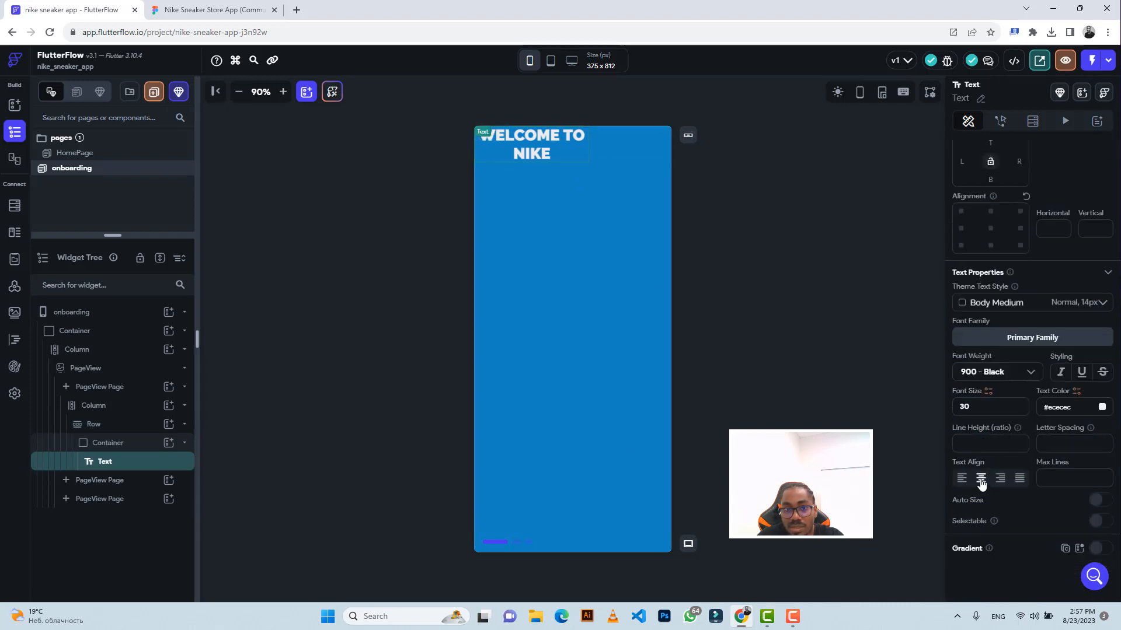
pyautogui.click(618, 154)
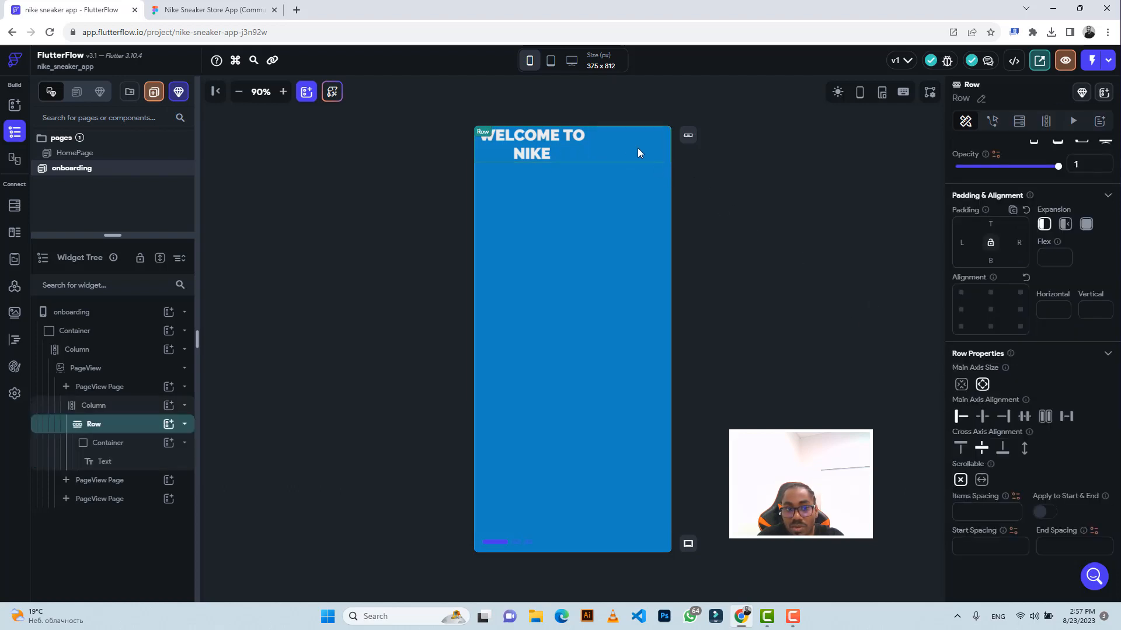
pyautogui.click(987, 418)
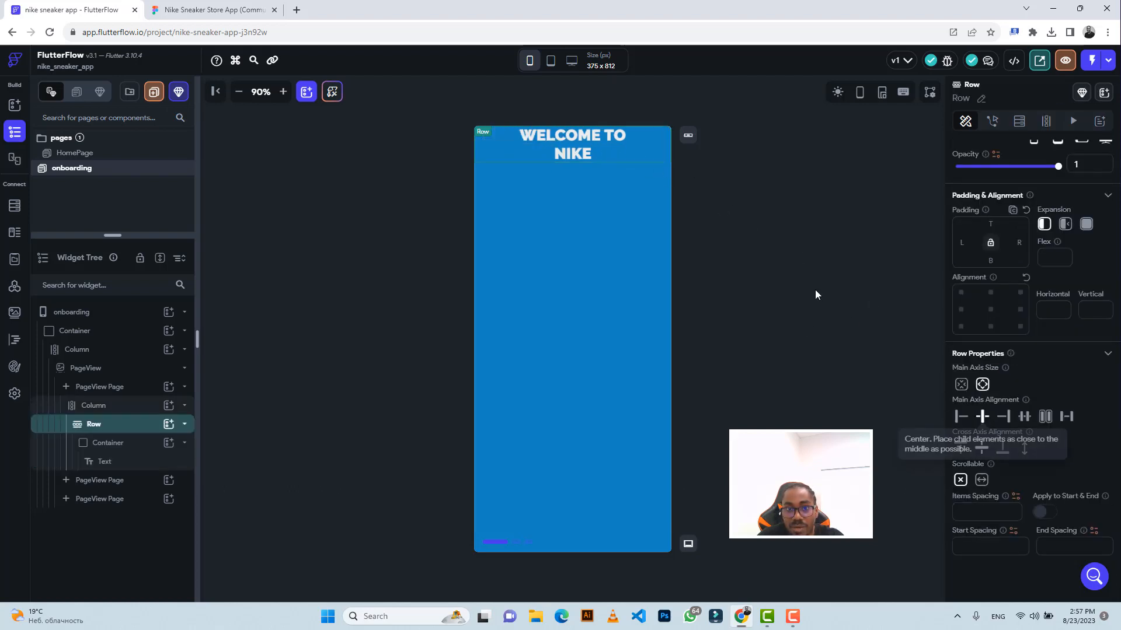
# Step: Inspect the Highlight_05 graphic beside the Onboard-1 heading in Figma, and add an Image widget to the heading's Row in FlutterFlow
pyautogui.click(211, 10)
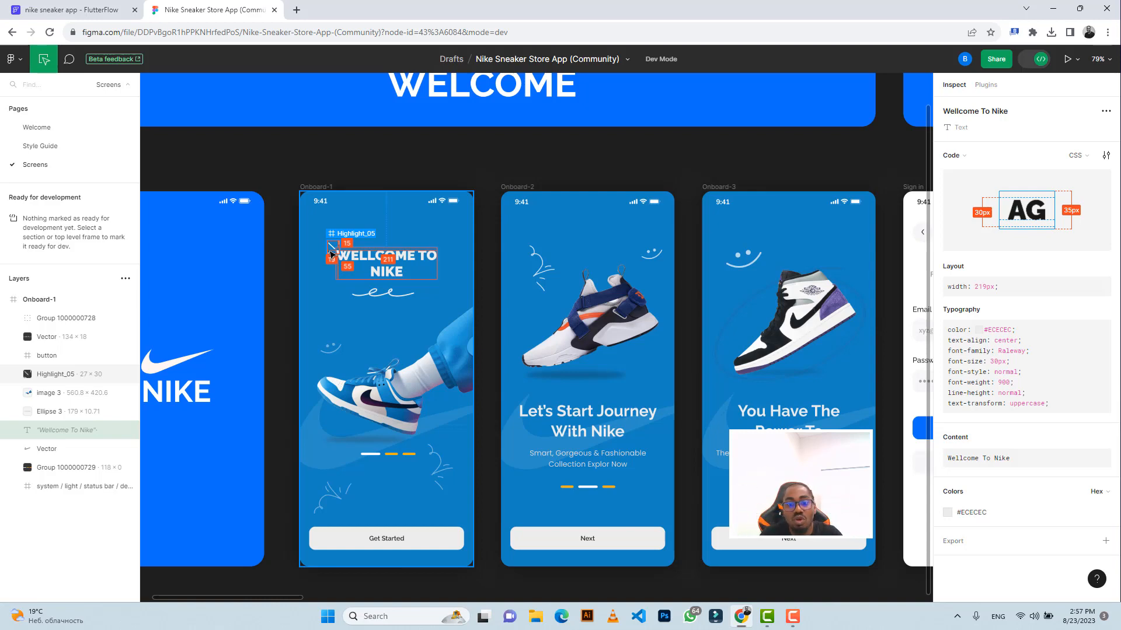
pyautogui.click(75, 16)
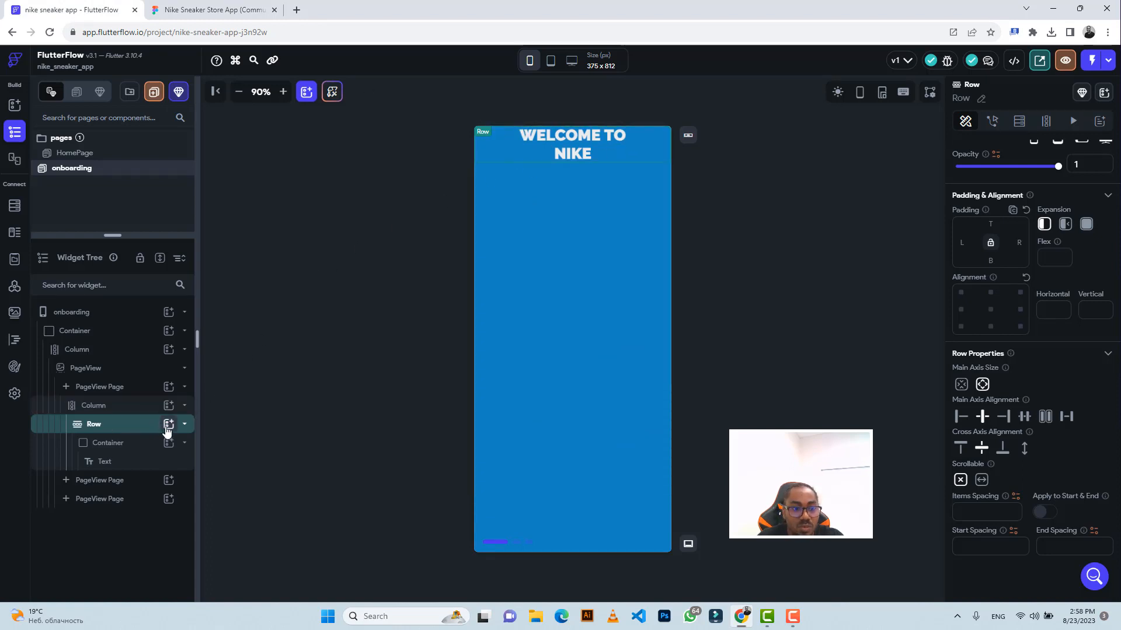
pyautogui.click(213, 10)
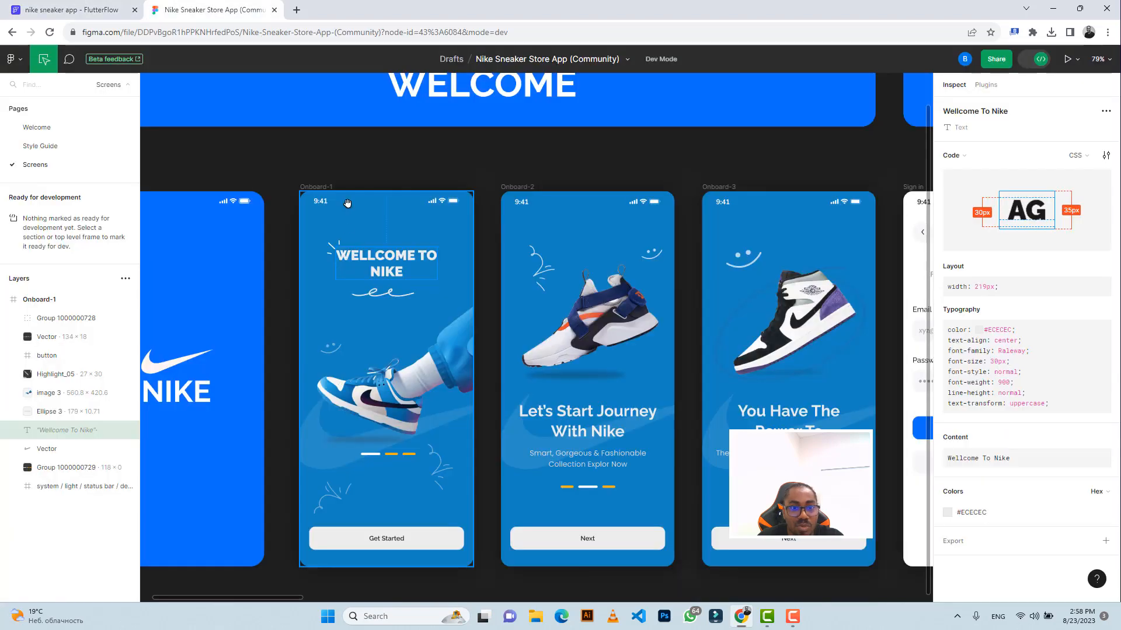
pyautogui.click(334, 249)
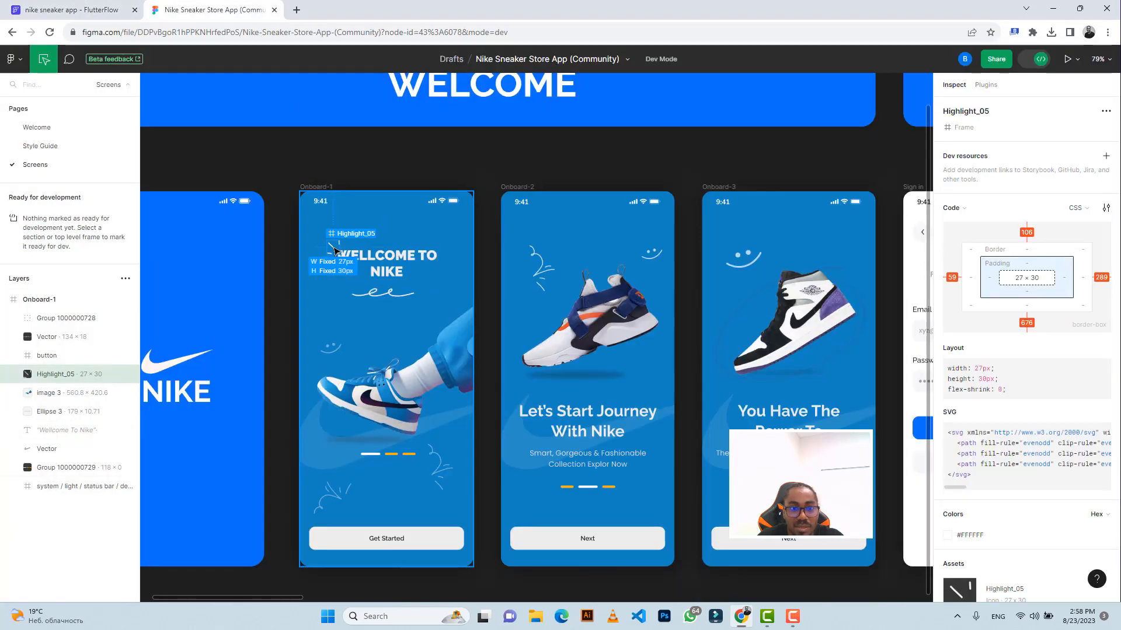
pyautogui.click(98, 6)
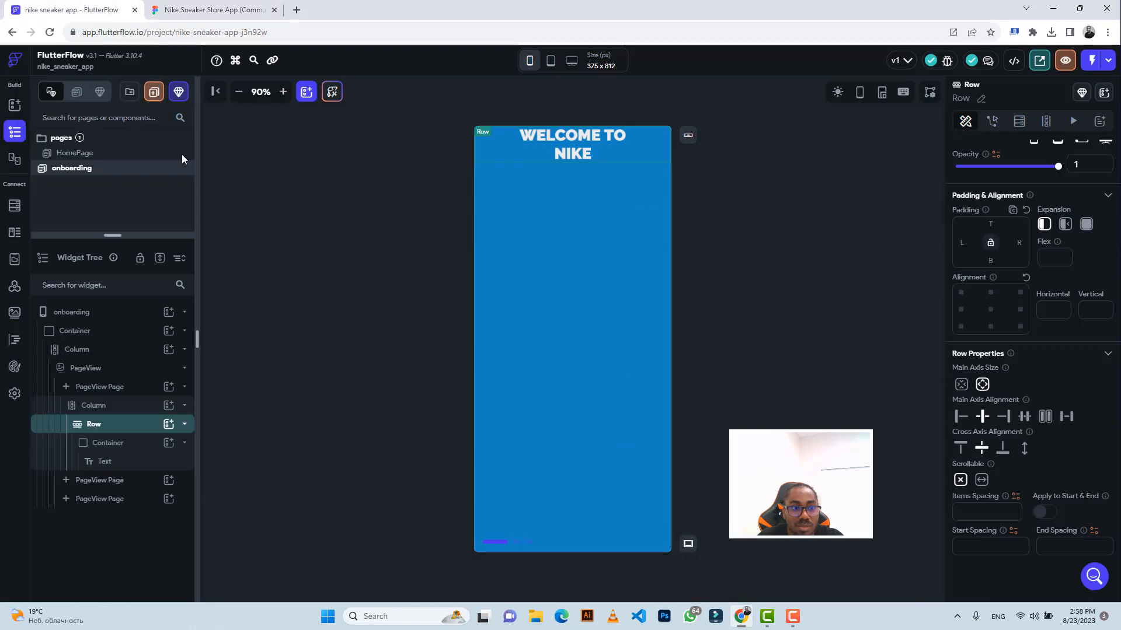
pyautogui.click(168, 424)
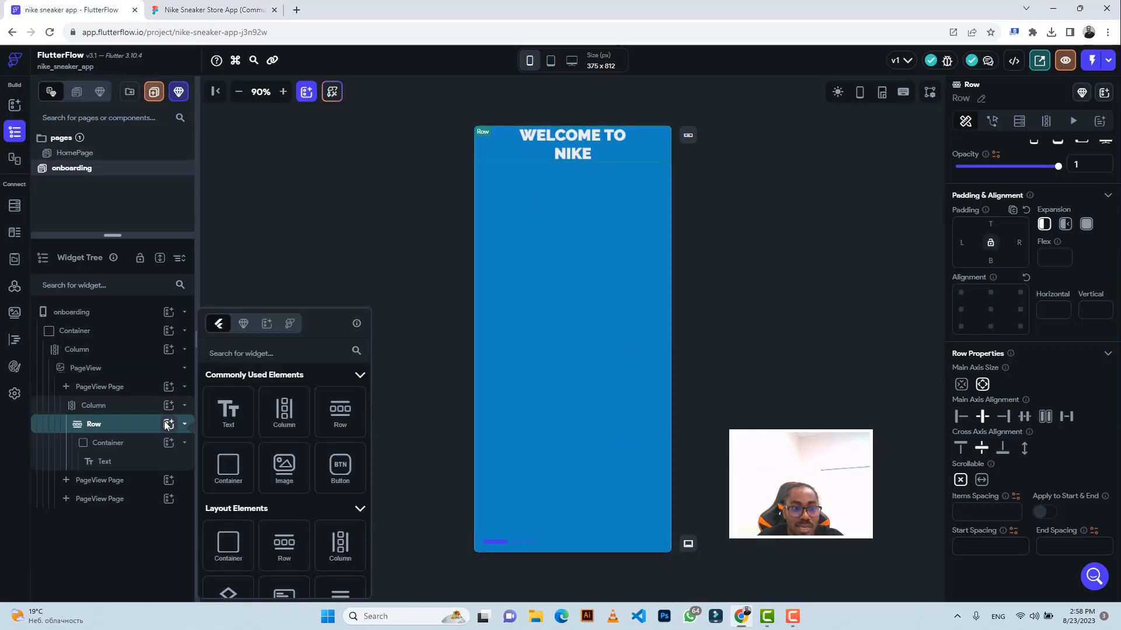
pyautogui.click(286, 478)
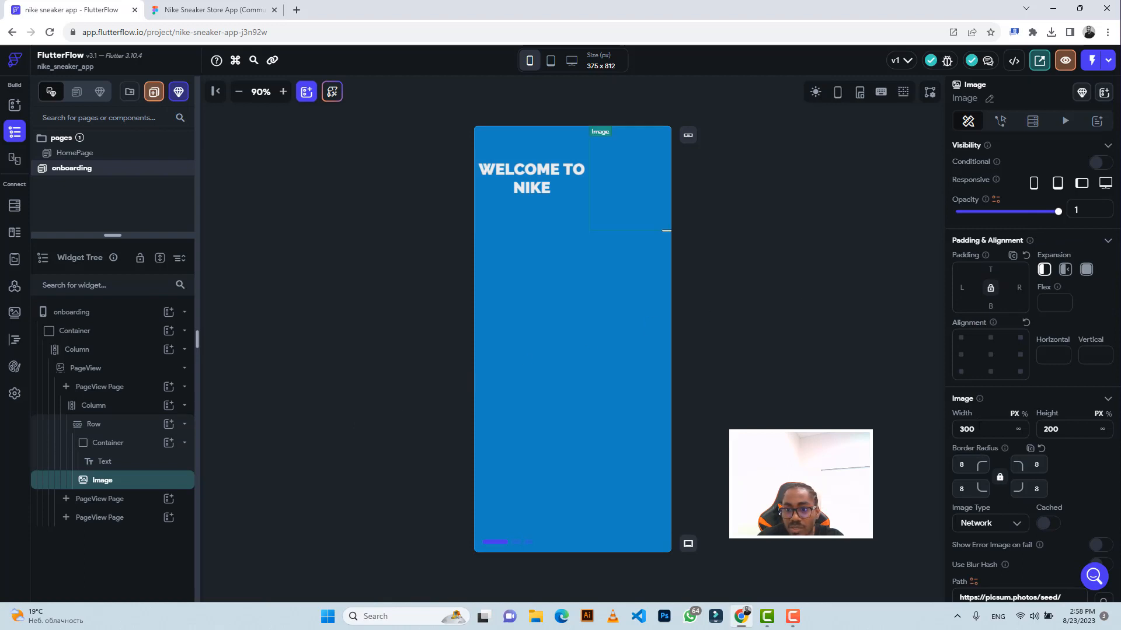
# Step: Set the Image widget to width 27 and height 30, and remove its border radius
pyautogui.hotkey('ctrl', 'a')
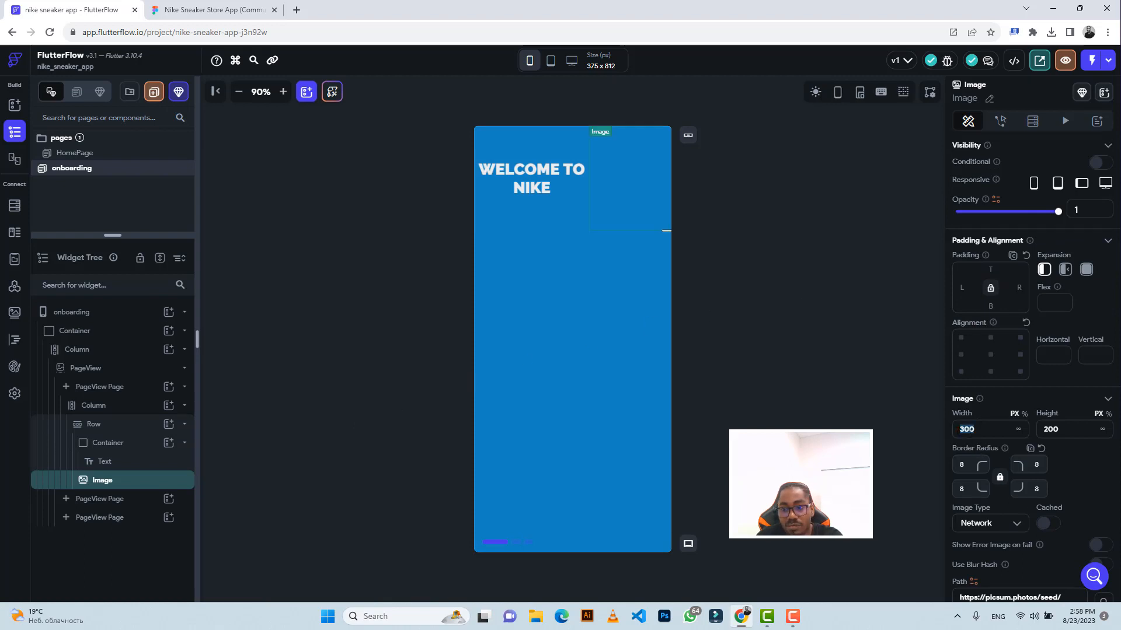
pyautogui.write('27')
pyautogui.press('Tab')
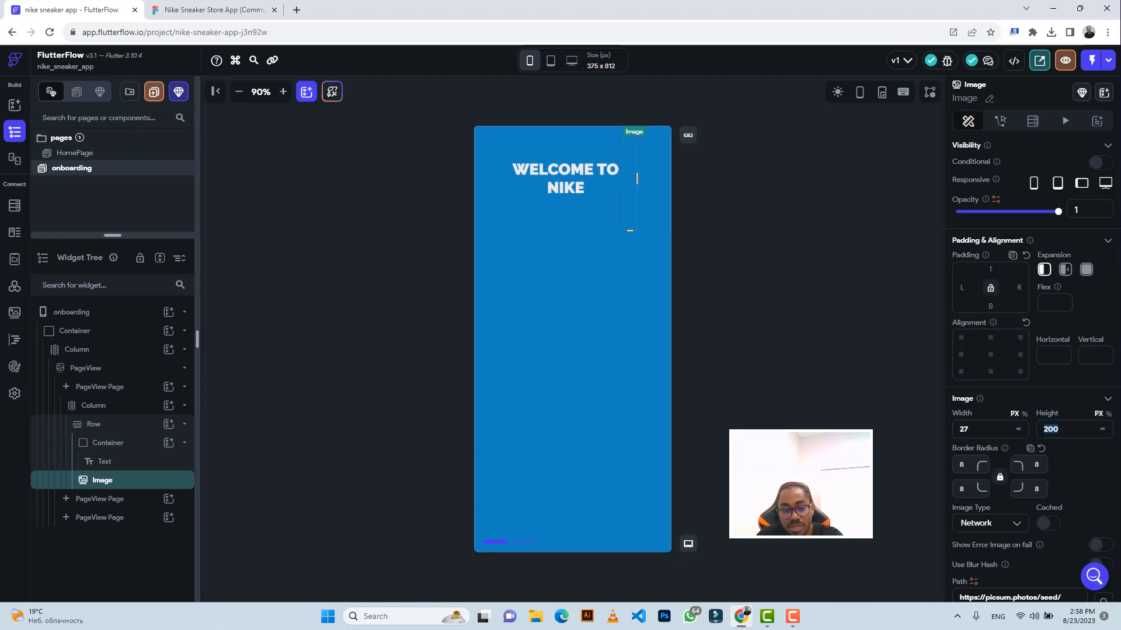
pyautogui.write('30')
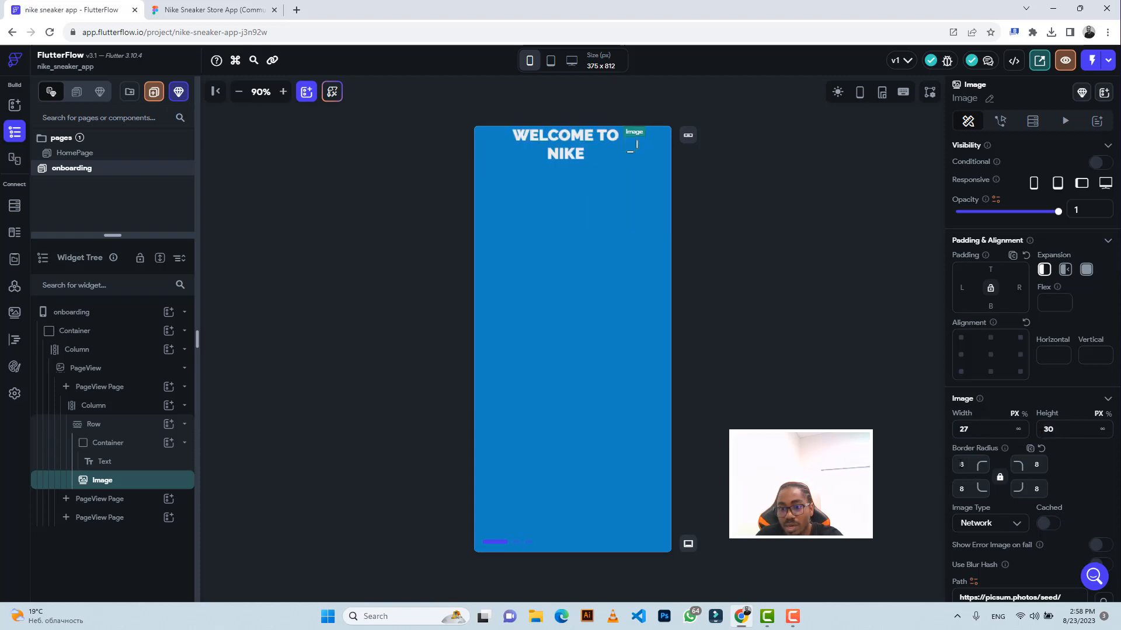
pyautogui.doubleClick(960, 464)
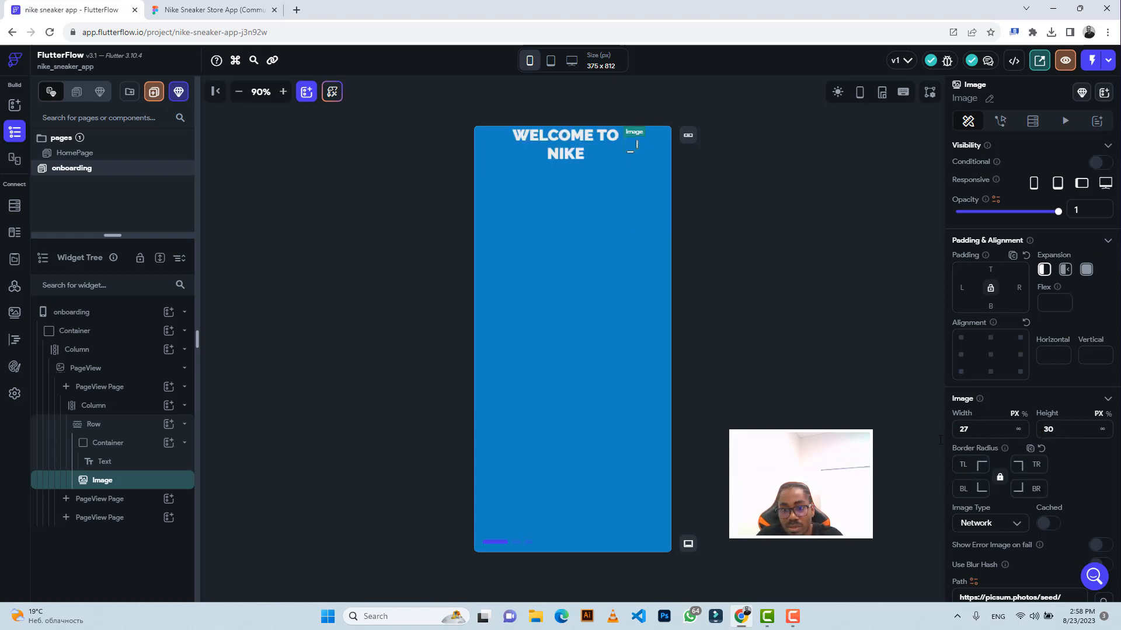
# Step: Export the Highlight_05 graphic from Figma as a PNG at 3x and return to the Image widget in FlutterFlow
pyautogui.click(211, 10)
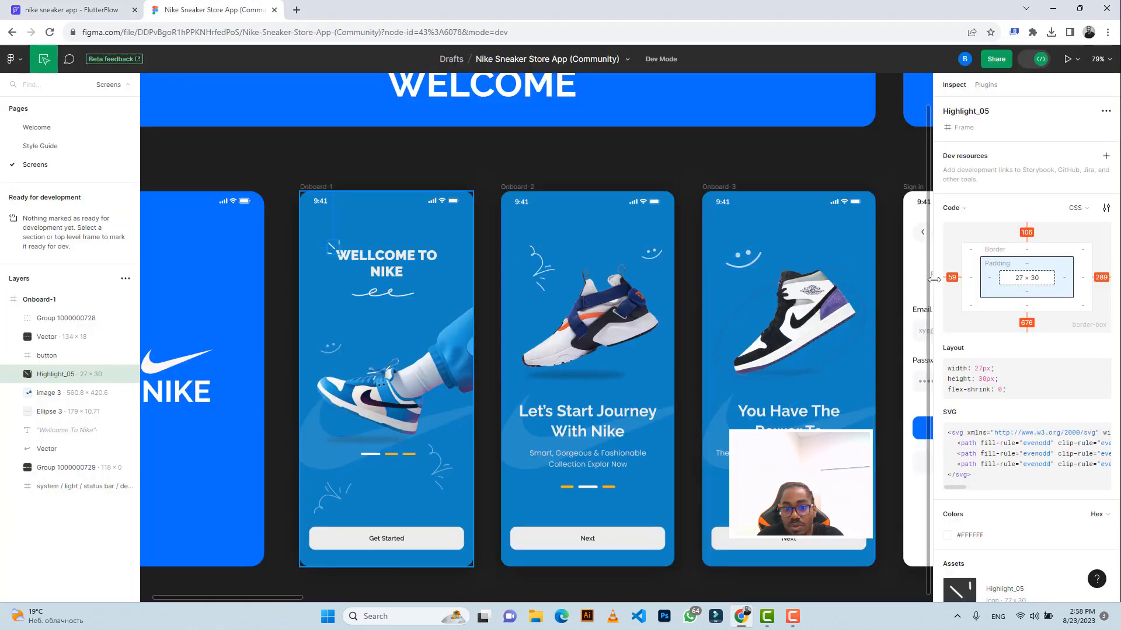
pyautogui.scroll(-2, 992, 379)
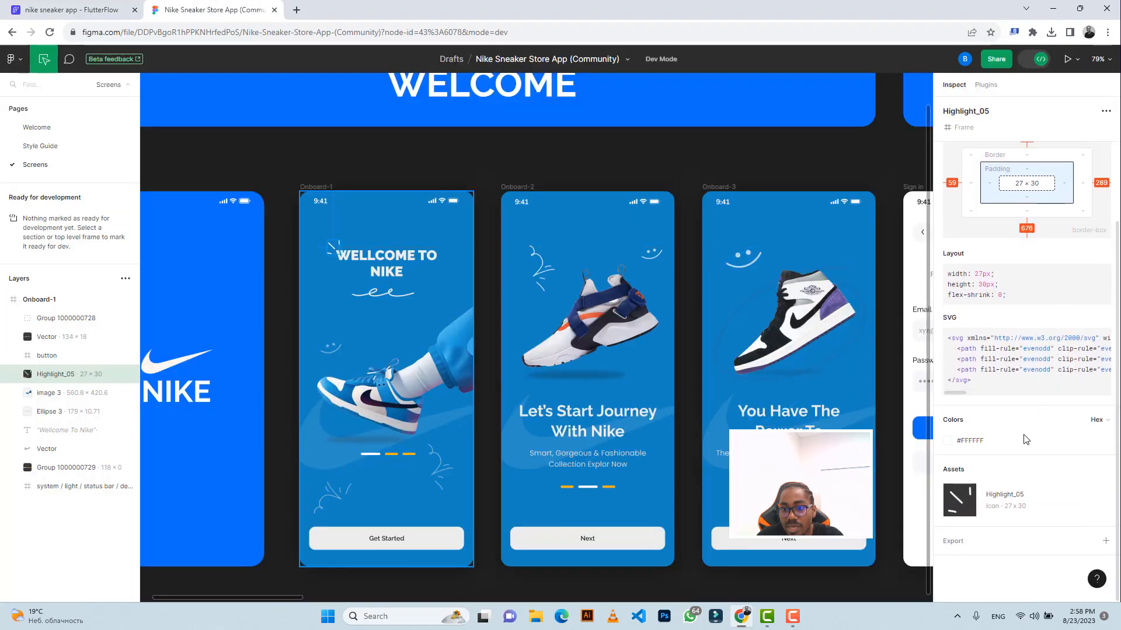
pyautogui.click(955, 542)
pyautogui.scroll(-1, 960, 513)
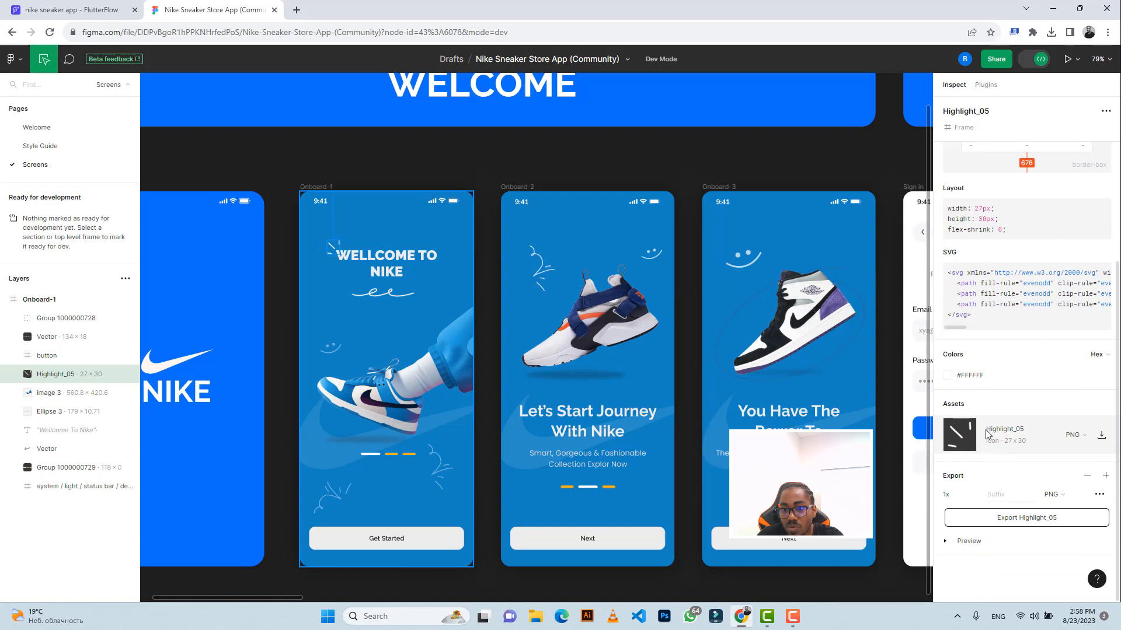
pyautogui.click(968, 495)
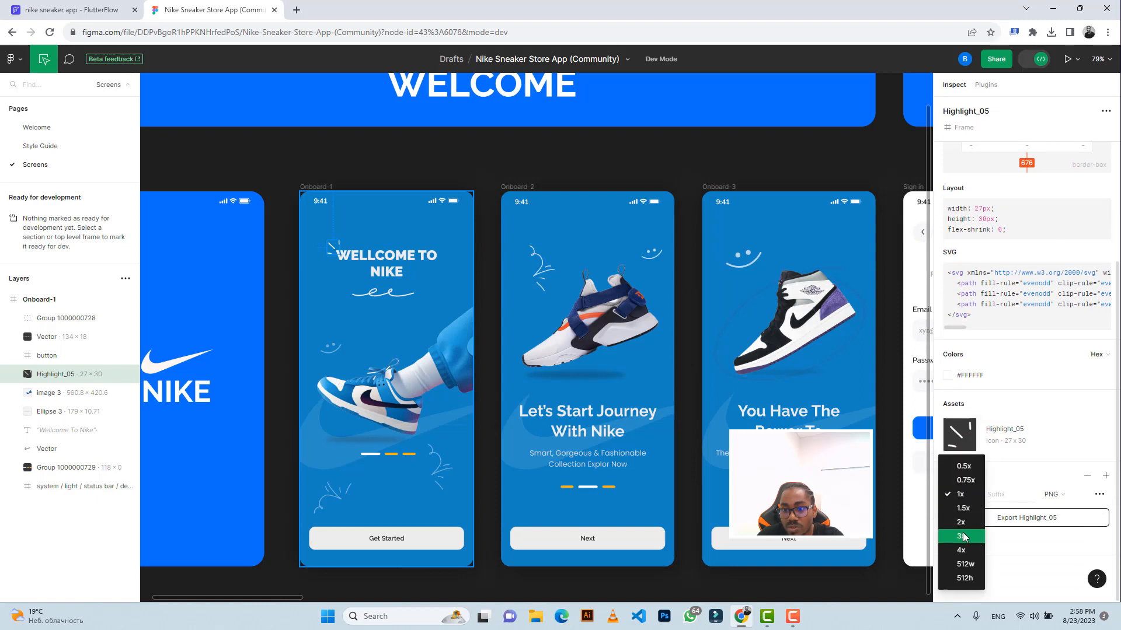
pyautogui.click(964, 536)
pyautogui.click(969, 542)
pyautogui.scroll(-3, 1007, 444)
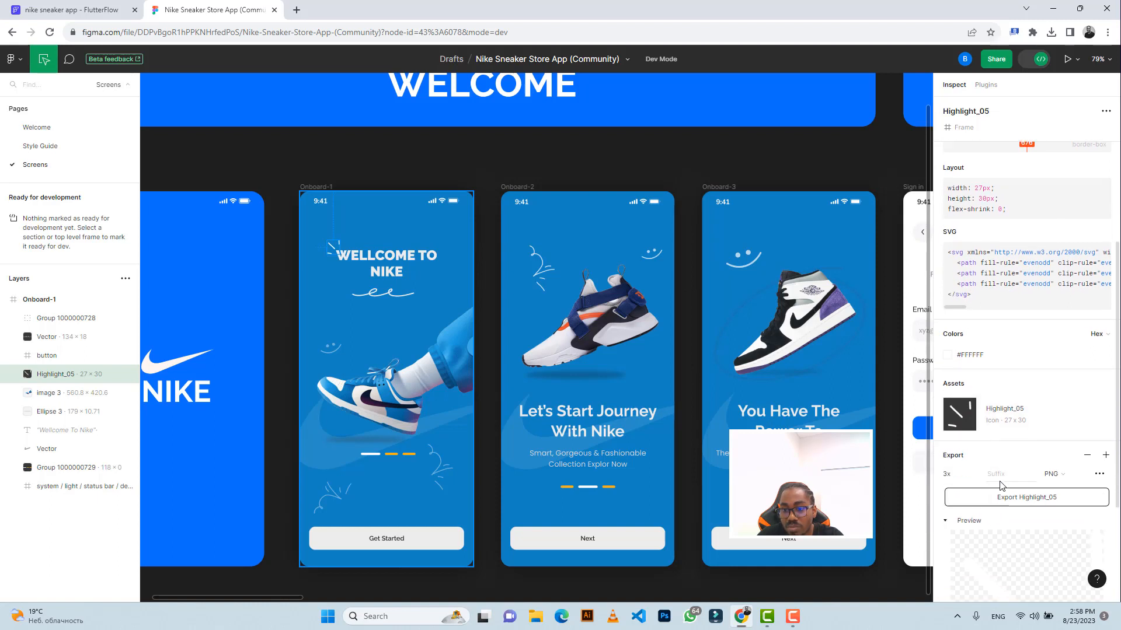
pyautogui.click(1005, 348)
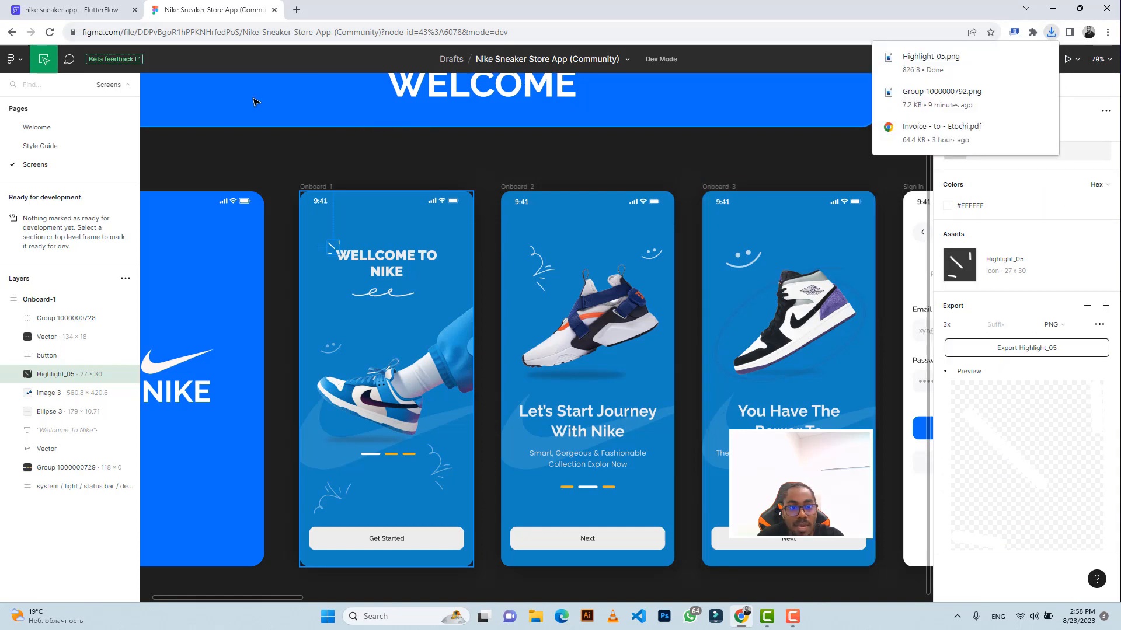
pyautogui.click(114, 10)
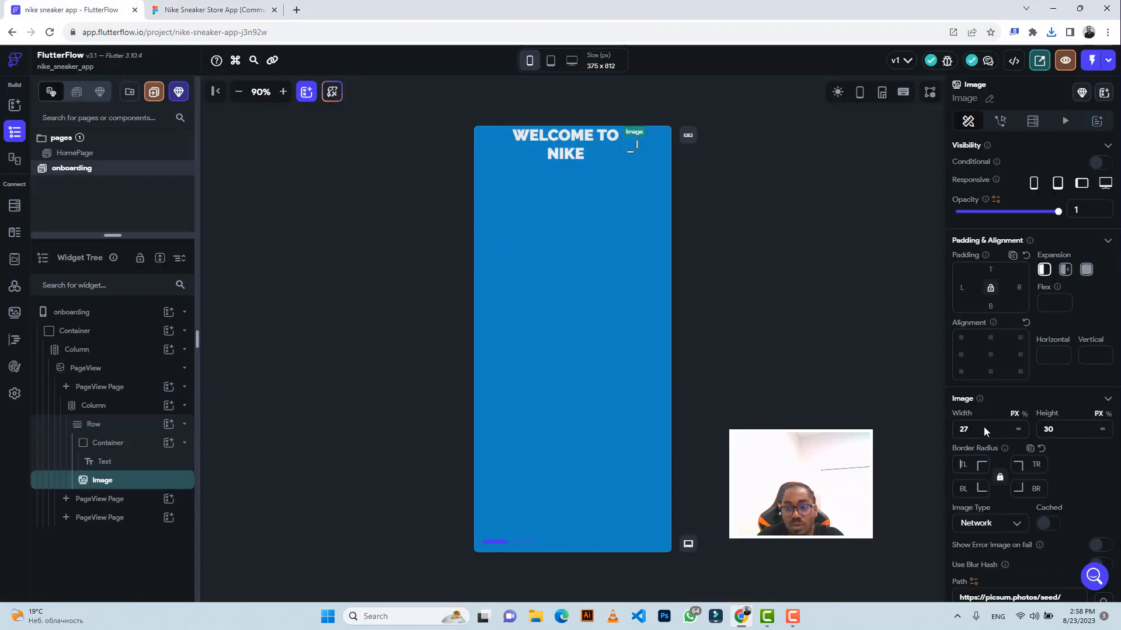
# Step: Switch the Image widget's image type to Asset and upload Highlight_05.png as its asset image
pyautogui.scroll(-3, 1007, 467)
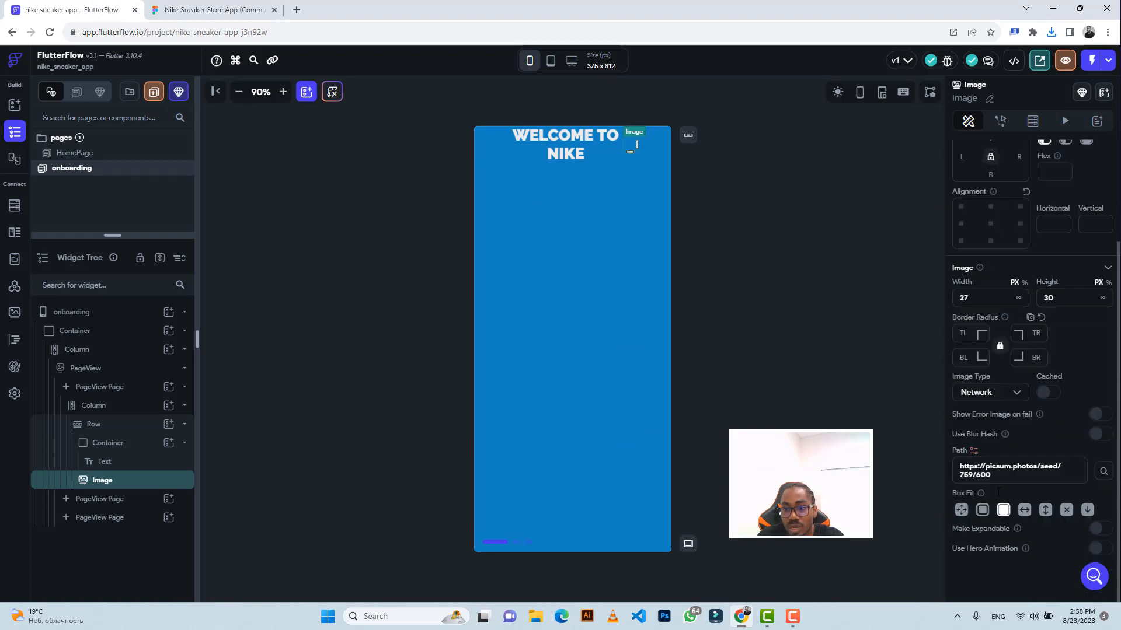
pyautogui.click(992, 393)
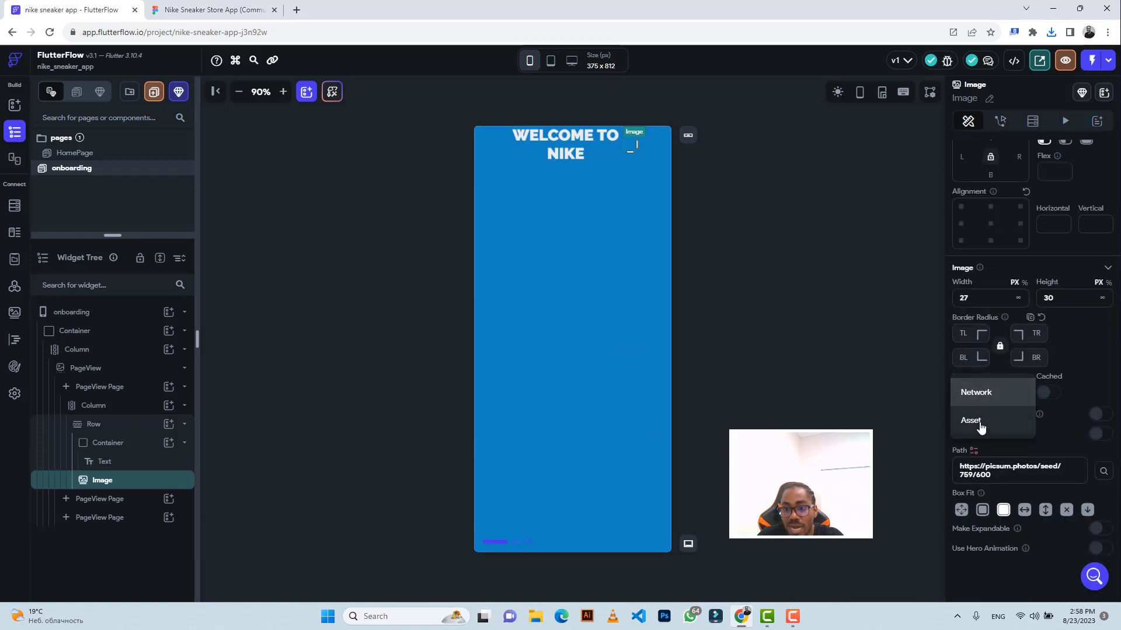
pyautogui.click(979, 423)
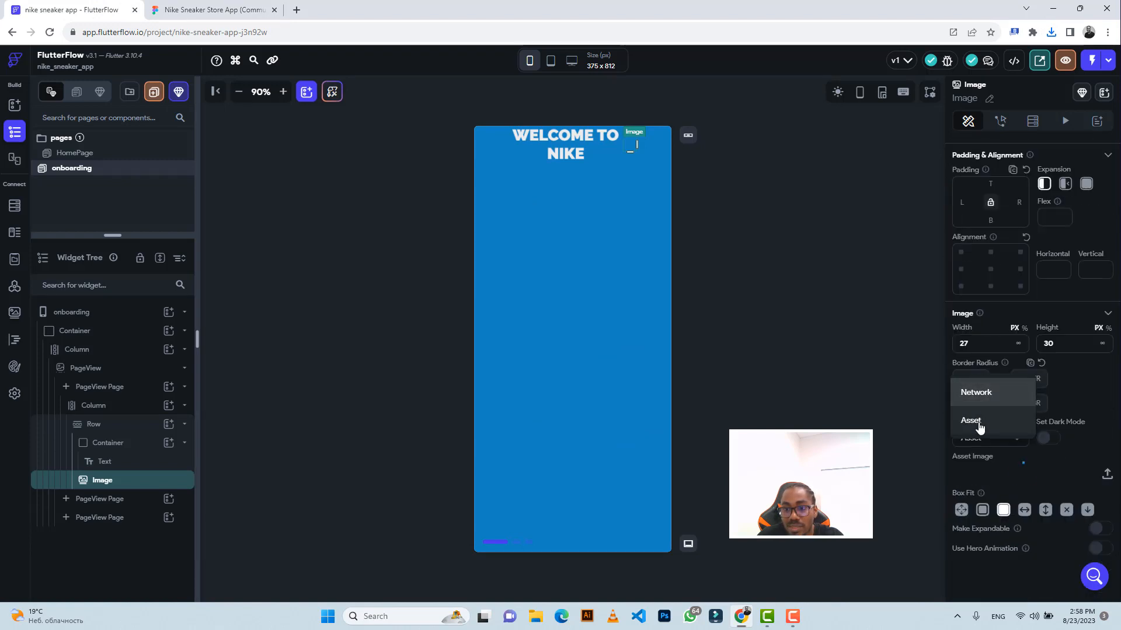
pyautogui.click(1105, 477)
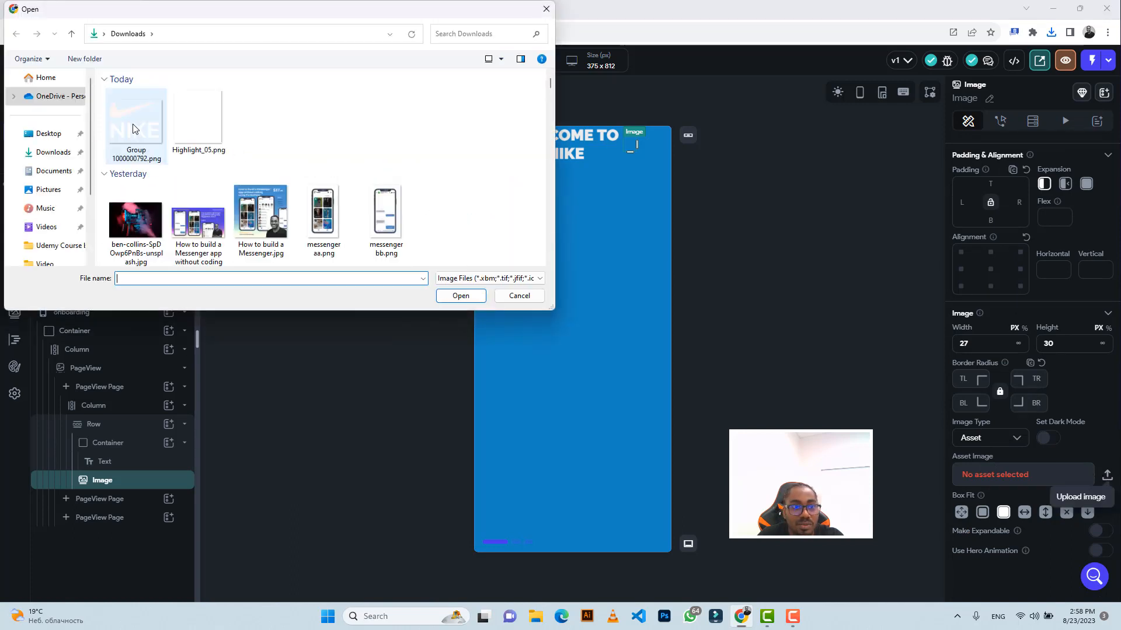
pyautogui.click(141, 124)
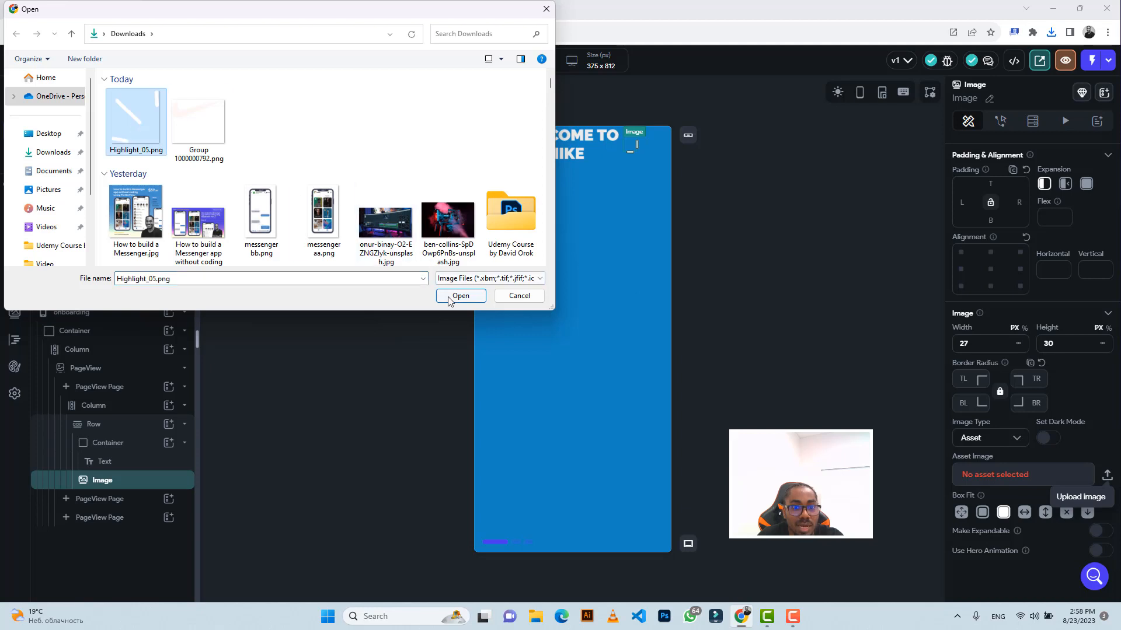
pyautogui.click(448, 296)
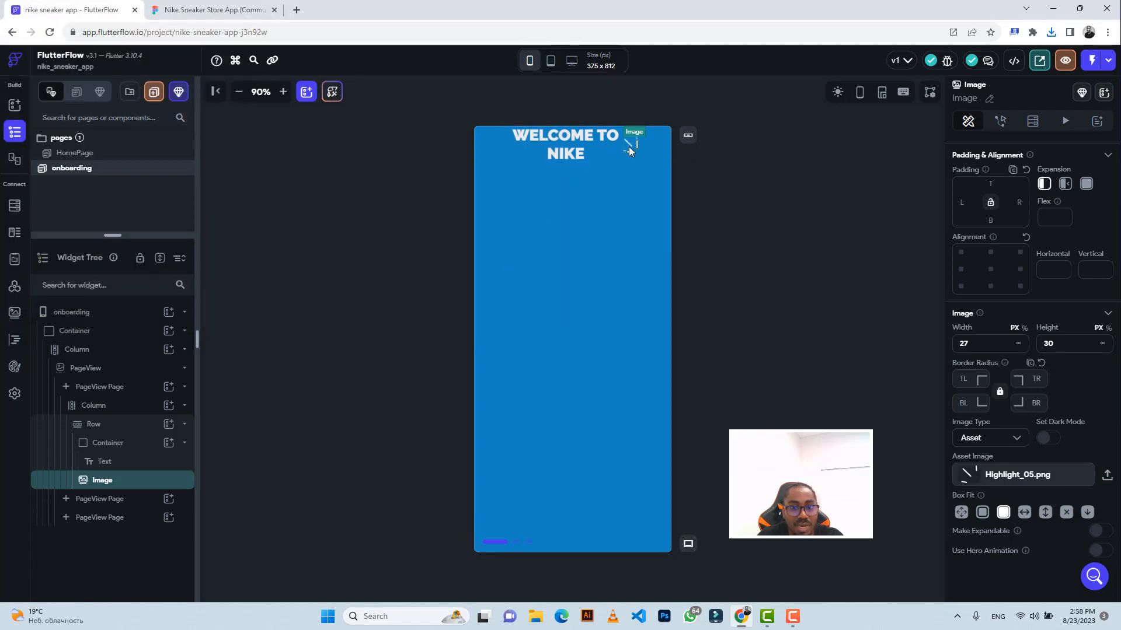
# Step: Reorder the heading's Row so the Image widget comes before the text Container
pyautogui.click(104, 447)
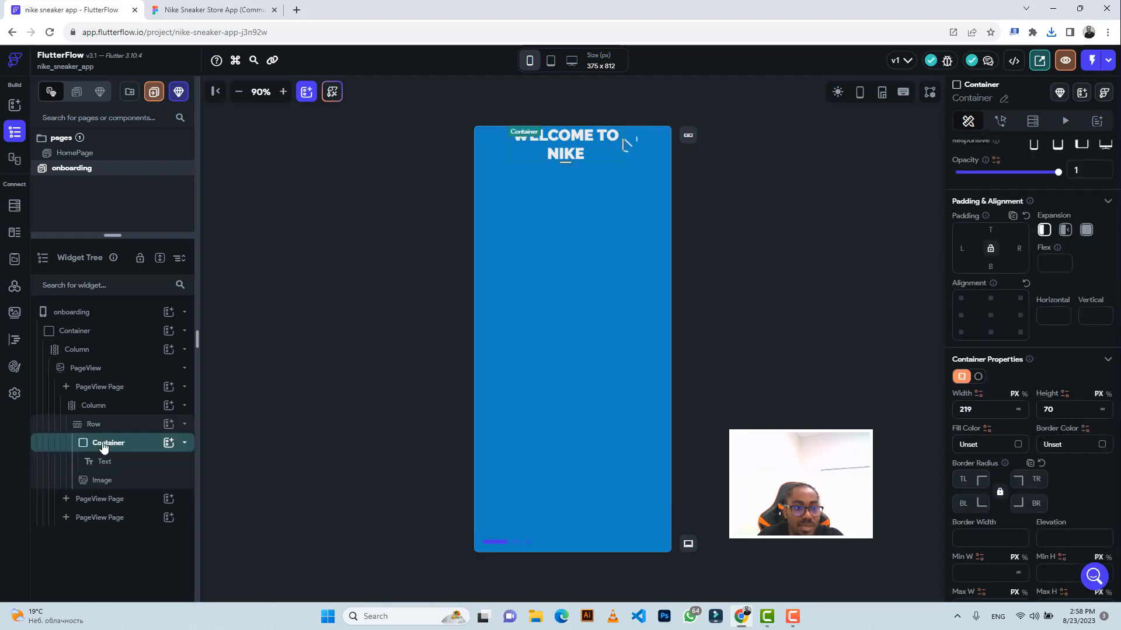
pyautogui.click(103, 448)
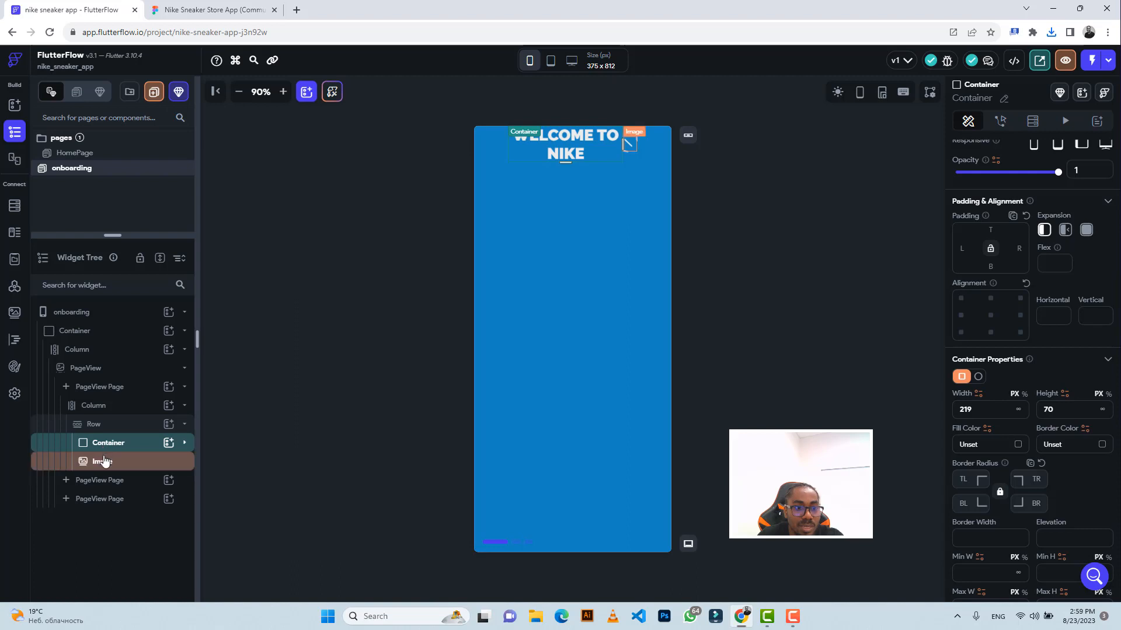
pyautogui.moveTo(106, 450); pyautogui.dragTo(104, 467)
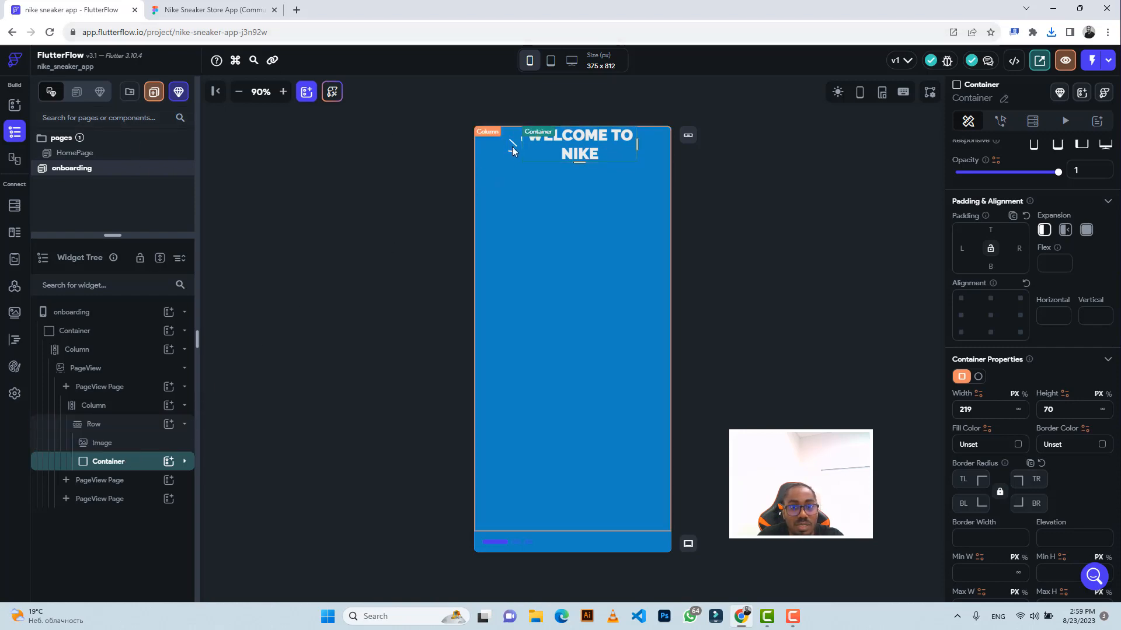
# Step: Examine the vertical positions of the welcome heading and the Highlight_05 graphic on Onboard-1 in Figma, and return to FlutterFlow
pyautogui.click(221, 19)
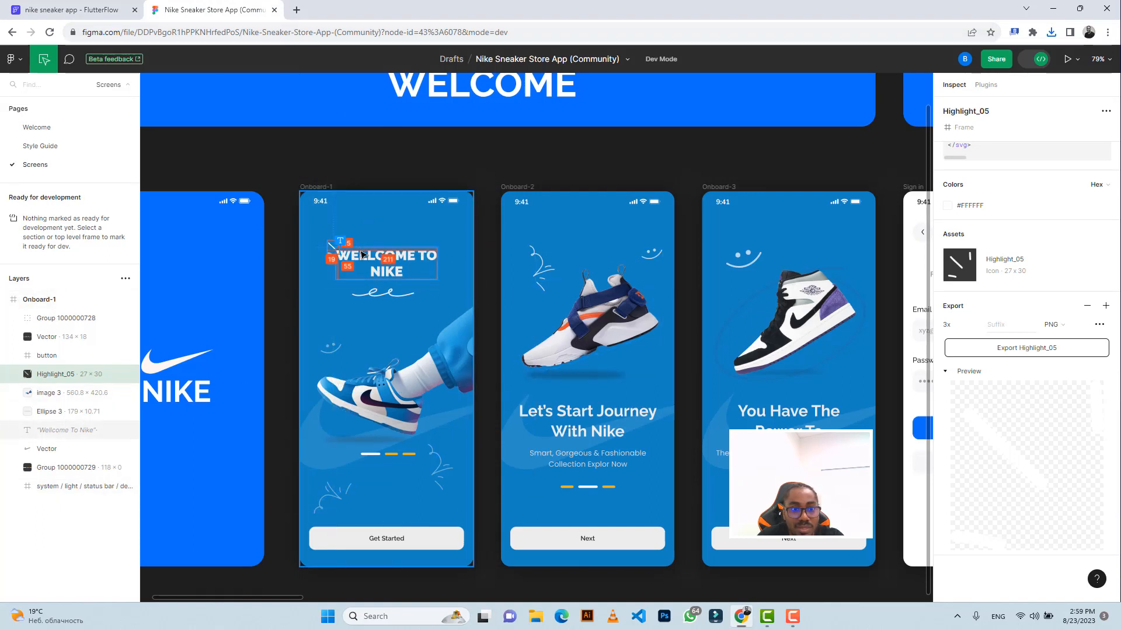
pyautogui.hscroll(-3, 362, 256)
pyautogui.scroll(1, 362, 255)
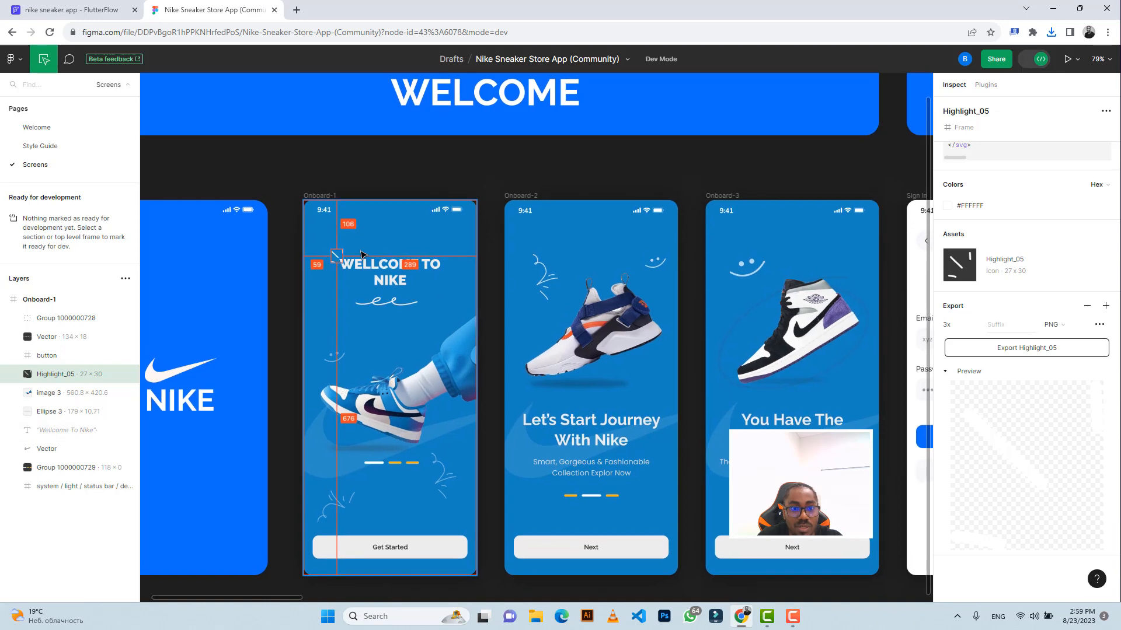
pyautogui.scroll(10, 396, 257)
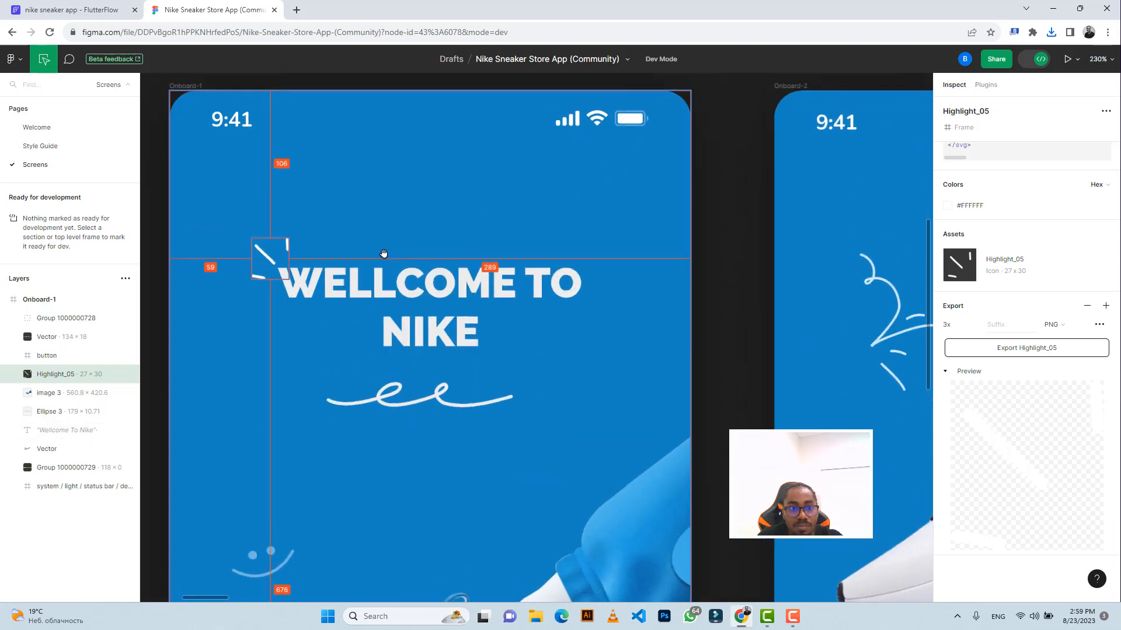
pyautogui.click(298, 282)
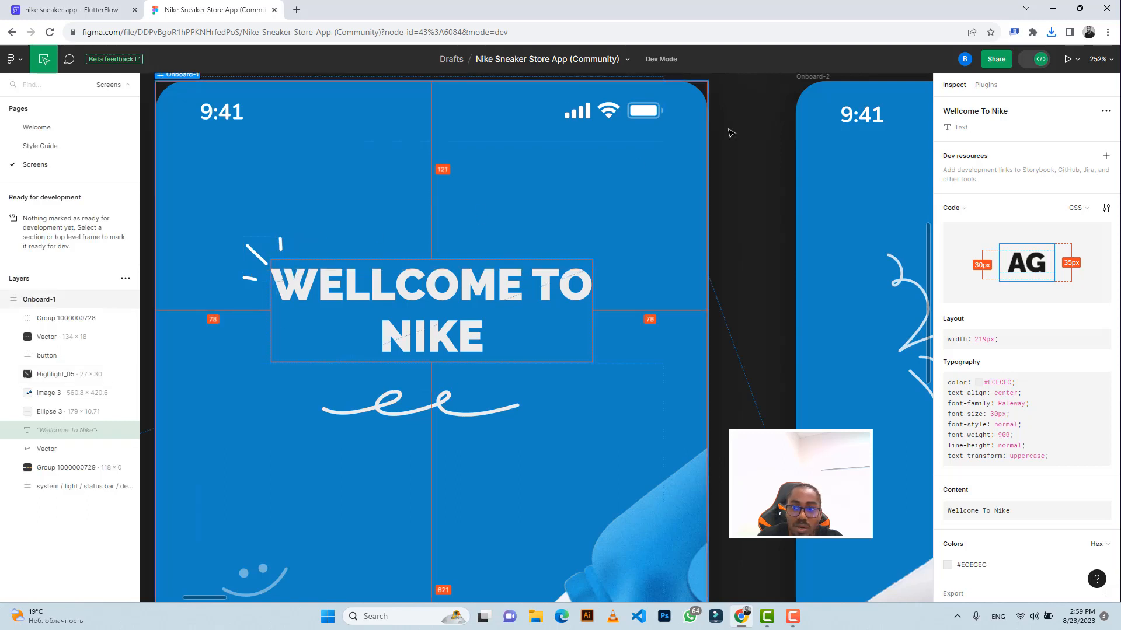
pyautogui.click(1039, 59)
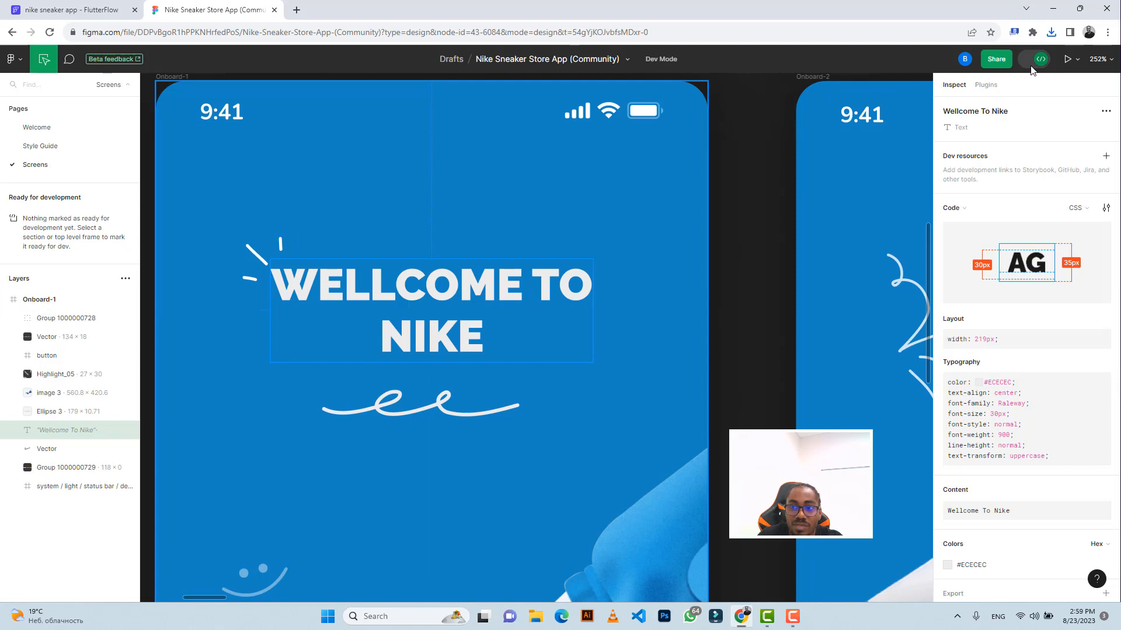
pyautogui.click(280, 244)
pyautogui.press('alt')
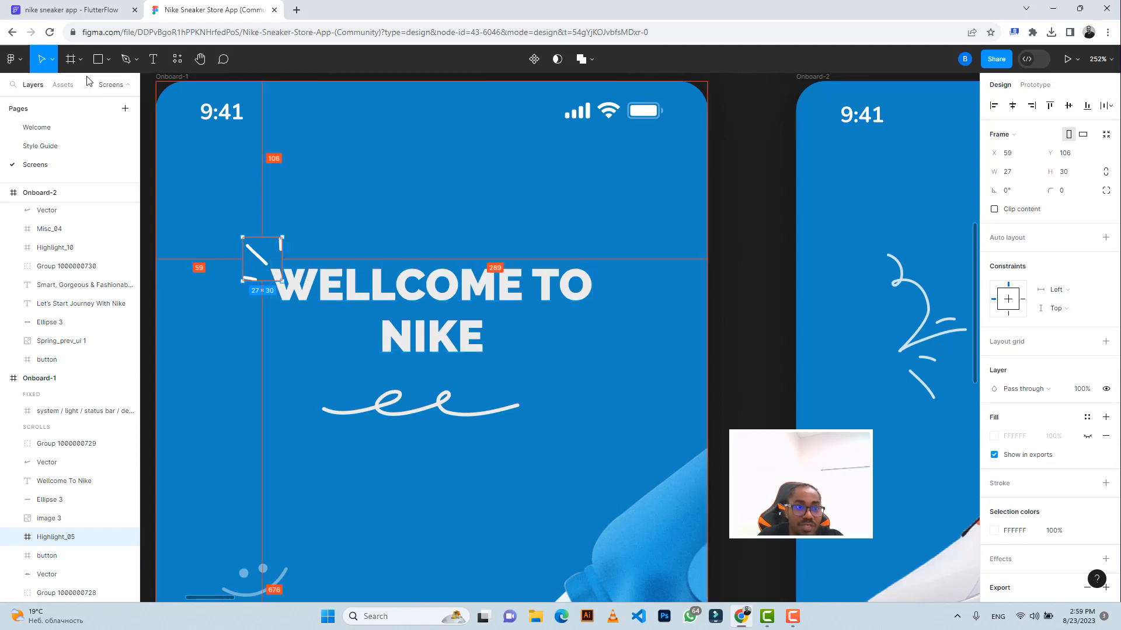
pyautogui.click(77, 11)
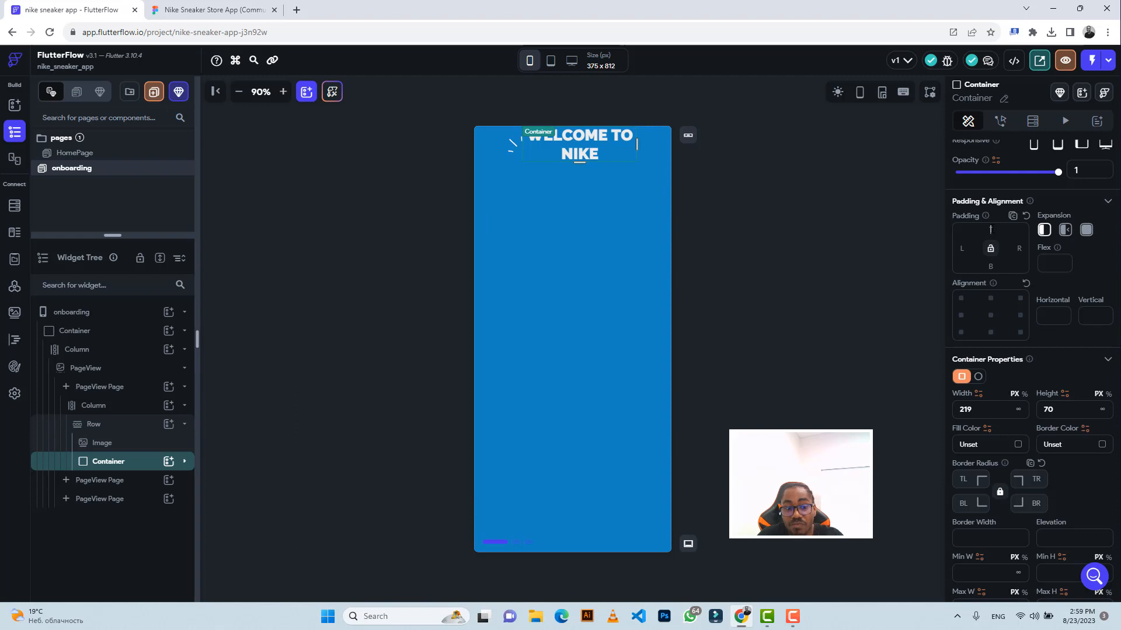
# Step: Try a top padding of 15 and a larger one of 25 on the heading's Container
pyautogui.write('15')
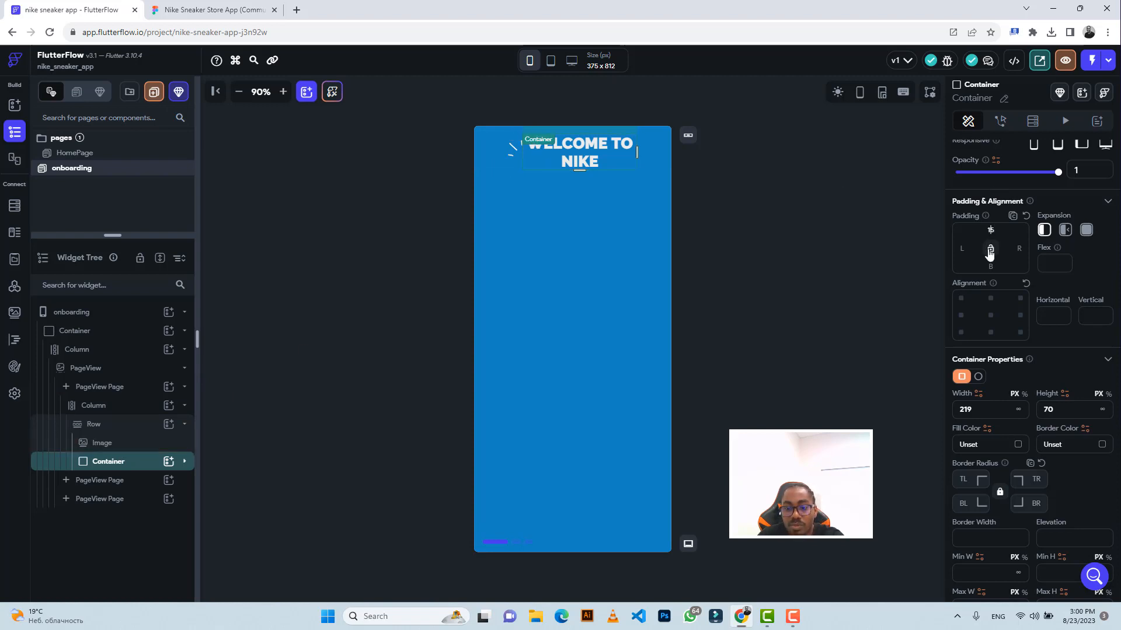
pyautogui.press('Left')
pyautogui.press('BackSpace')
pyautogui.write('2')
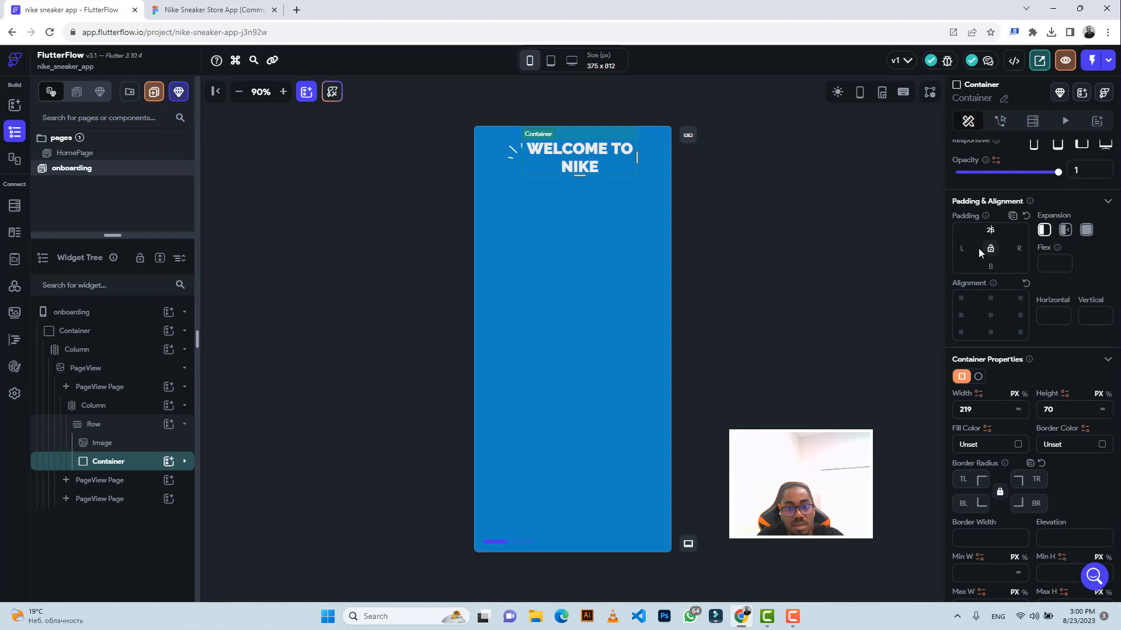
# Step: Set the Row's cross axis alignment to Start and the heading Container's top padding to 15, checking against the Figma design
pyautogui.click(645, 167)
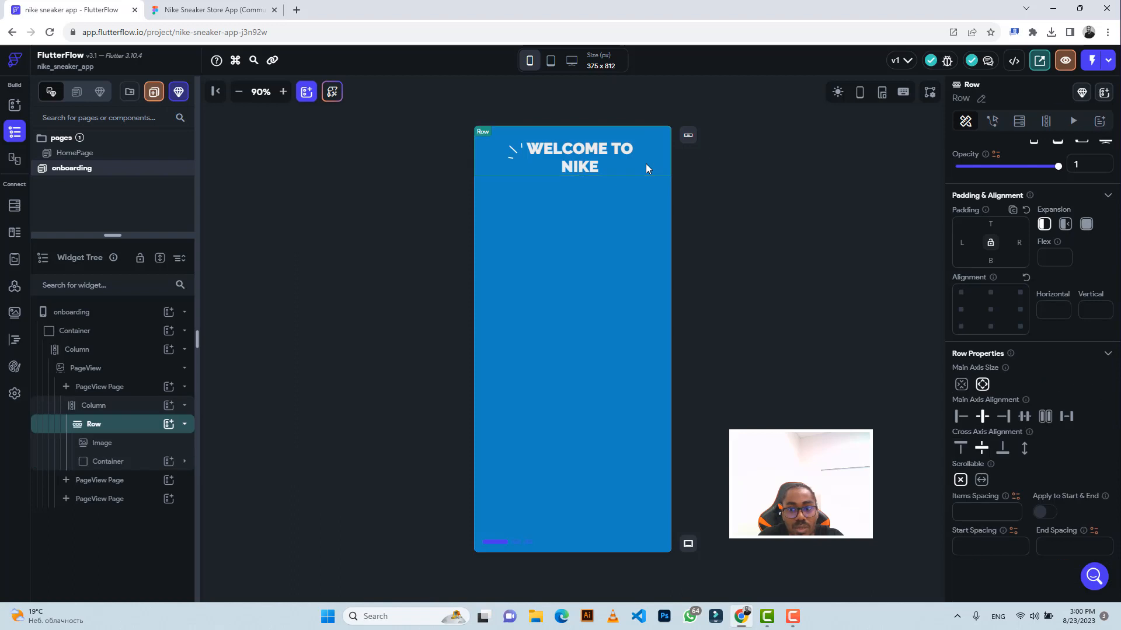
pyautogui.click(960, 448)
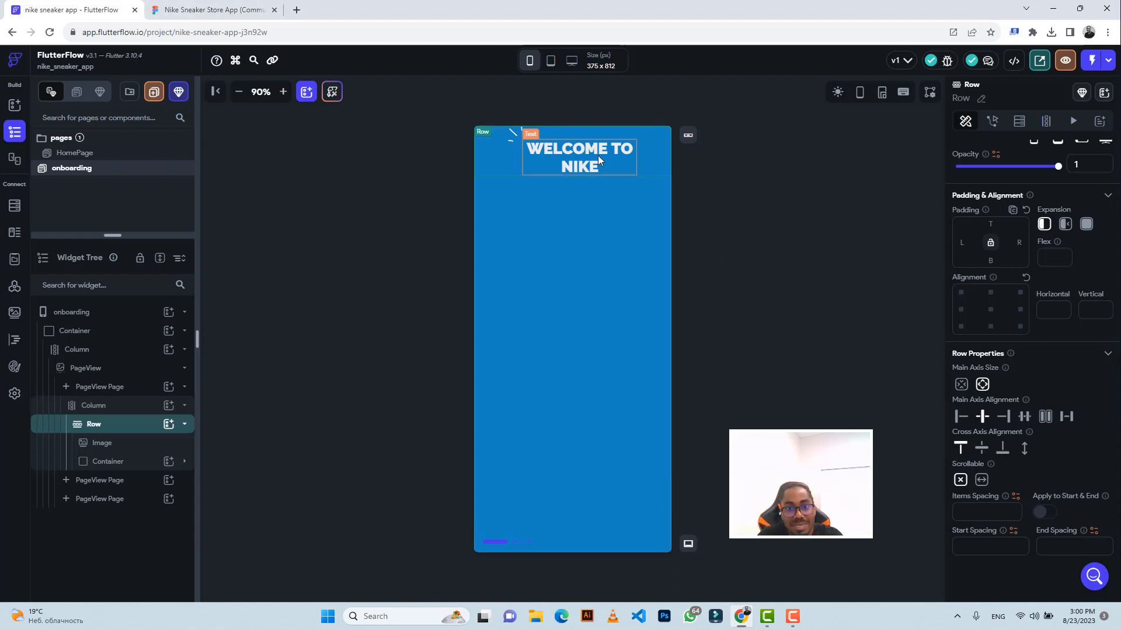
pyautogui.click(108, 464)
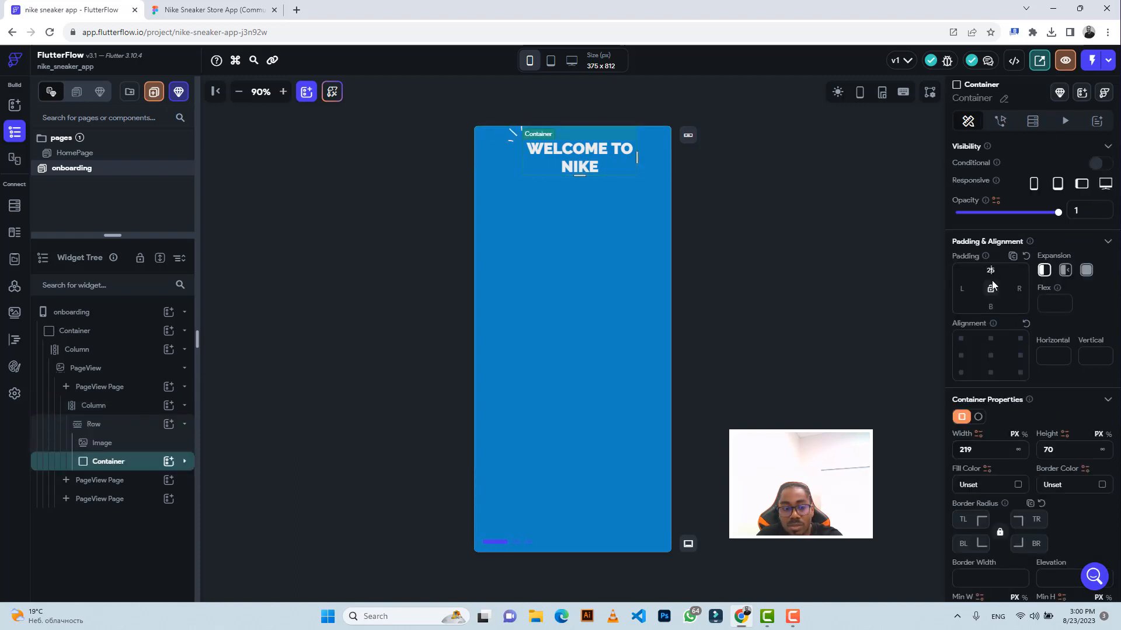
pyautogui.press('BackSpace')
pyautogui.write('1')
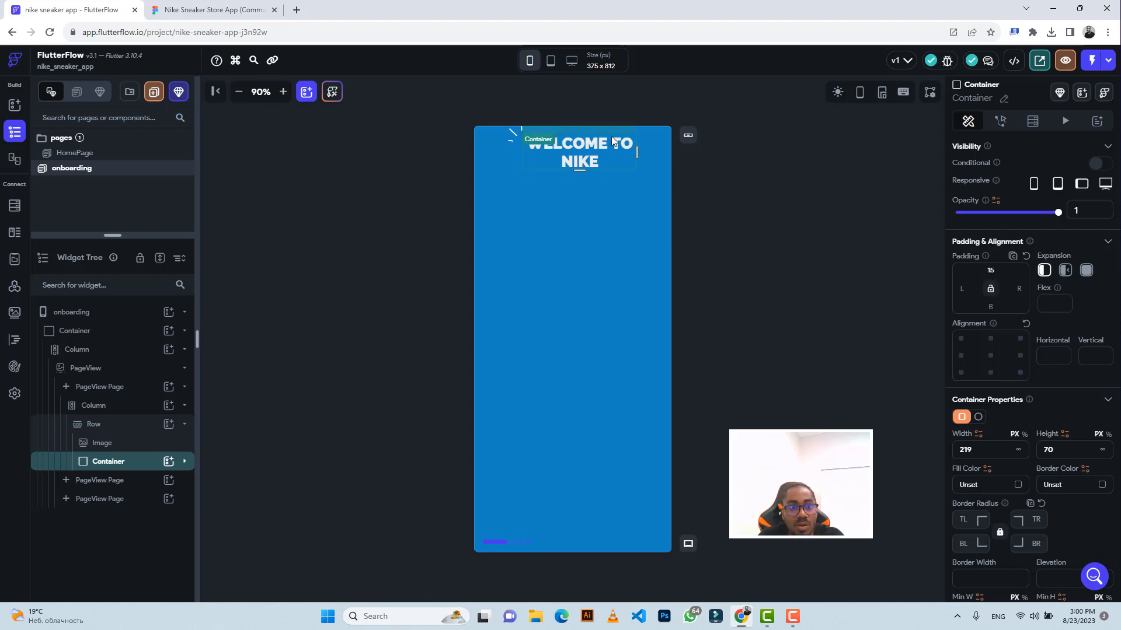
pyautogui.click(211, 9)
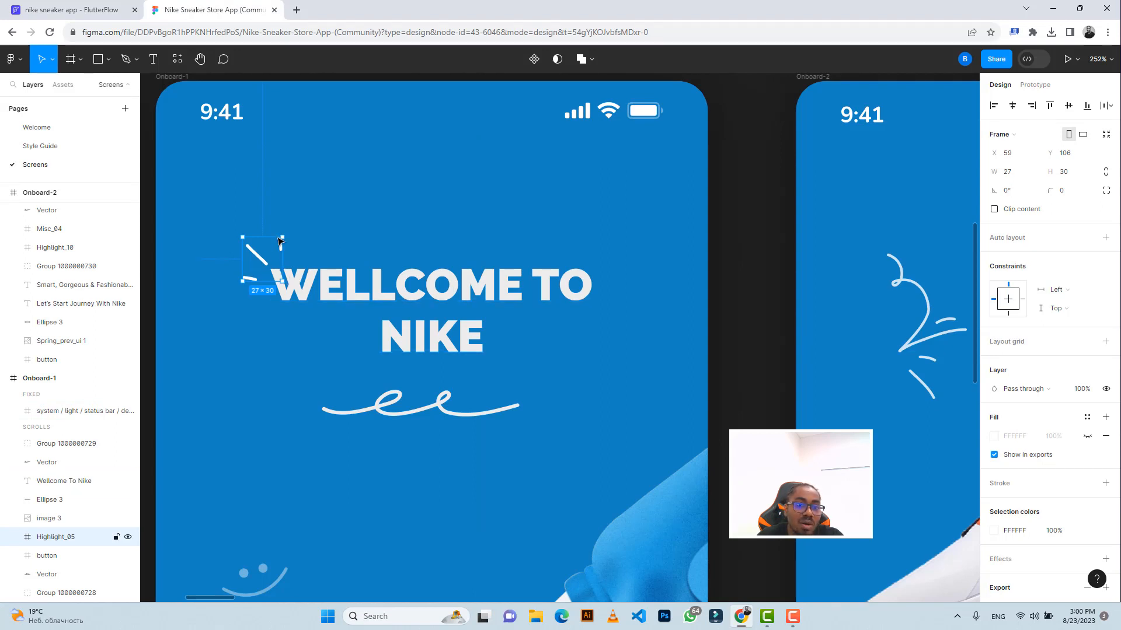
pyautogui.click(94, 9)
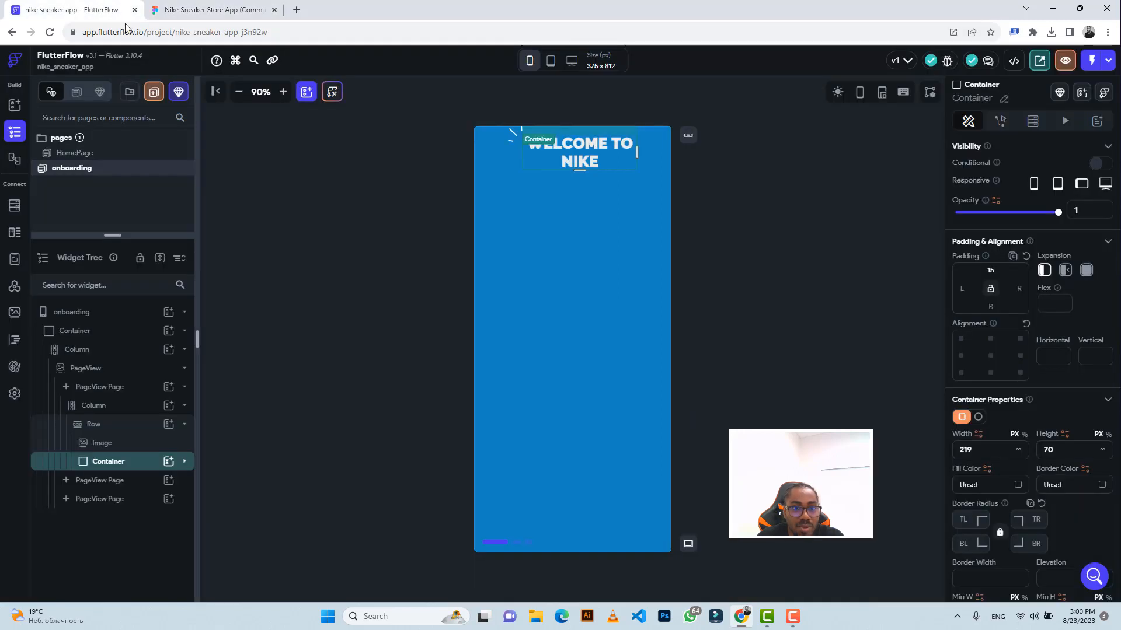
pyautogui.click(754, 168)
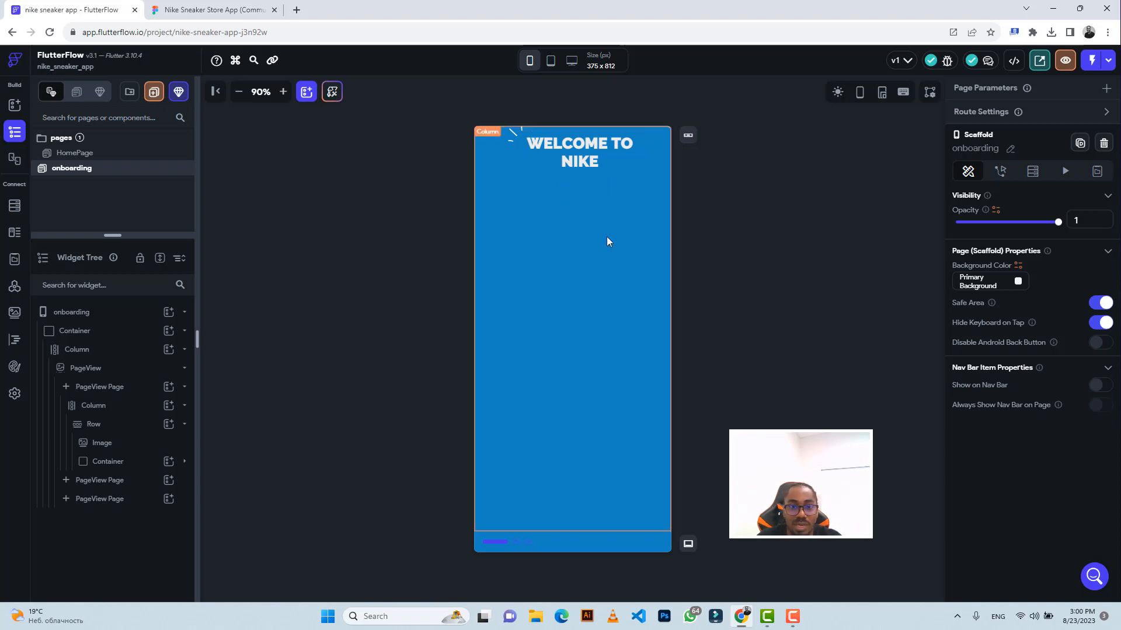
# Step: Inspect the Onboard-1 layers in Figma's Dev Mode to find the one holding the squiggle under the welcome heading
pyautogui.click(193, 11)
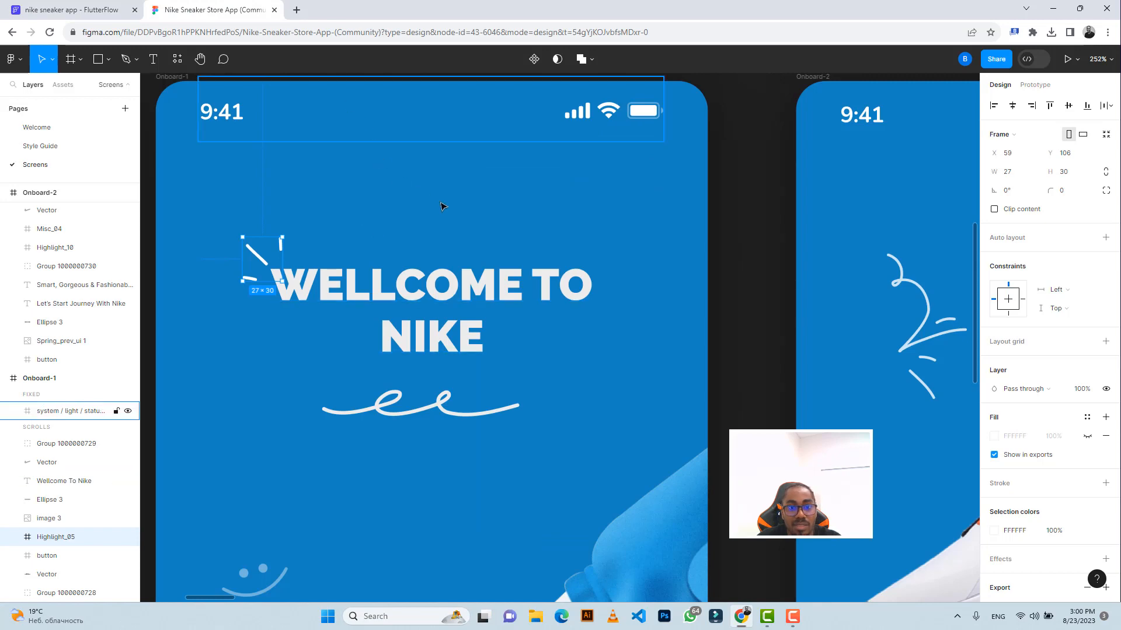
pyautogui.scroll(-5, 466, 220)
pyautogui.scroll(-1, 466, 218)
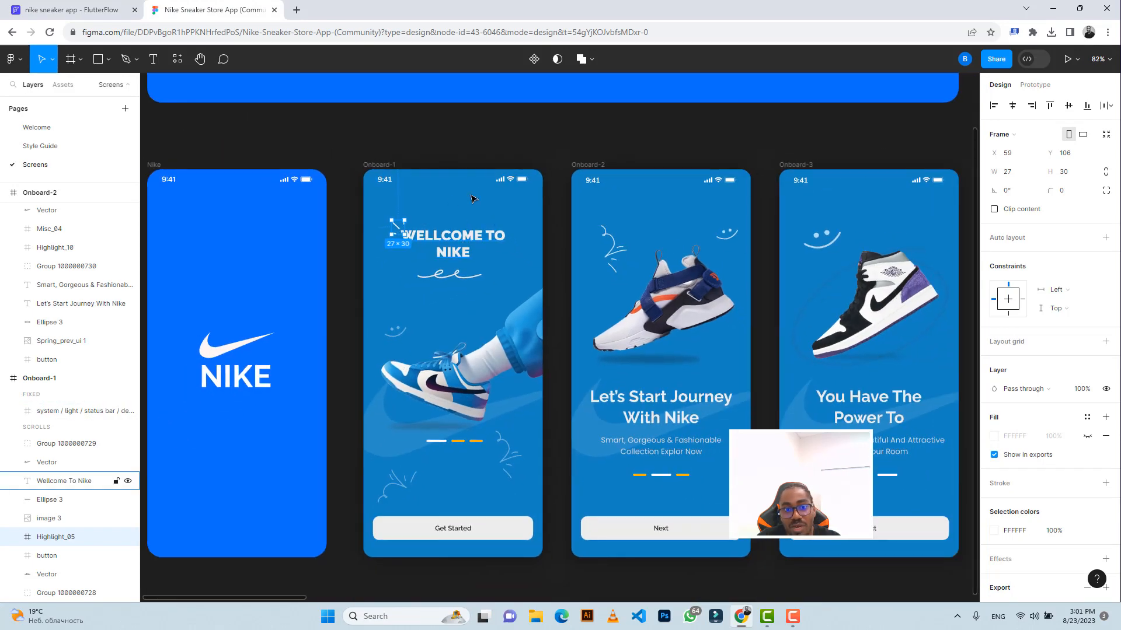
pyautogui.click(457, 142)
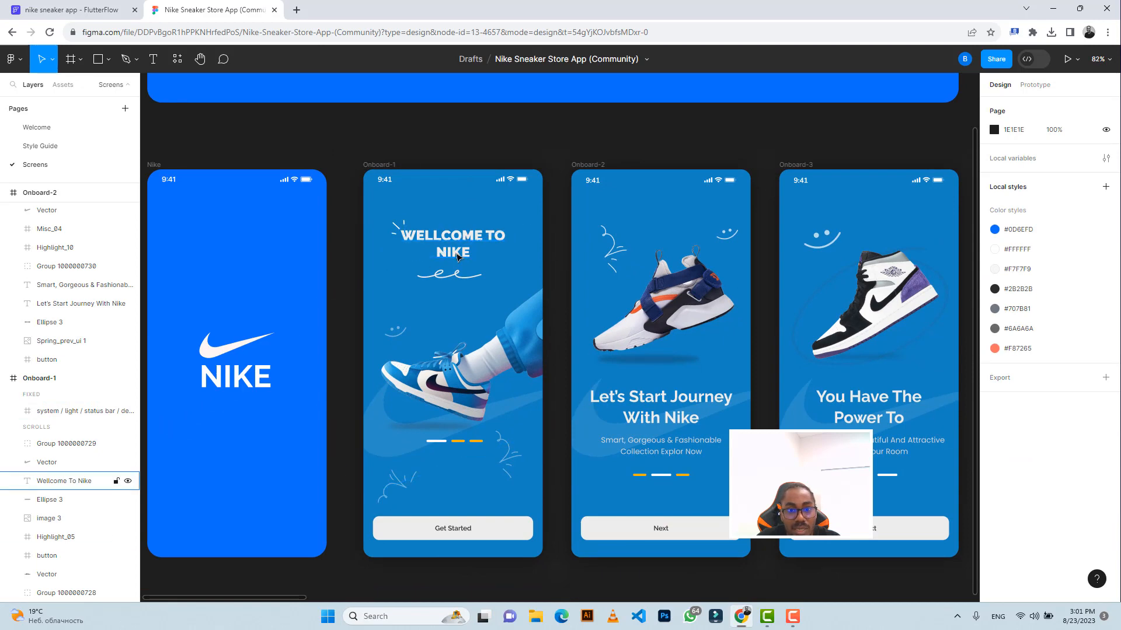
pyautogui.click(455, 278)
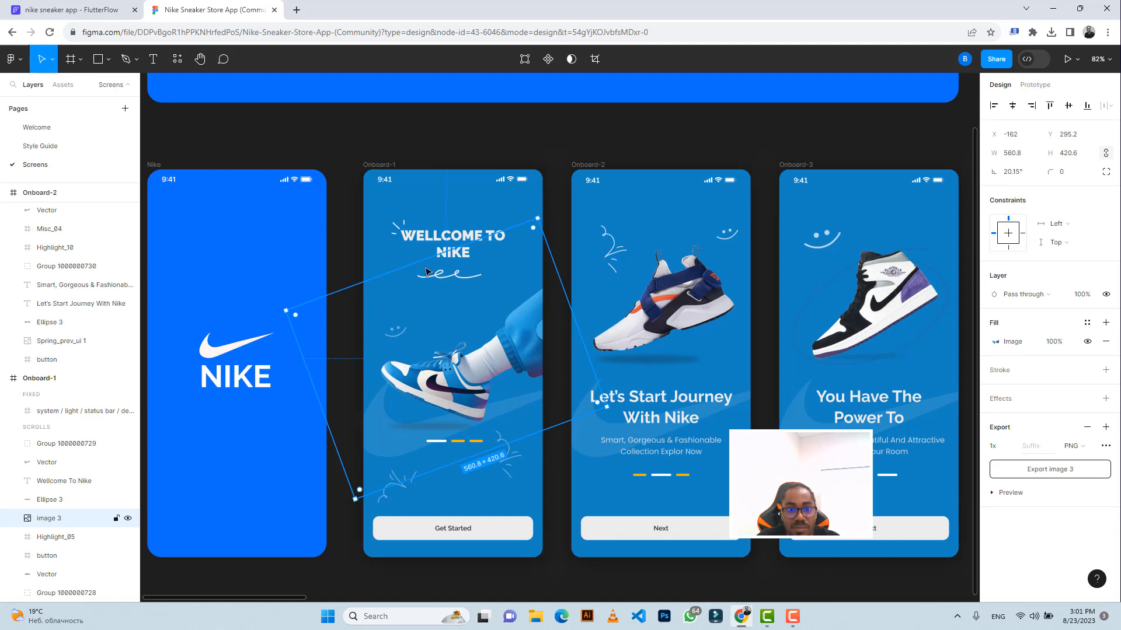
pyautogui.click(1038, 61)
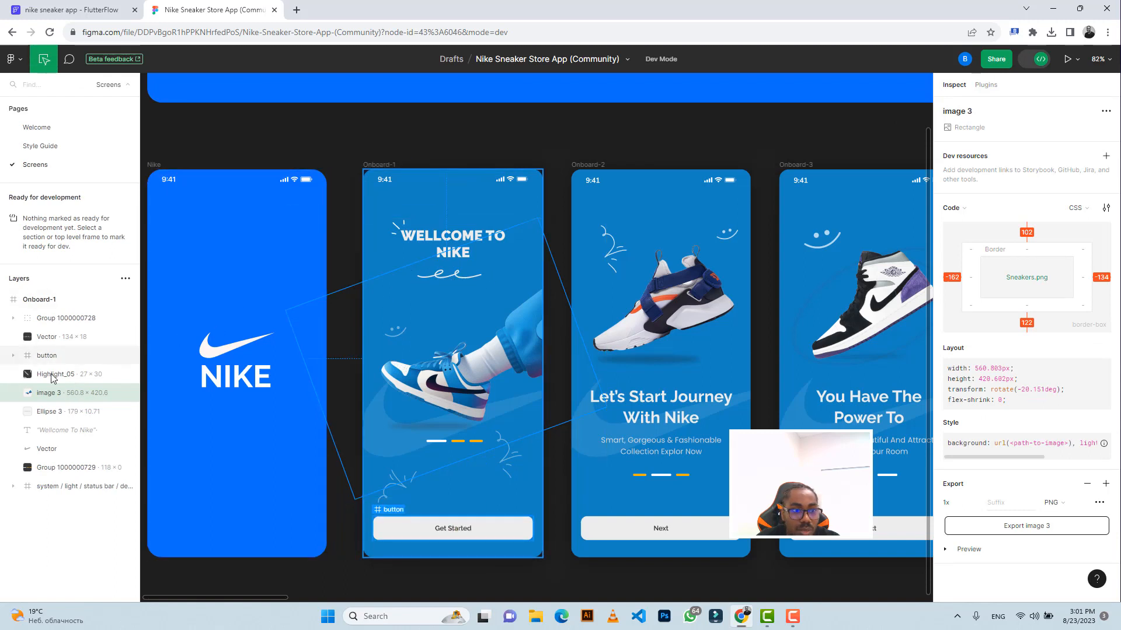
pyautogui.click(51, 414)
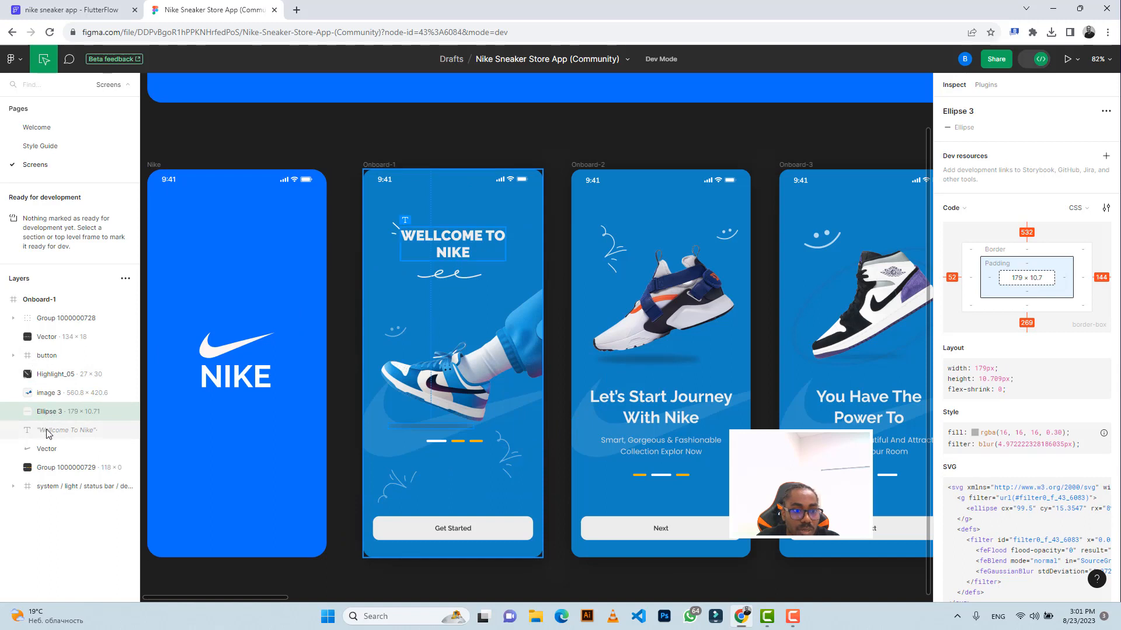
pyautogui.click(48, 431)
pyautogui.click(54, 450)
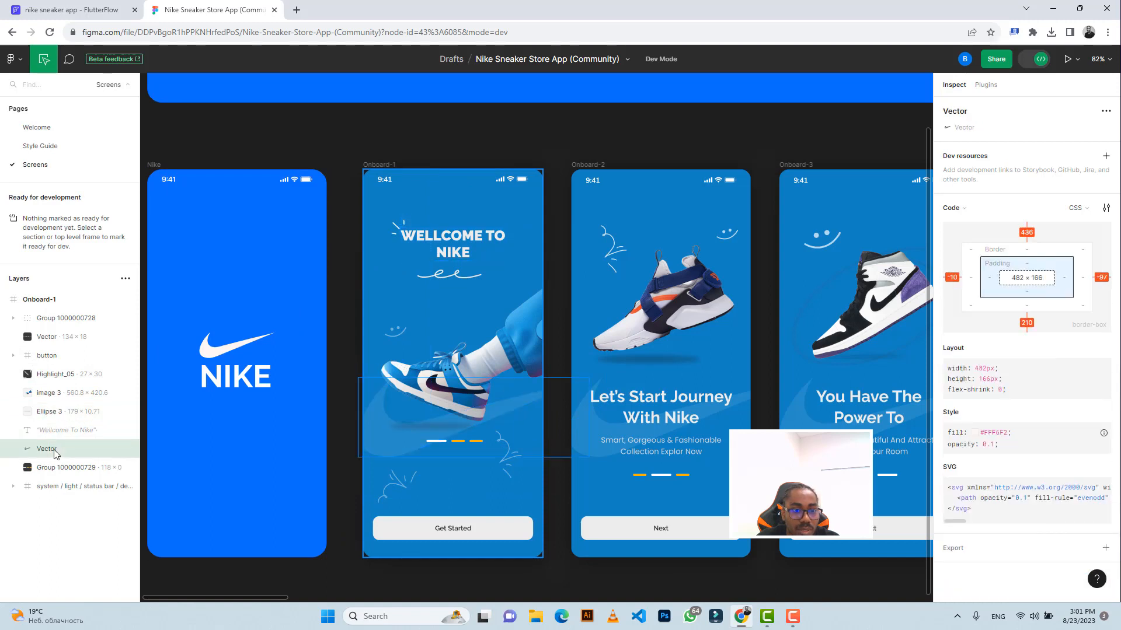
pyautogui.click(53, 469)
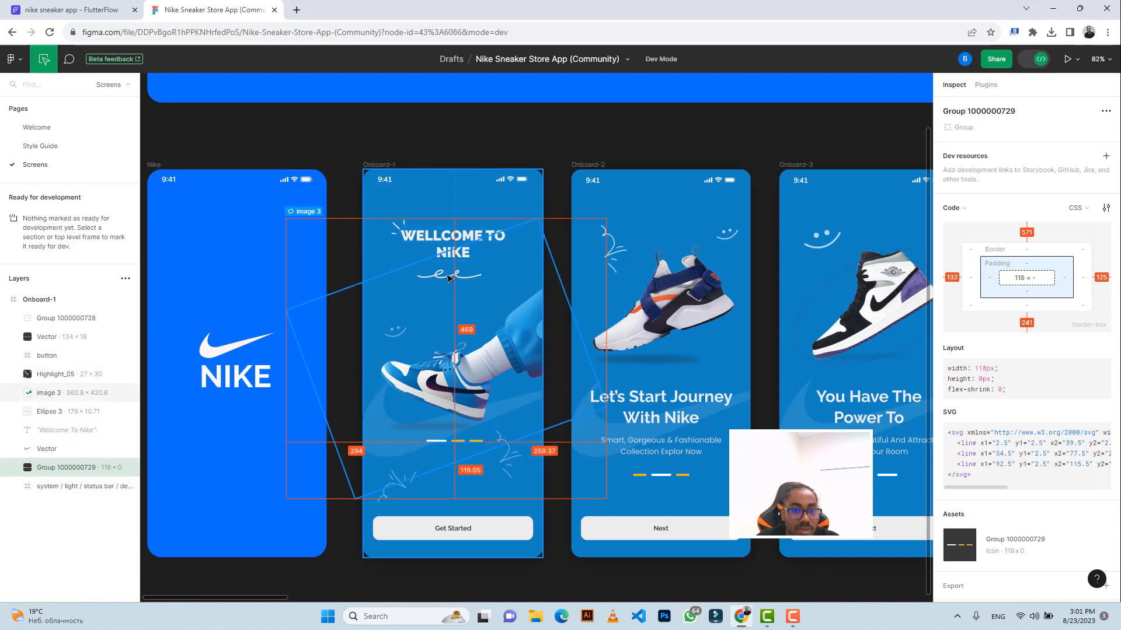
# Step: Preview the export of the image 3 layer to check which artwork it contains
pyautogui.click(53, 396)
pyautogui.scroll(-2, 963, 490)
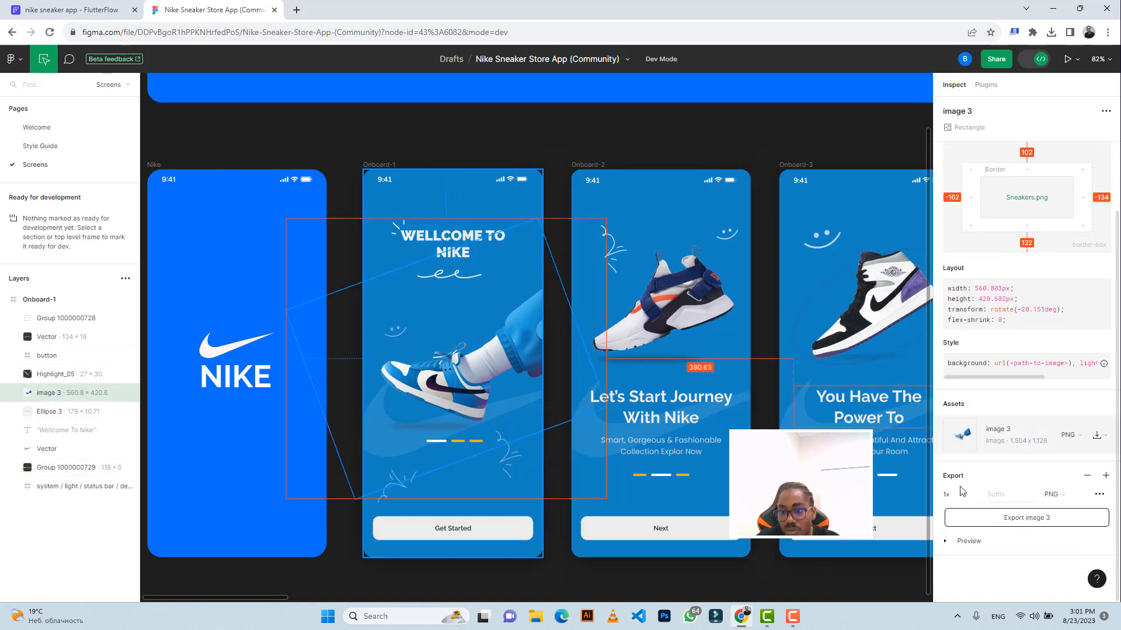
pyautogui.click(966, 541)
pyautogui.scroll(-3, 992, 514)
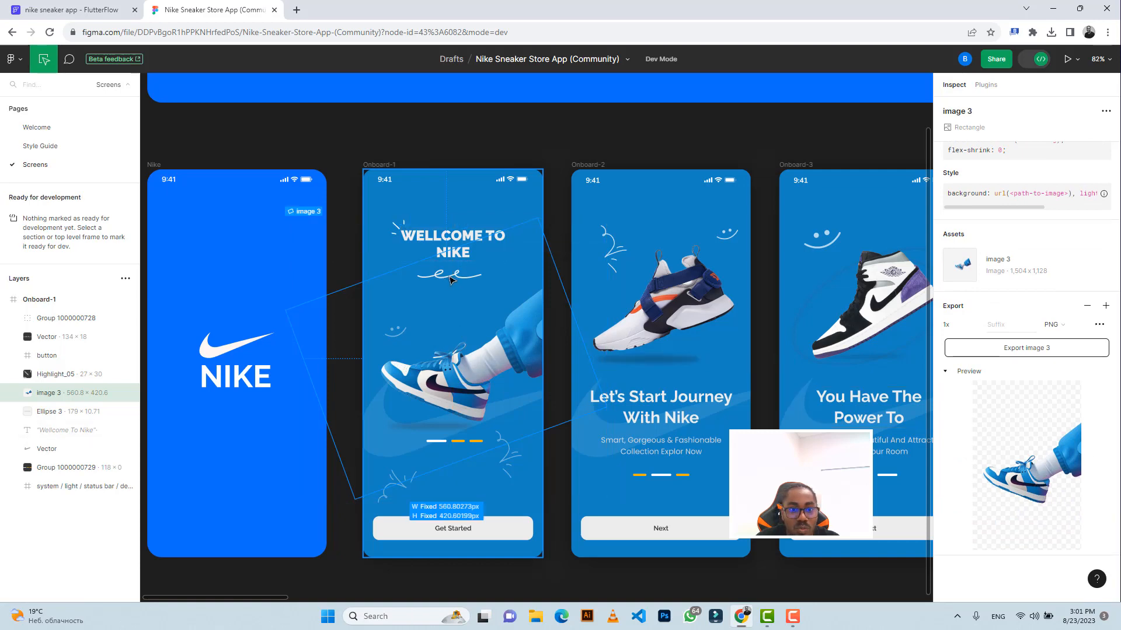
pyautogui.moveTo(463, 377)
pyautogui.mouseDown()
pyautogui.moveTo(460, 363)
pyautogui.moveTo(454, 370)
pyautogui.mouseUp()
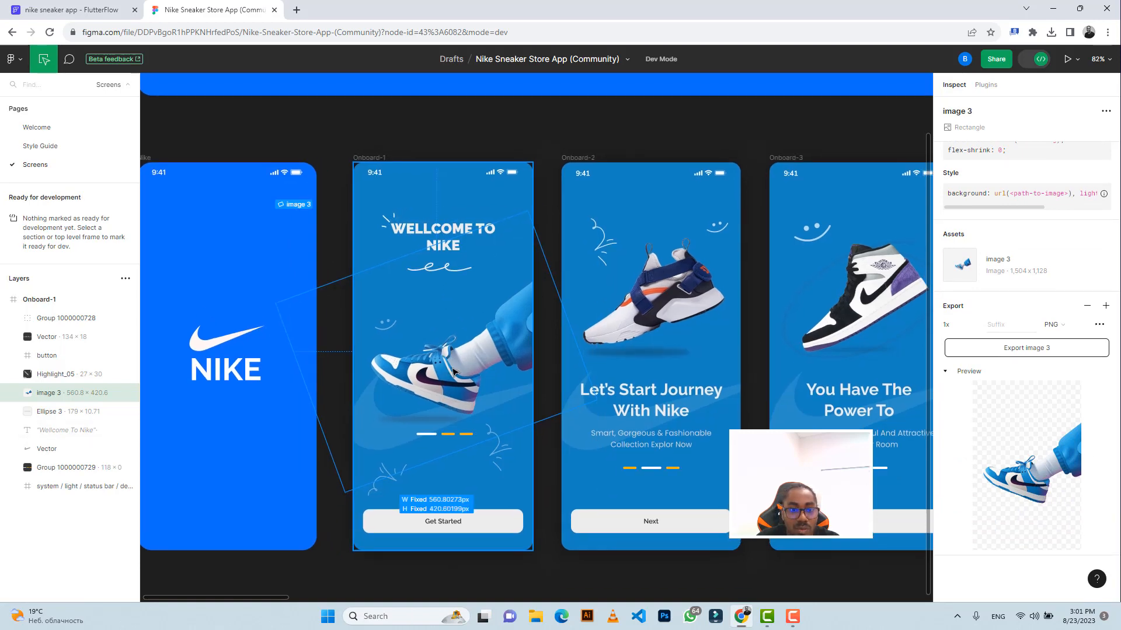
pyautogui.click(13, 318)
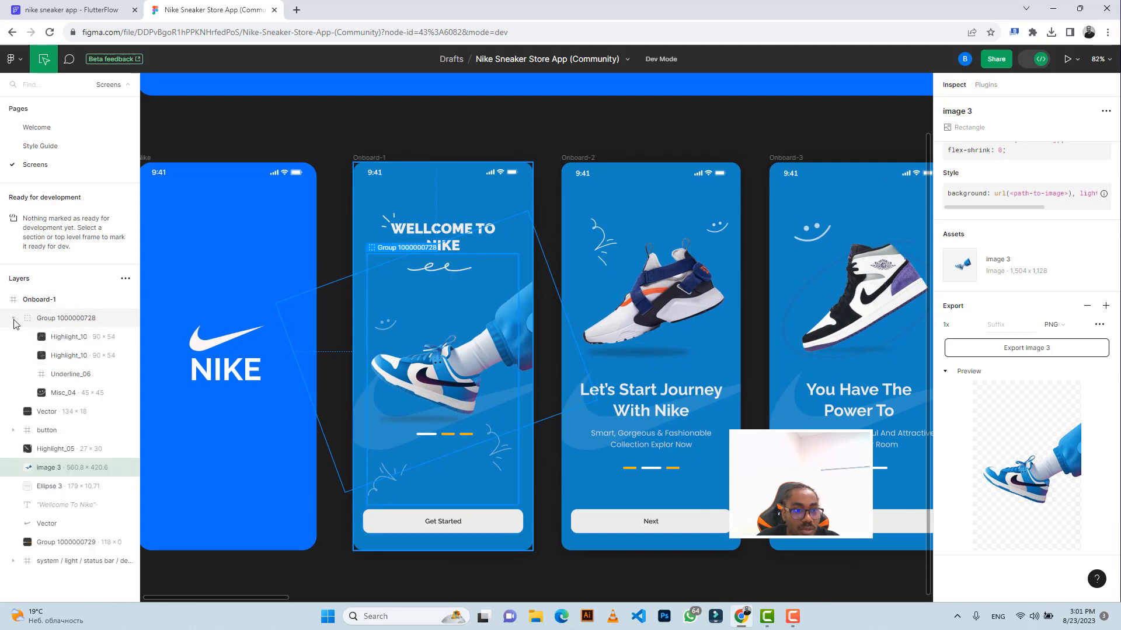
pyautogui.click(64, 342)
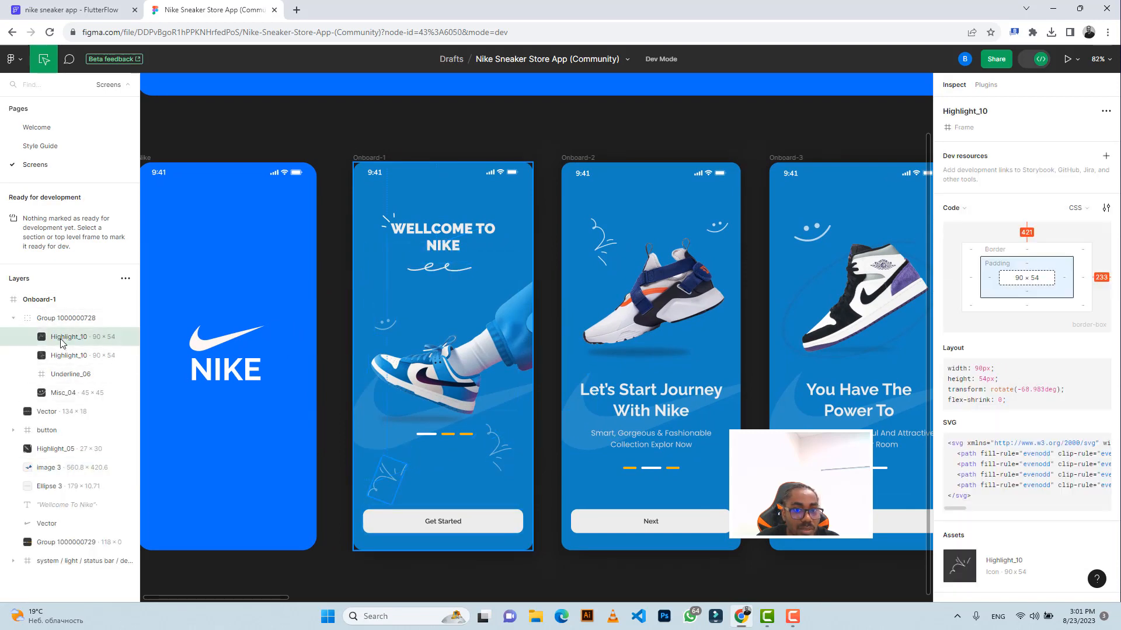
pyautogui.click(61, 357)
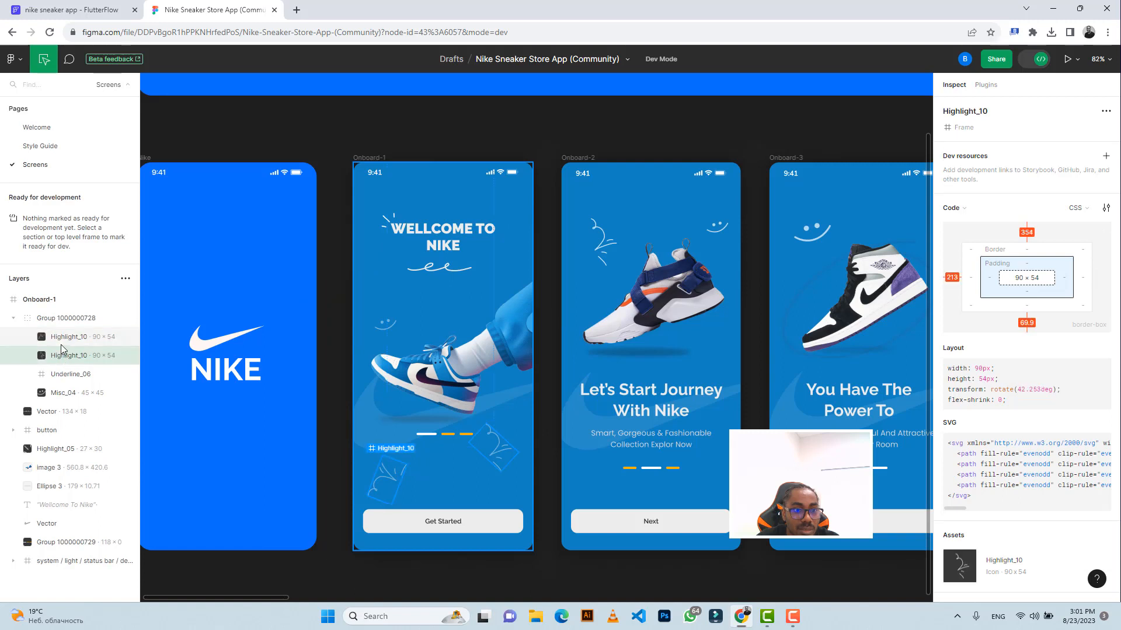
pyautogui.click(62, 343)
pyautogui.click(63, 373)
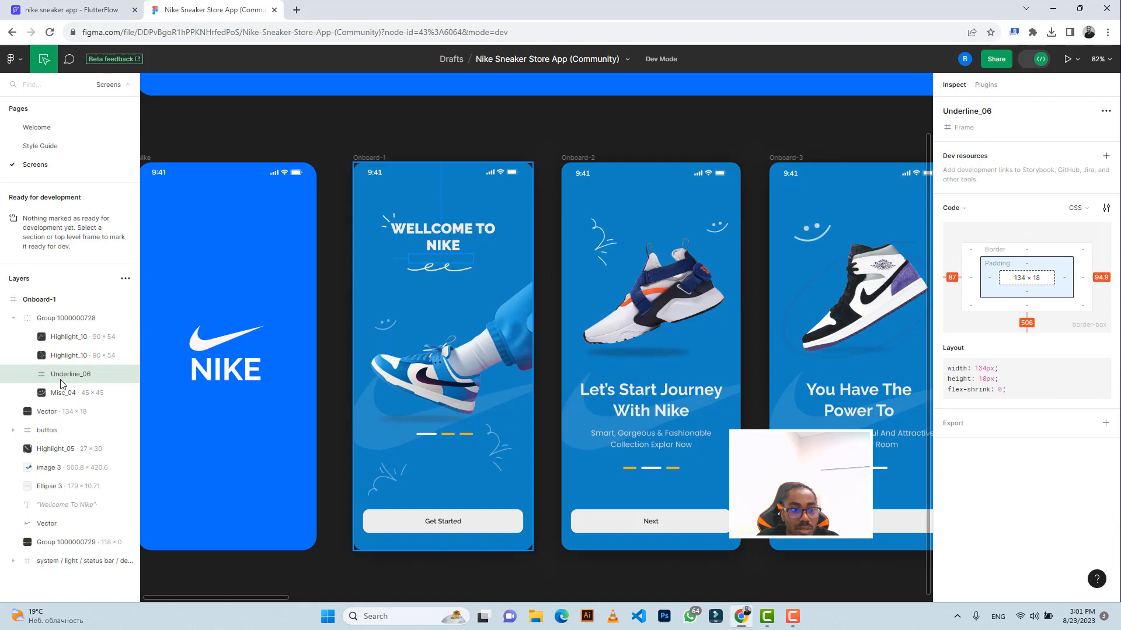
pyautogui.click(62, 392)
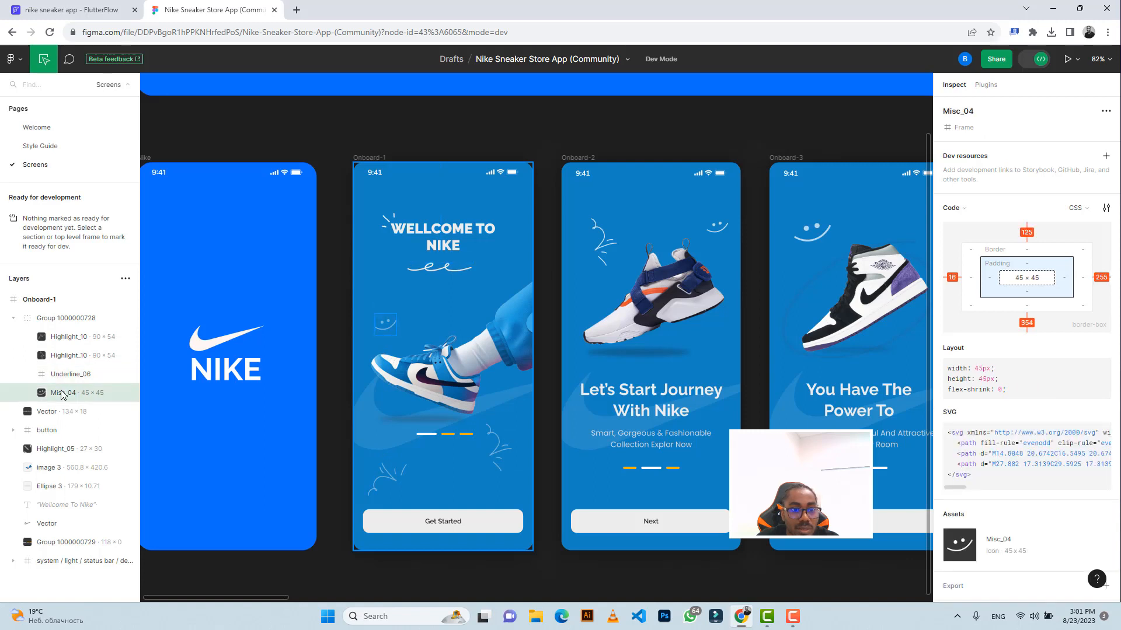
# Step: Export the 134 × 18 Vector layer under the welcome heading as a PNG at 3x
pyautogui.click(64, 412)
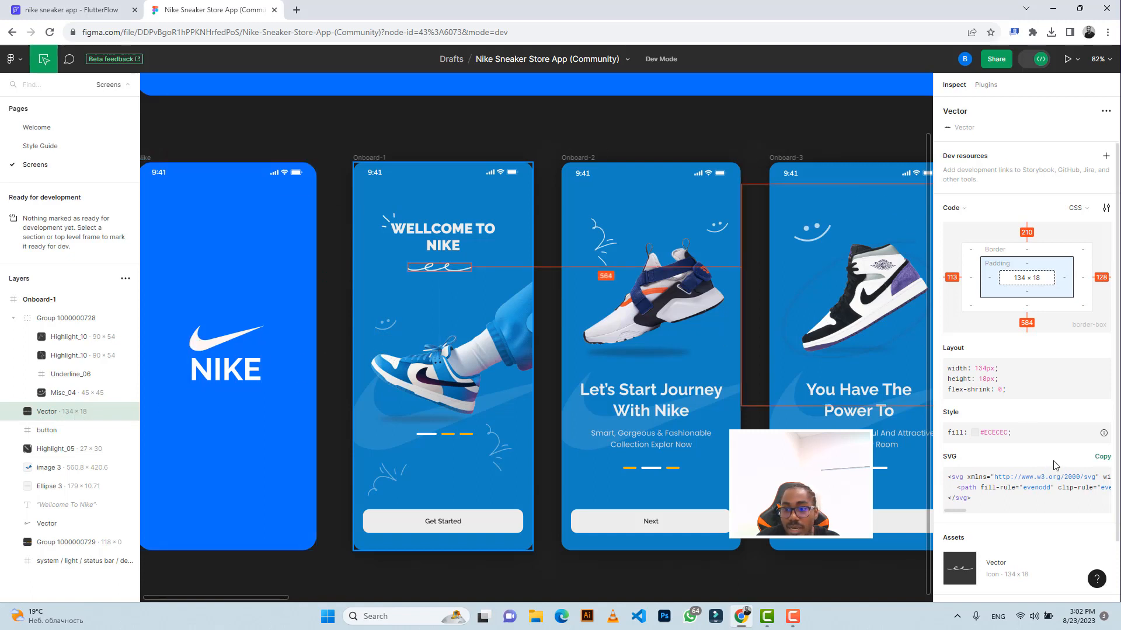
pyautogui.scroll(-1, 957, 526)
pyautogui.click(951, 540)
pyautogui.scroll(-1, 969, 502)
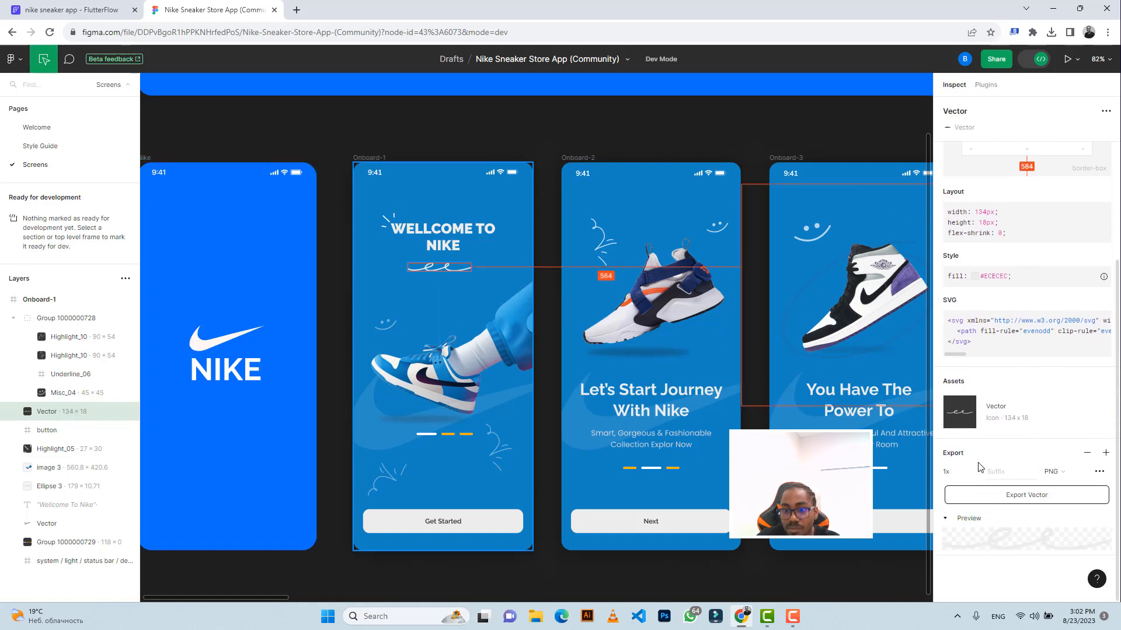
pyautogui.click(975, 475)
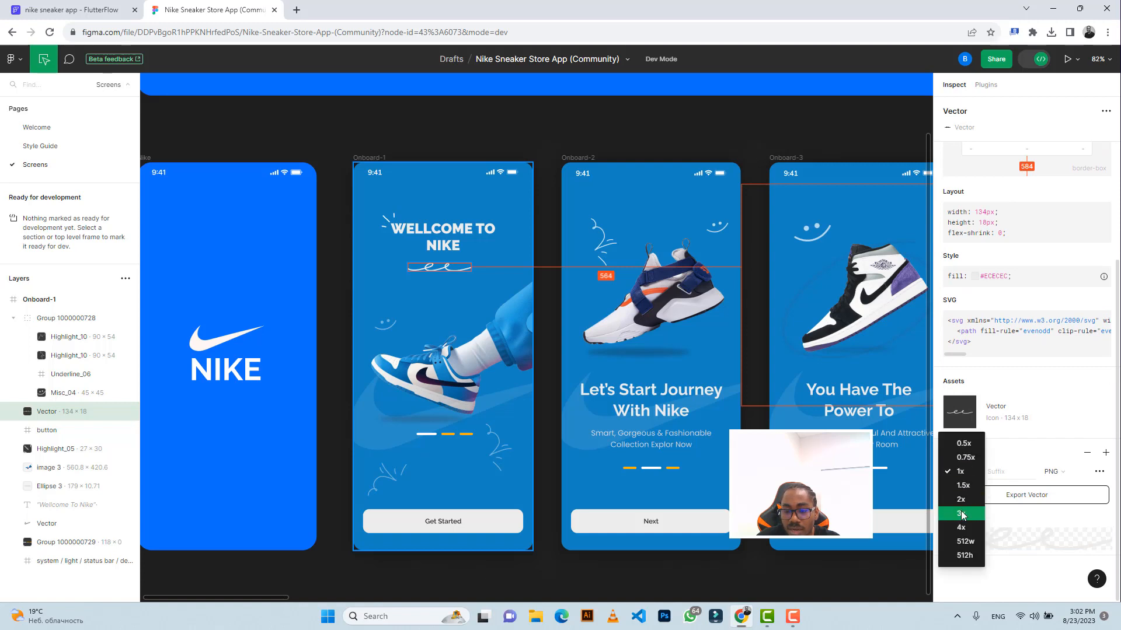
pyautogui.click(961, 511)
pyautogui.click(1016, 496)
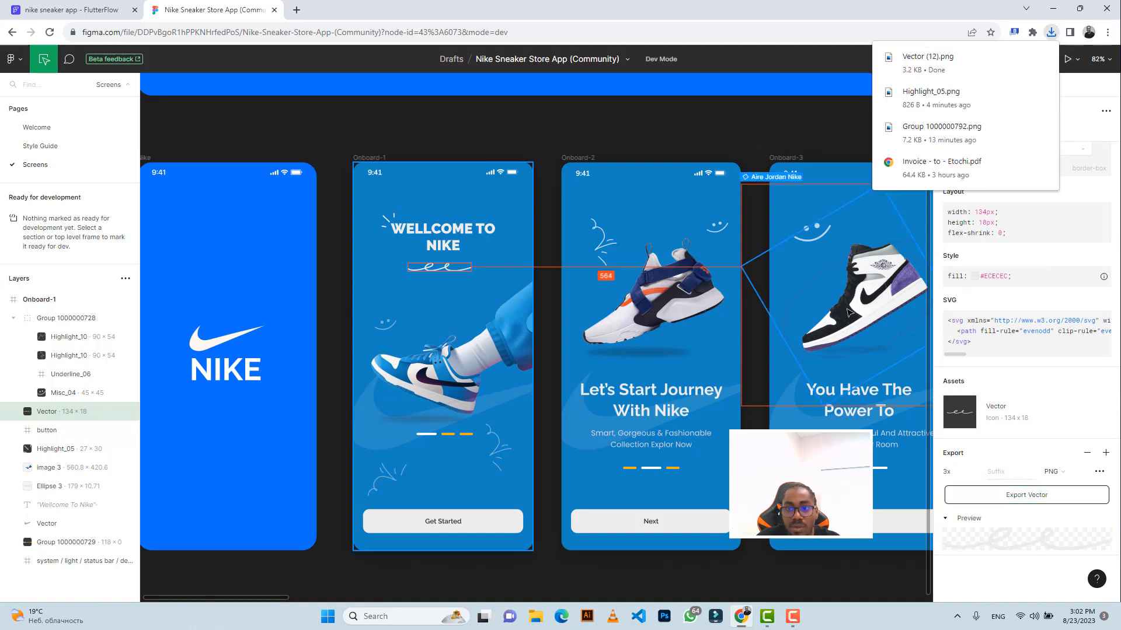
# Step: Reselect the exported squiggle's Vector layer to read its width and height
pyautogui.click(457, 266)
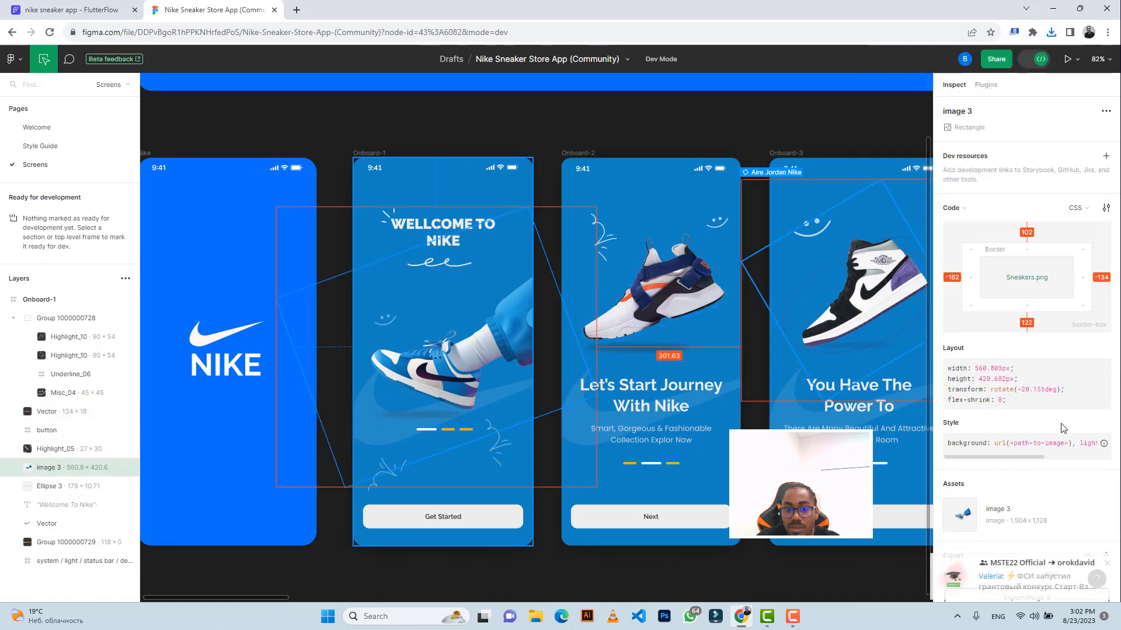
pyautogui.click(1106, 564)
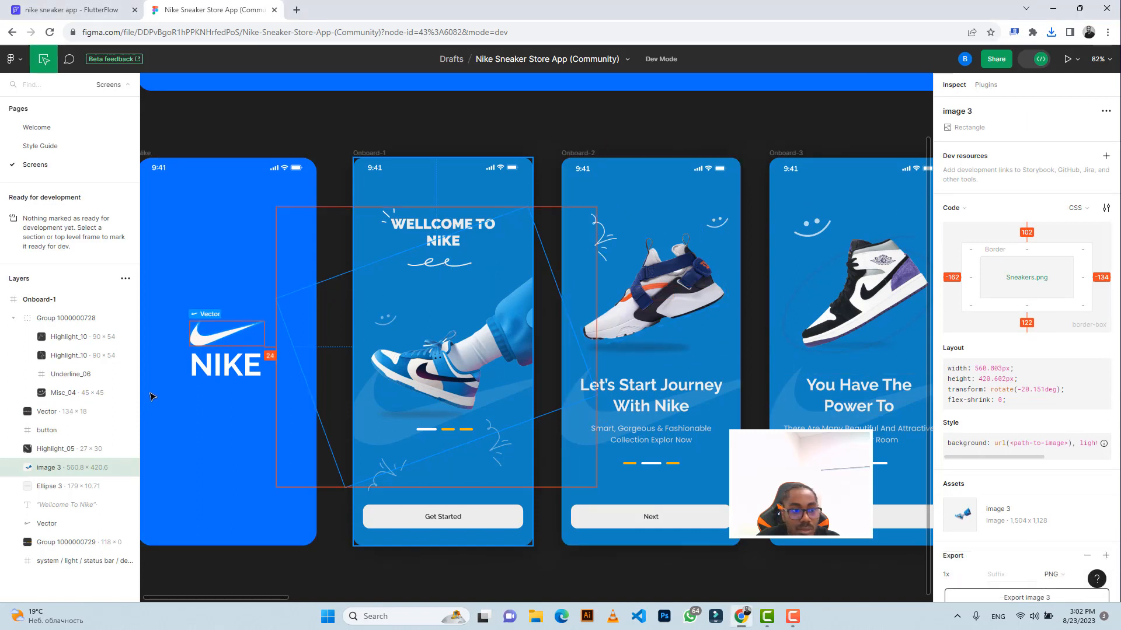
pyautogui.click(73, 395)
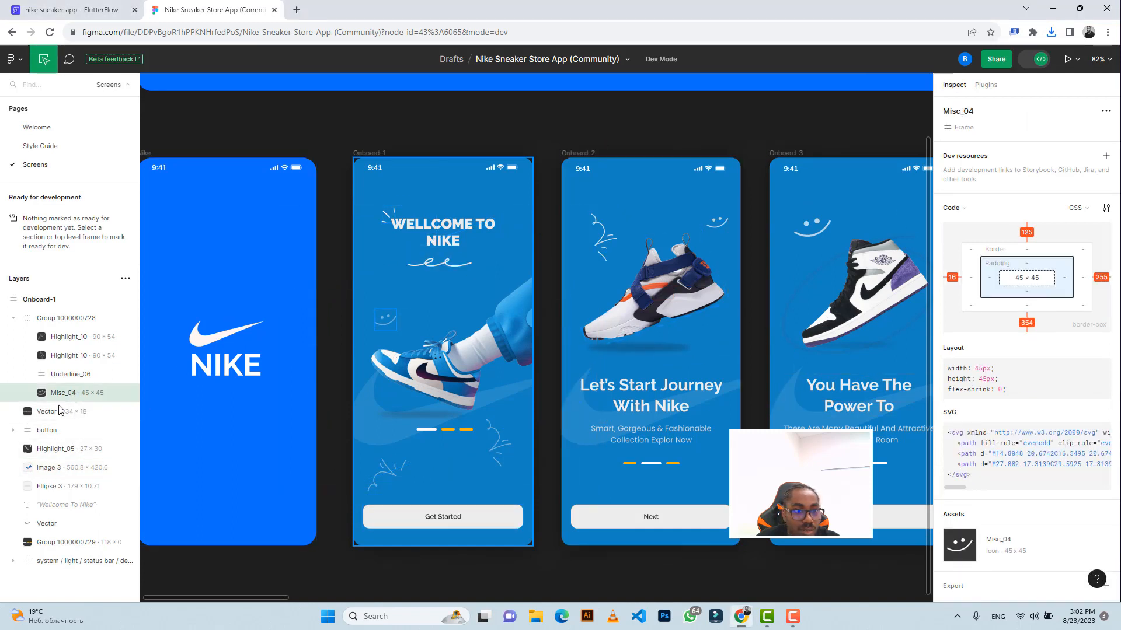
pyautogui.click(58, 412)
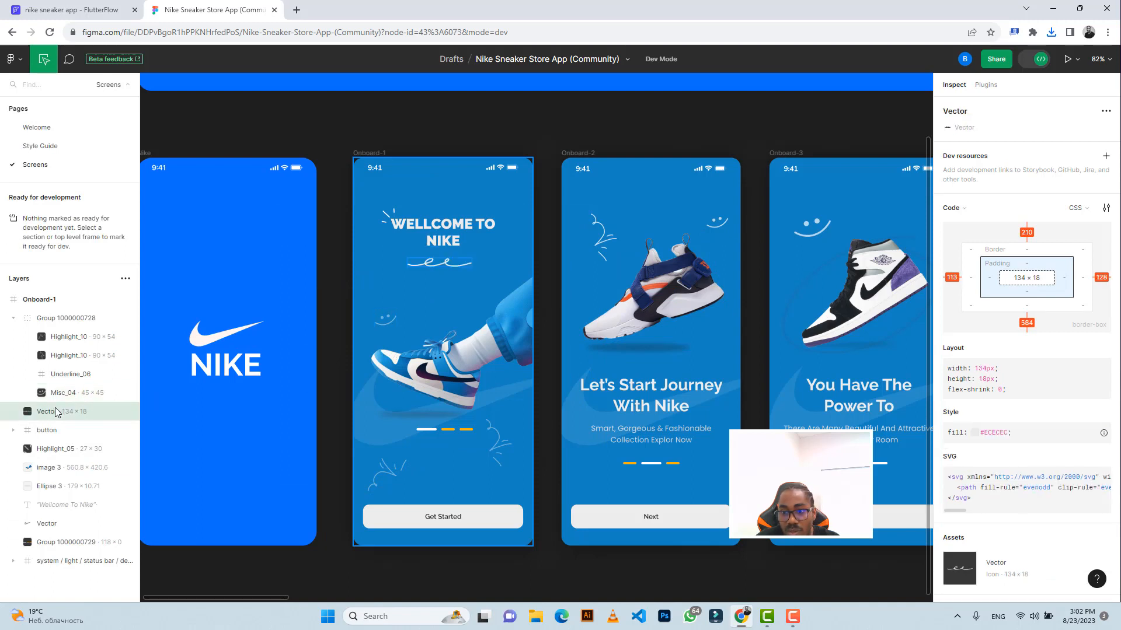
# Step: In FlutterFlow, add a second Row to the first onboarding page's Column and place an Image widget inside it
pyautogui.click(88, 10)
pyautogui.click(561, 226)
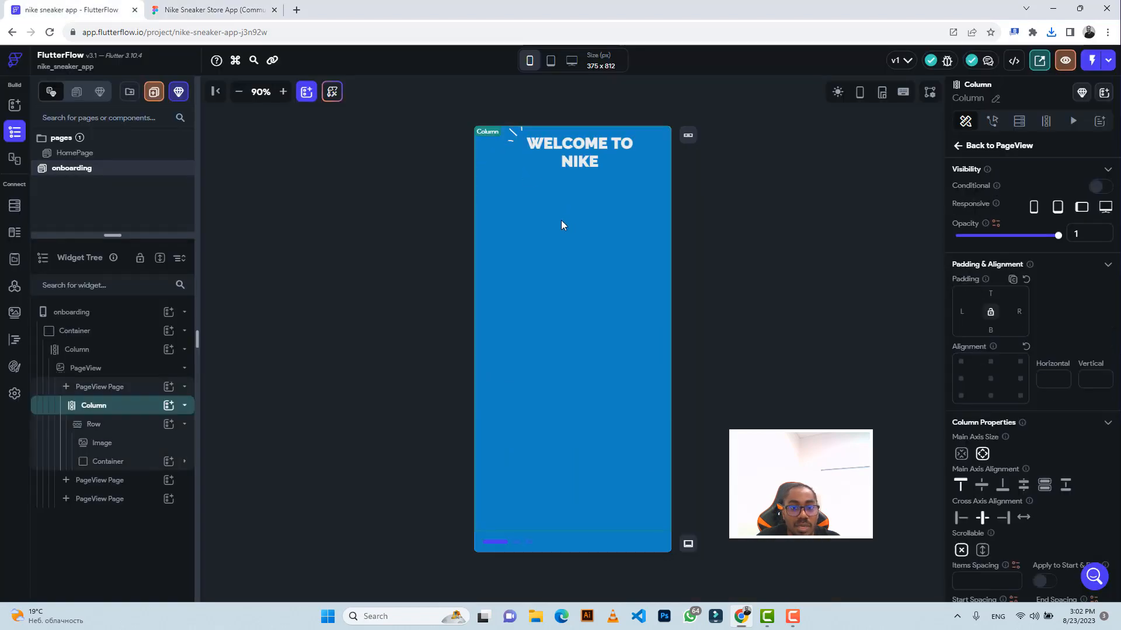
pyautogui.click(168, 405)
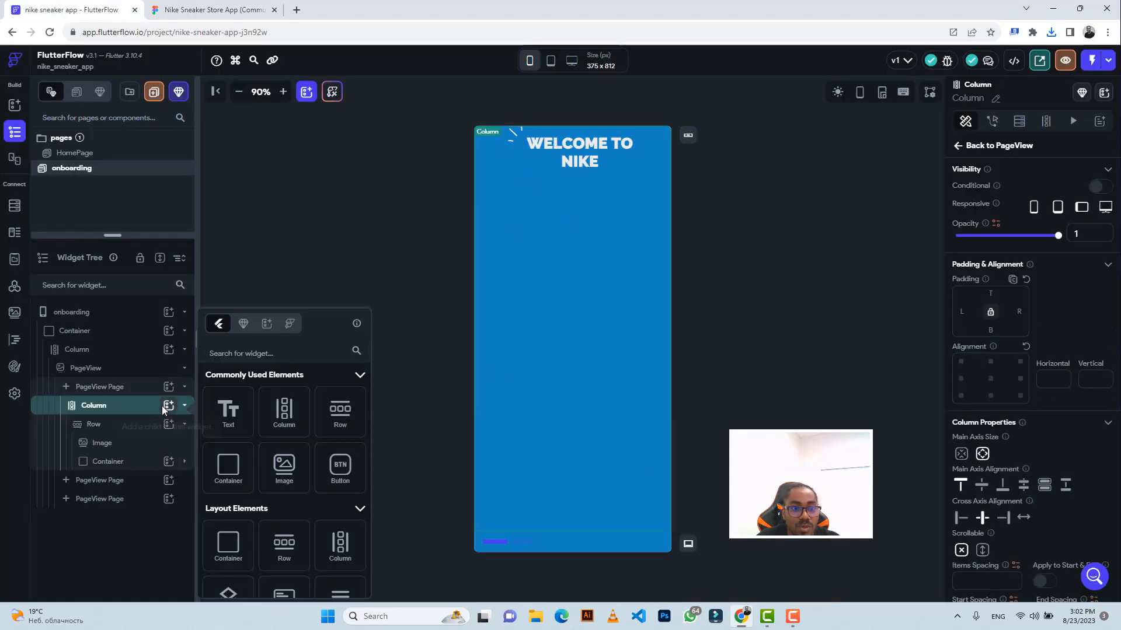
pyautogui.click(343, 414)
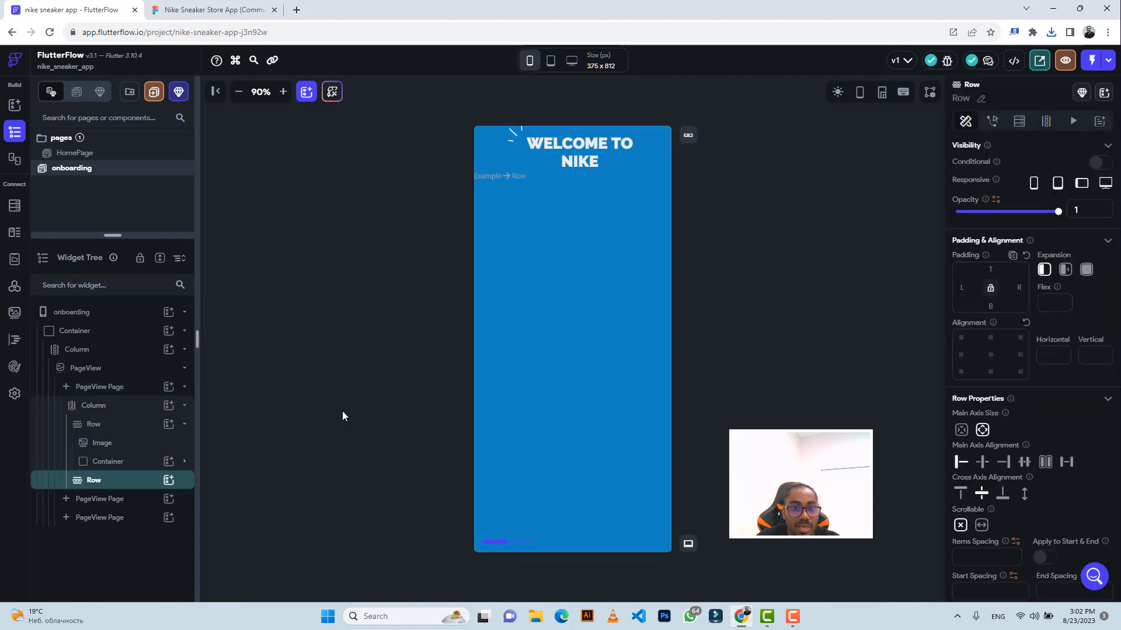
pyautogui.click(169, 481)
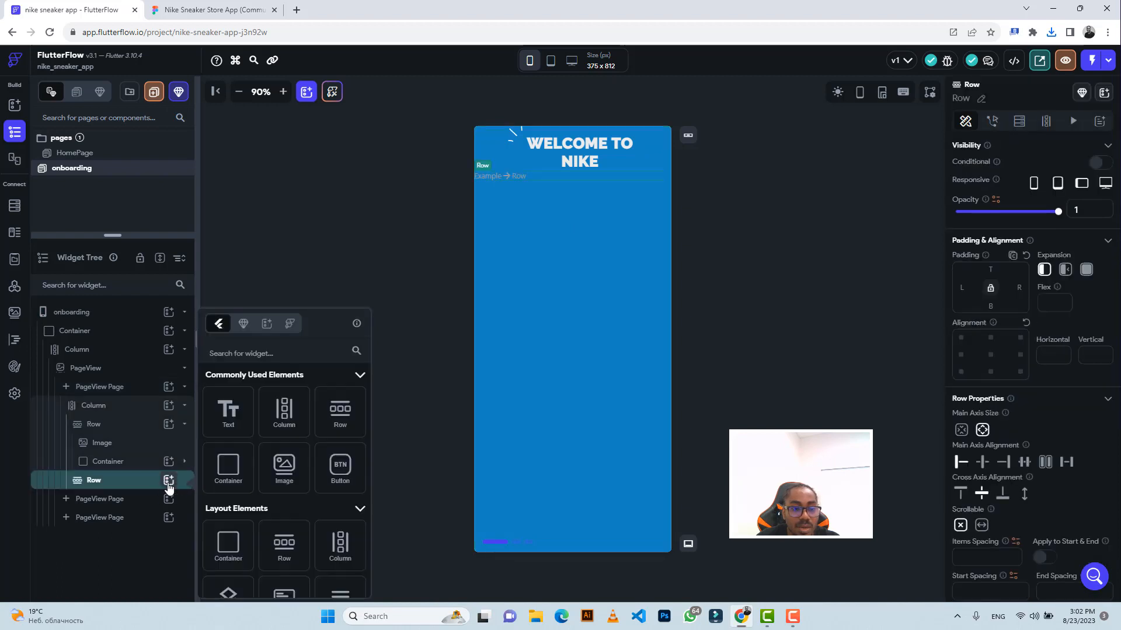
pyautogui.click(284, 467)
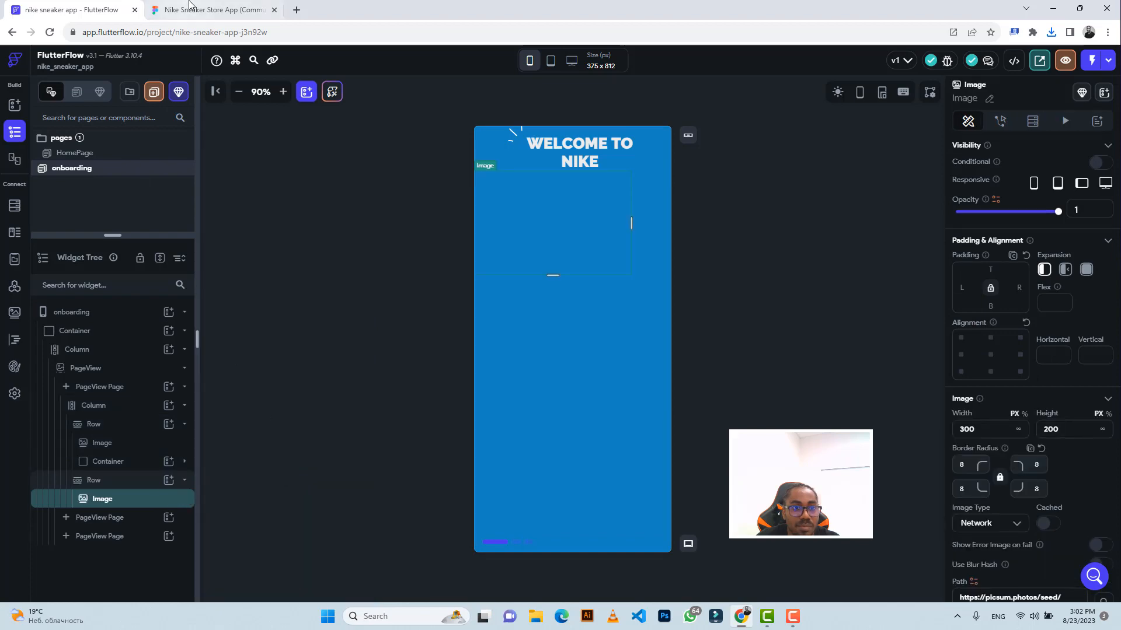
# Step: Clear the new Image's border radius and size it to the Figma squiggle's dimensions, width 134 and height 18 px
pyautogui.click(189, 7)
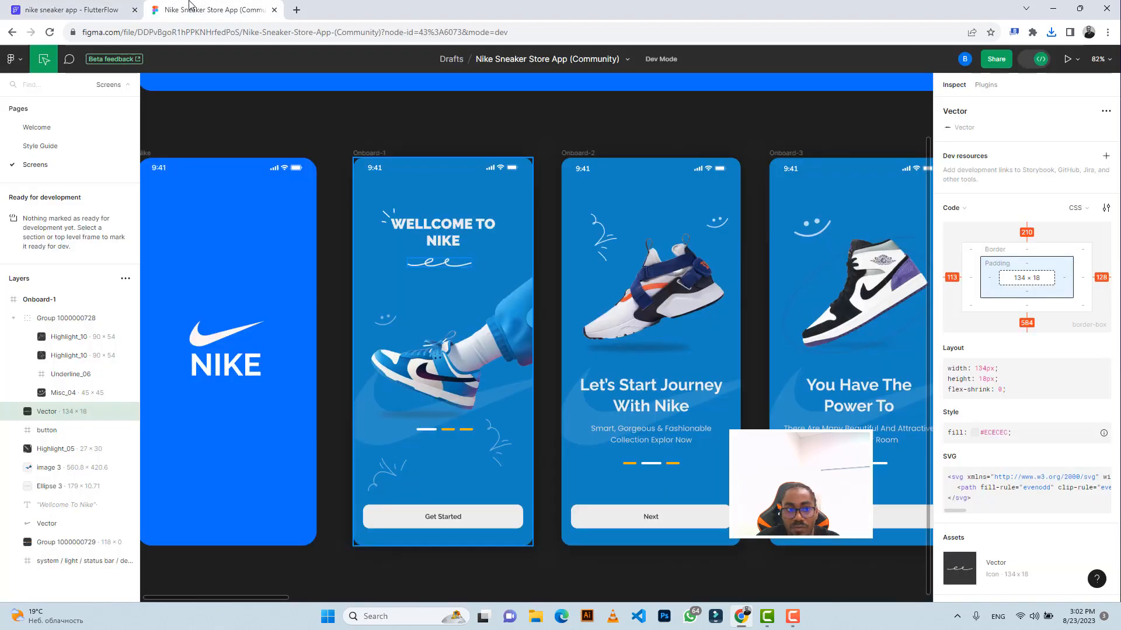
pyautogui.click(76, 10)
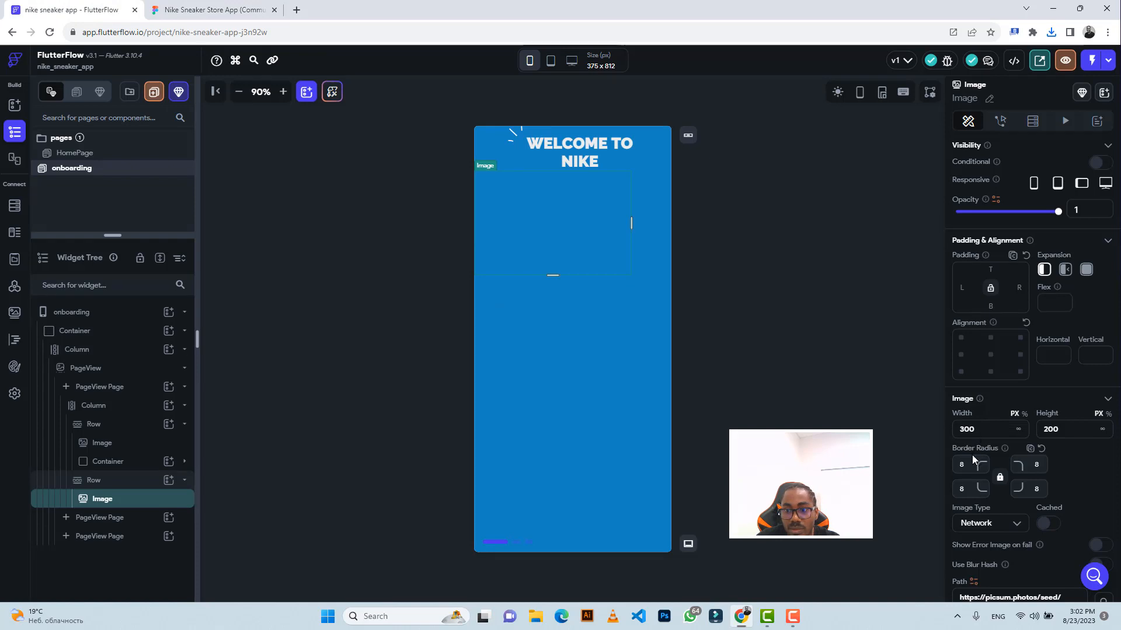
pyautogui.press('BackSpace')
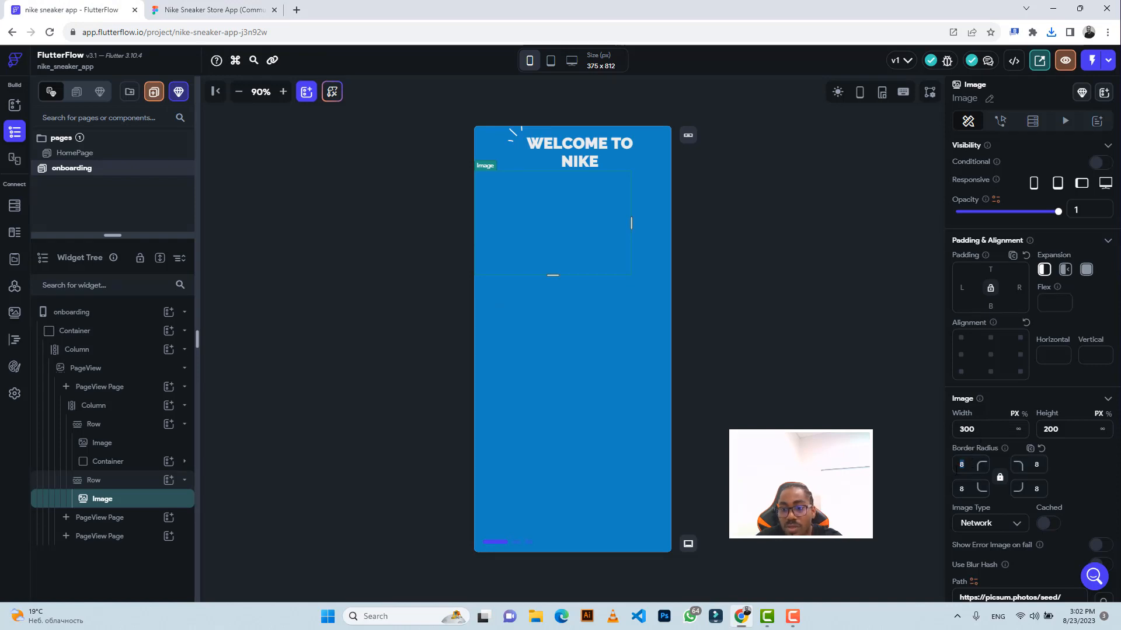
pyautogui.moveTo(982, 429); pyautogui.dragTo(960, 429)
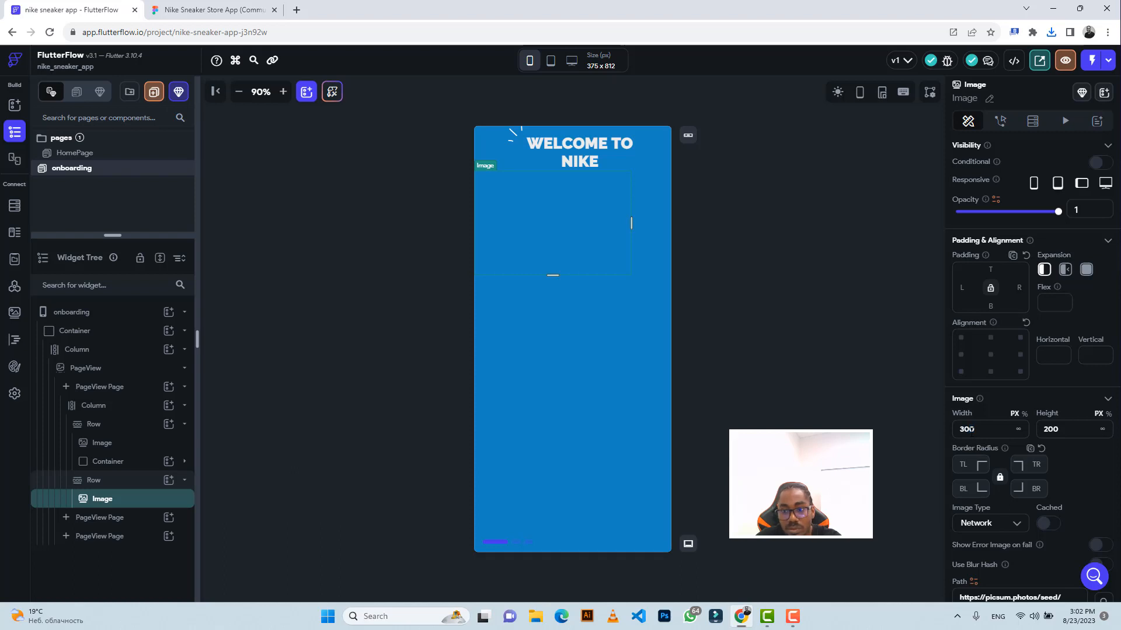
pyautogui.doubleClick(971, 429)
pyautogui.write('134')
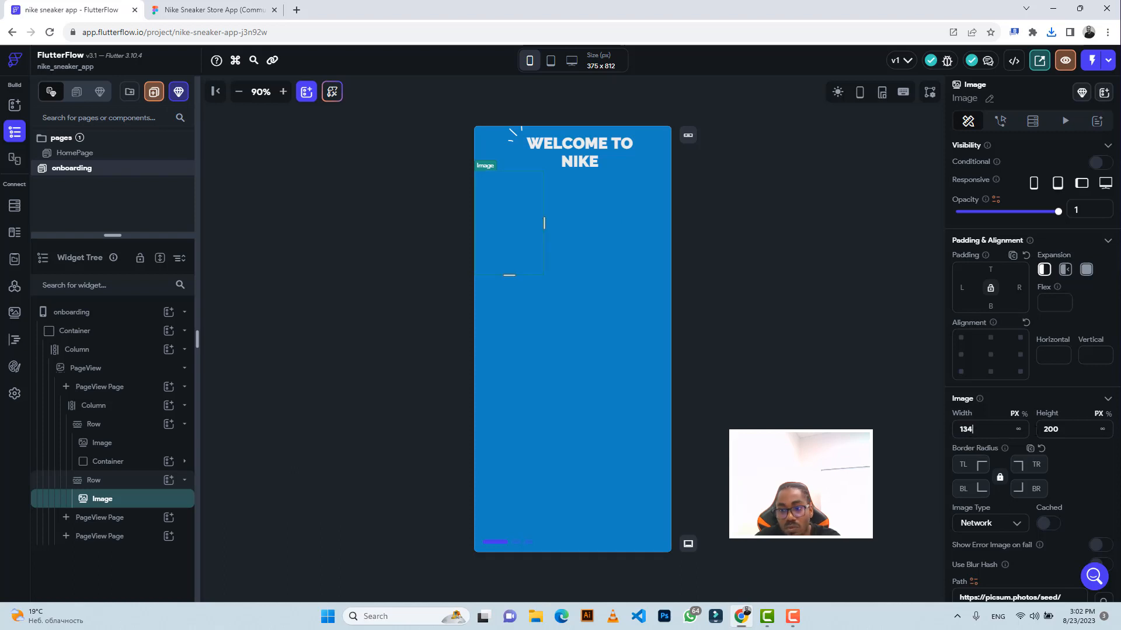
pyautogui.press('Tab')
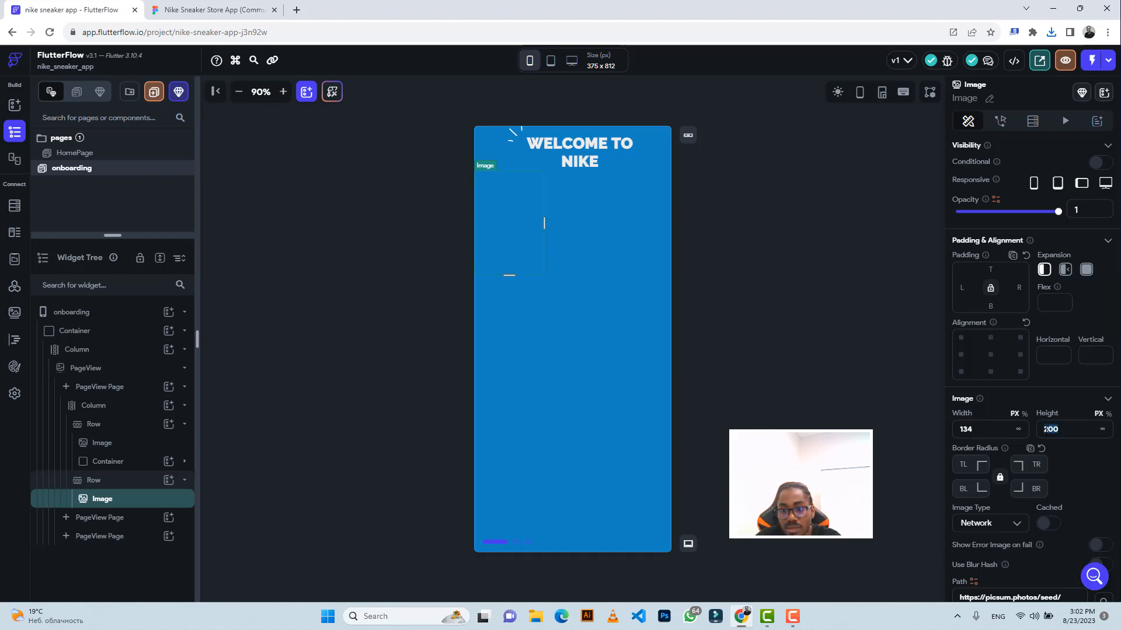
pyautogui.write('18')
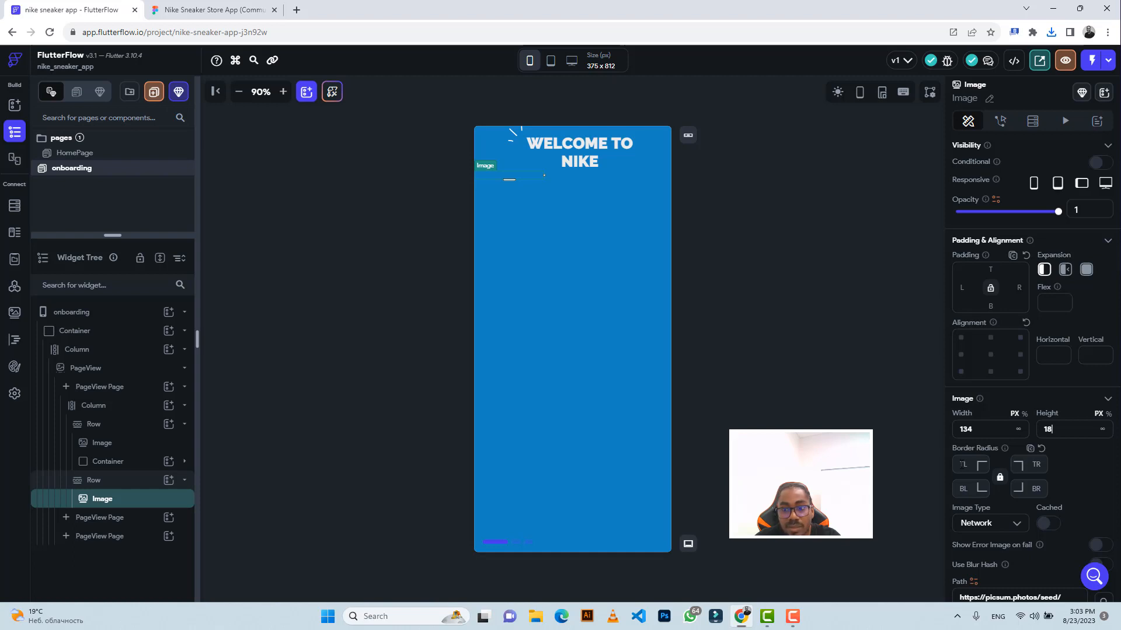
# Step: Set the Image's type to Asset and upload Vector (12).png from the Downloads folder
pyautogui.click(1000, 524)
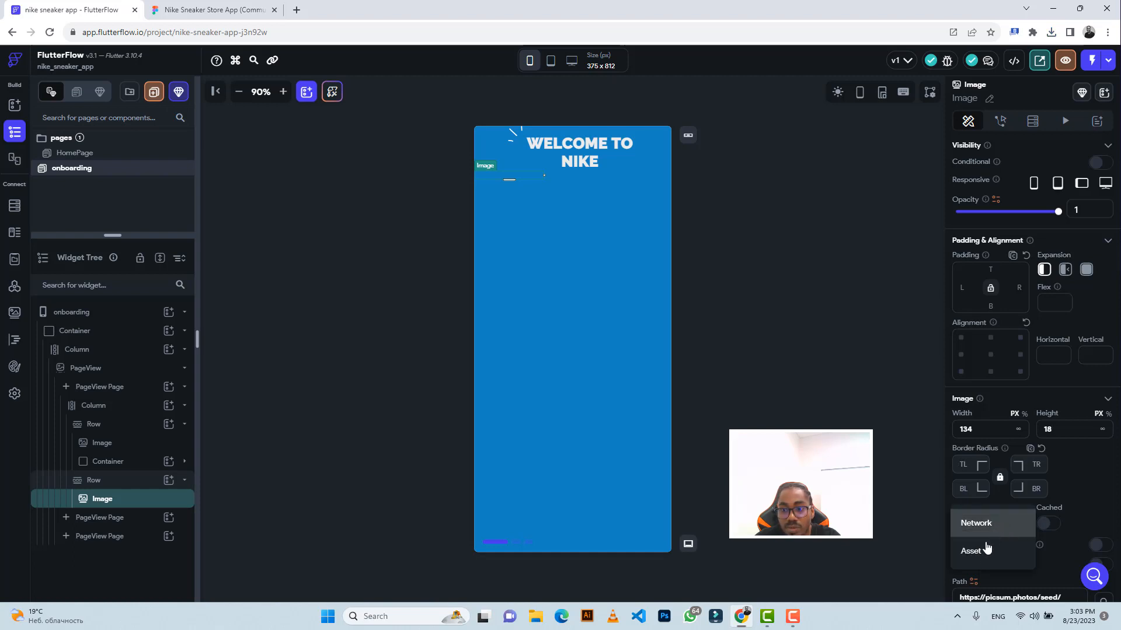
pyautogui.click(985, 548)
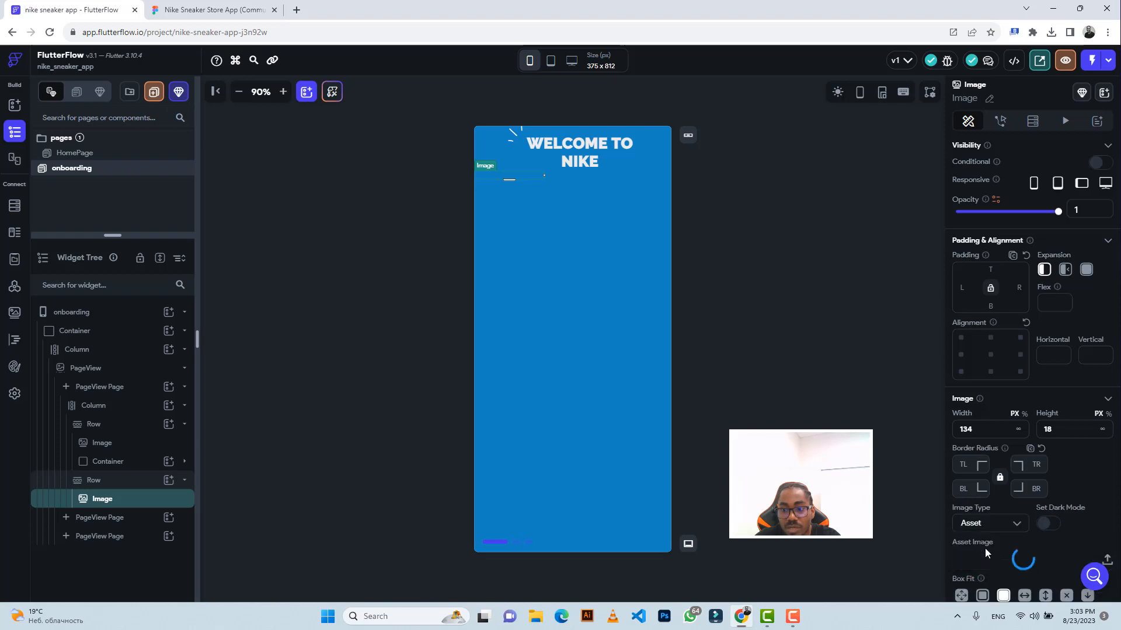
pyautogui.click(1107, 561)
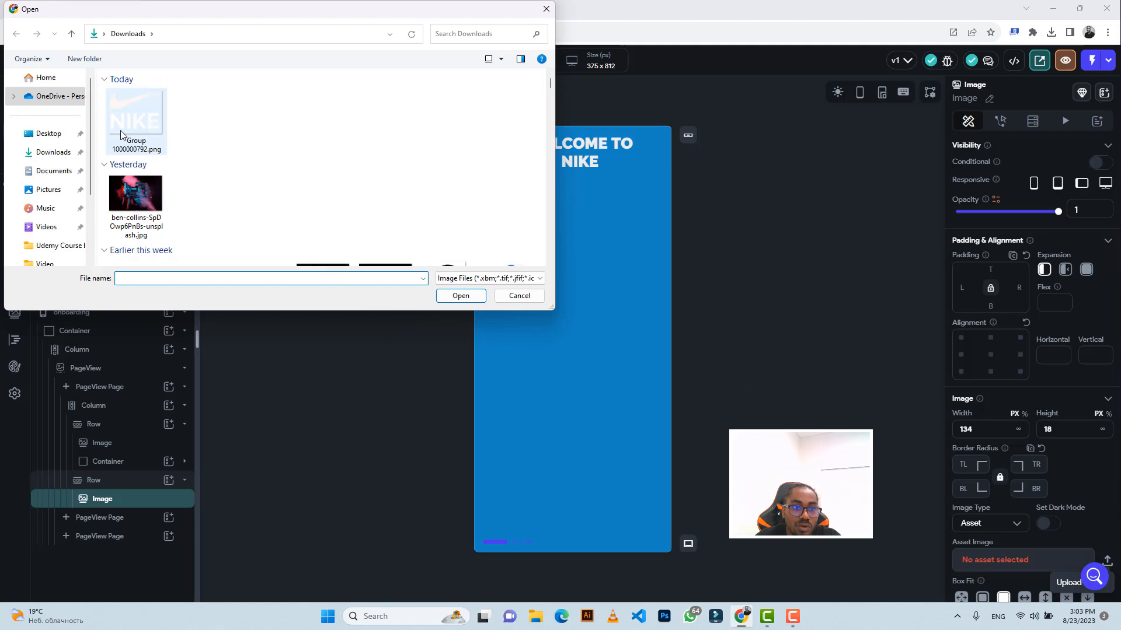
pyautogui.click(126, 141)
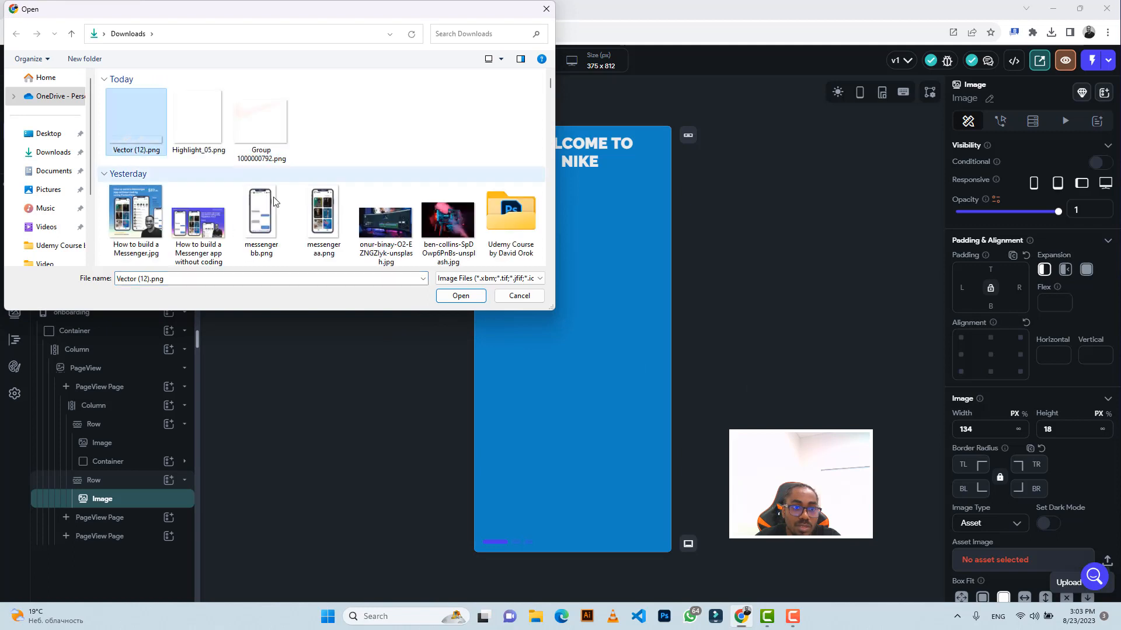
pyautogui.click(453, 295)
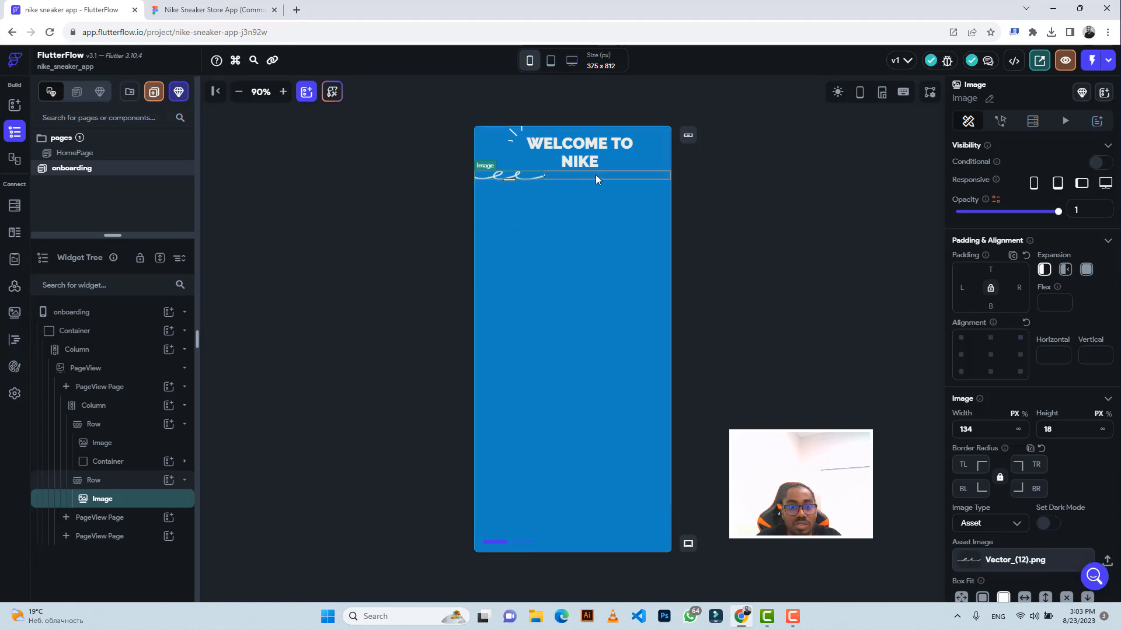
# Step: Set the squiggle Row's main axis alignment to Center and check its spacing below the heading against the Figma design
pyautogui.click(570, 177)
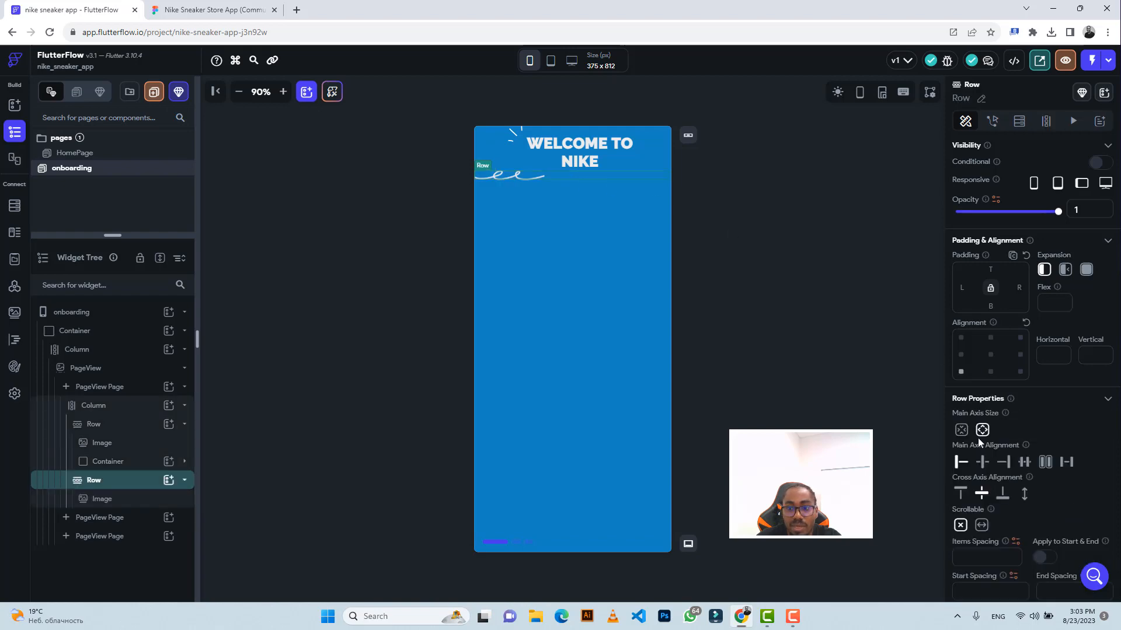
pyautogui.click(982, 462)
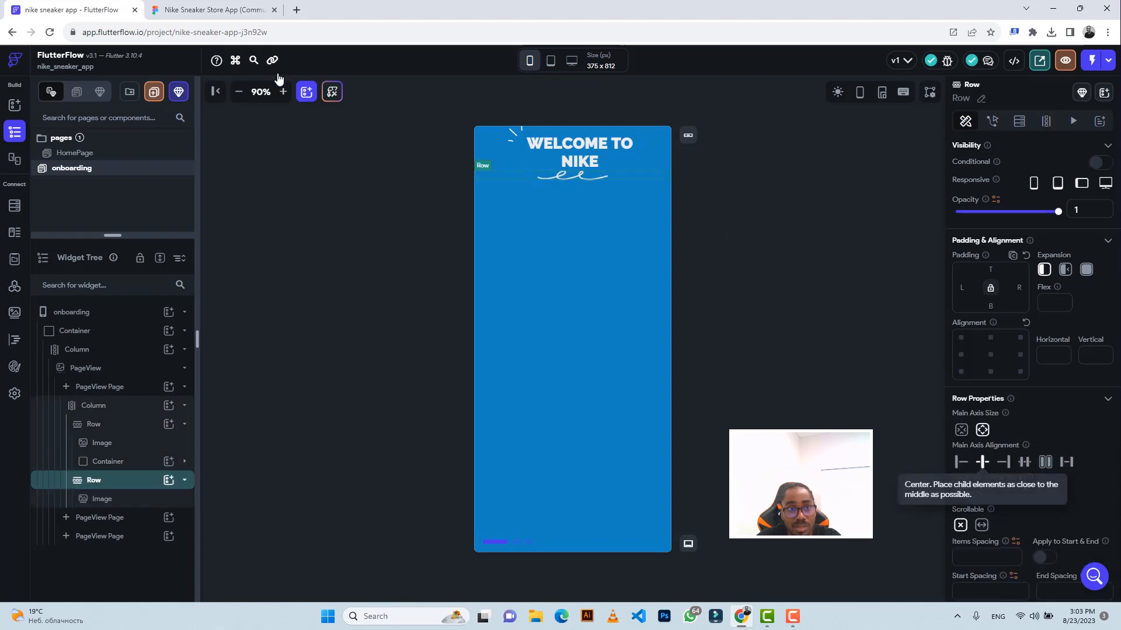
pyautogui.click(193, 11)
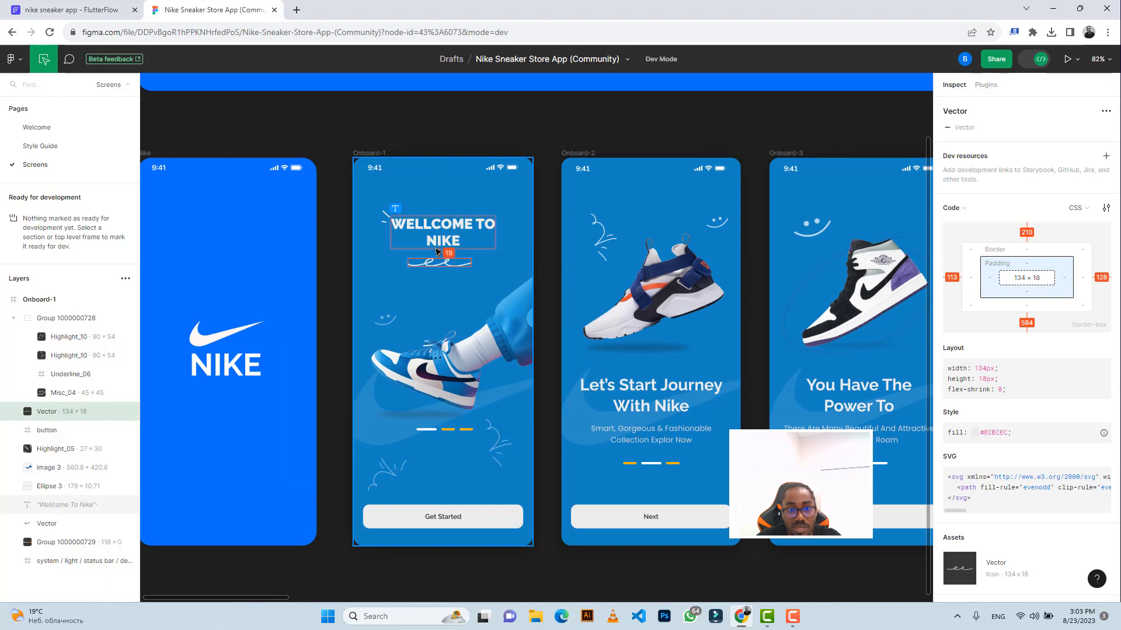
pyautogui.click(108, 10)
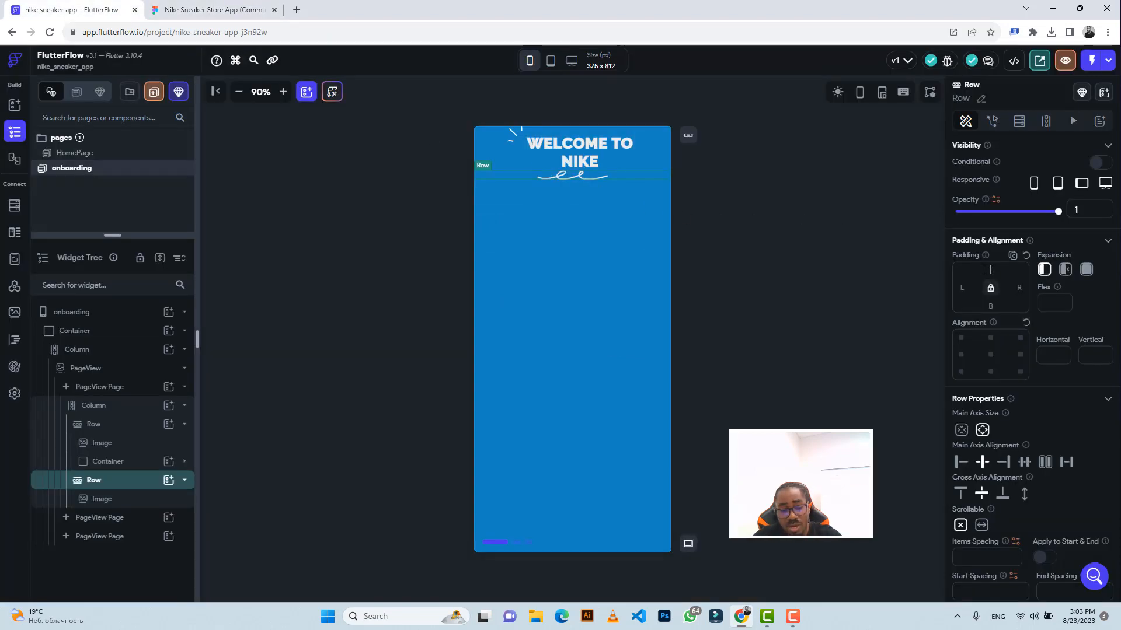
# Step: Set the squiggle Row's top padding to 19 and, after checking the Figma spacing, the heading Row's top padding to 65
pyautogui.write('9')
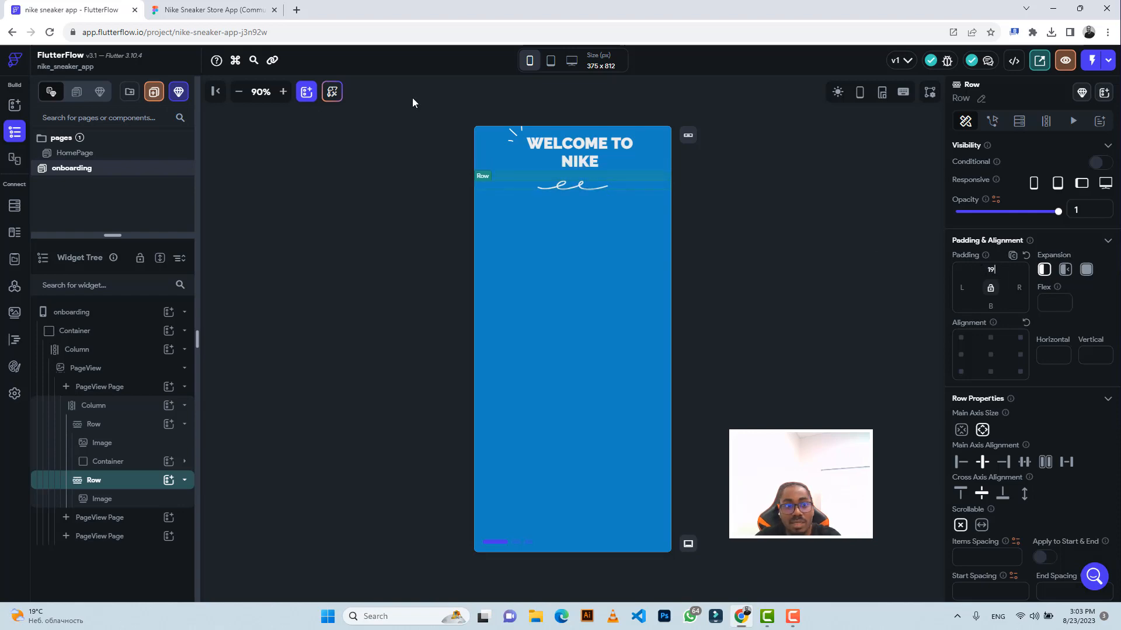
pyautogui.click(158, 7)
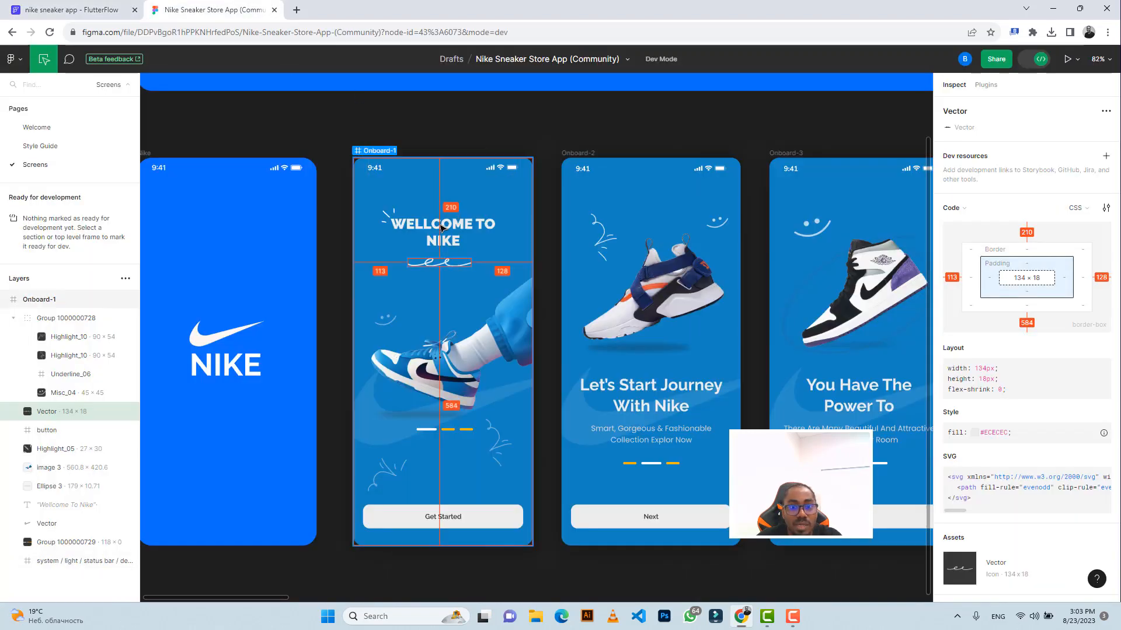
pyautogui.click(390, 215)
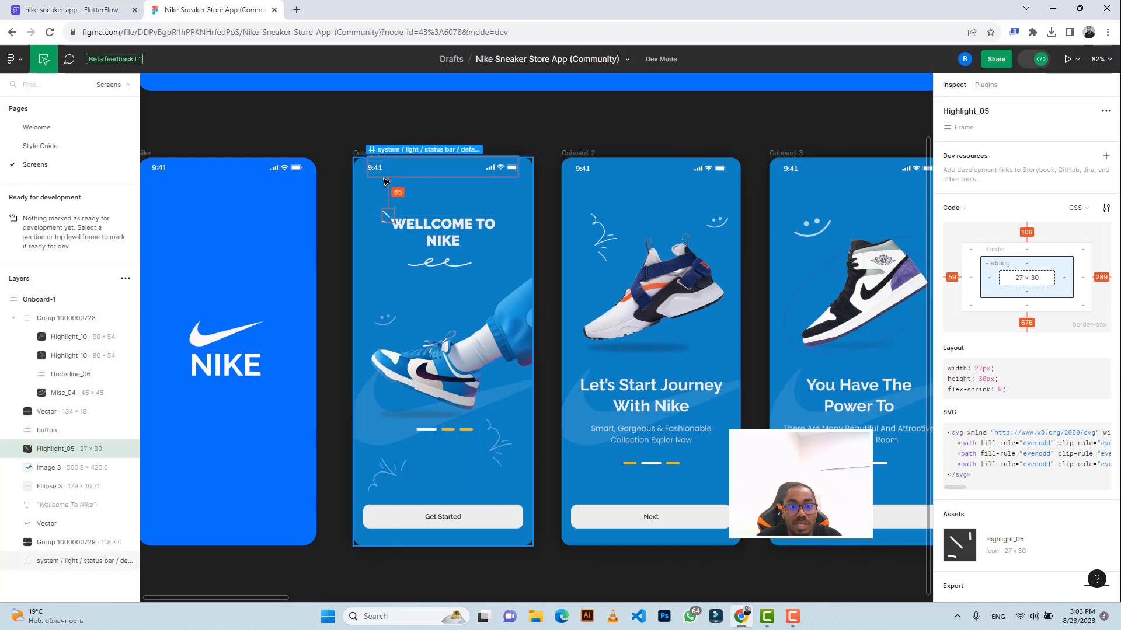
pyautogui.click(70, 9)
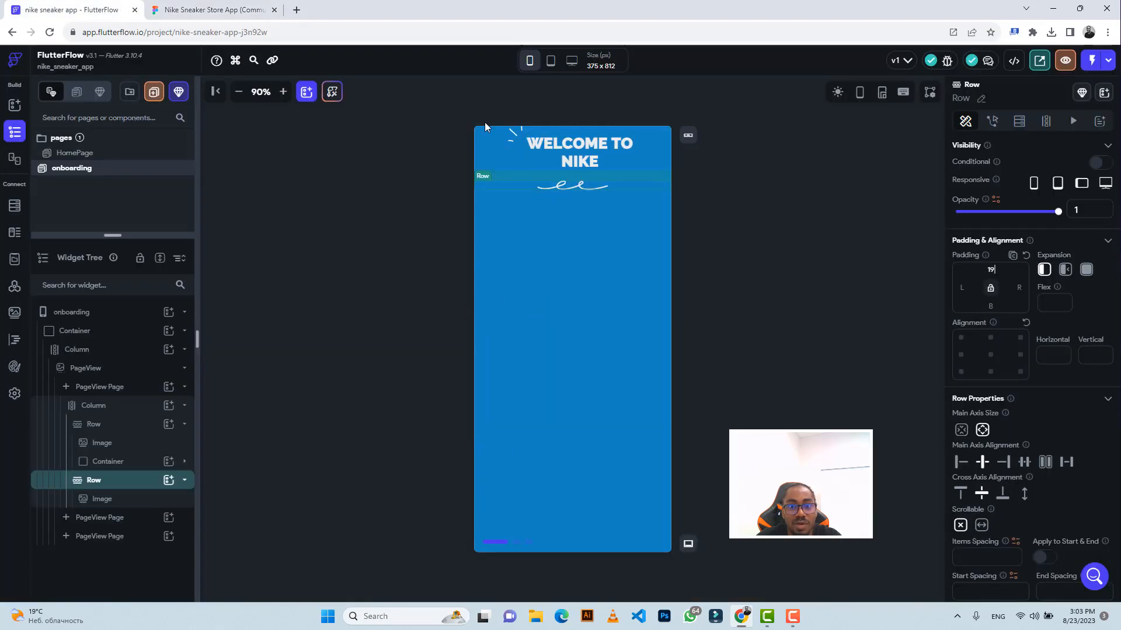
pyautogui.click(664, 150)
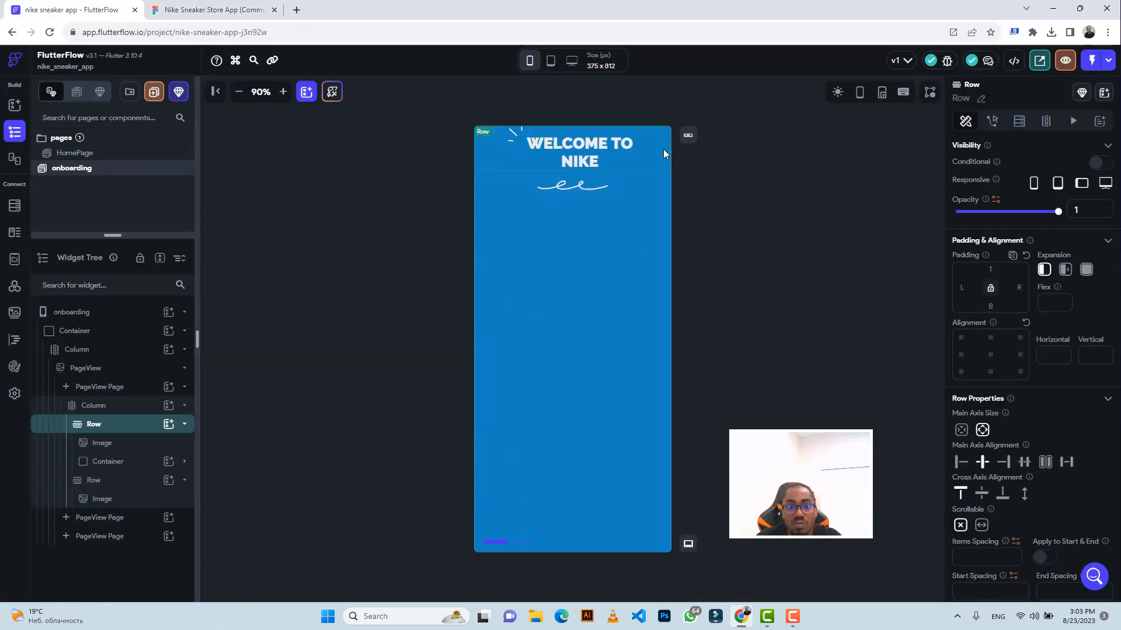
pyautogui.click(991, 269)
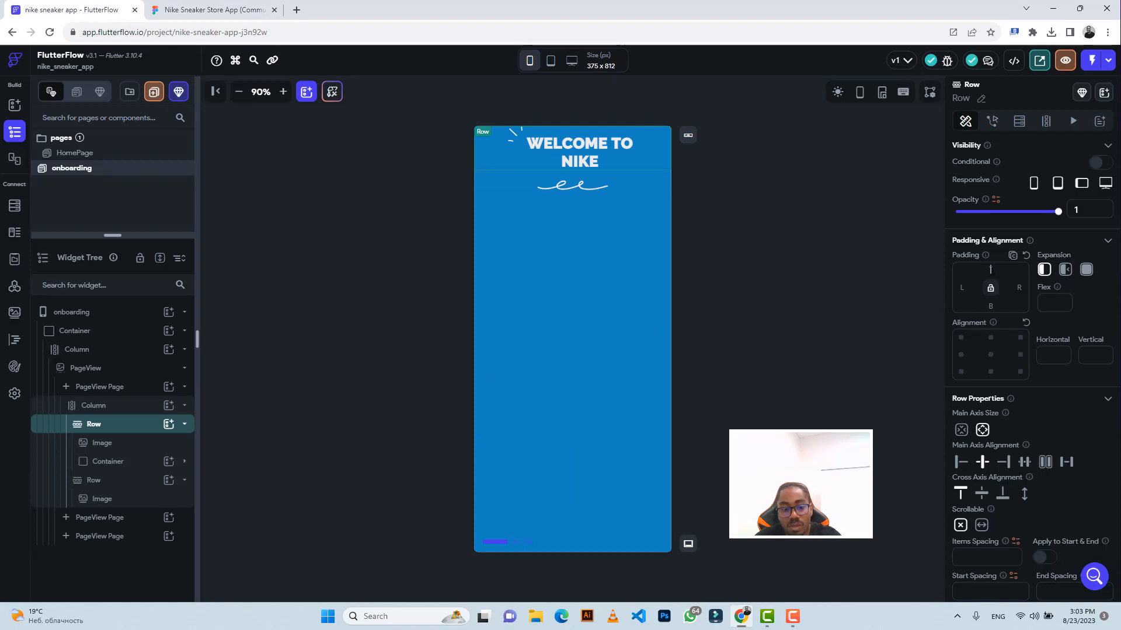
pyautogui.write('65')
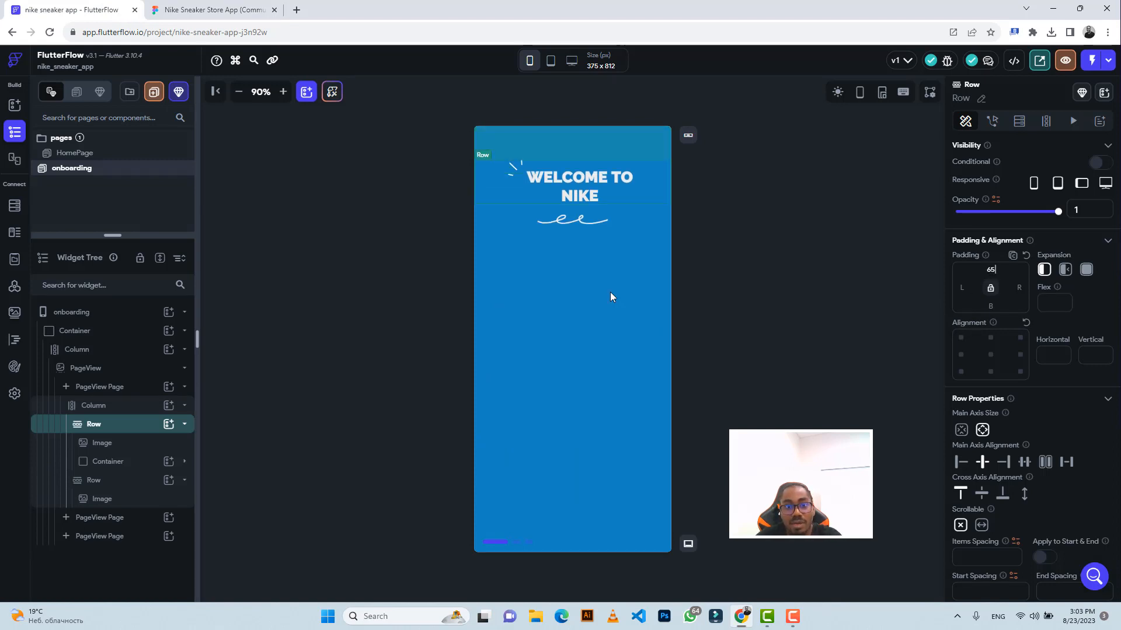
pyautogui.click(580, 298)
# Step: In Figma, select the sneaker picture image 3 on Onboard-1 and export it as a PNG at 3x
pyautogui.click(196, 7)
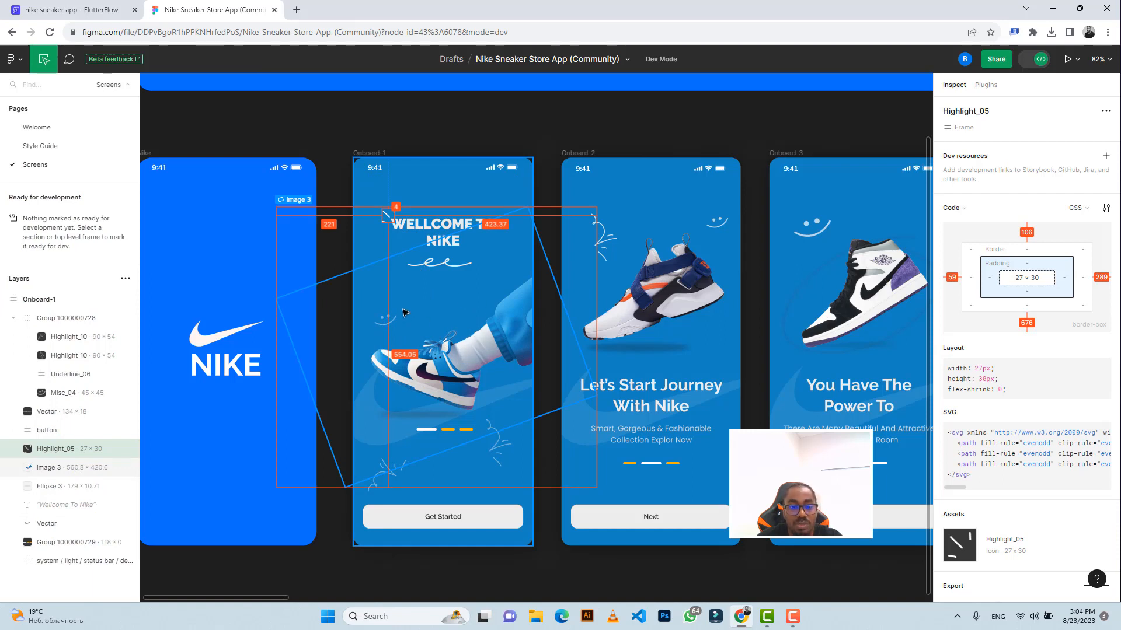
pyautogui.click(510, 330)
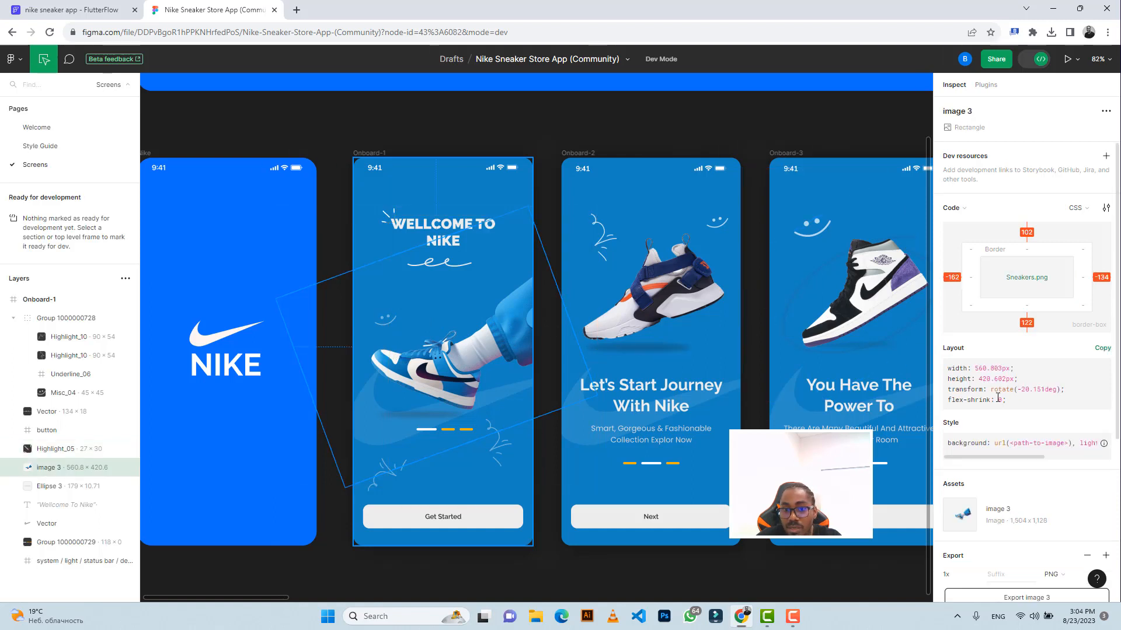
pyautogui.scroll(-3, 997, 397)
pyautogui.scroll(-1, 998, 398)
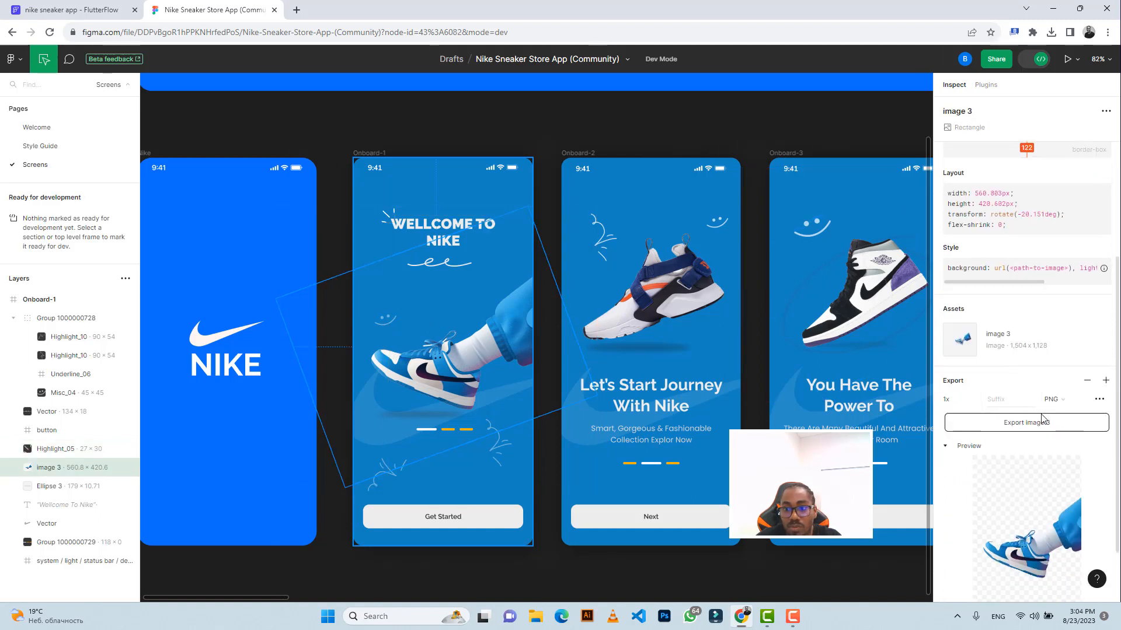
pyautogui.scroll(-3, 999, 391)
pyautogui.click(973, 327)
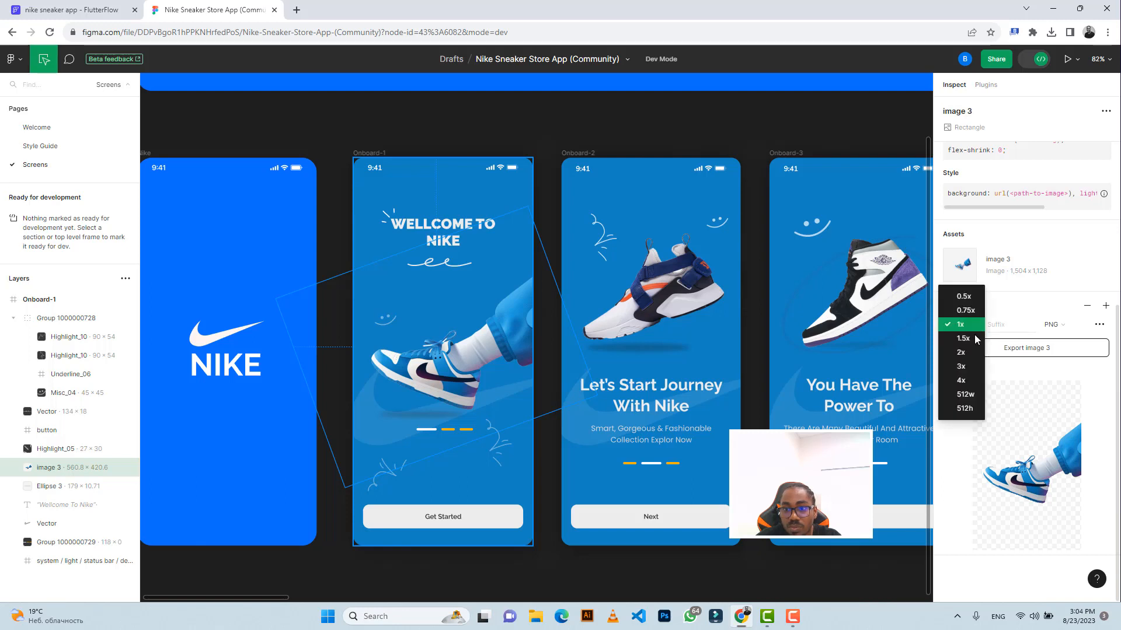
pyautogui.click(975, 371)
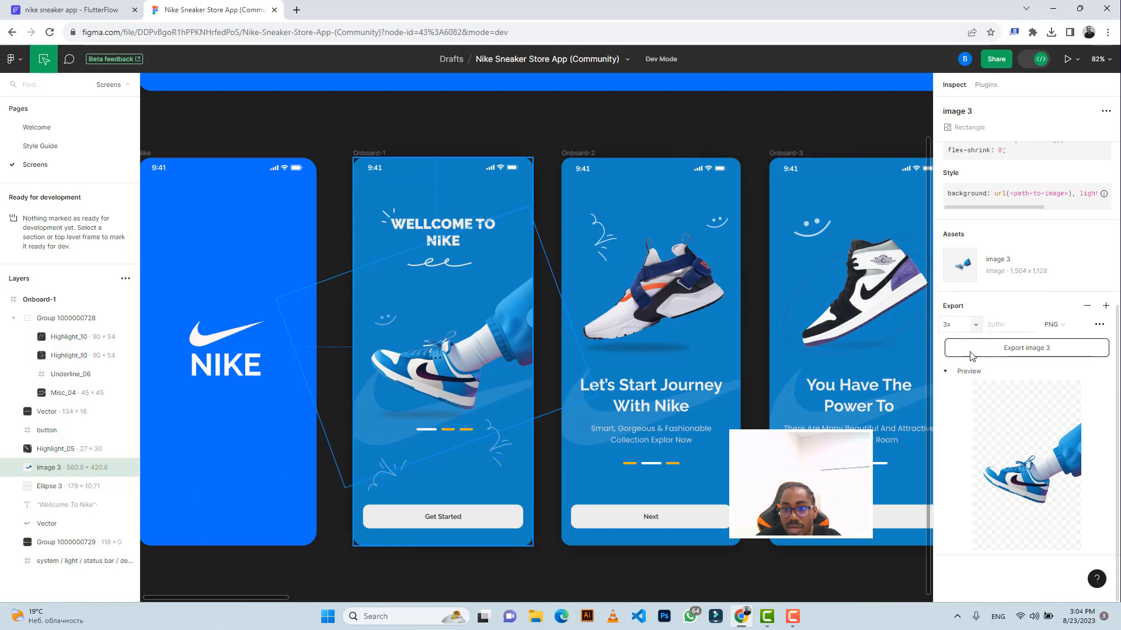
pyautogui.click(1010, 353)
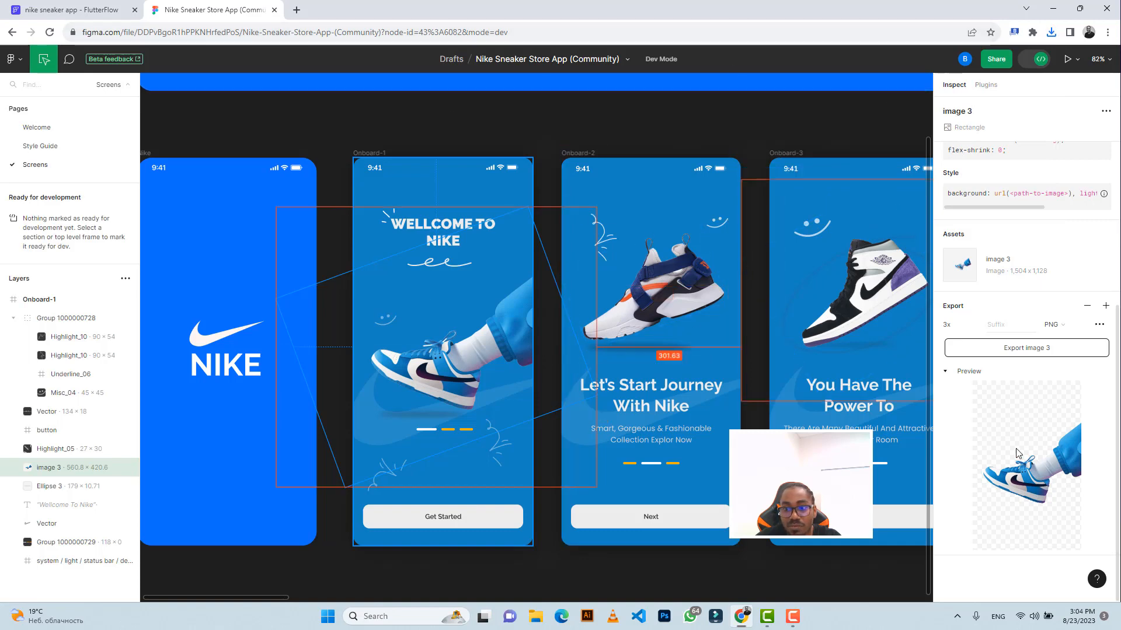
# Step: In FlutterFlow, add an Image widget to the first onboarding page's Column and clear its border radius
pyautogui.click(117, 10)
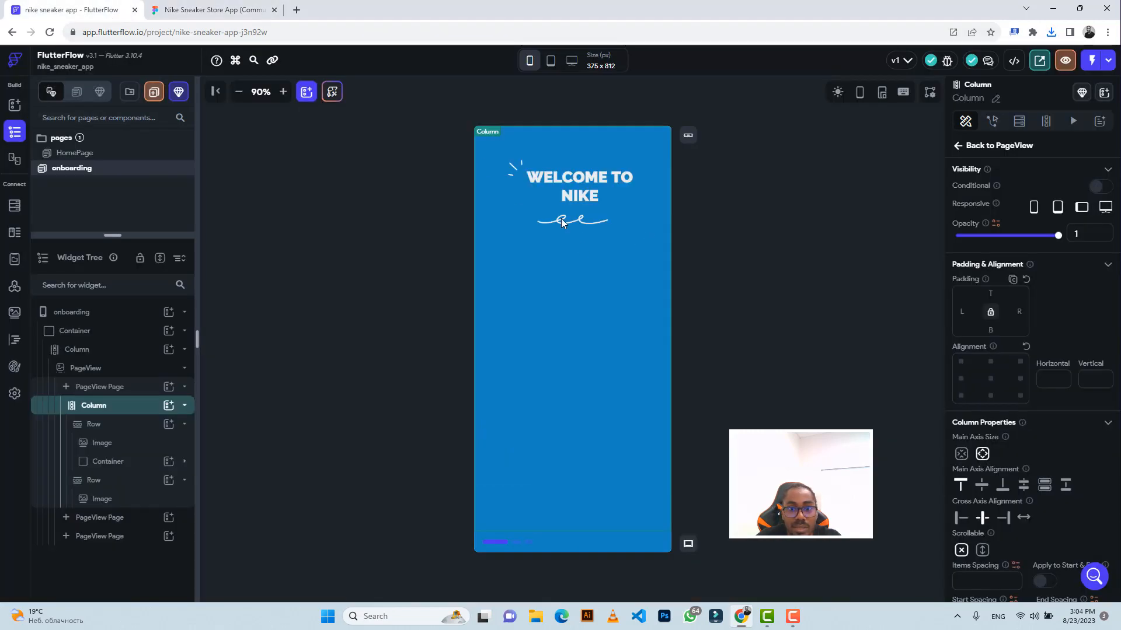
pyautogui.click(168, 406)
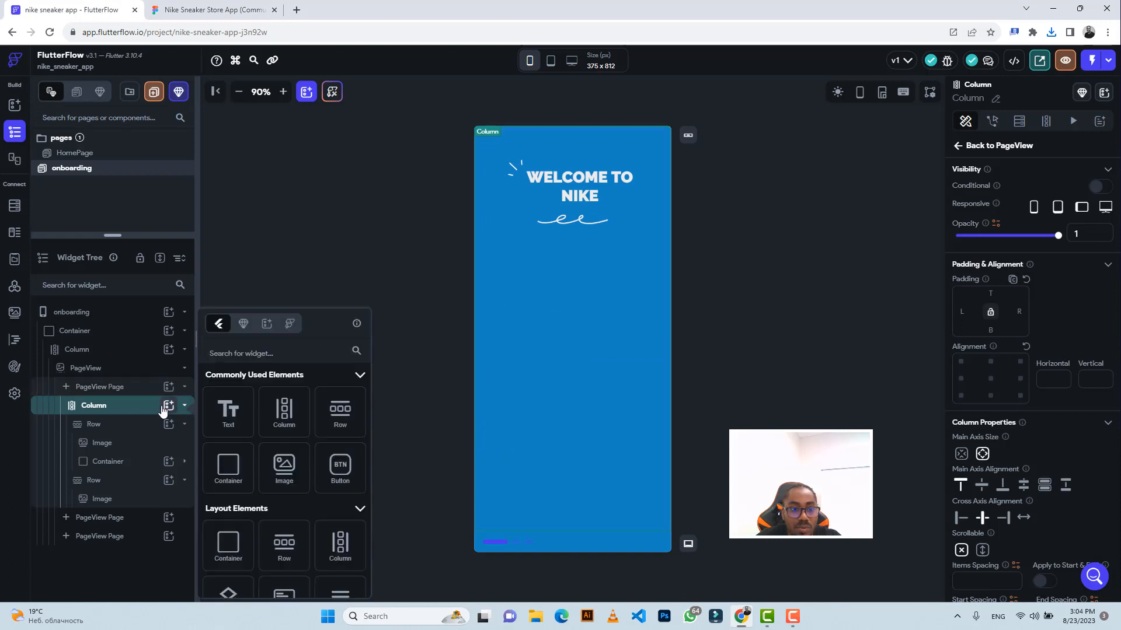
pyautogui.click(286, 475)
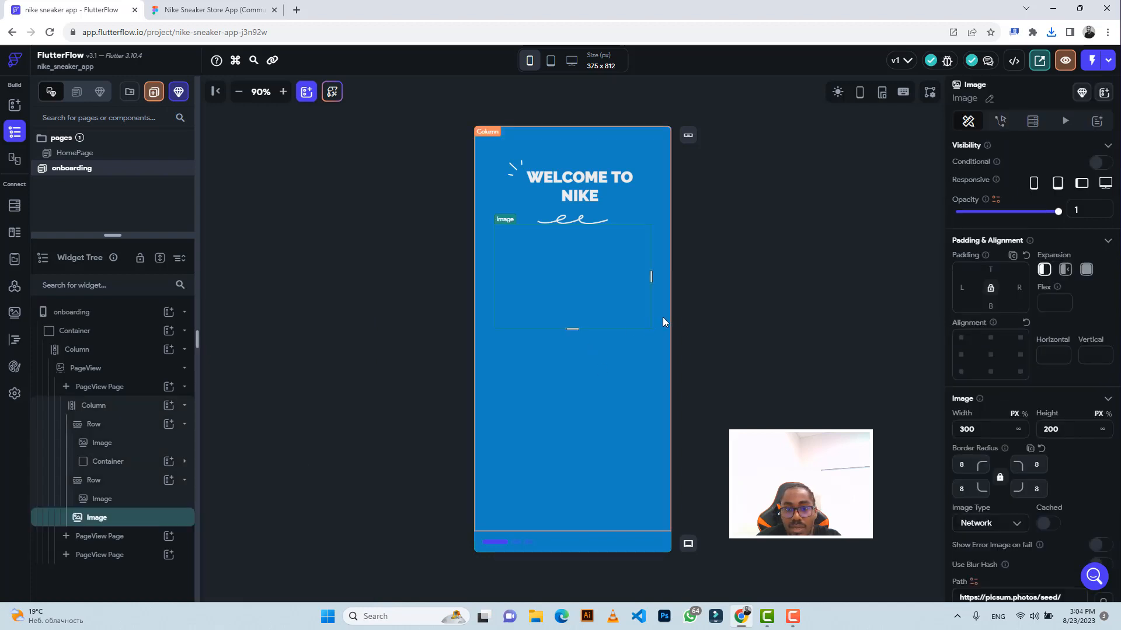
pyautogui.click(956, 465)
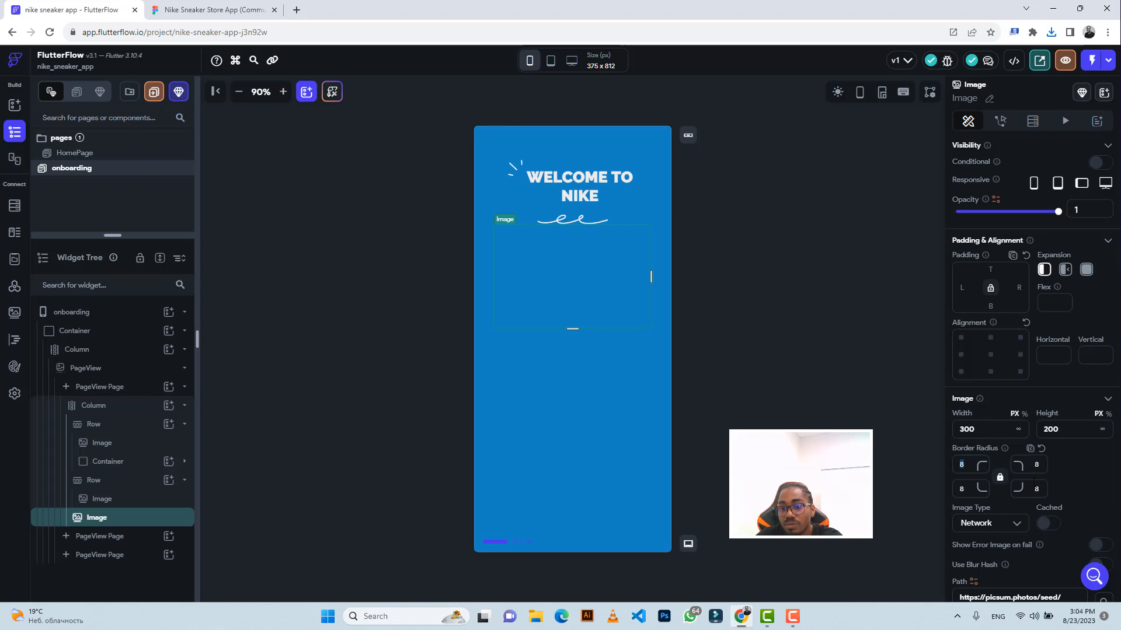
pyautogui.press('BackSpace')
# Step: Set the new Image's type to Asset and upload image 3 (3).png from the Downloads folder
pyautogui.scroll(-2, 1071, 490)
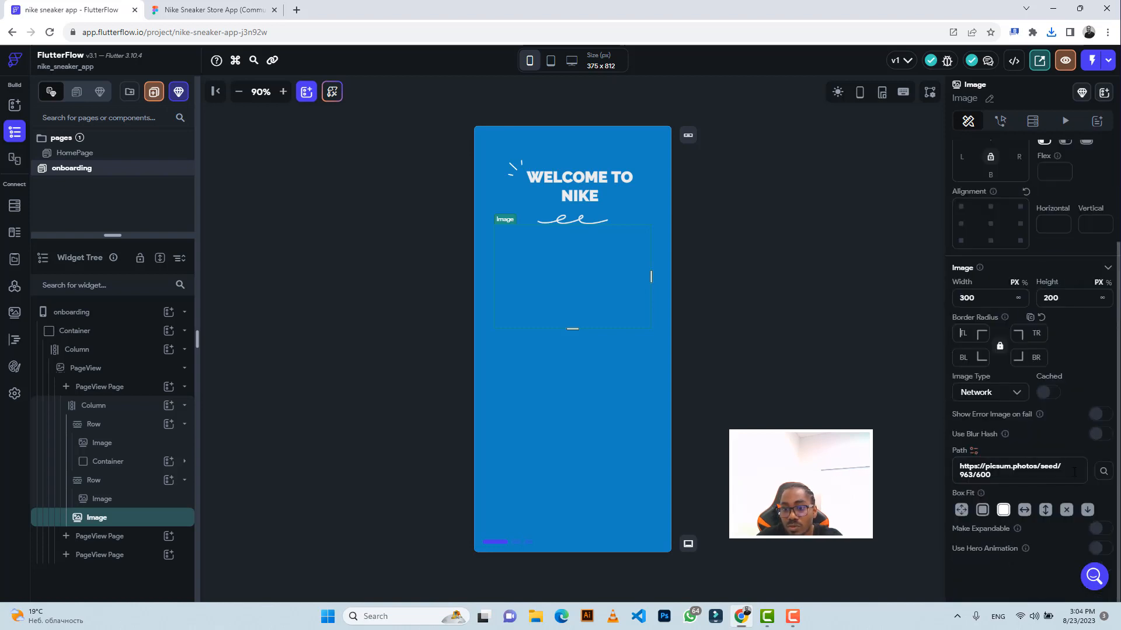
pyautogui.click(988, 397)
pyautogui.click(985, 421)
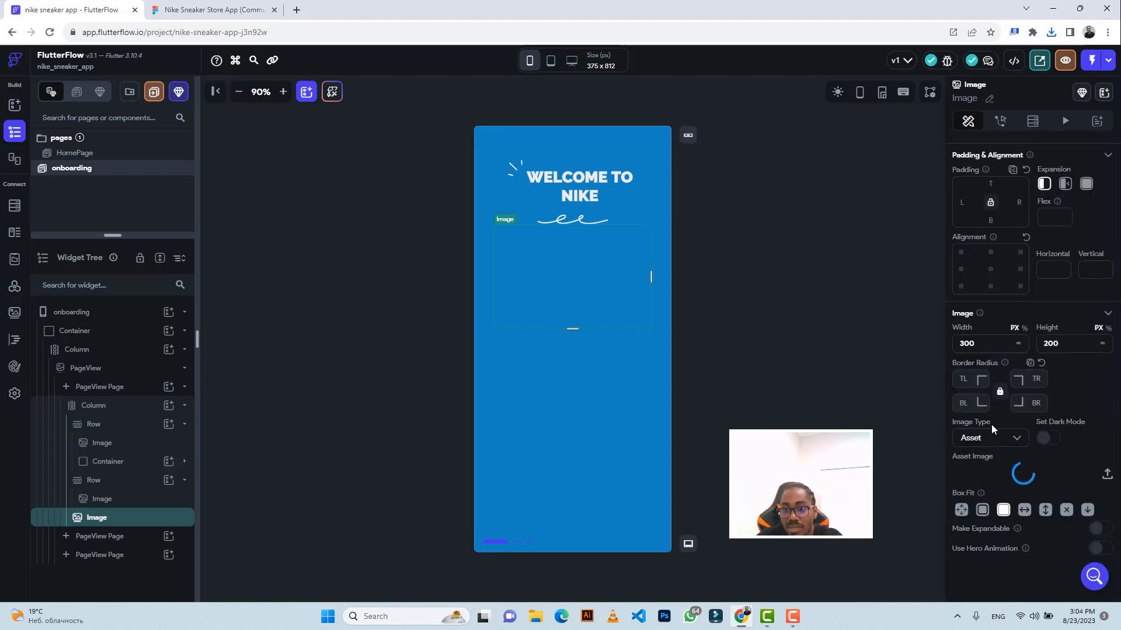
pyautogui.click(1106, 475)
pyautogui.scroll(10, 291, 217)
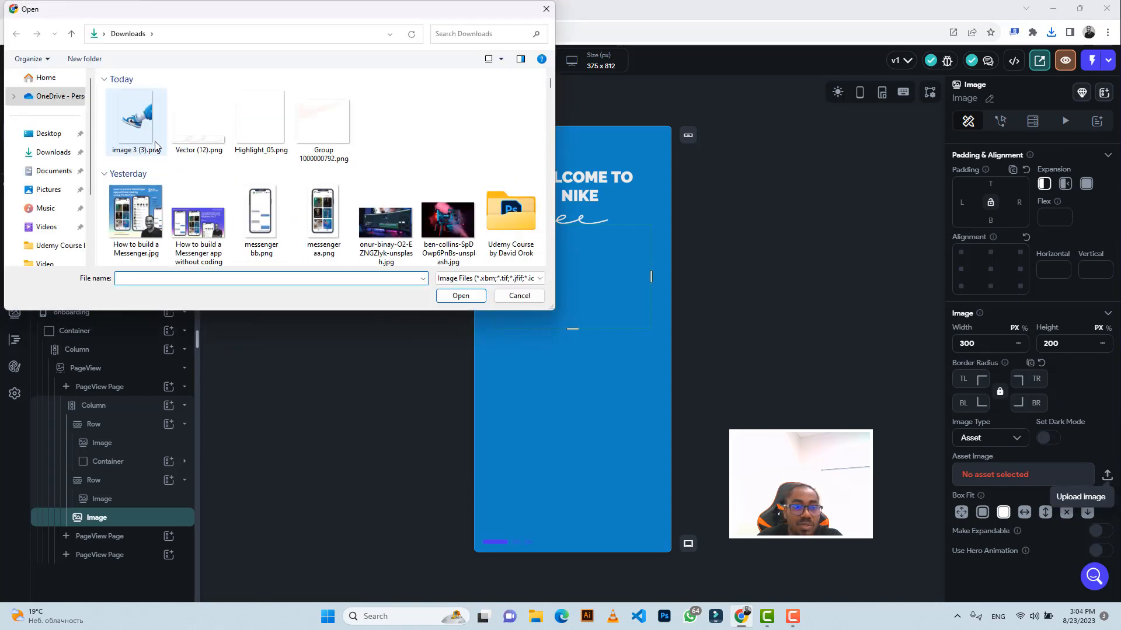
pyautogui.click(129, 121)
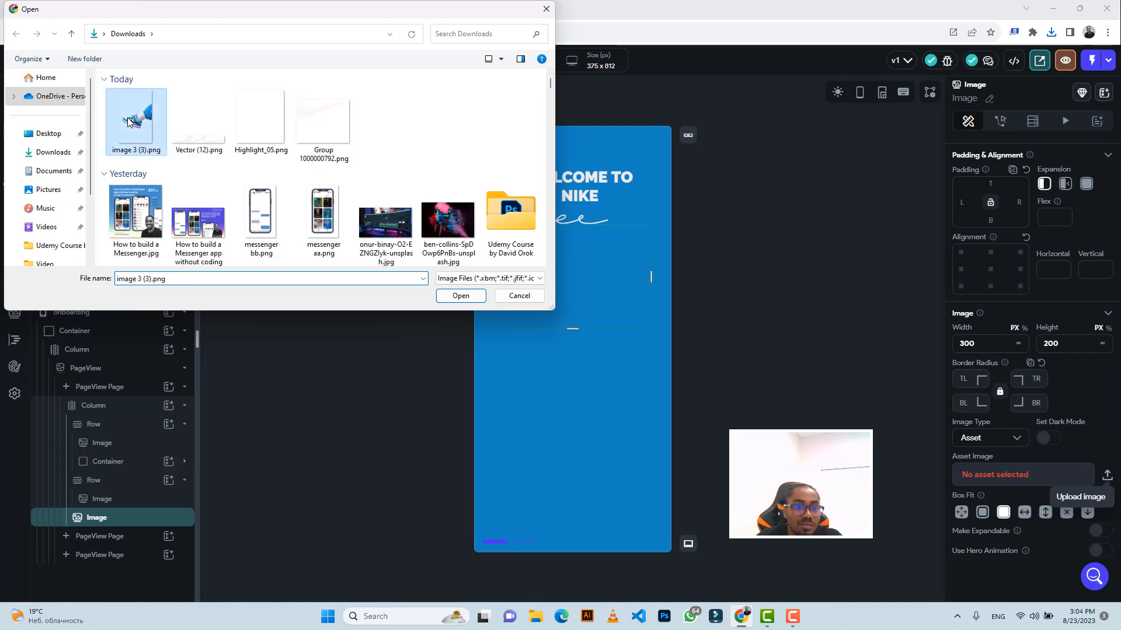
pyautogui.click(460, 295)
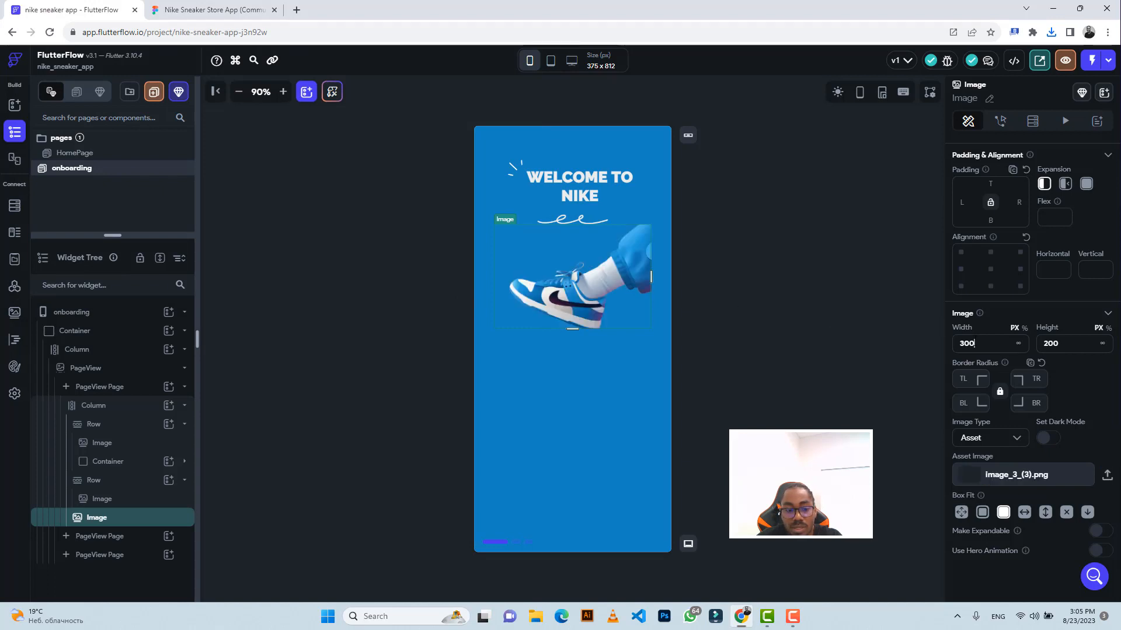
# Step: Set the sneaker Image's width to 1125 px and height to 1765 px
pyautogui.doubleClick(975, 341)
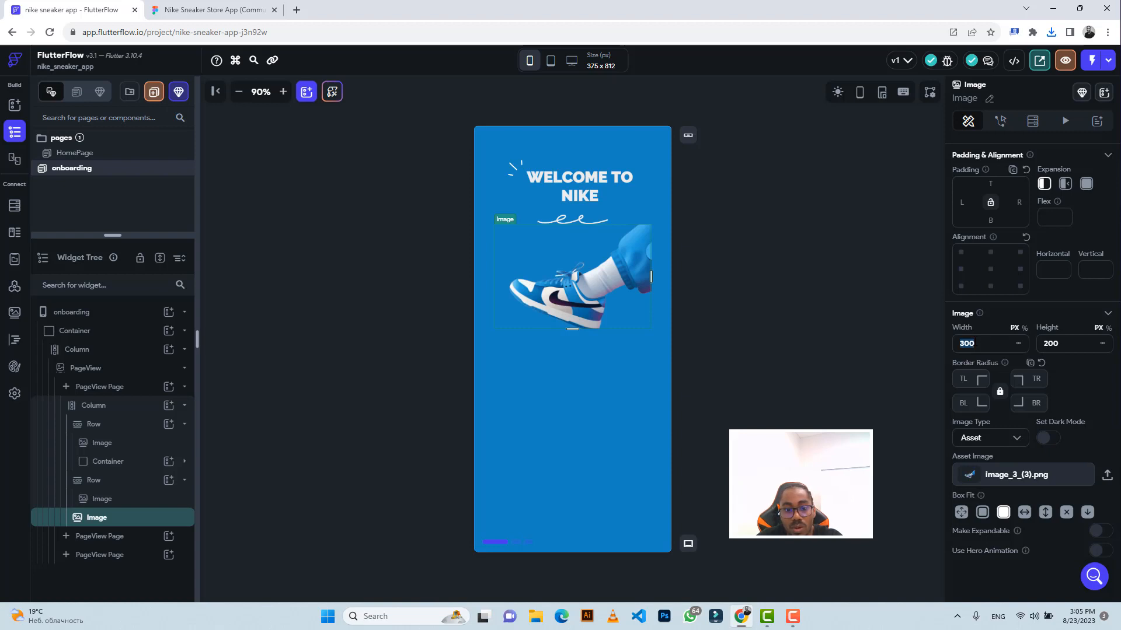
pyautogui.write('1125')
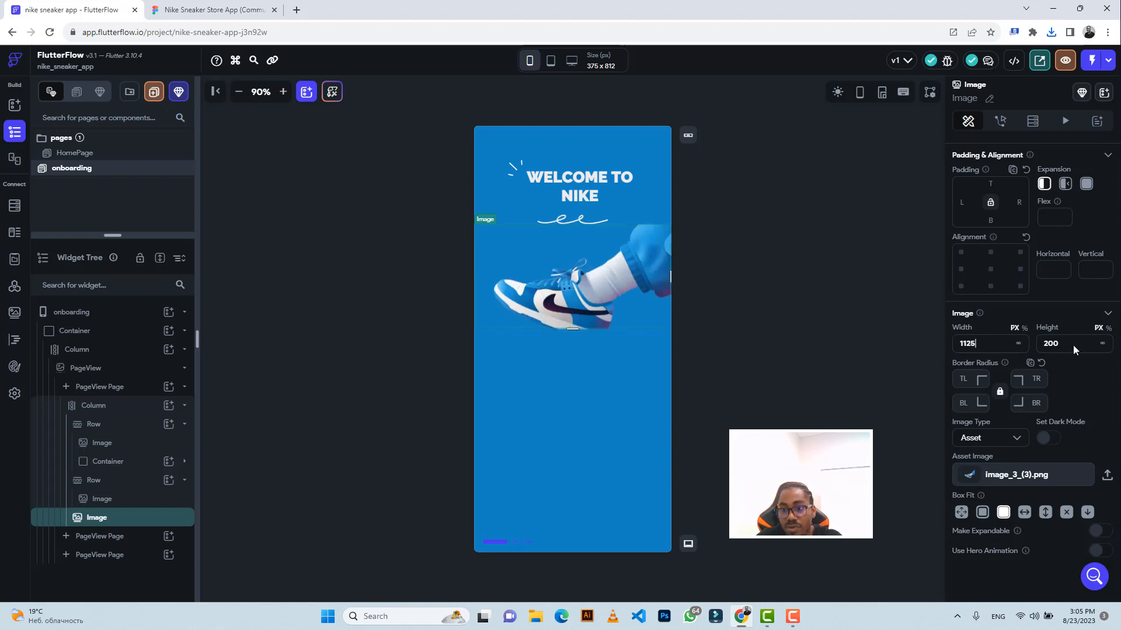
pyautogui.doubleClick(1044, 344)
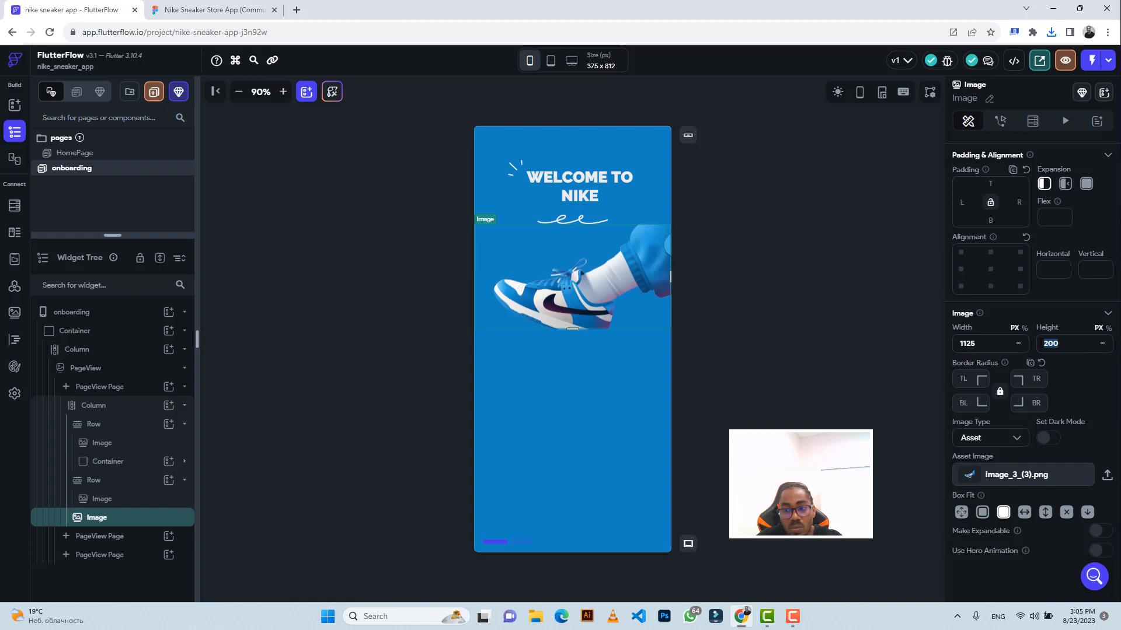
pyautogui.write('1765')
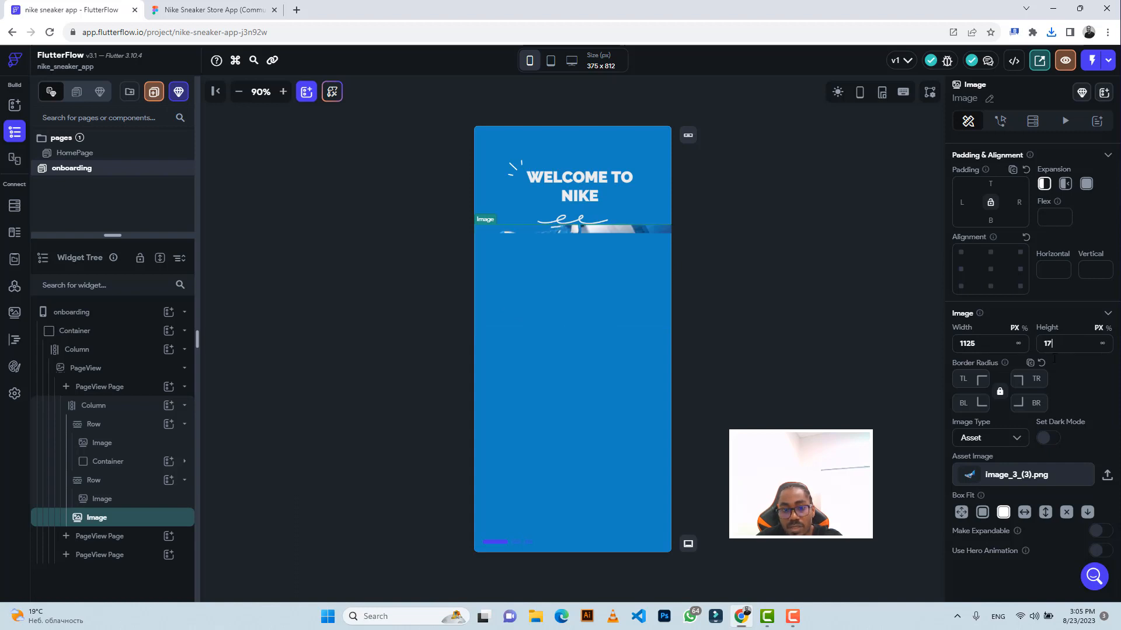
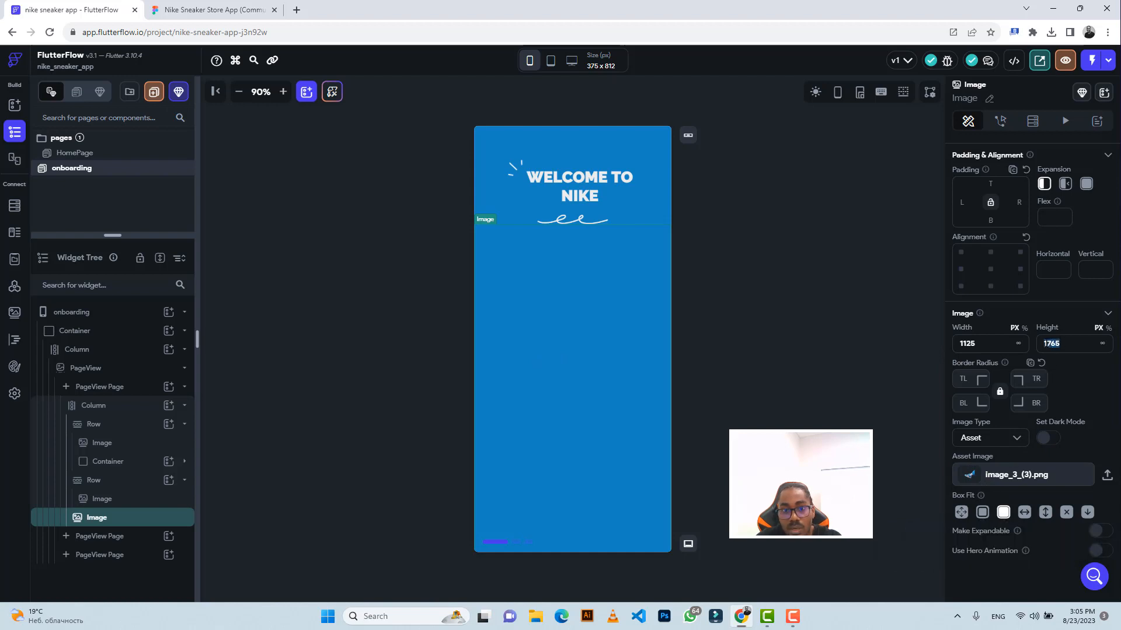
# Step: Try a height of 1125 px and a height of 500 px for the sneaker Image
pyautogui.write('11')
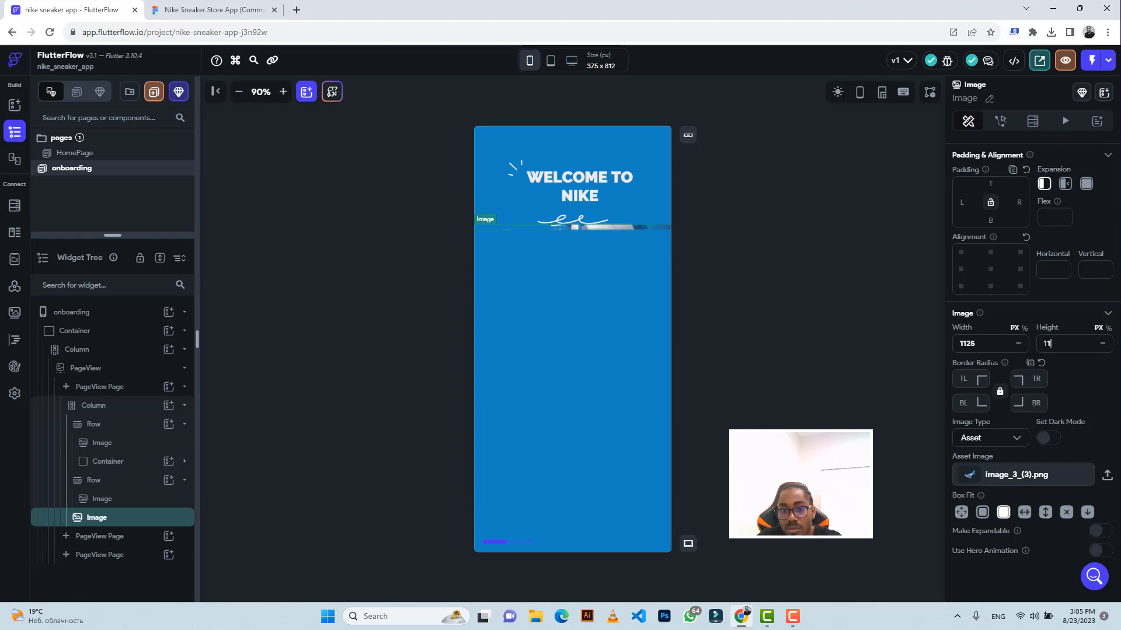
pyautogui.write('2')
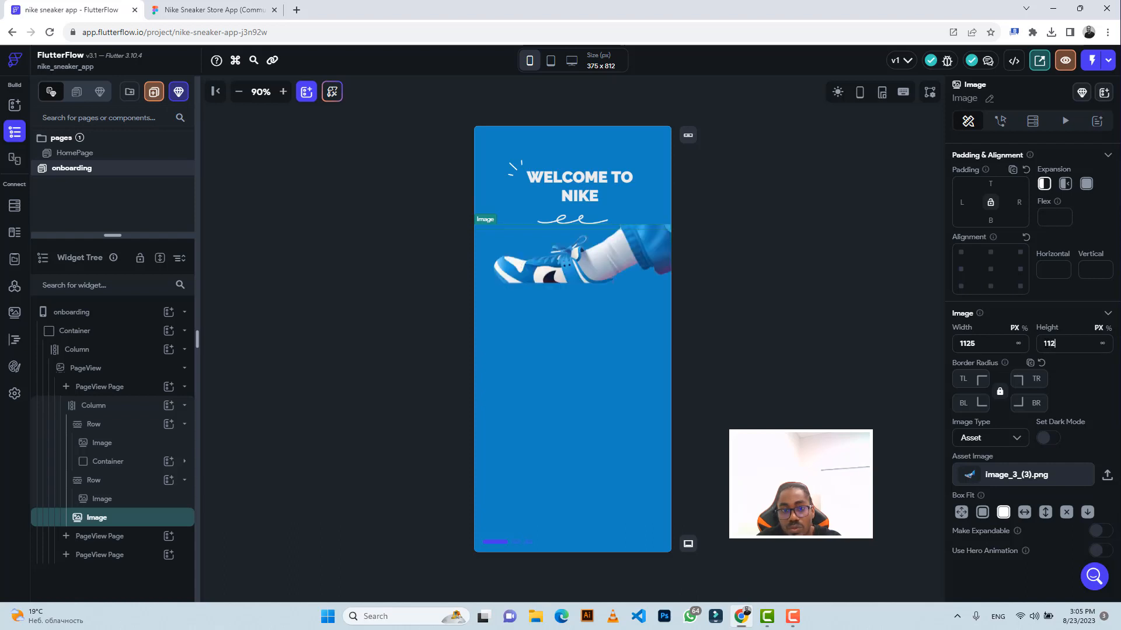
pyautogui.write('5')
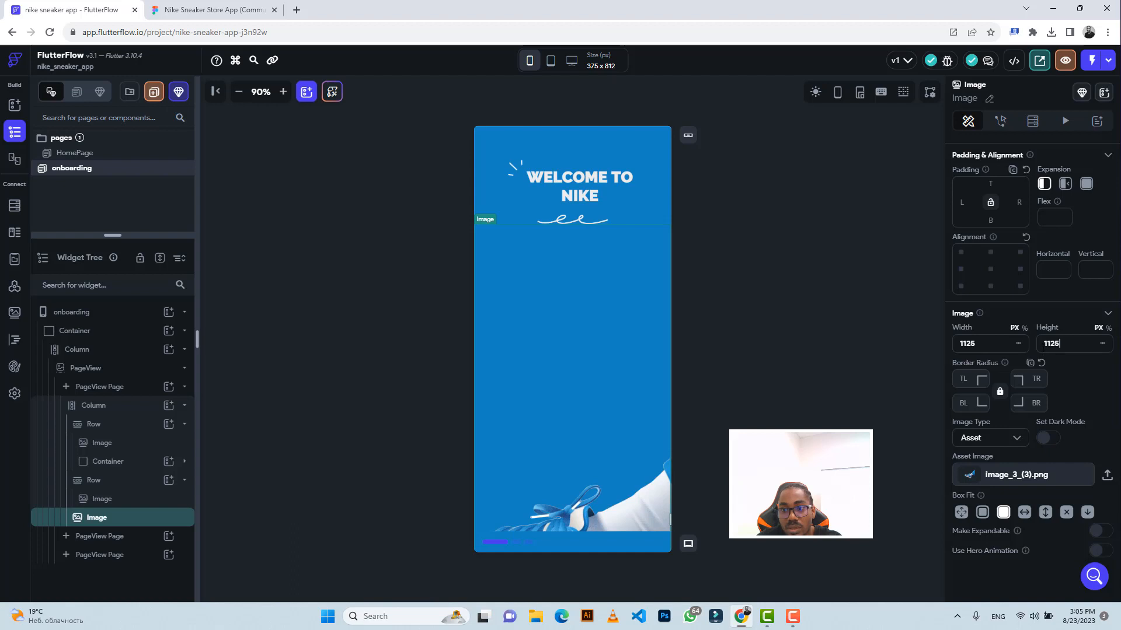
pyautogui.hotkey('ctrl', 'a')
pyautogui.write('500')
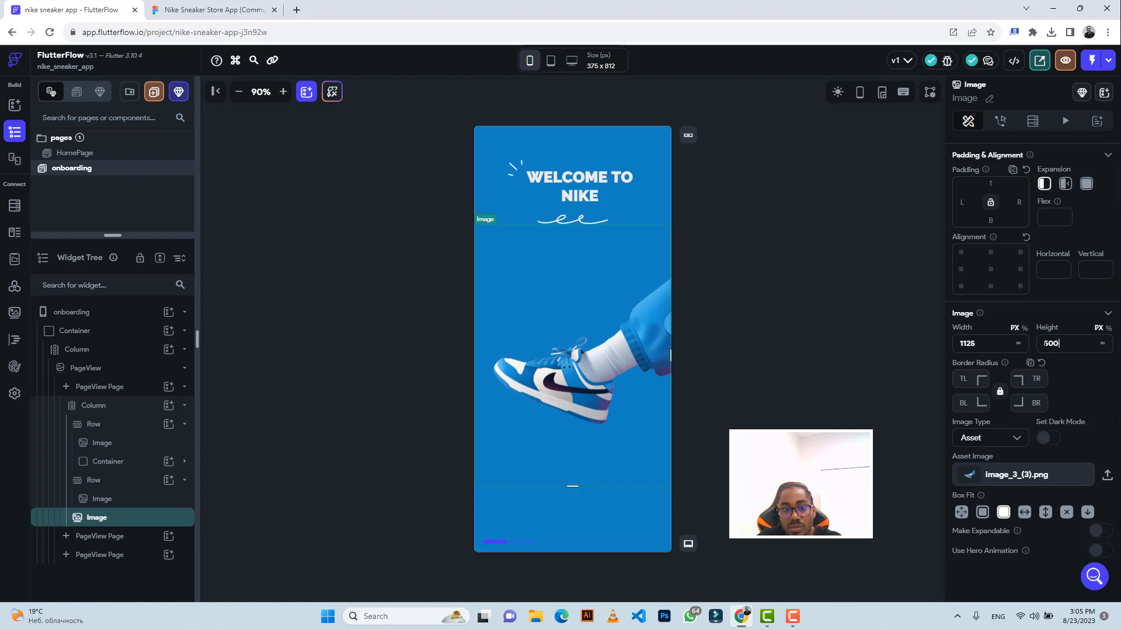
# Step: Check image 3's dimensions in Figma and set the sneaker Image's height to 420 px in FlutterFlow
pyautogui.click(180, 19)
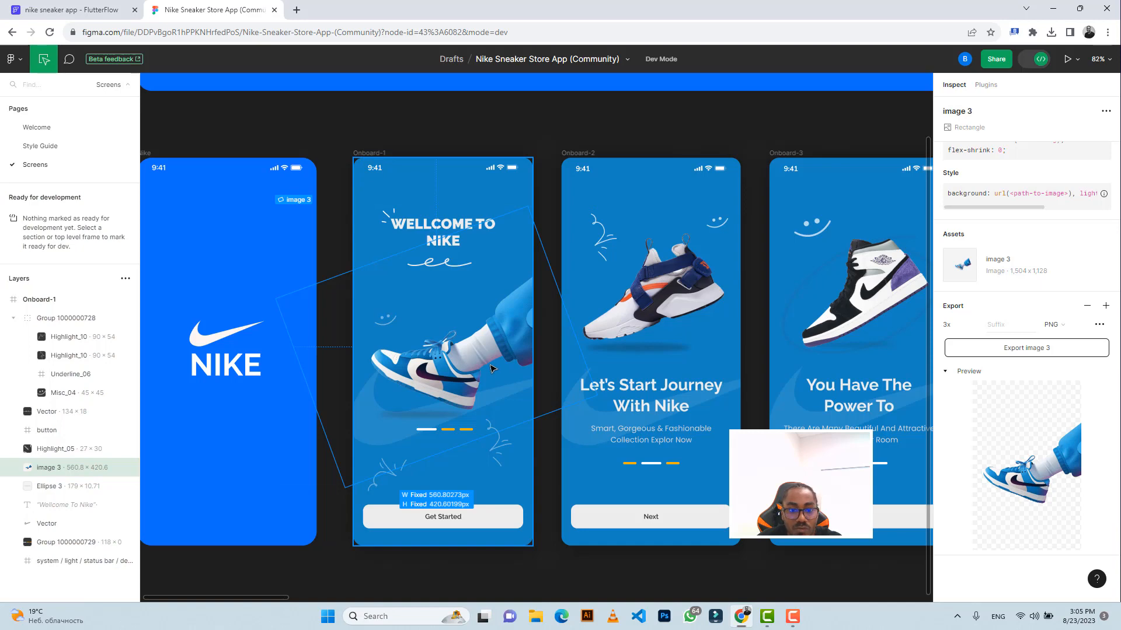
pyautogui.click(73, 10)
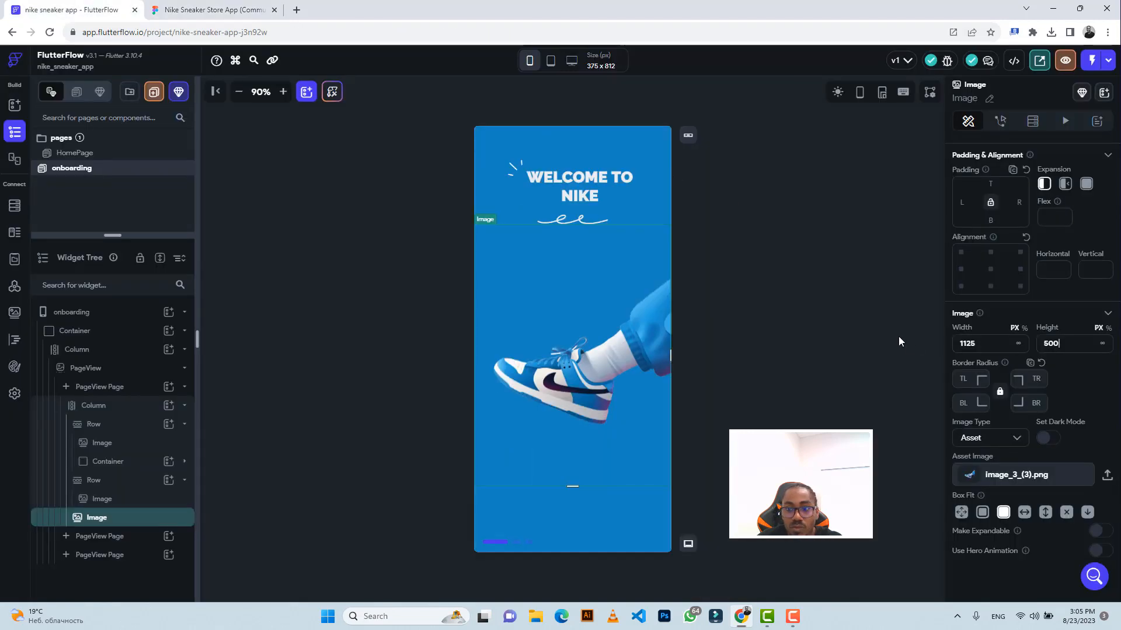
pyautogui.click(1065, 347)
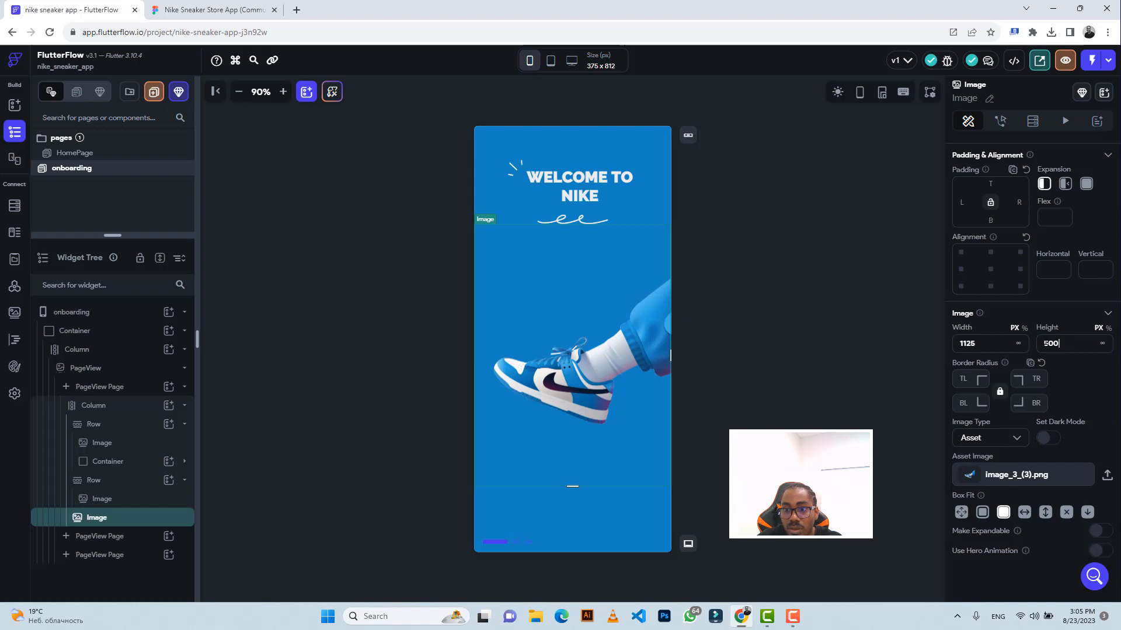
pyautogui.doubleClick(1044, 343)
pyautogui.write('3')
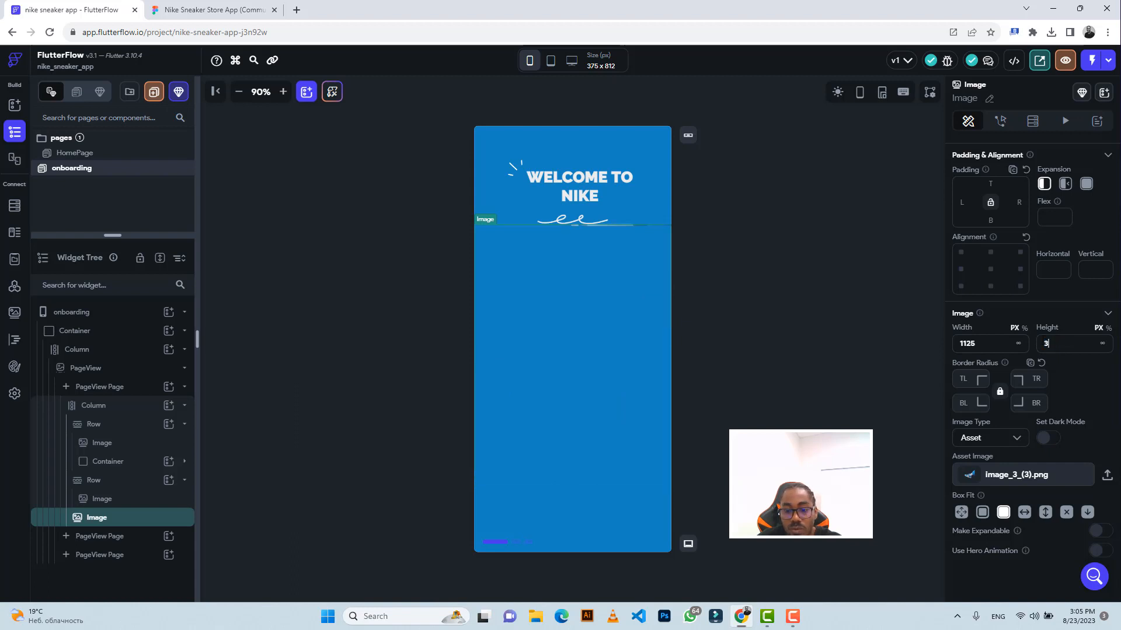
pyautogui.press('BackSpace')
pyautogui.write('420')
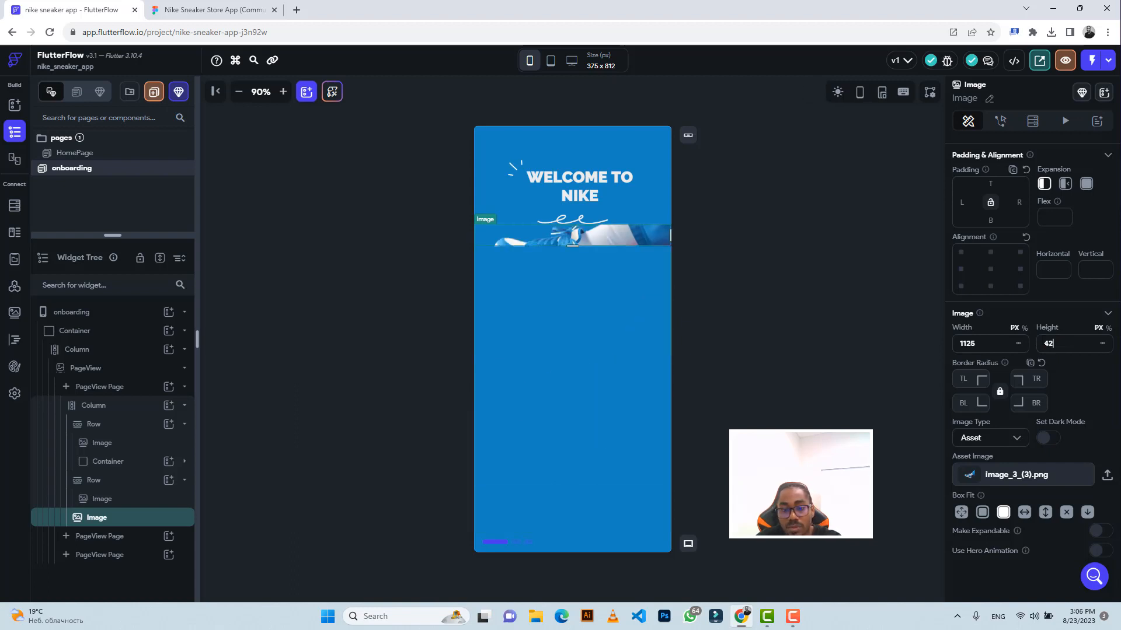
pyautogui.click(755, 288)
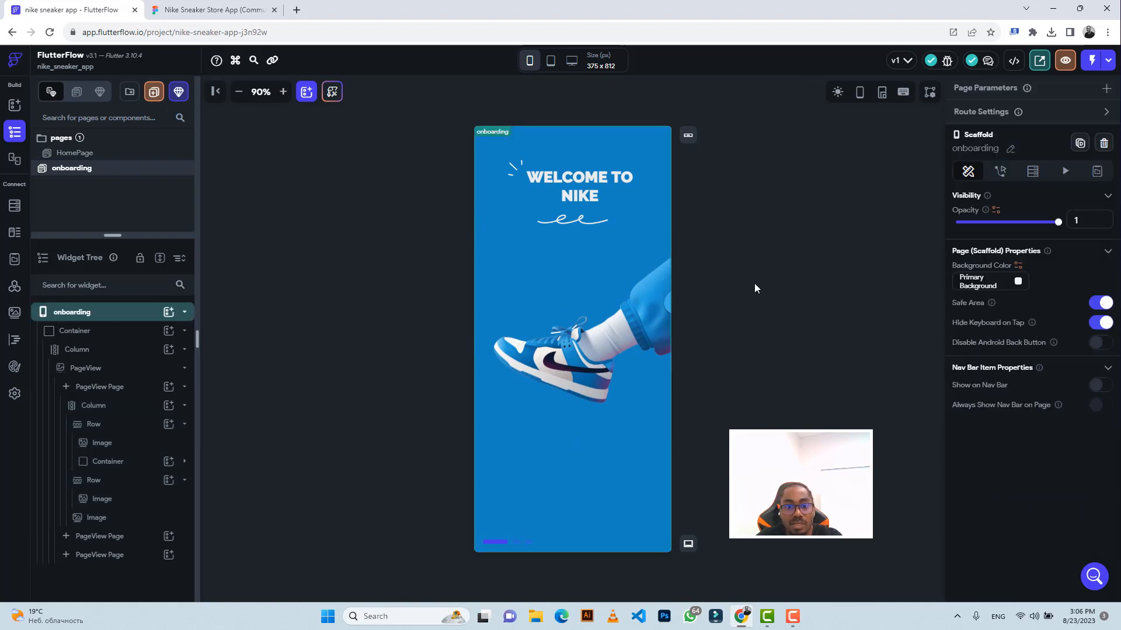
# Step: Switch to Figma and inspect the swoosh Vector behind the sneaker on Onboard-1, including its spacing to the sneaker image
pyautogui.click(210, 9)
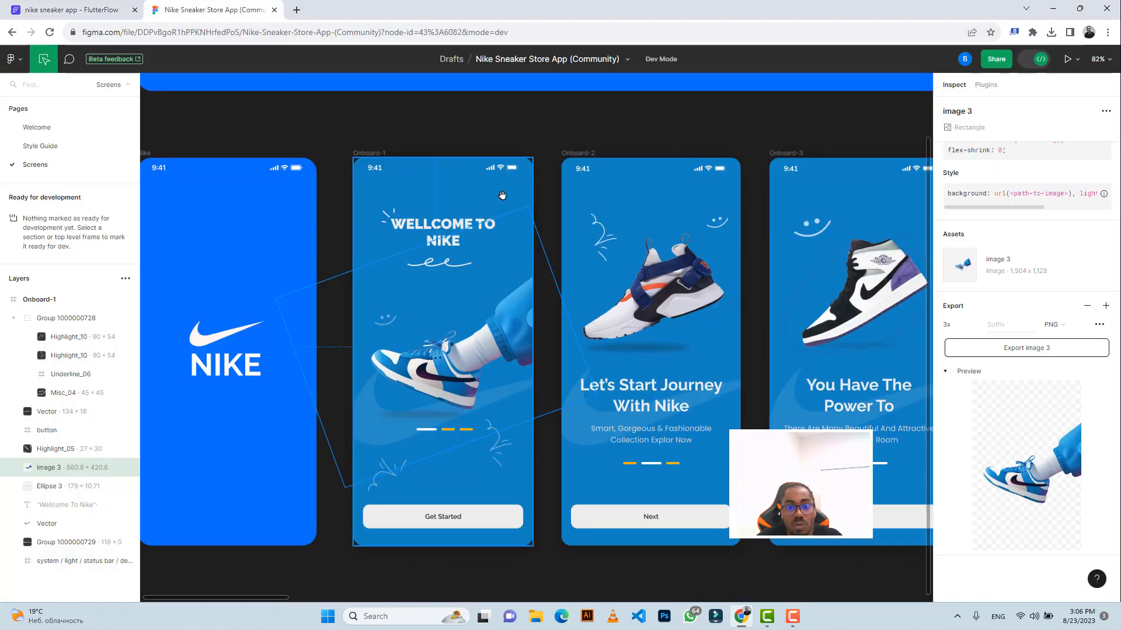
pyautogui.click(385, 424)
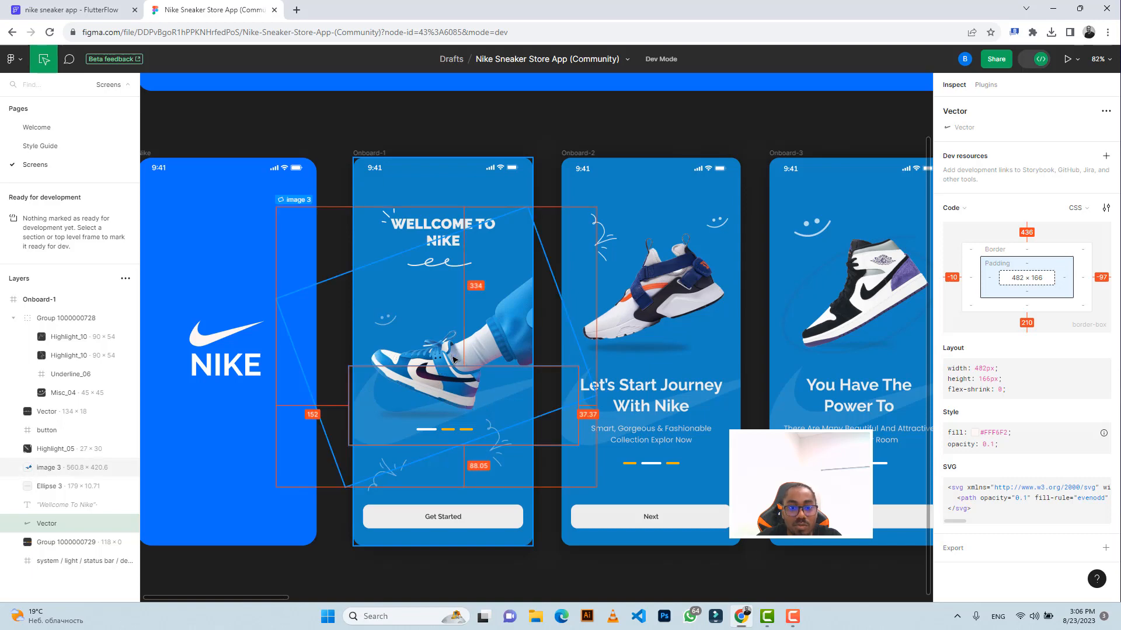
pyautogui.hotkey('ctrl', 'Tab')
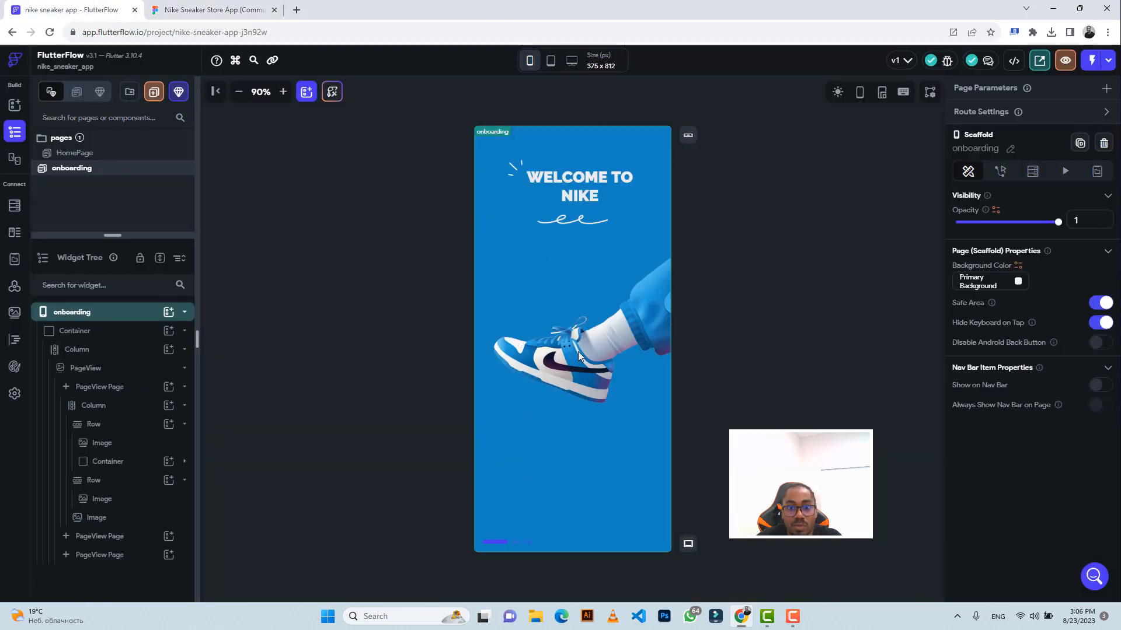
# Step: In FlutterFlow, wrap the sneaker Image in a Stack and add a second Image widget to that Stack
pyautogui.click(580, 359)
pyautogui.rightClick(580, 359)
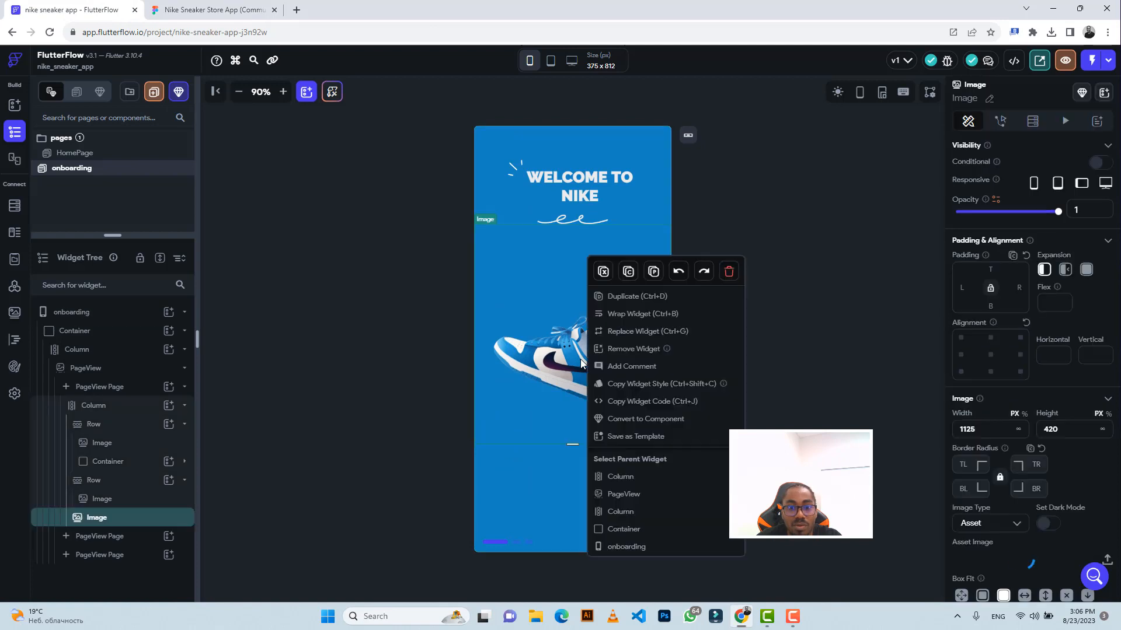
pyautogui.click(628, 315)
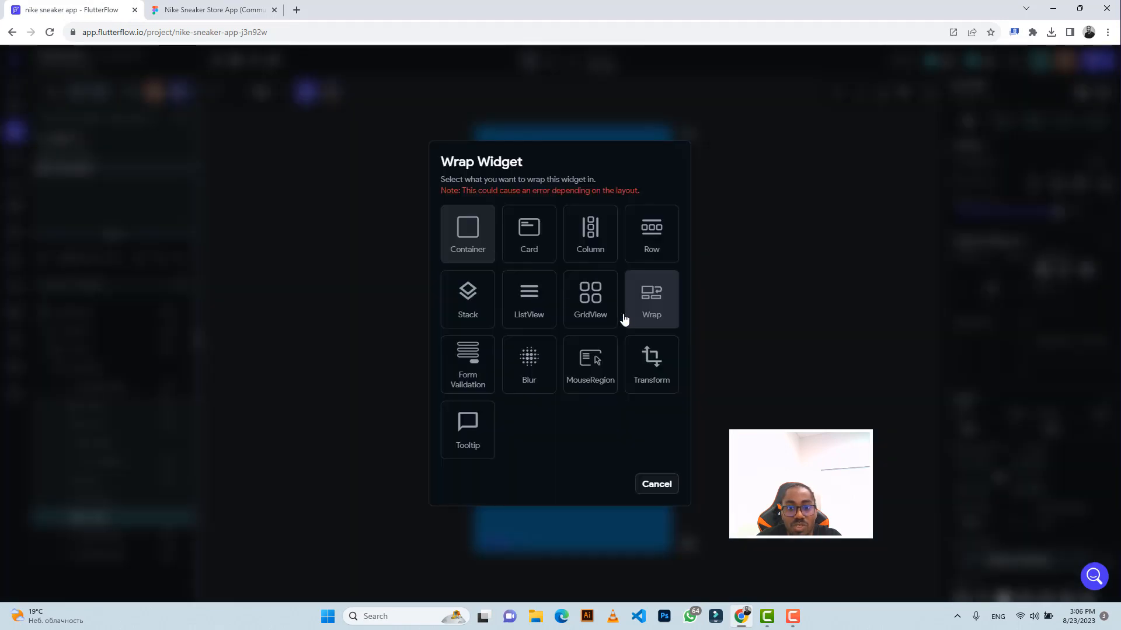
pyautogui.click(472, 314)
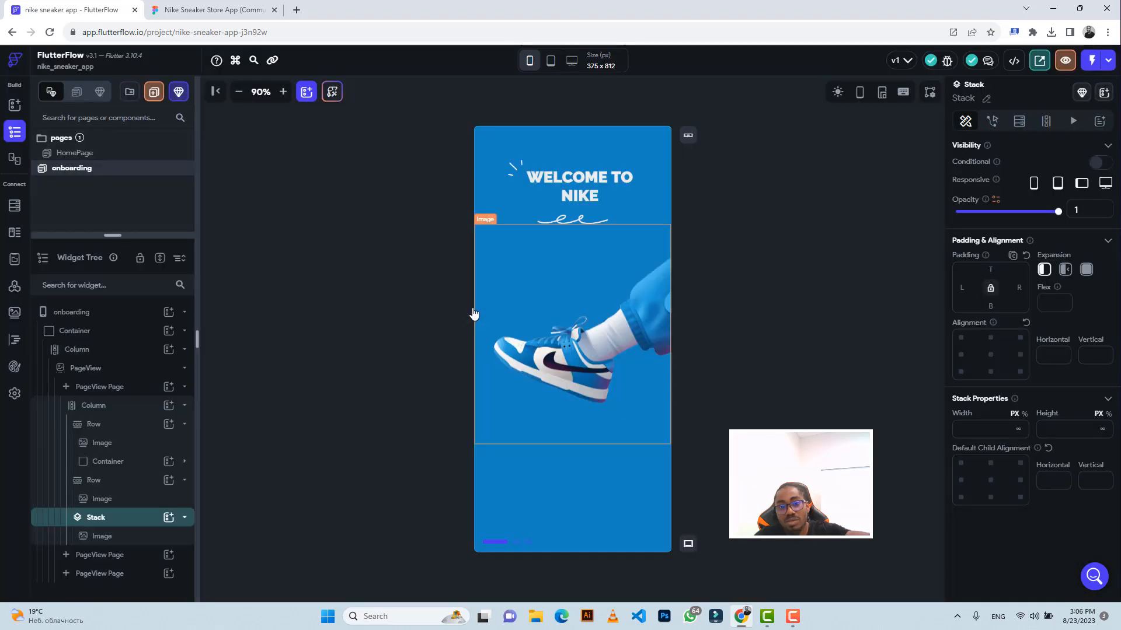
pyautogui.click(169, 517)
pyautogui.click(284, 476)
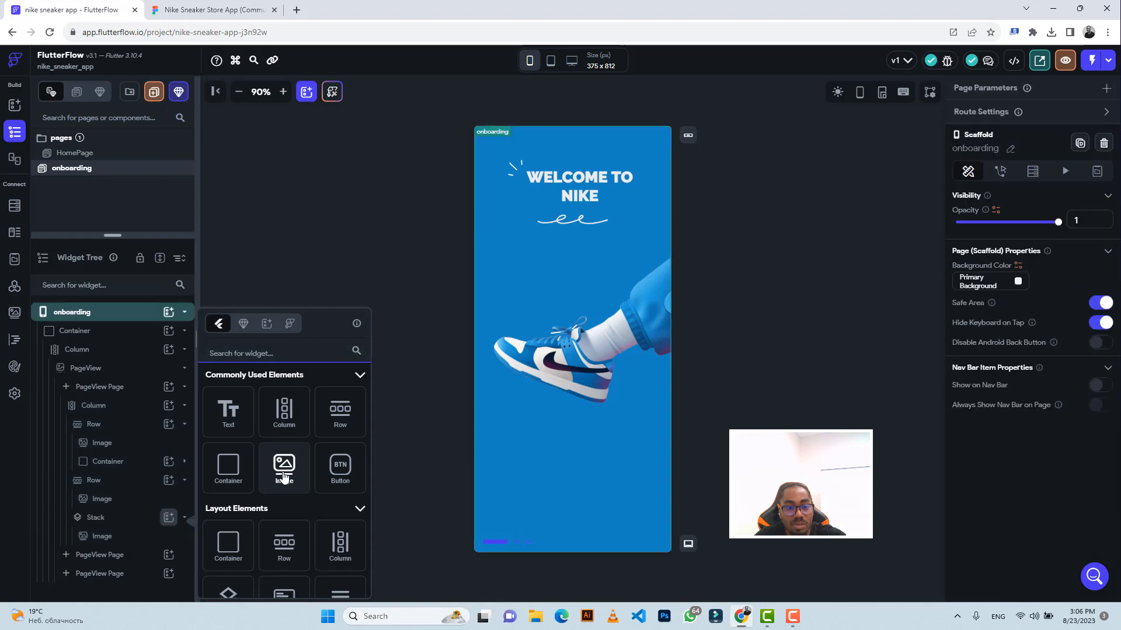
# Step: In Figma, add a PNG export setting at 3x for the swoosh Vector on Onboard-1
pyautogui.click(161, 7)
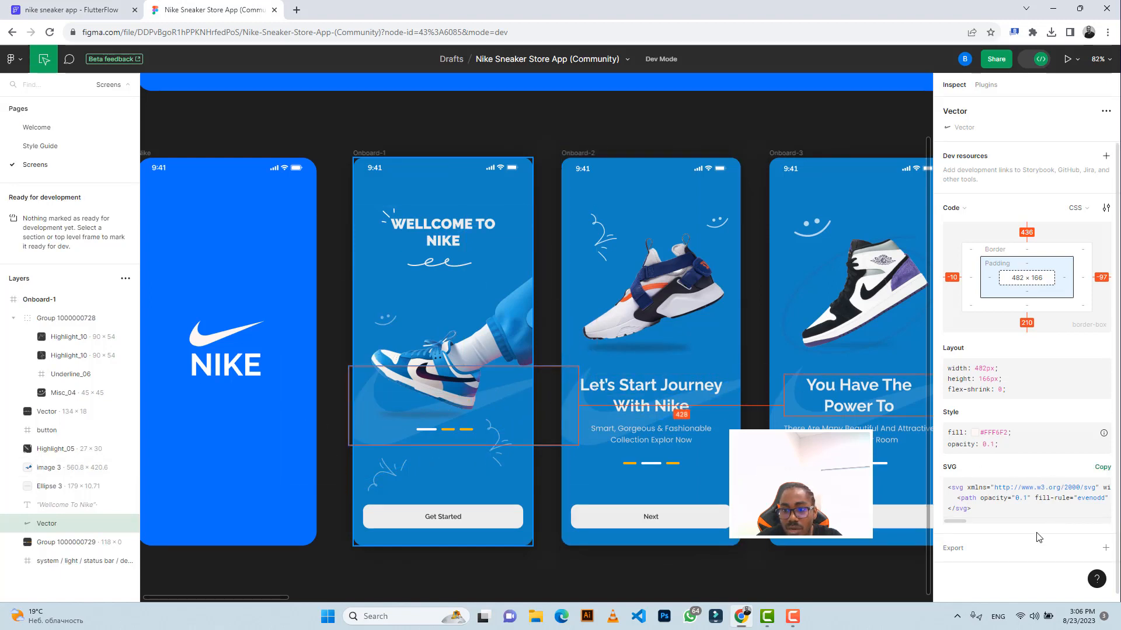
pyautogui.scroll(-1, 998, 528)
pyautogui.click(958, 543)
pyautogui.scroll(-3, 994, 486)
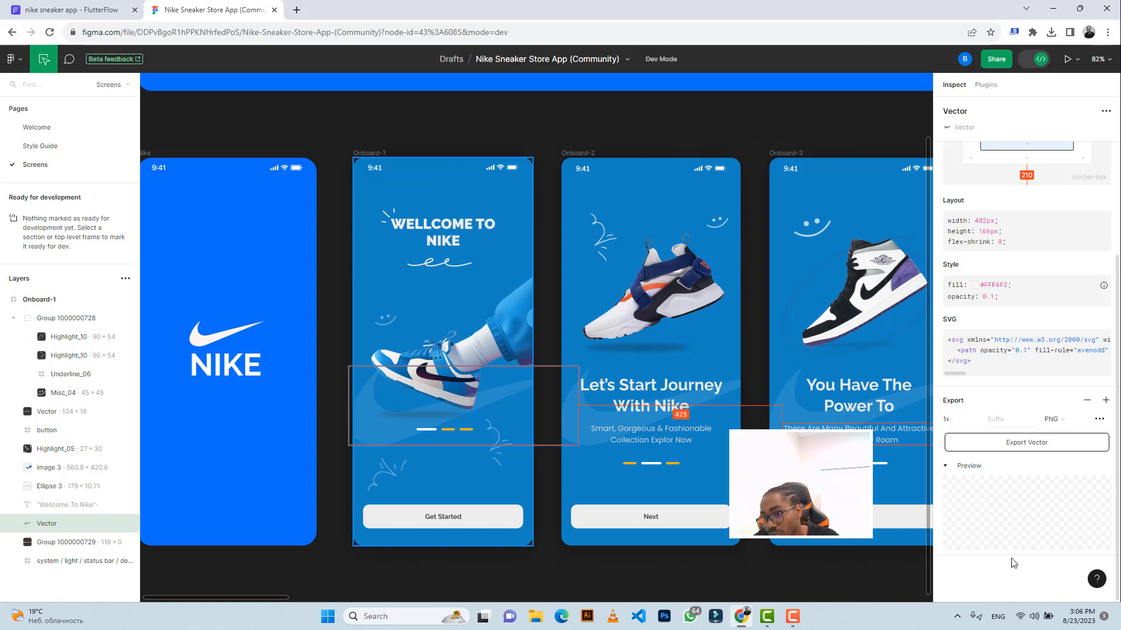
pyautogui.click(976, 422)
pyautogui.click(971, 461)
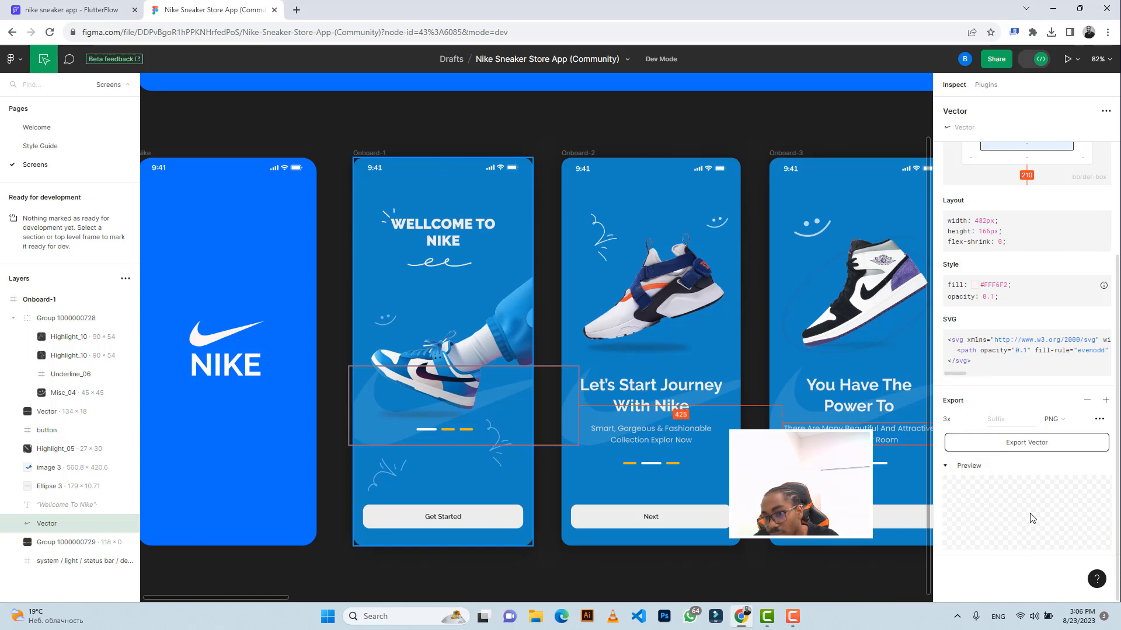
pyautogui.scroll(3, 1030, 513)
pyautogui.scroll(-3, 1031, 514)
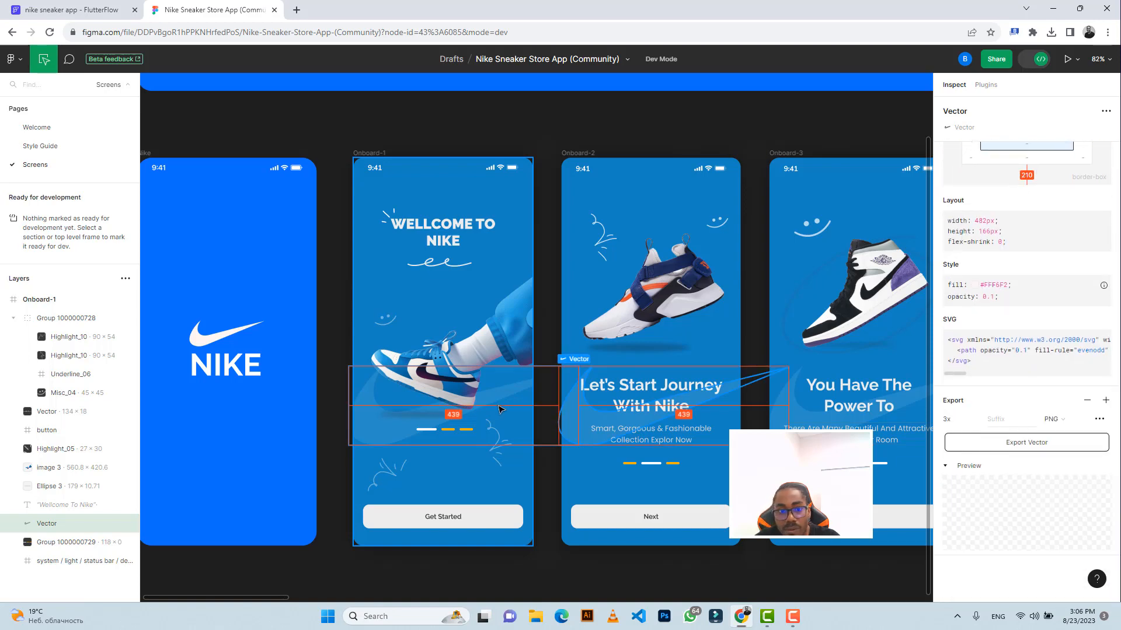
# Step: Leave Dev Mode, check the swoosh Vector's export preview and layer visibility, and export it as a PNG
pyautogui.click(1039, 59)
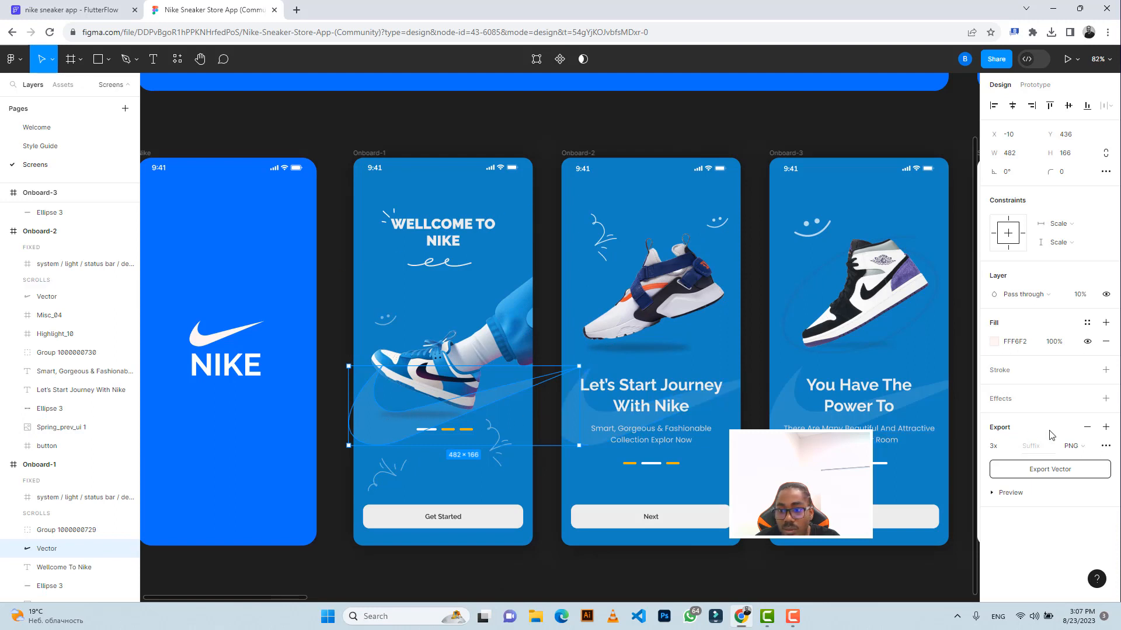
pyautogui.click(1006, 494)
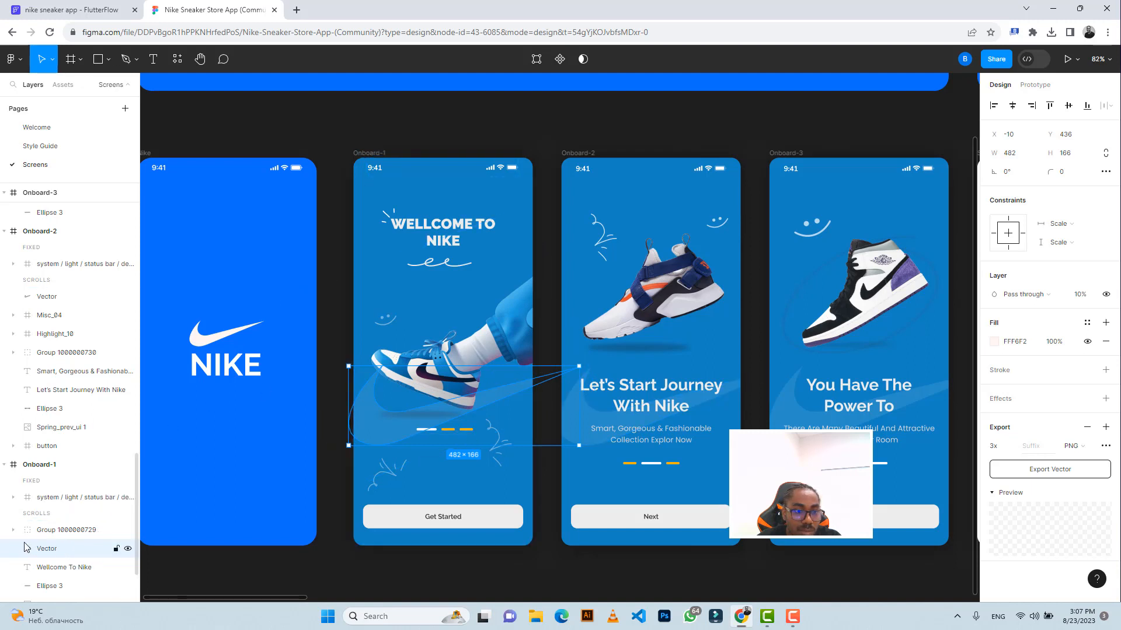
pyautogui.click(127, 549)
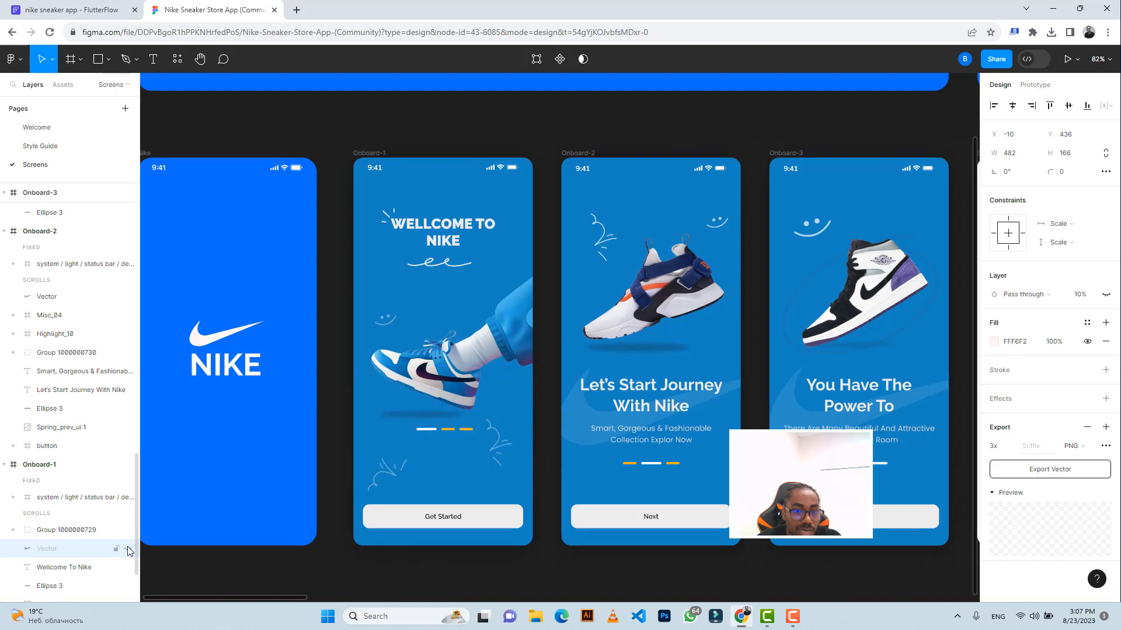
pyautogui.click(128, 549)
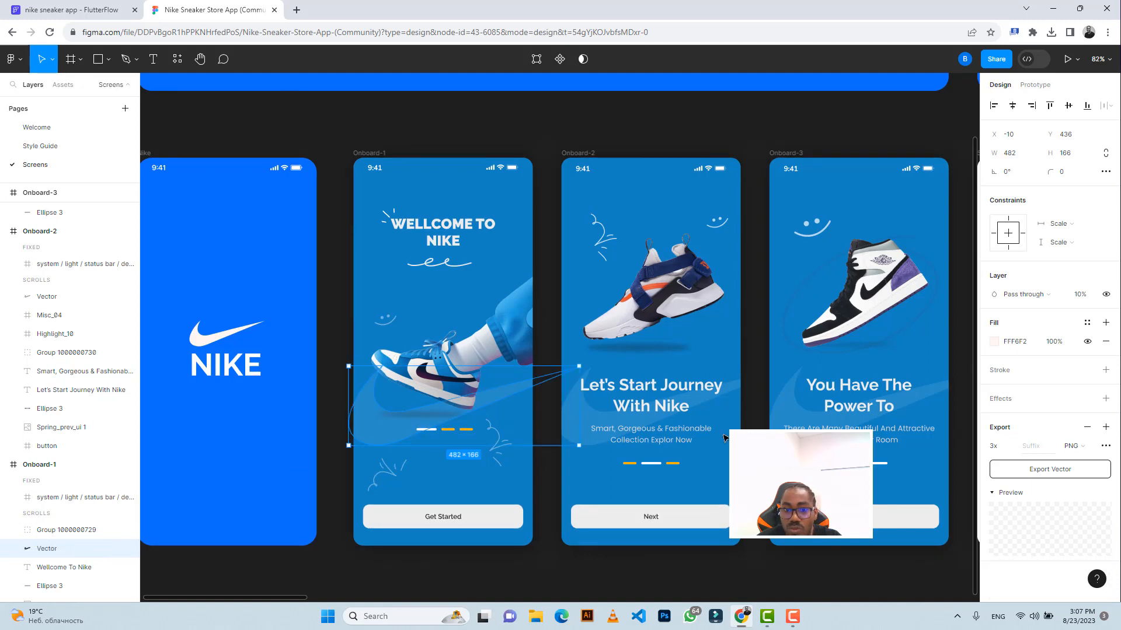
pyautogui.click(1051, 472)
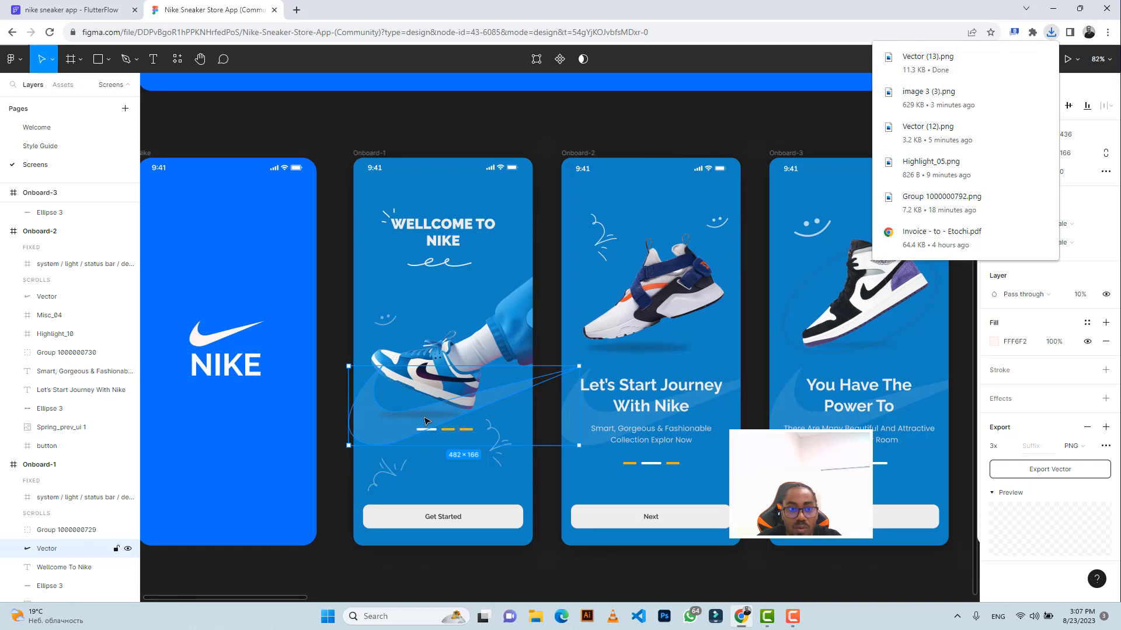
# Step: In FlutterFlow, set the Stack's new Image to 482 px wide and 166 px high and clear its border radius
pyautogui.click(70, 9)
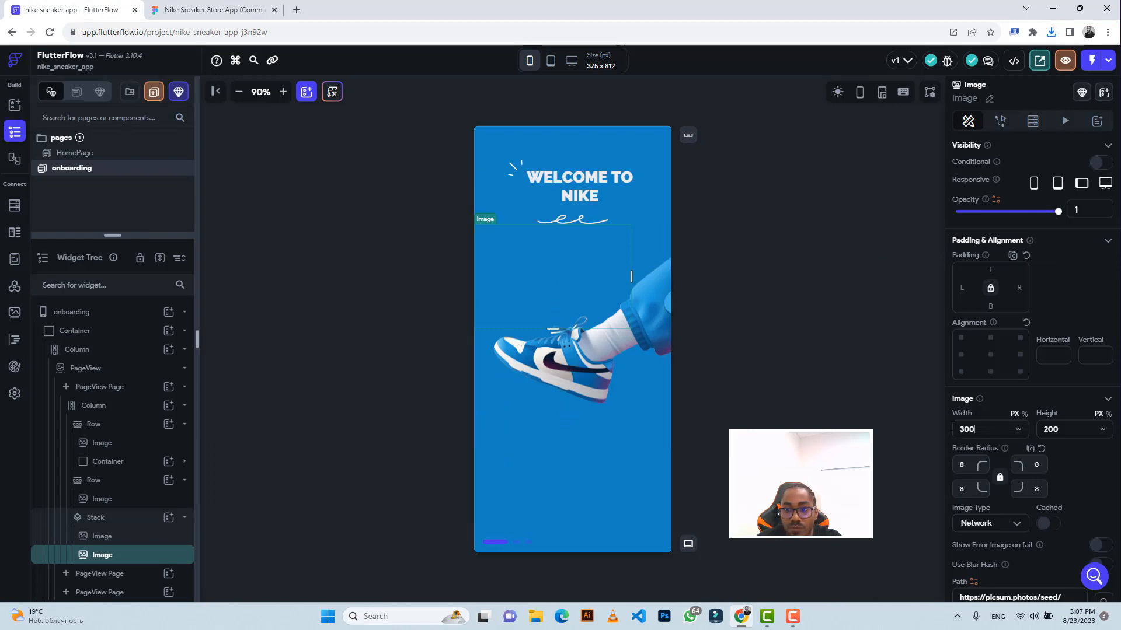
pyautogui.moveTo(975, 429); pyautogui.dragTo(952, 430)
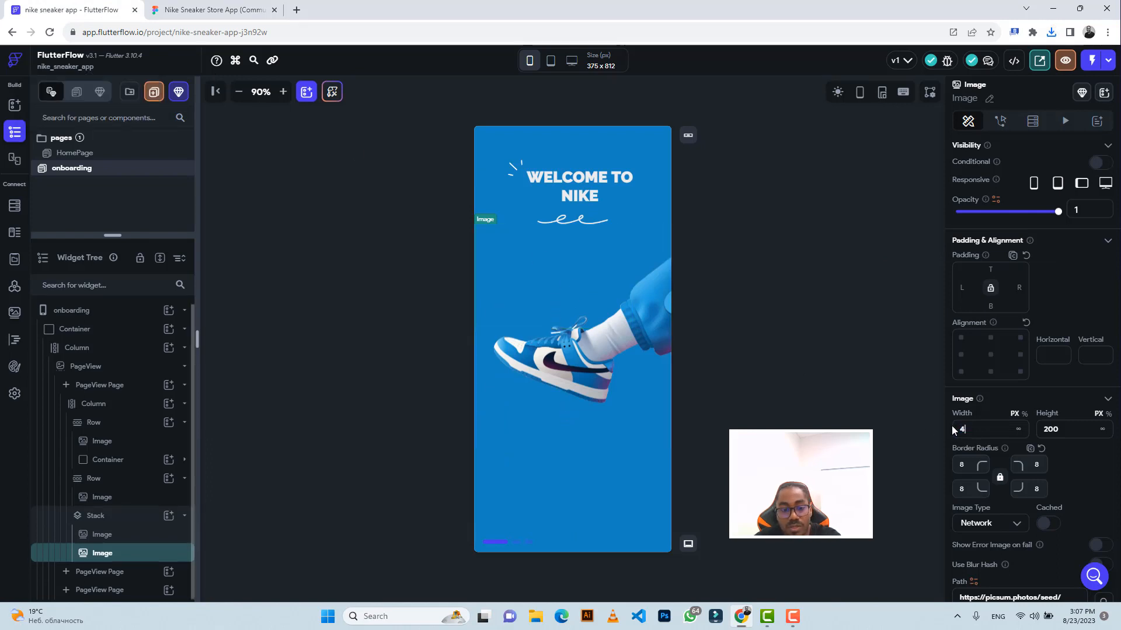
pyautogui.write('482')
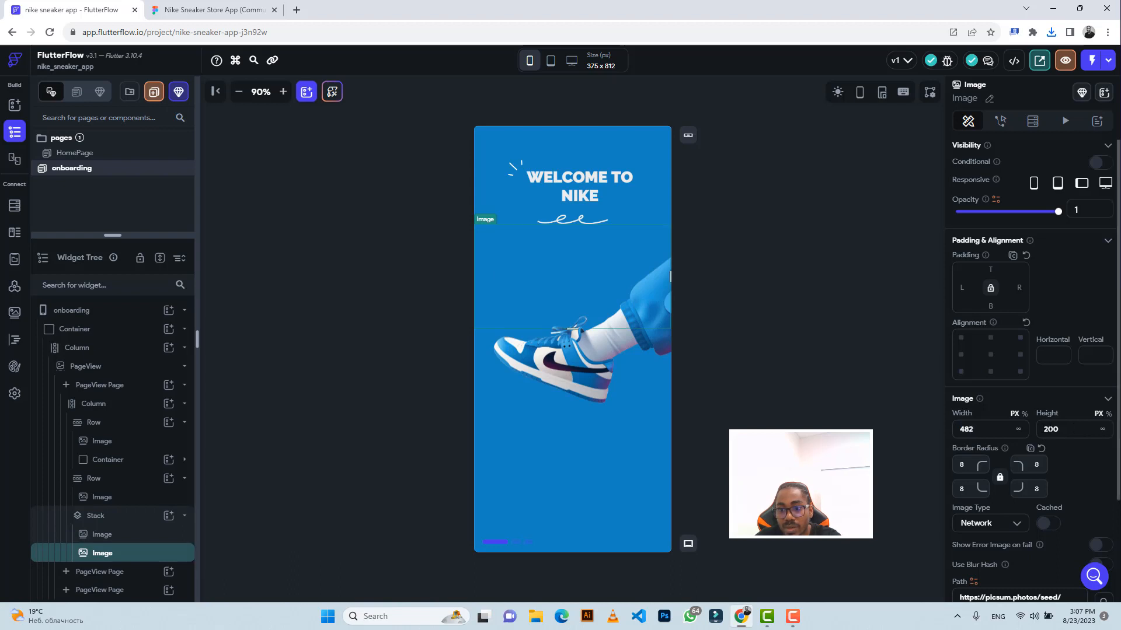
pyautogui.moveTo(1071, 429); pyautogui.dragTo(1040, 430)
pyautogui.write('166')
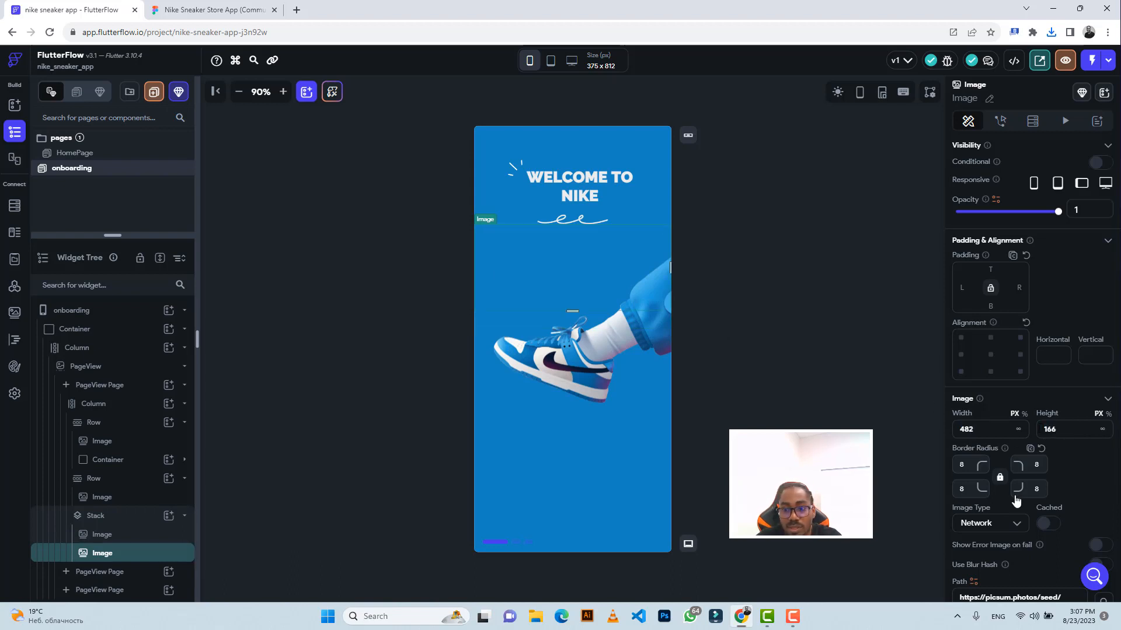
pyautogui.doubleClick(964, 464)
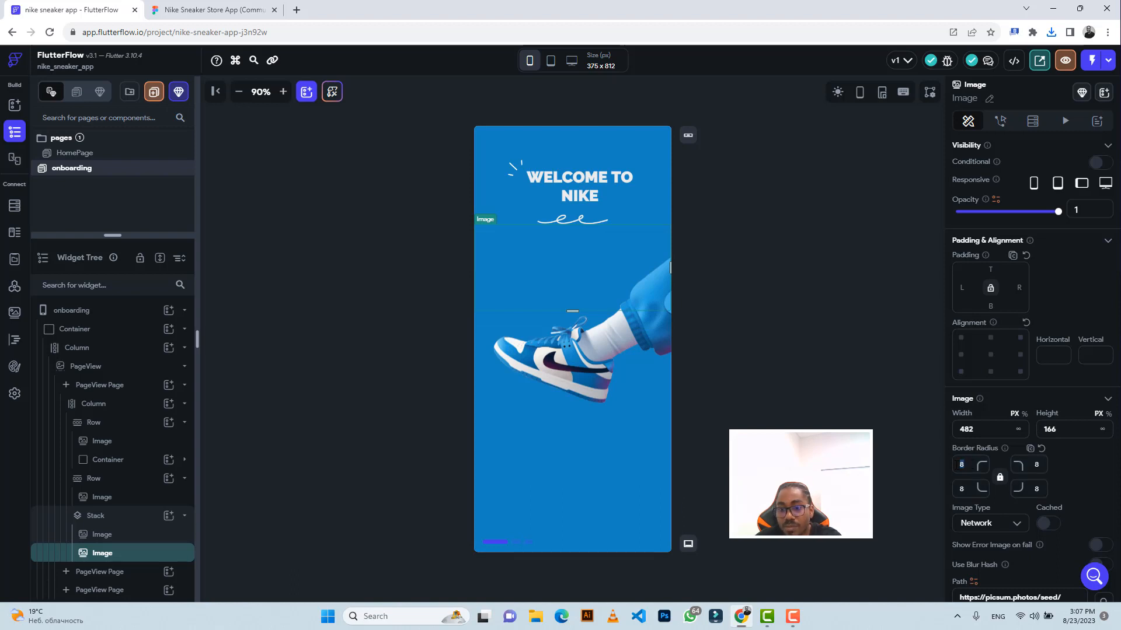
pyautogui.press('BackSpace')
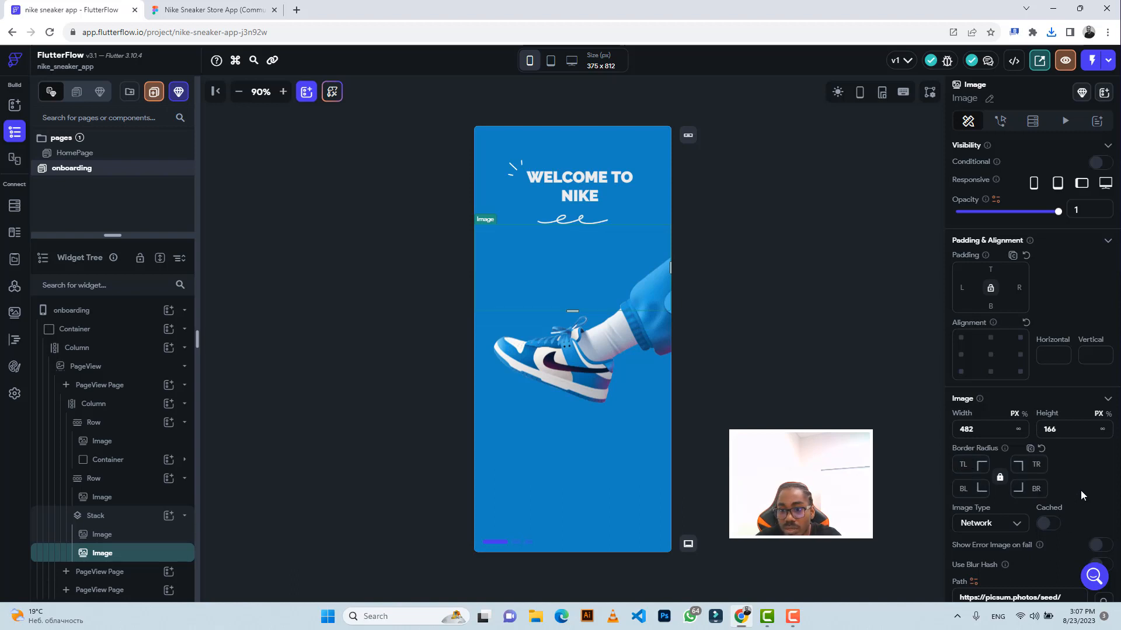
# Step: Set the new Image's type to Asset and upload Vector (13).png from the Downloads folder
pyautogui.scroll(-2, 1080, 490)
pyautogui.click(996, 397)
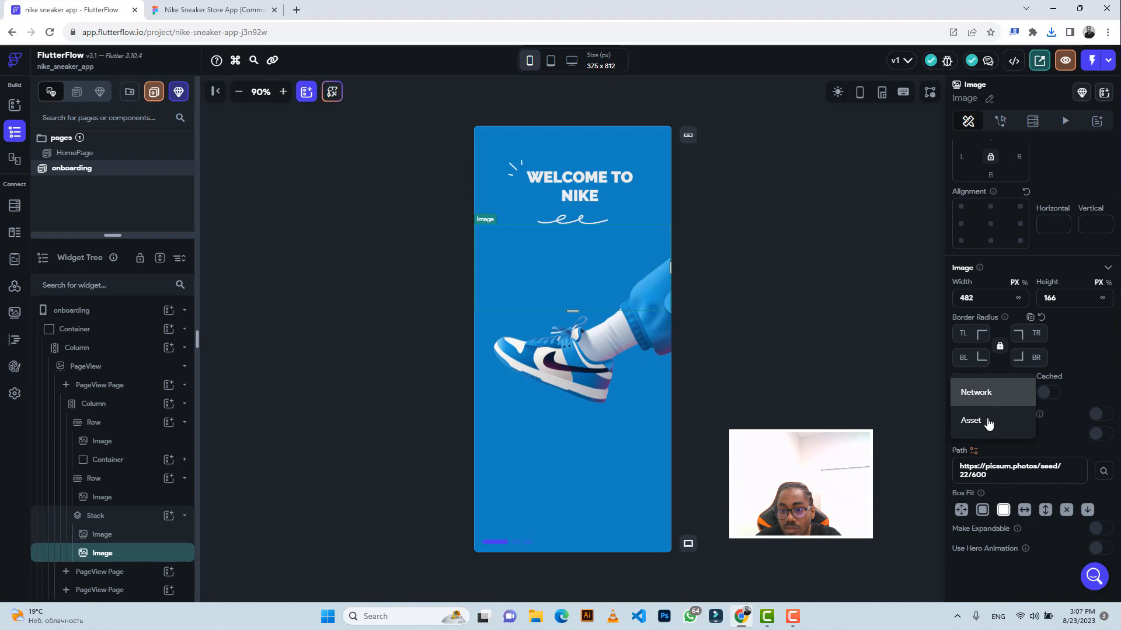
pyautogui.click(989, 421)
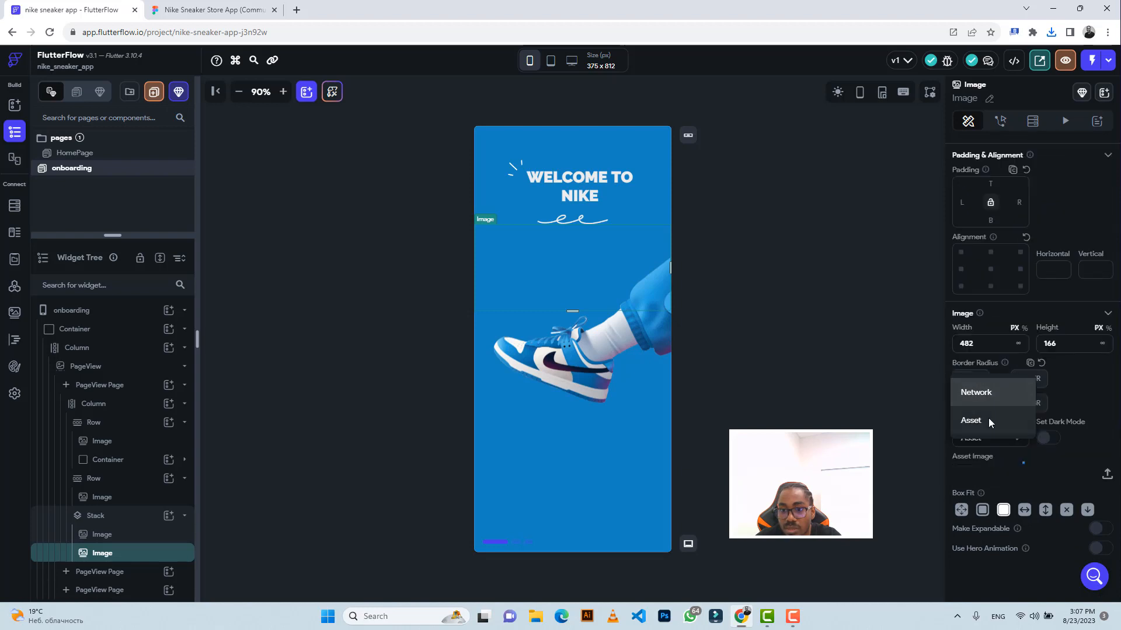
pyautogui.click(1106, 476)
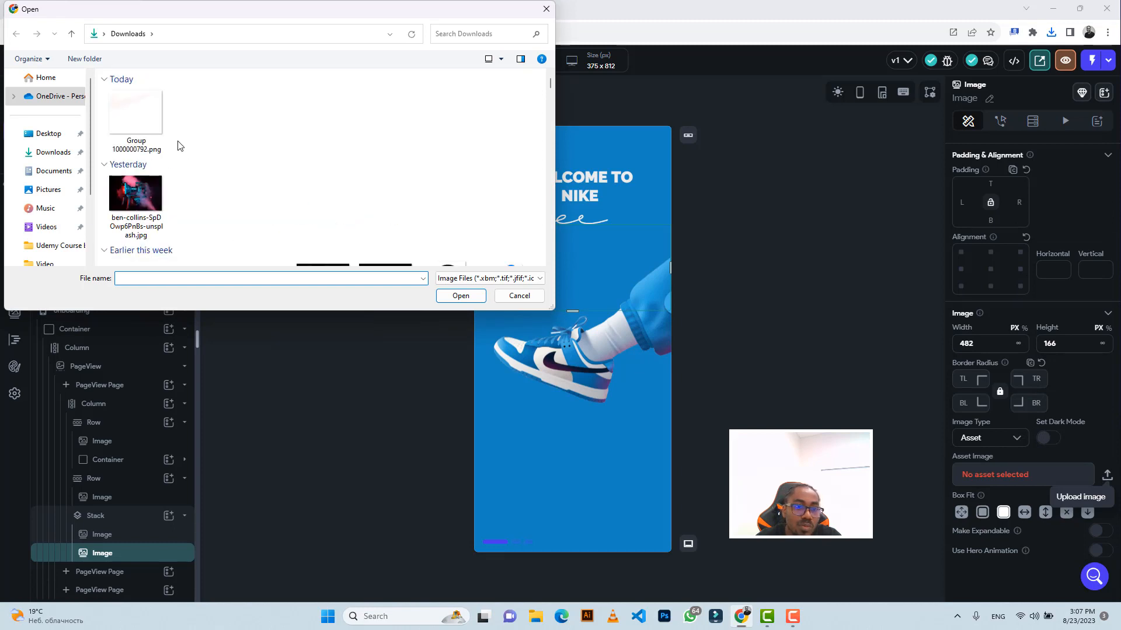
pyautogui.click(139, 145)
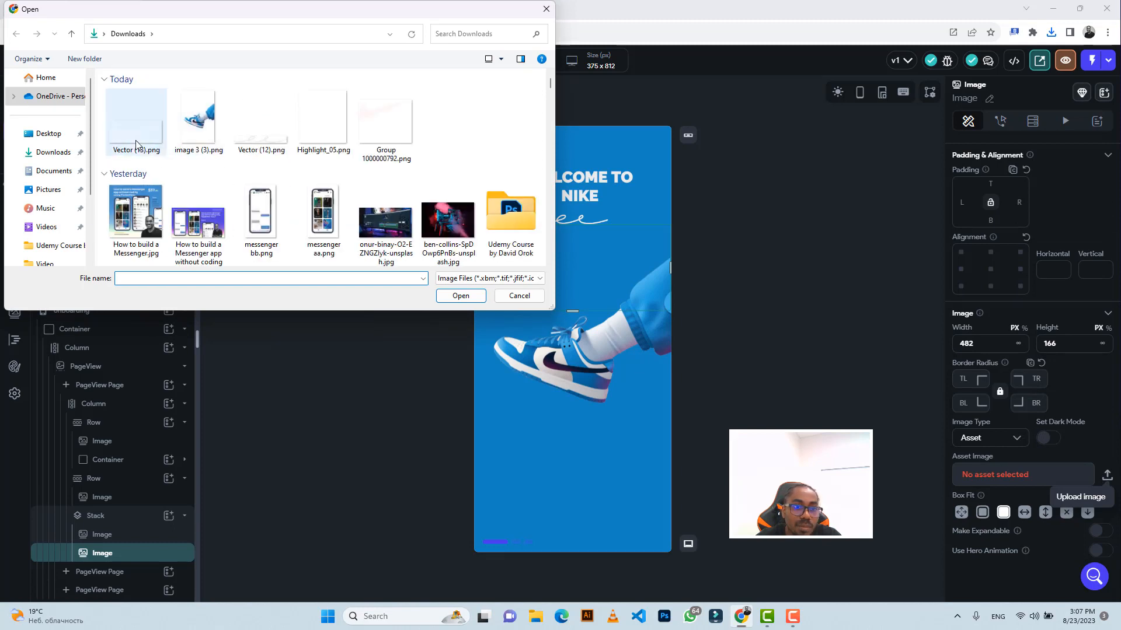
pyautogui.click(460, 295)
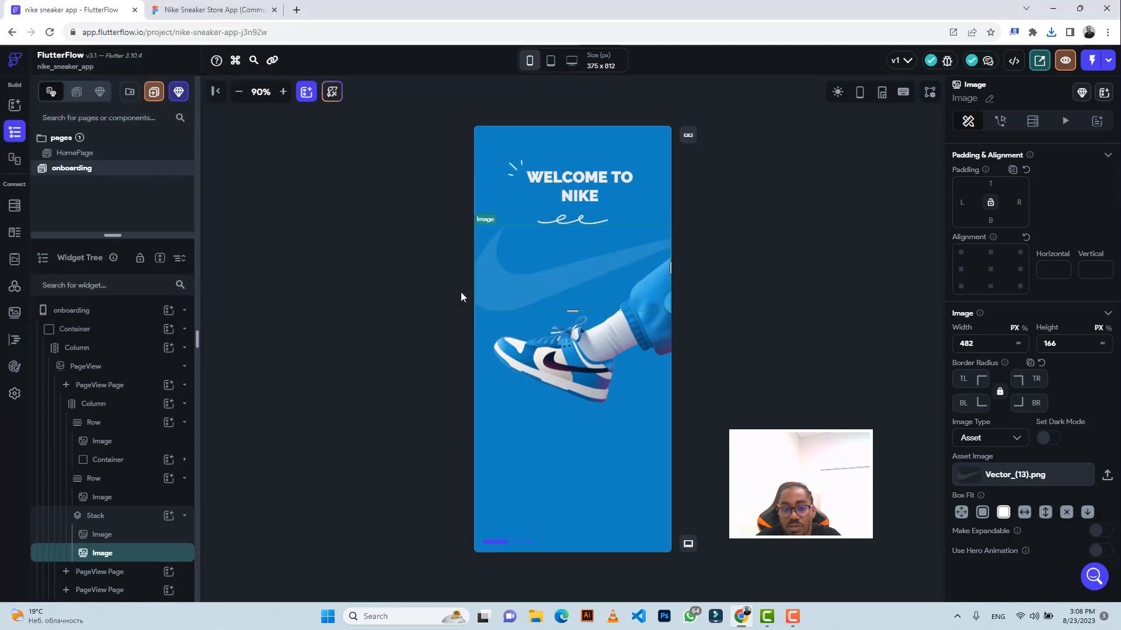
# Step: Measure the swoosh Vector's offset from the sneaker image in Figma and set the swoosh Image's top padding to 234 in FlutterFlow
pyautogui.click(222, 9)
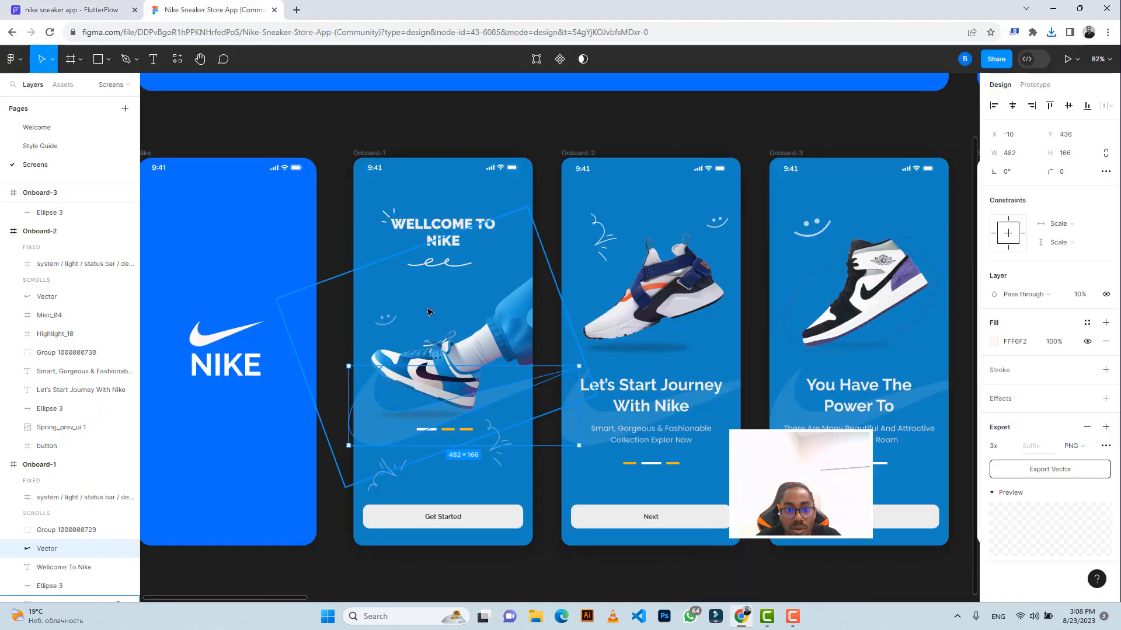
pyautogui.press('alt')
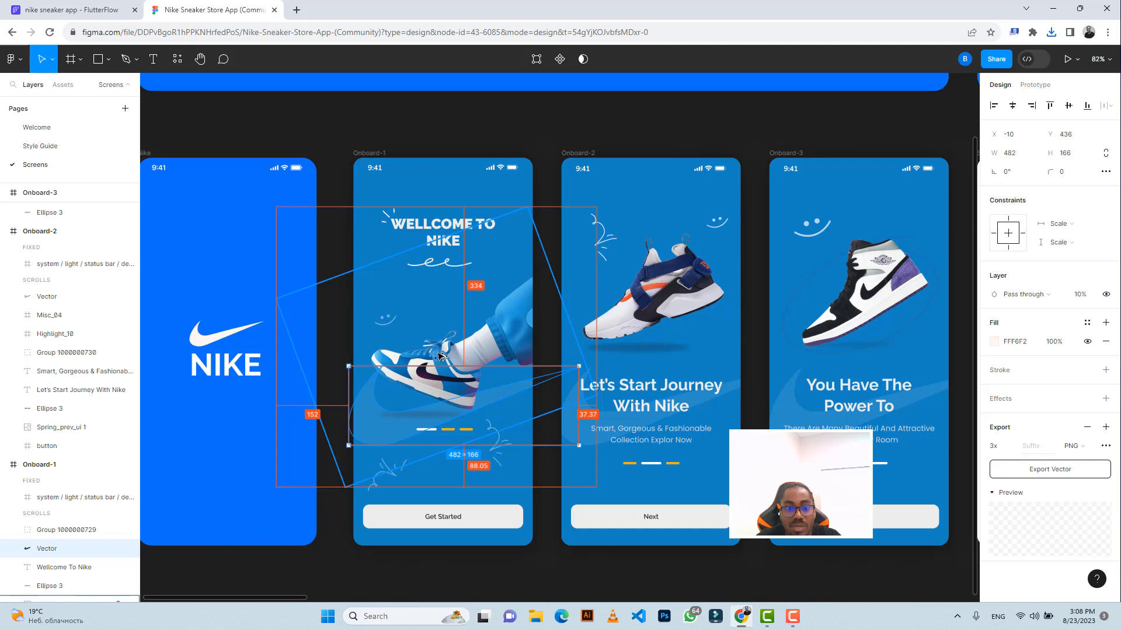
pyautogui.click(70, 10)
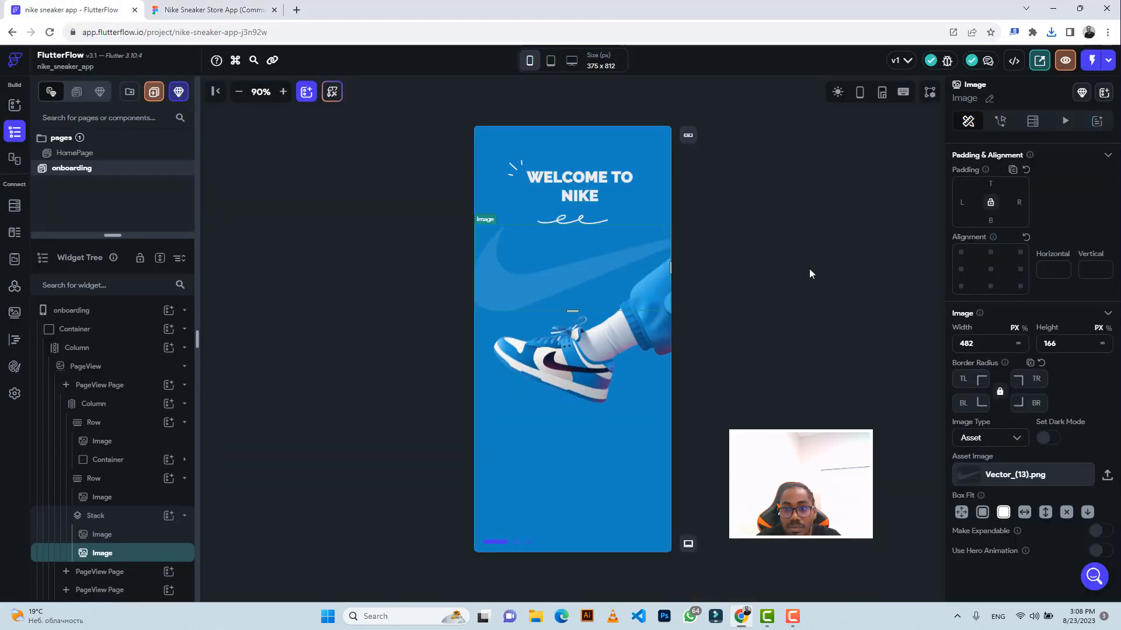
pyautogui.click(991, 187)
pyautogui.write('334')
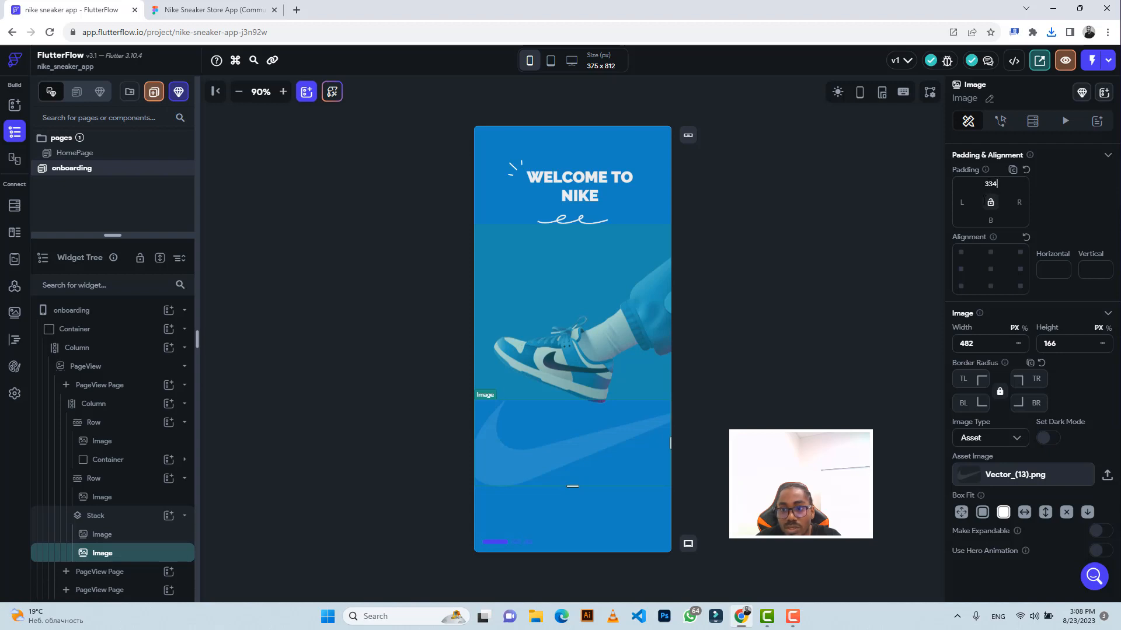
pyautogui.press('BackSpace')
pyautogui.write('2')
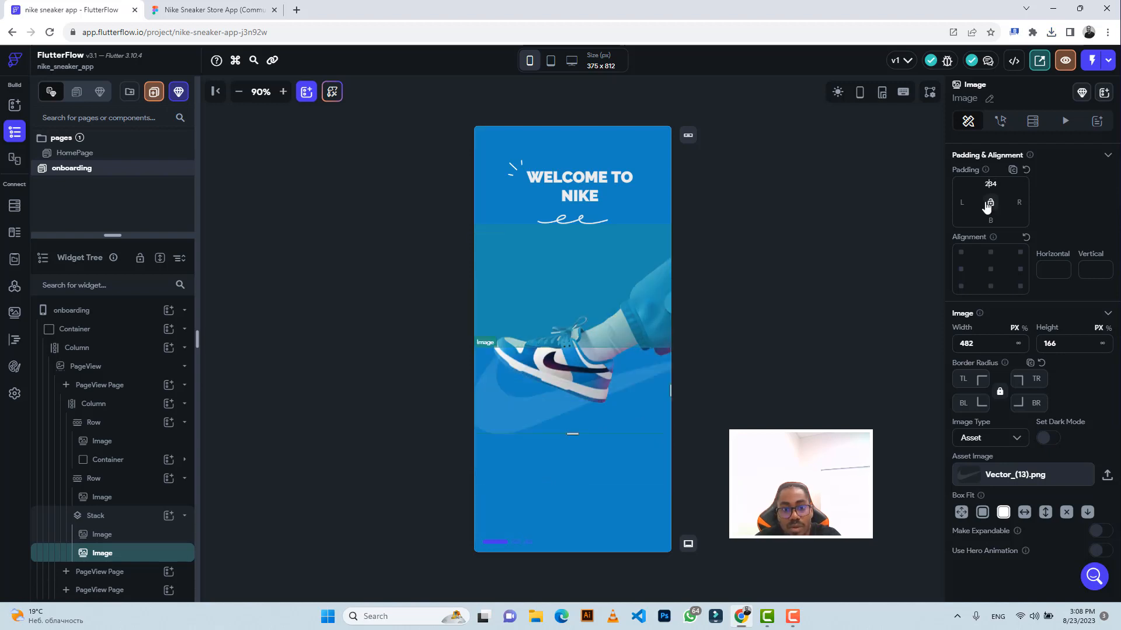
pyautogui.click(205, 10)
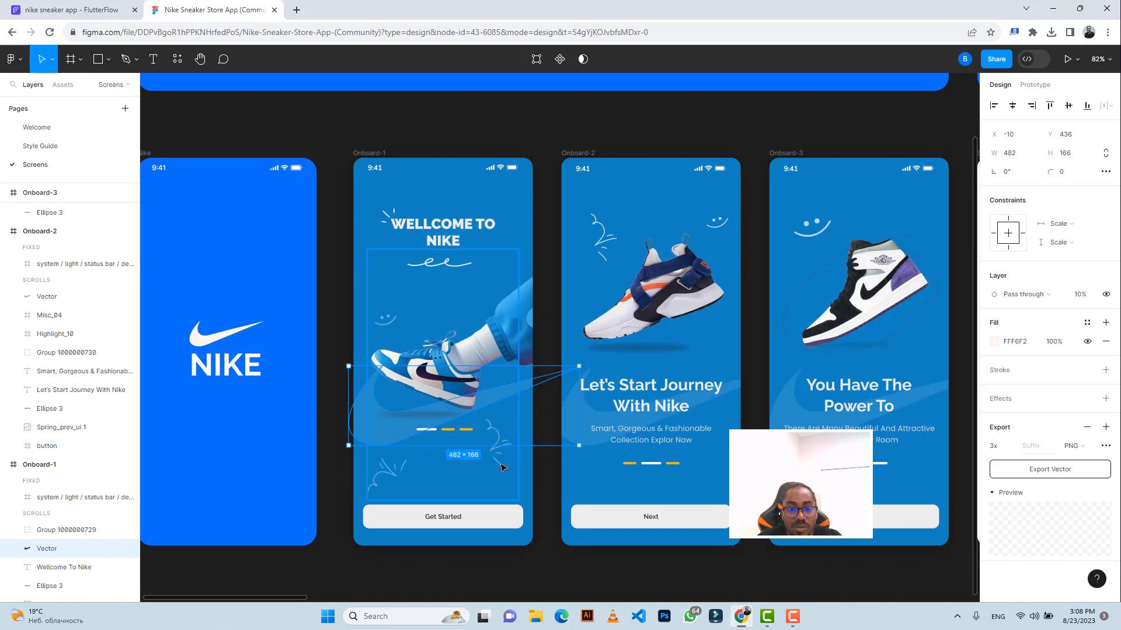
pyautogui.click(49, 569)
pyautogui.scroll(-3, 51, 554)
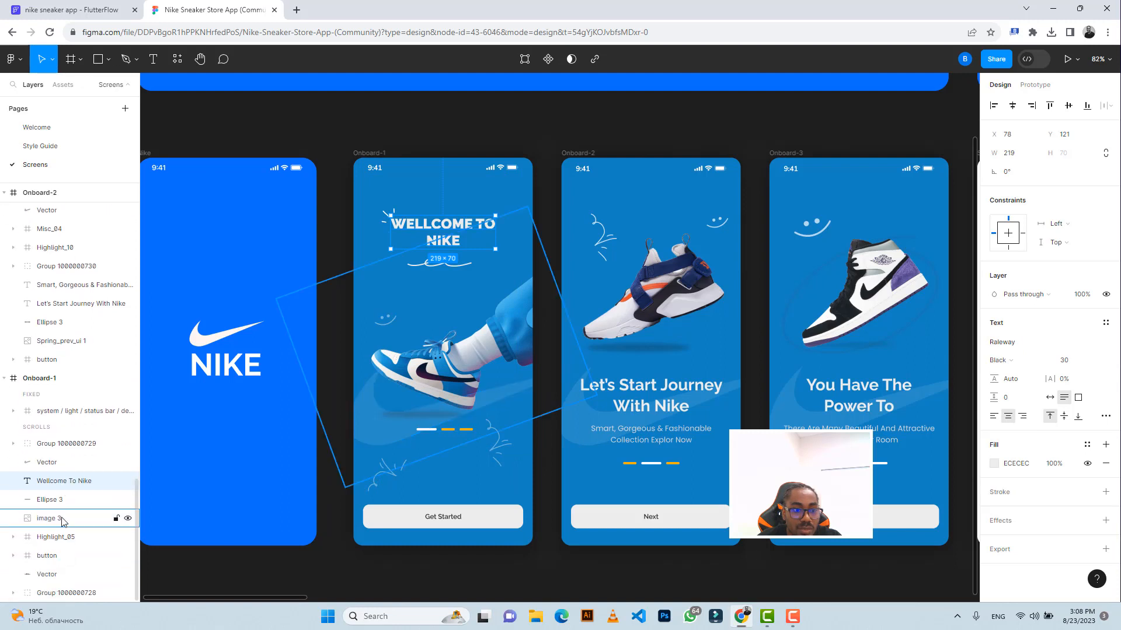
pyautogui.click(51, 538)
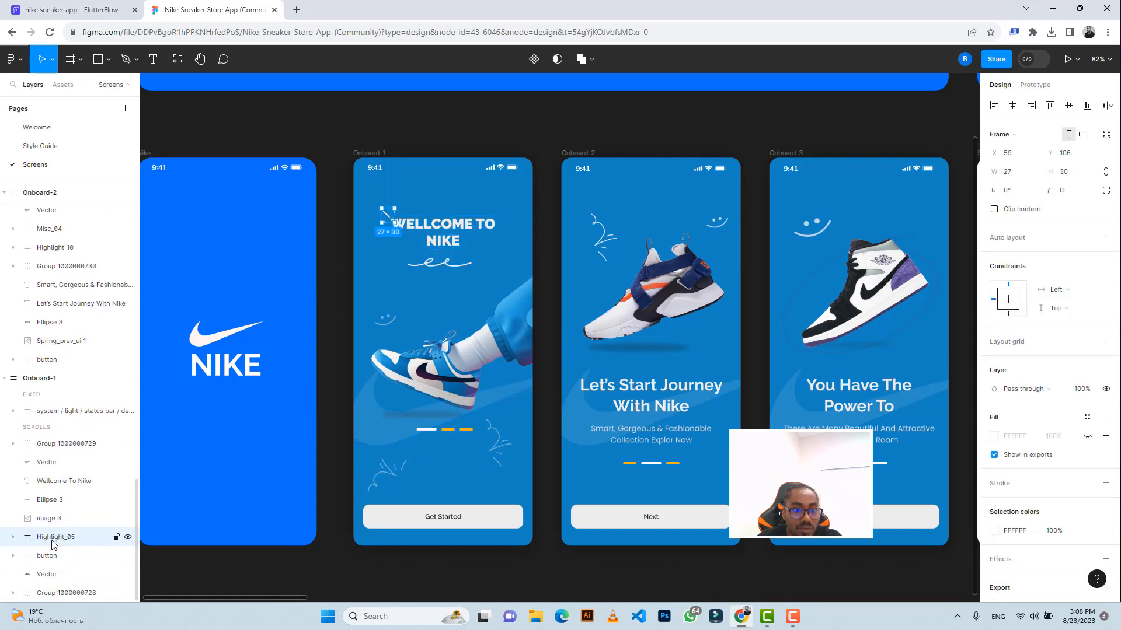
pyautogui.click(52, 576)
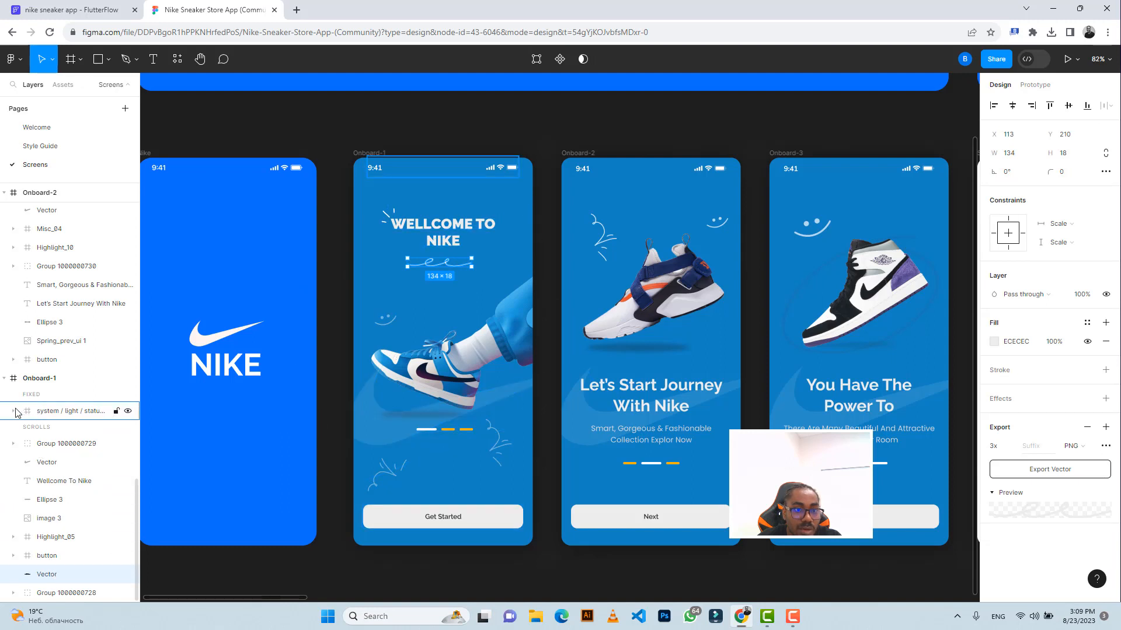
pyautogui.click(15, 444)
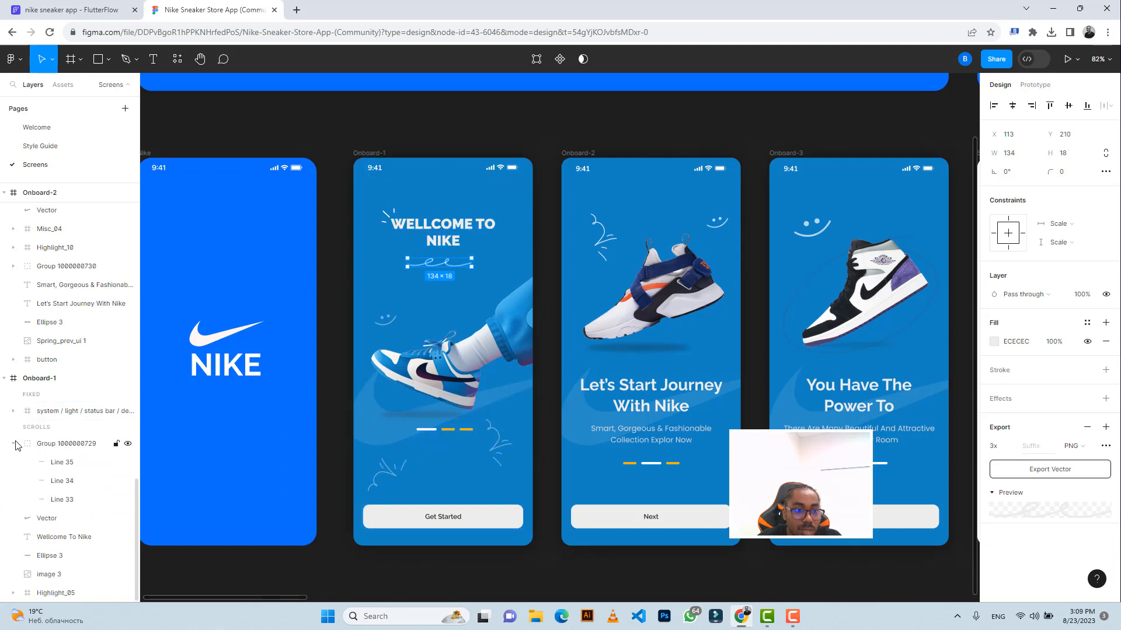
pyautogui.click(14, 444)
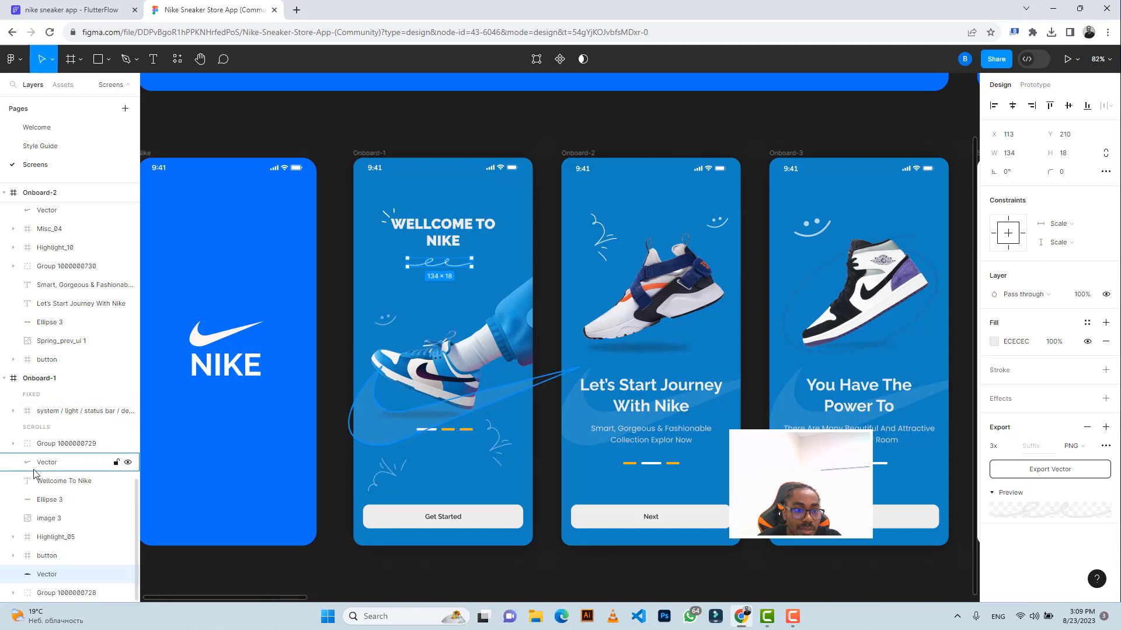
# Step: Inspect each Vector inside the Highlight_05 frame of Onboard-1
pyautogui.click(14, 537)
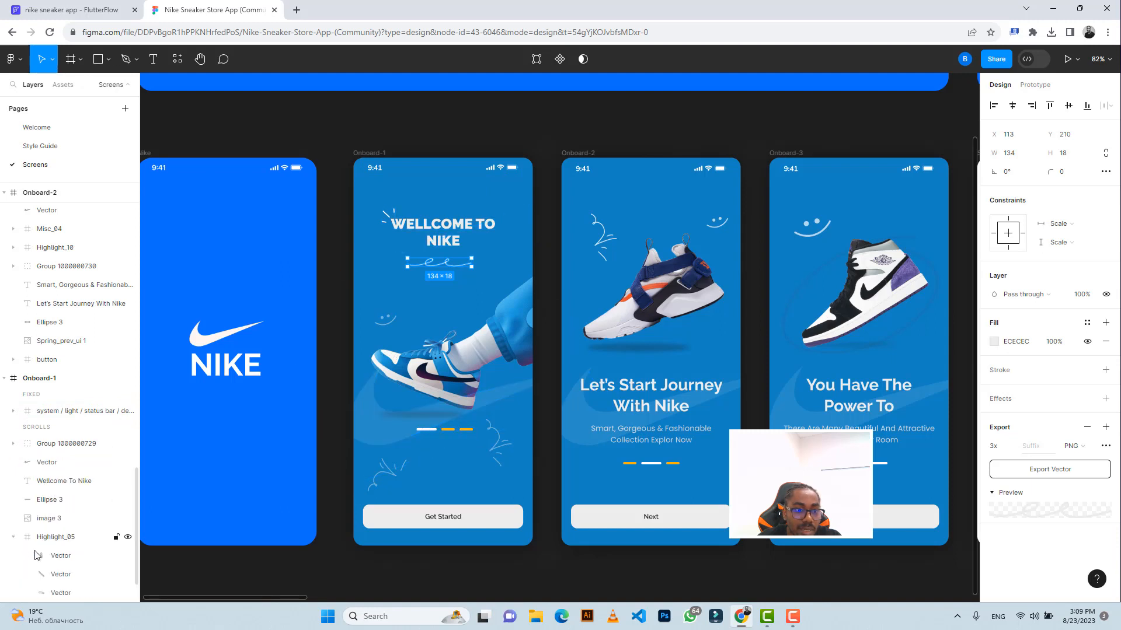
pyautogui.scroll(-1, 36, 555)
pyautogui.click(60, 518)
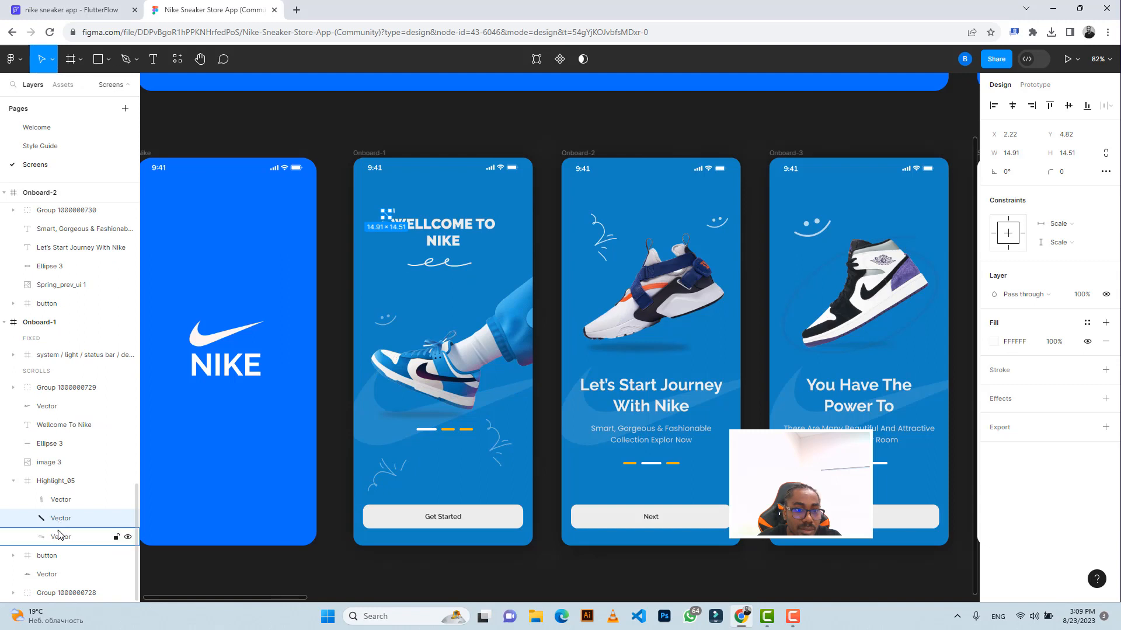
pyautogui.click(60, 537)
pyautogui.click(60, 499)
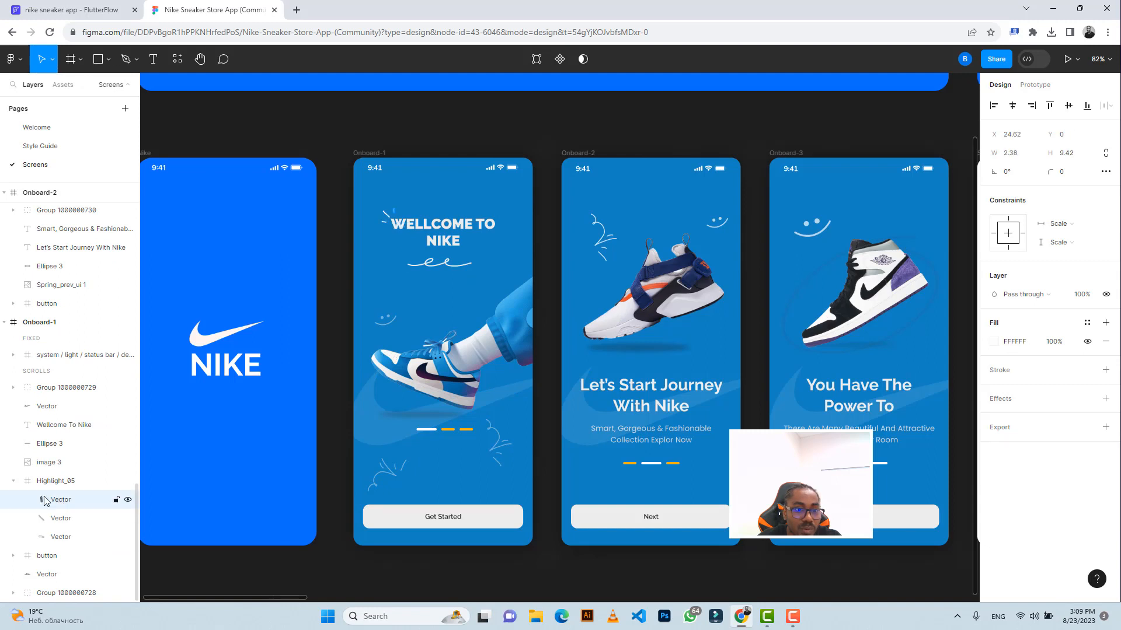
pyautogui.click(13, 481)
pyautogui.click(42, 518)
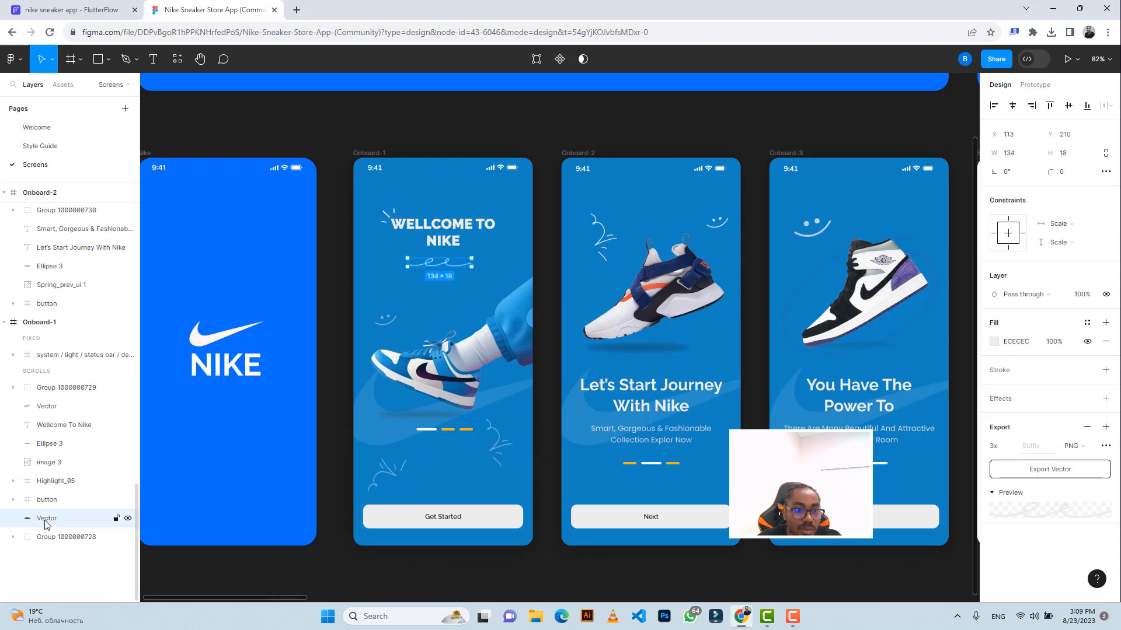
pyautogui.click(51, 538)
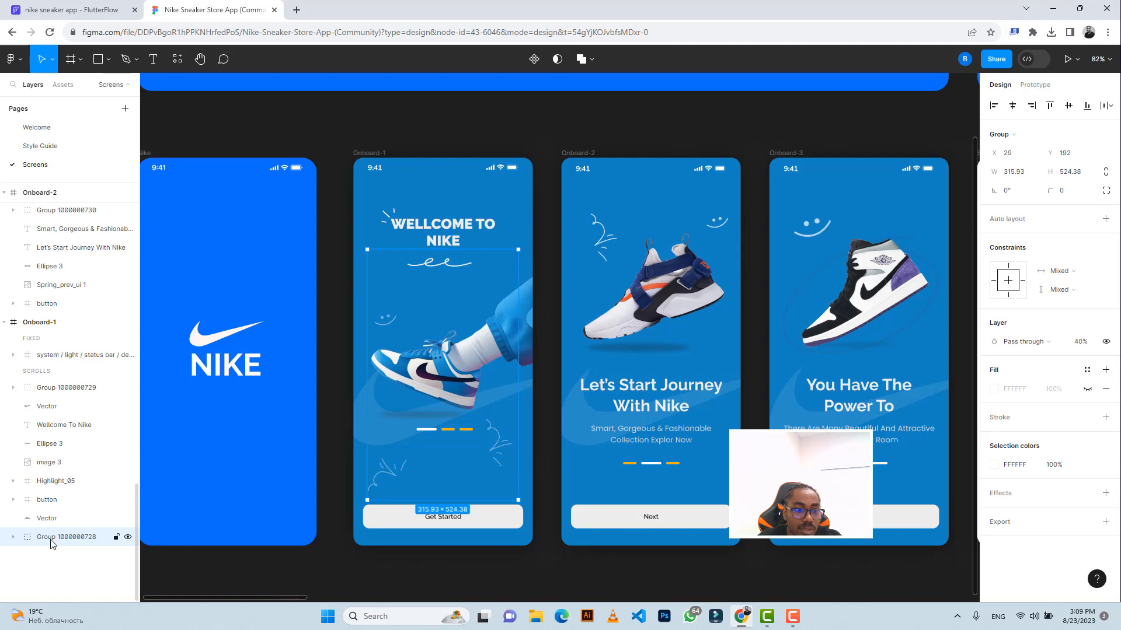
pyautogui.click(12, 537)
pyautogui.scroll(-1, 66, 559)
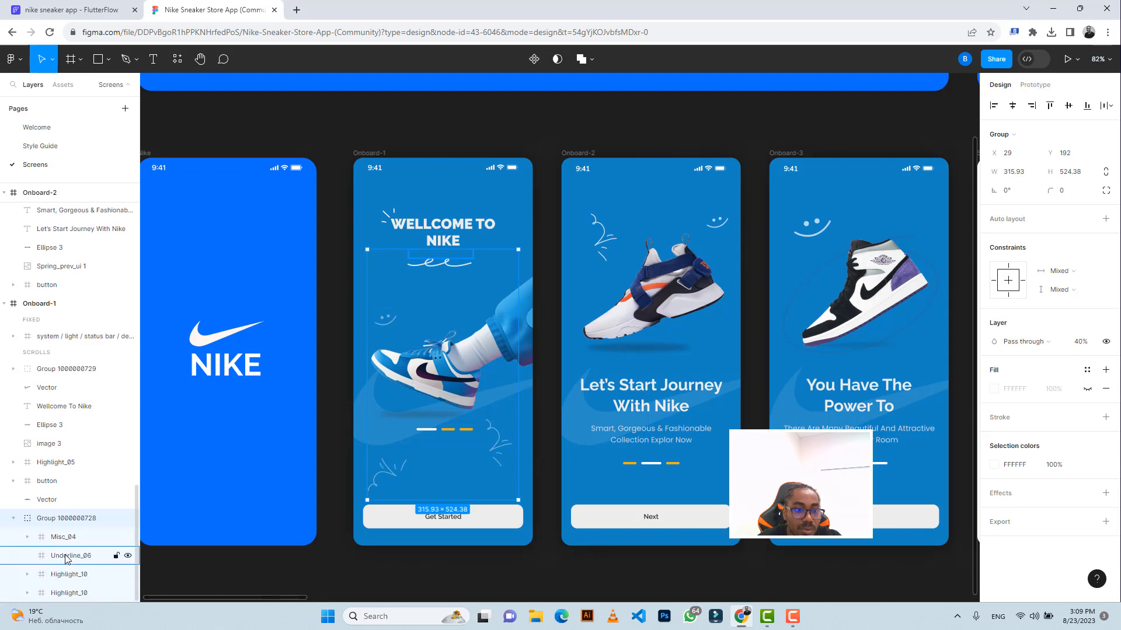
pyautogui.click(65, 557)
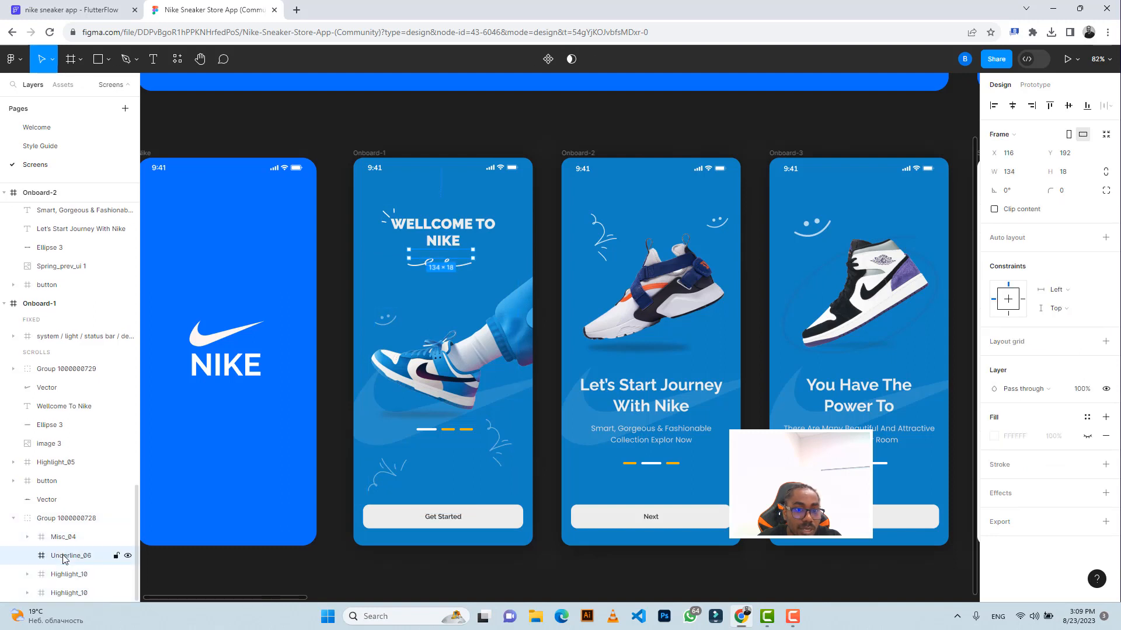
# Step: Export the Highlight_10 doodle just below the sneaker on Onboard-1 as a PNG at 3x
pyautogui.click(70, 576)
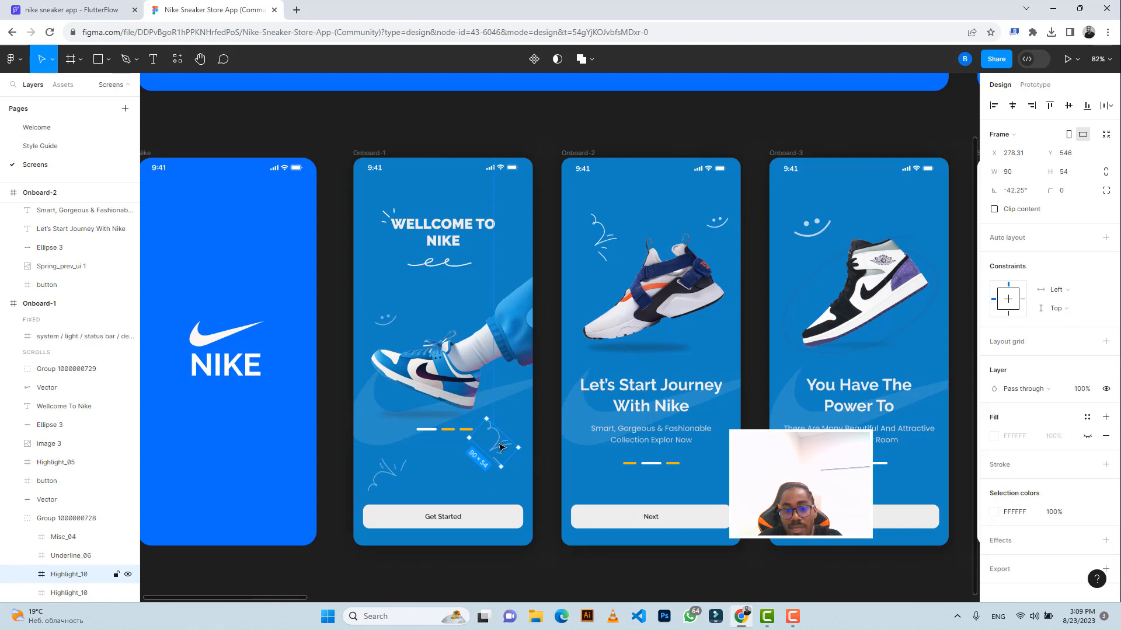
pyautogui.scroll(-1, 1044, 466)
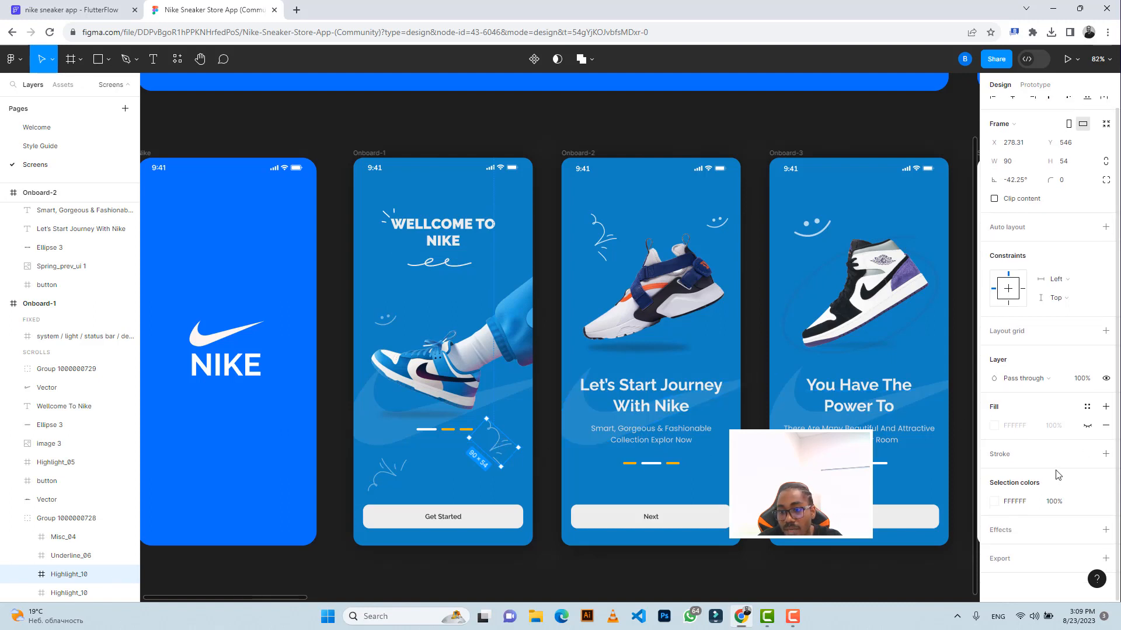
pyautogui.click(1005, 560)
pyautogui.scroll(-3, 1012, 514)
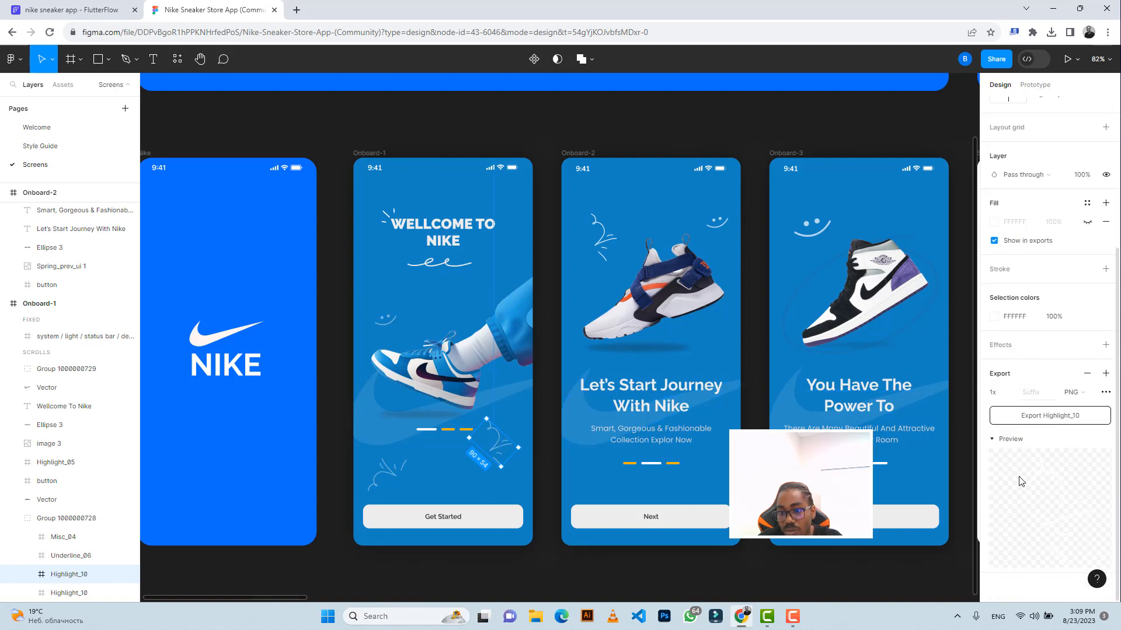
pyautogui.click(1005, 393)
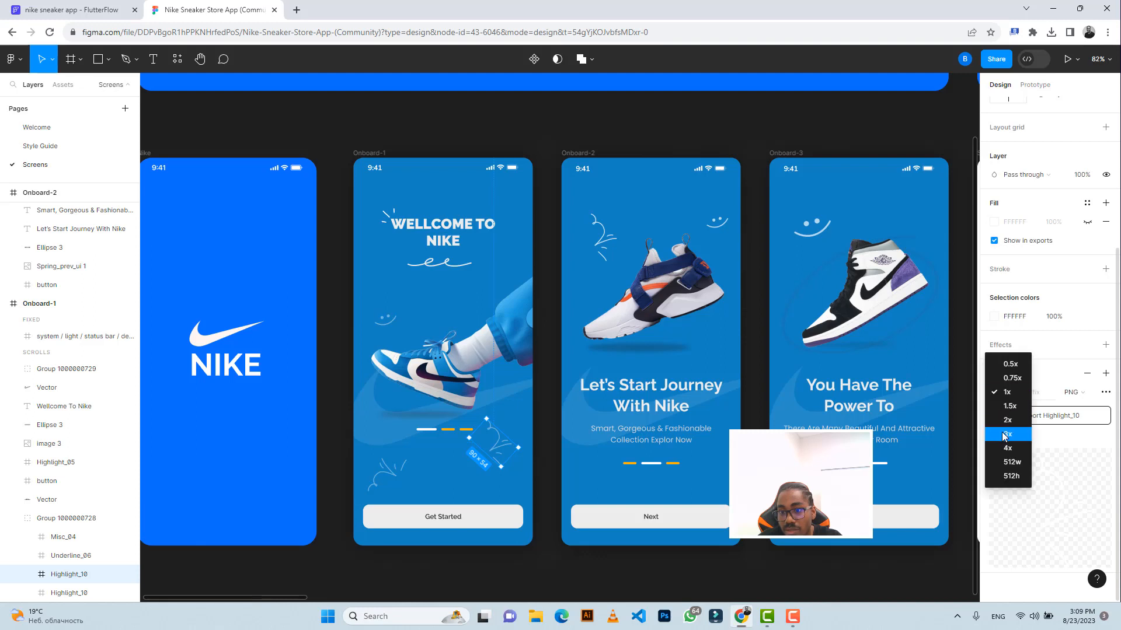
pyautogui.click(1019, 454)
pyautogui.click(1048, 416)
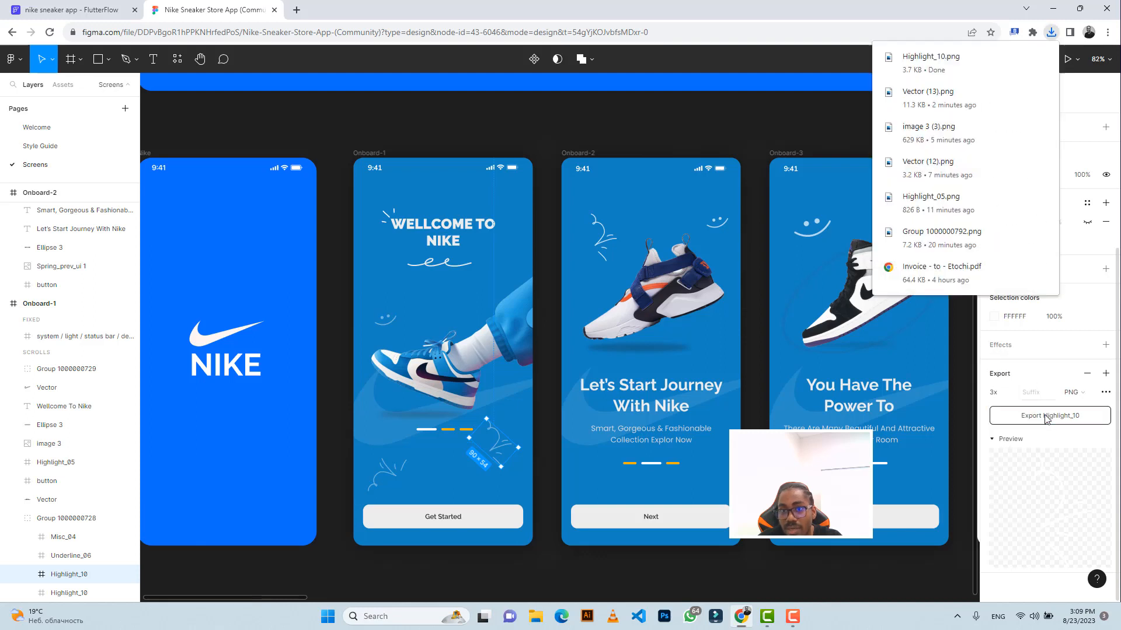
# Step: Export the other Highlight_10 doodle, just above Onboard-1's Get Started button, as a PNG at 3x
pyautogui.click(389, 485)
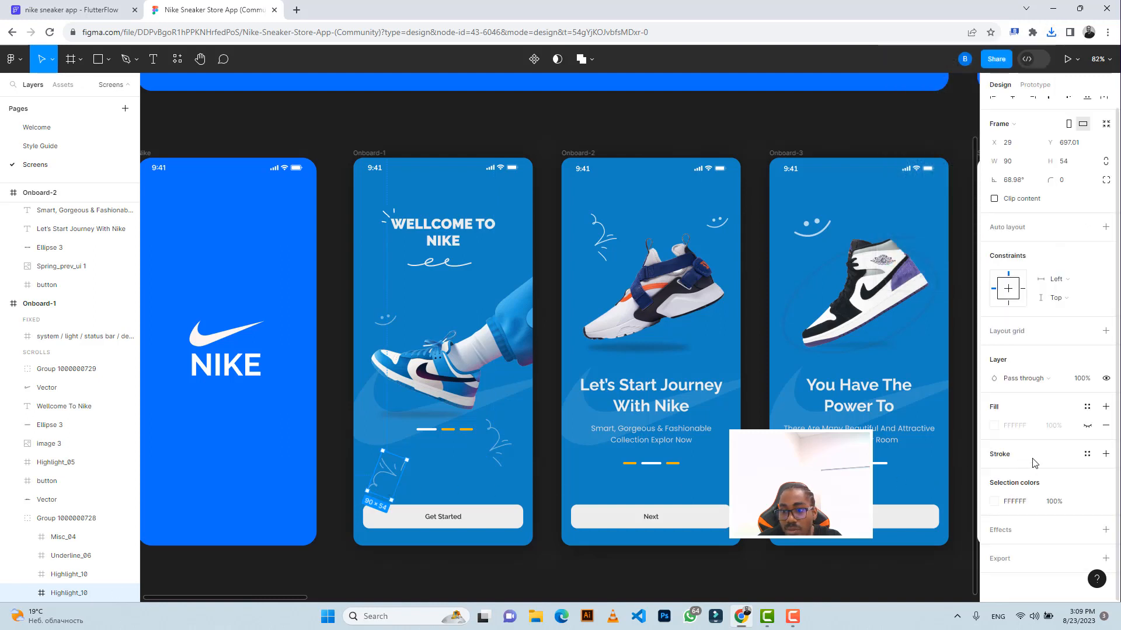
pyautogui.click(1002, 559)
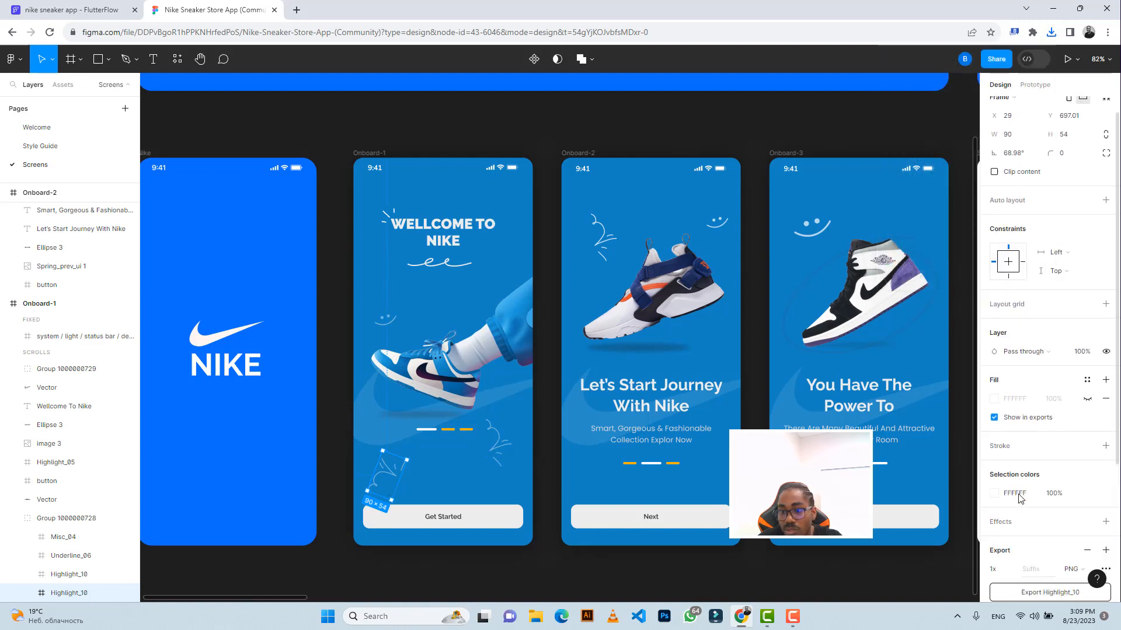
pyautogui.scroll(-3, 1006, 458)
pyautogui.click(1008, 389)
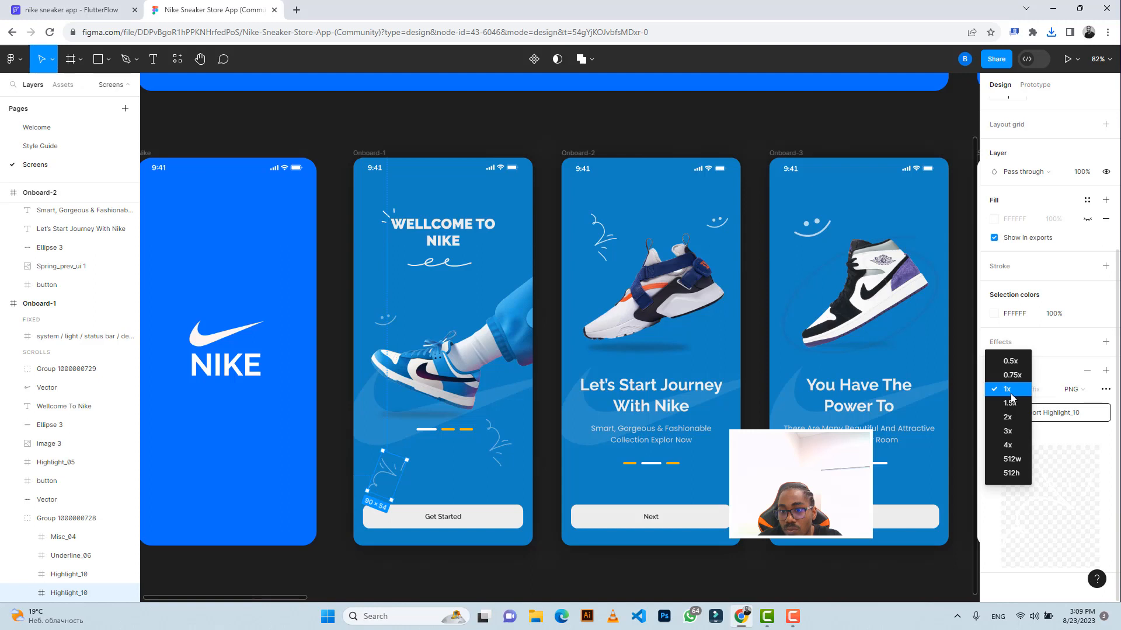
pyautogui.click(1007, 438)
pyautogui.click(1038, 414)
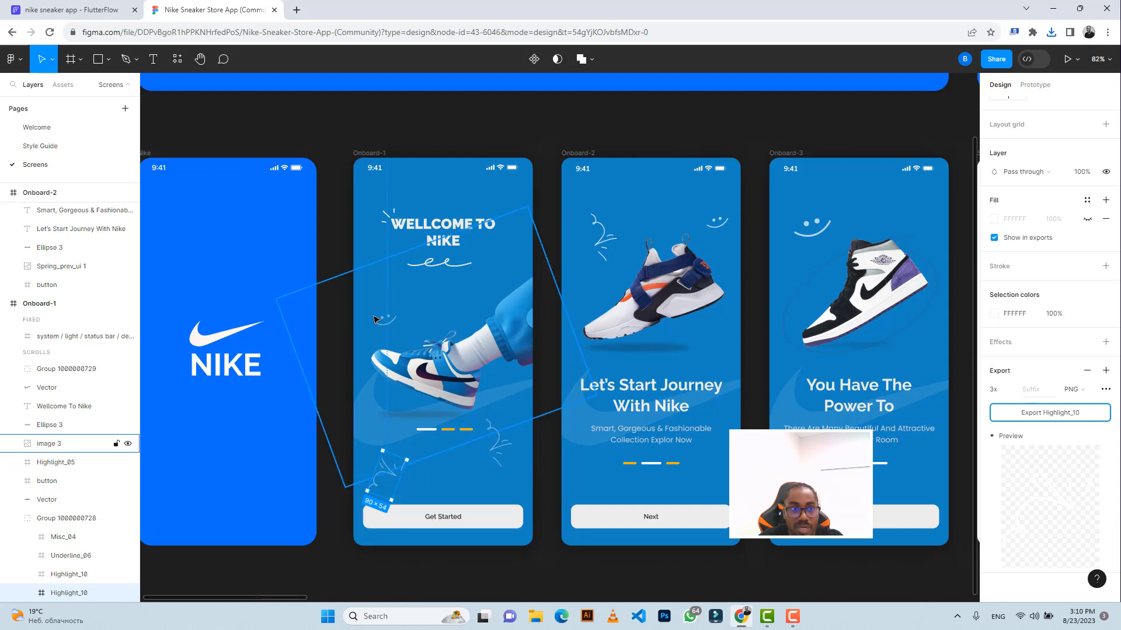
# Step: Compare FlutterFlow's onboarding page with Onboard-1 in Figma, inspecting the first page's Column and the Stack's swoosh Image
pyautogui.click(71, 9)
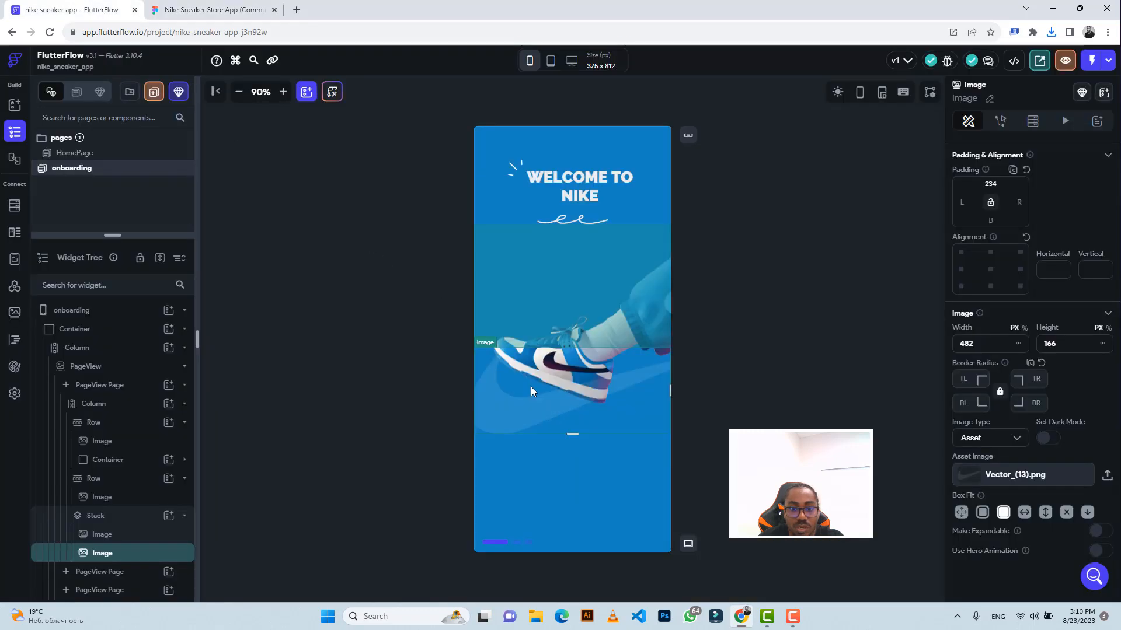
pyautogui.click(211, 8)
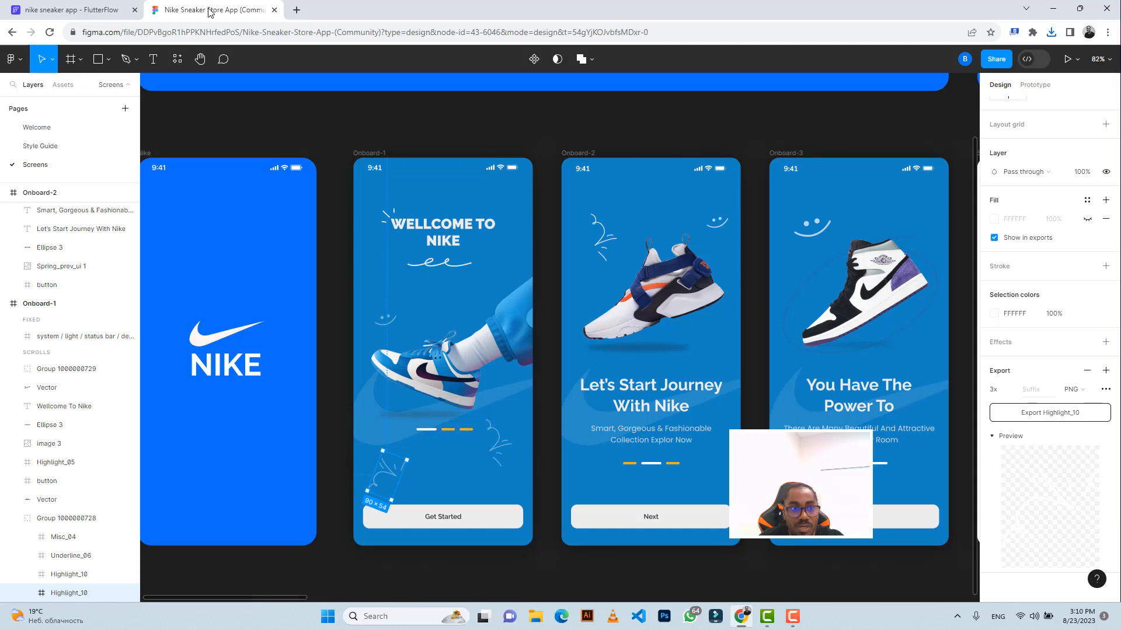
pyautogui.click(64, 12)
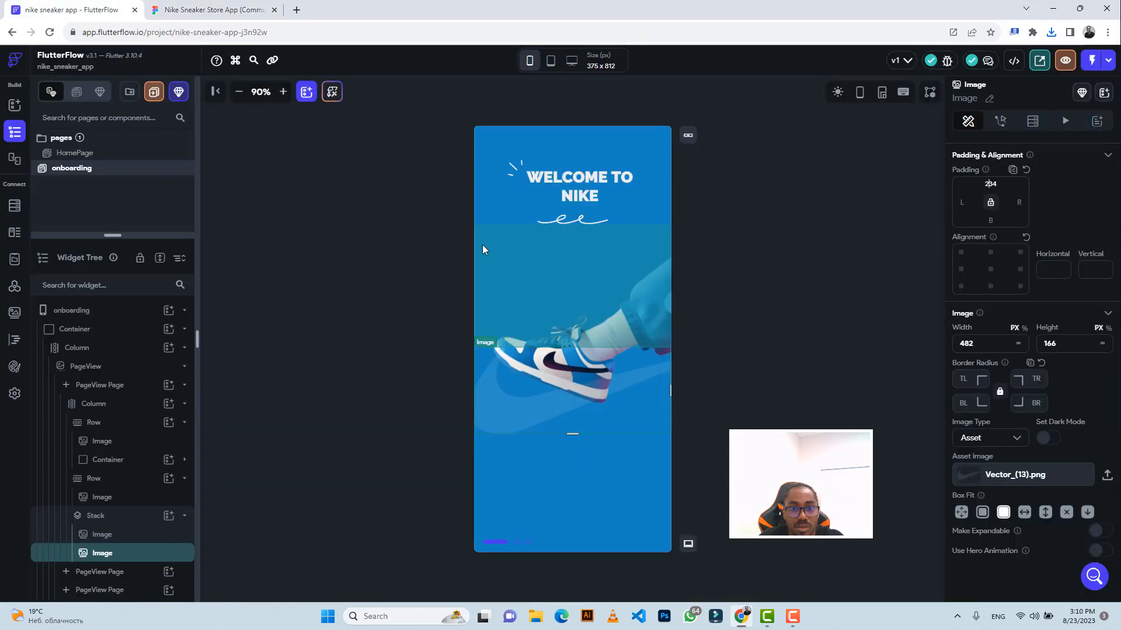
pyautogui.click(544, 469)
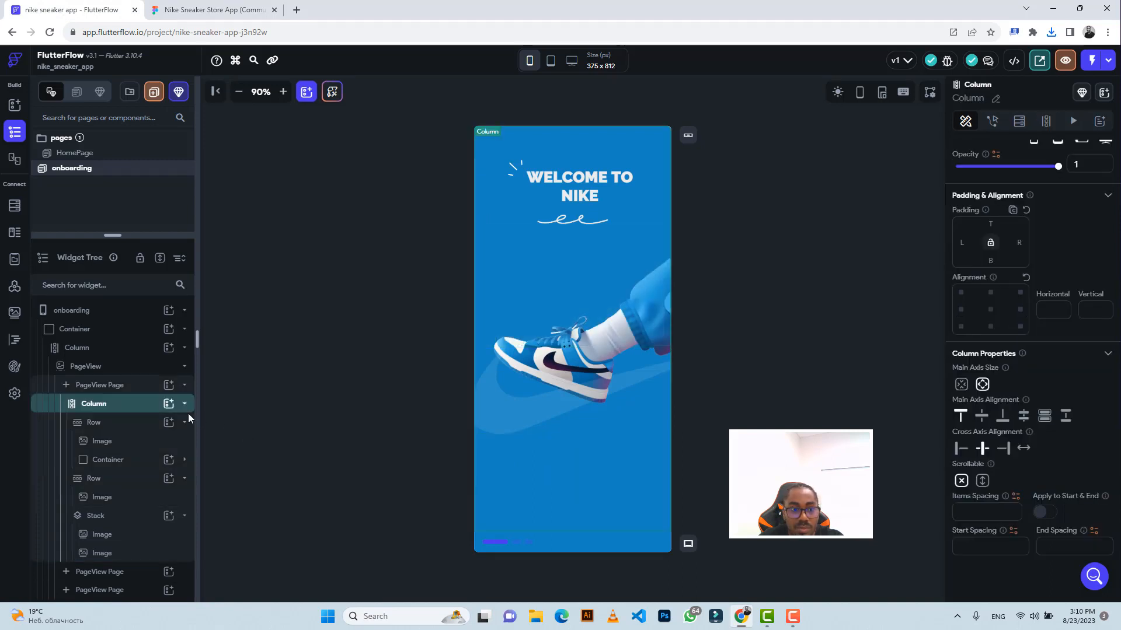
pyautogui.click(599, 424)
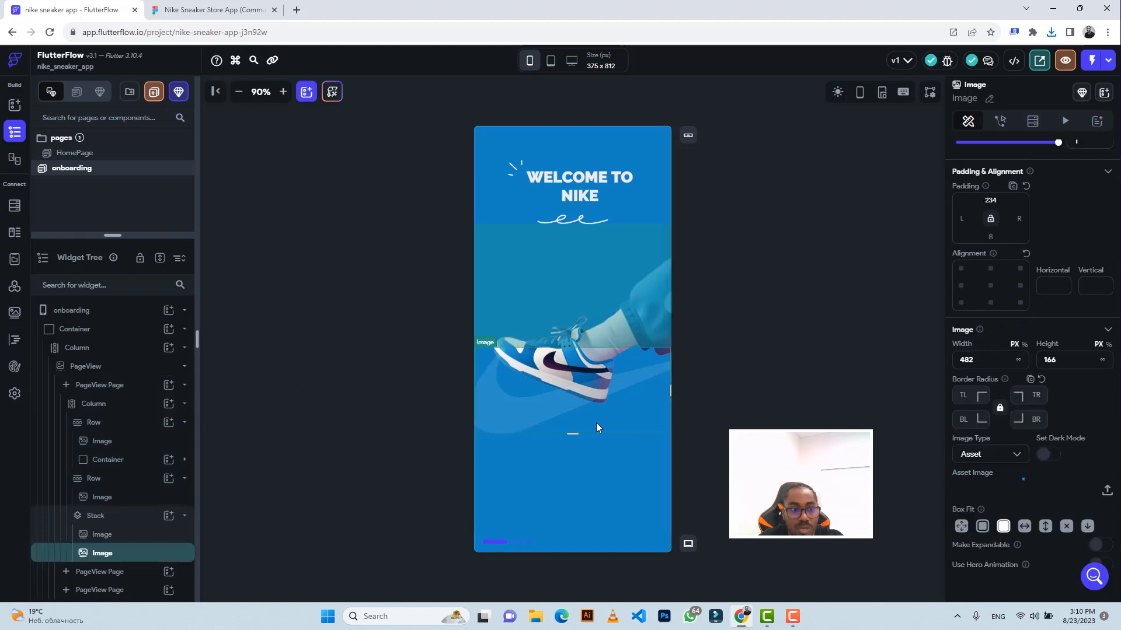
# Step: Add a new Image widget inside the Stack that holds the sneaker picture
pyautogui.click(130, 517)
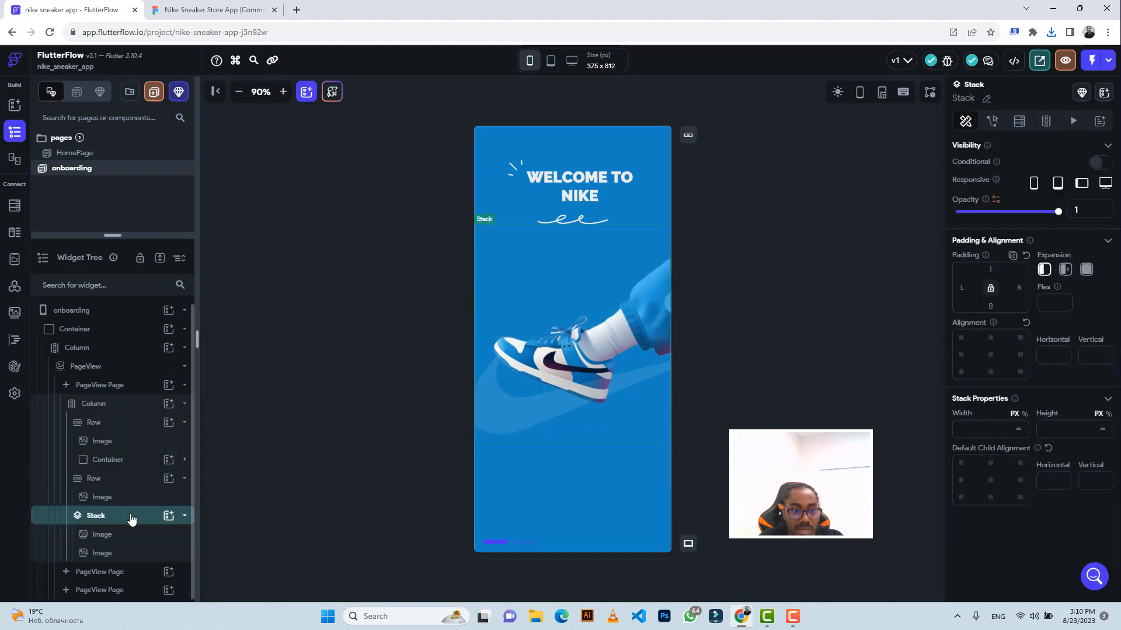
pyautogui.click(169, 516)
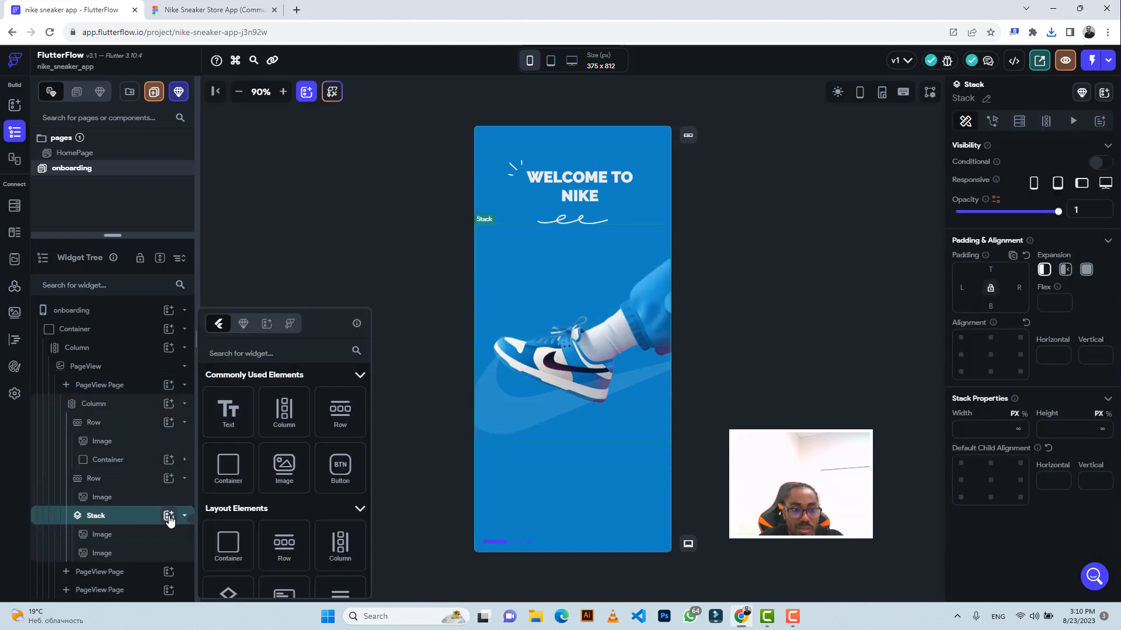
pyautogui.click(276, 467)
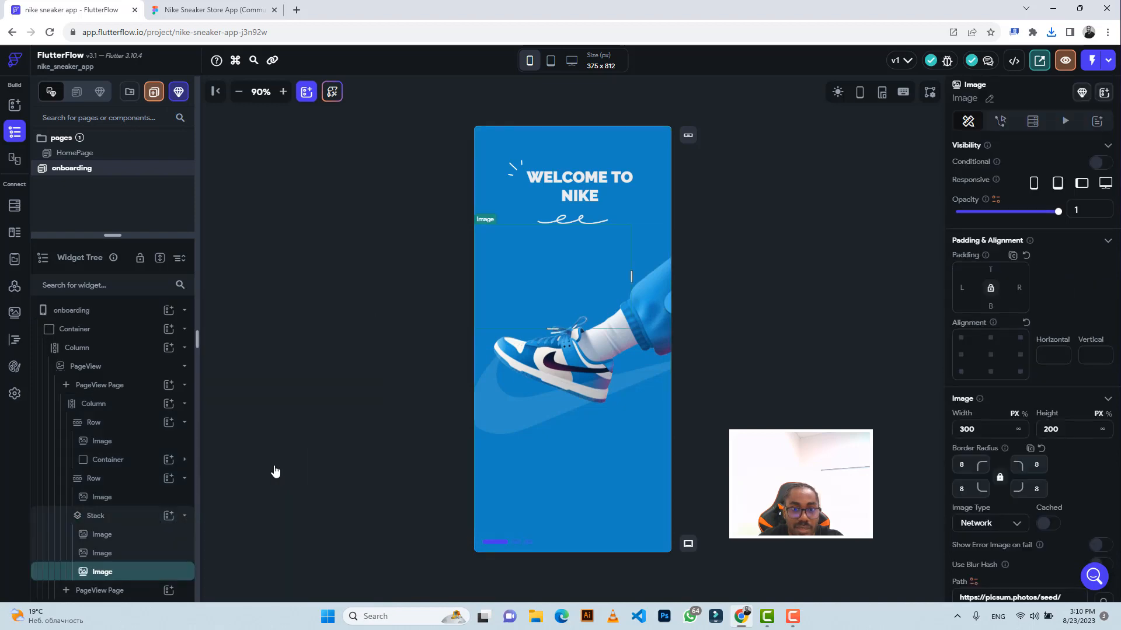
# Step: Check the scribble's dimensions in the Figma design, then size the new image to 90 by 54 px and clear its border radius
pyautogui.click(173, 7)
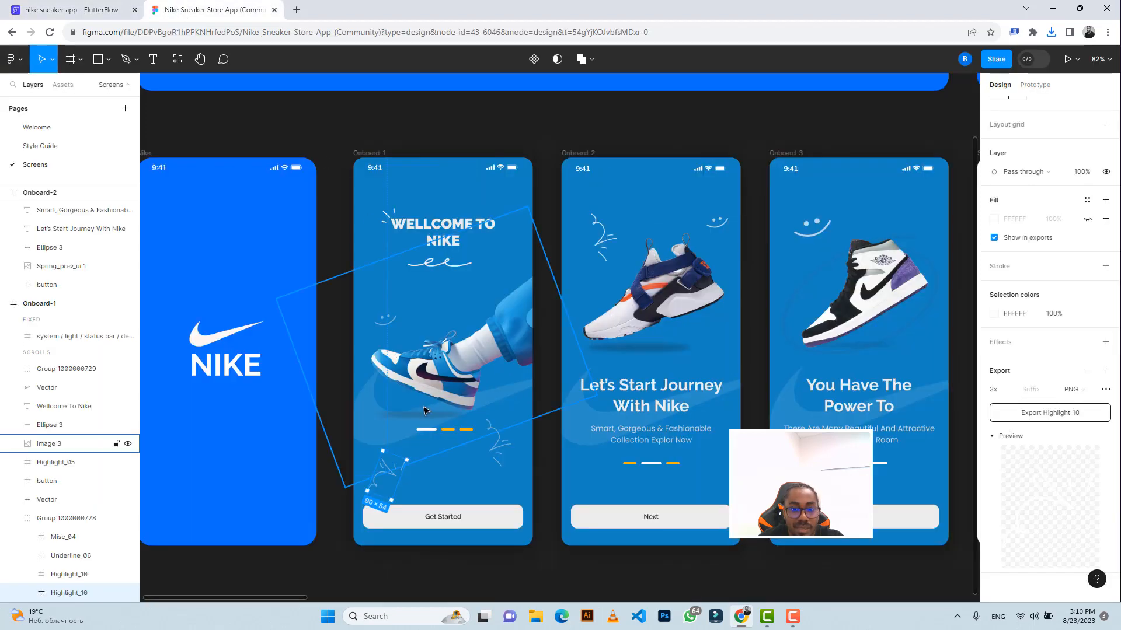
pyautogui.click(105, 7)
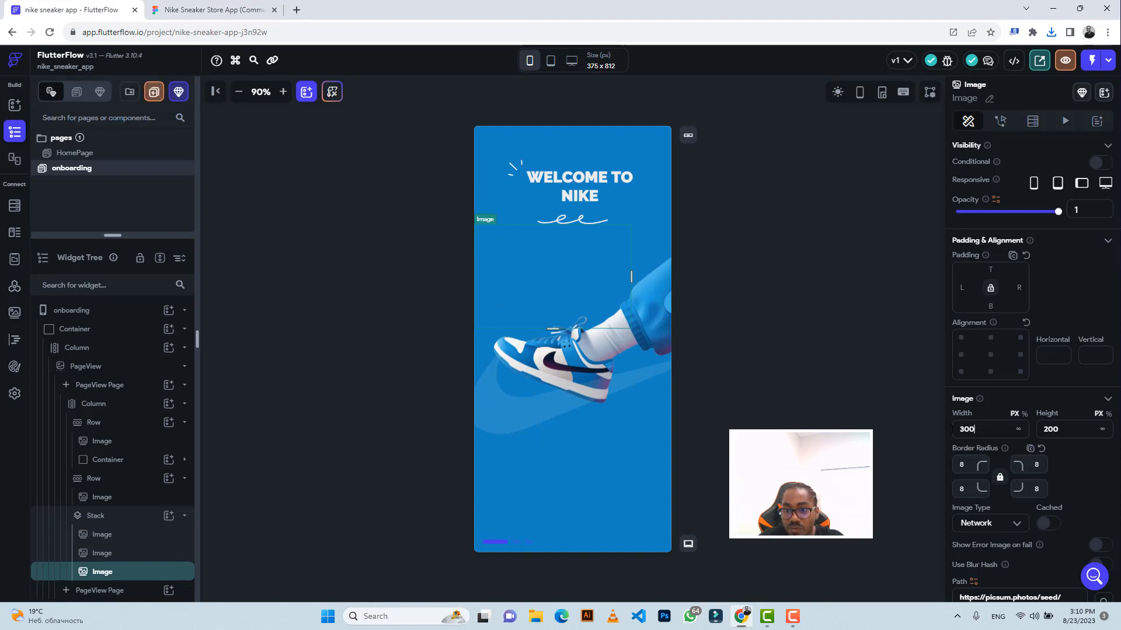
pyautogui.moveTo(952, 429); pyautogui.dragTo(950, 428)
pyautogui.write('90')
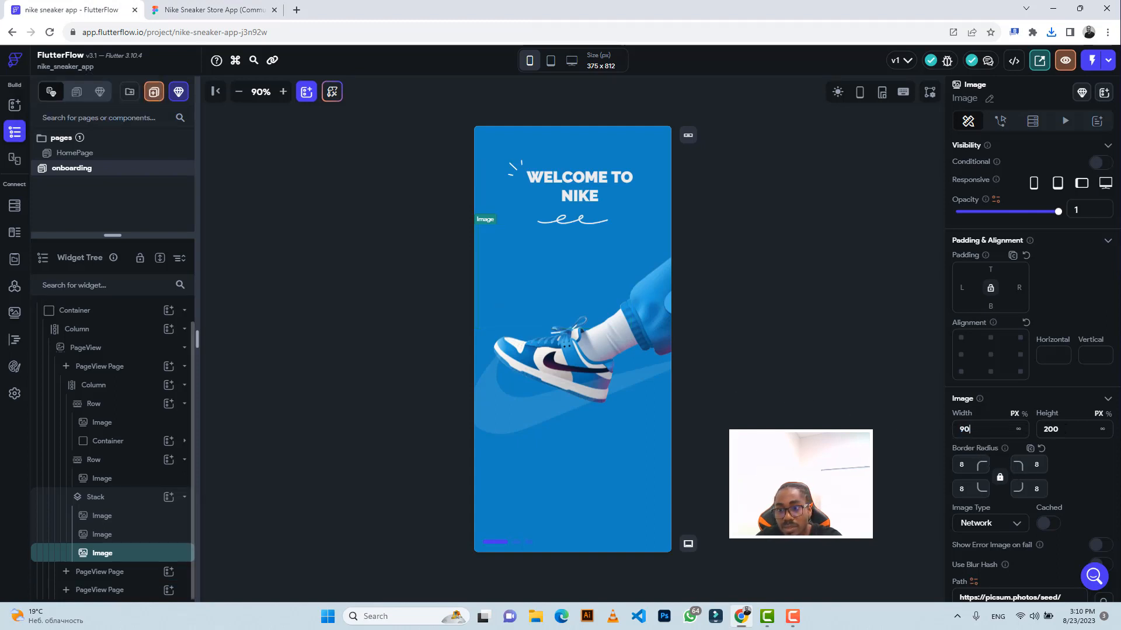
pyautogui.press('Tab')
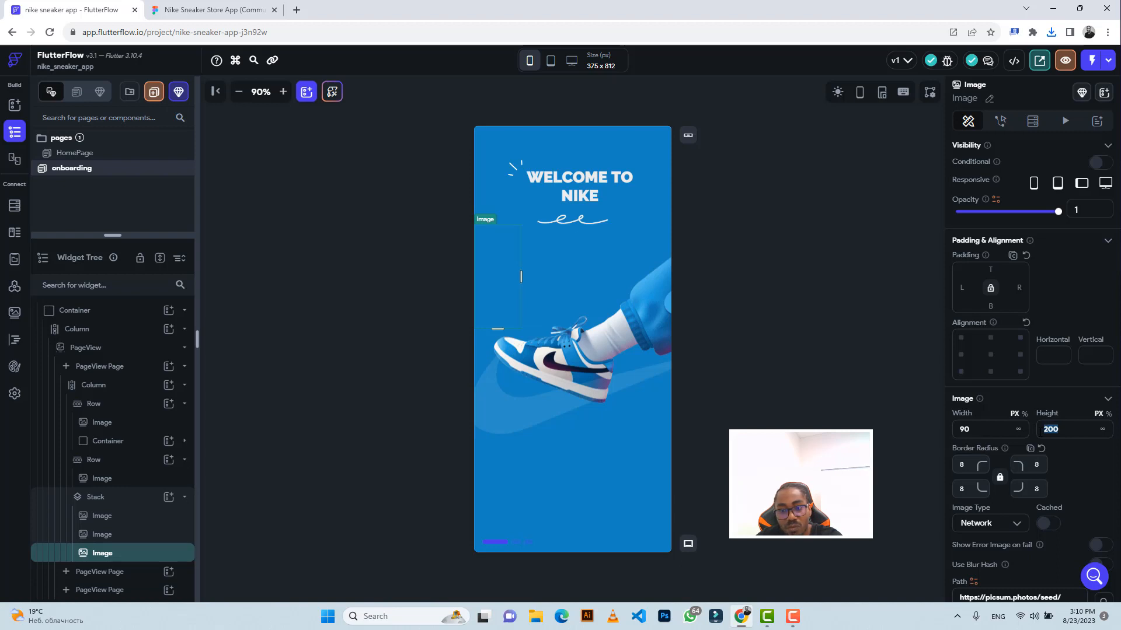
pyautogui.write('54')
pyautogui.click(963, 465)
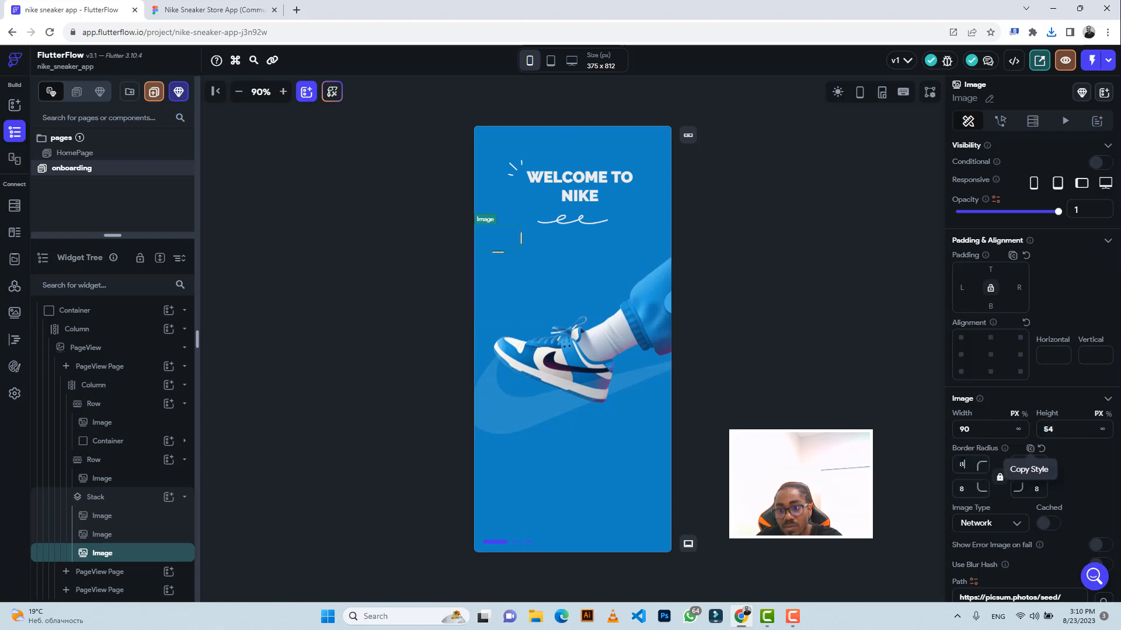
pyautogui.press('BackSpace')
# Step: Change the new image's type to Asset and upload Highlight_10.png from Downloads as its source
pyautogui.scroll(-1, 1066, 471)
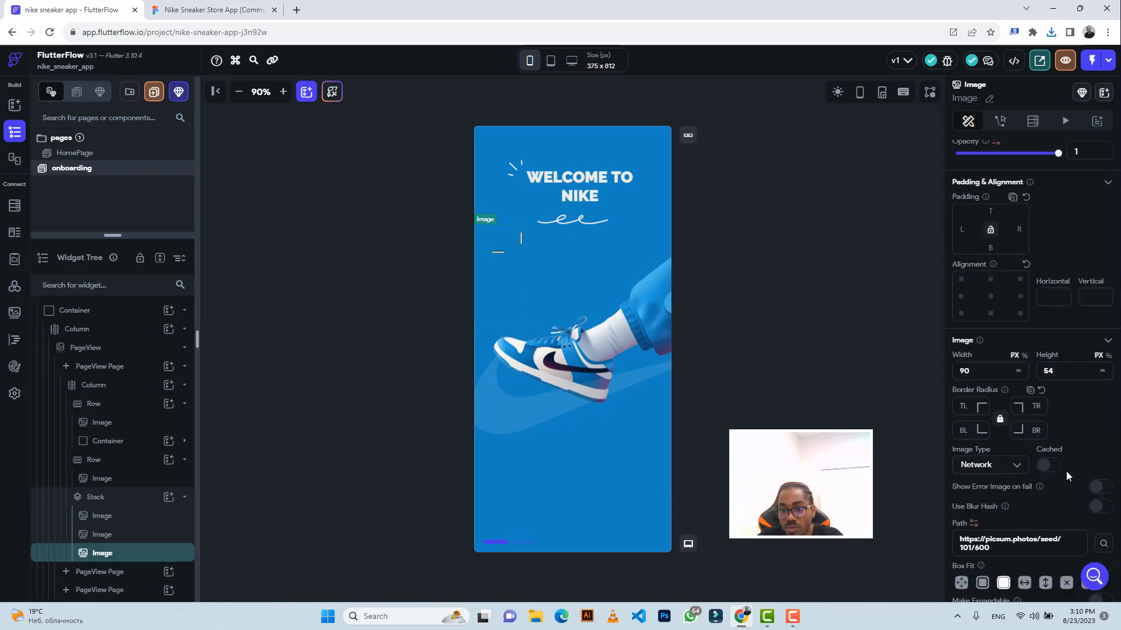
pyautogui.scroll(-1, 1066, 471)
pyautogui.click(986, 394)
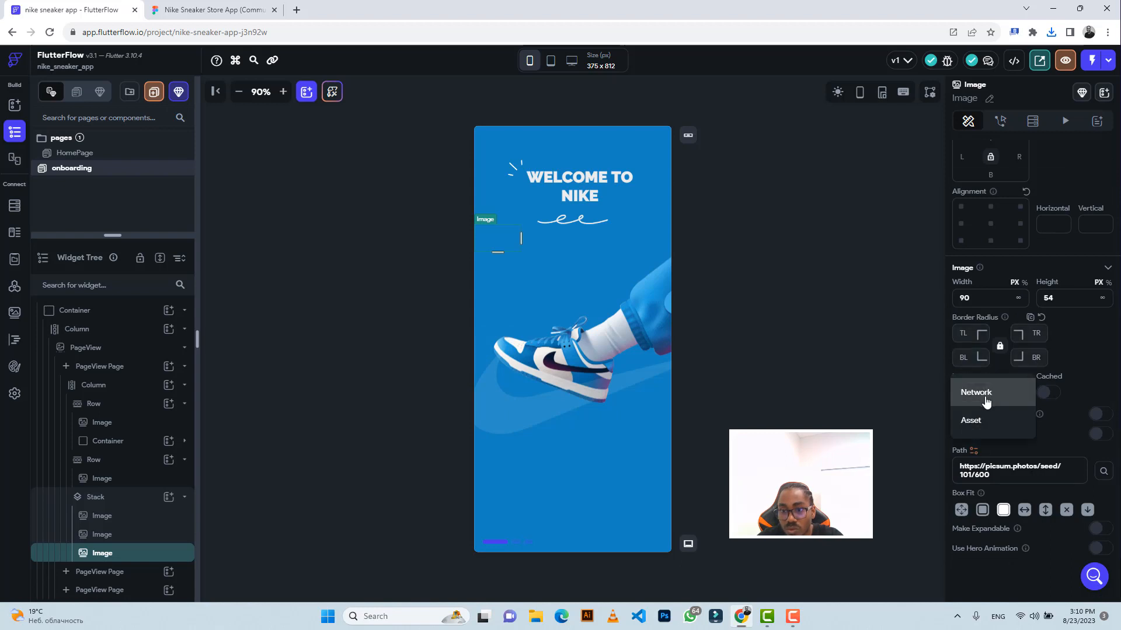
pyautogui.click(981, 422)
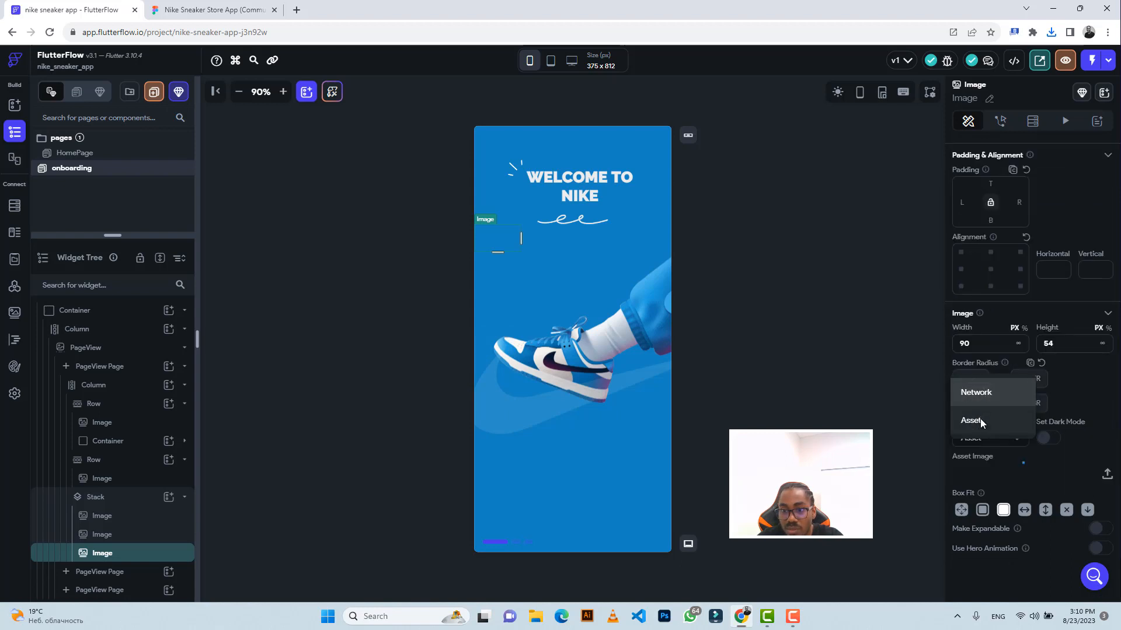
pyautogui.click(1107, 475)
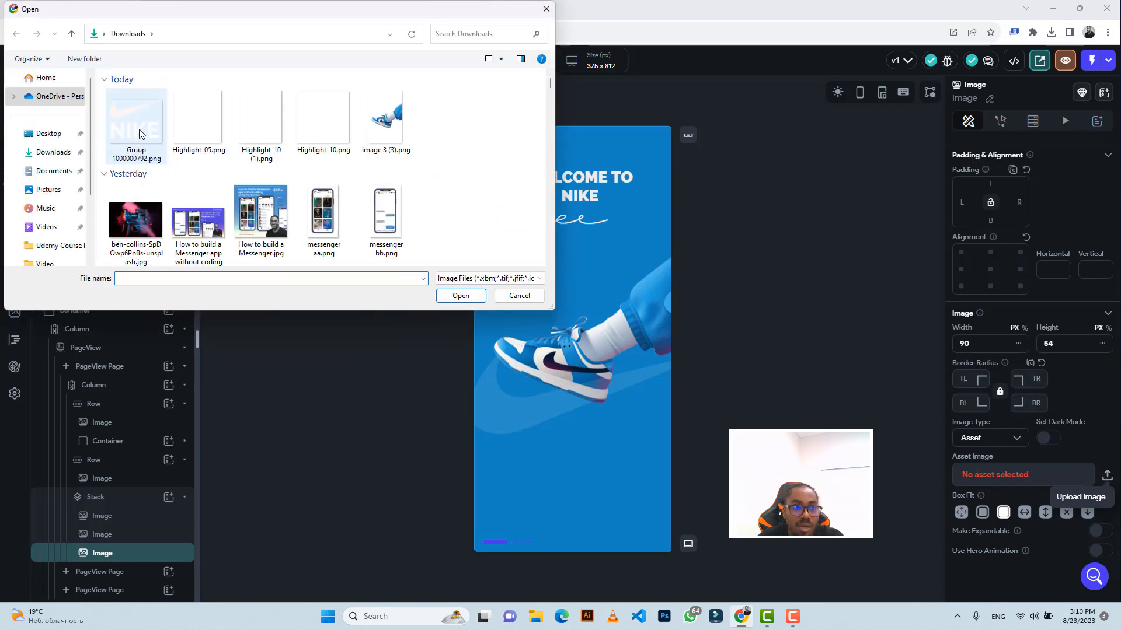
pyautogui.click(197, 123)
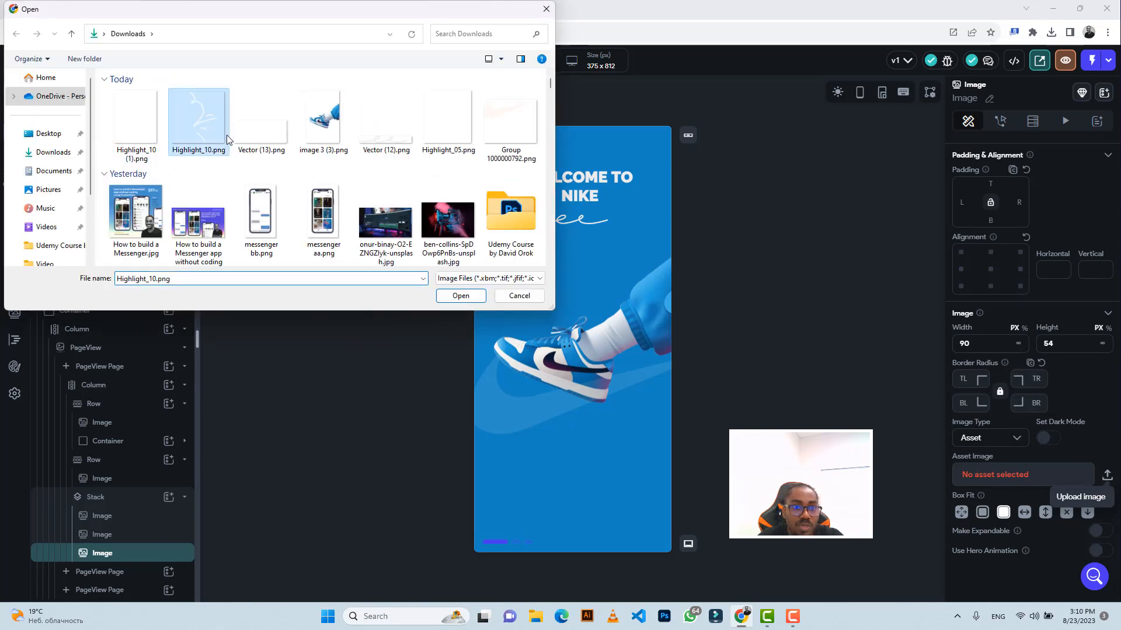
pyautogui.click(469, 295)
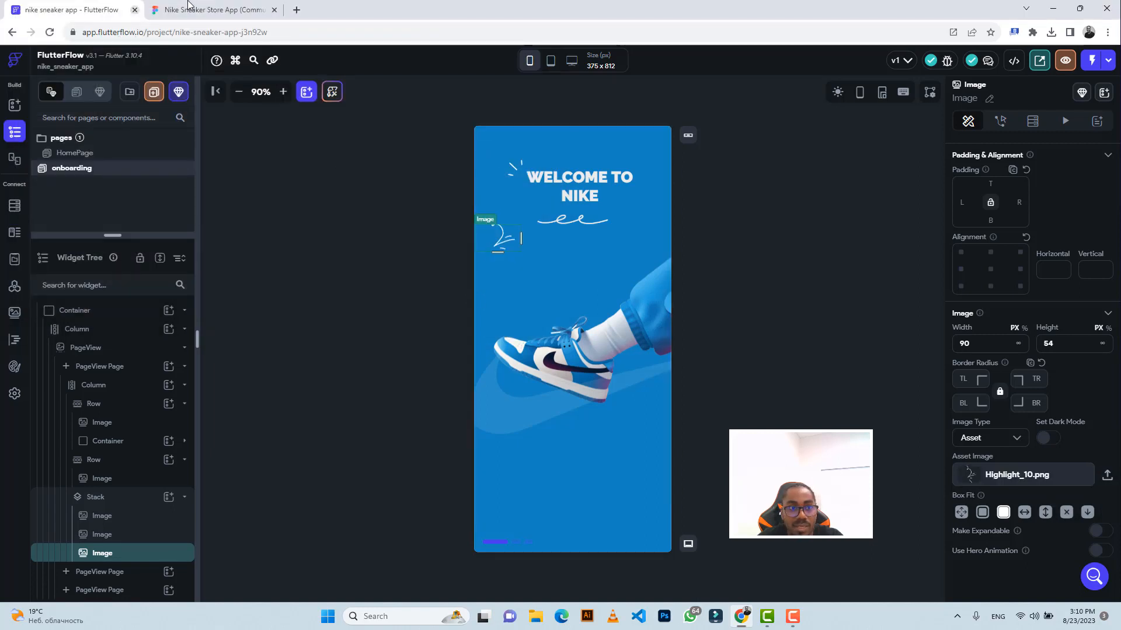
# Step: Inspect the spacing of the scribble beside Onboard-1's page indicator in Figma's Dev Mode, and set the FlutterFlow image's left padding to 200
pyautogui.hotkey('ctrl', 'Tab')
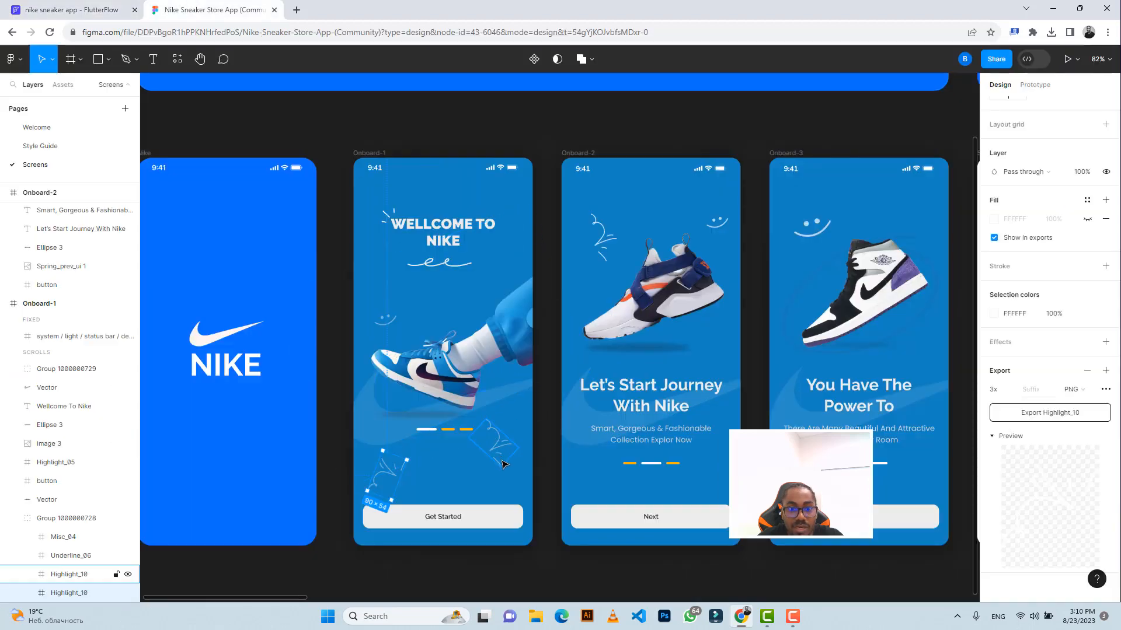
pyautogui.click(502, 464)
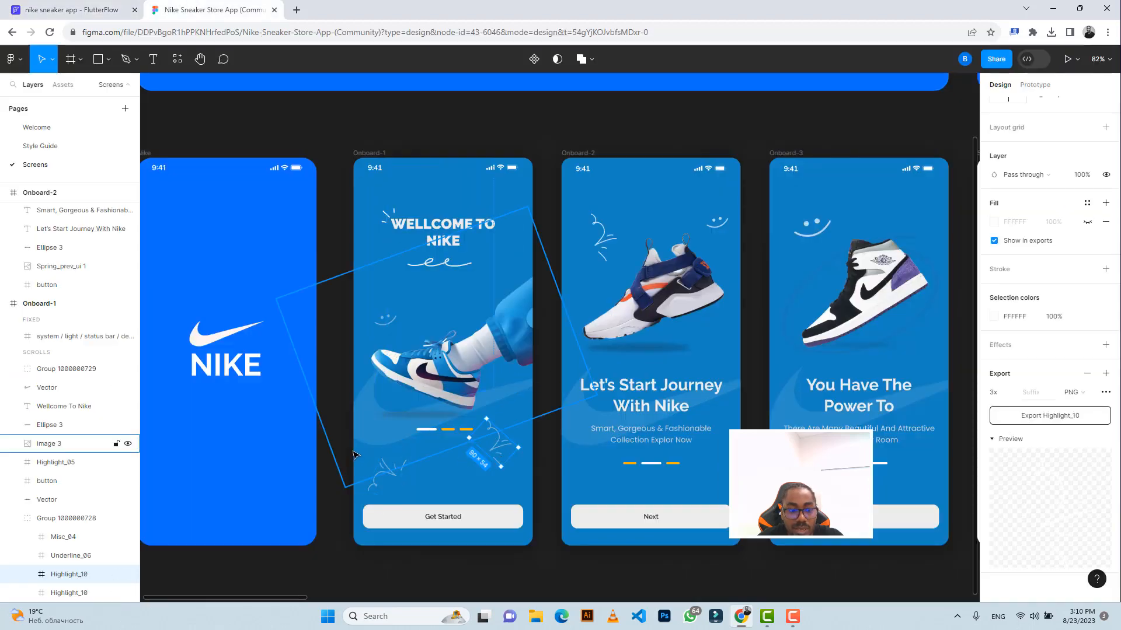
pyautogui.press('alt')
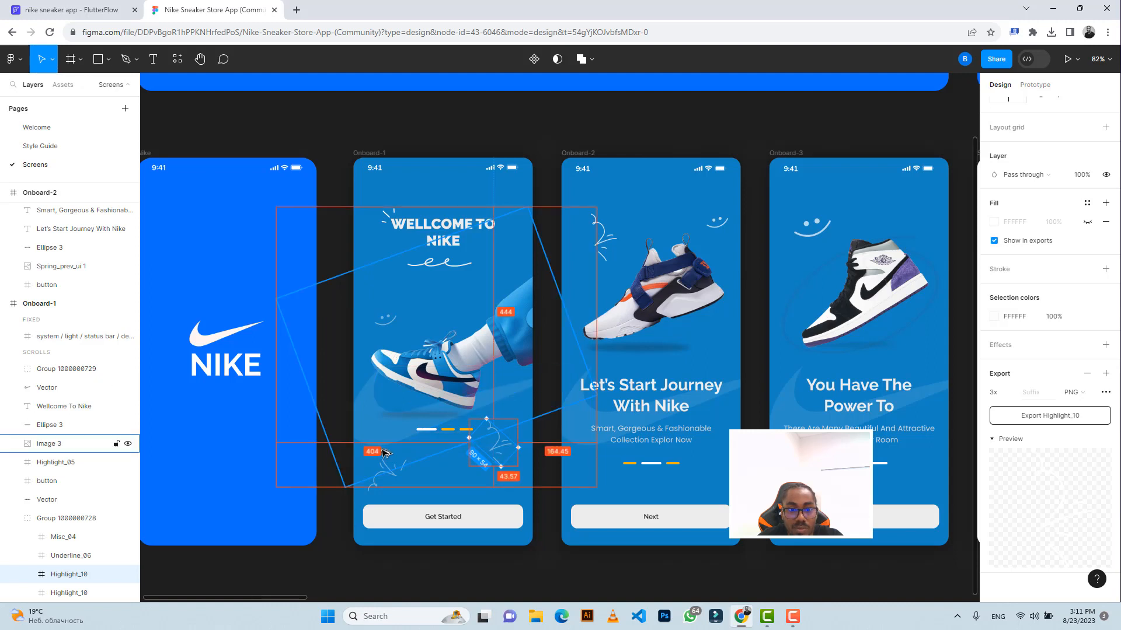
pyautogui.click(1039, 59)
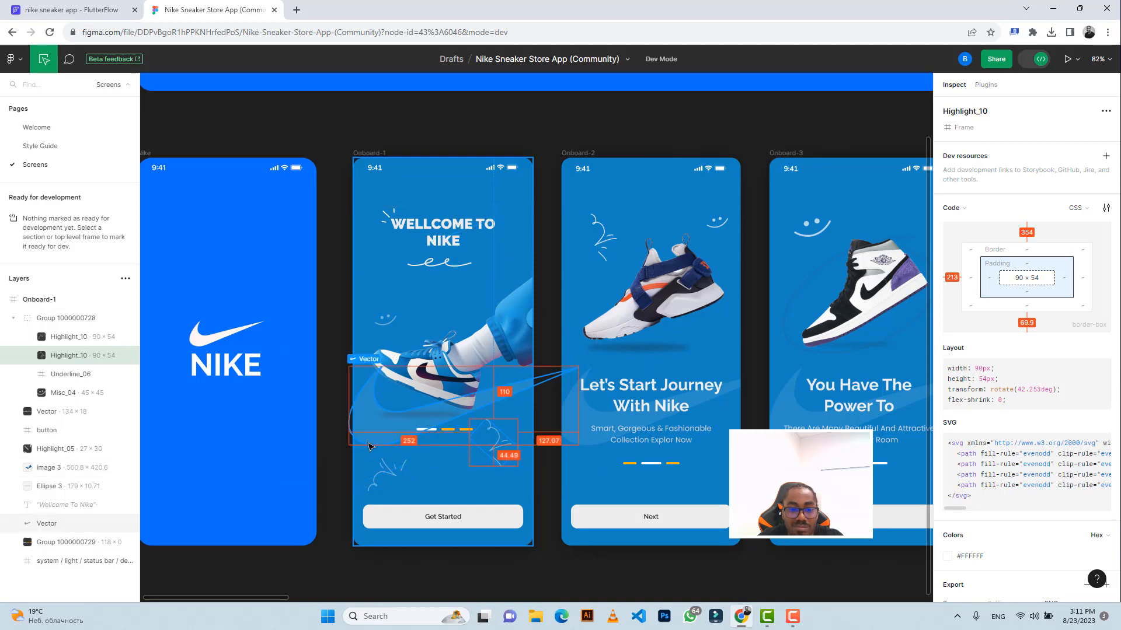
pyautogui.click(70, 10)
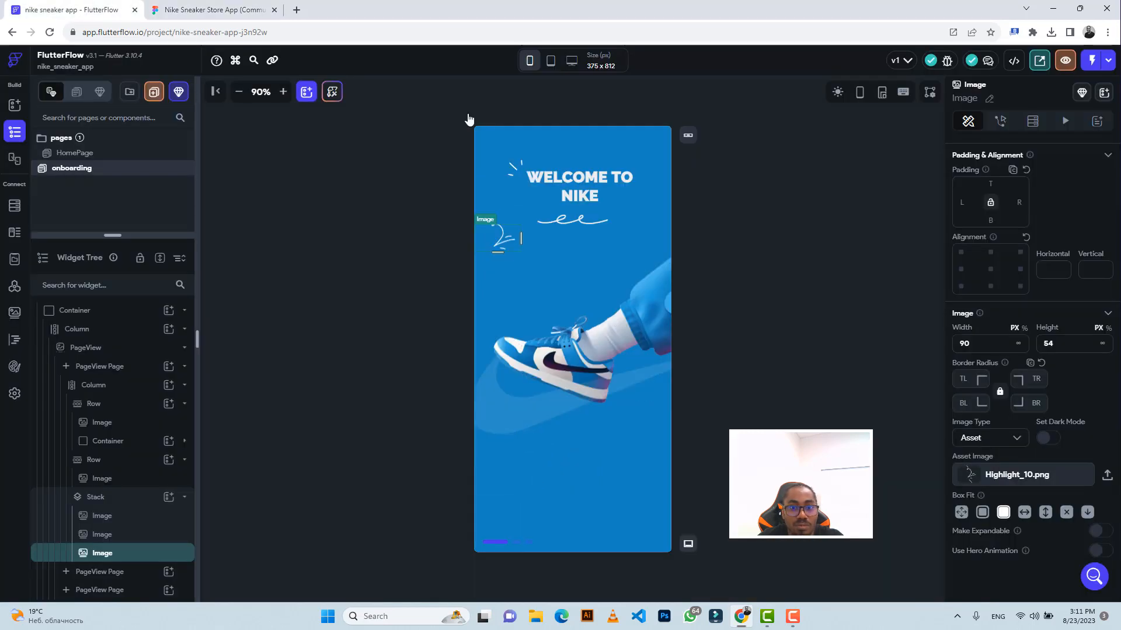
pyautogui.click(962, 210)
pyautogui.write('200')
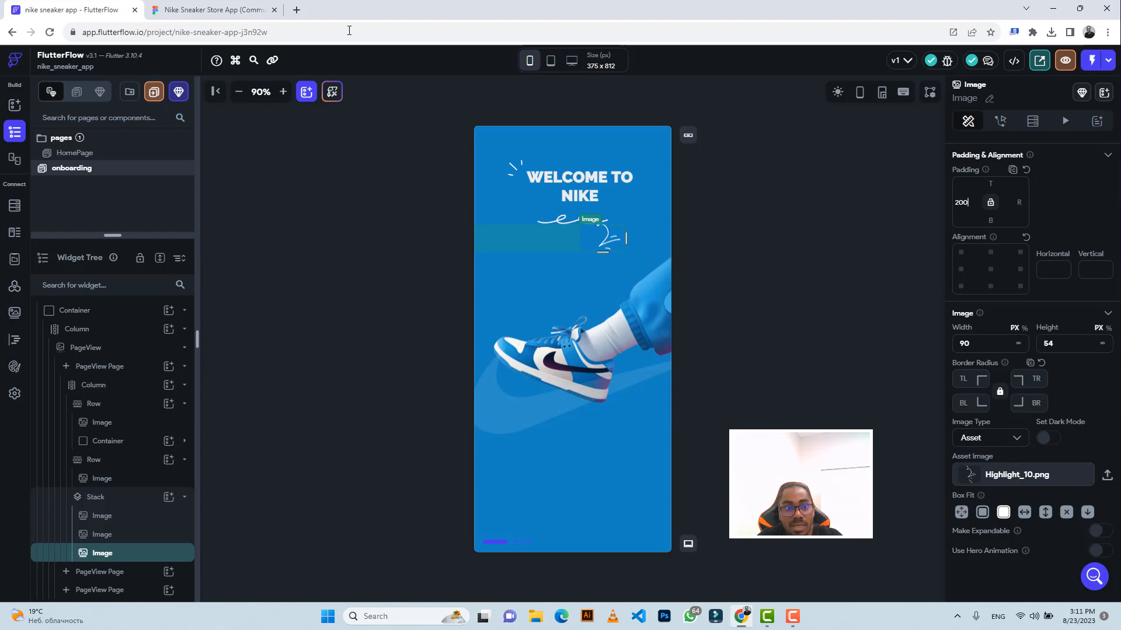
# Step: Check the scribble's vertical offset in the Figma design and set the FlutterFlow image's top padding to 344
pyautogui.click(210, 10)
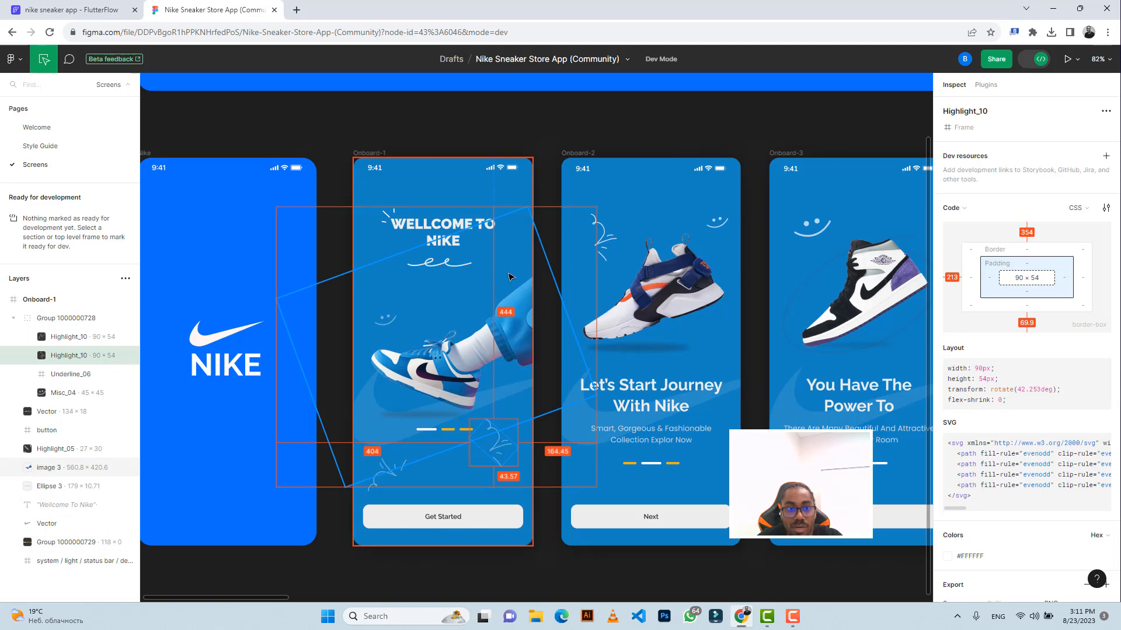
pyautogui.click(122, 10)
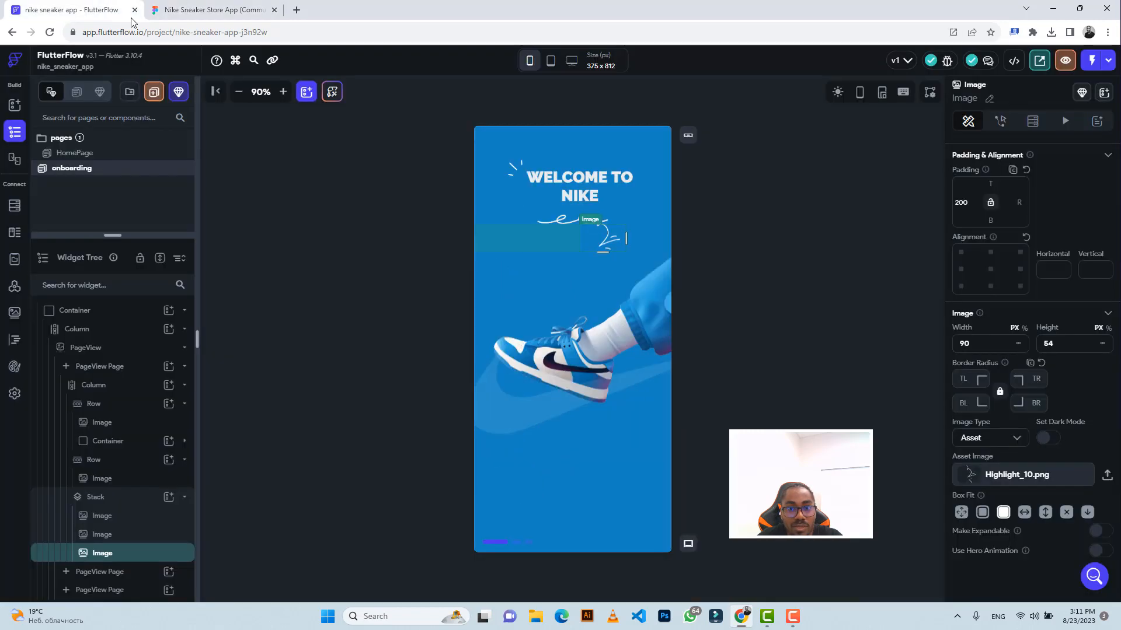
pyautogui.click(991, 184)
pyautogui.write('444')
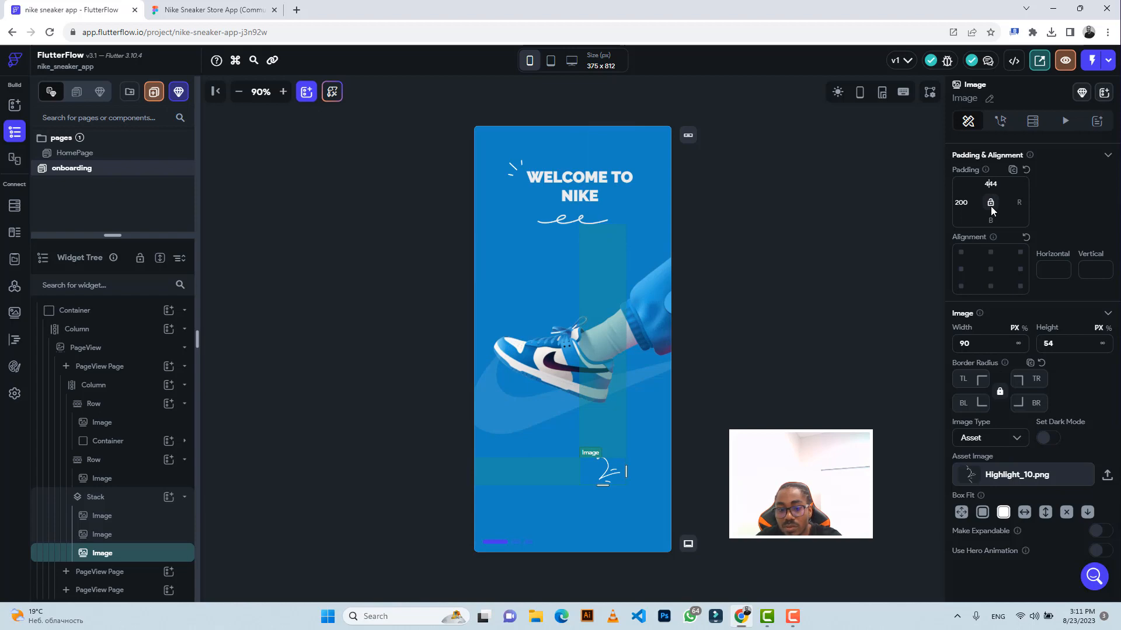
pyautogui.press('BackSpace')
pyautogui.write('3')
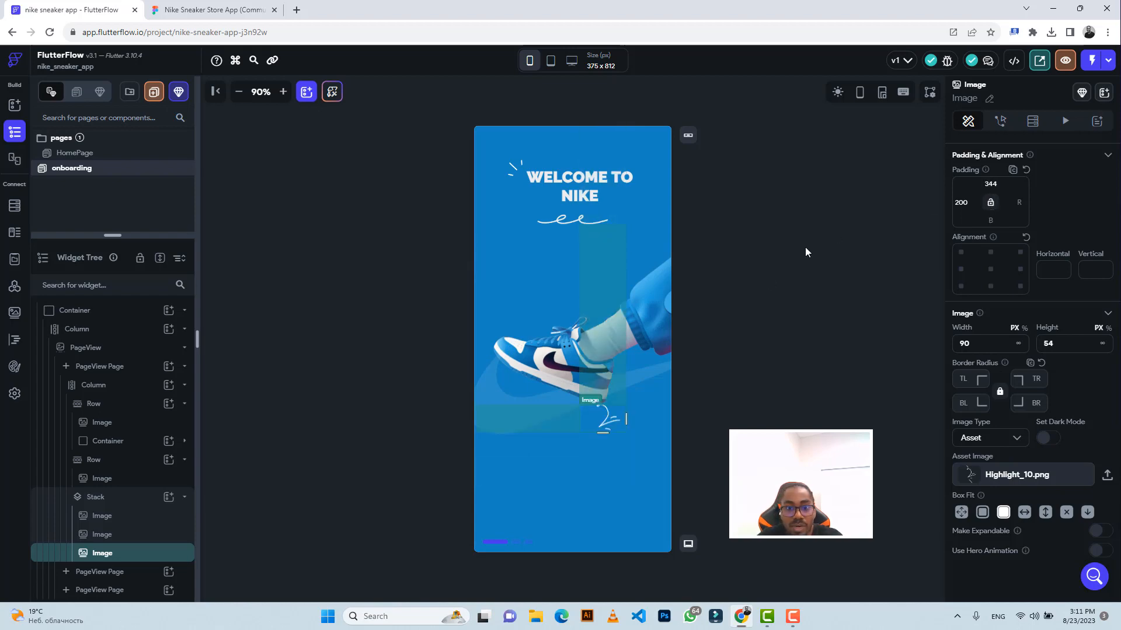
# Step: Compare the scribble with the Figma design and set the image's box fit to Contain in FlutterFlow
pyautogui.click(175, 11)
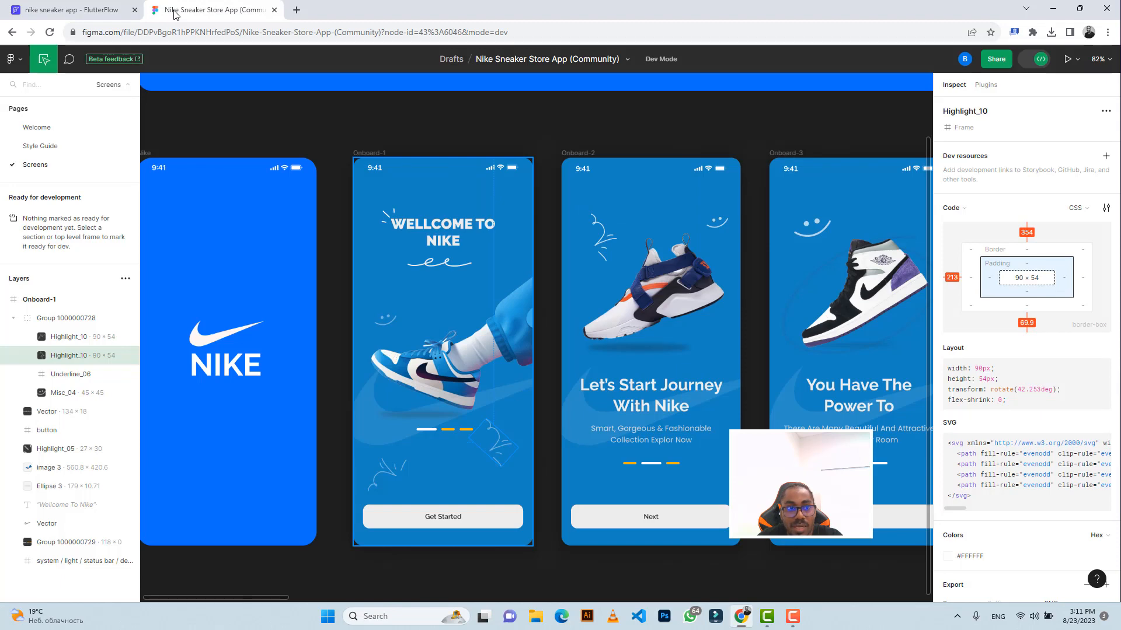
pyautogui.click(91, 10)
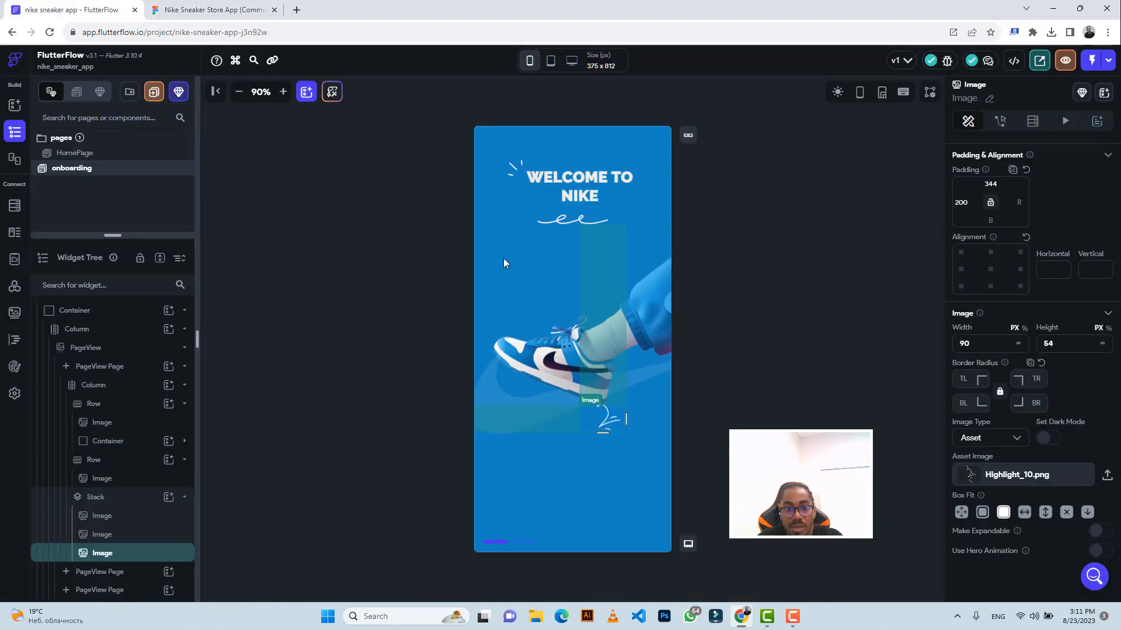
pyautogui.click(203, 10)
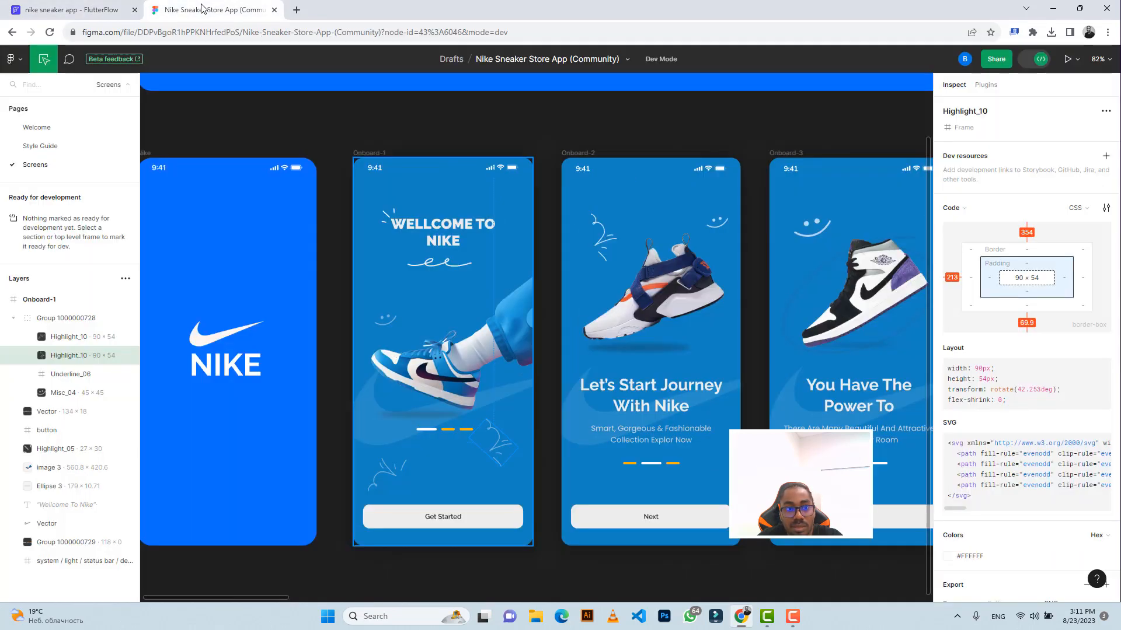
pyautogui.click(90, 10)
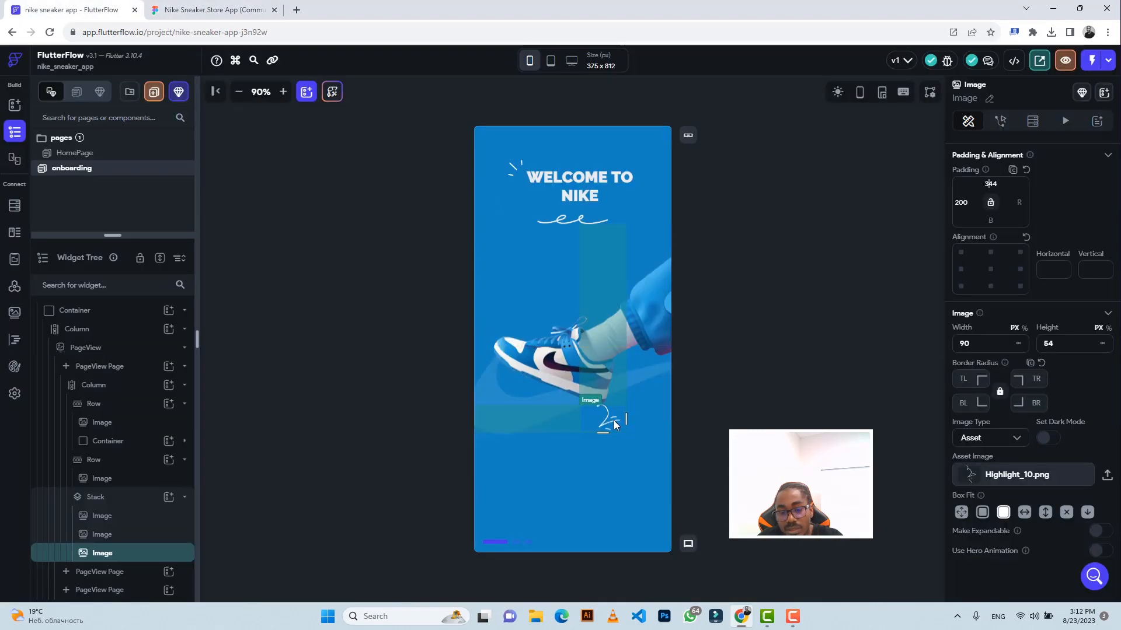
pyautogui.click(735, 406)
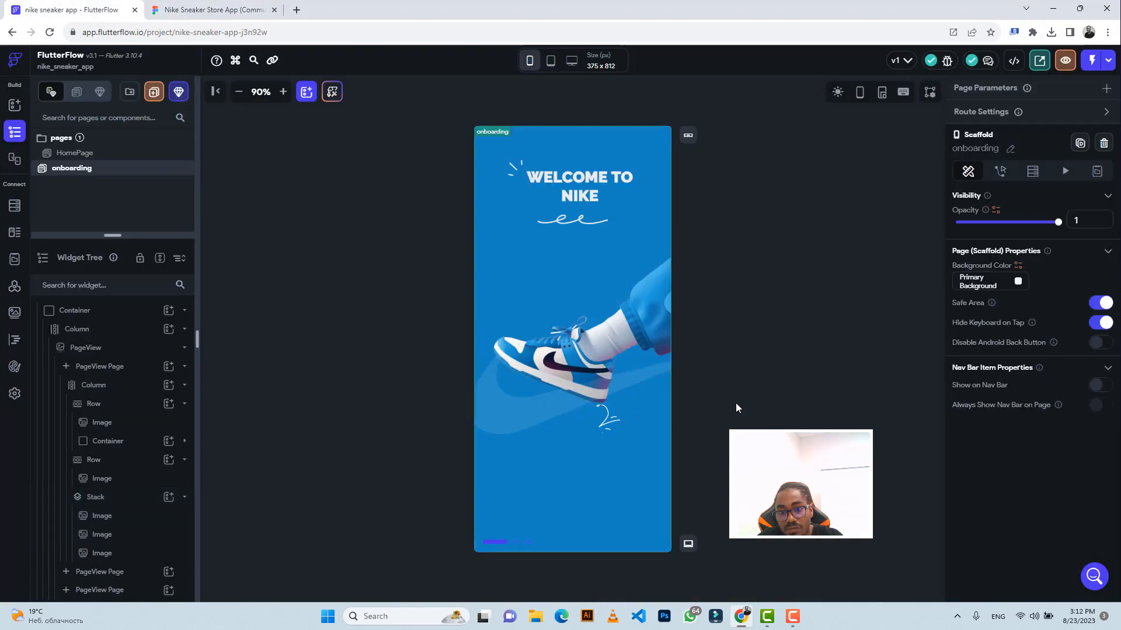
pyautogui.click(613, 425)
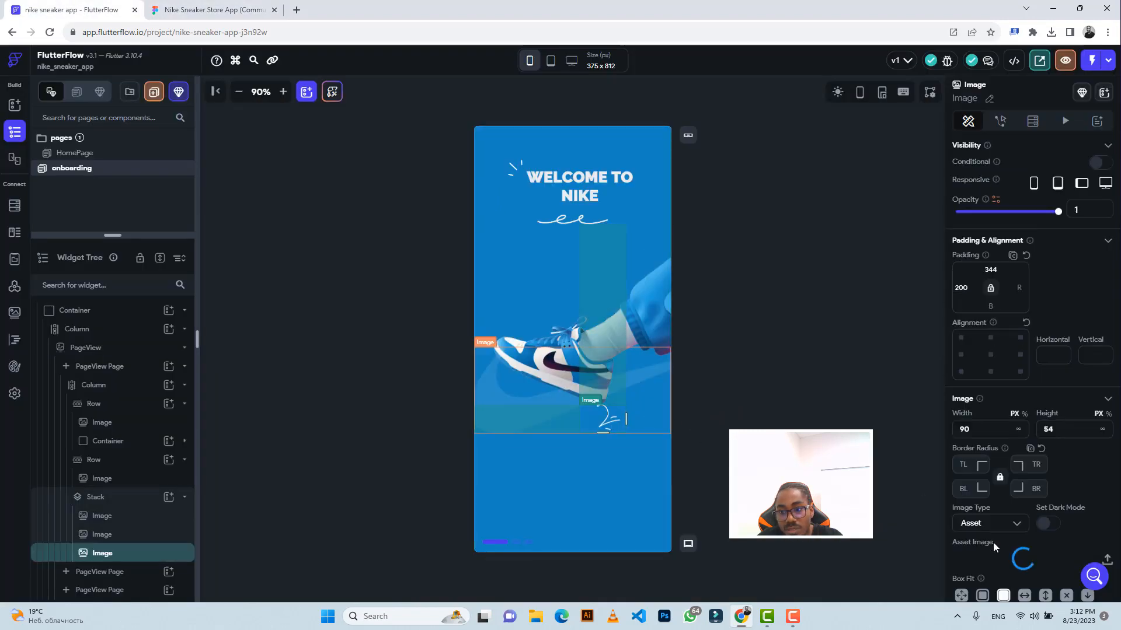
pyautogui.click(982, 598)
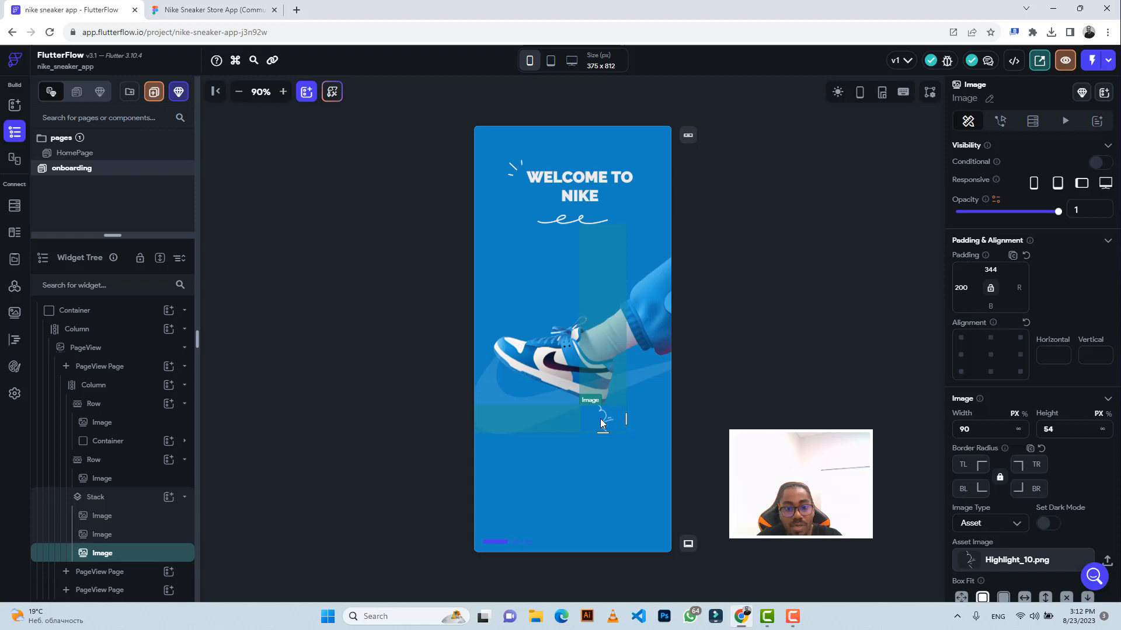
# Step: Duplicate the scribble image within the Stack and inspect the position of the Highlight_10 scribble above Get Started in Figma
pyautogui.hotkey('ctrl', 'd')
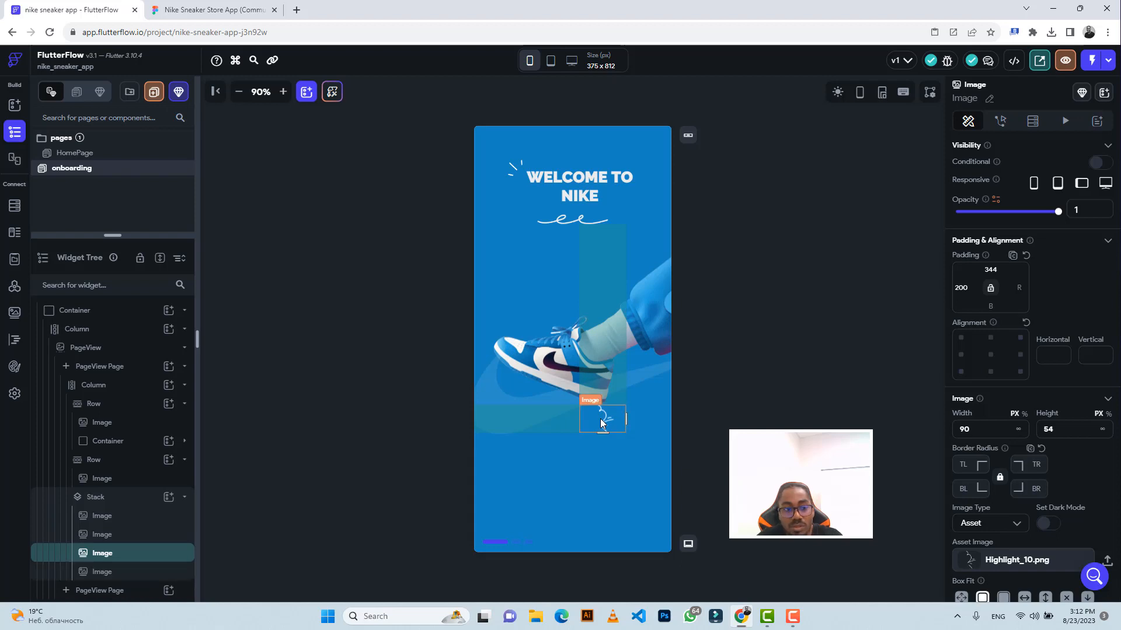
pyautogui.click(183, 12)
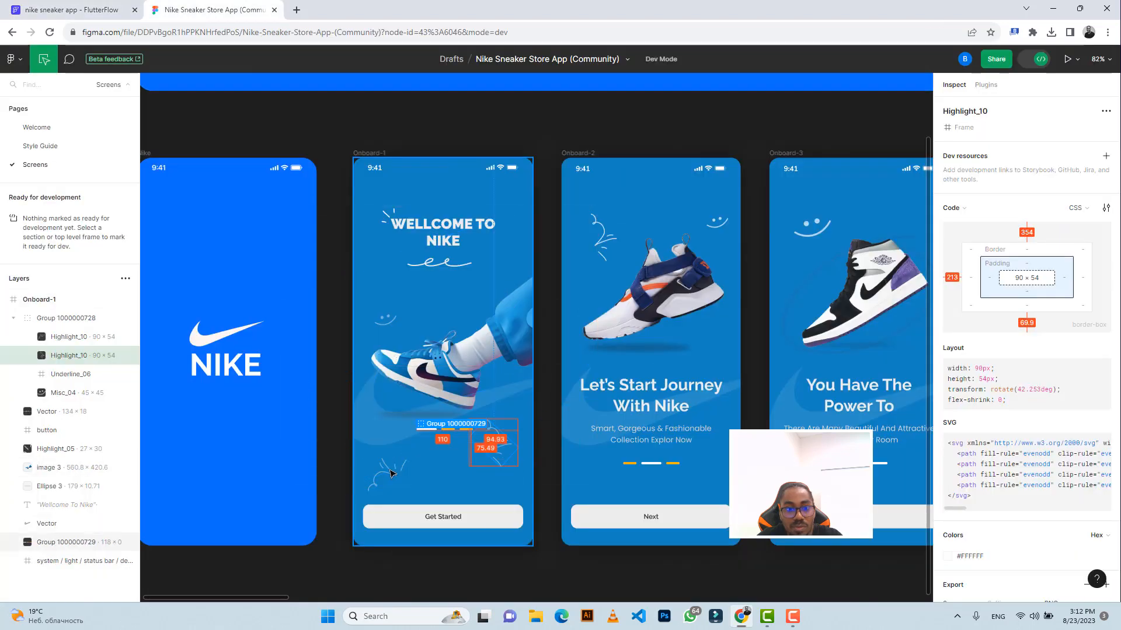
pyautogui.click(378, 497)
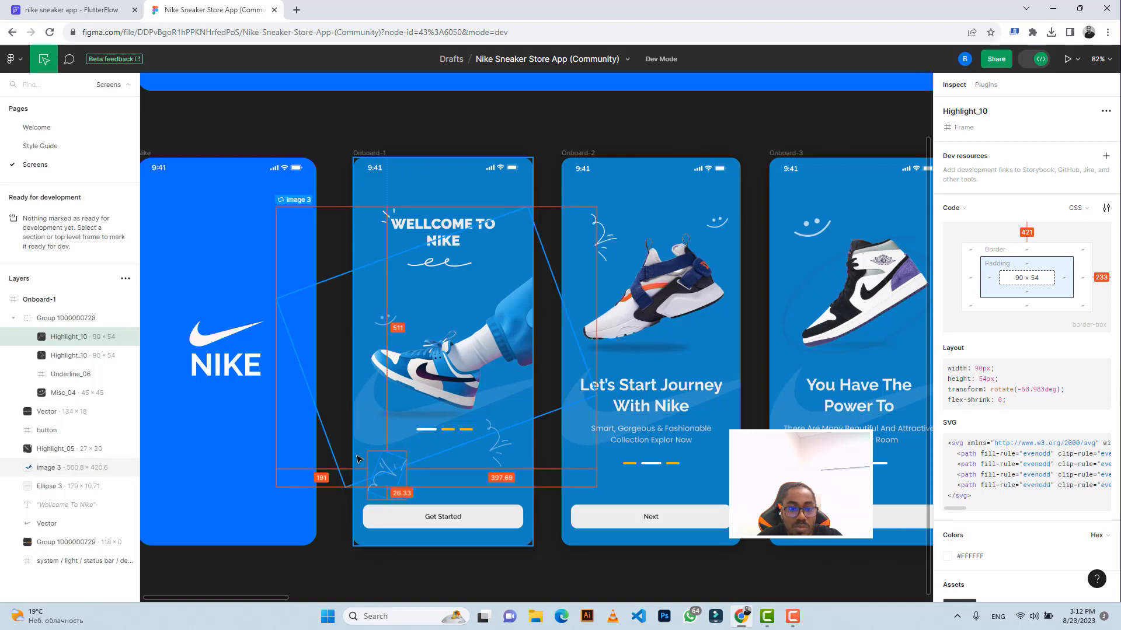
pyautogui.click(76, 10)
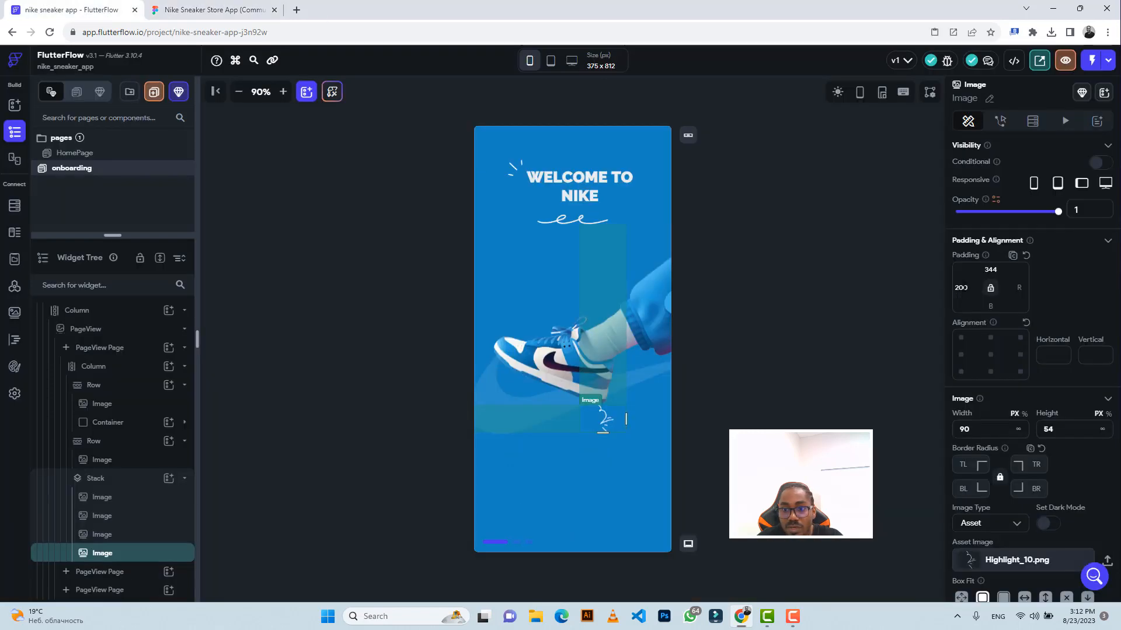
# Step: Set the duplicated scribble image's left padding to 30
pyautogui.click(960, 288)
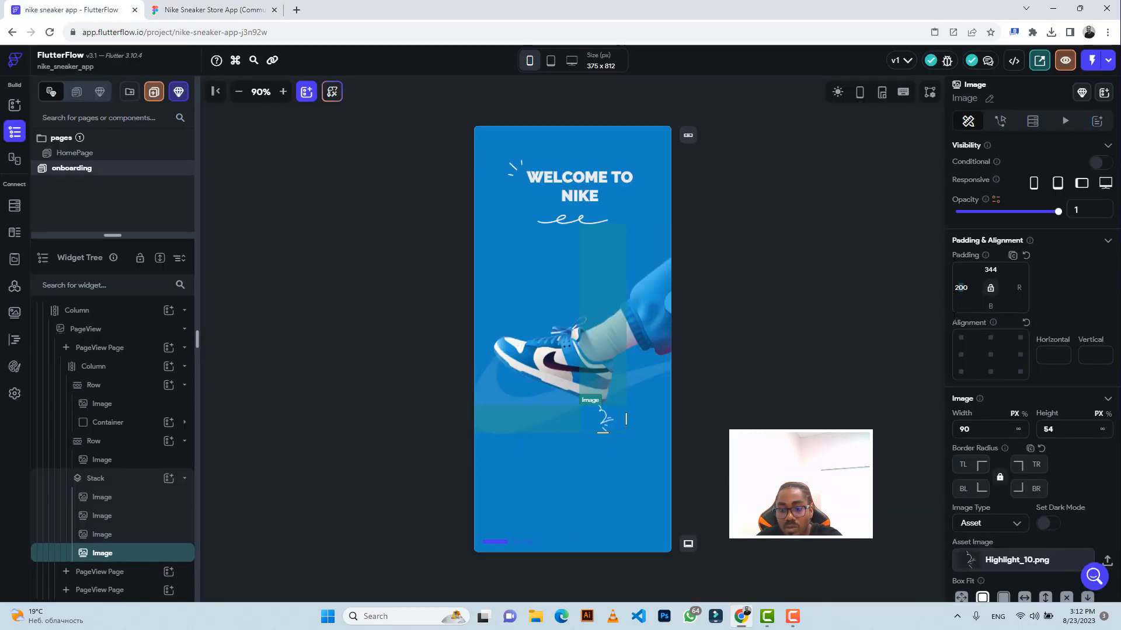
pyautogui.write('20')
pyautogui.press('BackSpace')
pyautogui.write('50')
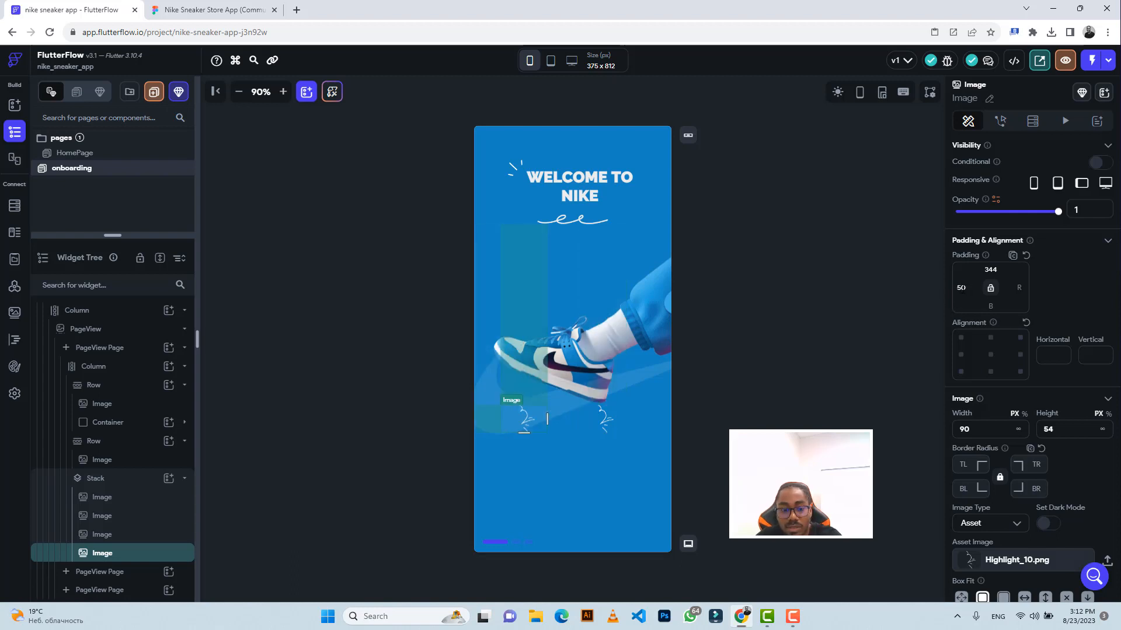
pyautogui.press('BackSpace')
pyautogui.write('3')
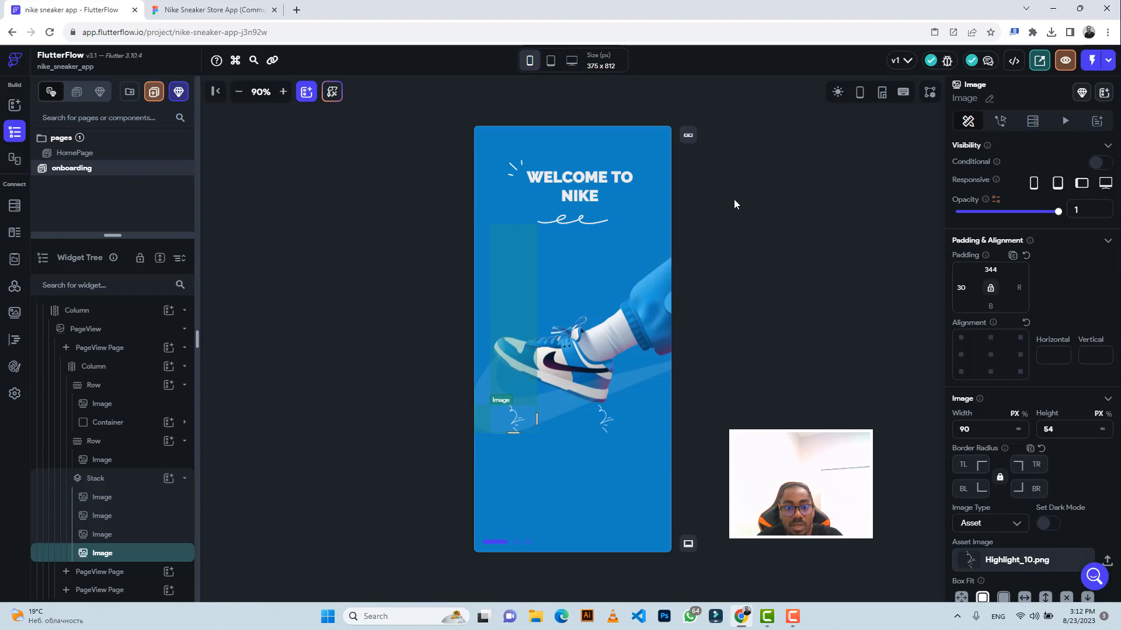
# Step: Check the scribble's position above Get Started in Figma and set the duplicated FlutterFlow image's top padding to 444
pyautogui.click(186, 10)
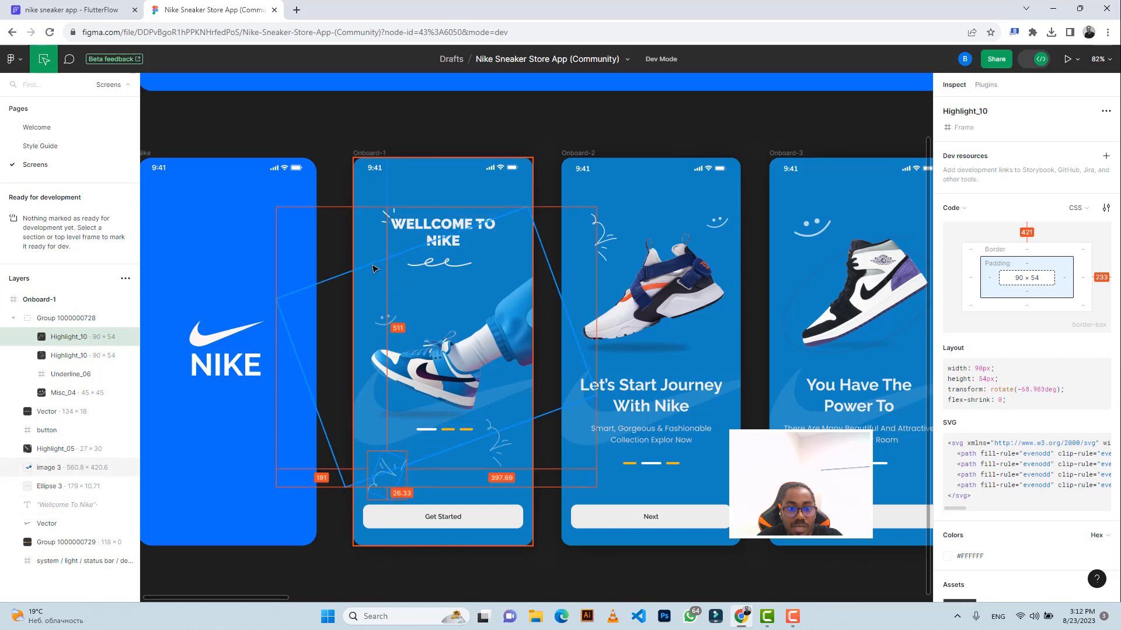
pyautogui.click(71, 10)
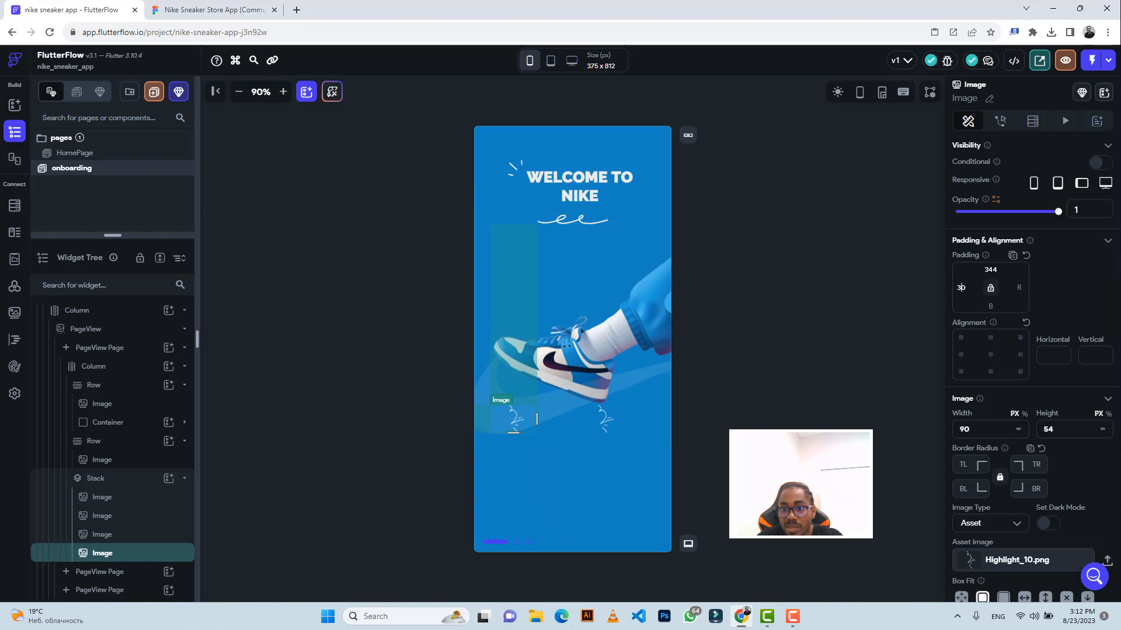
pyautogui.click(989, 269)
pyautogui.press('BackSpace')
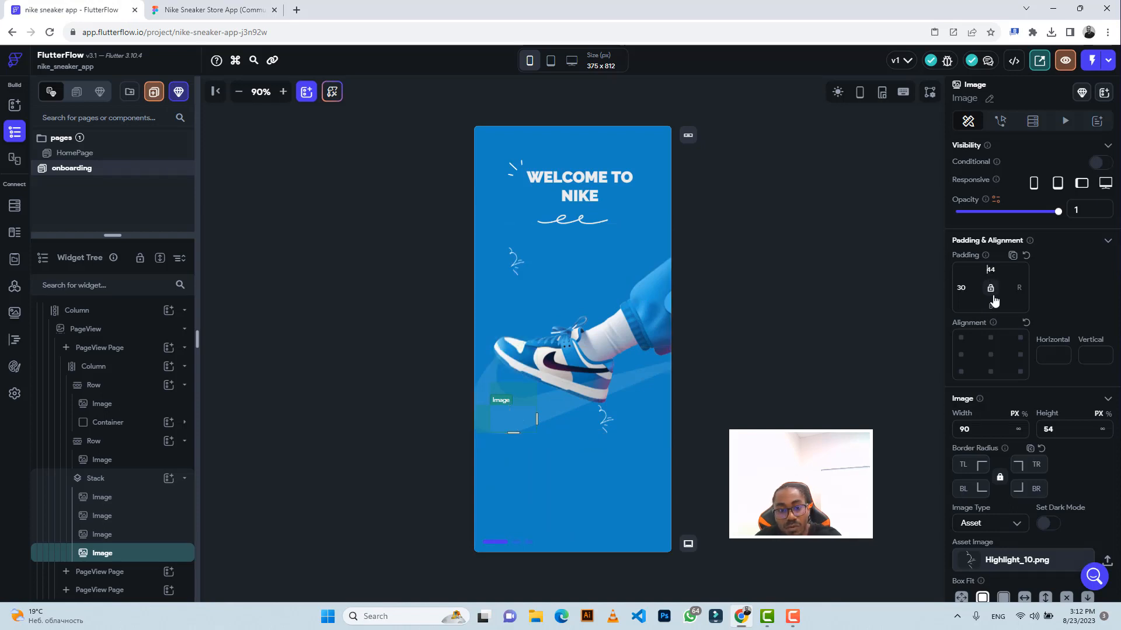
pyautogui.write('3')
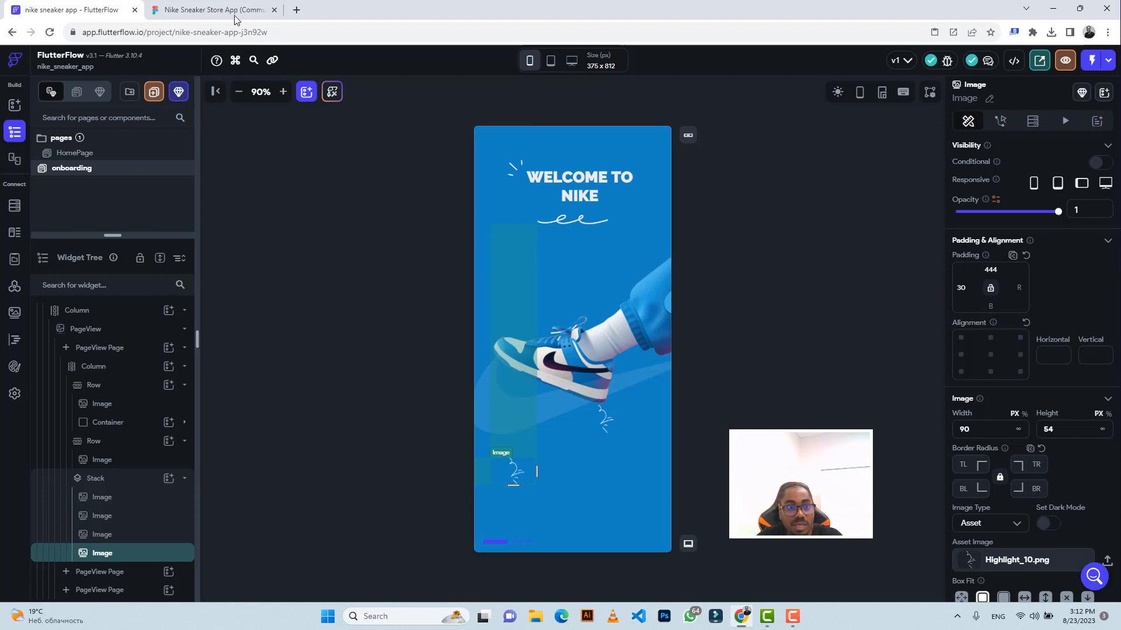
pyautogui.click(211, 9)
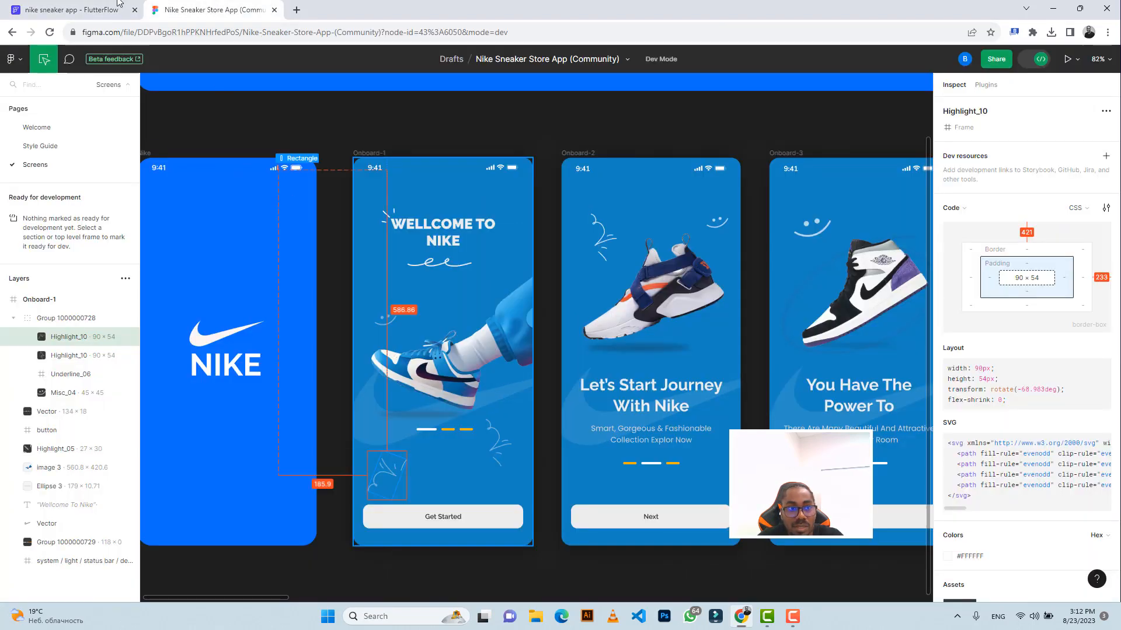
pyautogui.click(70, 9)
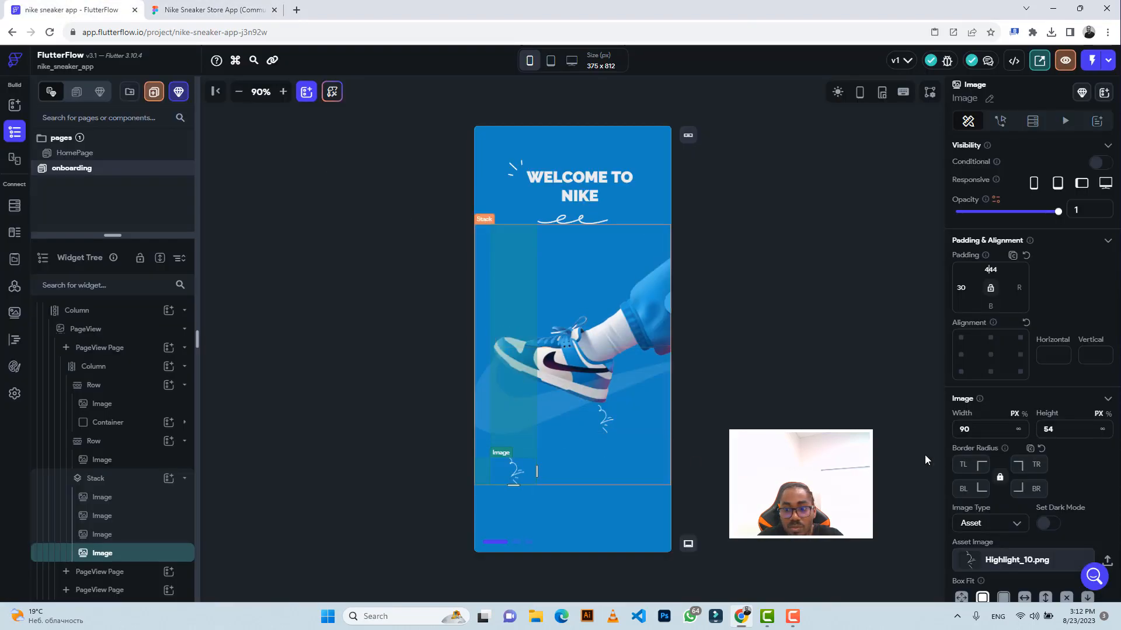
# Step: Replace the duplicated scribble's asset by uploading Highlight_10 (1).png from the Downloads folder
pyautogui.scroll(-2, 1076, 486)
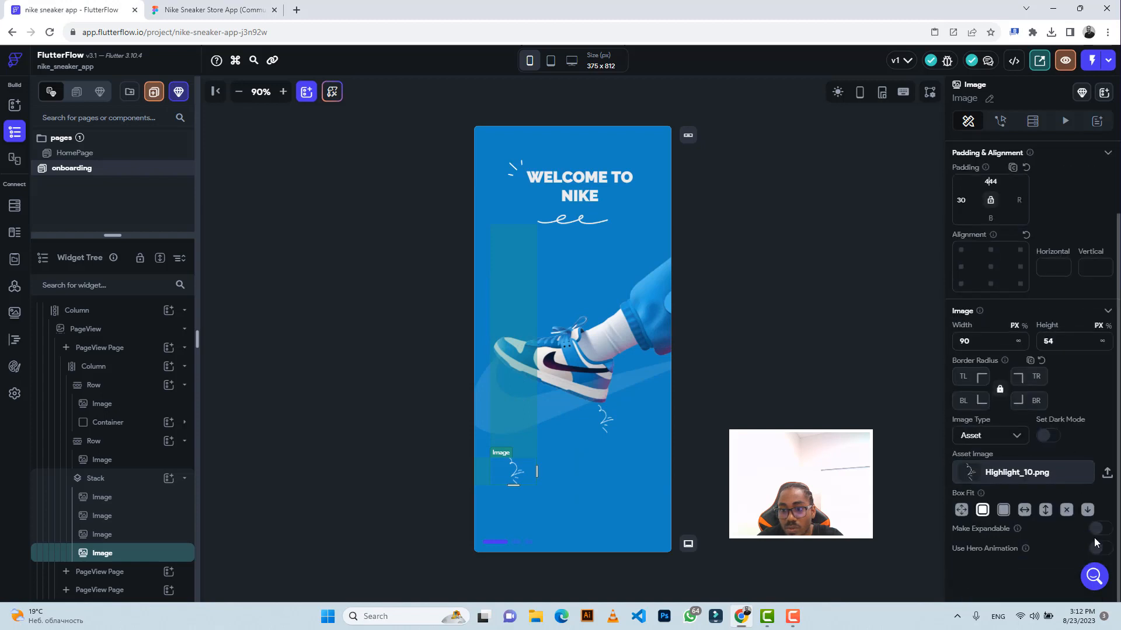
pyautogui.click(1107, 473)
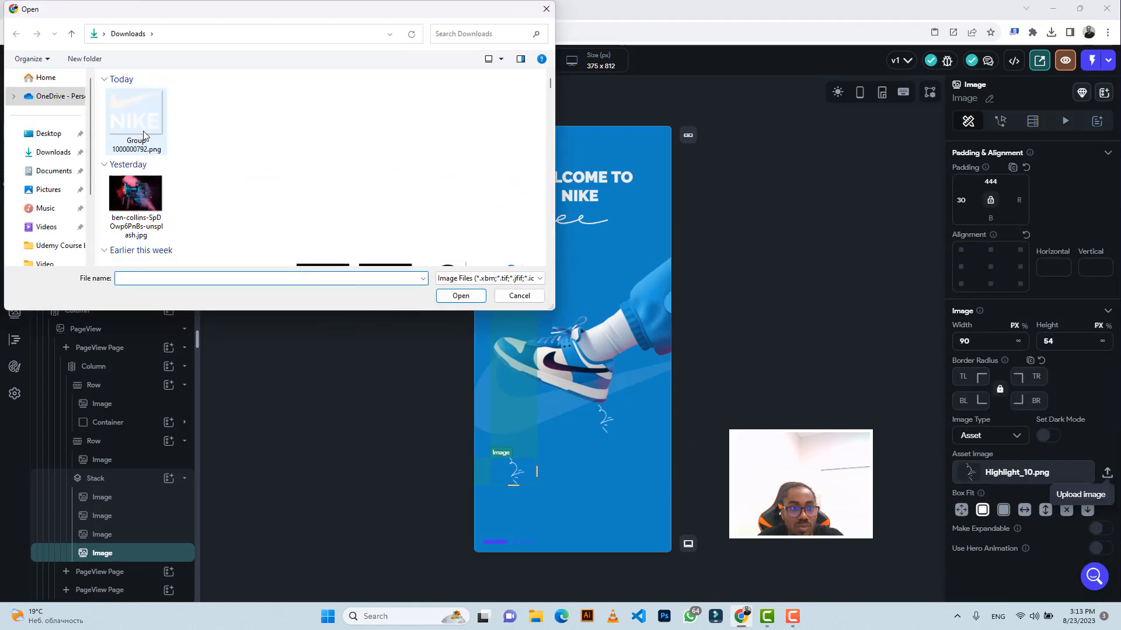
pyautogui.click(130, 125)
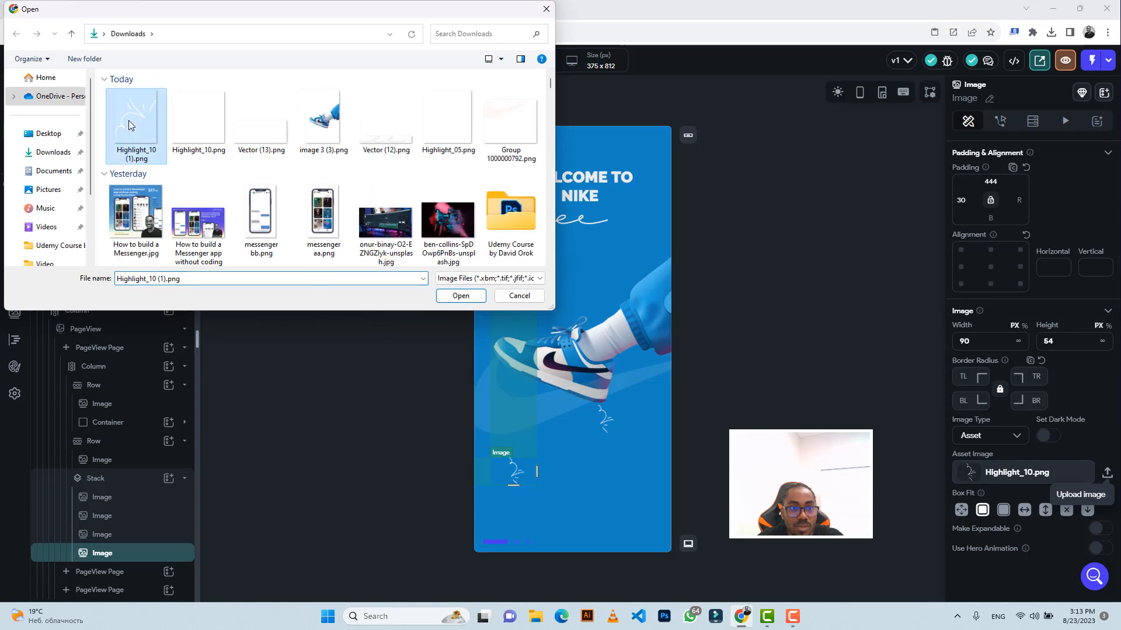
pyautogui.click(455, 295)
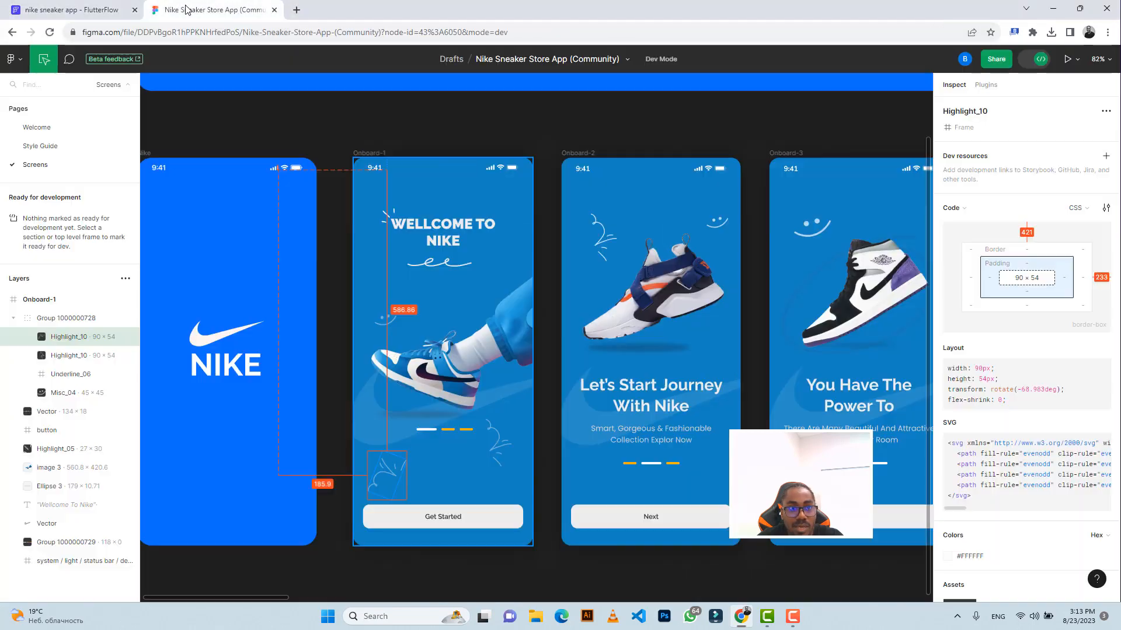
# Step: Switch to Figma, inspect the Get Started button's rectangle and label on Onboard-1, and copy the label's text content
pyautogui.hotkey('ctrl', 'Tab')
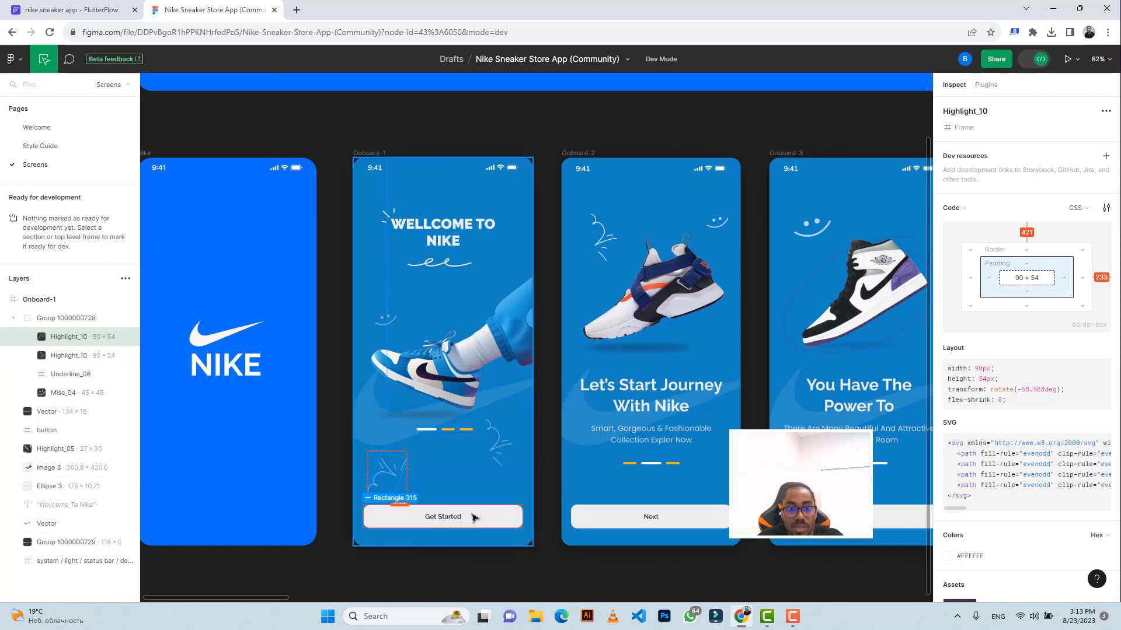
pyautogui.click(504, 516)
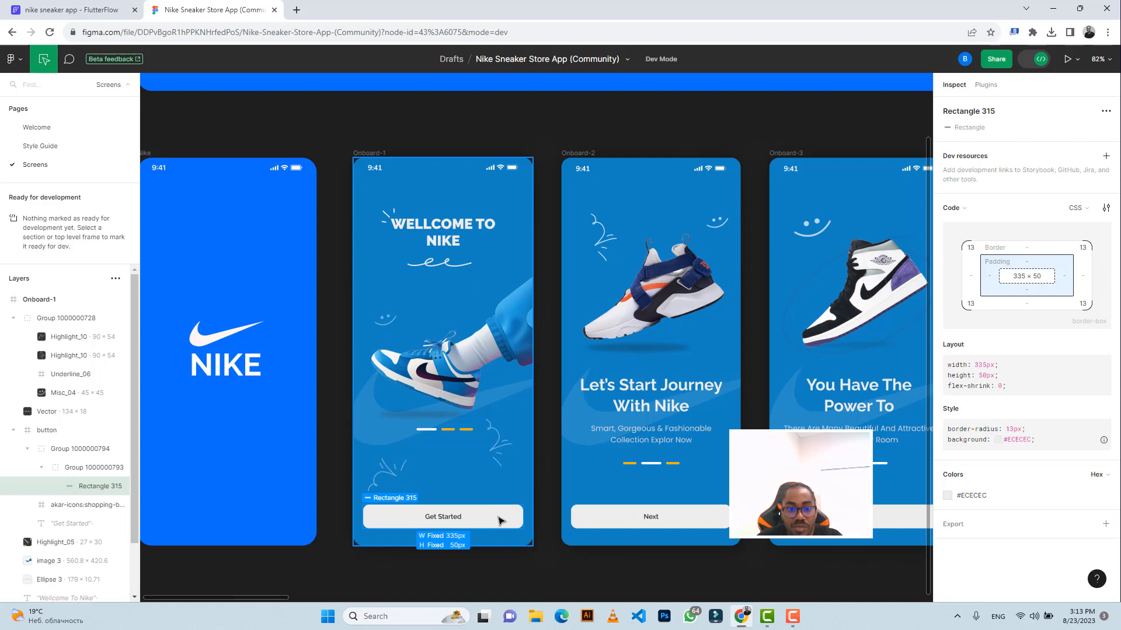
pyautogui.click(445, 517)
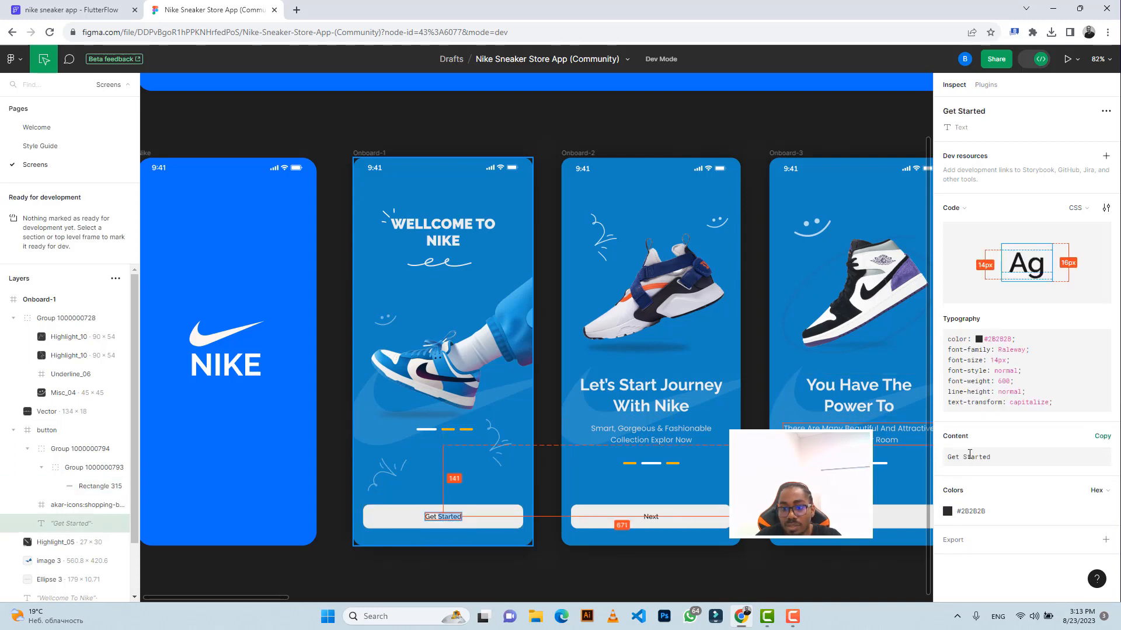
pyautogui.hotkey('ctrl', 'a')
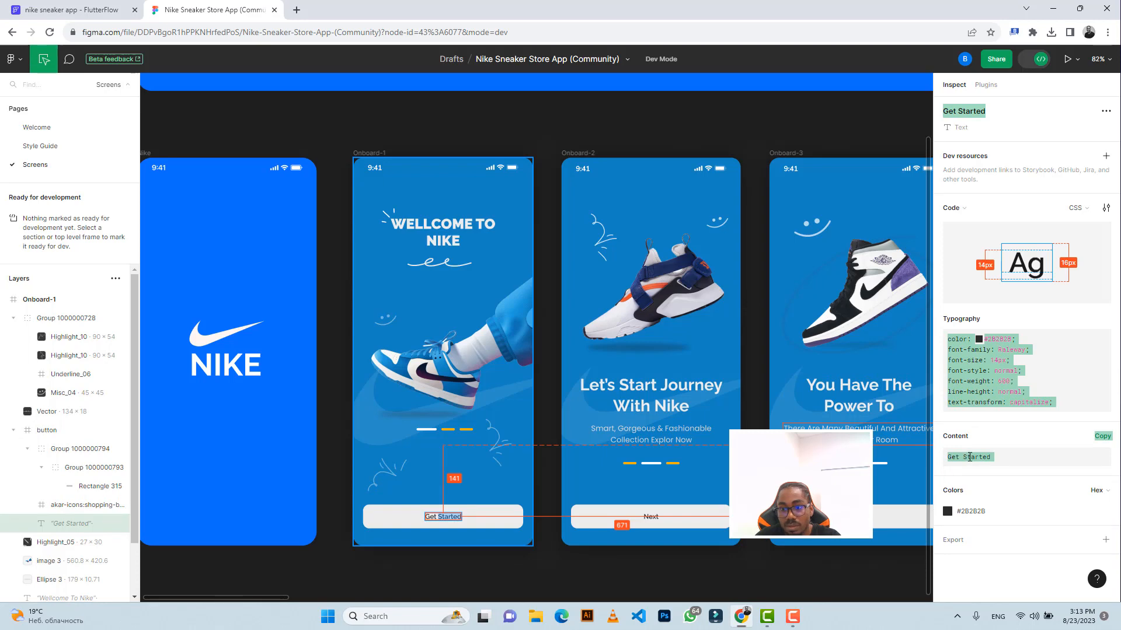
pyautogui.click(969, 462)
pyautogui.click(1102, 437)
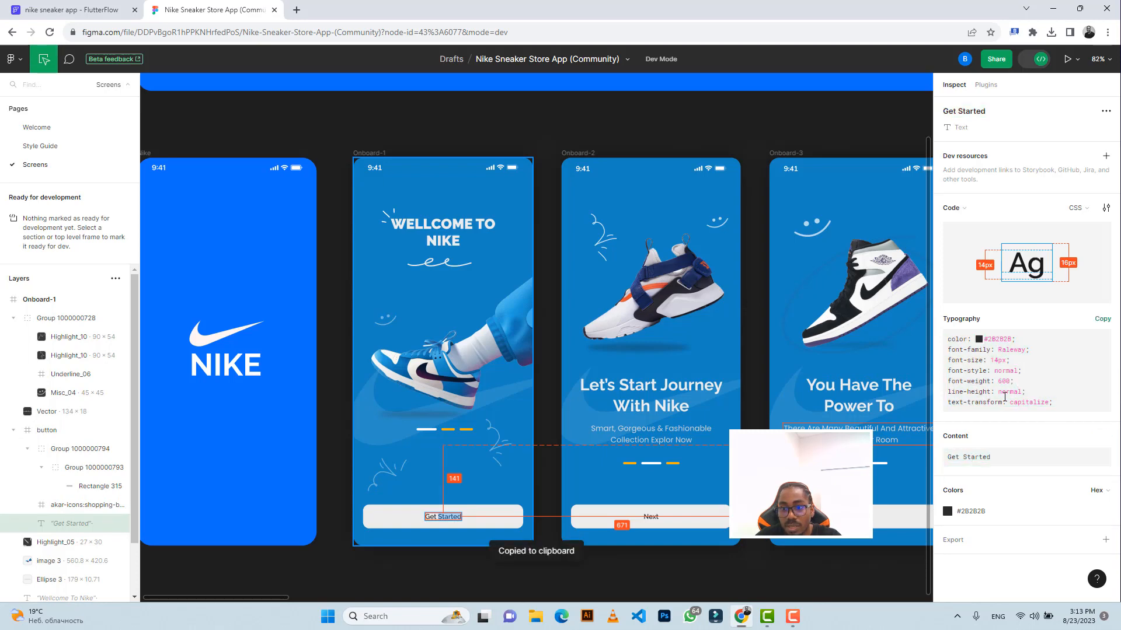
# Step: Return to FlutterFlow and add a Button widget to the Column inside the first PageView page
pyautogui.click(115, 14)
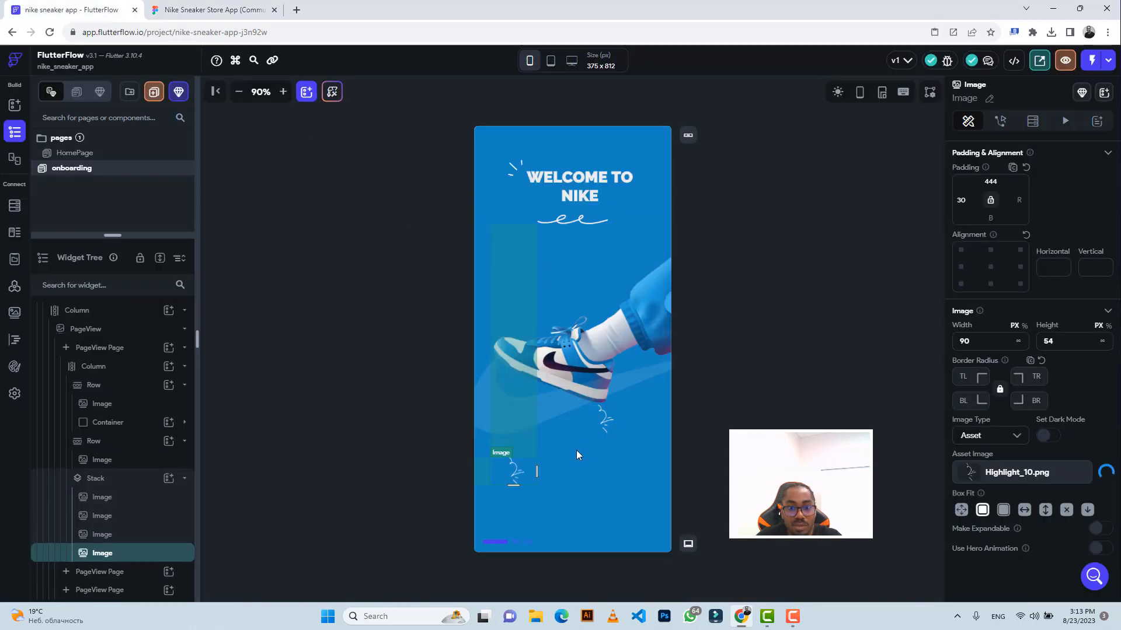
pyautogui.click(569, 520)
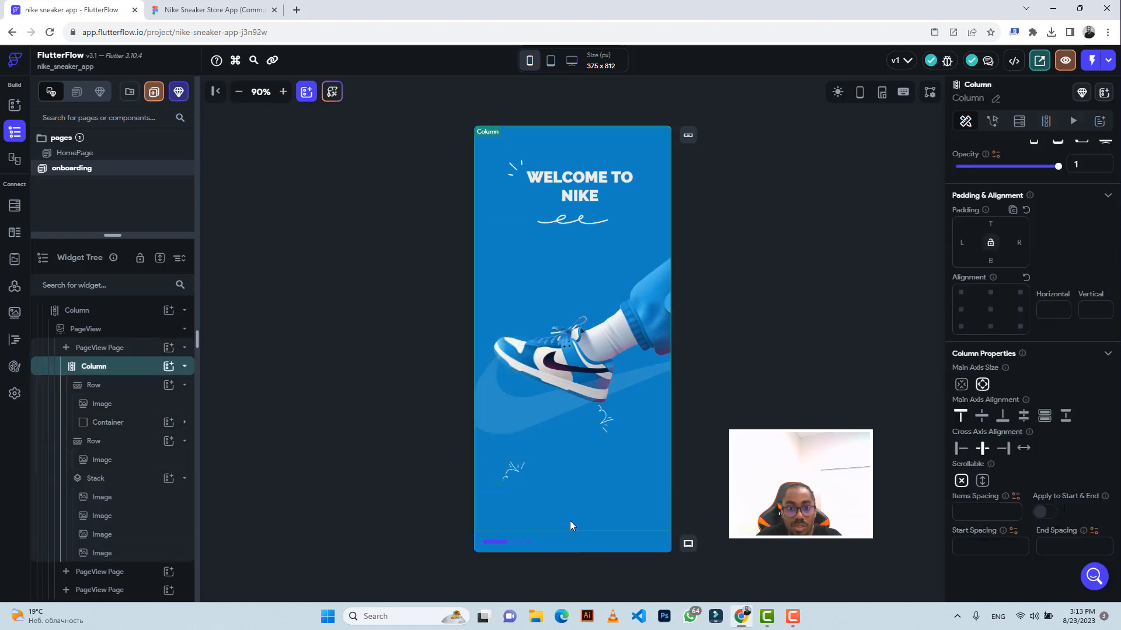
pyautogui.click(169, 367)
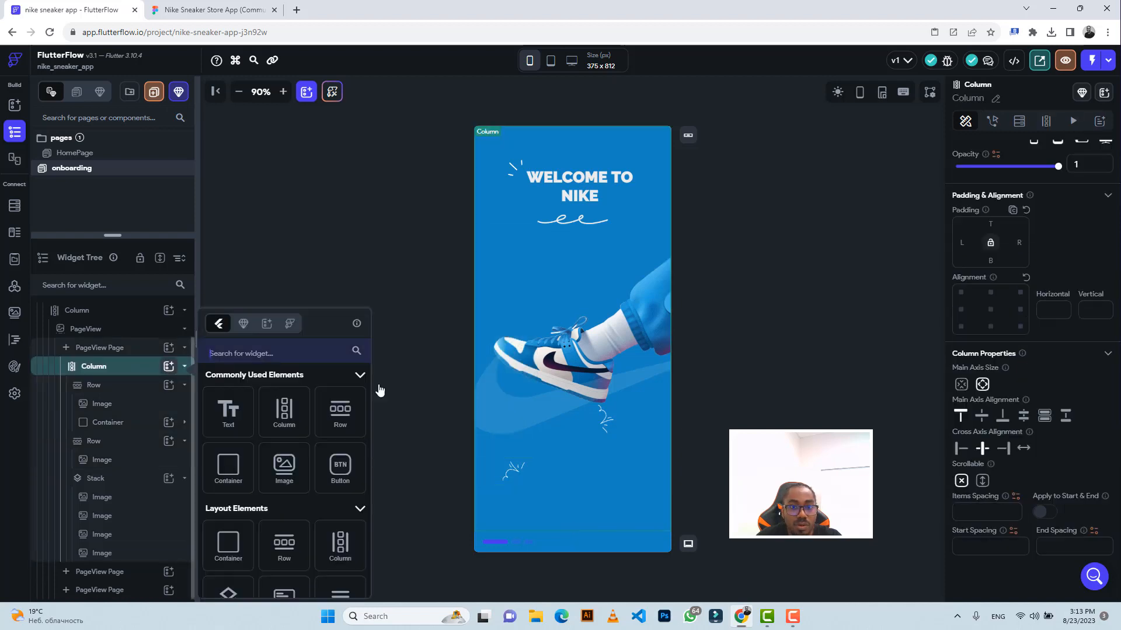
pyautogui.click(99, 310)
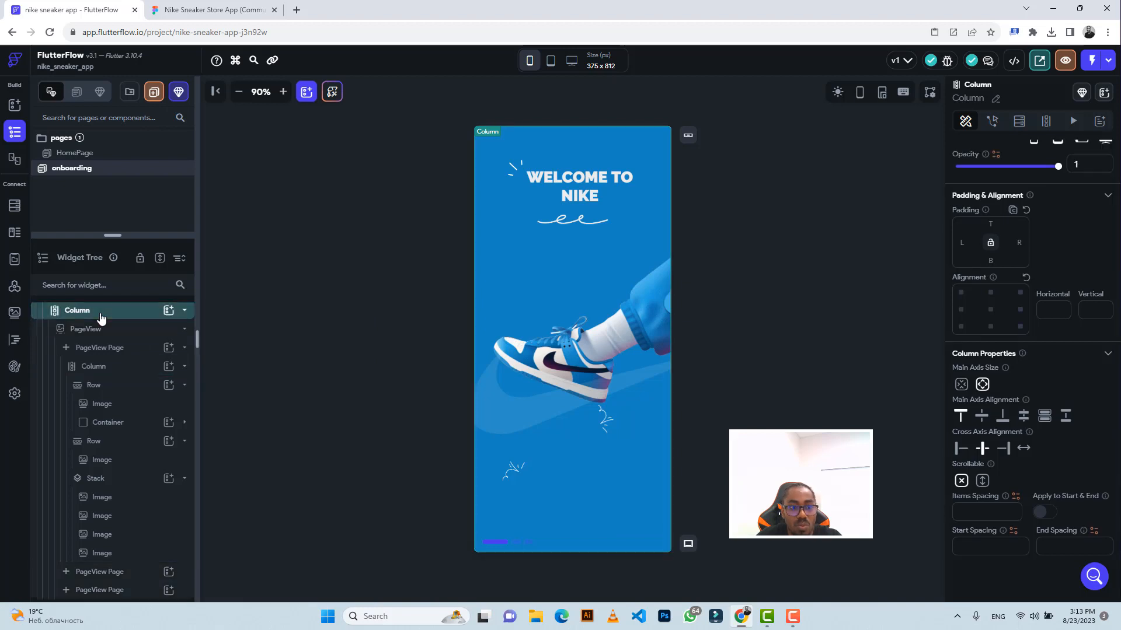
pyautogui.click(116, 370)
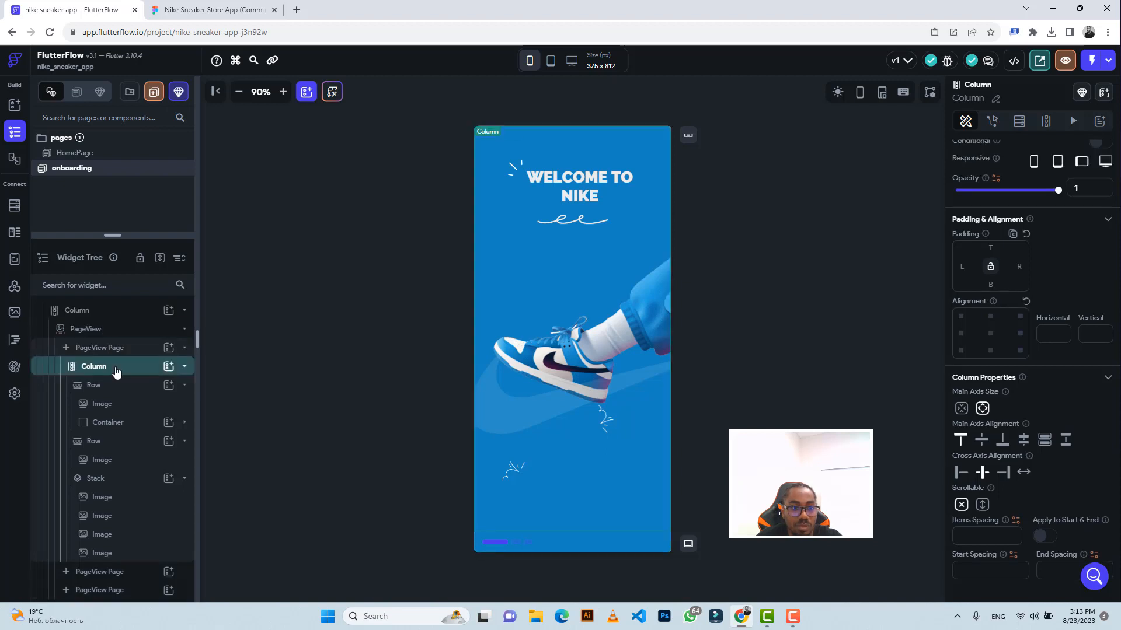
pyautogui.click(168, 368)
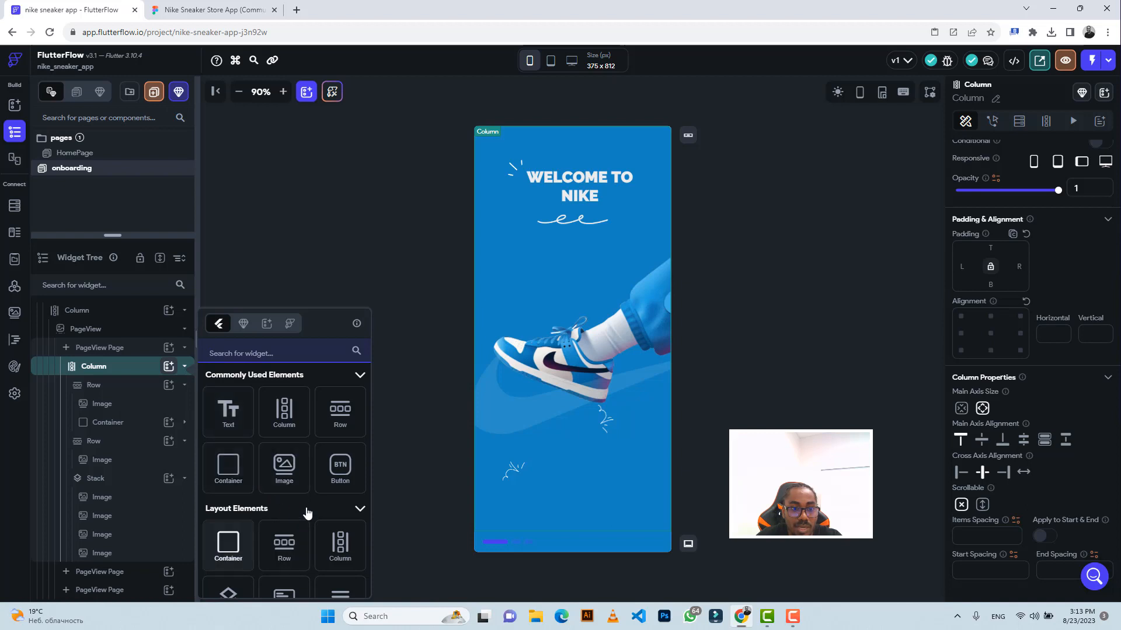
pyautogui.click(339, 479)
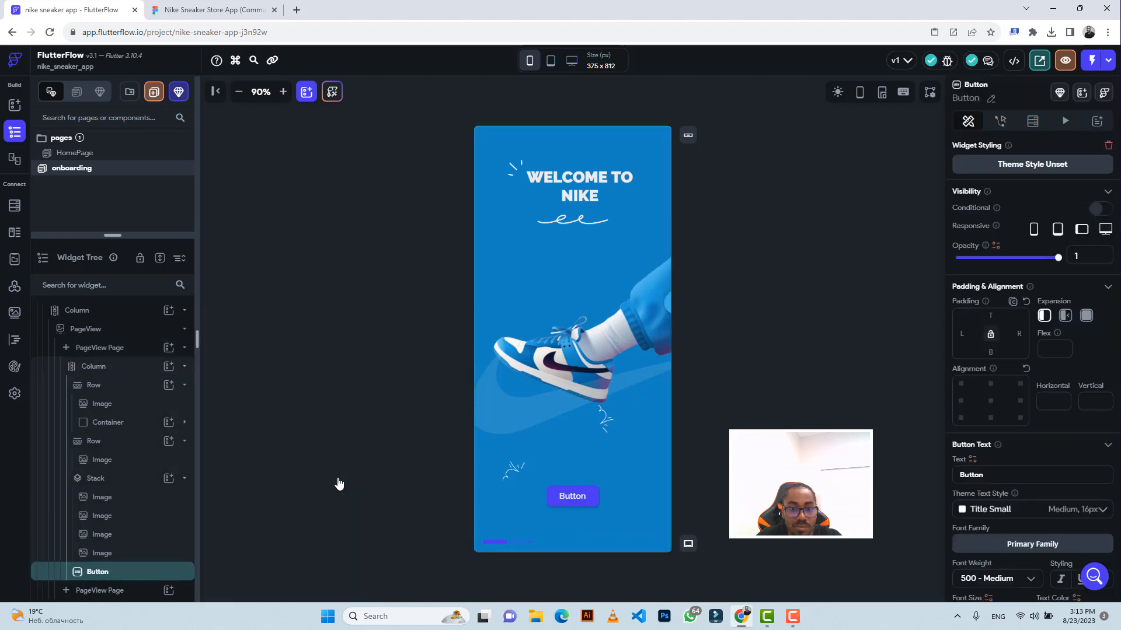
# Step: Set the button's width to inf and height to 50, and replace its text with the copied Get Started label
pyautogui.scroll(-3, 1027, 396)
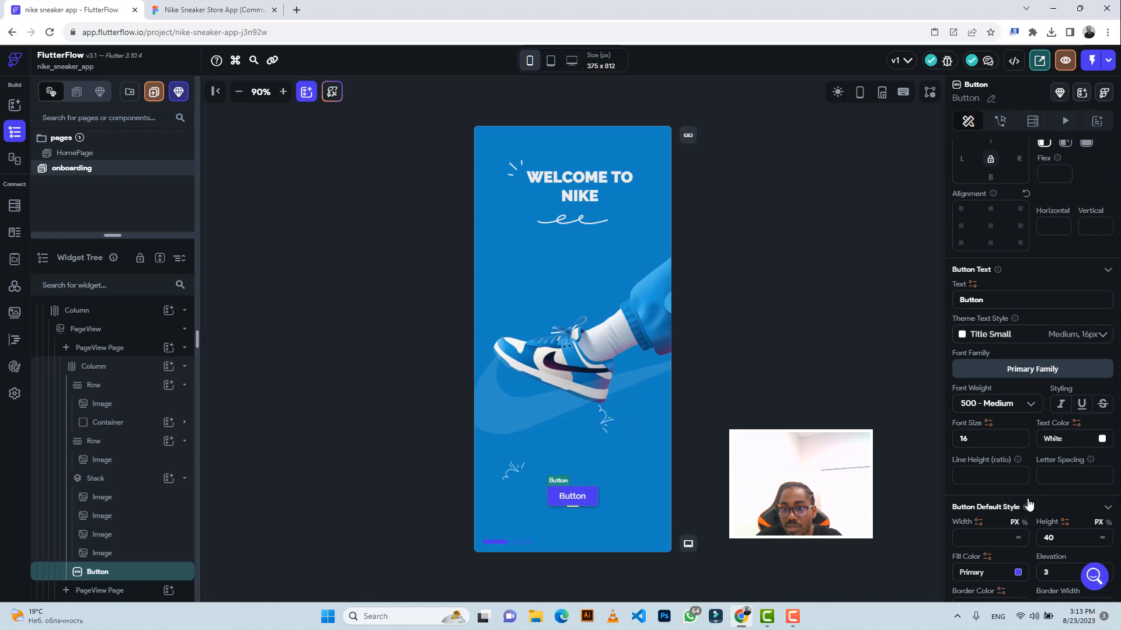
pyautogui.click(1062, 150)
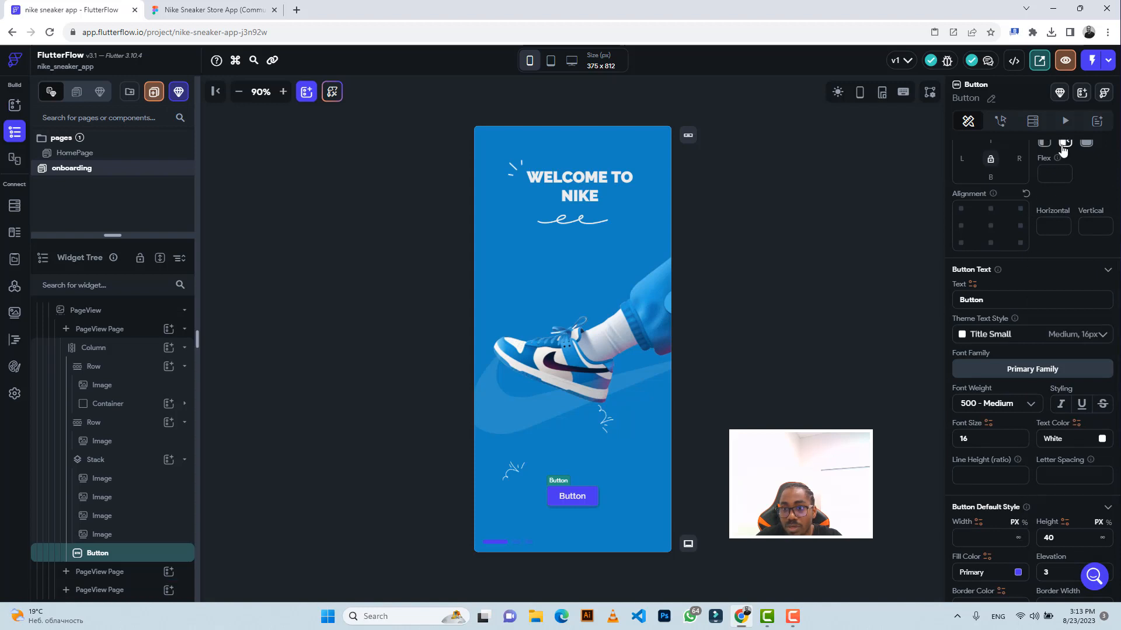
pyautogui.click(1018, 538)
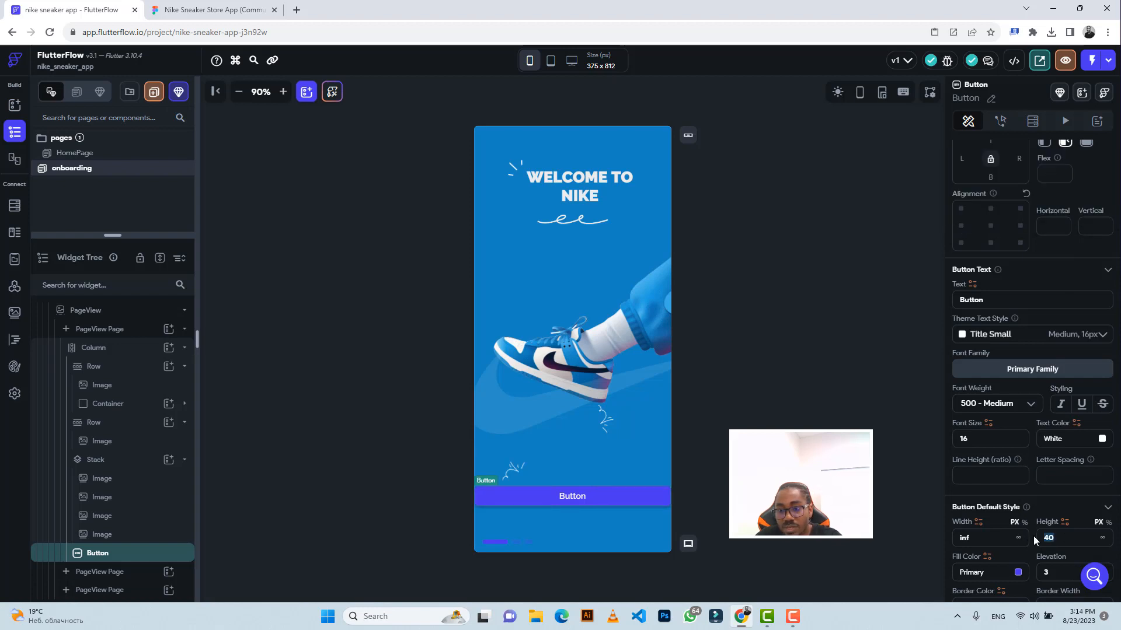
pyautogui.write('50')
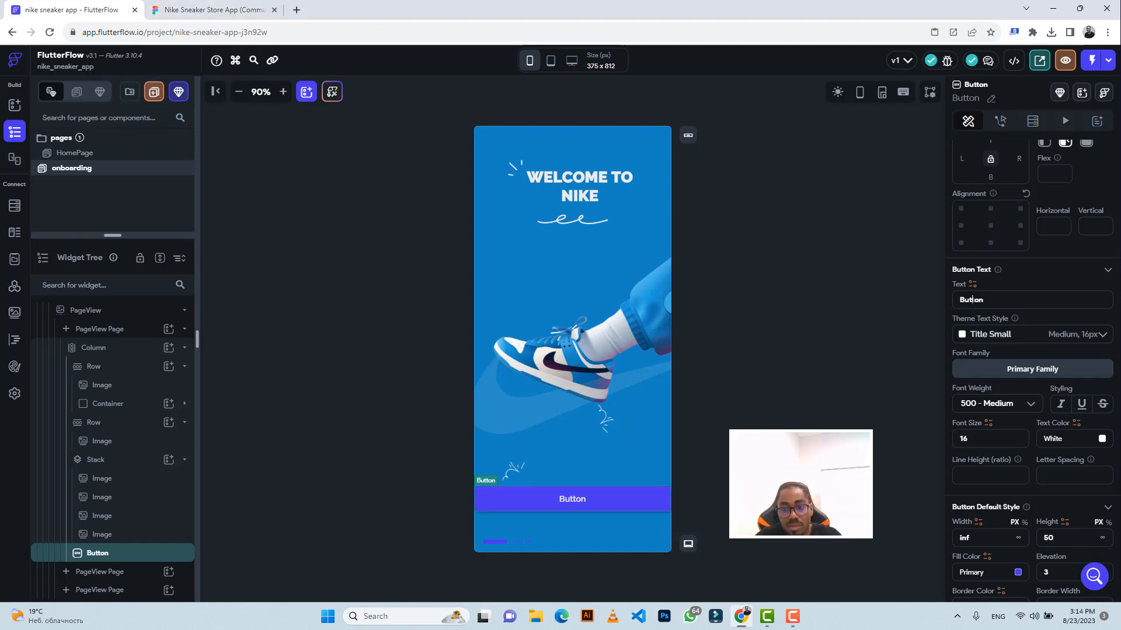
pyautogui.doubleClick(971, 299)
pyautogui.hotkey('ctrl', 'v')
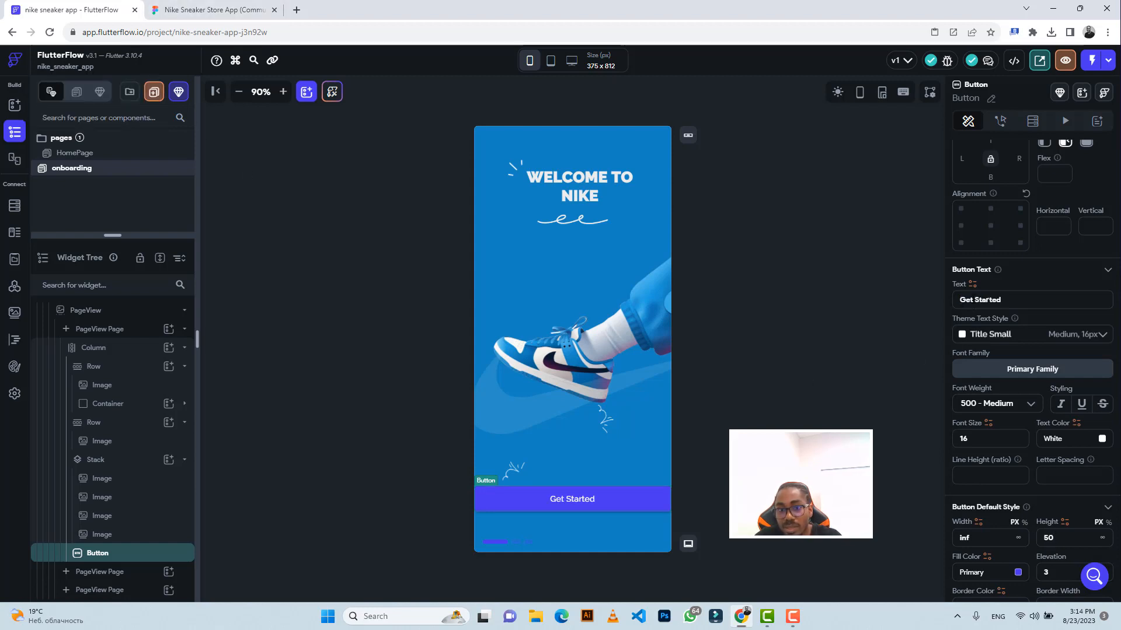
# Step: Copy the #ECECEC color of the Get Started rectangle in Figma and apply it as the button's fill color in FlutterFlow
pyautogui.click(191, 10)
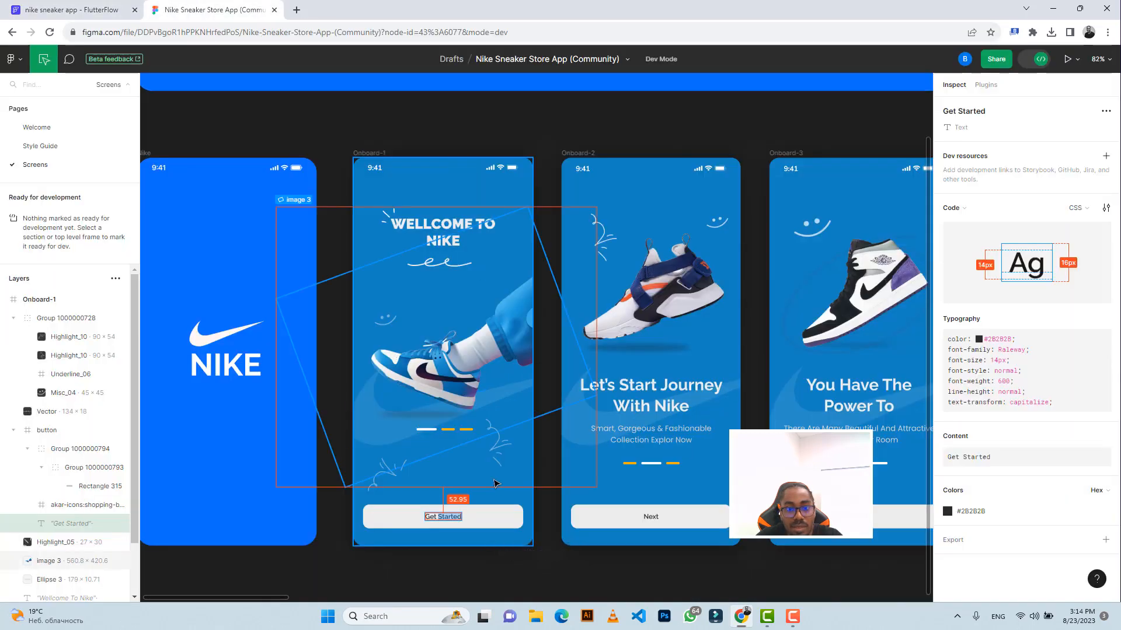
pyautogui.click(507, 517)
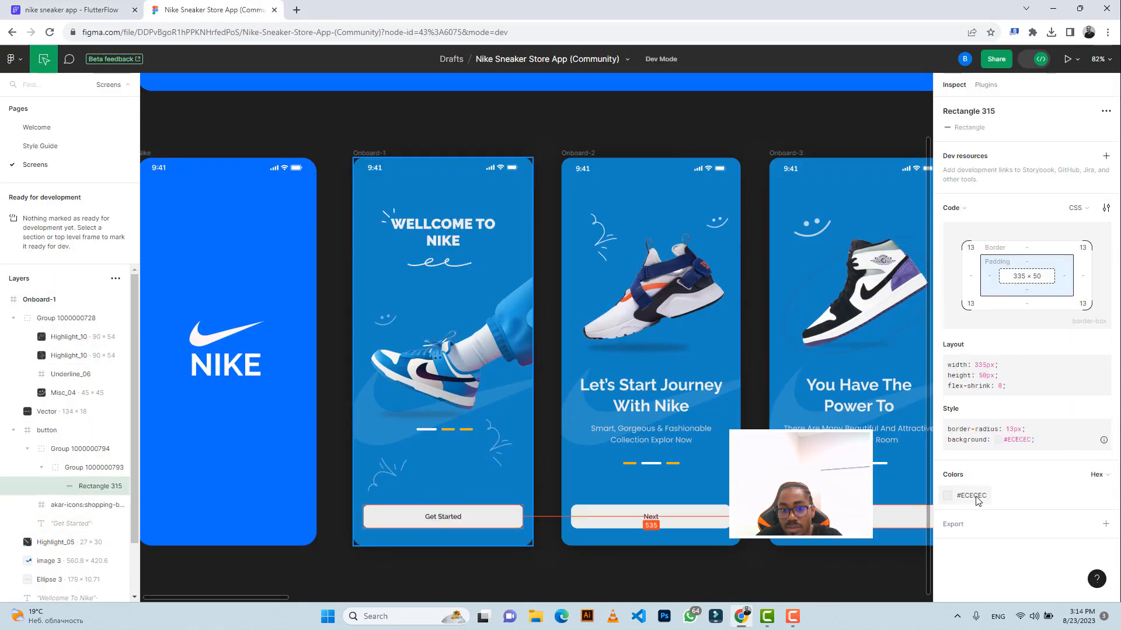
pyautogui.click(975, 502)
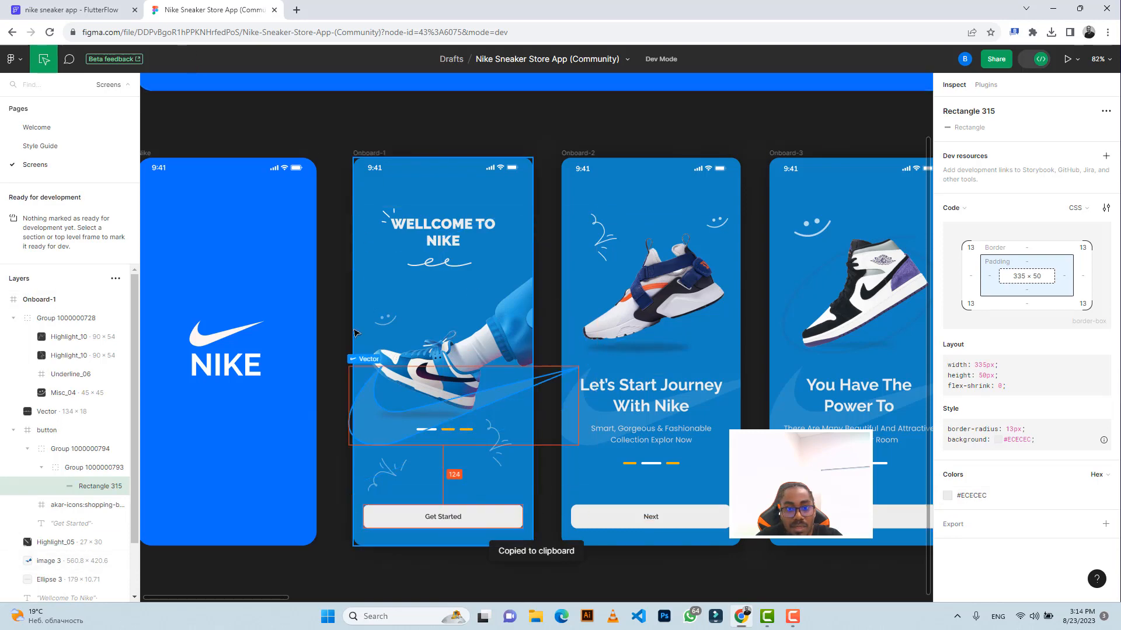
pyautogui.click(100, 8)
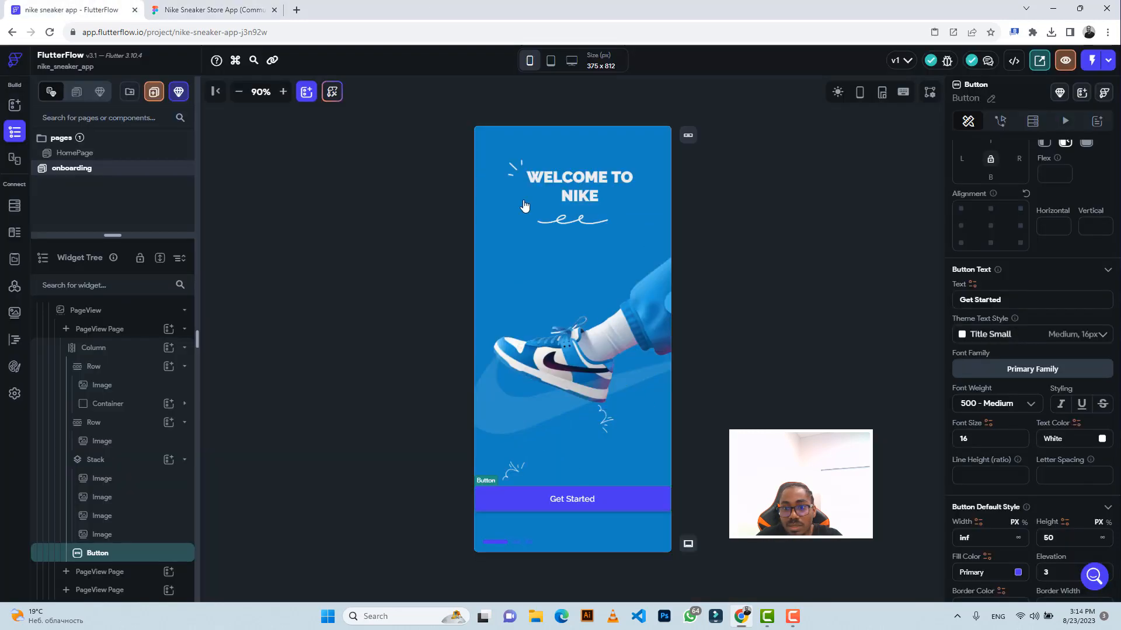
pyautogui.click(978, 573)
pyautogui.hotkey('ctrl', 'v')
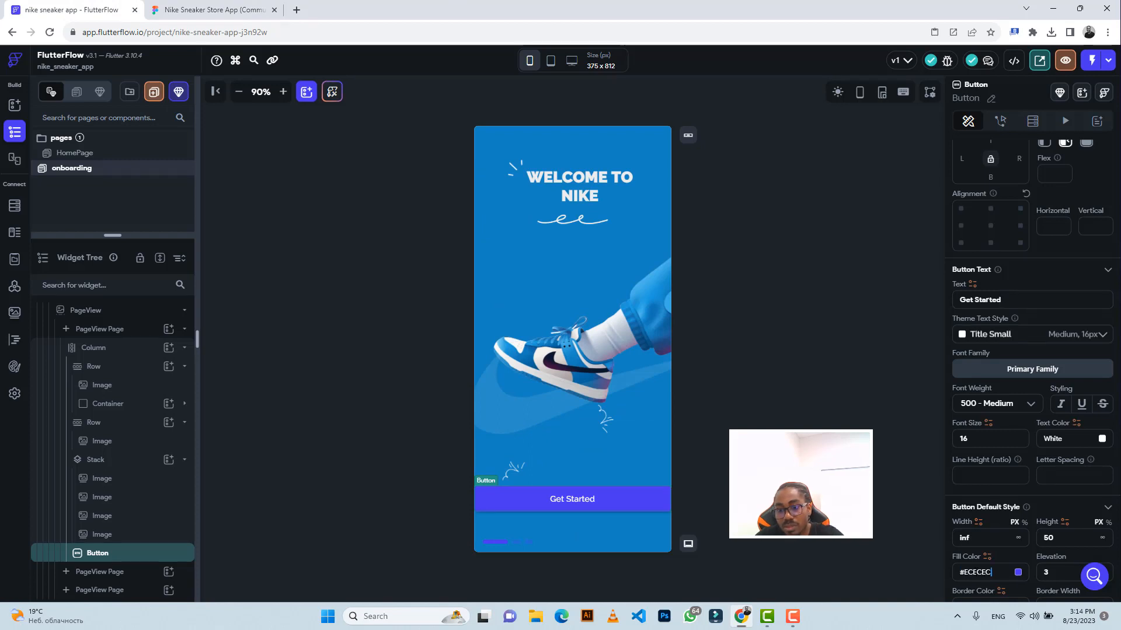
pyautogui.press('Return')
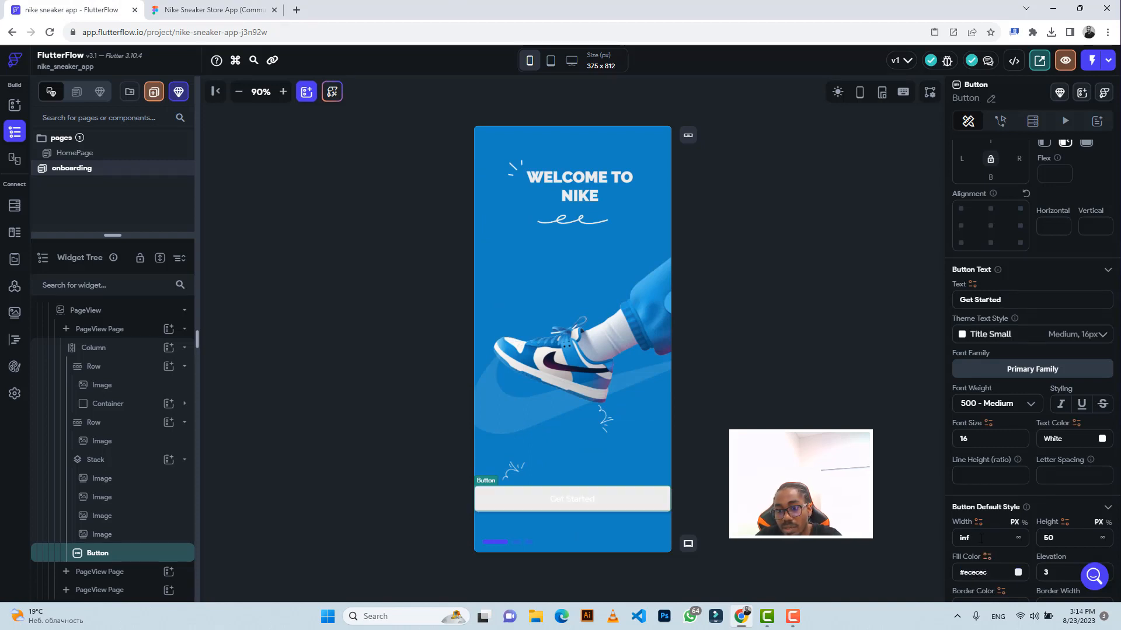
# Step: Check the Get Started button's side margins in Figma, and set the FlutterFlow button's left and right padding to 20
pyautogui.click(254, 10)
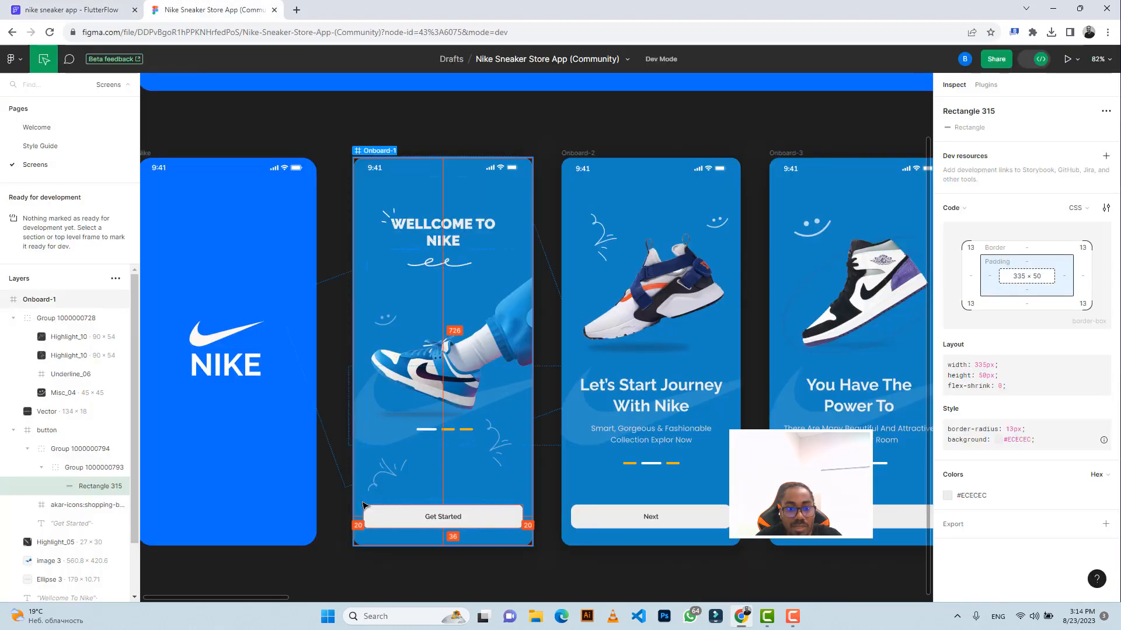
pyautogui.click(74, 10)
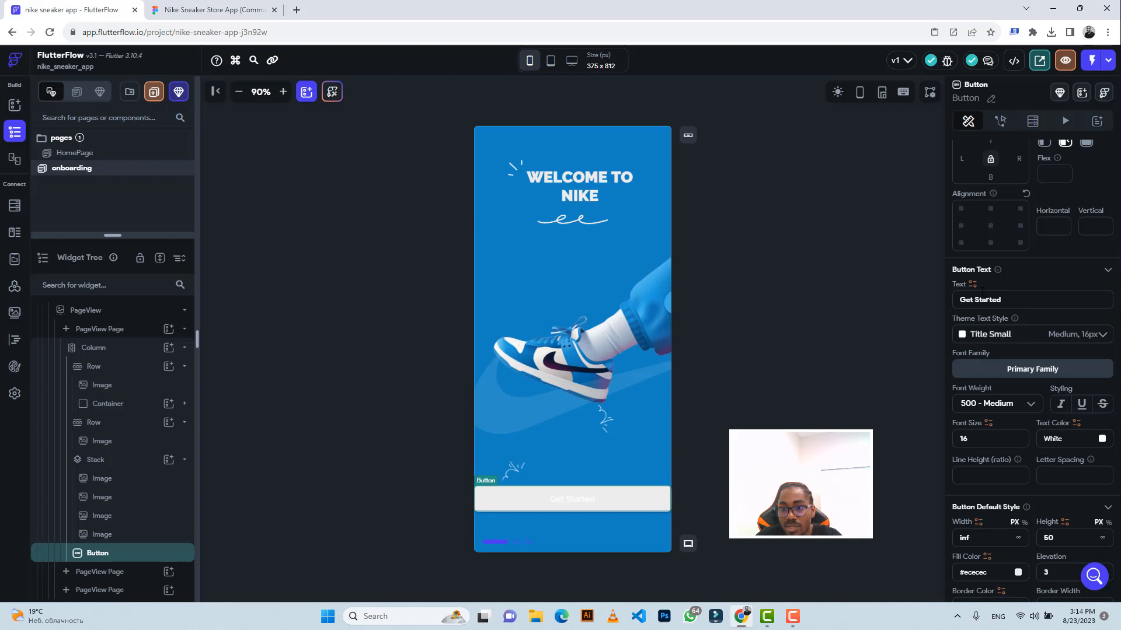
pyautogui.scroll(3, 981, 288)
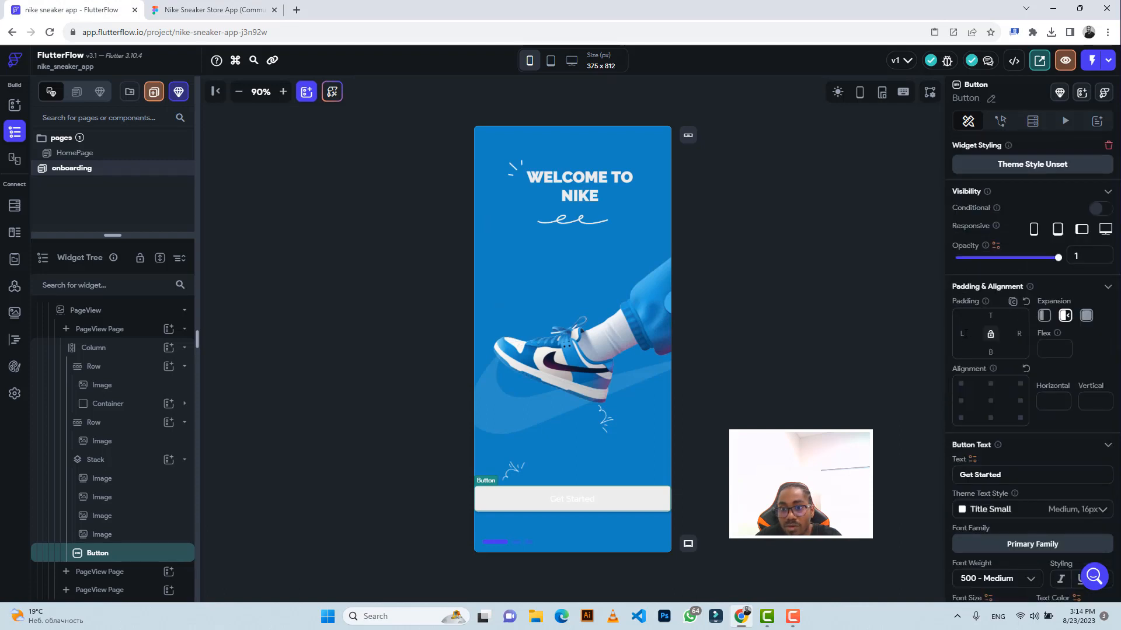
pyautogui.write('0')
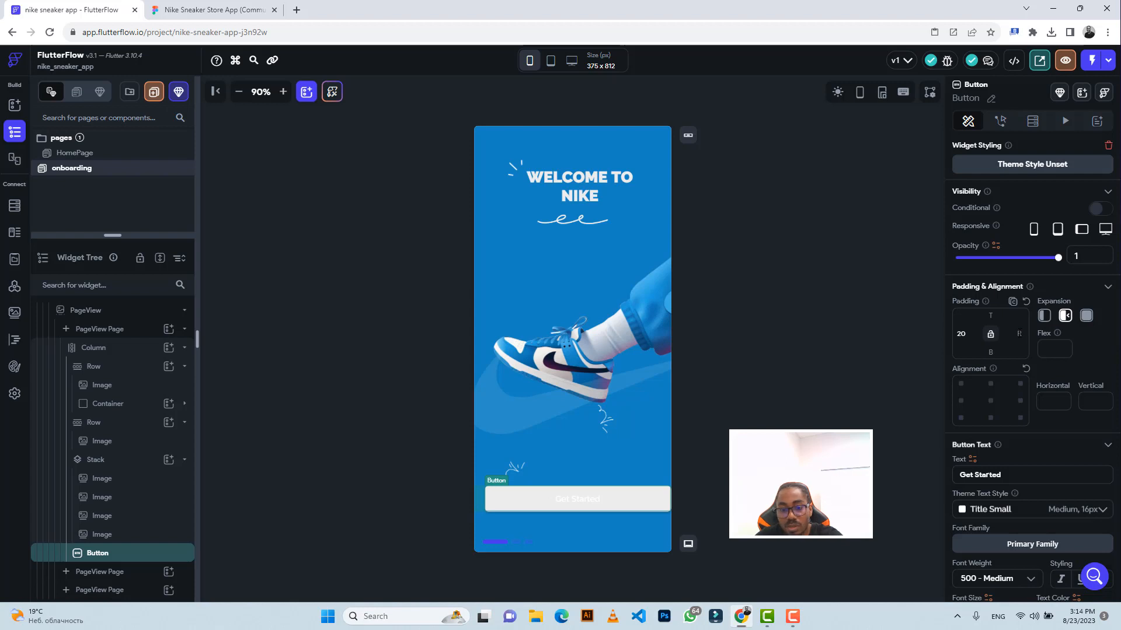
pyautogui.write('20')
# Step: Set the button's border radius to 13 on all corners
pyautogui.scroll(-4, 1036, 411)
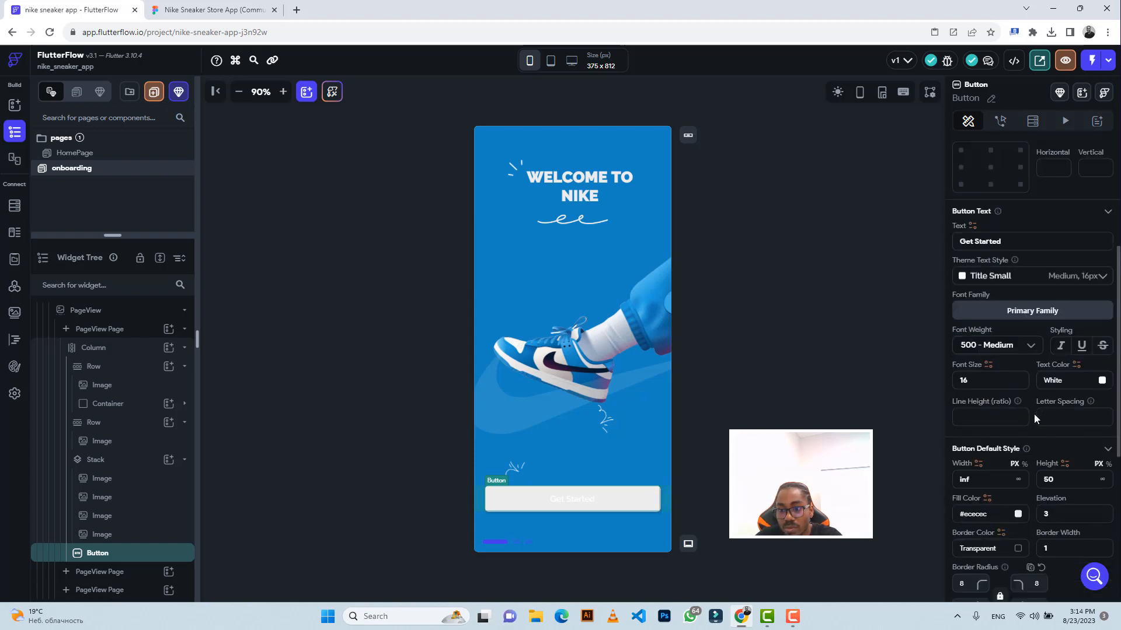
pyautogui.scroll(-3, 1036, 430)
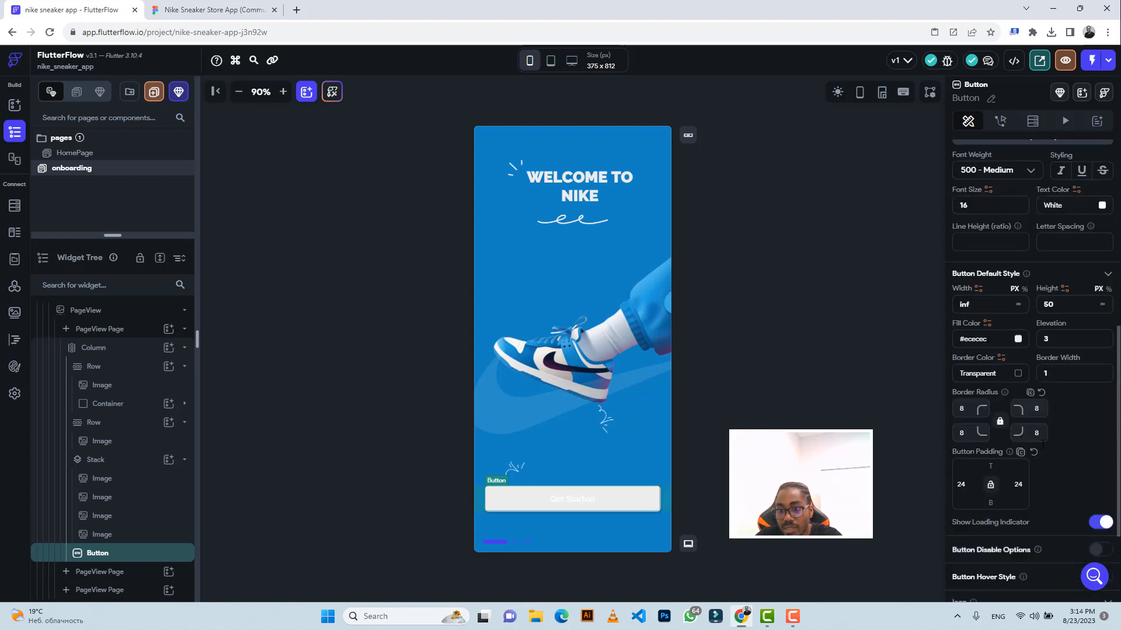
pyautogui.doubleClick(958, 408)
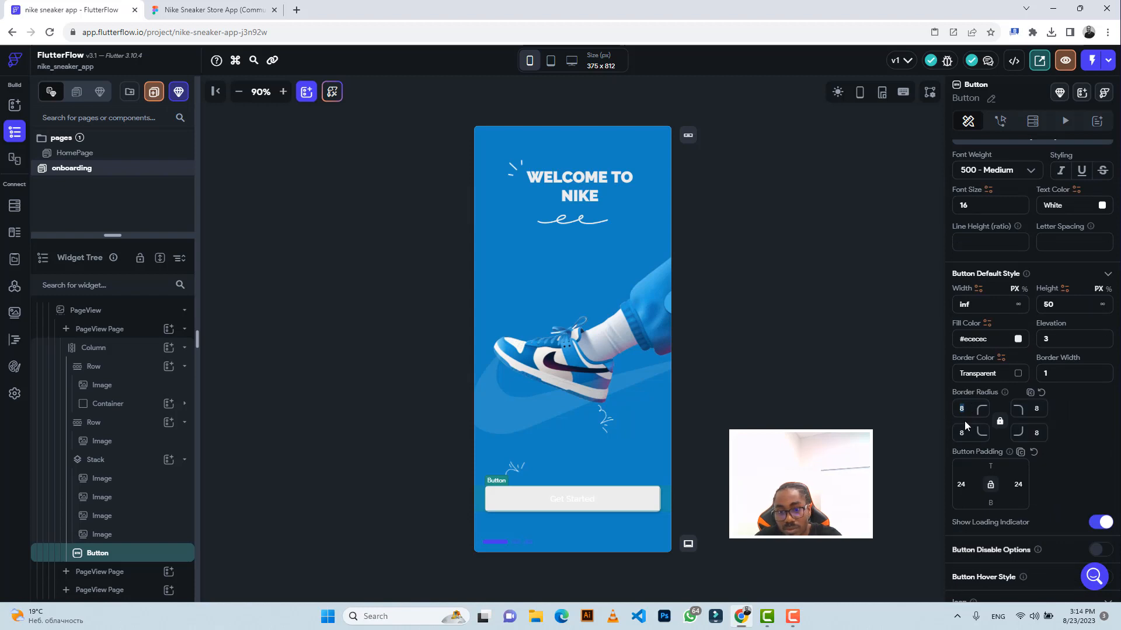
pyautogui.write('13')
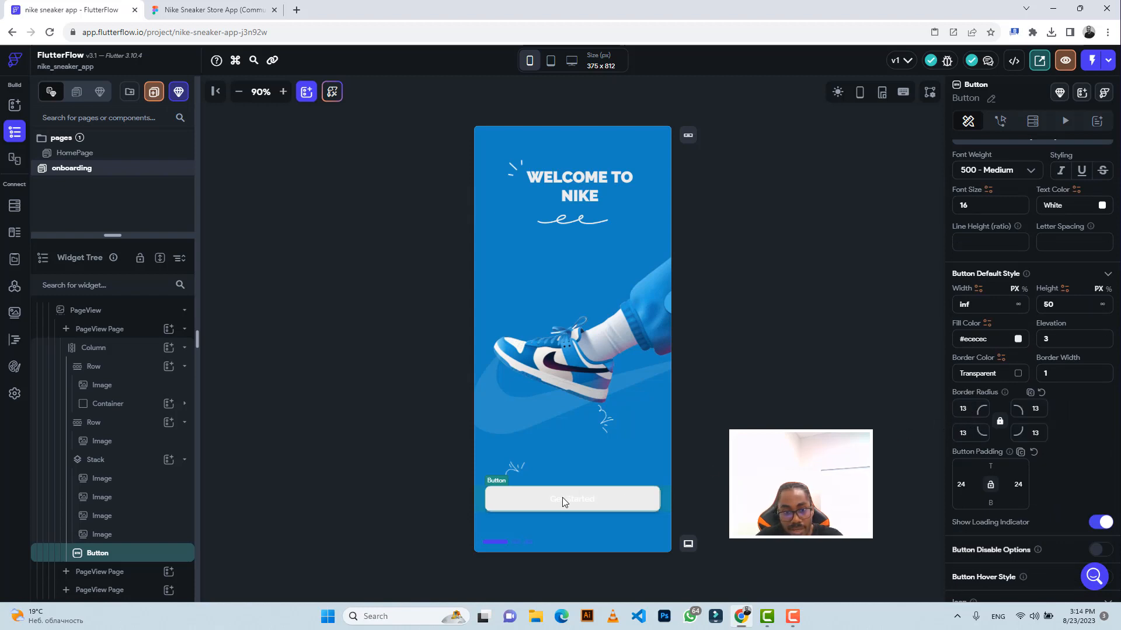
# Step: Copy the Get Started label's #2B2B2B color from Figma and apply it as the button's text color in FlutterFlow
pyautogui.click(186, 16)
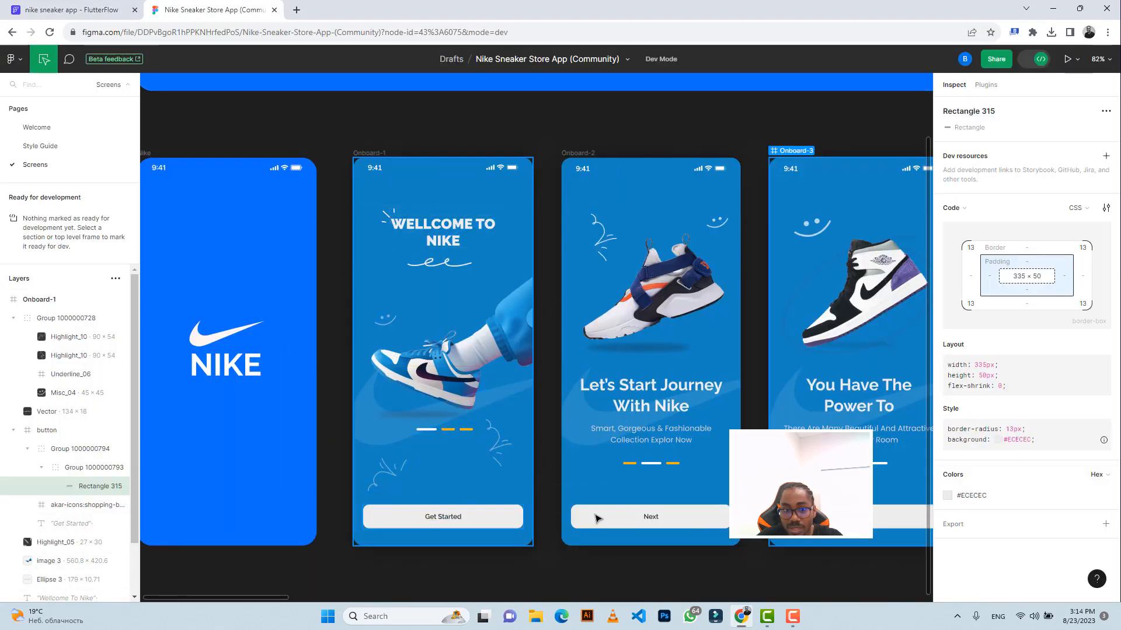
pyautogui.click(443, 517)
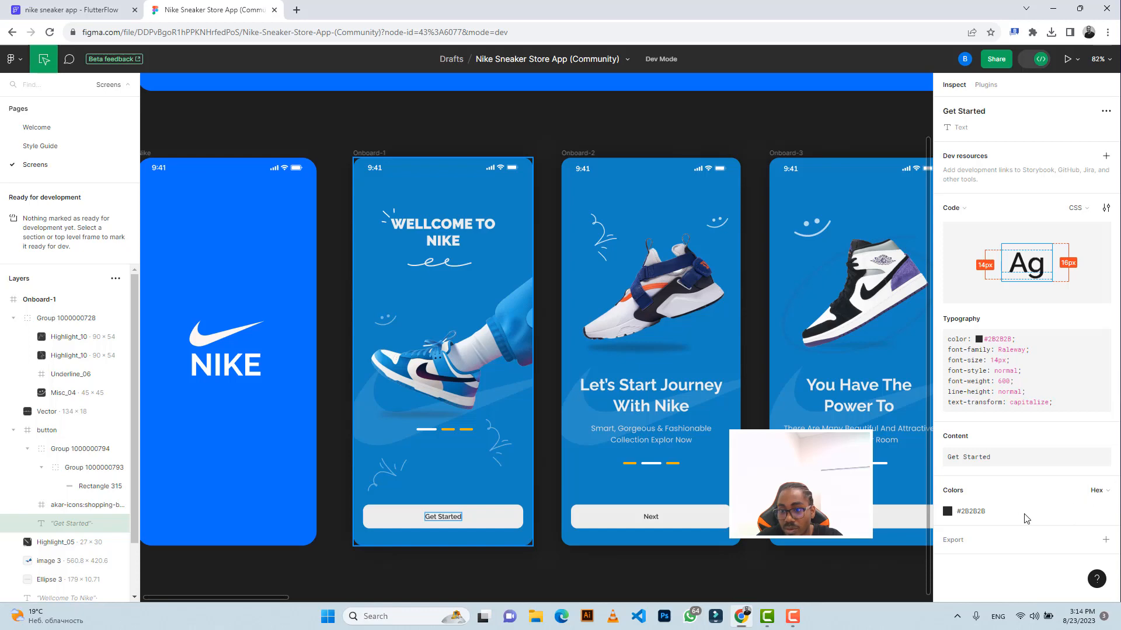
pyautogui.click(973, 512)
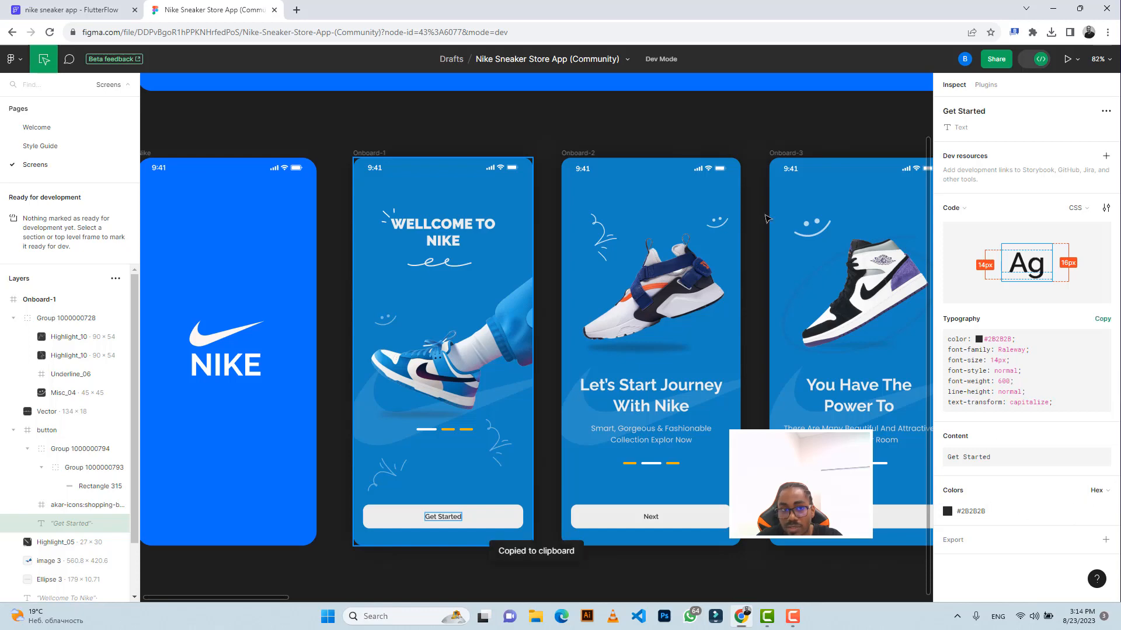
pyautogui.click(114, 6)
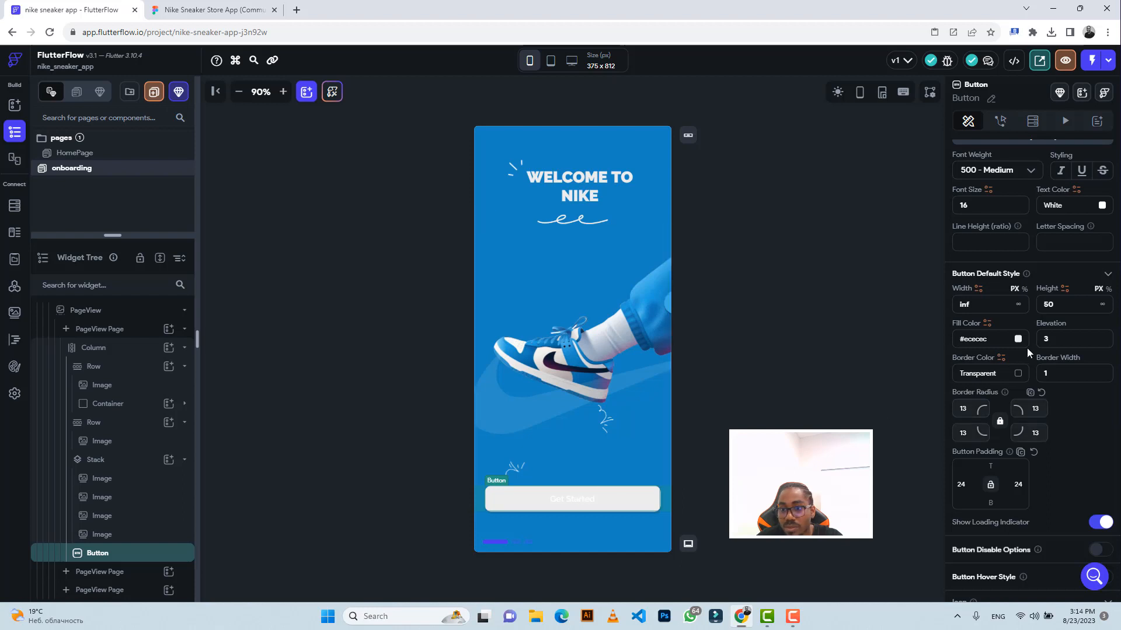
pyautogui.scroll(3, 1027, 350)
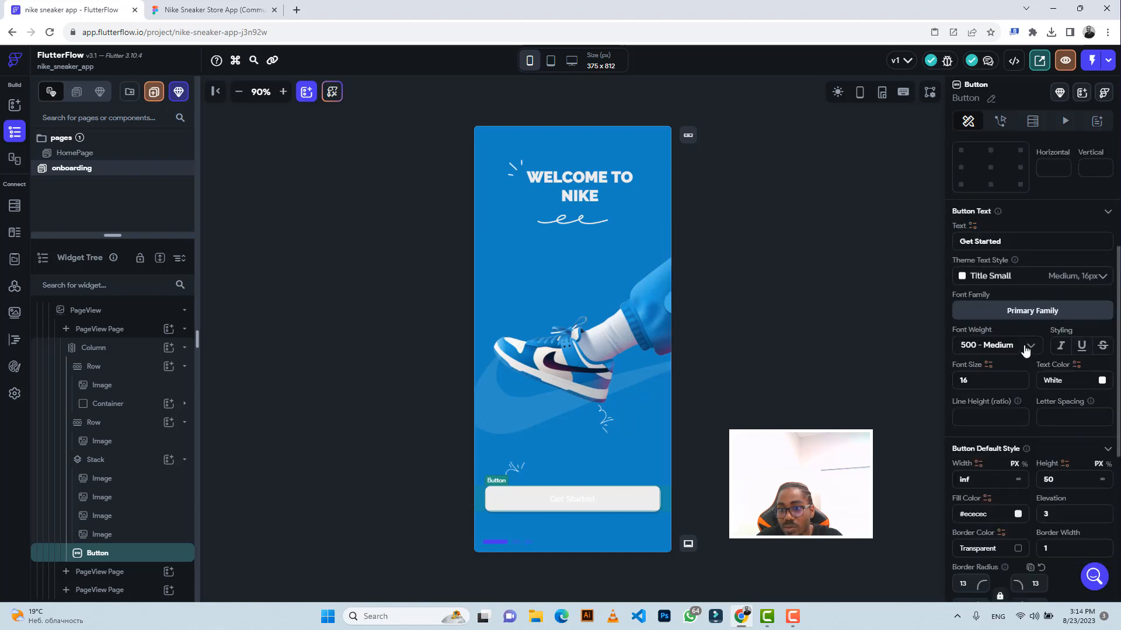
pyautogui.click(1068, 381)
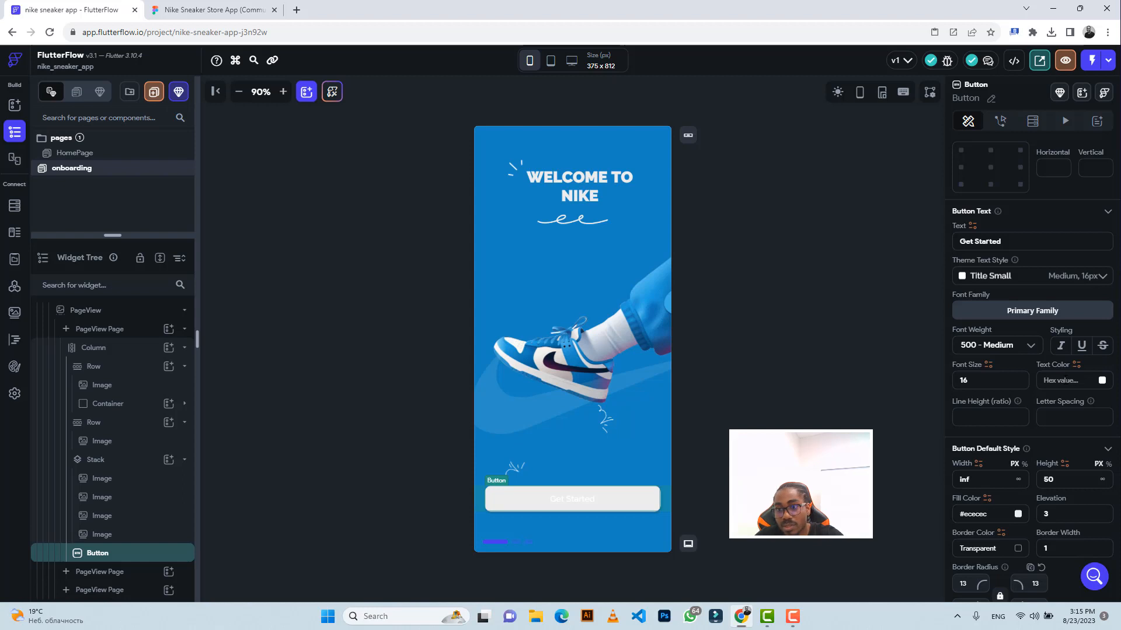
pyautogui.hotkey('ctrl', 'v')
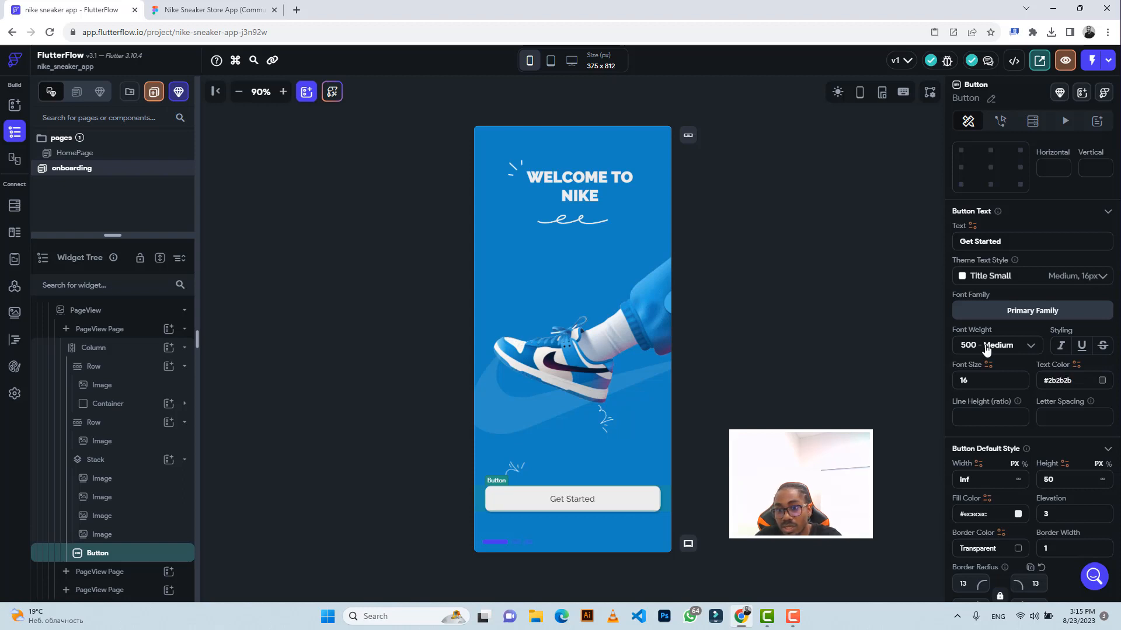
# Step: Set the button text's font weight to 600 - Semi Bold and its font size to 14
pyautogui.click(983, 346)
pyautogui.click(980, 374)
pyautogui.doubleClick(964, 380)
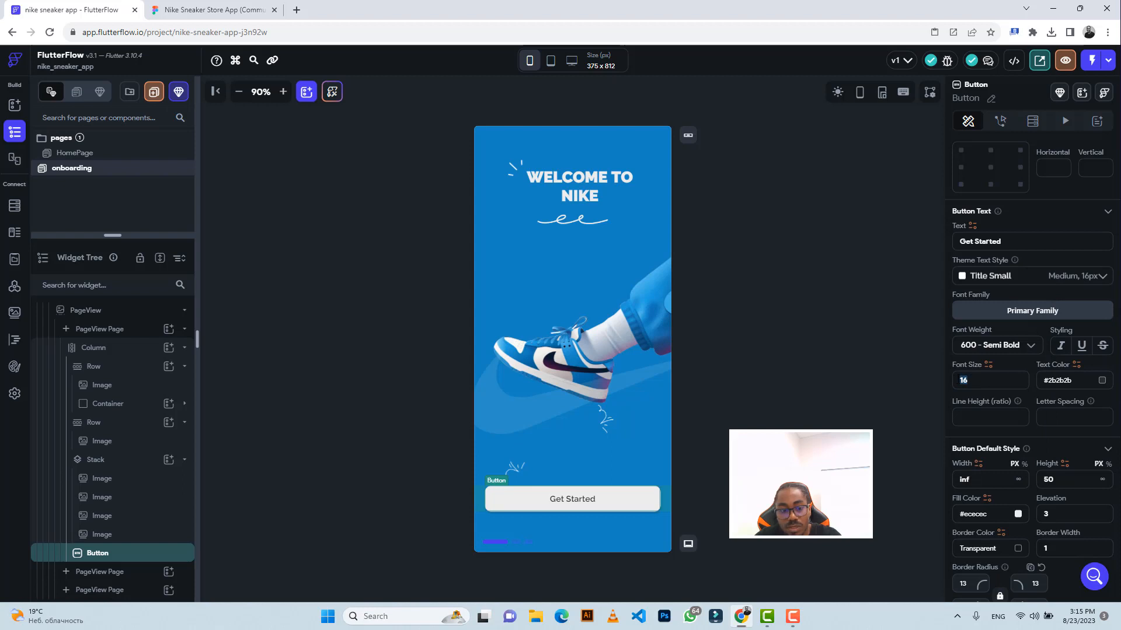
pyautogui.write('14')
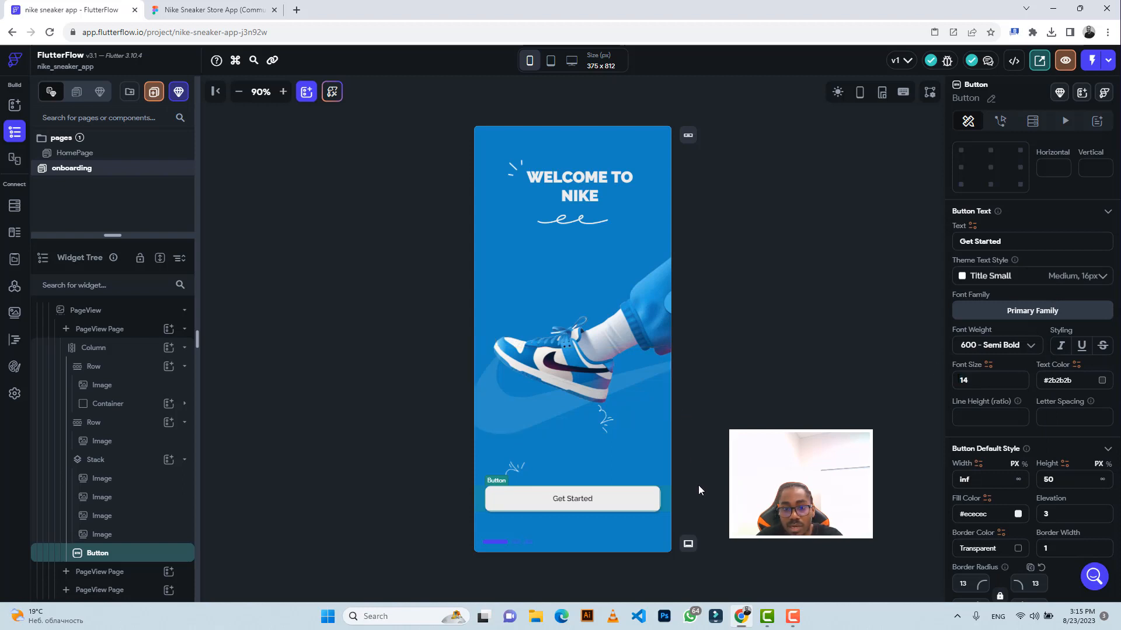
# Step: Clear the button's elevation value and deselect the button
pyautogui.doubleClick(1045, 514)
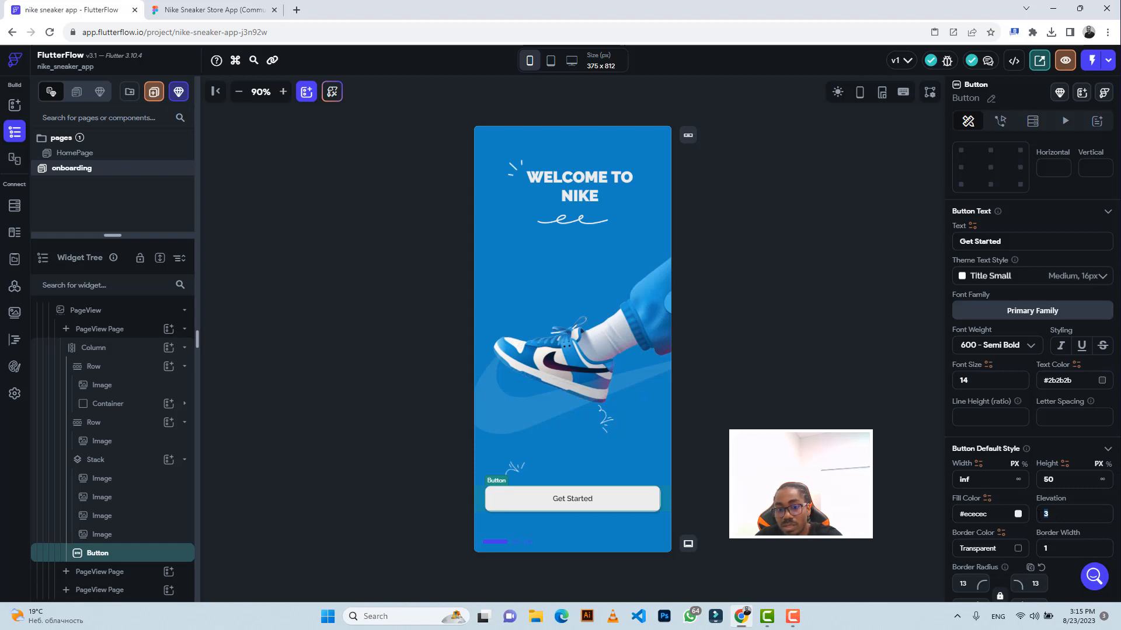
pyautogui.press('BackSpace')
pyautogui.click(756, 341)
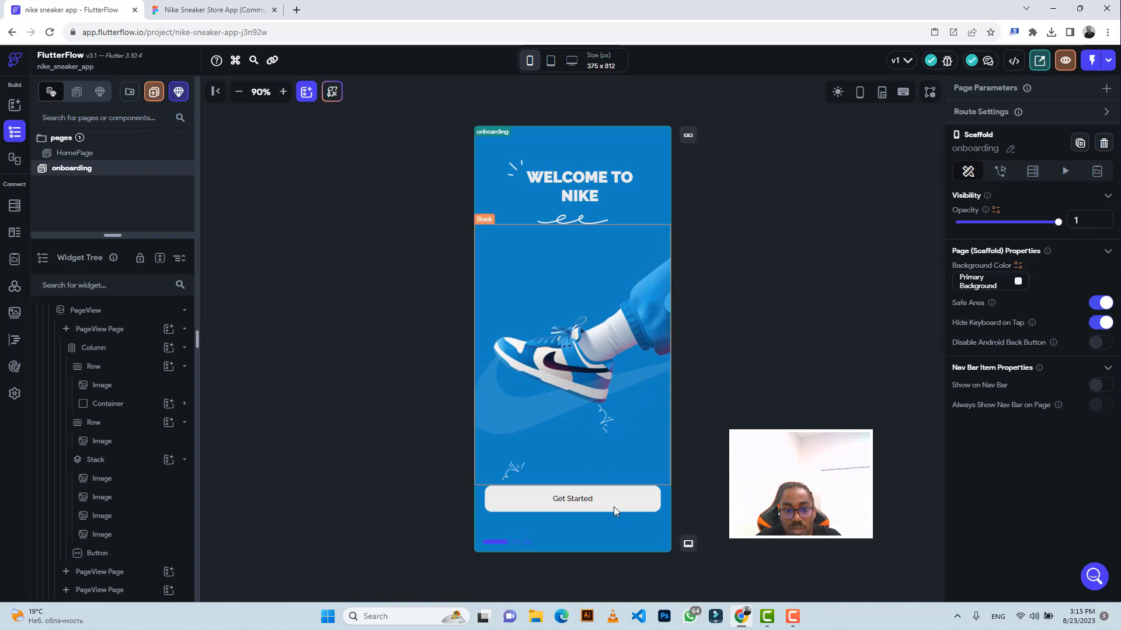
# Step: Select the PageView, compare its page indicator with the Figma design, and align the indicator to the bottom center
pyautogui.click(495, 542)
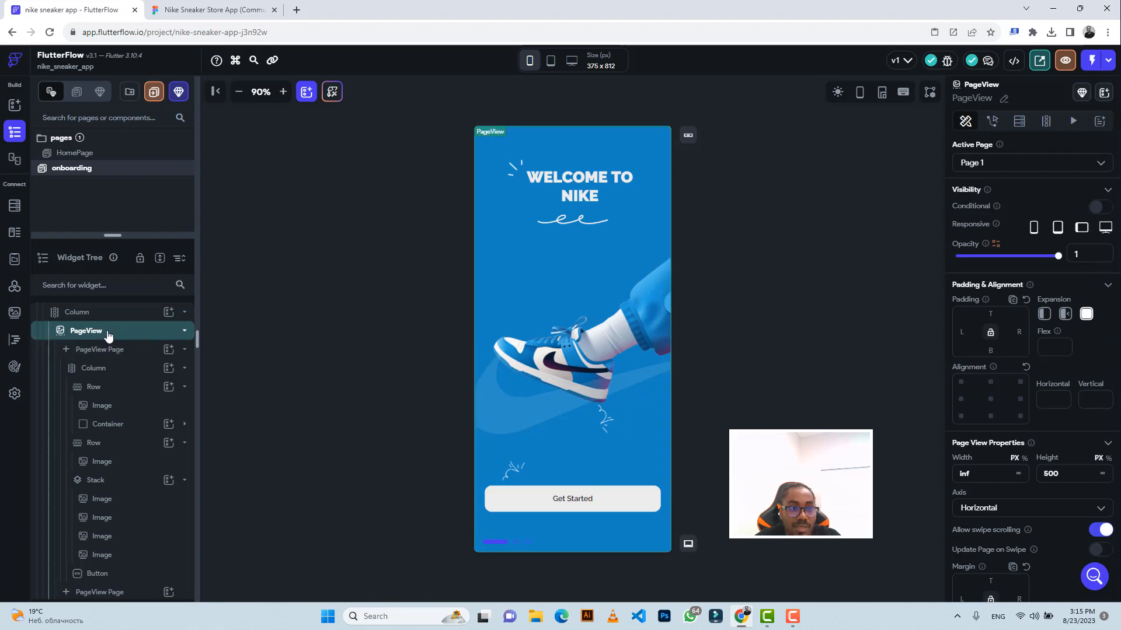
pyautogui.click(210, 10)
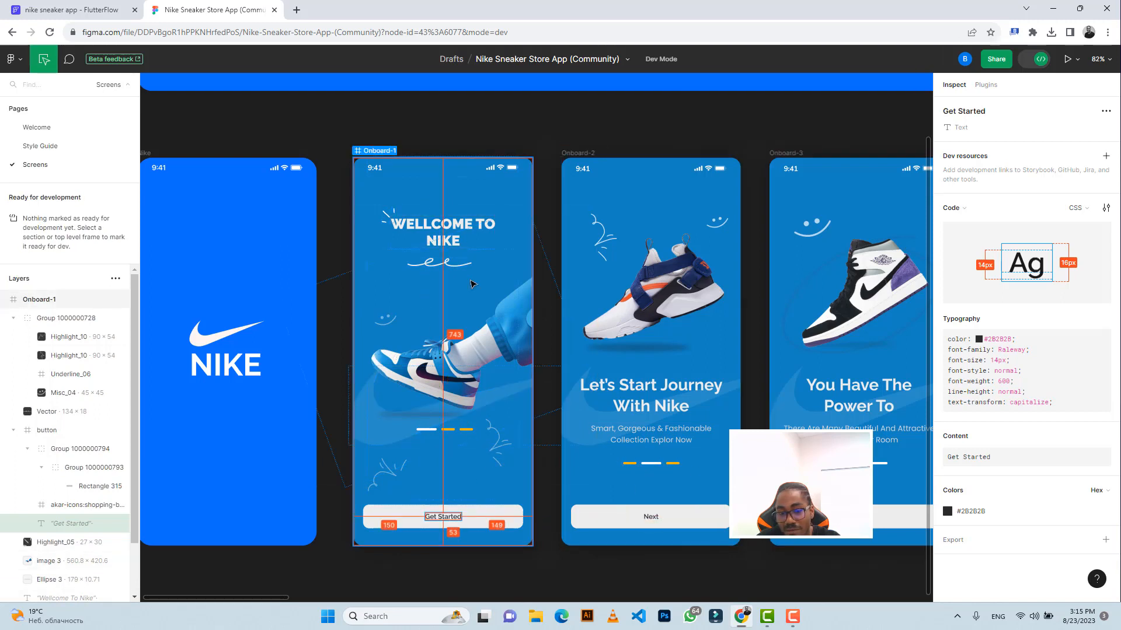
pyautogui.click(88, 10)
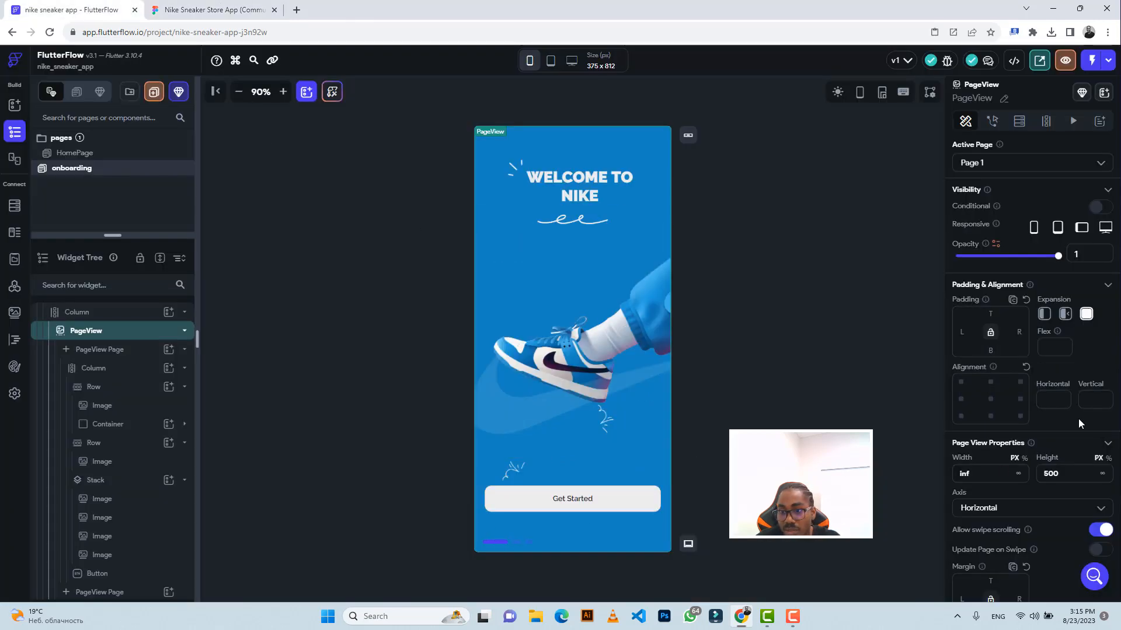
pyautogui.scroll(-5, 1035, 387)
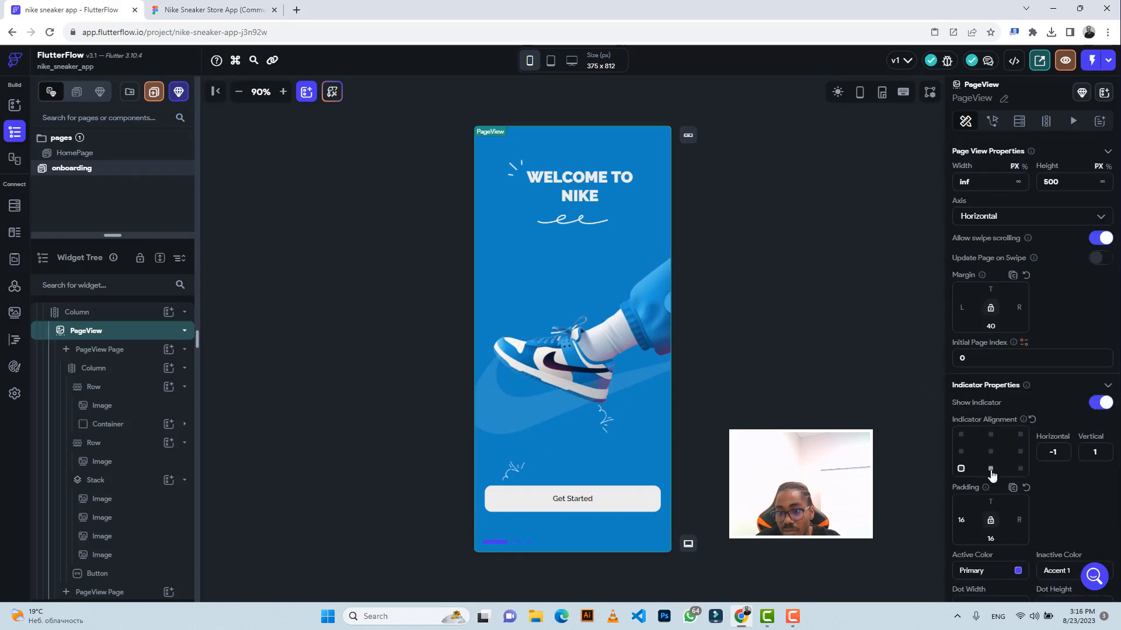
pyautogui.click(990, 469)
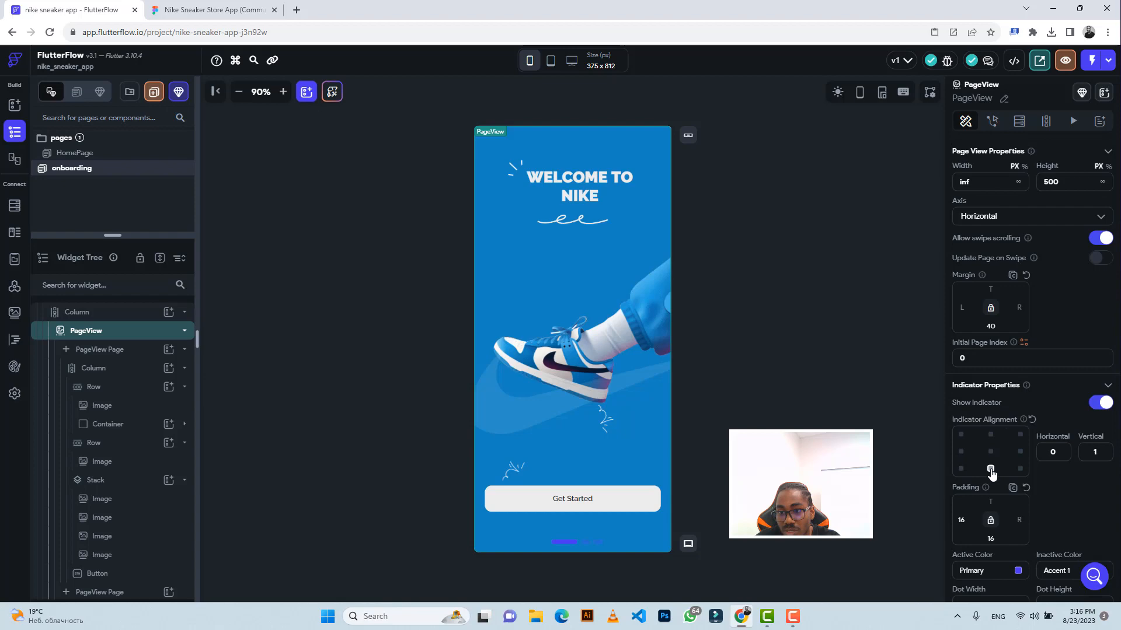
# Step: Copy the #FFB21A color of the Onboard-1 page indicator from Figma and apply it as the PageView indicator's active color in FlutterFlow
pyautogui.click(216, 10)
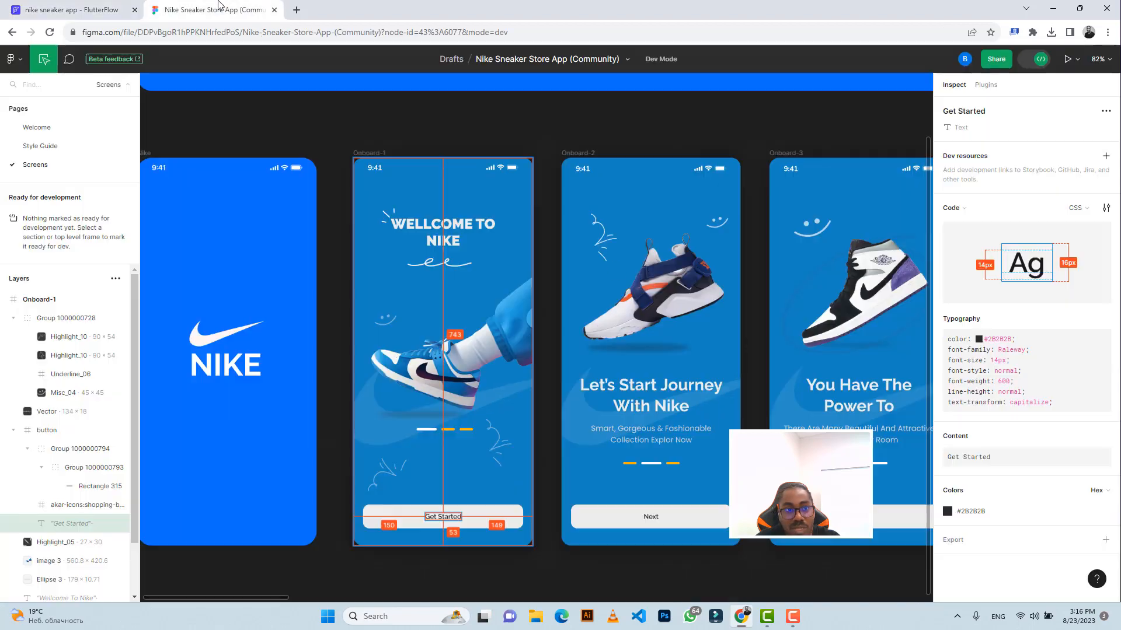
pyautogui.click(467, 433)
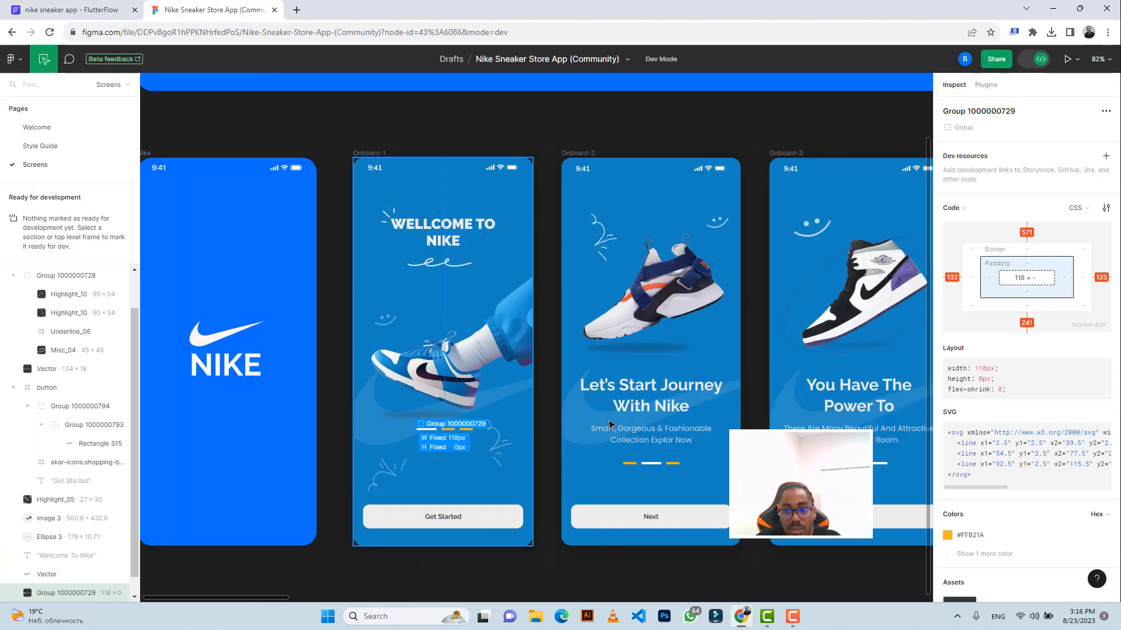
pyautogui.scroll(-2, 969, 447)
pyautogui.click(973, 424)
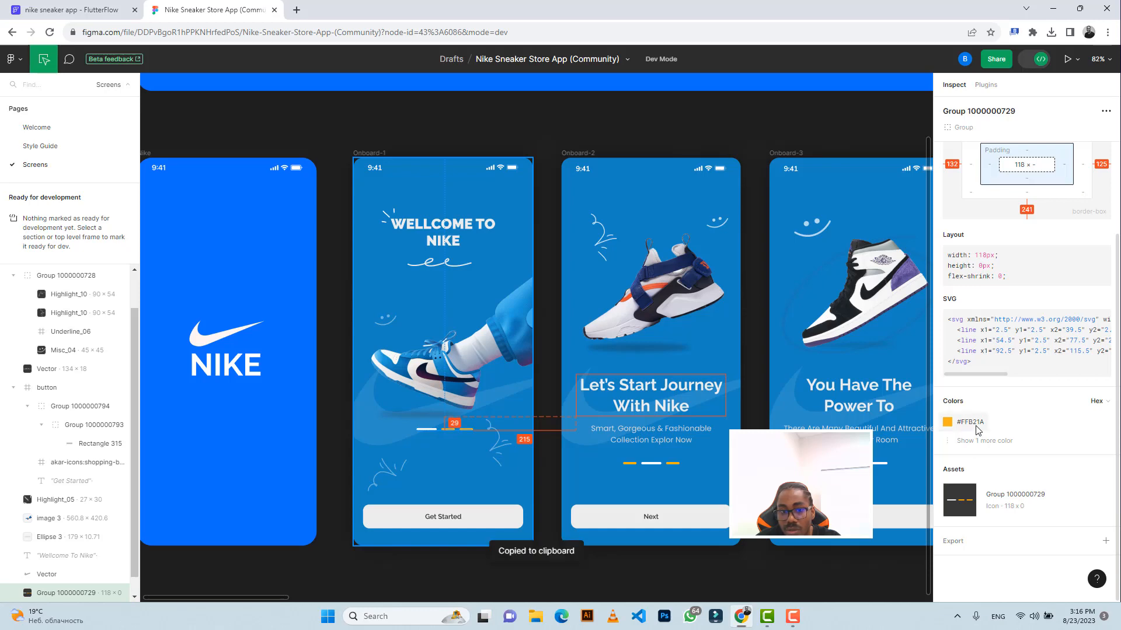
pyautogui.click(88, 10)
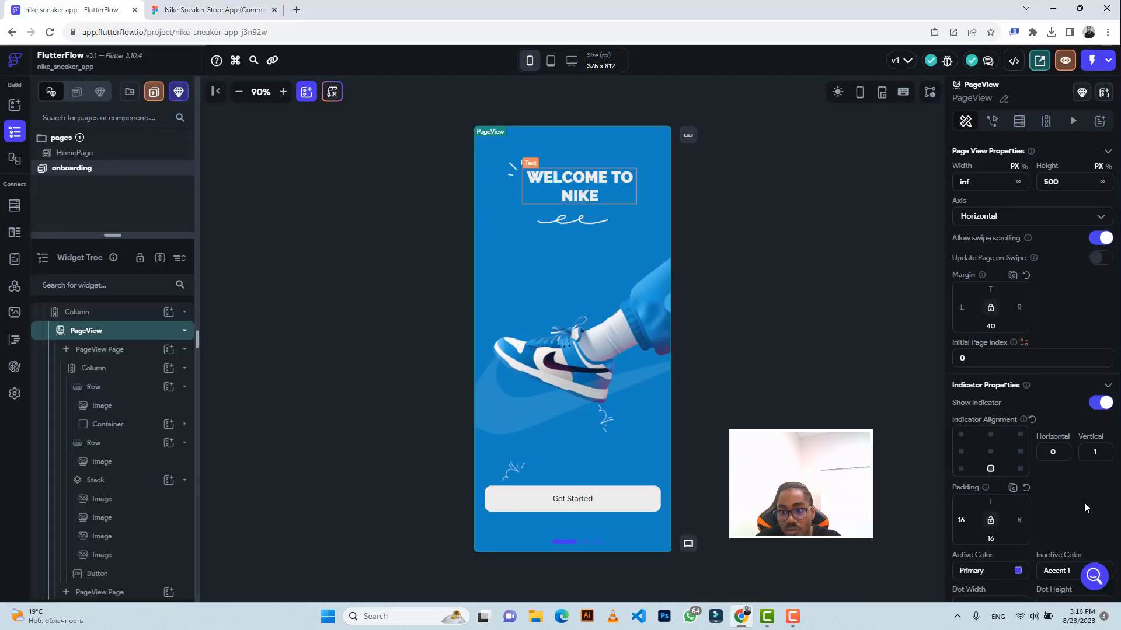
pyautogui.scroll(-2, 1011, 479)
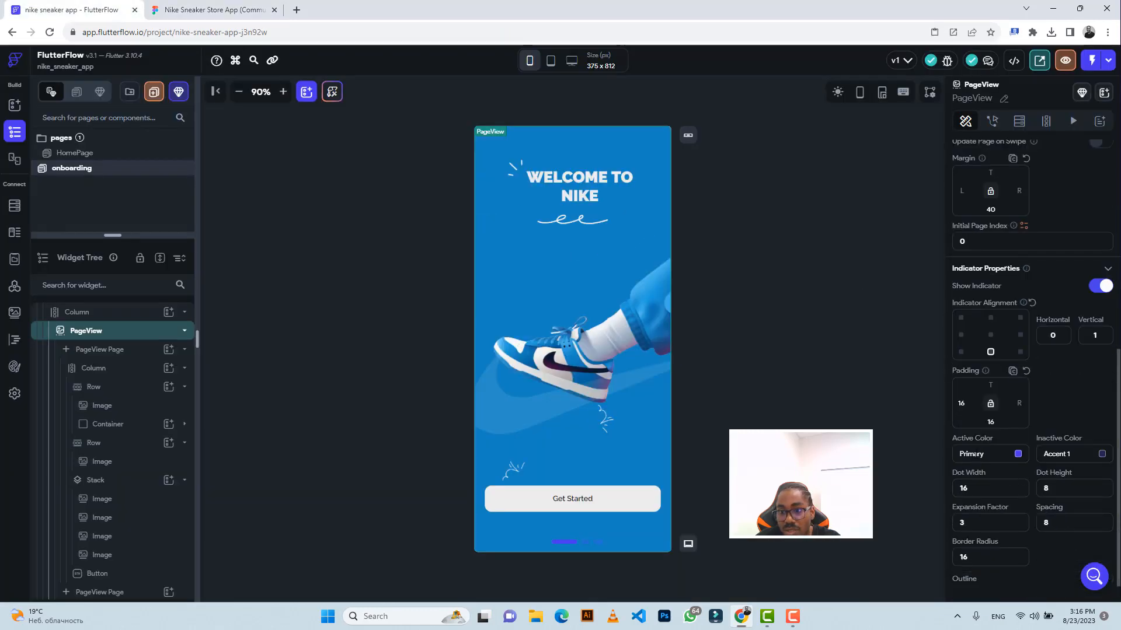
pyautogui.click(976, 454)
pyautogui.hotkey('ctrl', 'v')
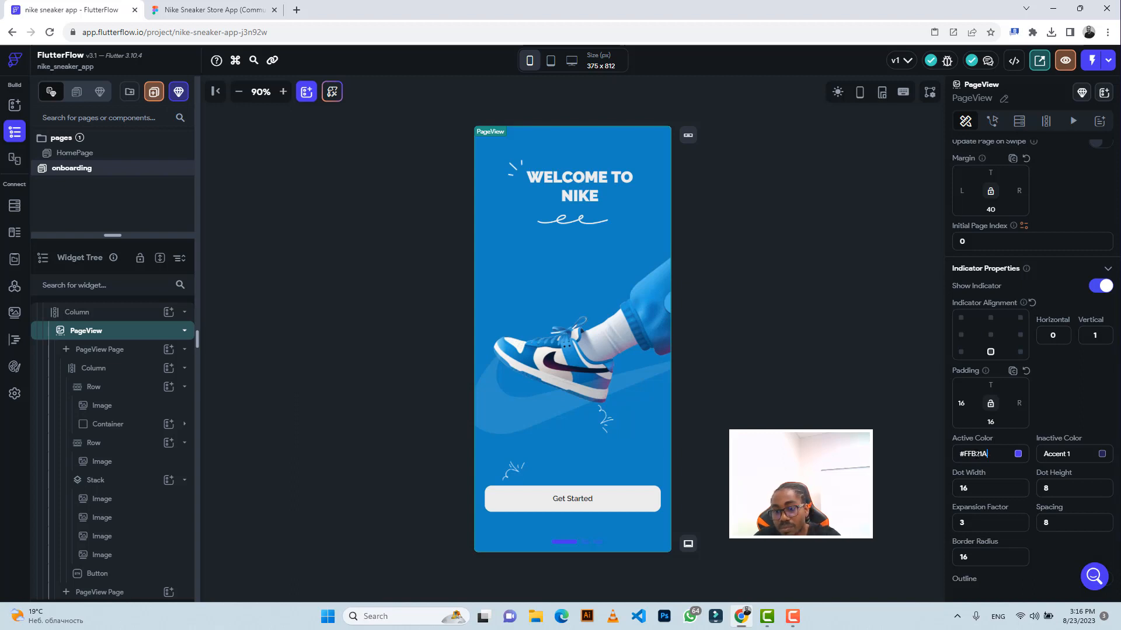
pyautogui.press('Return')
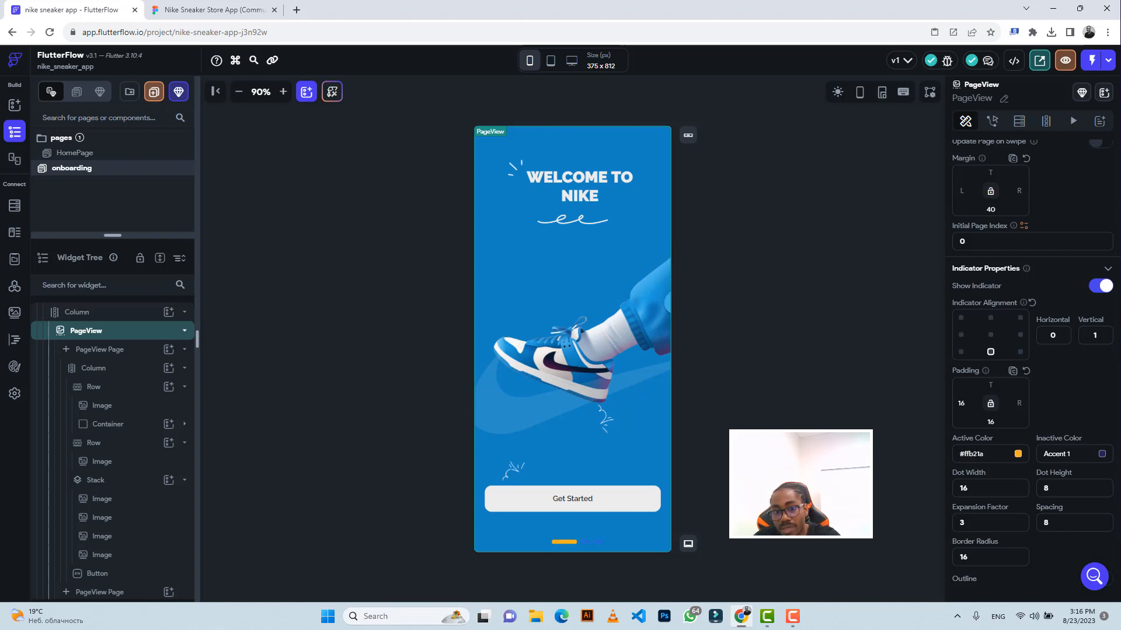
# Step: Set the indicator's inactive color to Secondary Background and compare the indicator with the Figma design
pyautogui.click(1102, 455)
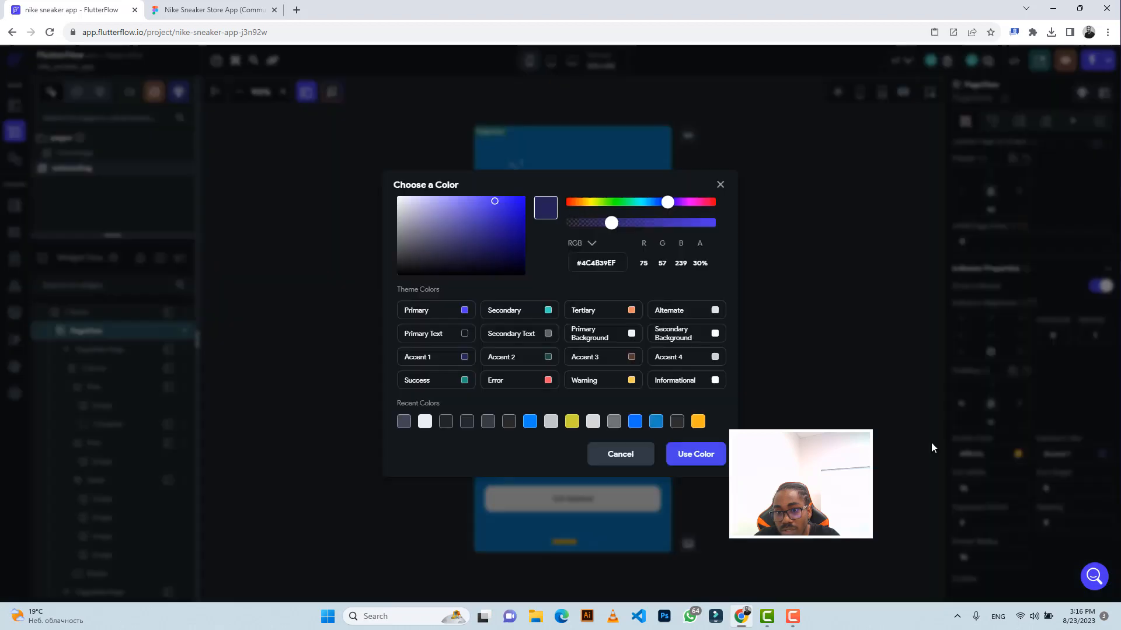
pyautogui.click(715, 334)
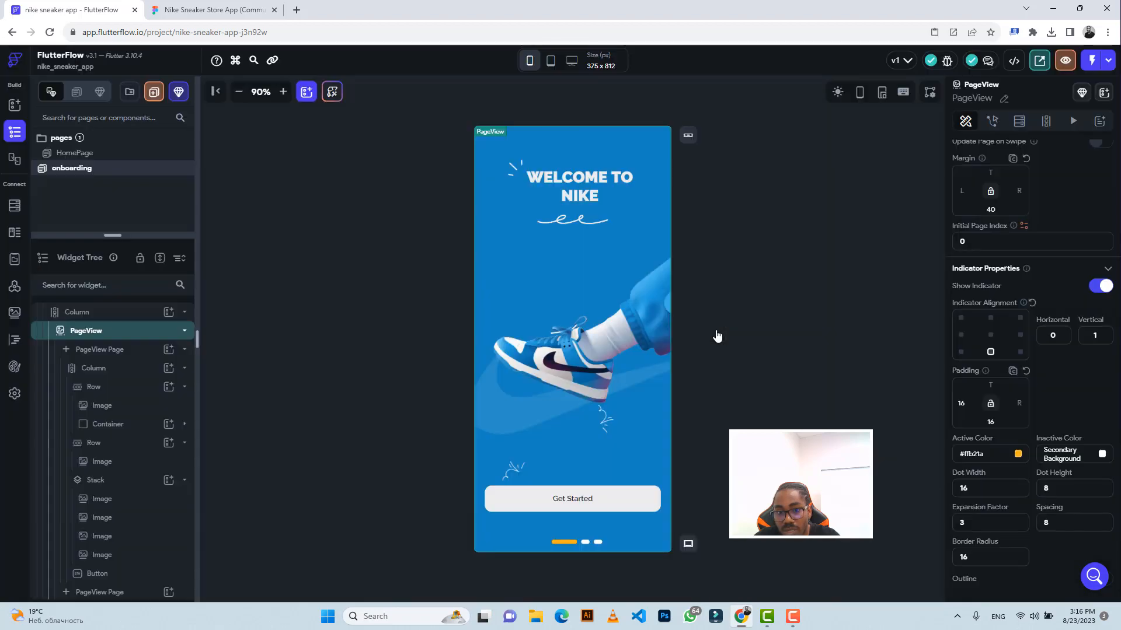
pyautogui.click(206, 9)
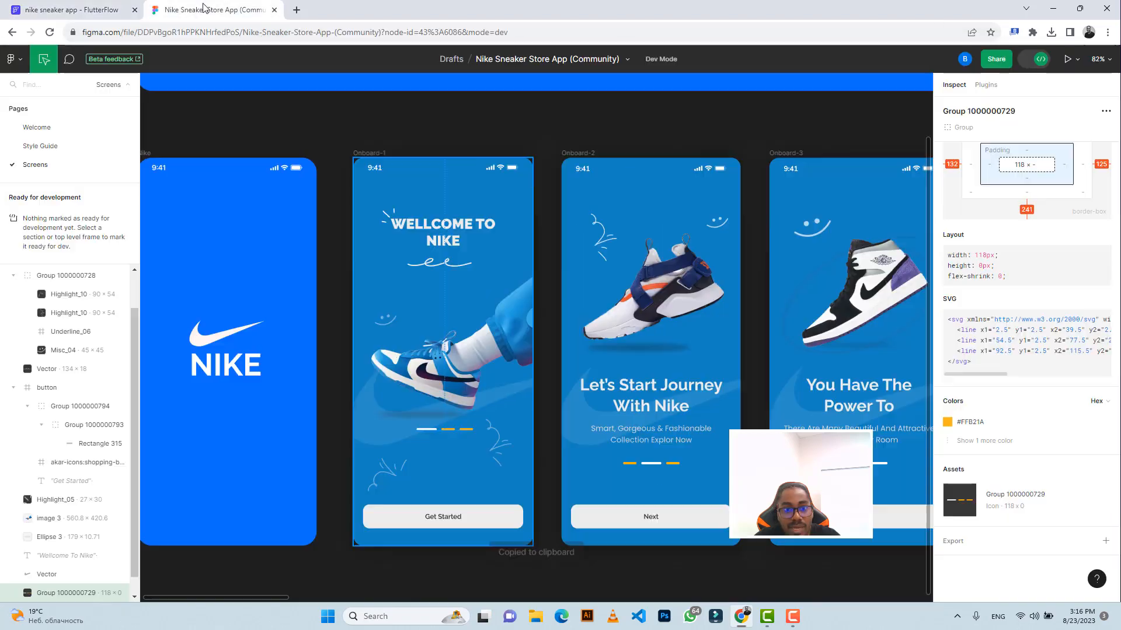
pyautogui.click(111, 12)
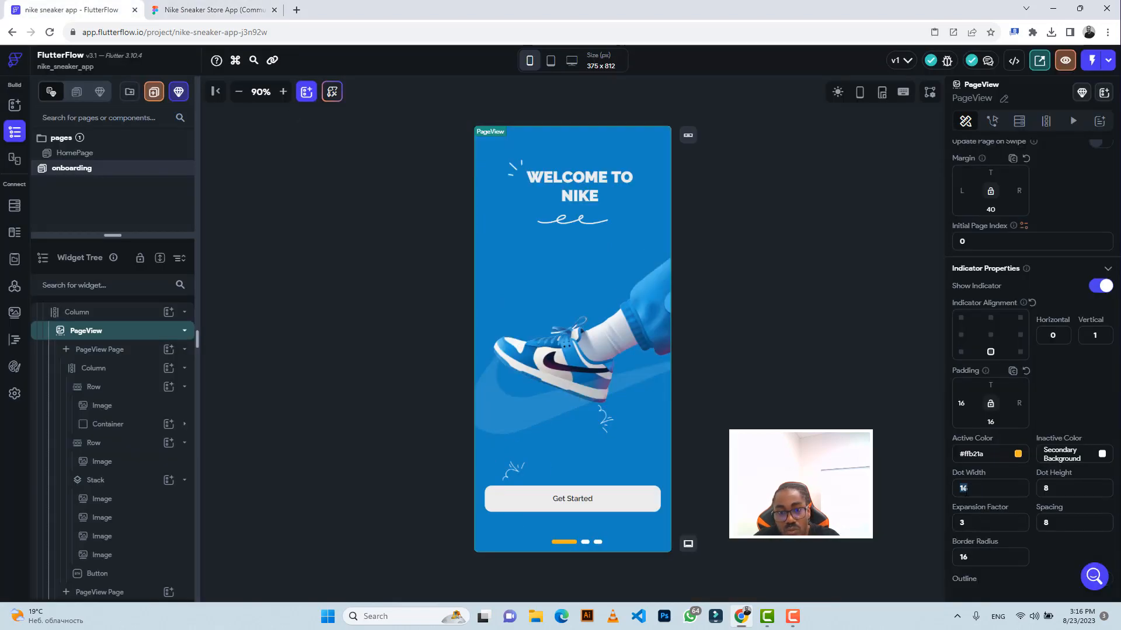
# Step: Try a dot width of 32 and a spacing of 16 for the indicator, comparing it with the Figma design
pyautogui.write('32')
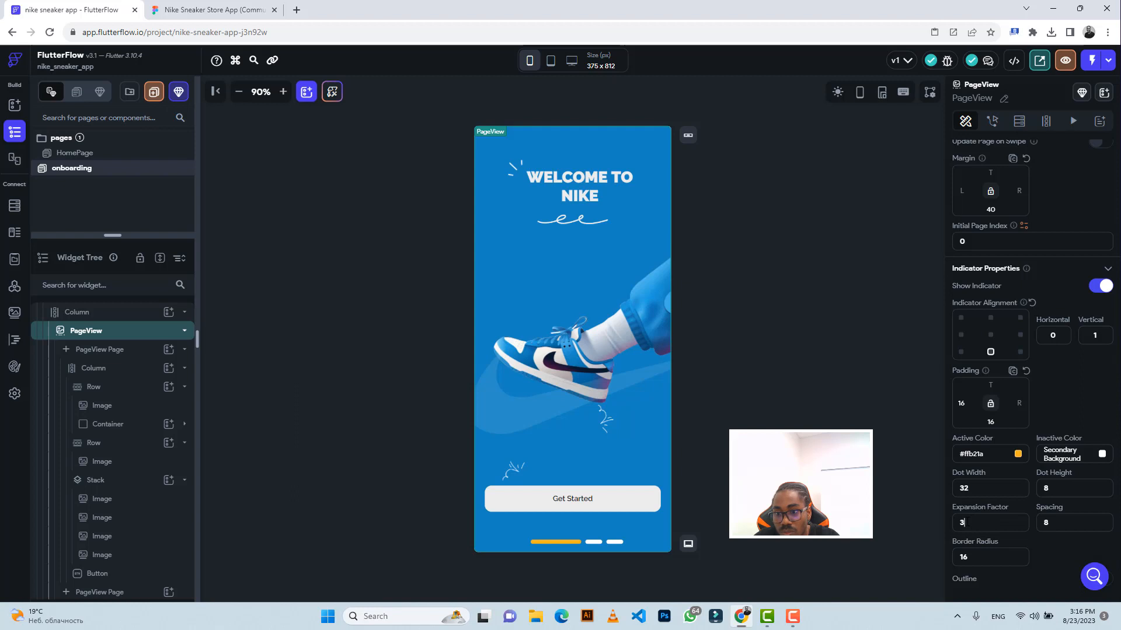
pyautogui.doubleClick(1043, 522)
pyautogui.write('8')
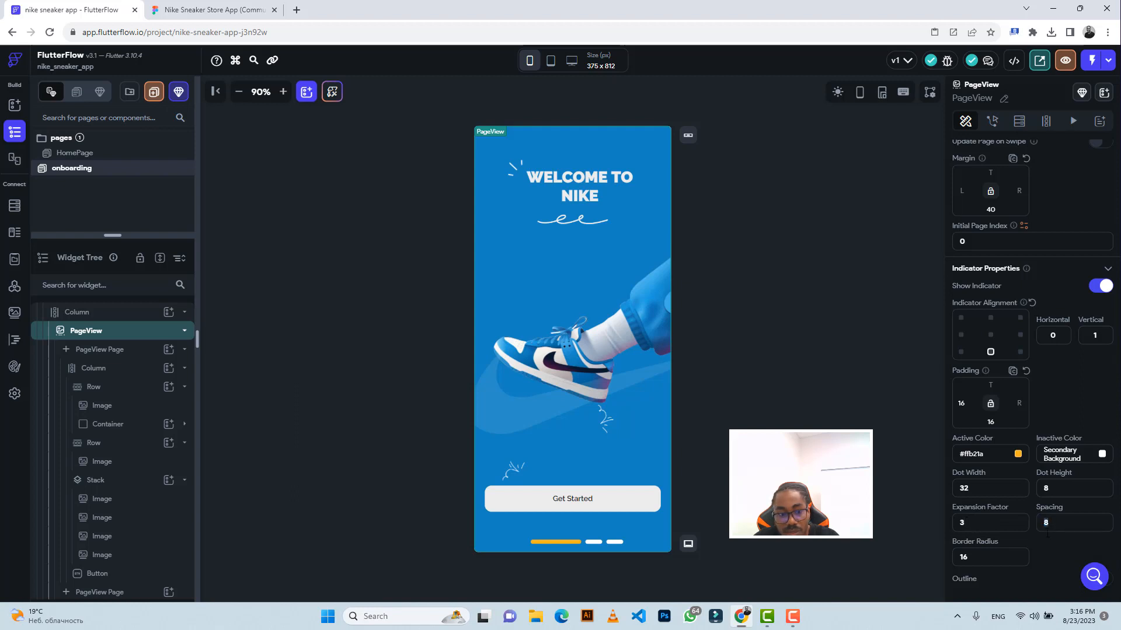
pyautogui.write('6')
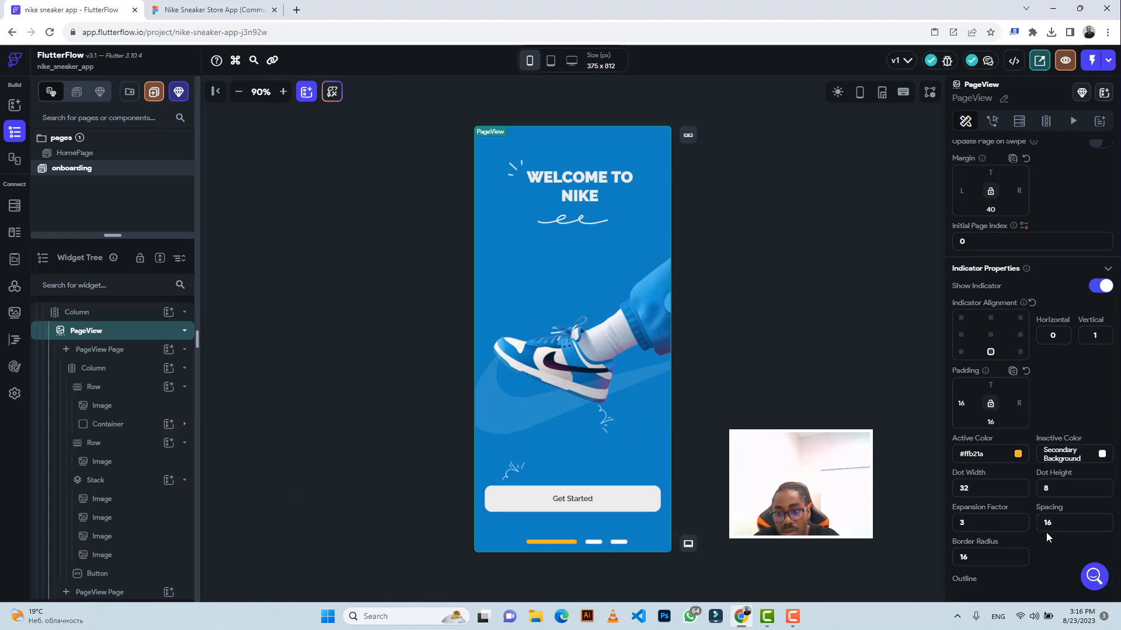
pyautogui.click(207, 11)
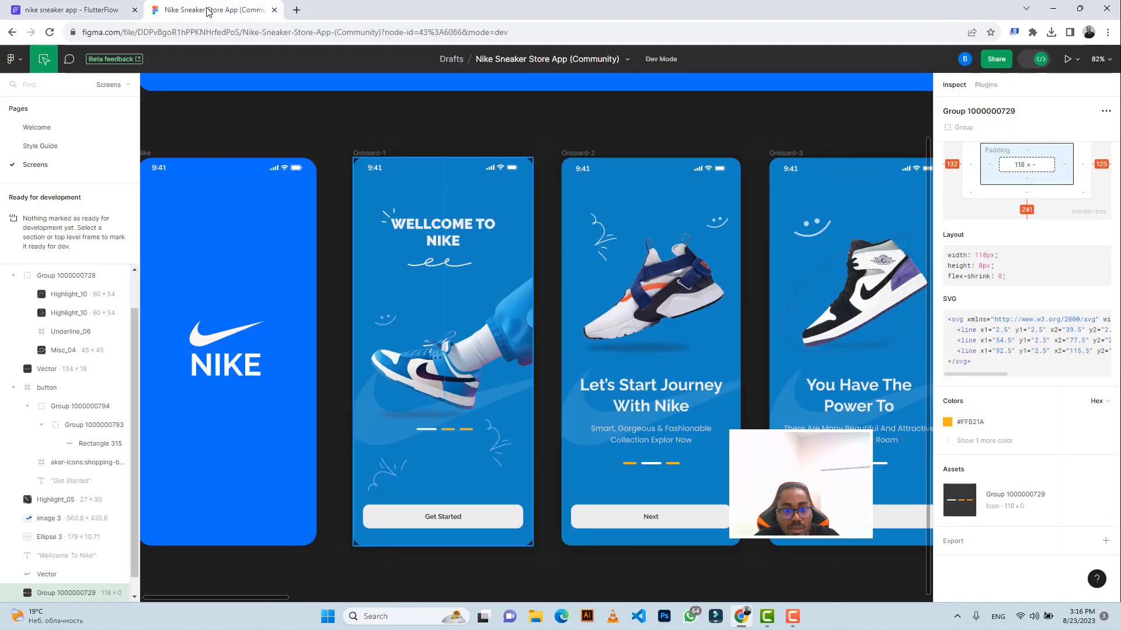
pyautogui.click(76, 10)
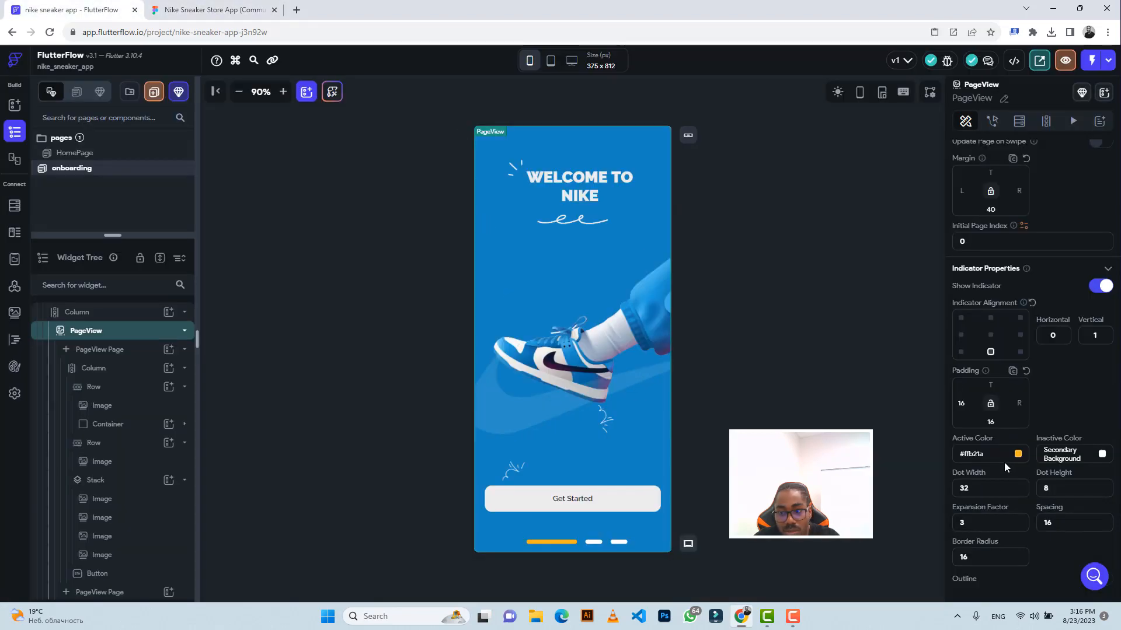
# Step: Undo the spacing change, try a dot height of 12, and check the indicator against the Figma design
pyautogui.hotkey('ctrl', 'z')
pyautogui.click(1036, 491)
pyautogui.write('12')
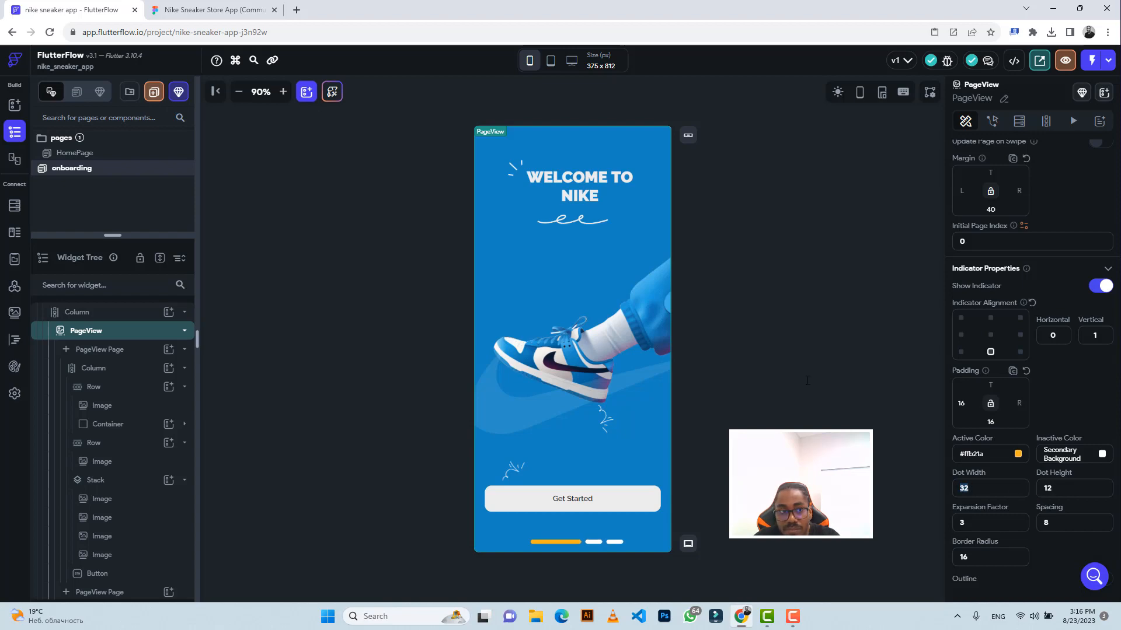
pyautogui.click(178, 9)
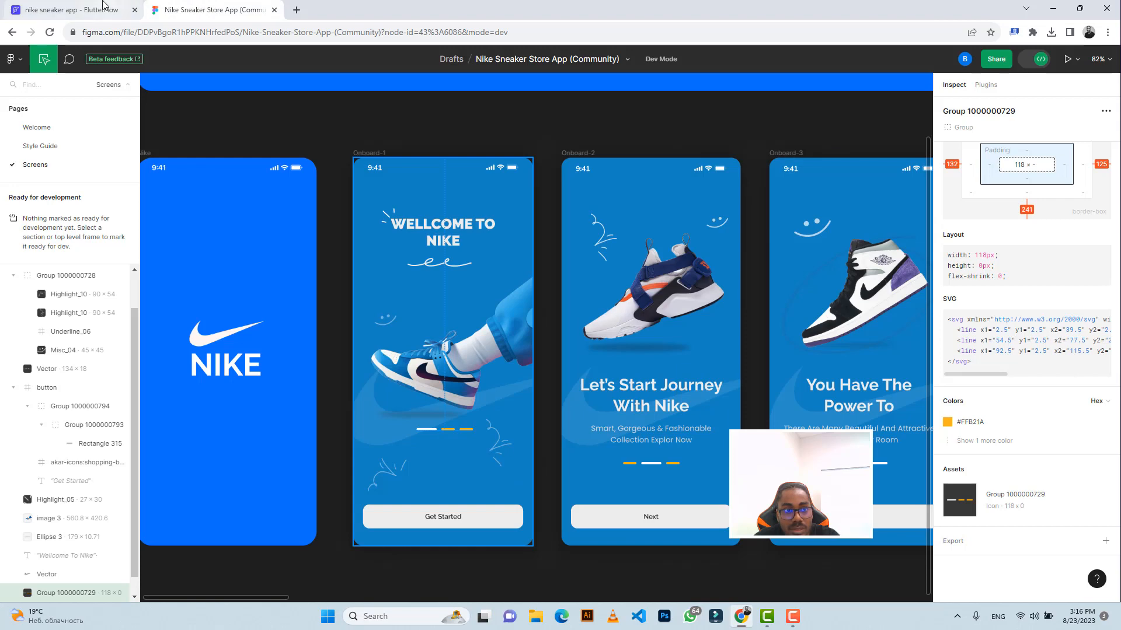
pyautogui.click(76, 10)
# Step: Restore the indicator's dot height to 8 and set its dot width to 20
pyautogui.doubleClick(964, 489)
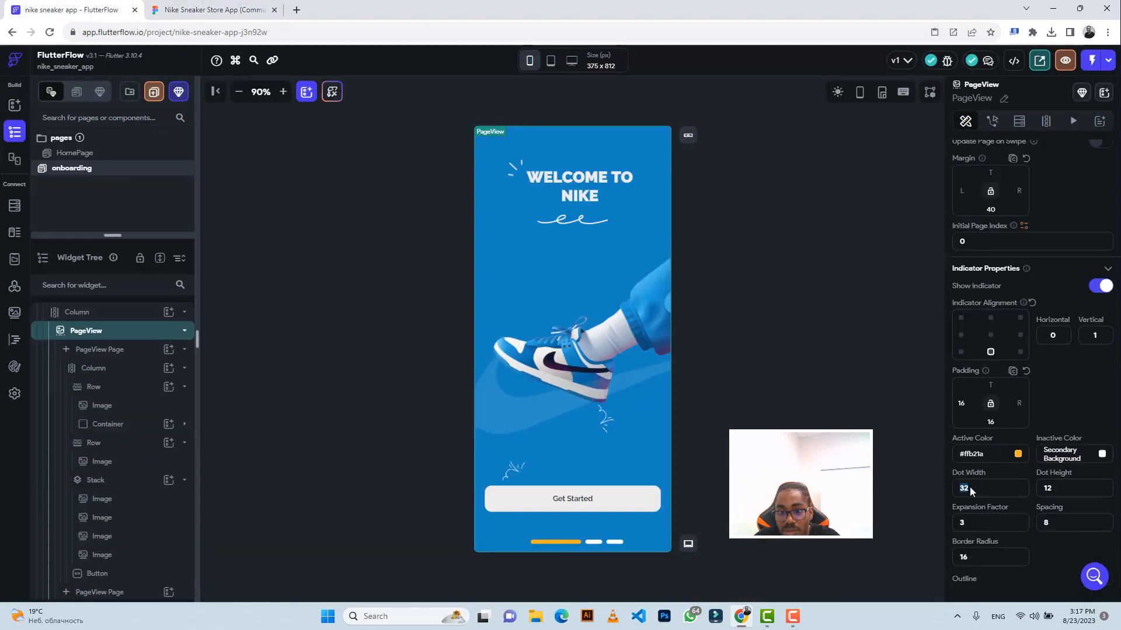
pyautogui.write('16')
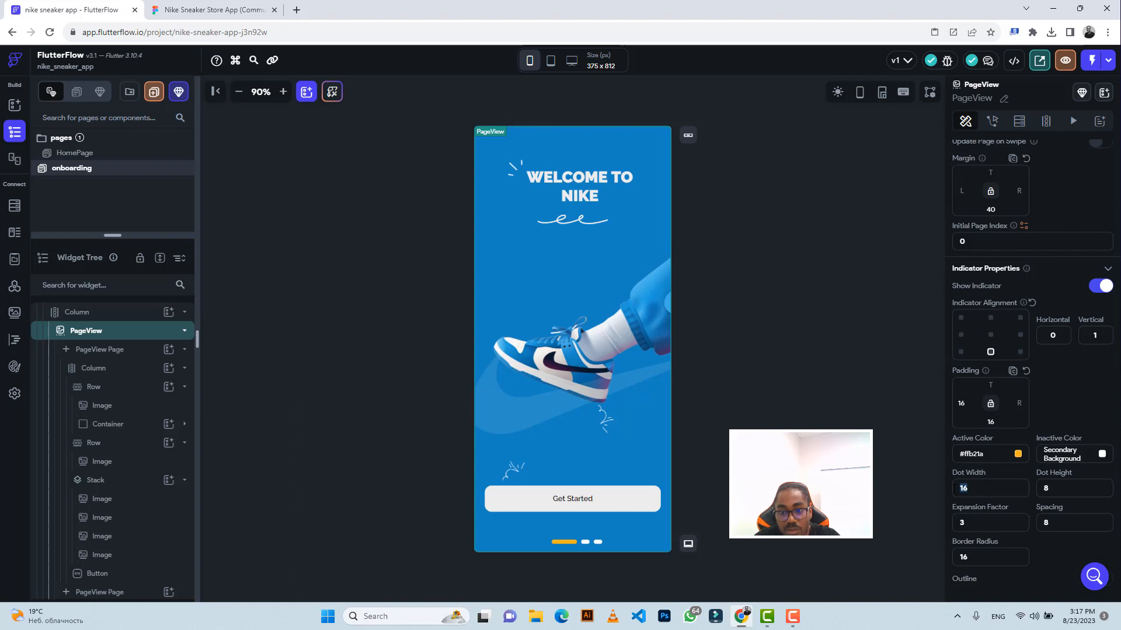
pyautogui.write('20')
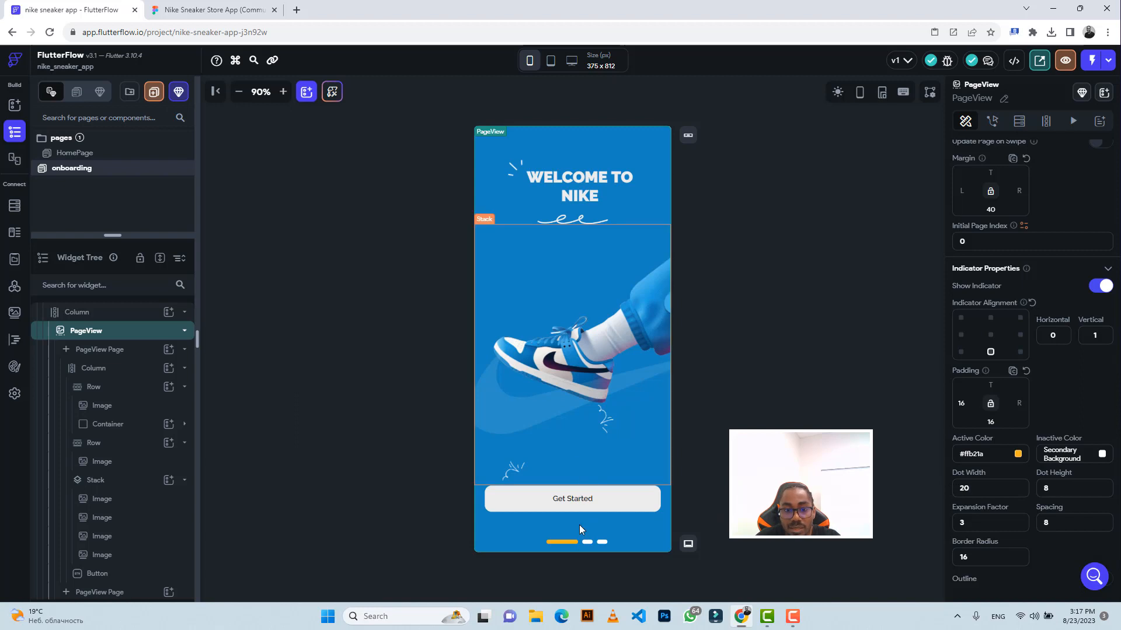
# Step: Try centering the indicator, return it to the bottom center, and raise it with a bottom padding of 200
pyautogui.click(991, 336)
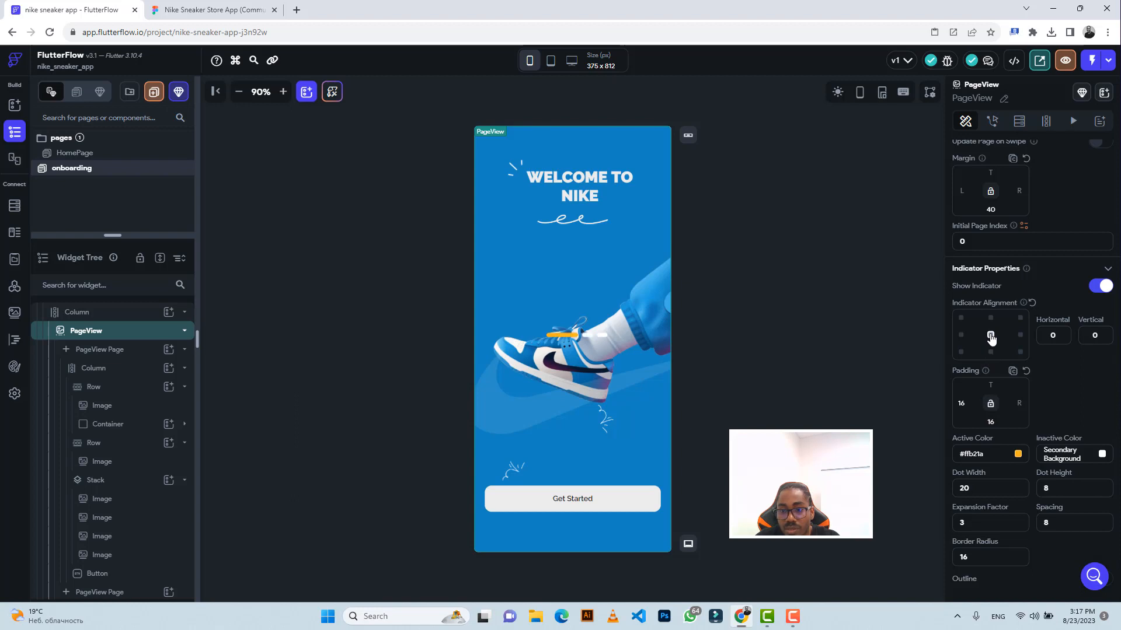
pyautogui.click(990, 353)
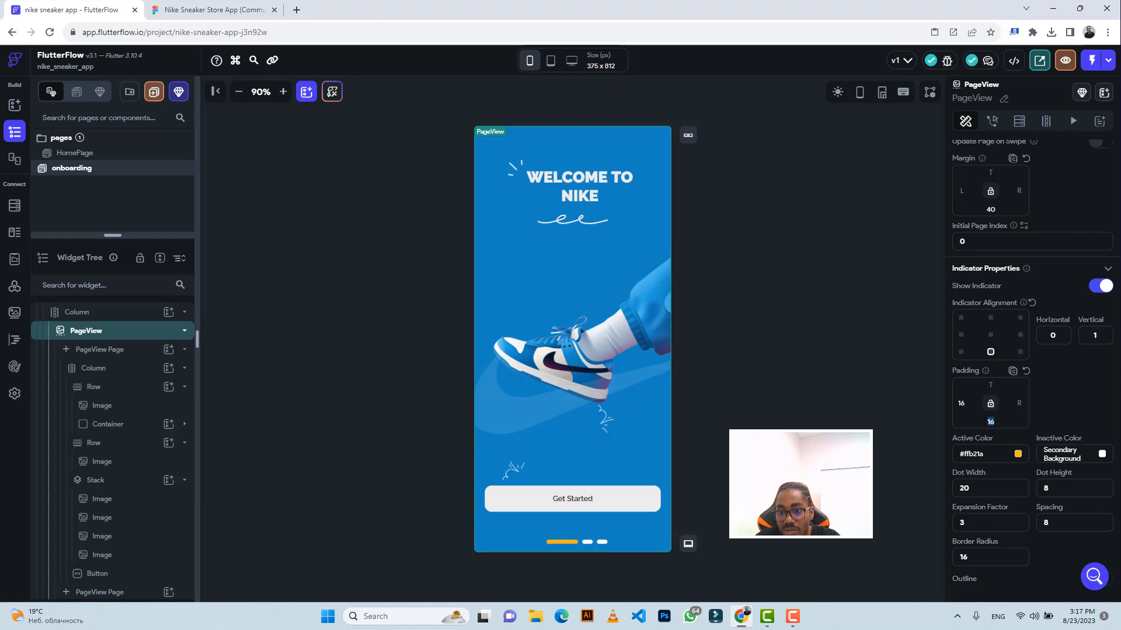
pyautogui.write('5')
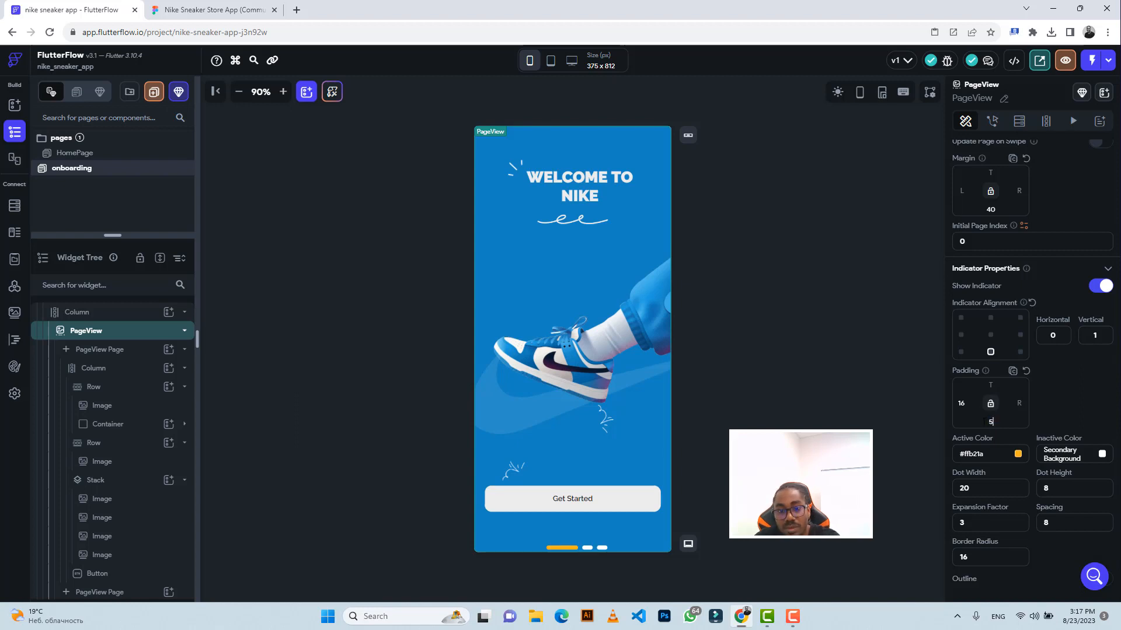
pyautogui.write('0')
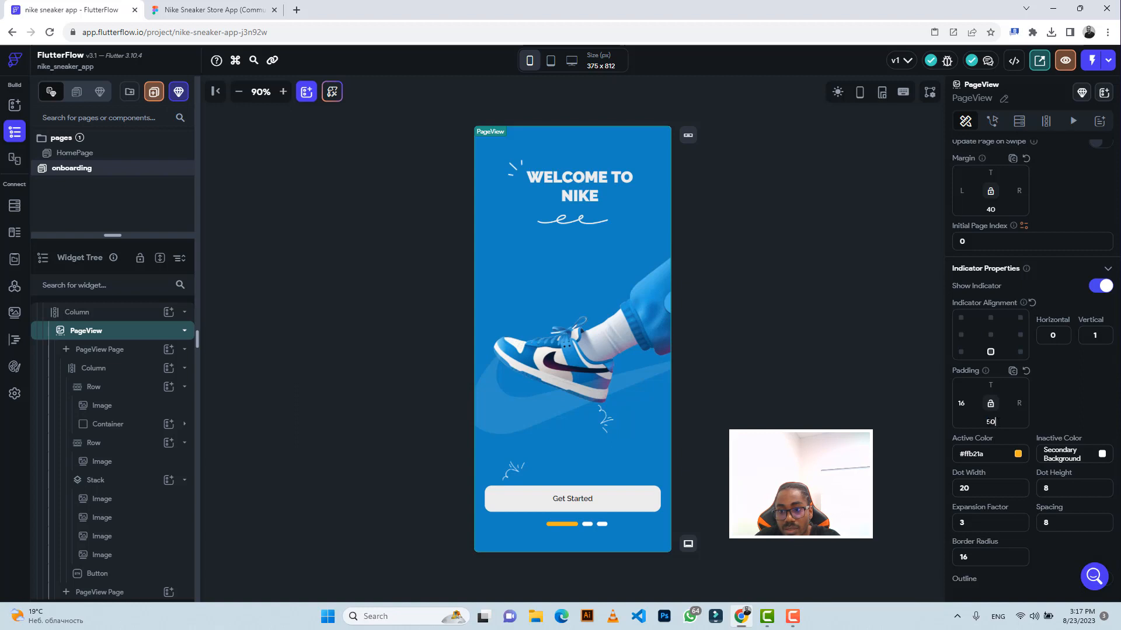
pyautogui.doubleClick(987, 422)
pyautogui.write('200')
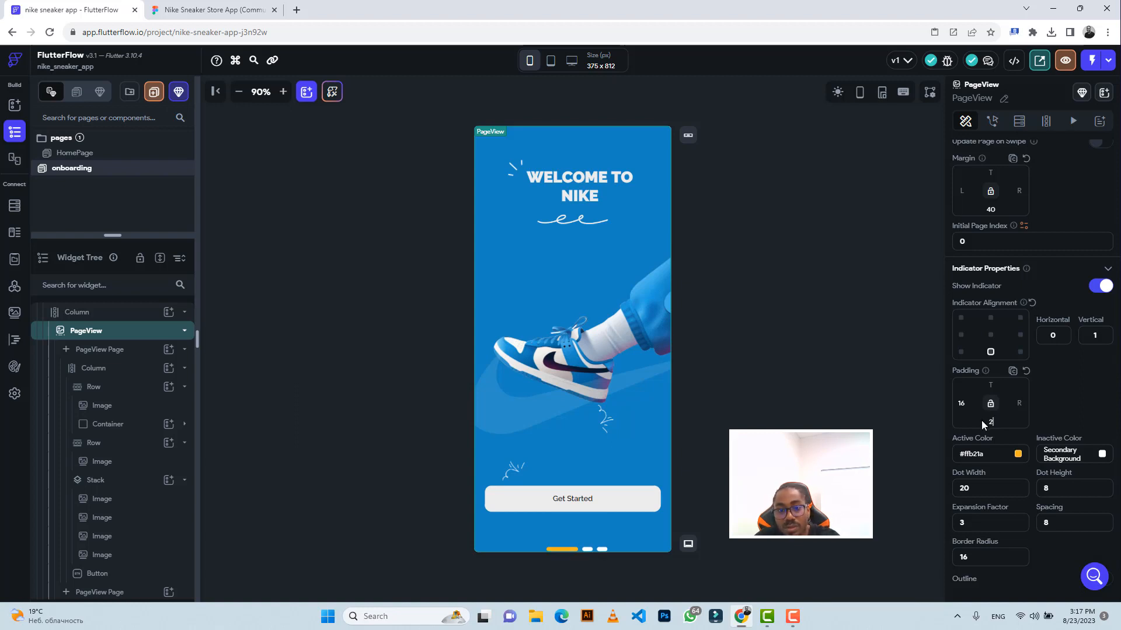
# Step: Compare the indicator's position with the Figma design, set its bottom padding to 180 in FlutterFlow, and deselect the PageView
pyautogui.click(200, 6)
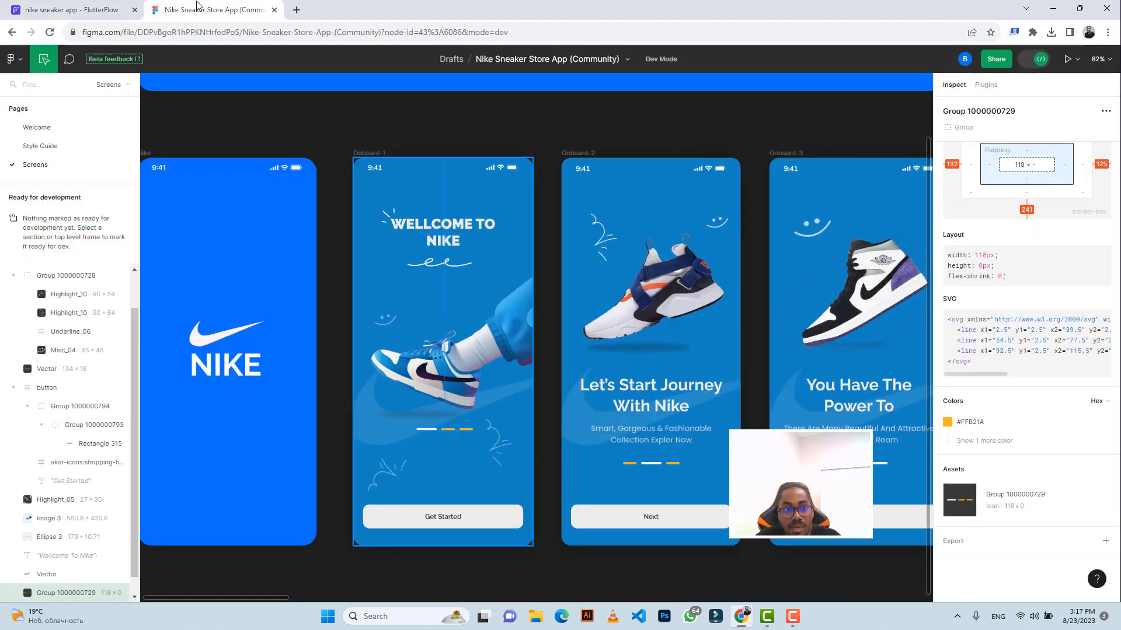
pyautogui.click(111, 8)
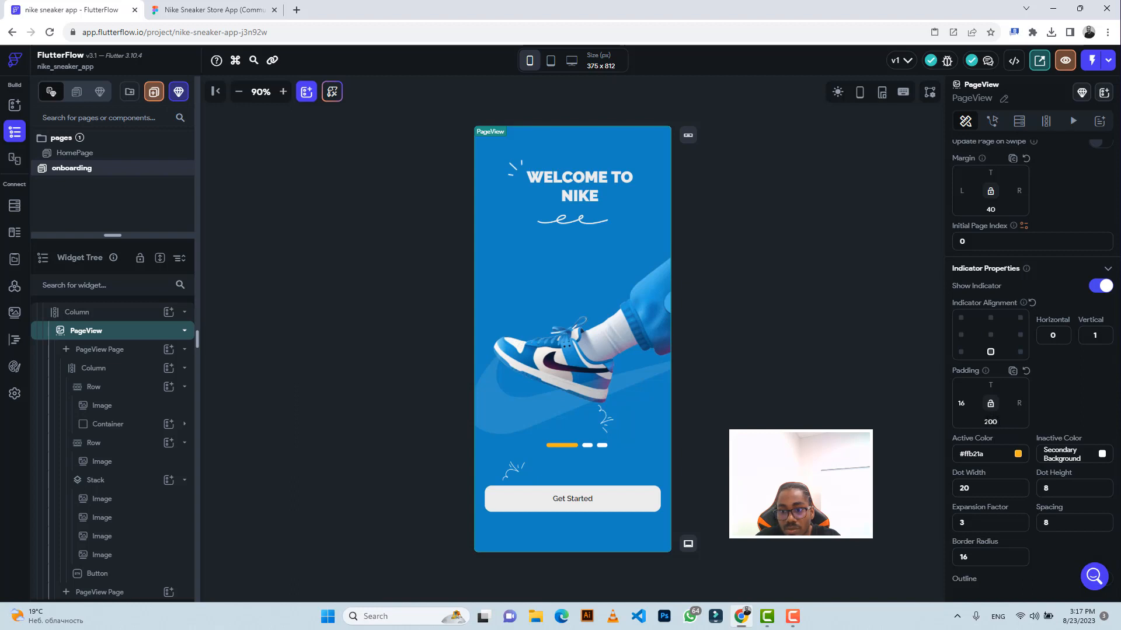
pyautogui.doubleClick(989, 422)
pyautogui.write('1')
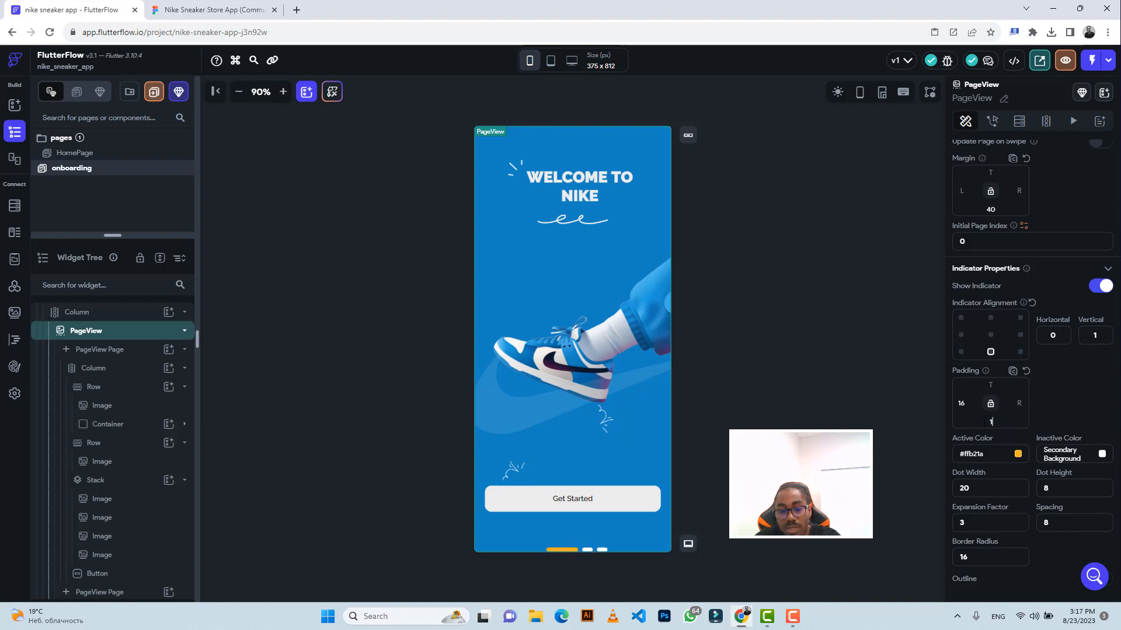
pyautogui.write('80')
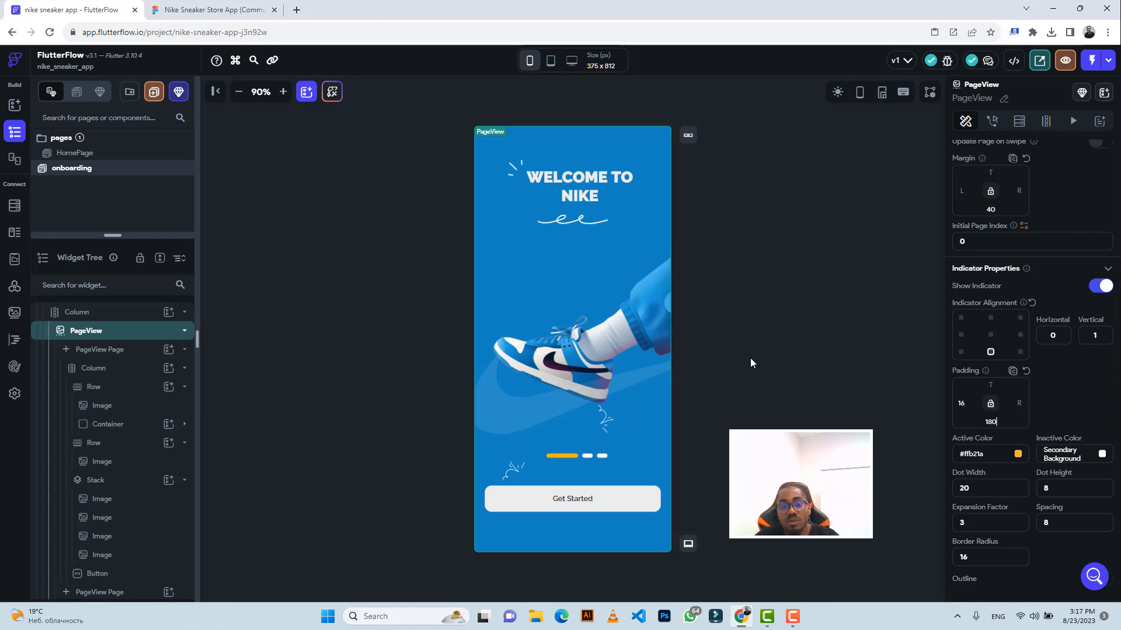
pyautogui.click(763, 286)
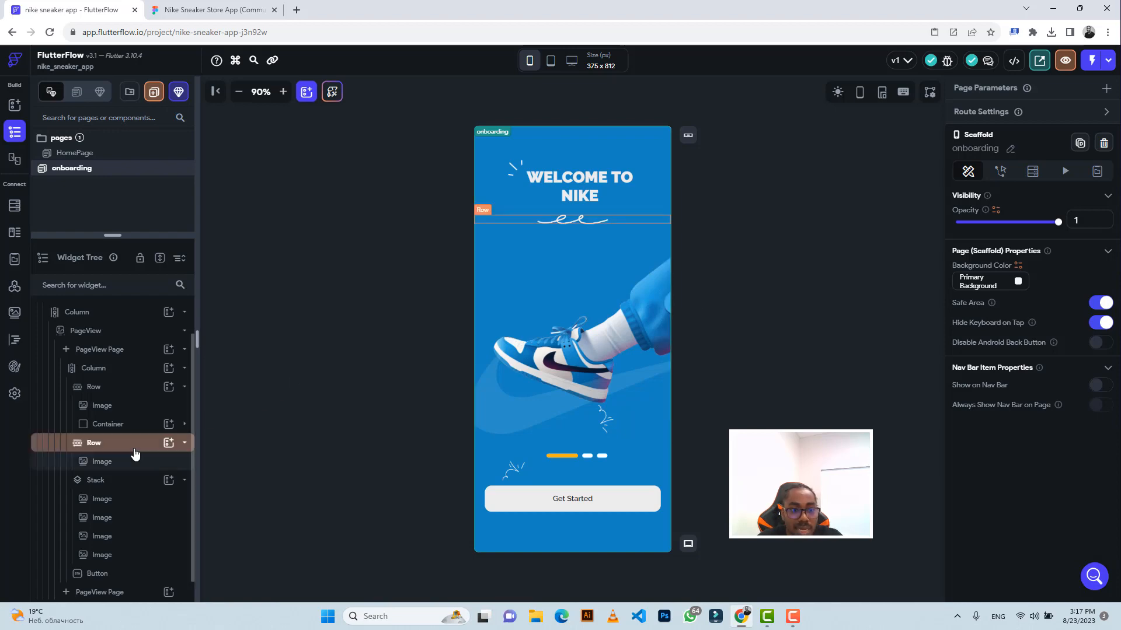
# Step: Switch to Figma and examine the Onboard-2 and Onboard-3 screen designs
pyautogui.scroll(1, 135, 455)
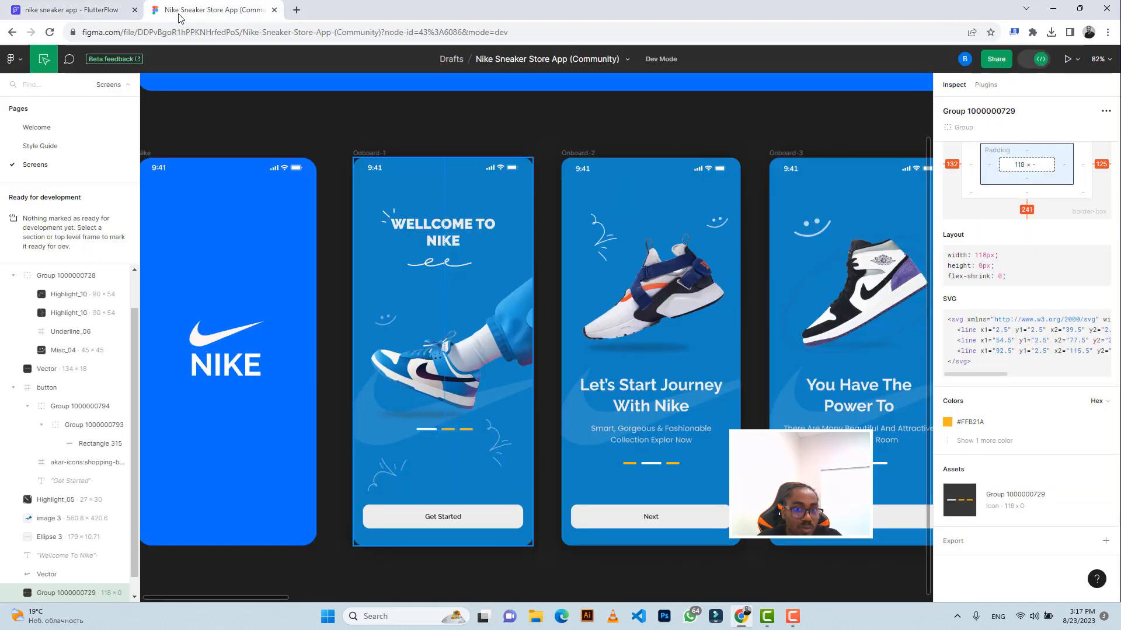
pyautogui.click(180, 15)
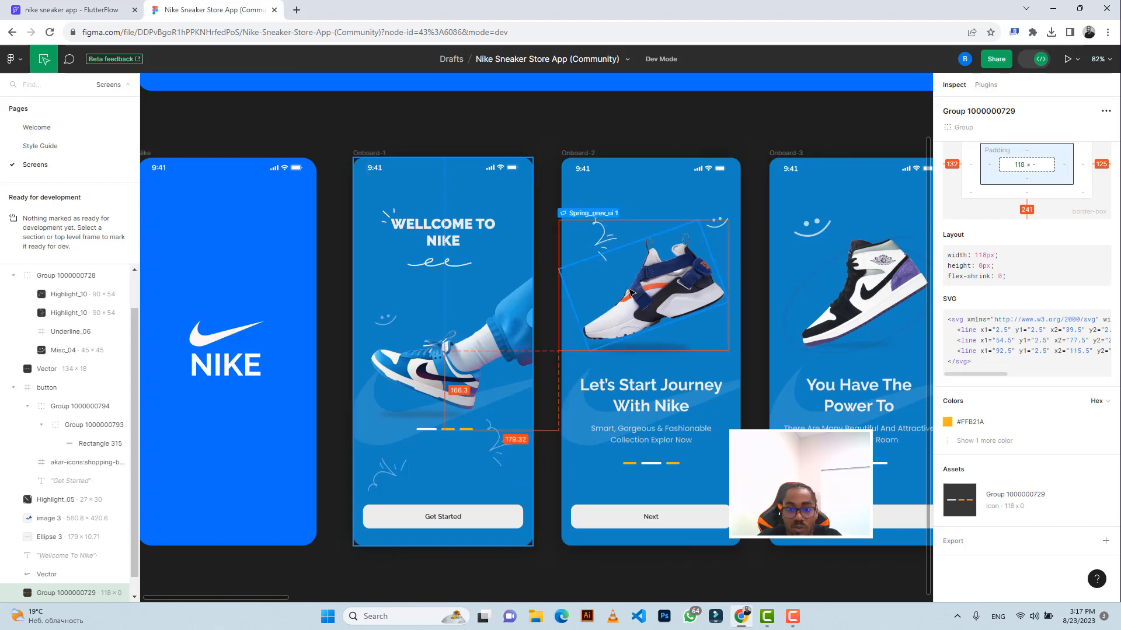
pyautogui.hscroll(5, 647, 321)
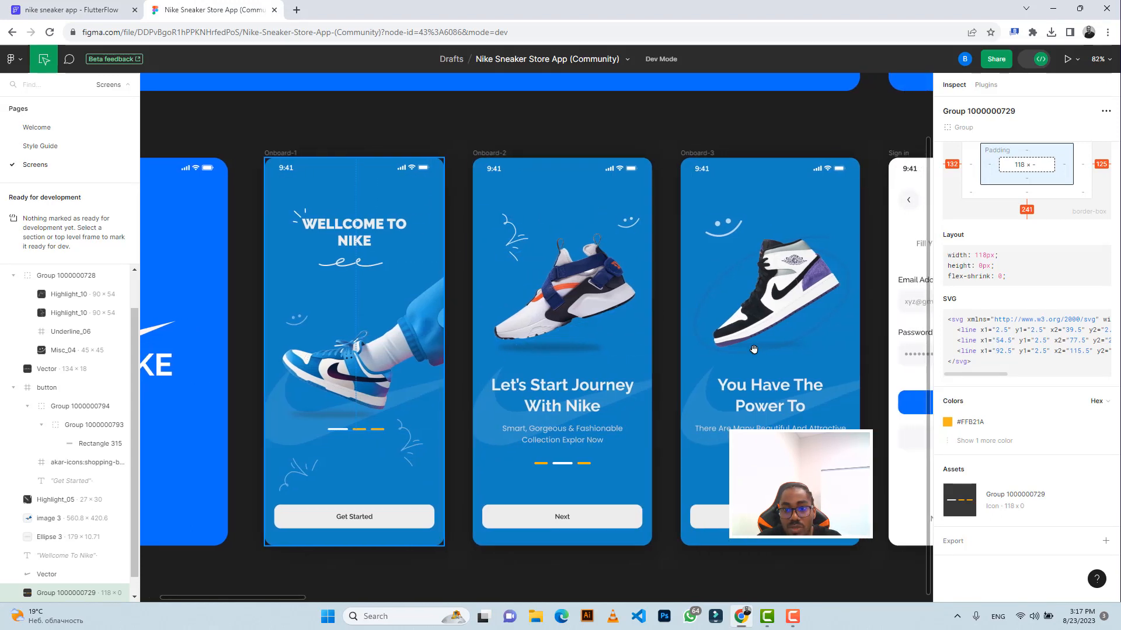
pyautogui.hscroll(2, 697, 309)
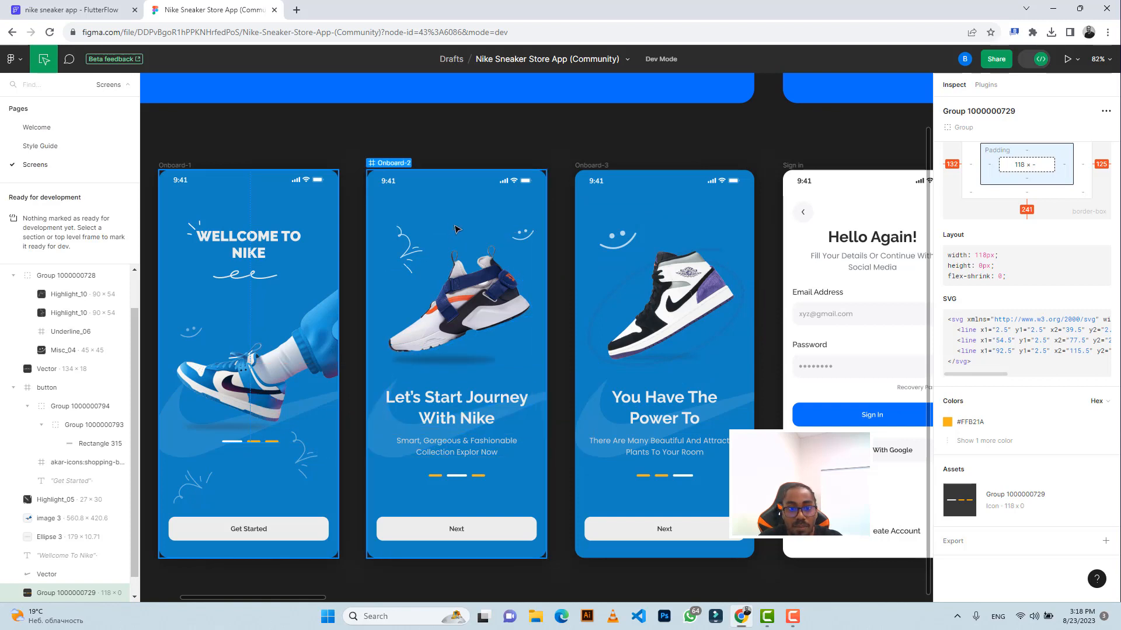
# Step: Switch to FlutterFlow and add a Column inside the second PageView page of the onboarding screen
pyautogui.click(93, 9)
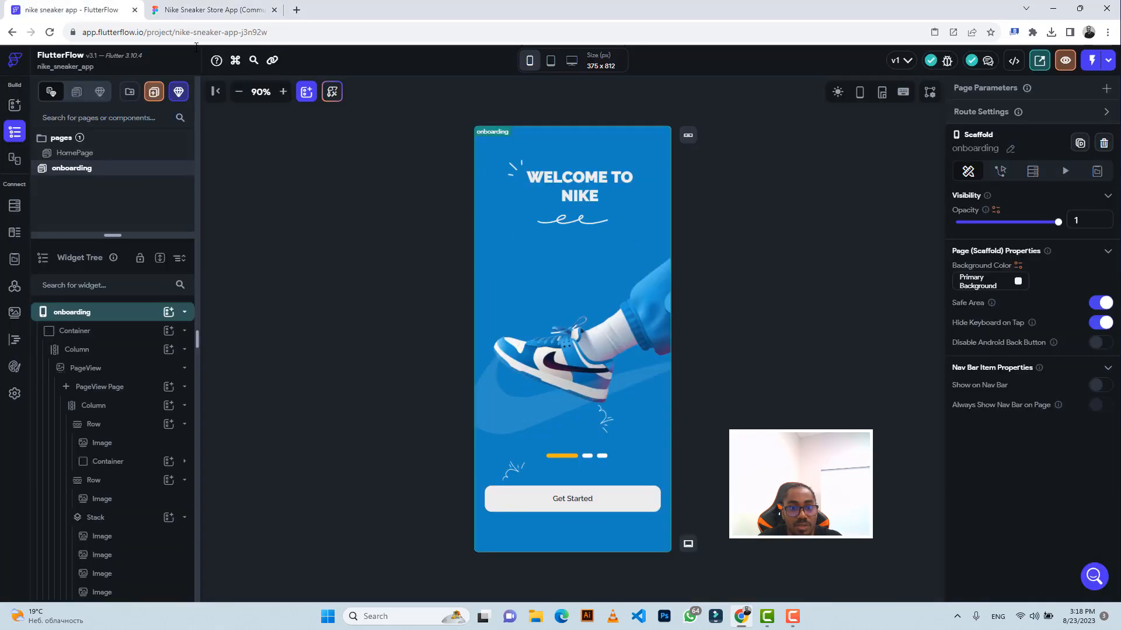
pyautogui.click(110, 392)
pyautogui.click(109, 390)
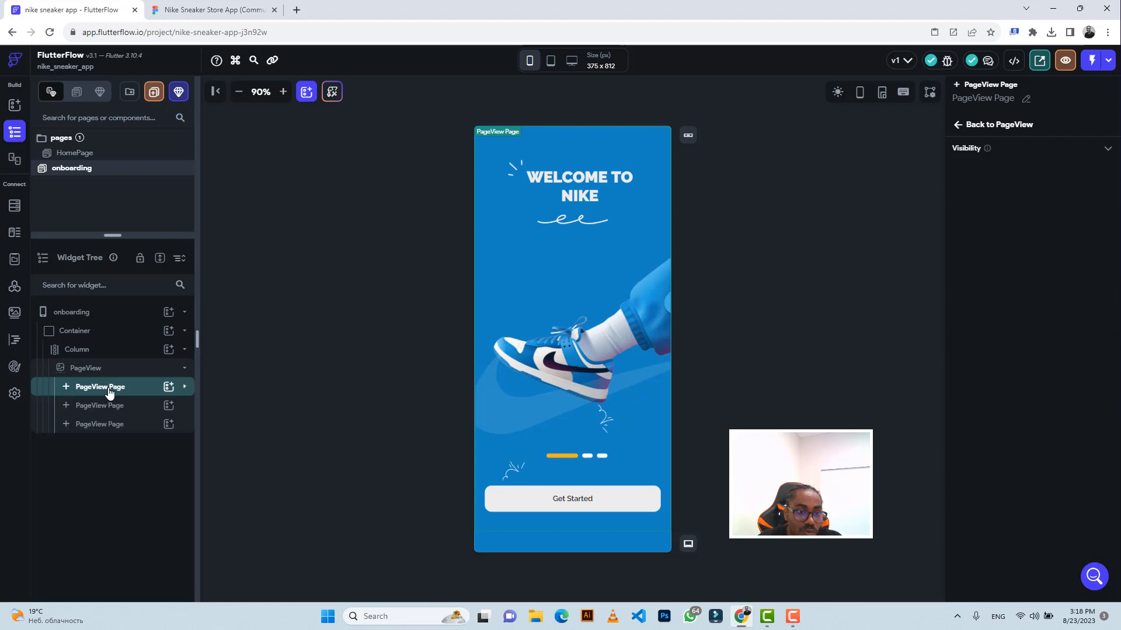
pyautogui.click(111, 407)
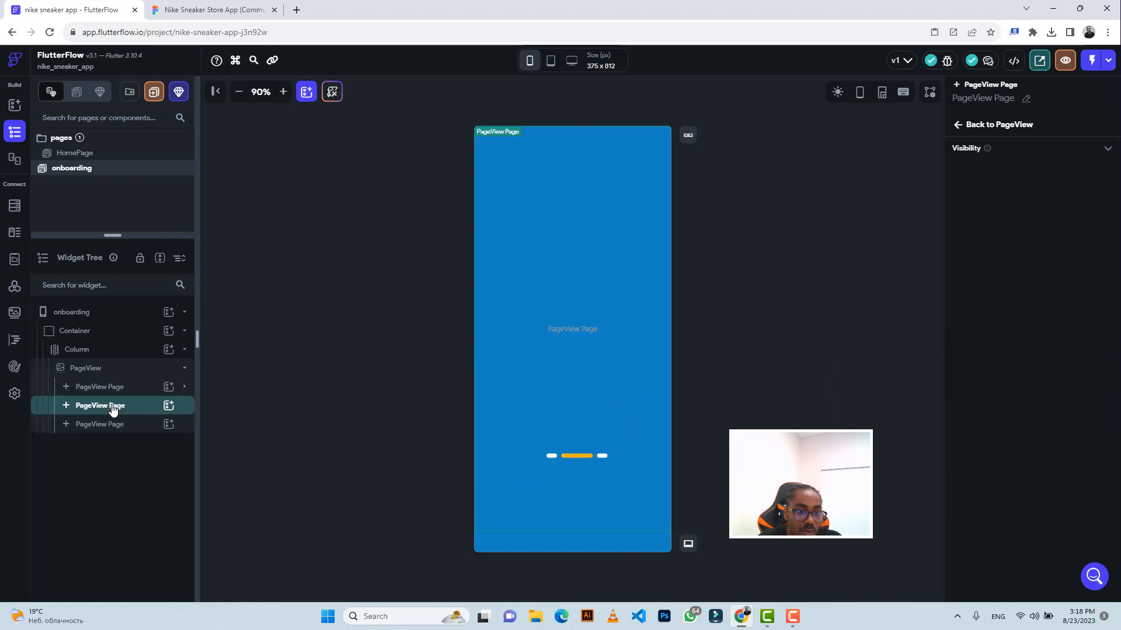
pyautogui.click(168, 406)
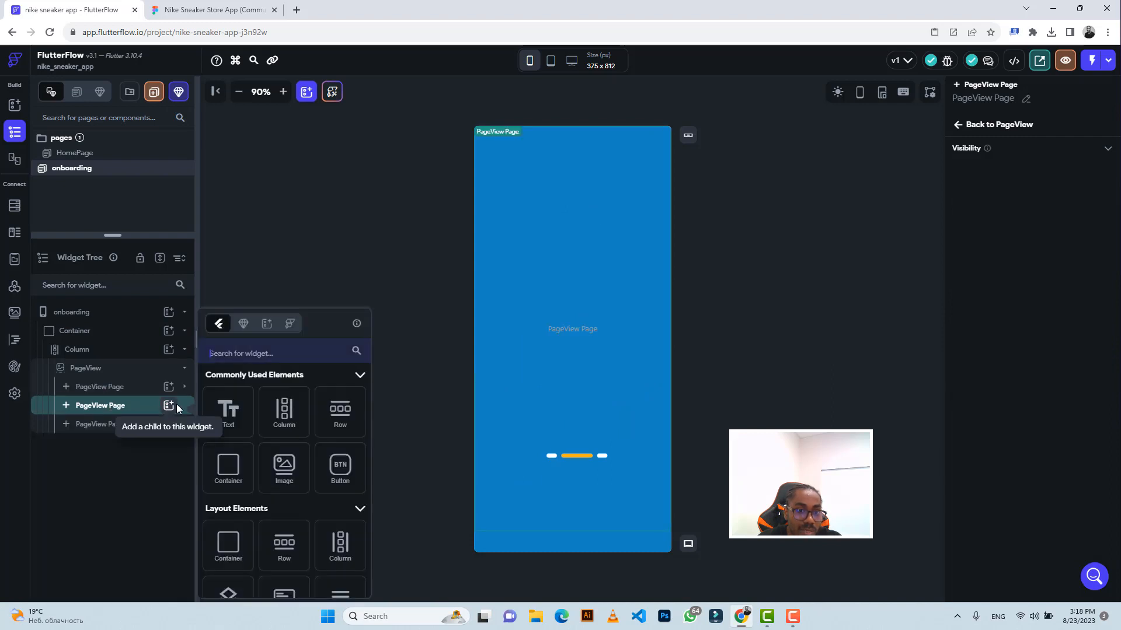
pyautogui.click(285, 409)
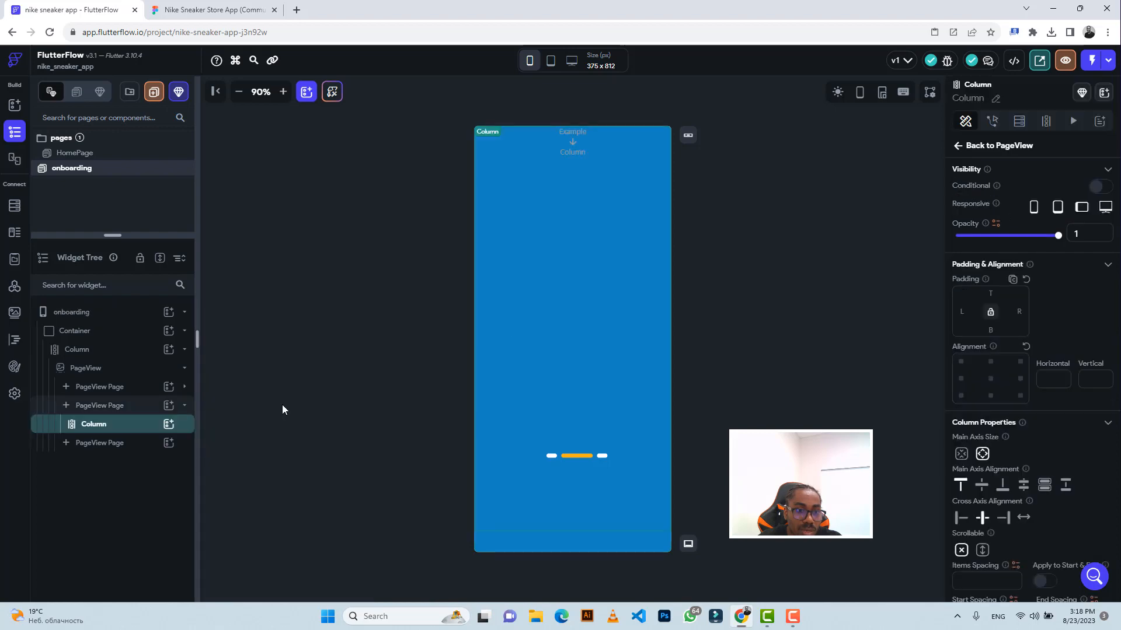
# Step: Switch to Figma and export the Onboard-2 sneaker image, Spring_prev_ui 1, as a 3x PNG
pyautogui.click(170, 10)
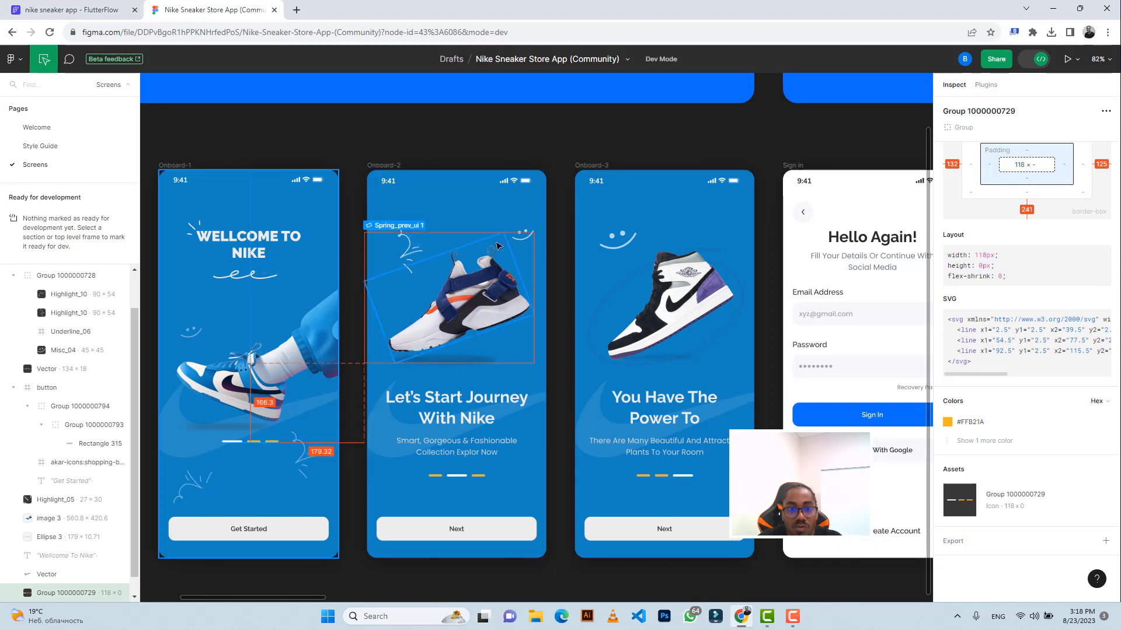
pyautogui.click(466, 290)
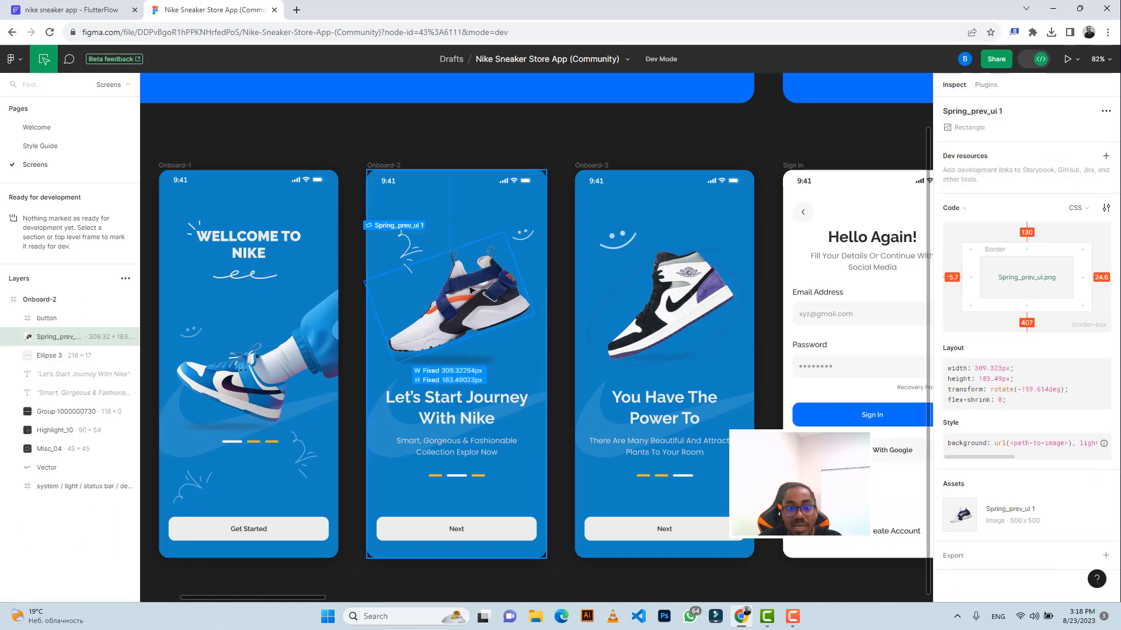
pyautogui.scroll(-1, 969, 484)
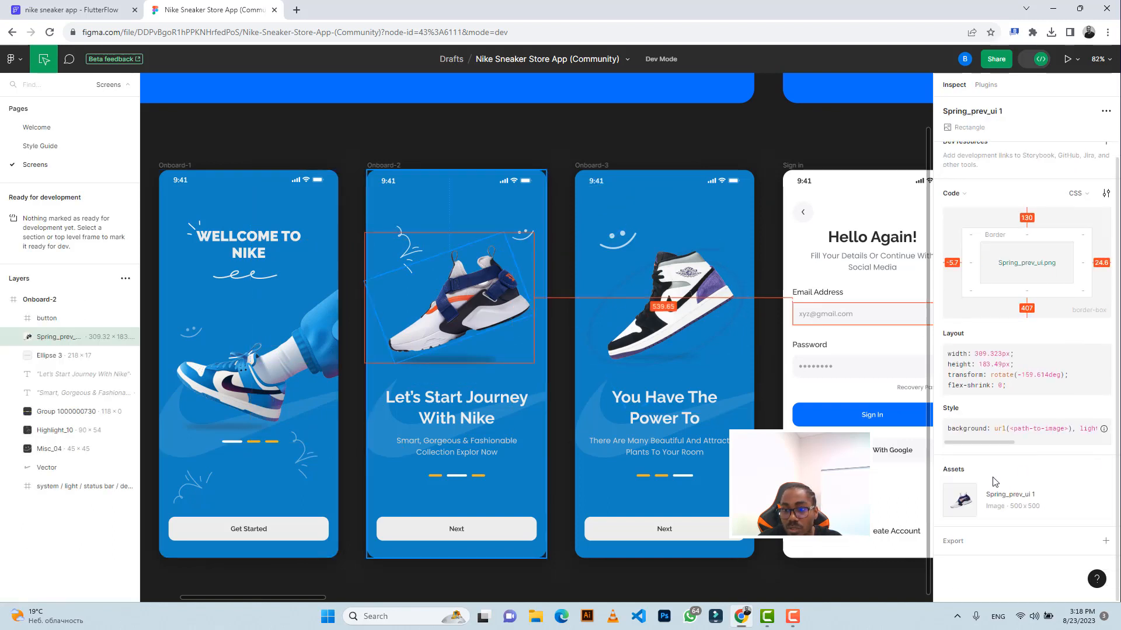
pyautogui.click(957, 537)
pyautogui.scroll(-3, 966, 519)
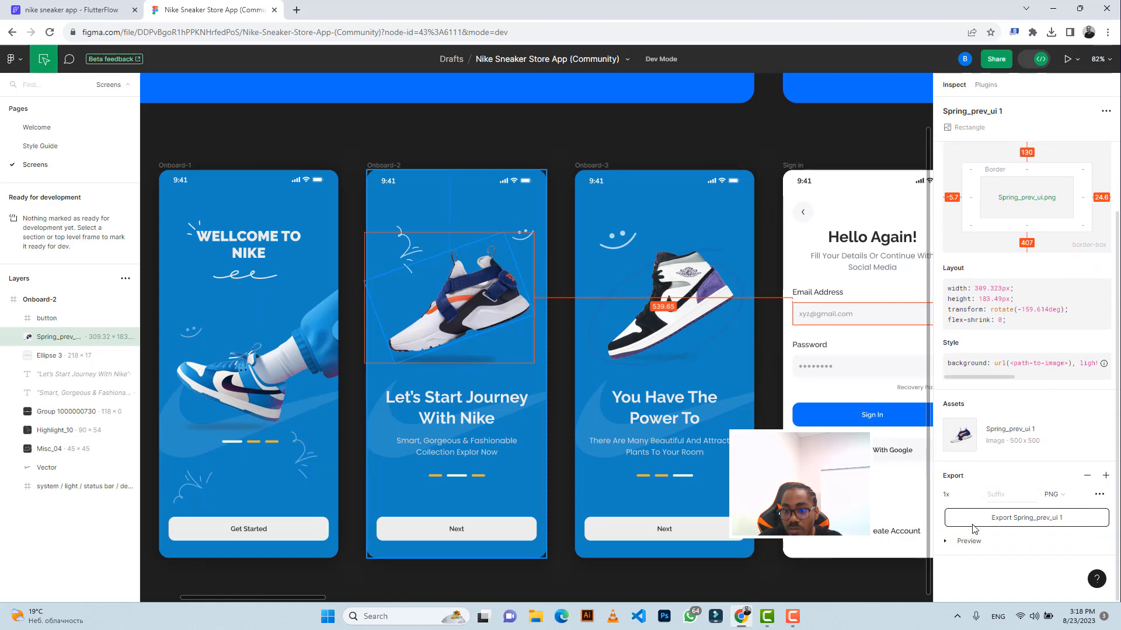
pyautogui.click(971, 500)
pyautogui.click(973, 536)
pyautogui.click(965, 542)
pyautogui.scroll(-5, 992, 466)
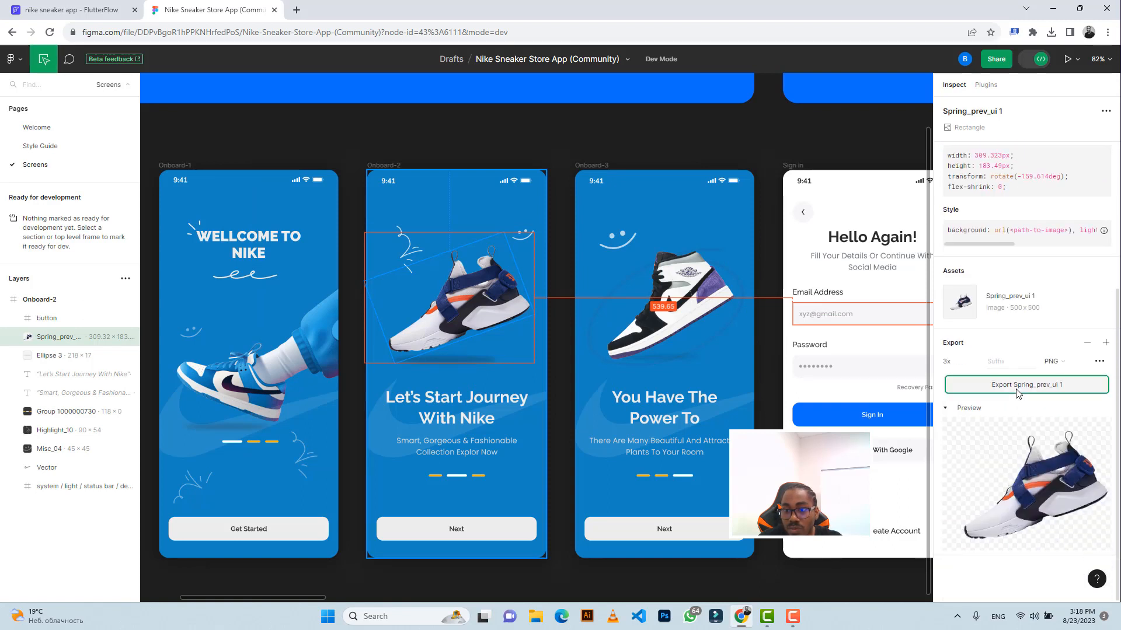
pyautogui.click(1017, 387)
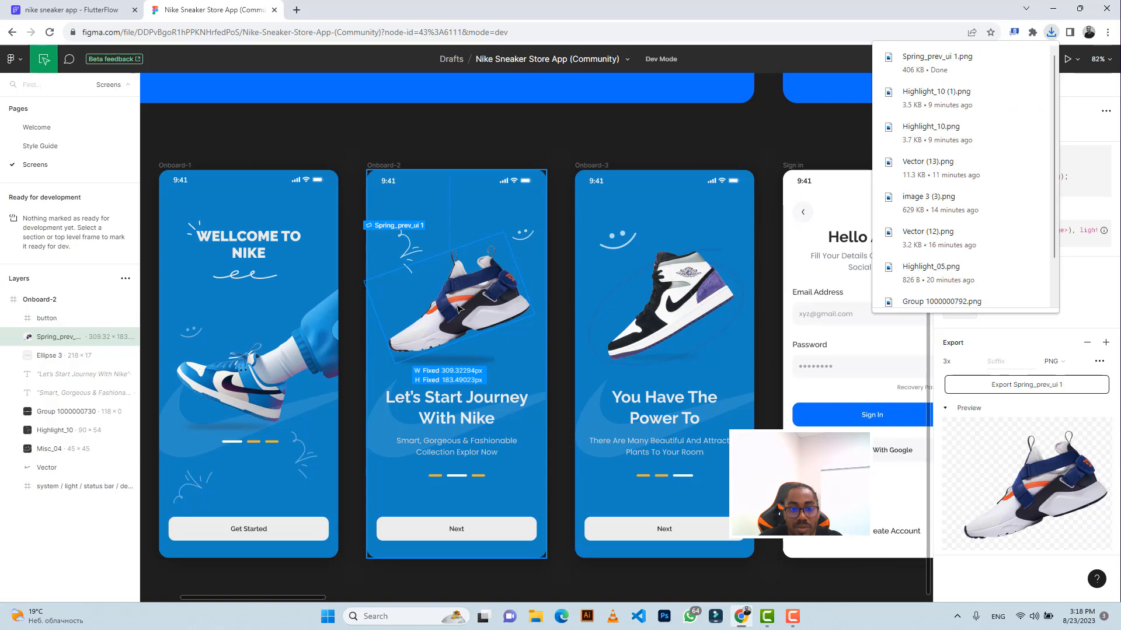
# Step: In FlutterFlow, add an Image to the second page's Column and size it 309 px wide by 183 px high, matching Figma
pyautogui.click(70, 9)
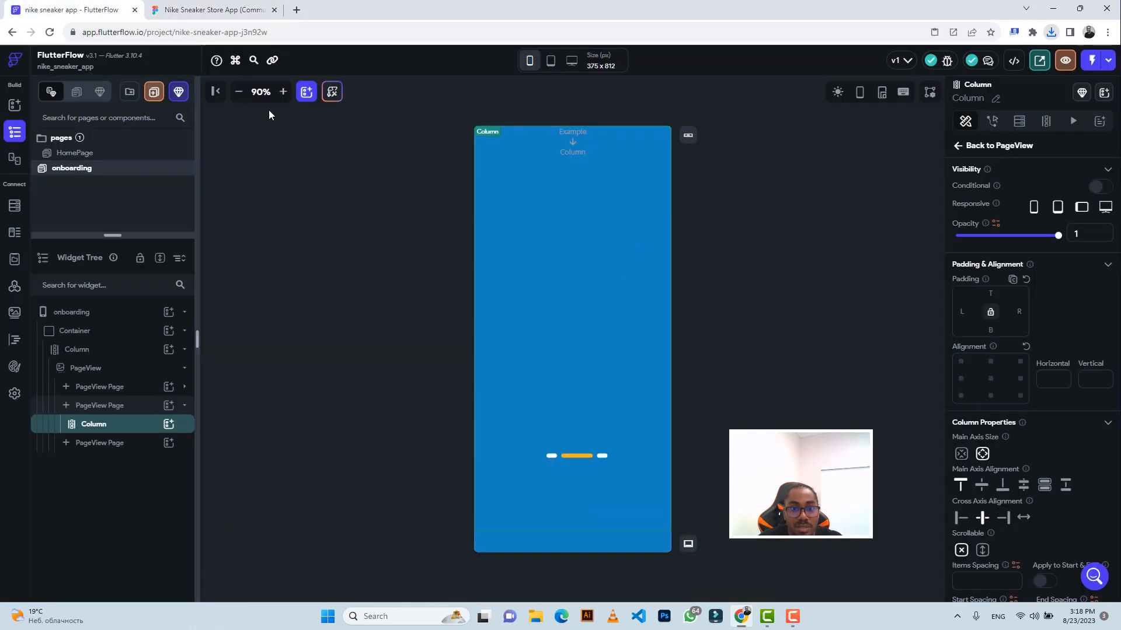
pyautogui.click(169, 424)
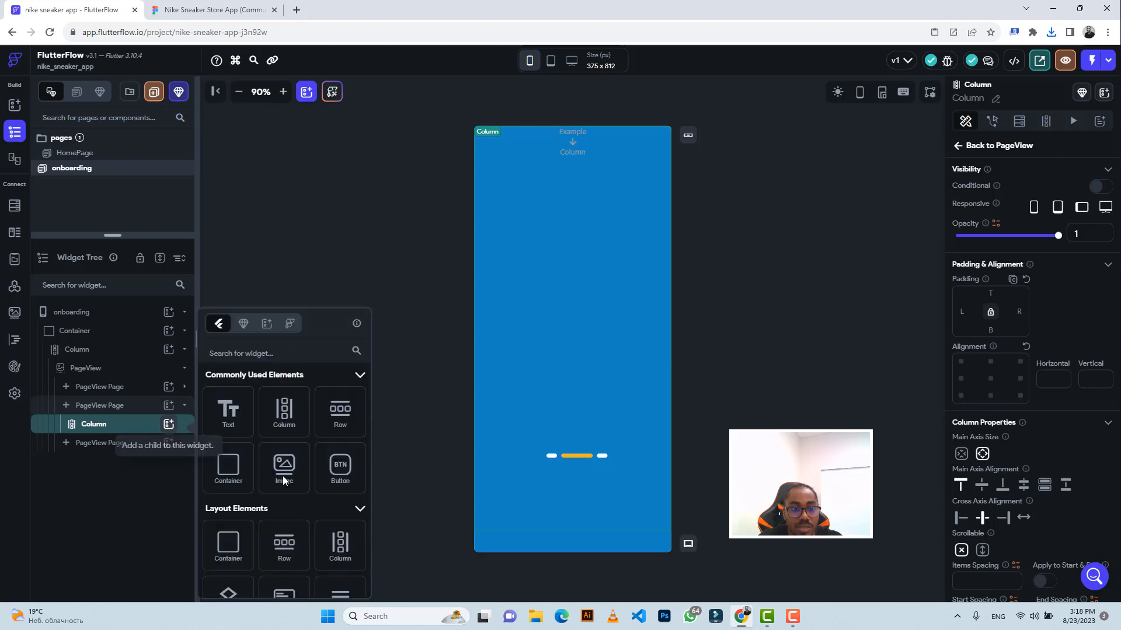
pyautogui.click(283, 467)
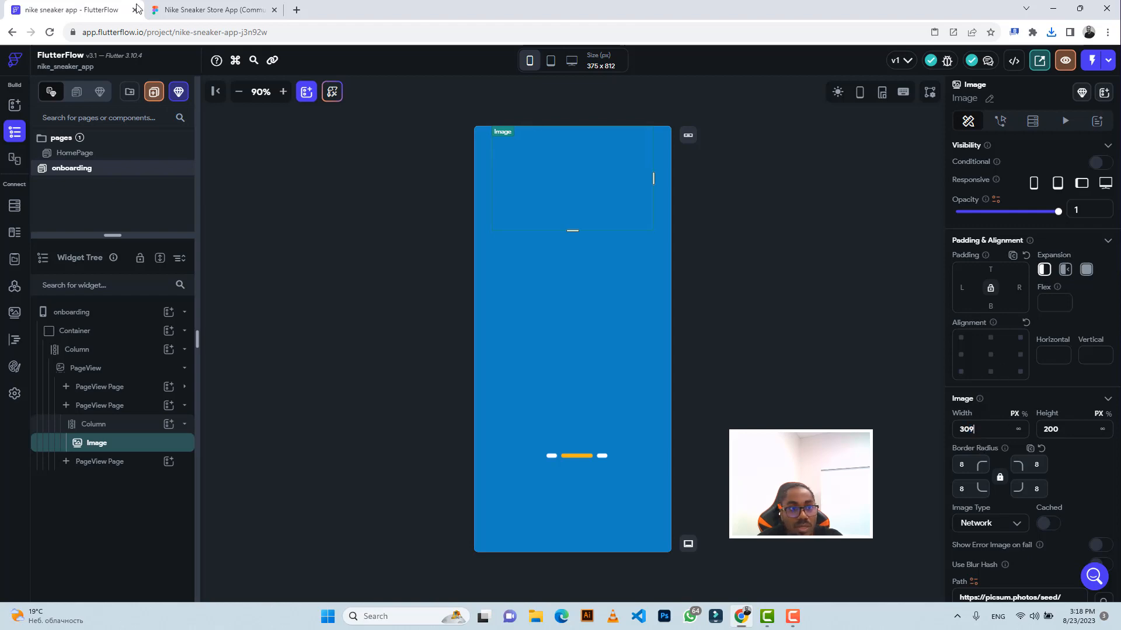
pyautogui.click(178, 10)
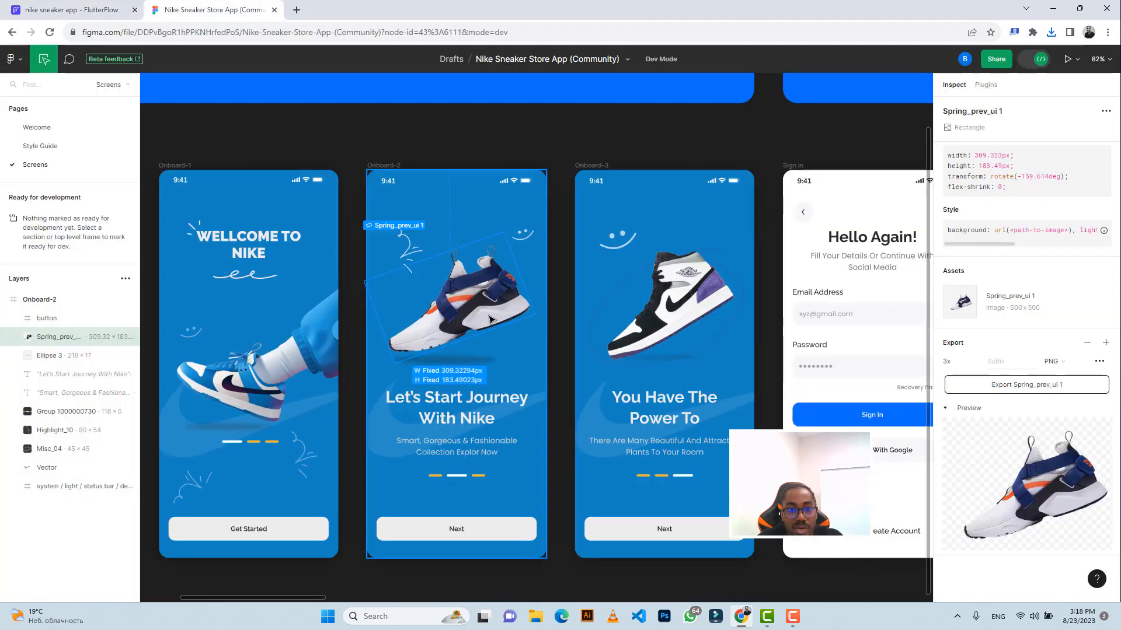
pyautogui.click(70, 10)
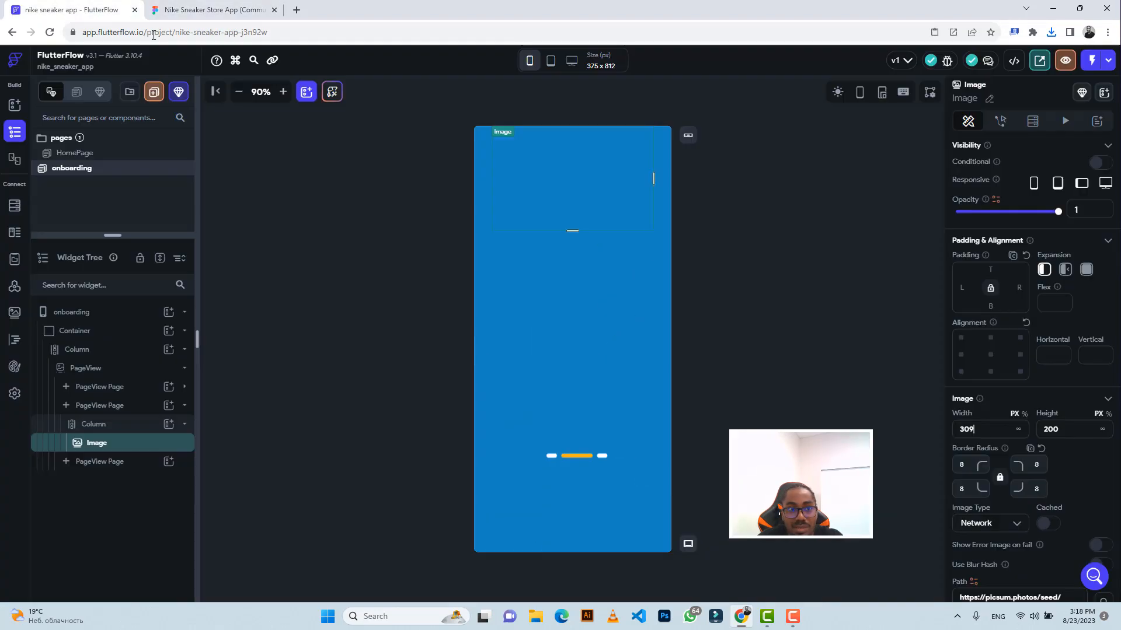
pyautogui.doubleClick(1045, 429)
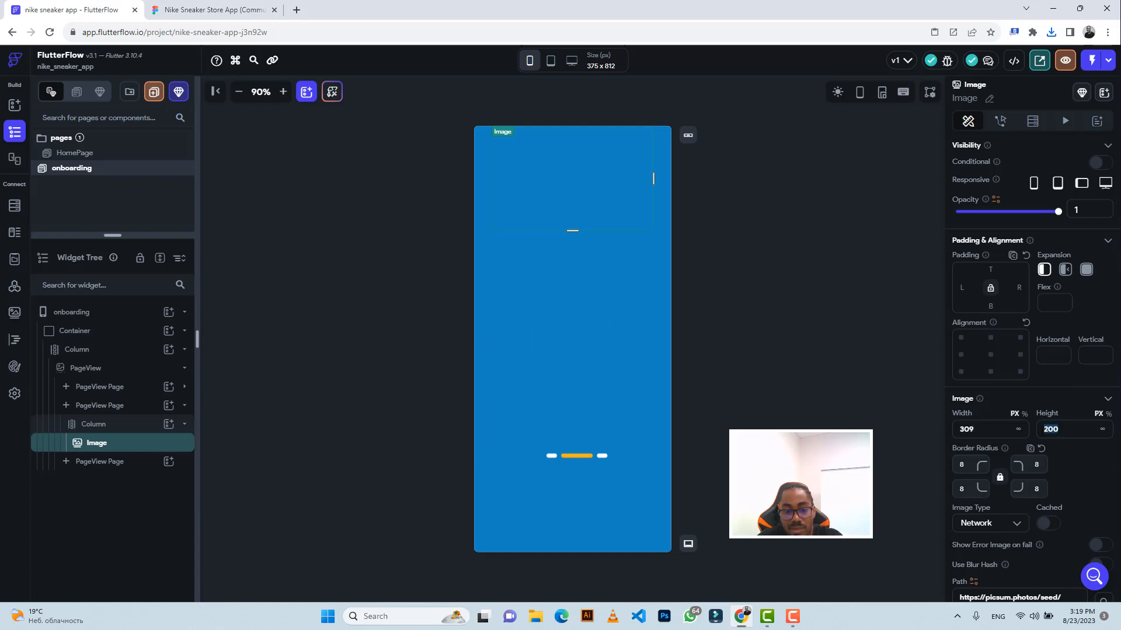
pyautogui.write('183')
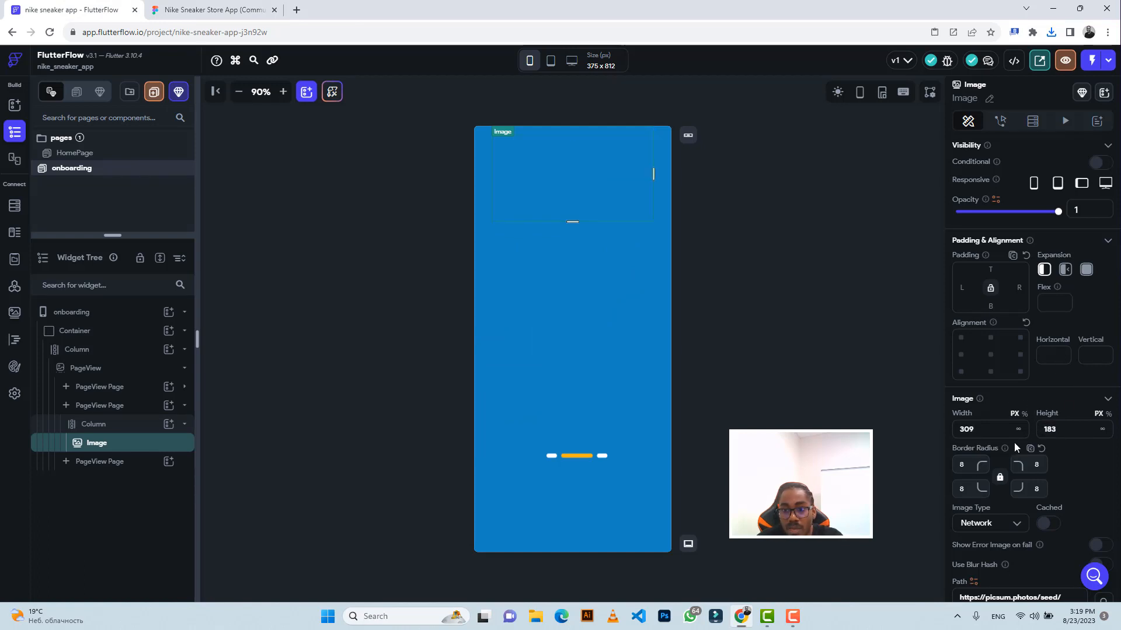
# Step: Clear the image's border radius, set its image type to Asset, and upload Spring_prev_ui 1.png from Downloads
pyautogui.click(953, 464)
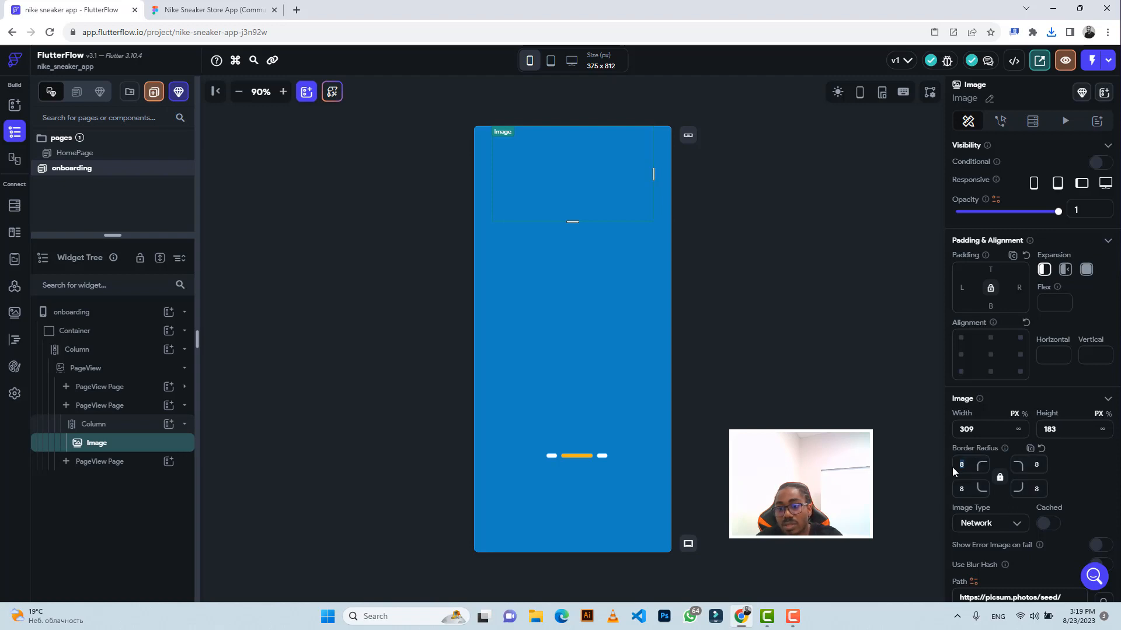
pyautogui.click(999, 527)
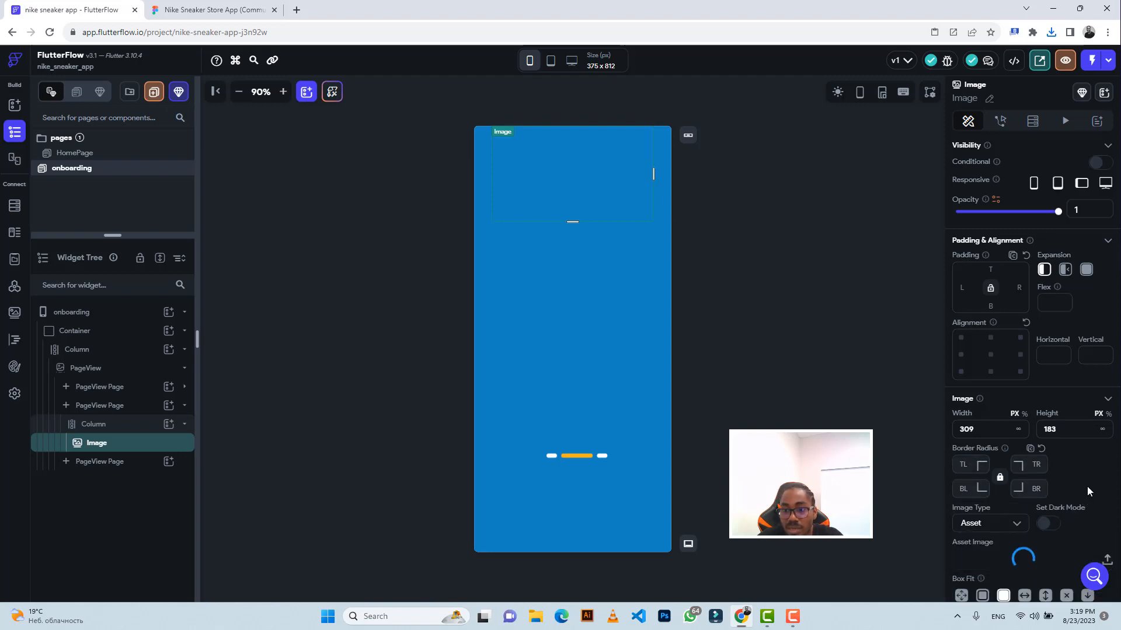
pyautogui.scroll(-2, 1088, 491)
pyautogui.click(1107, 479)
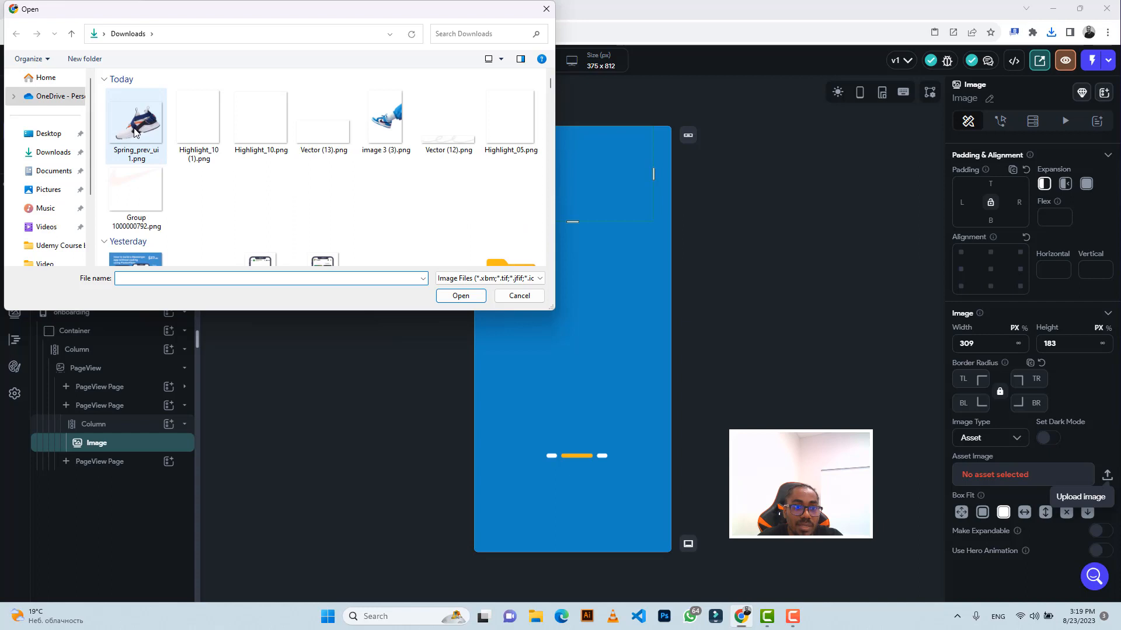
pyautogui.click(135, 130)
pyautogui.click(450, 293)
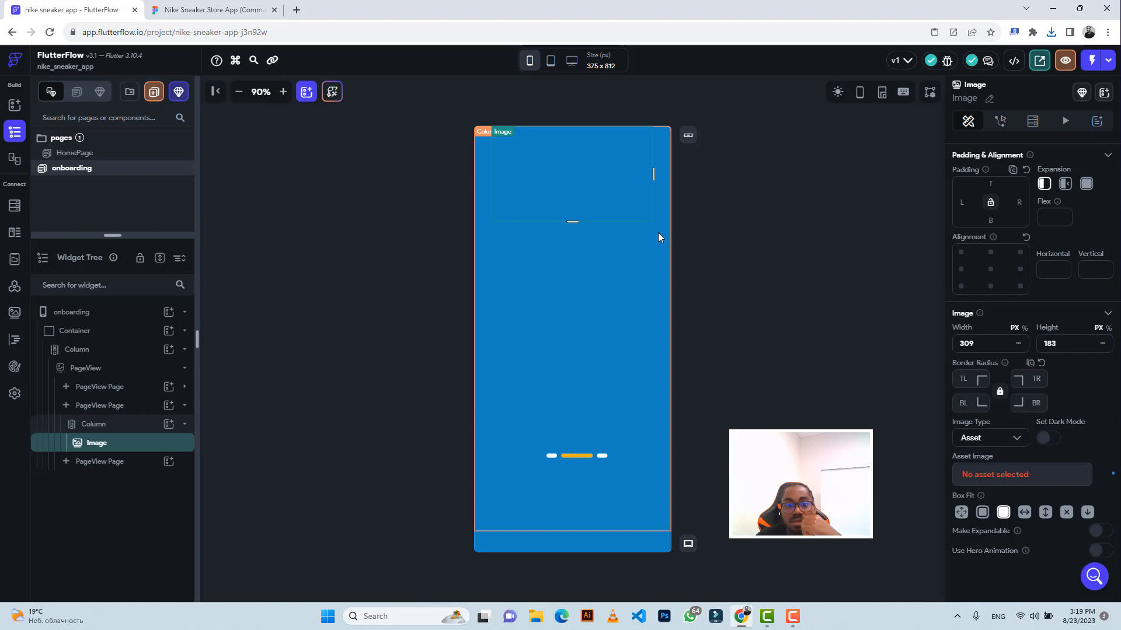
# Step: Switch to Figma and export Onboard-2's Highlight_10 doodle as a 3x PNG
pyautogui.click(213, 10)
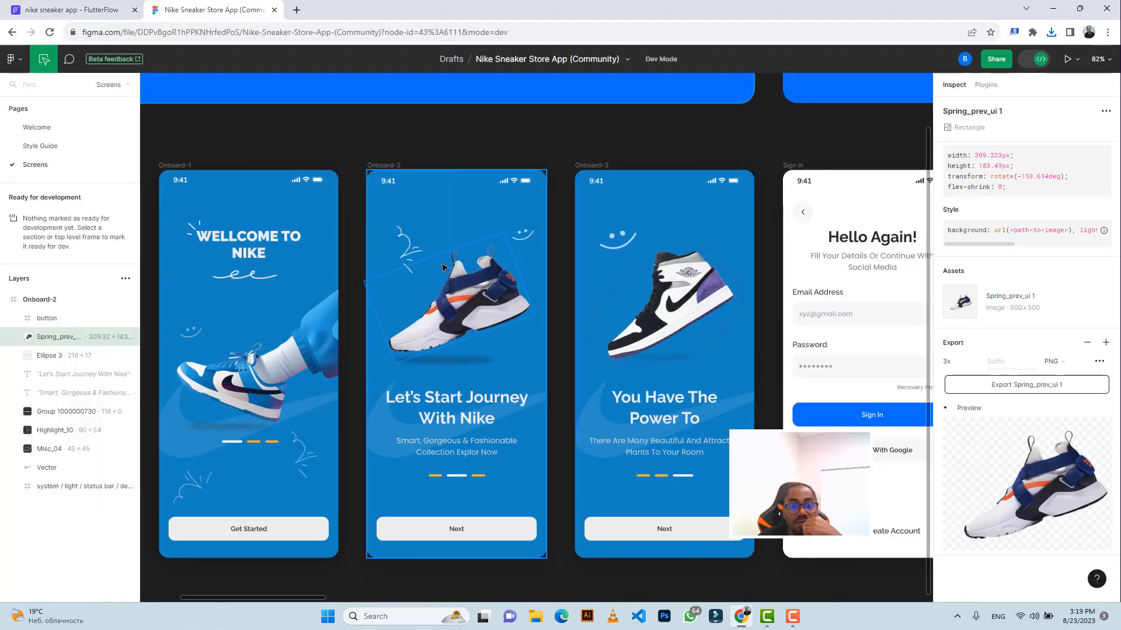
pyautogui.click(406, 246)
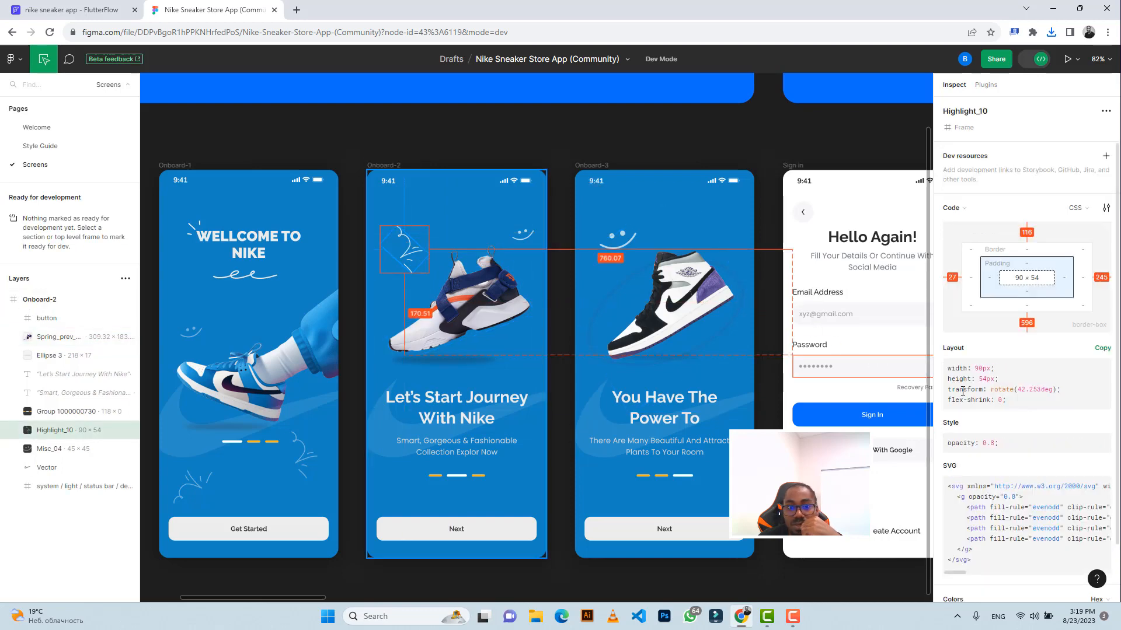
pyautogui.scroll(-3, 998, 415)
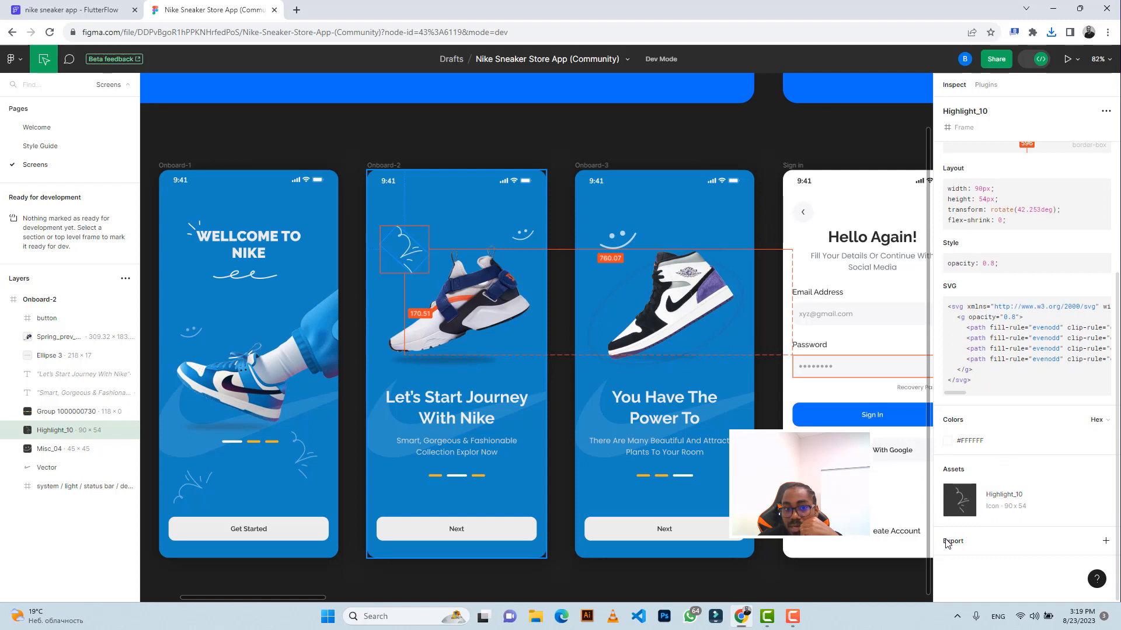
pyautogui.click(949, 541)
pyautogui.scroll(-4, 1018, 527)
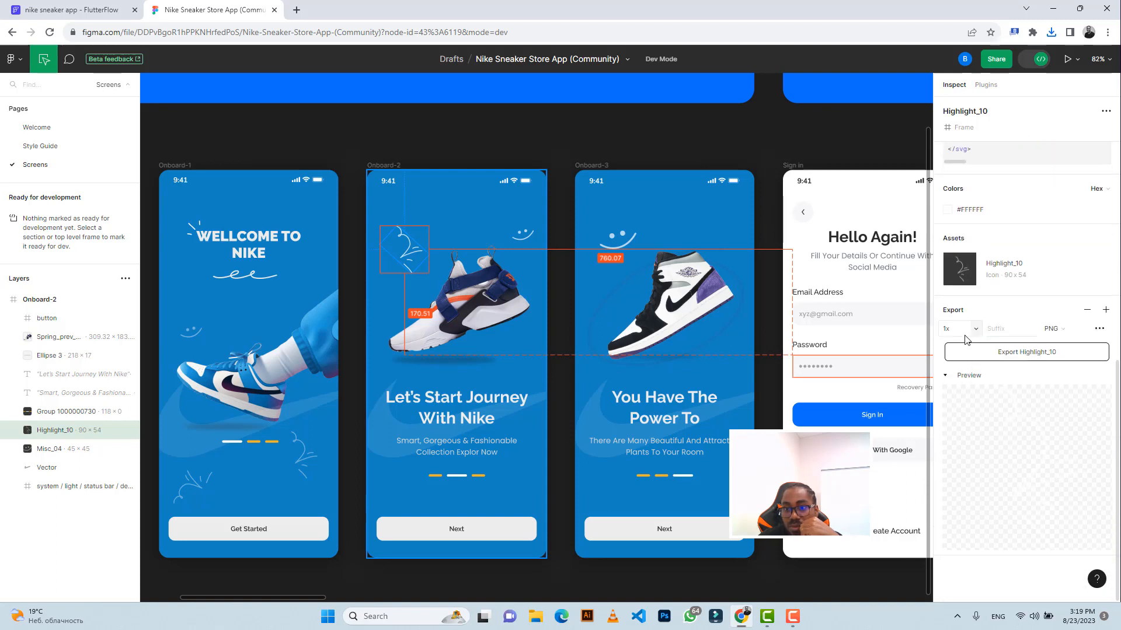
pyautogui.click(977, 330)
pyautogui.click(957, 376)
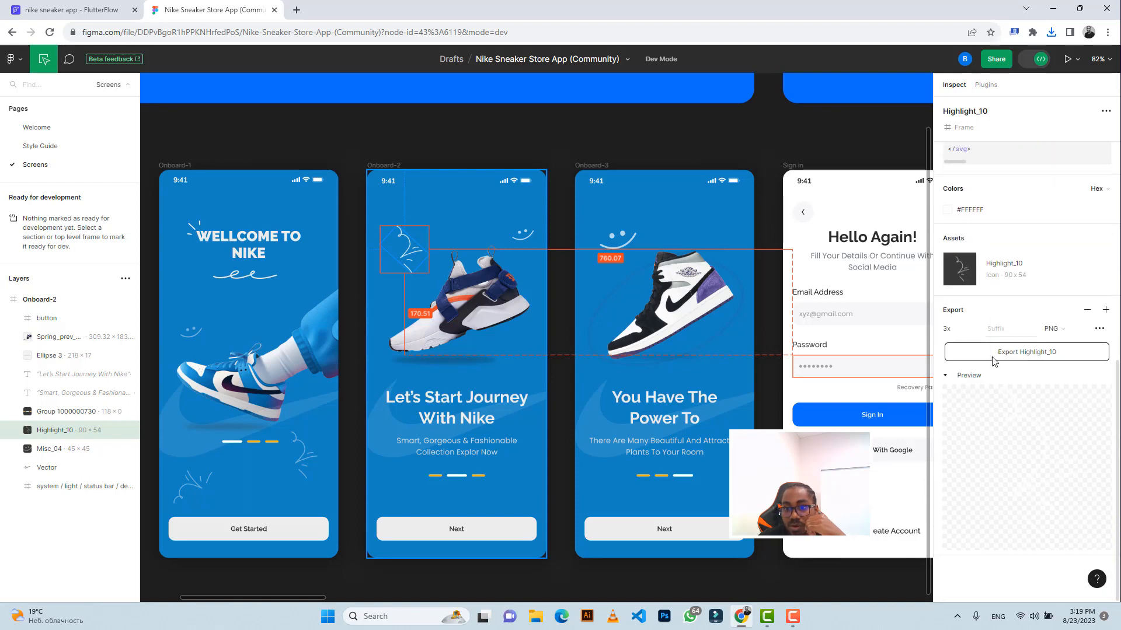
pyautogui.click(992, 353)
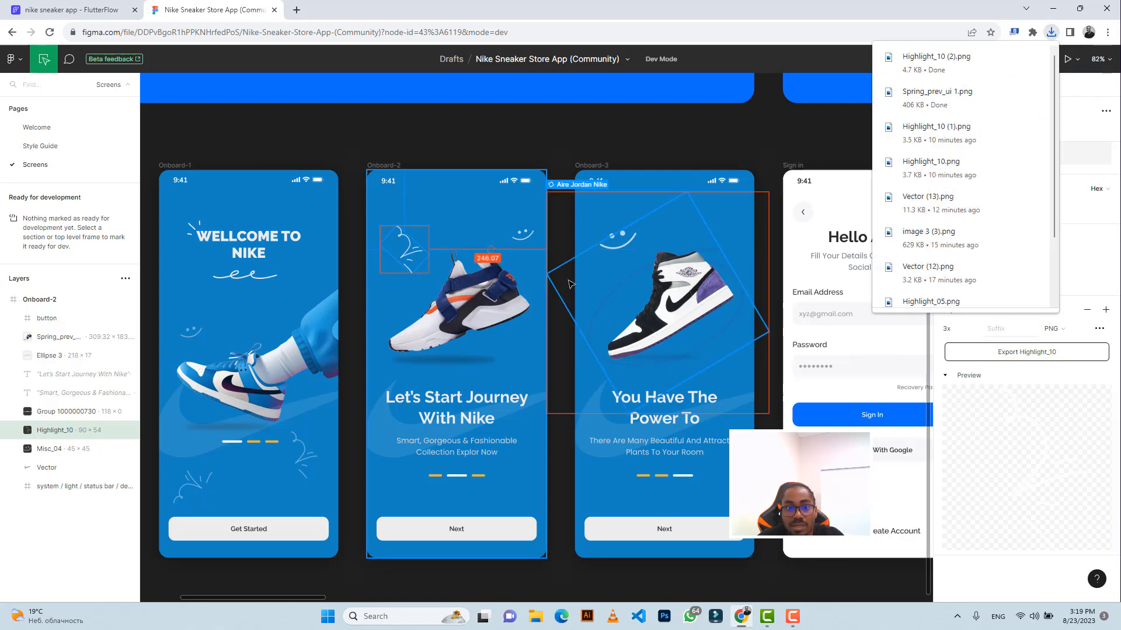
# Step: Export Onboard-2's Misc_04 smiley doodle as a 3x PNG
pyautogui.click(524, 236)
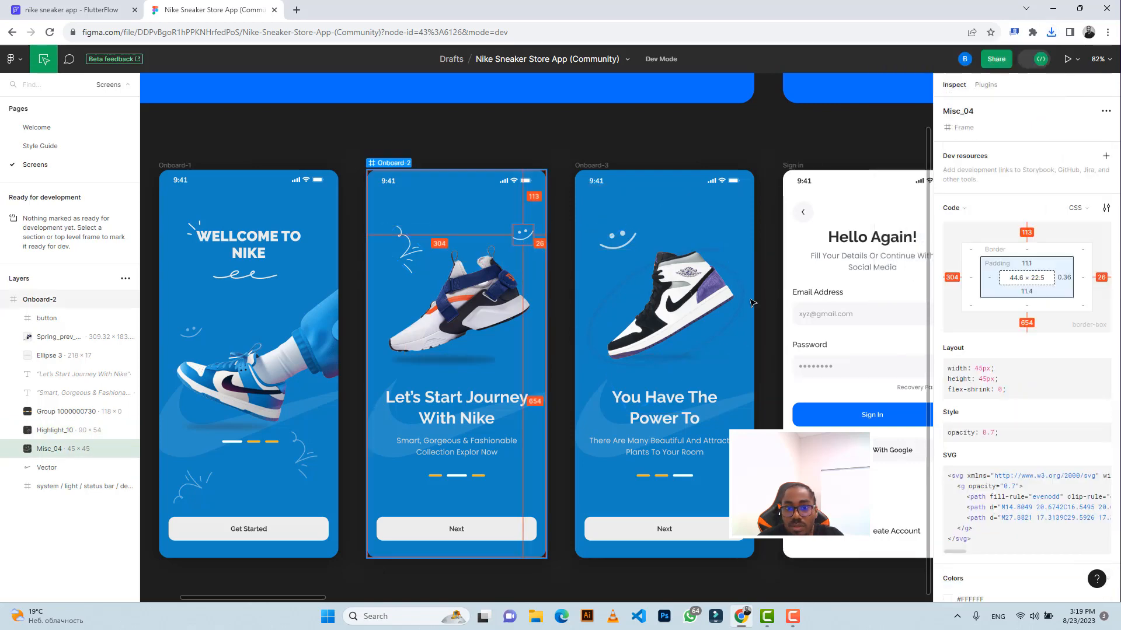
pyautogui.scroll(-3, 992, 415)
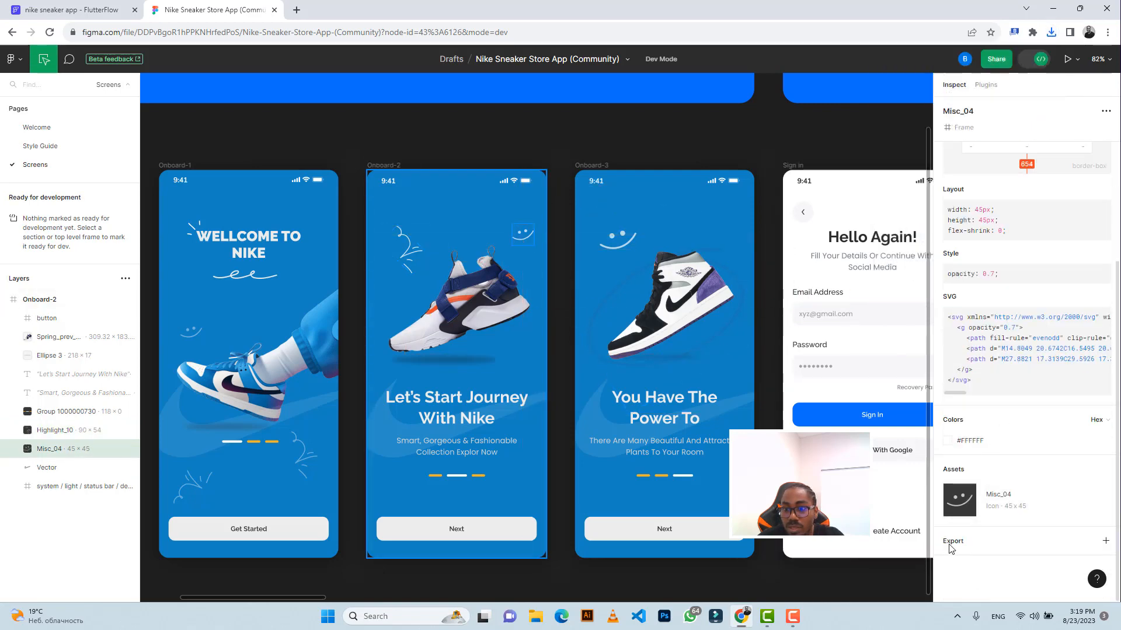
pyautogui.scroll(-4, 976, 501)
pyautogui.click(947, 325)
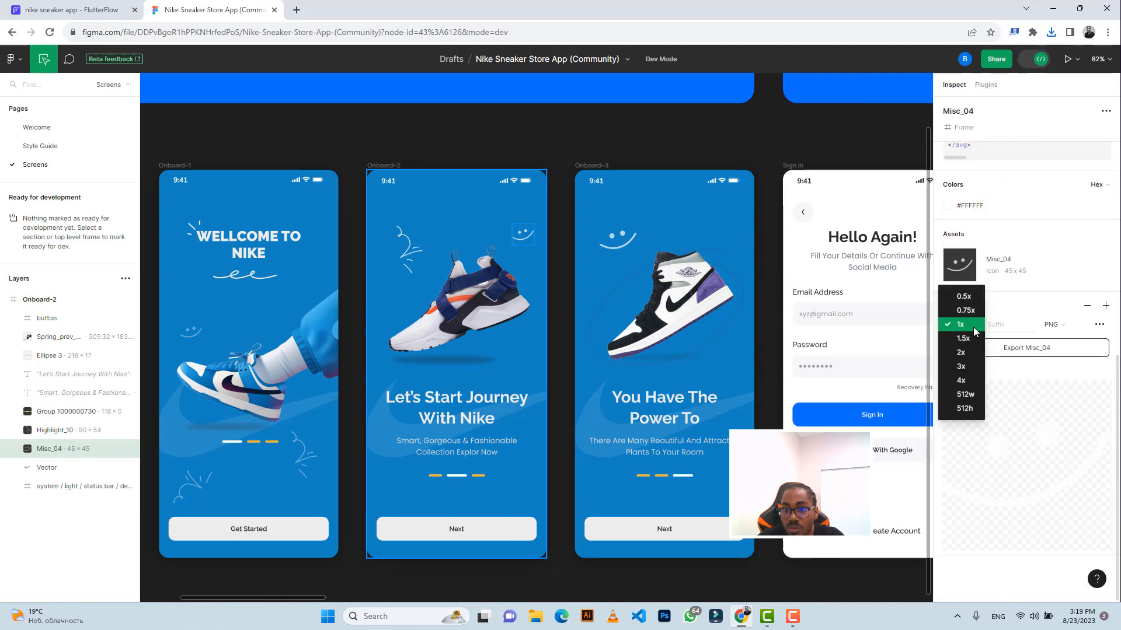
pyautogui.click(961, 366)
pyautogui.click(968, 349)
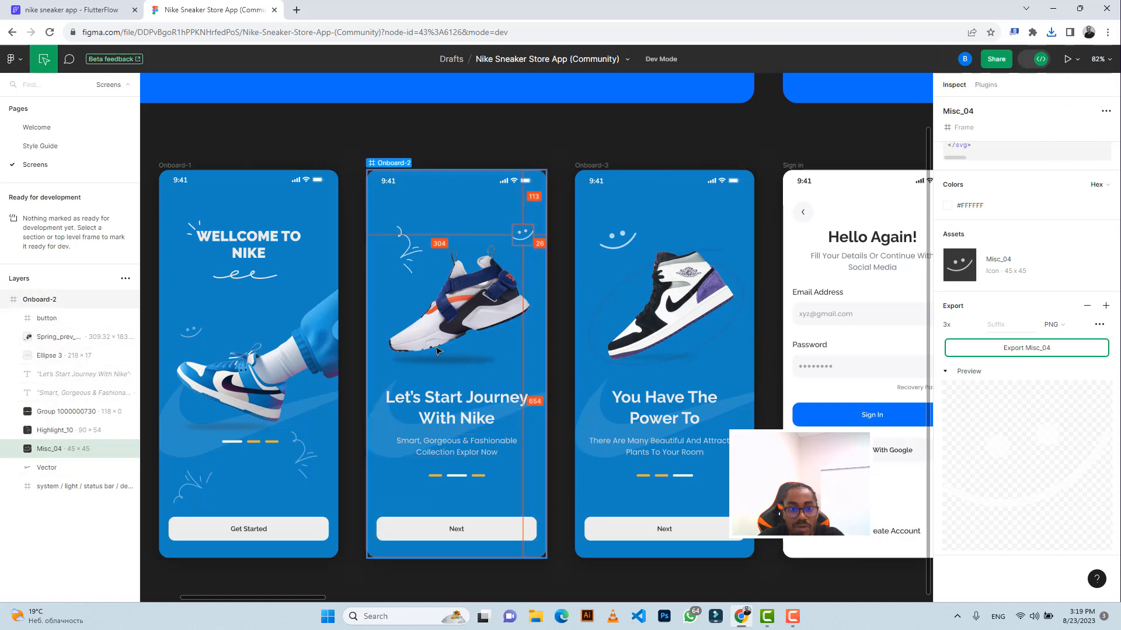
# Step: Inspect the Highlight_10 doodle's dimensions in Figma and set the sneaker image's box fit to Contain in FlutterFlow
pyautogui.click(403, 248)
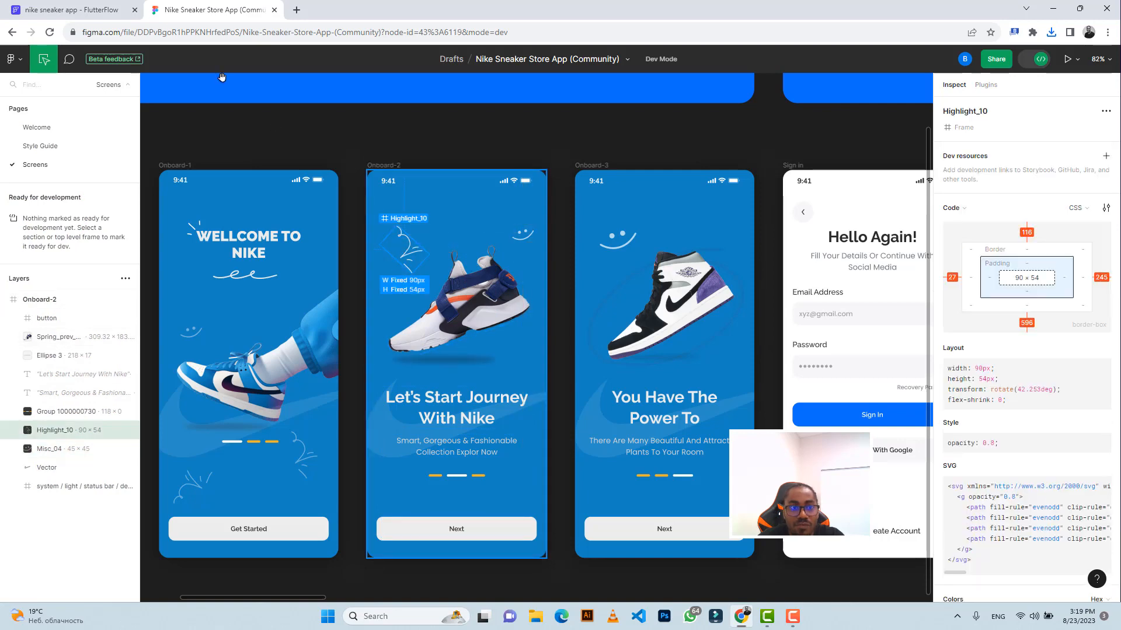
pyautogui.click(70, 10)
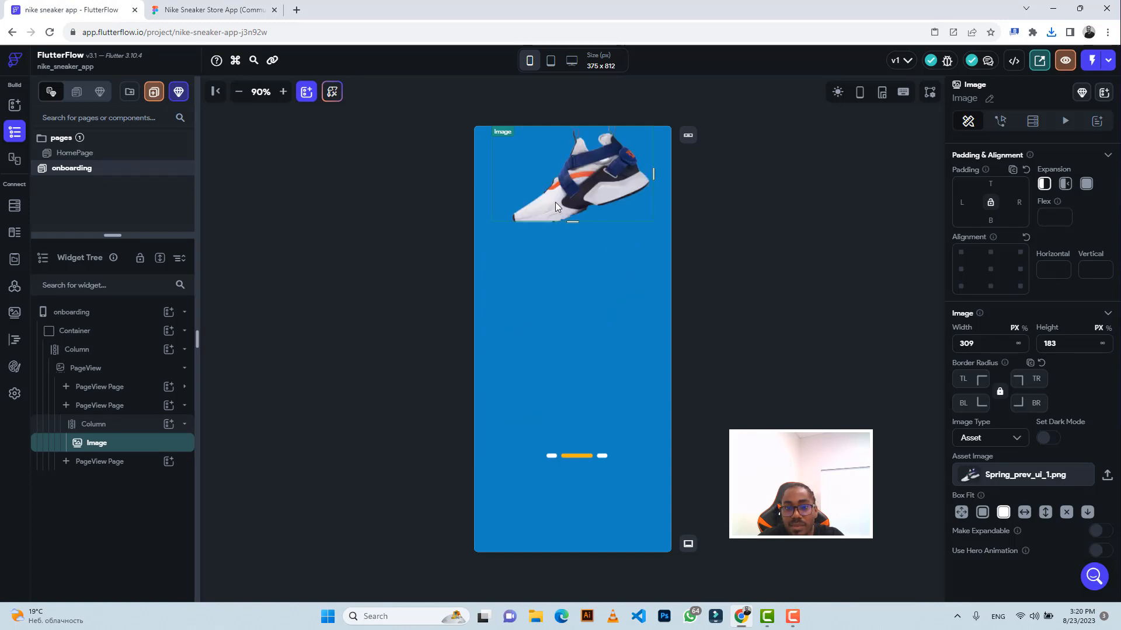
pyautogui.click(983, 513)
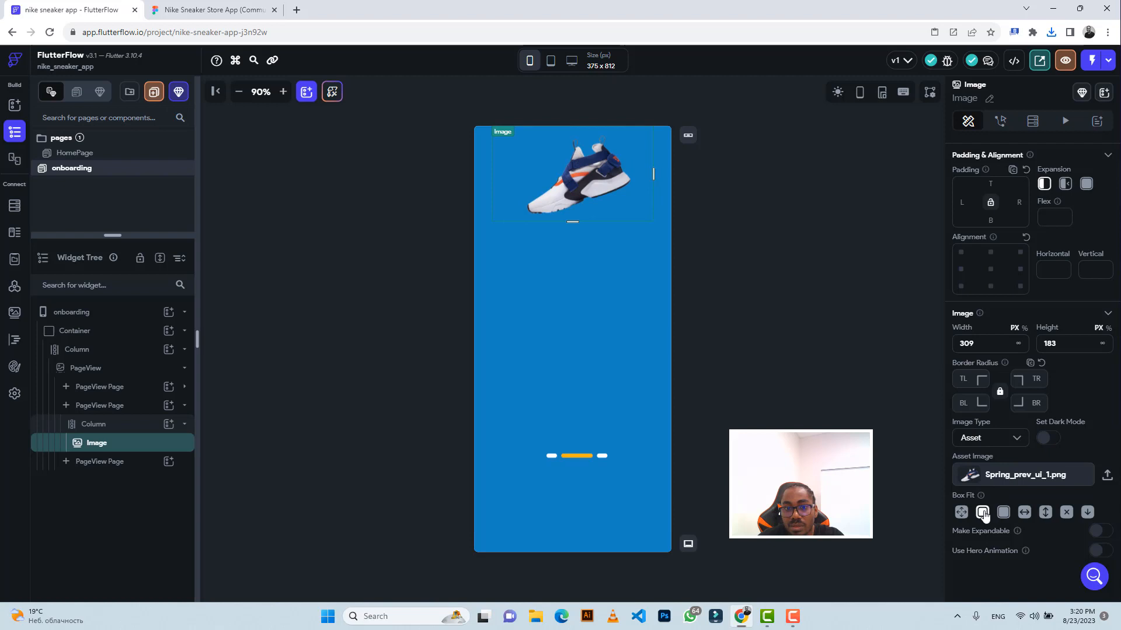
# Step: Wrap the second page's sneaker image in a Stack
pyautogui.rightClick(574, 189)
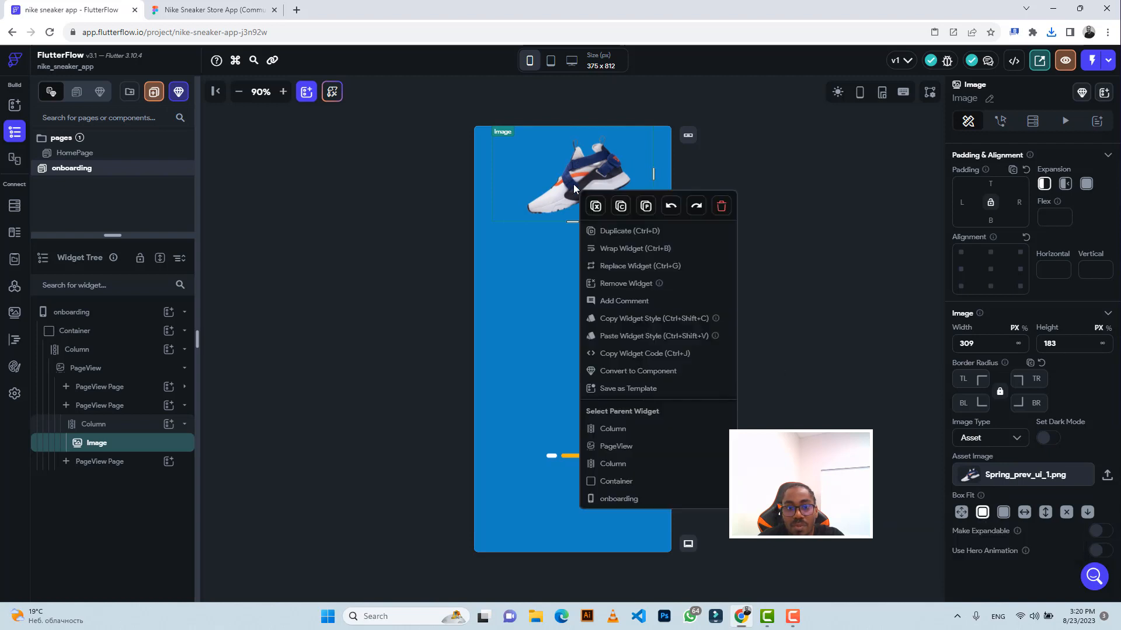
pyautogui.click(624, 250)
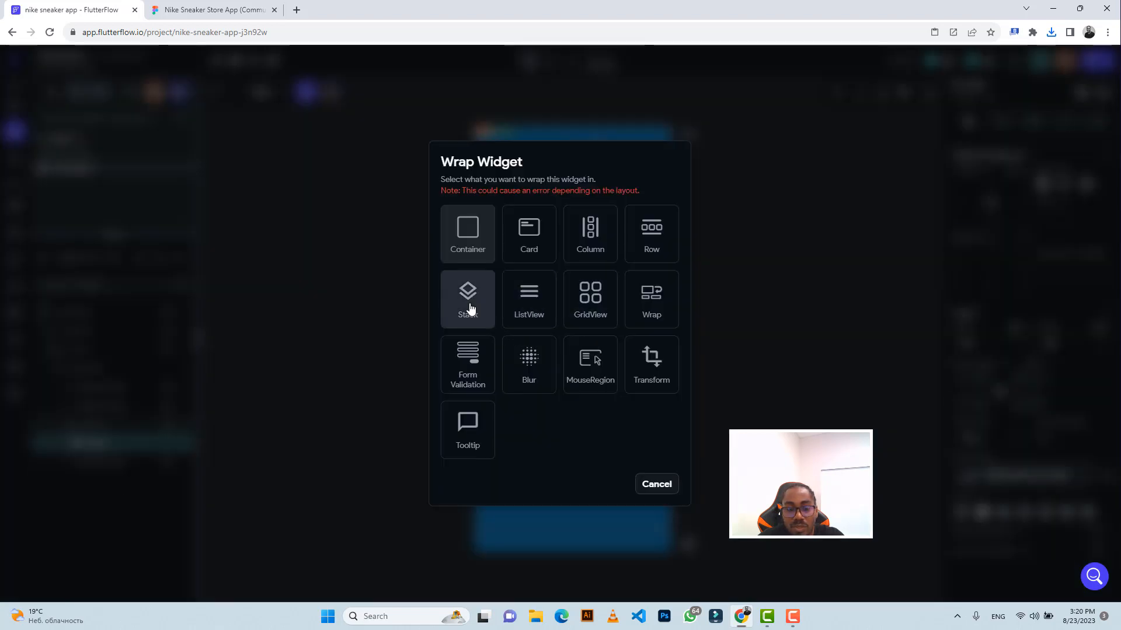
pyautogui.click(467, 299)
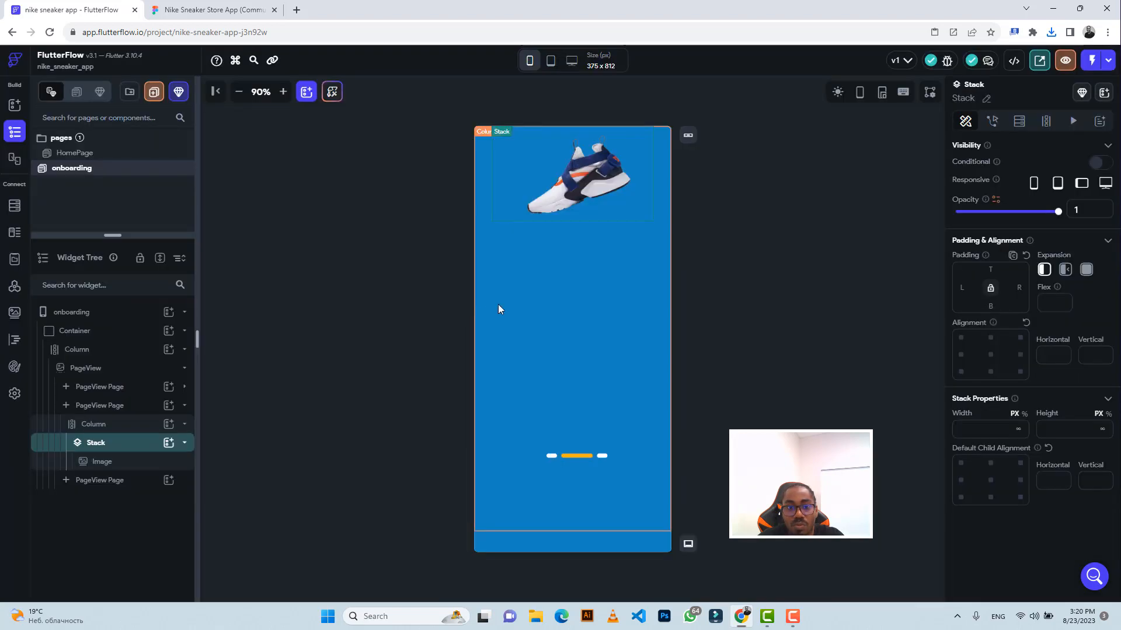
# Step: Check the Highlight_10 doodle in Figma, then add an Image to the Stack sized 90 by 54 px with border radius 0
pyautogui.click(221, 12)
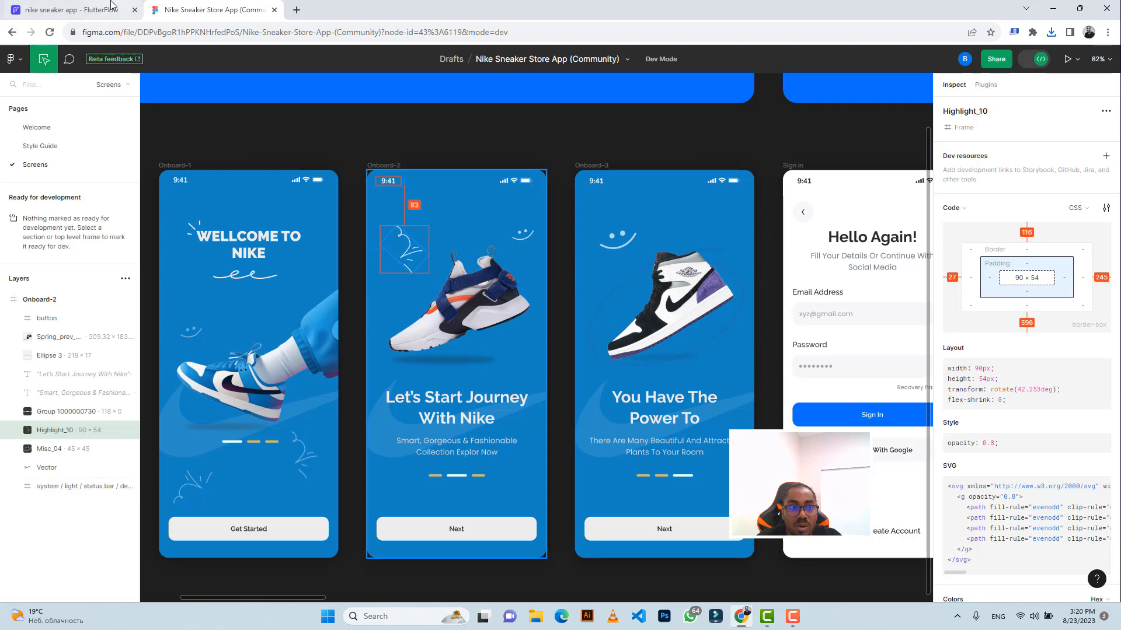
pyautogui.click(70, 10)
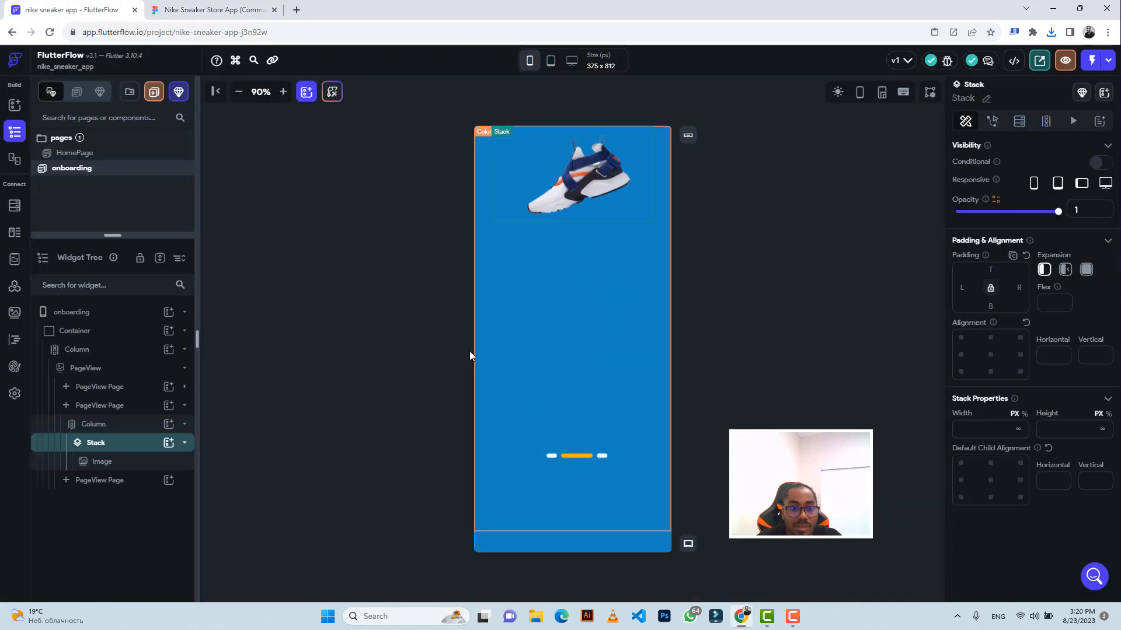
pyautogui.click(168, 444)
pyautogui.click(285, 467)
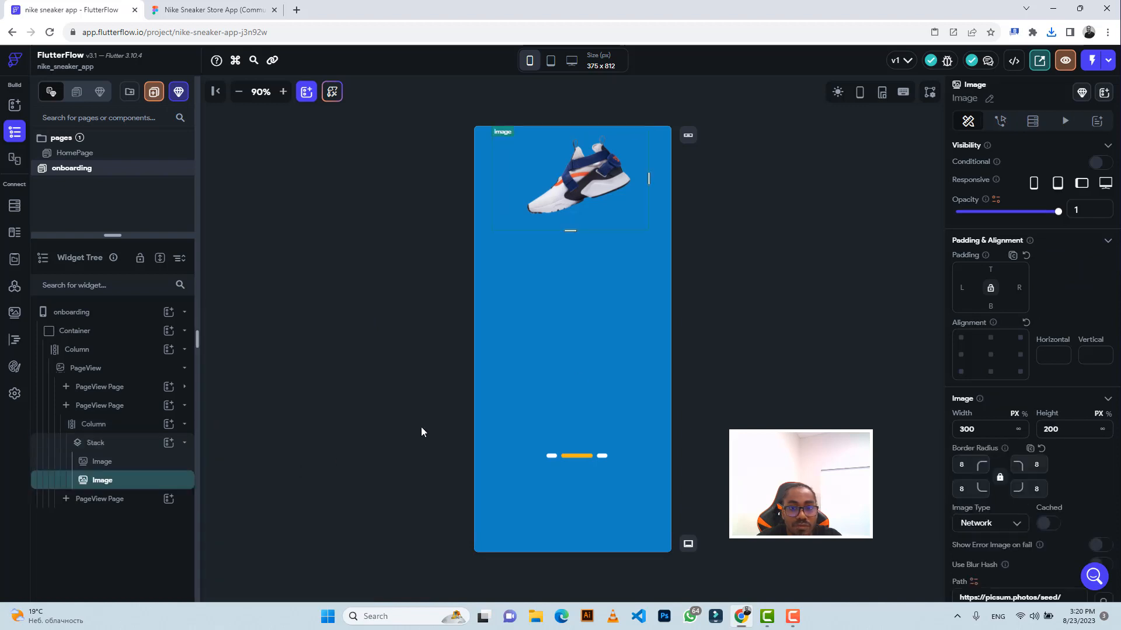
pyautogui.click(949, 428)
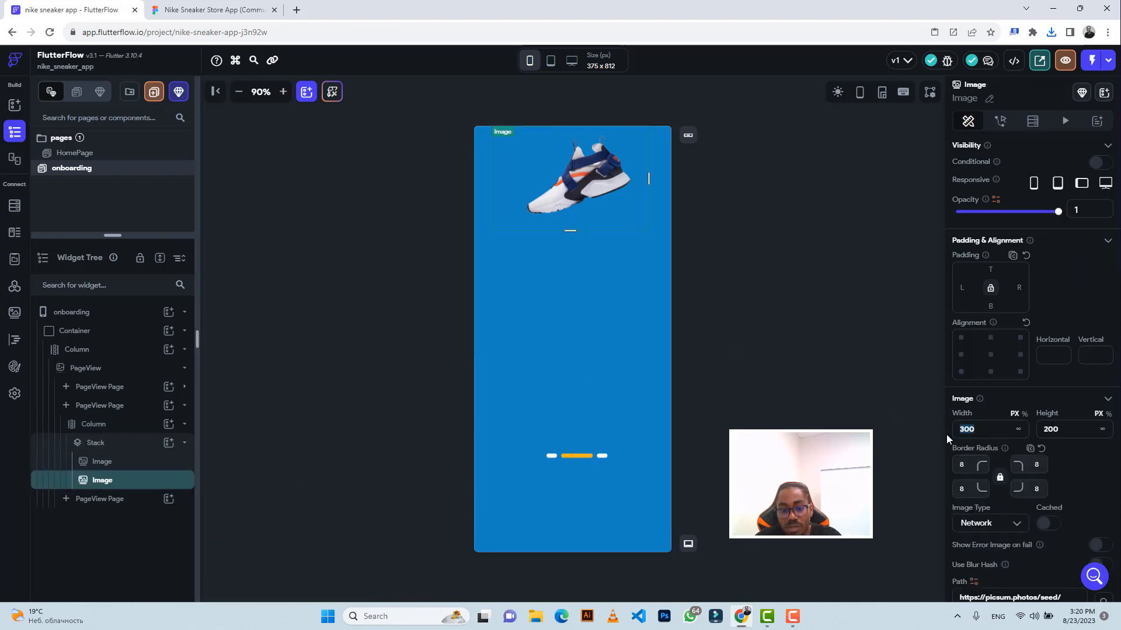
pyautogui.write('90')
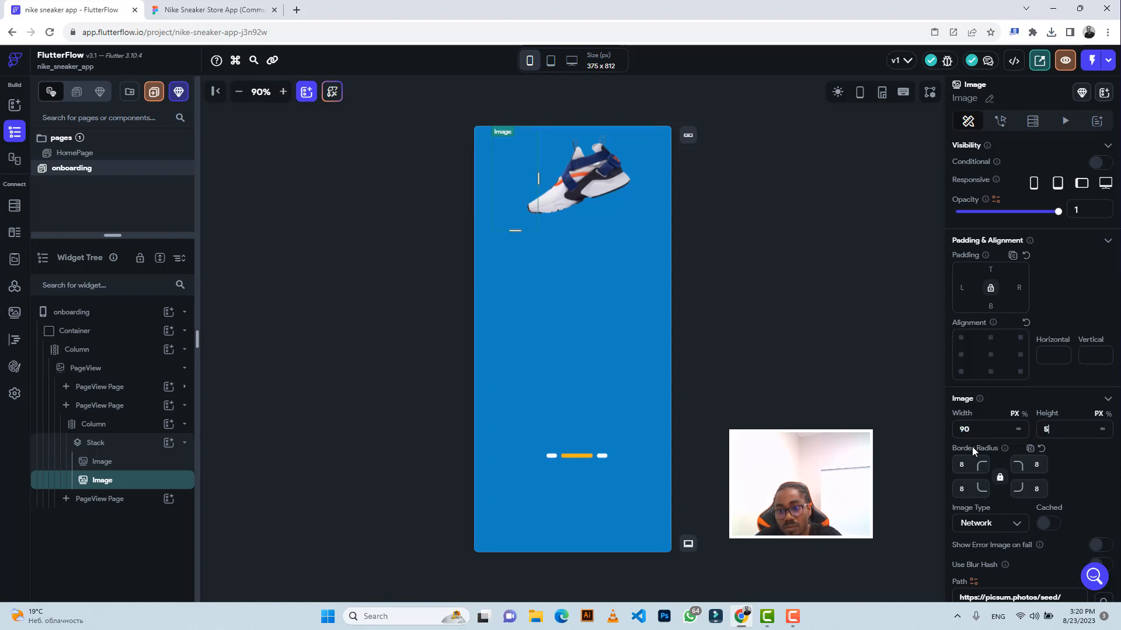
pyautogui.write('54')
pyautogui.click(950, 468)
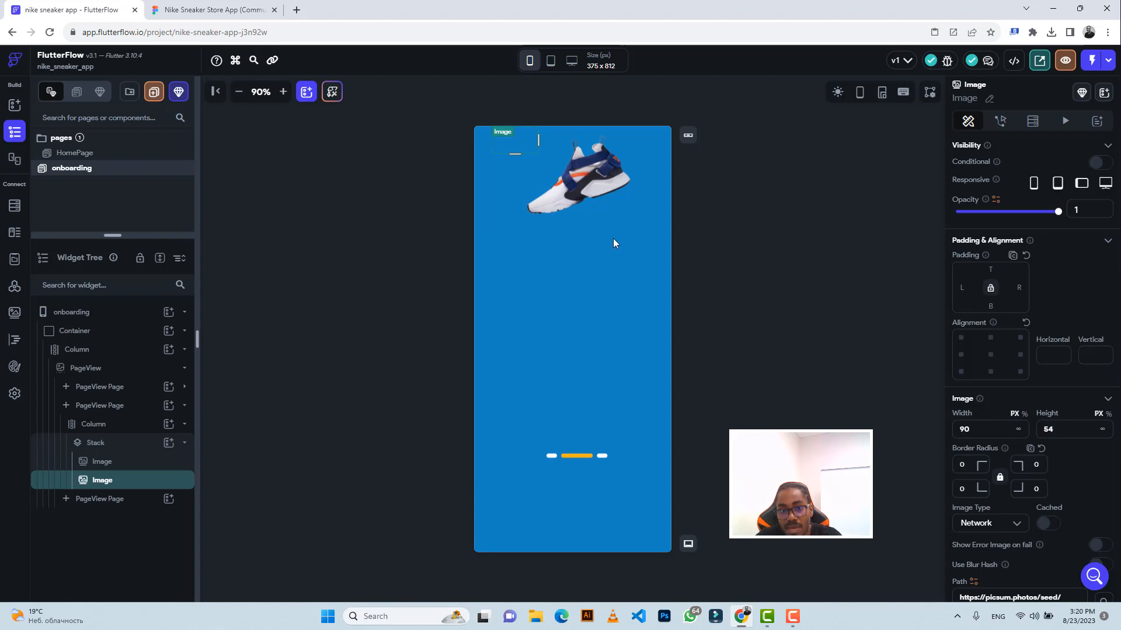
# Step: Set the new image's type to Asset, upload Highlight_10 (2).png from Downloads, and set its box fit to Contain
pyautogui.click(1001, 526)
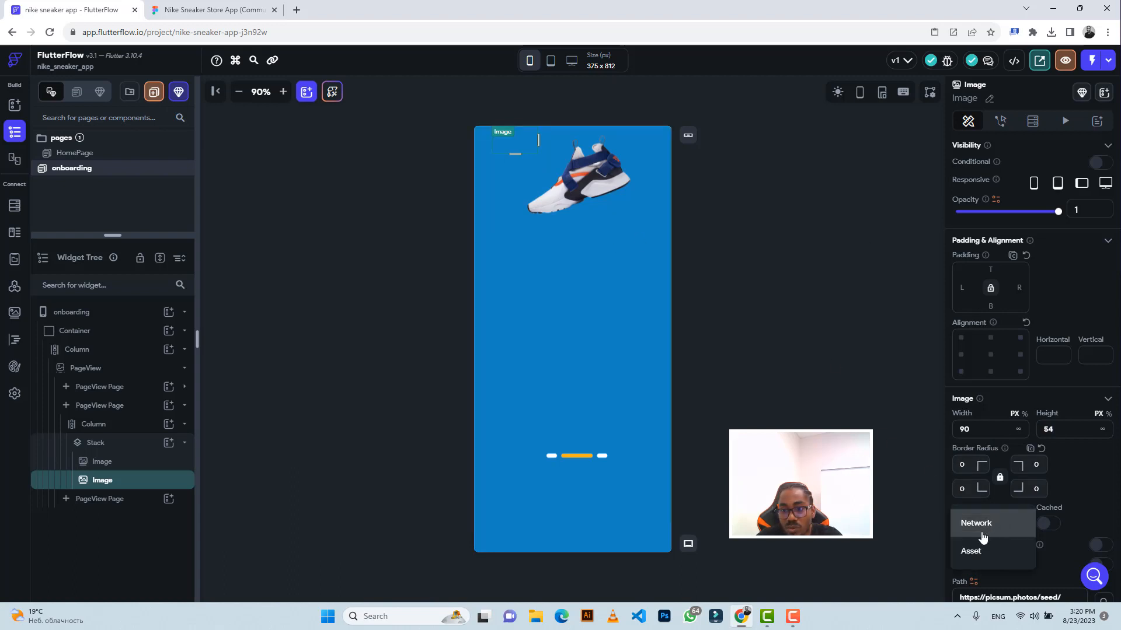
pyautogui.click(989, 550)
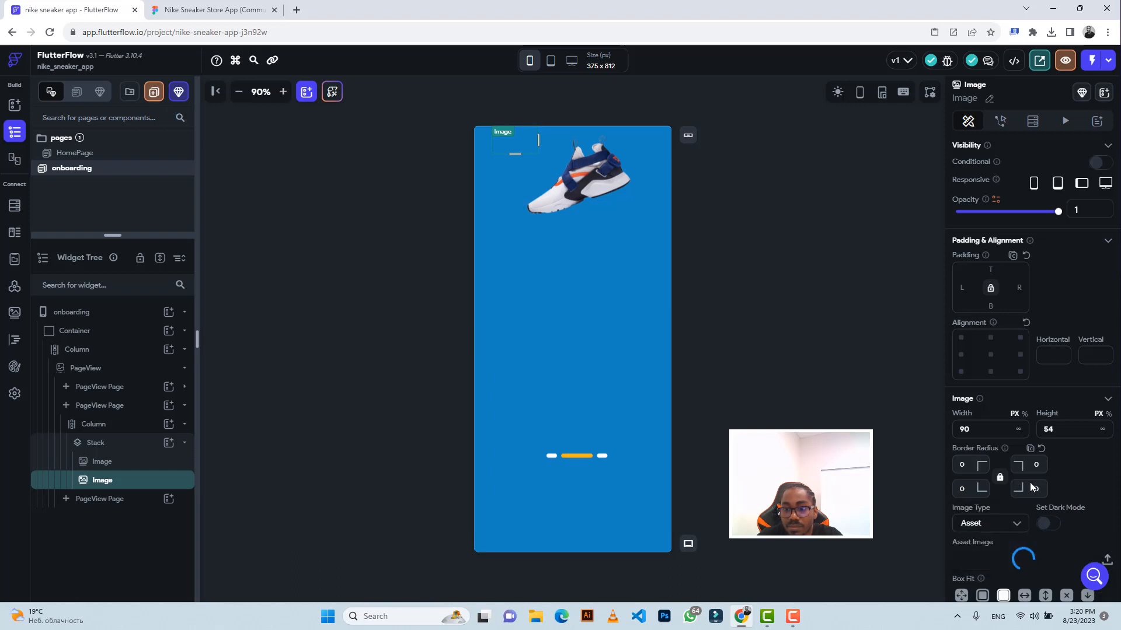
pyautogui.click(1106, 561)
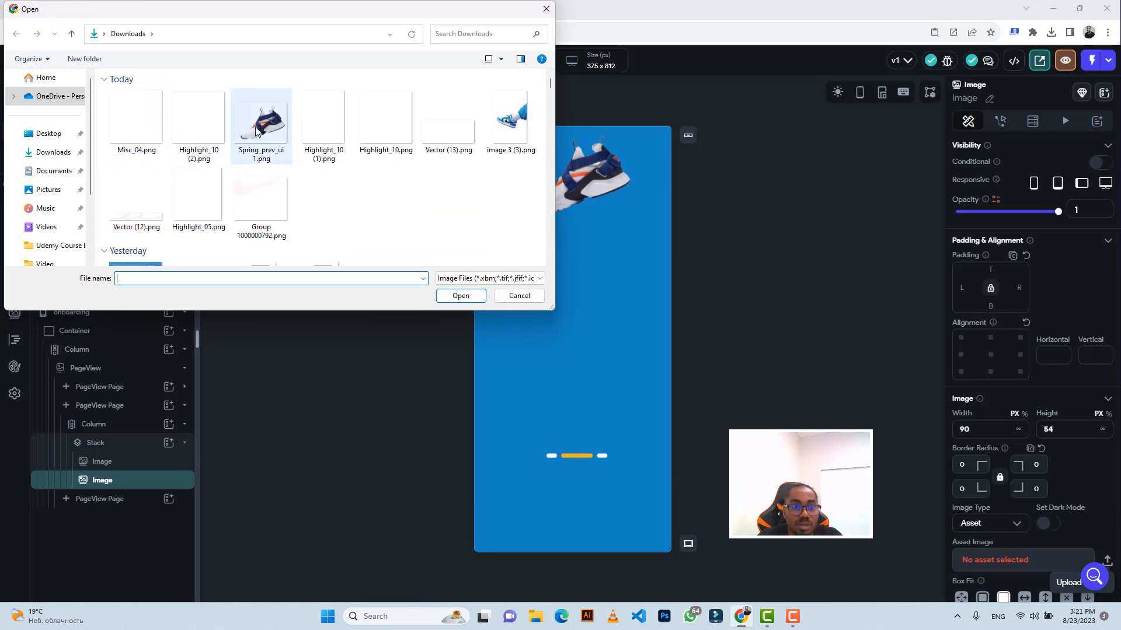
pyautogui.click(188, 120)
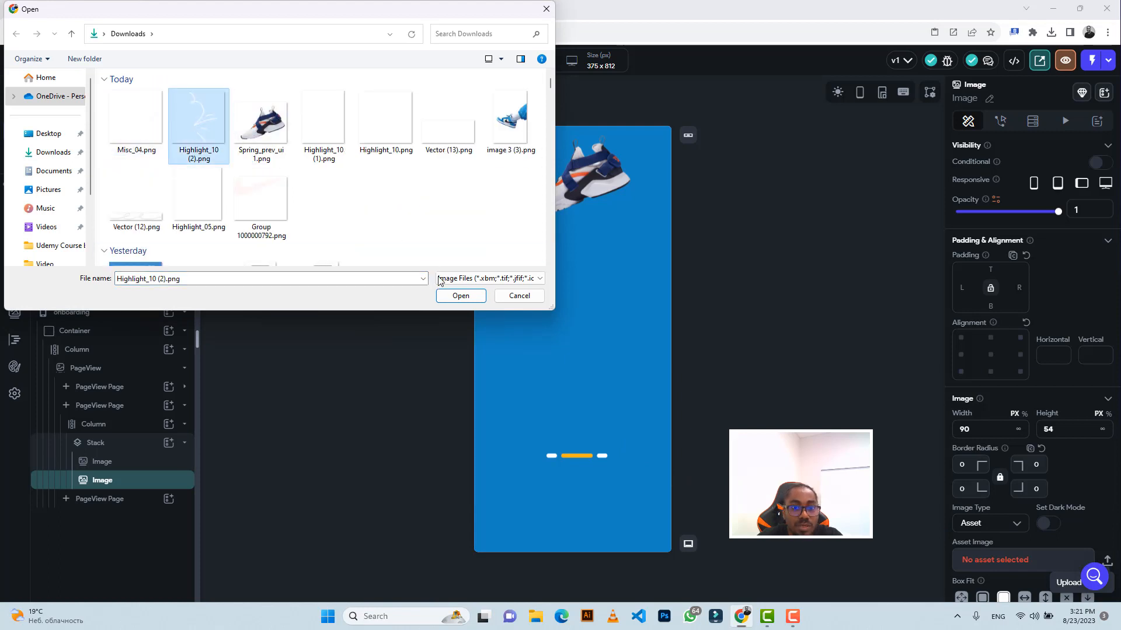
pyautogui.click(444, 294)
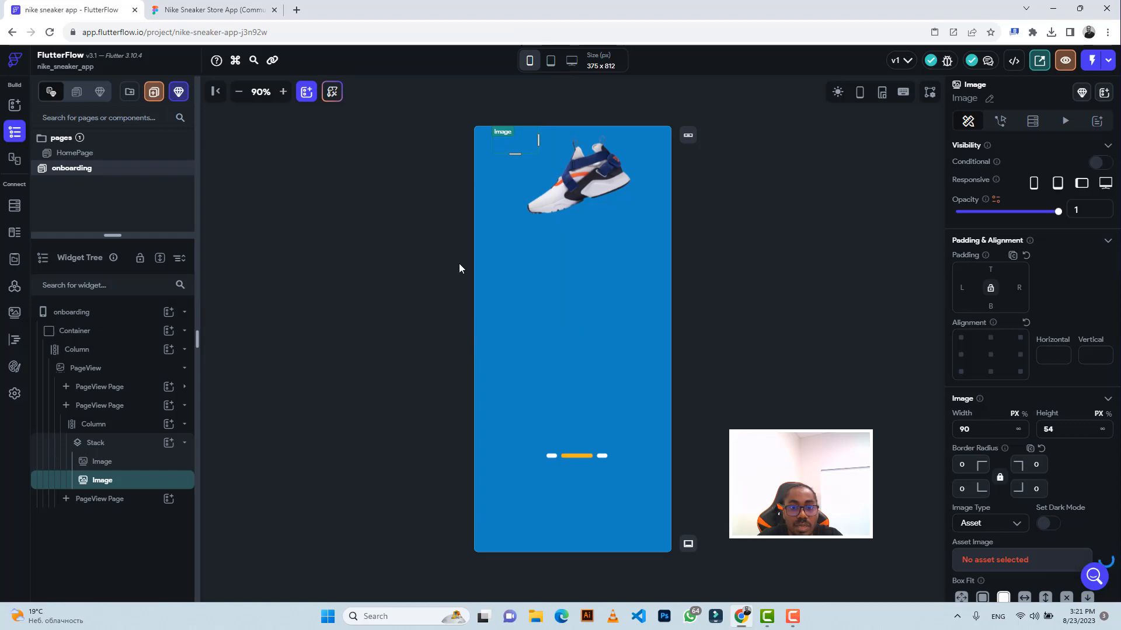
pyautogui.scroll(-3, 1004, 489)
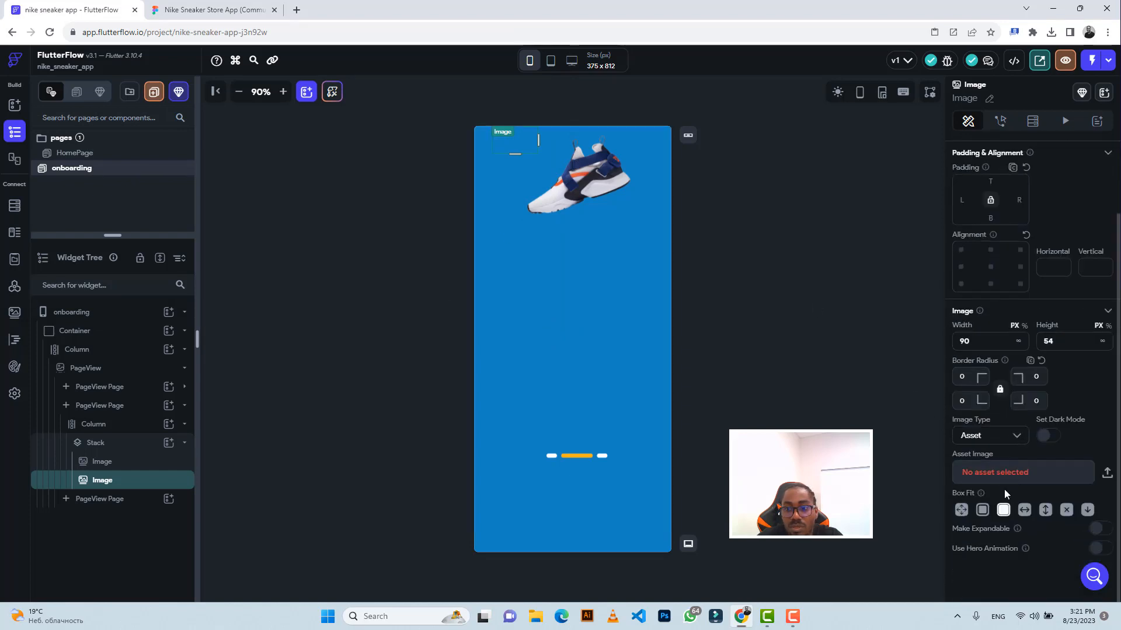
pyautogui.click(983, 511)
# Step: Check the doodle's spacing in Figma's Onboard-2 and set the Stack's top padding to 73 in FlutterFlow
pyautogui.click(195, 10)
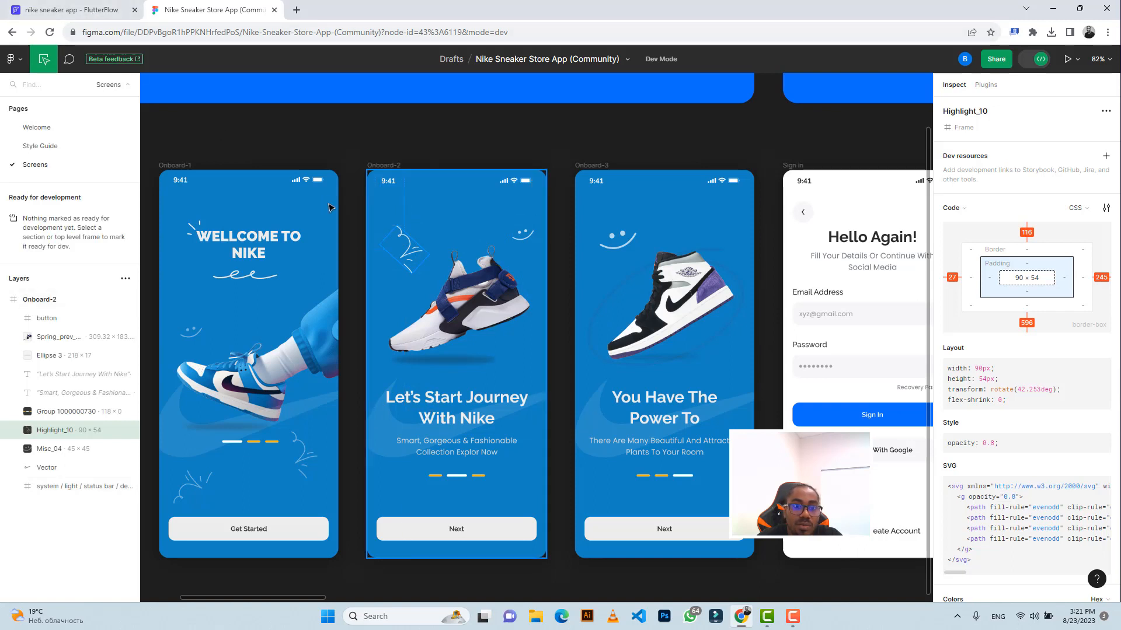
pyautogui.click(76, 10)
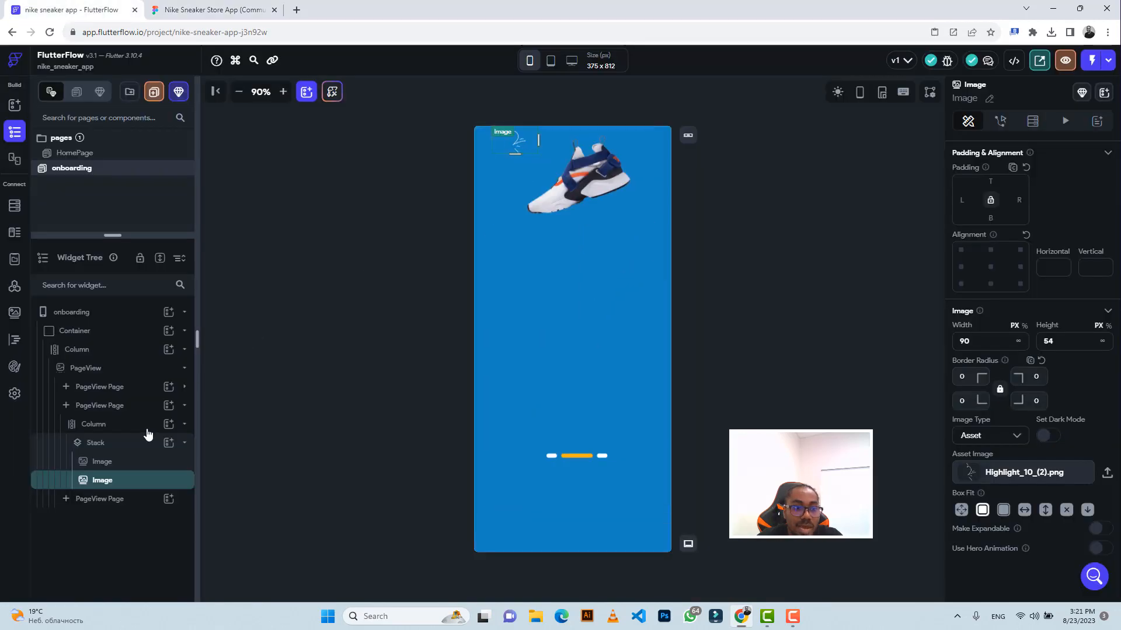
pyautogui.click(113, 445)
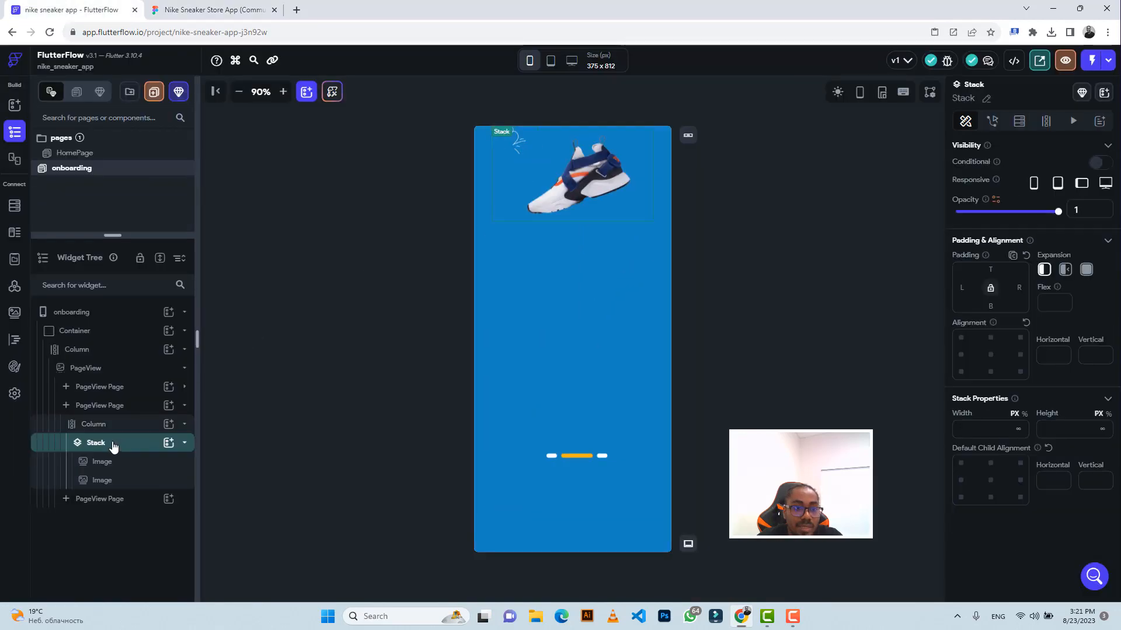
pyautogui.hotkey('ctrl', 'Tab')
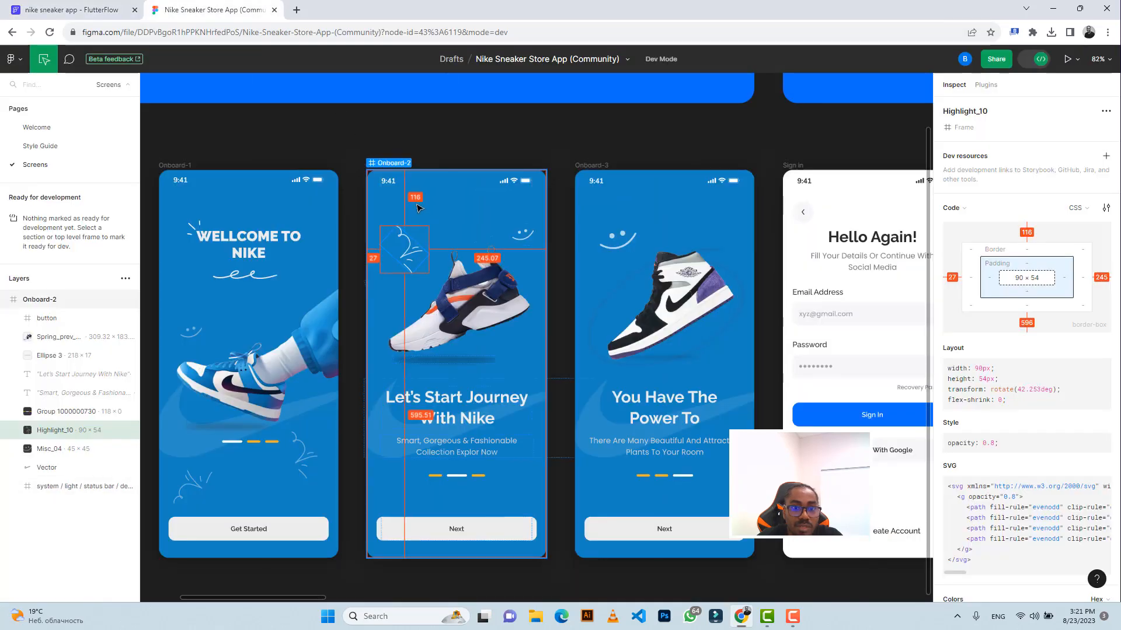
pyautogui.hotkey('ctrl', 'Tab')
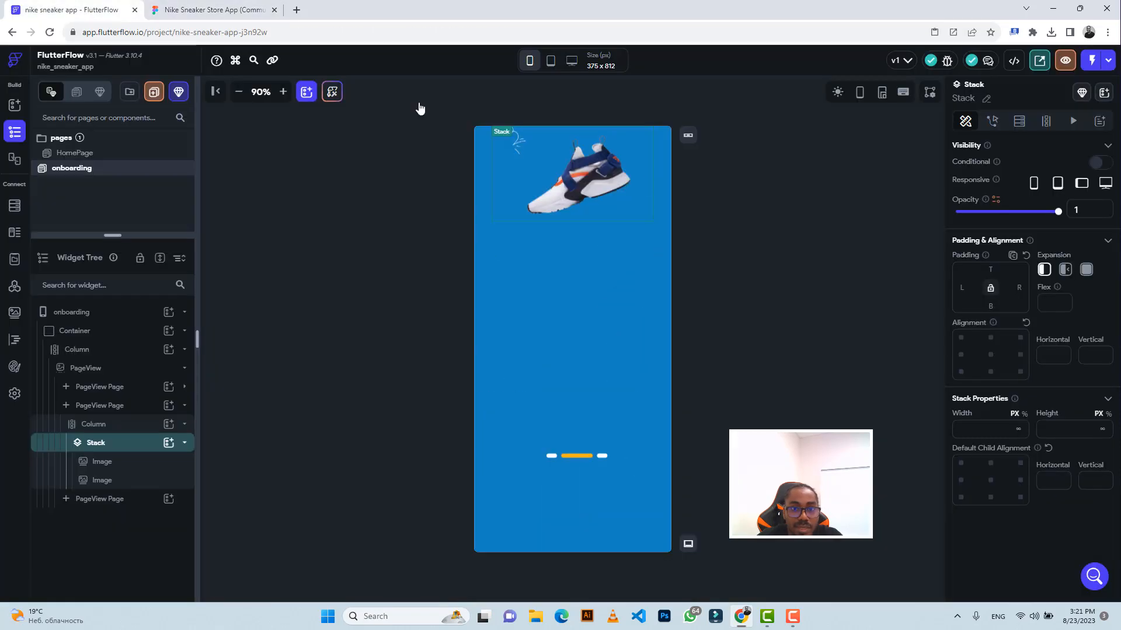
pyautogui.click(990, 269)
pyautogui.write('73')
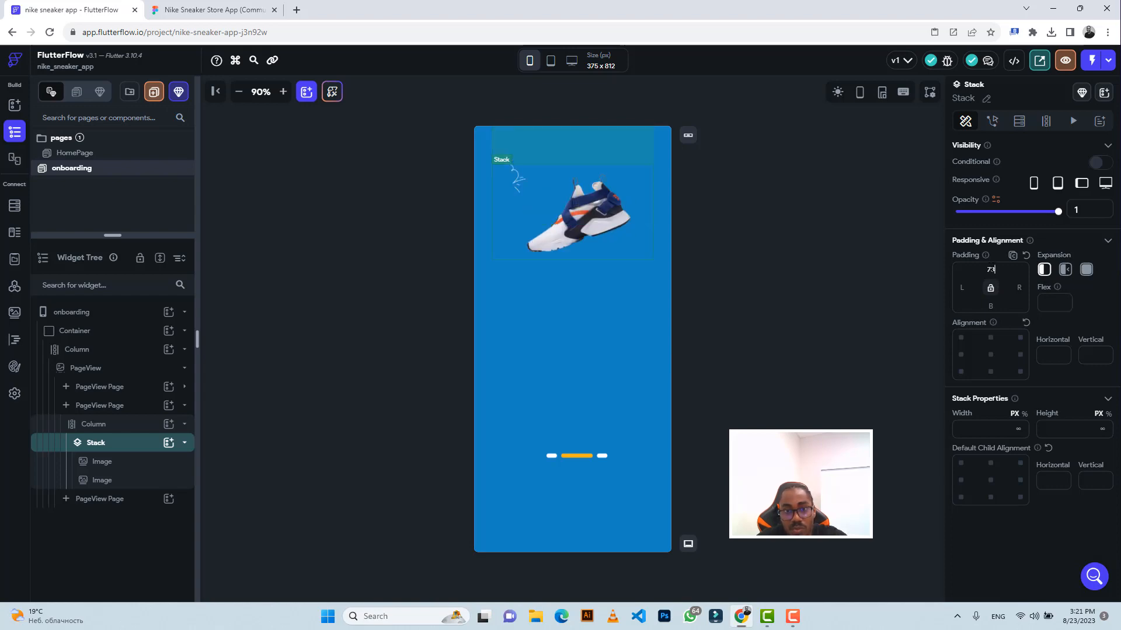
# Step: Inspect the Misc_04 smiley's size and spacing in Figma, then add another Image to the Stack in FlutterFlow
pyautogui.hotkey('ctrl', 'Tab')
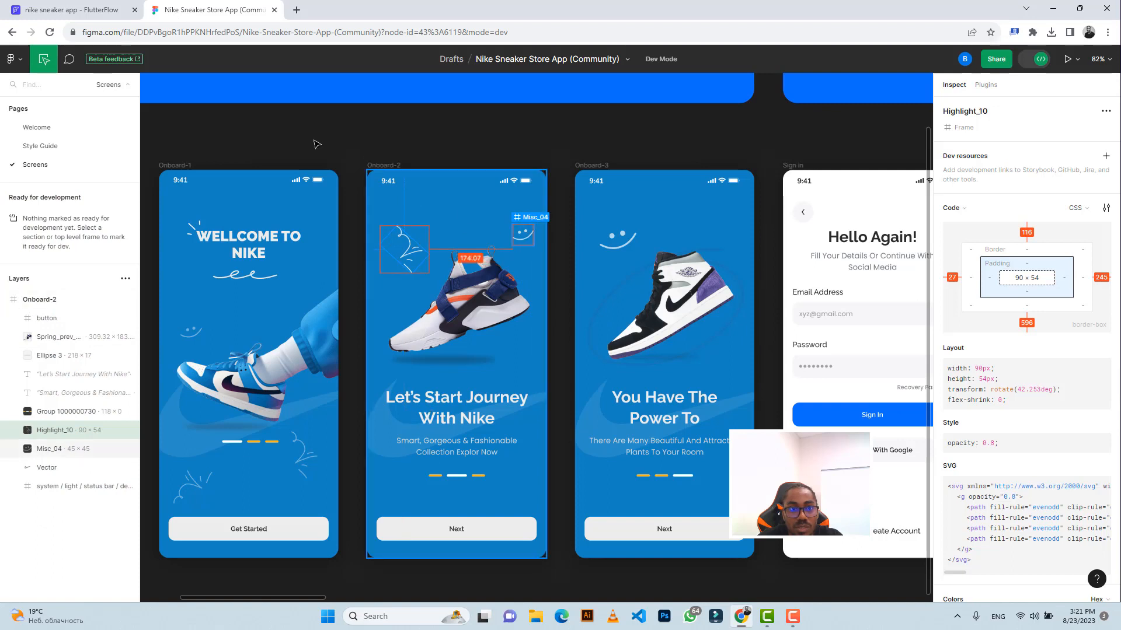
pyautogui.click(525, 234)
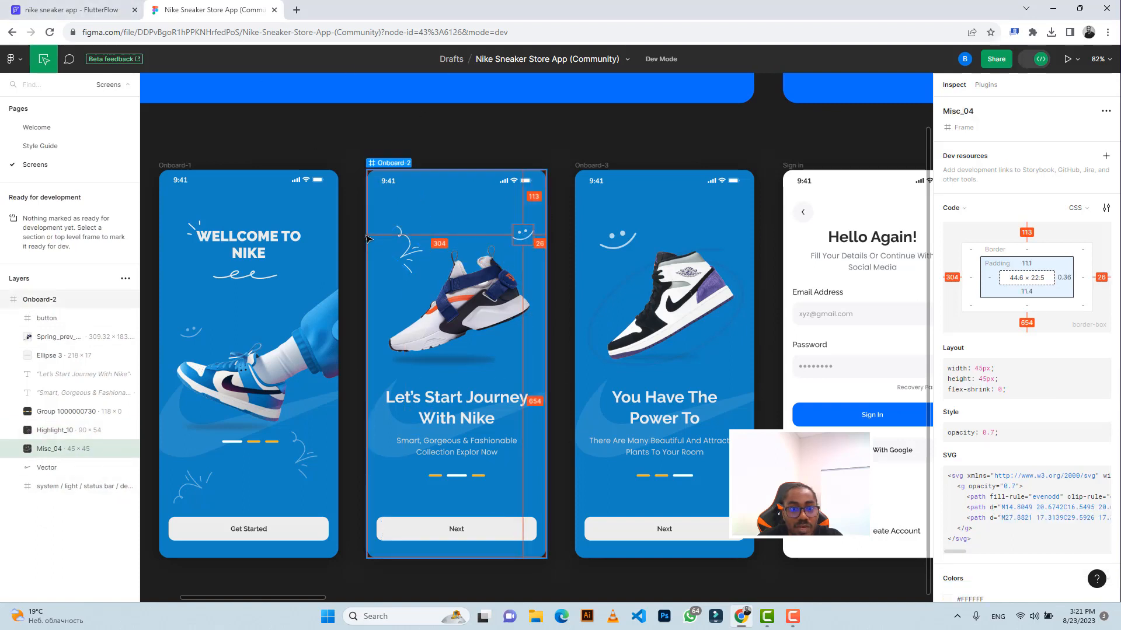
pyautogui.click(94, 8)
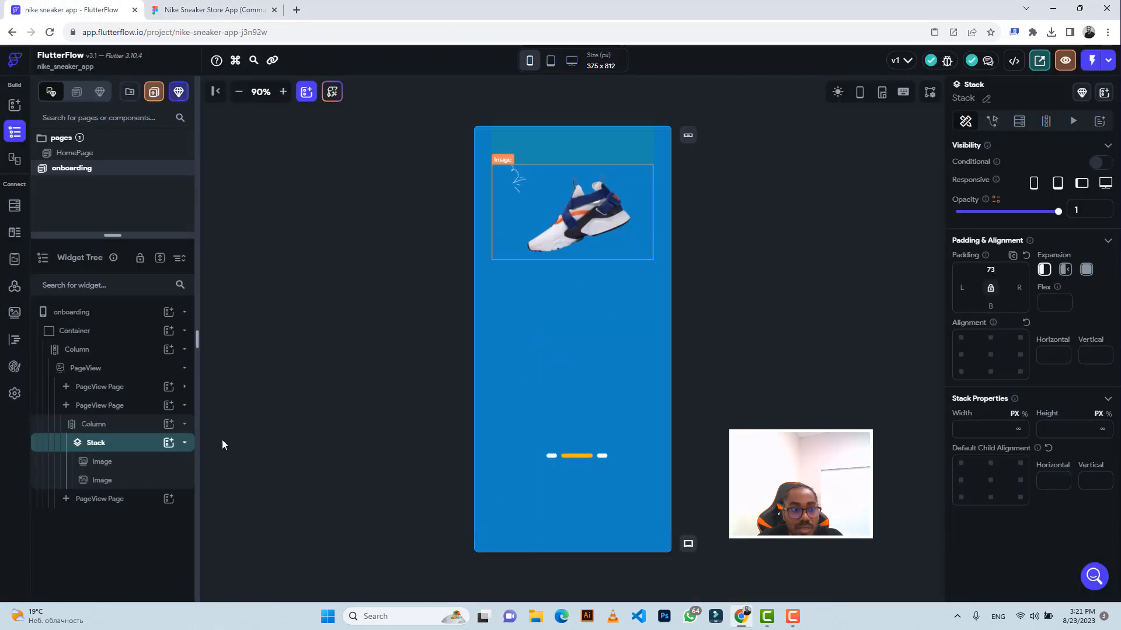
pyautogui.click(169, 444)
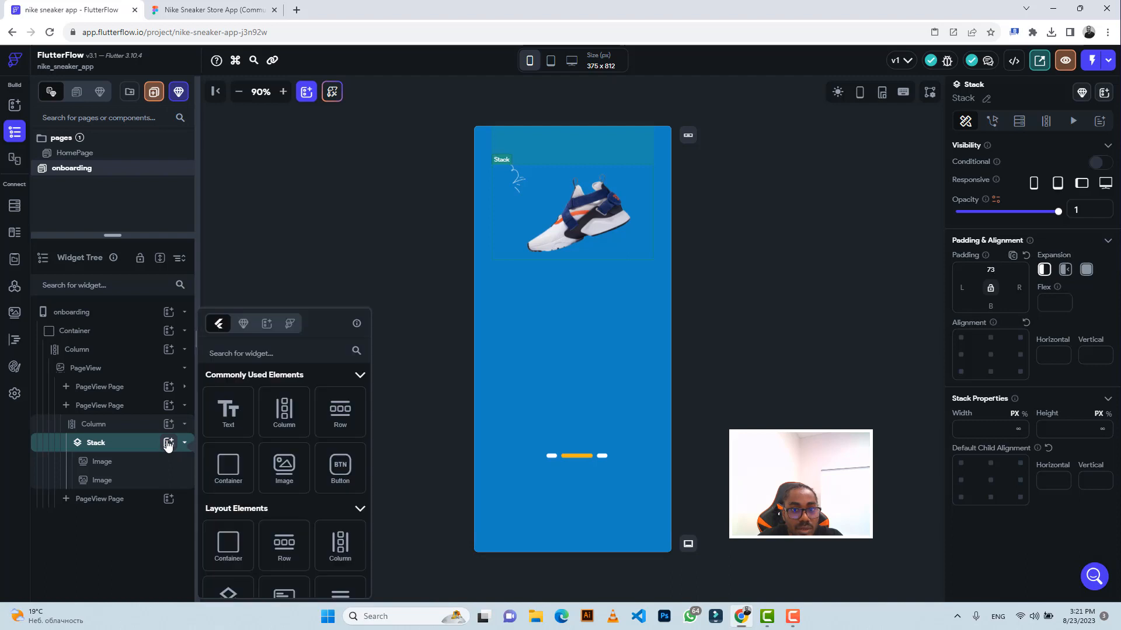
pyautogui.click(281, 467)
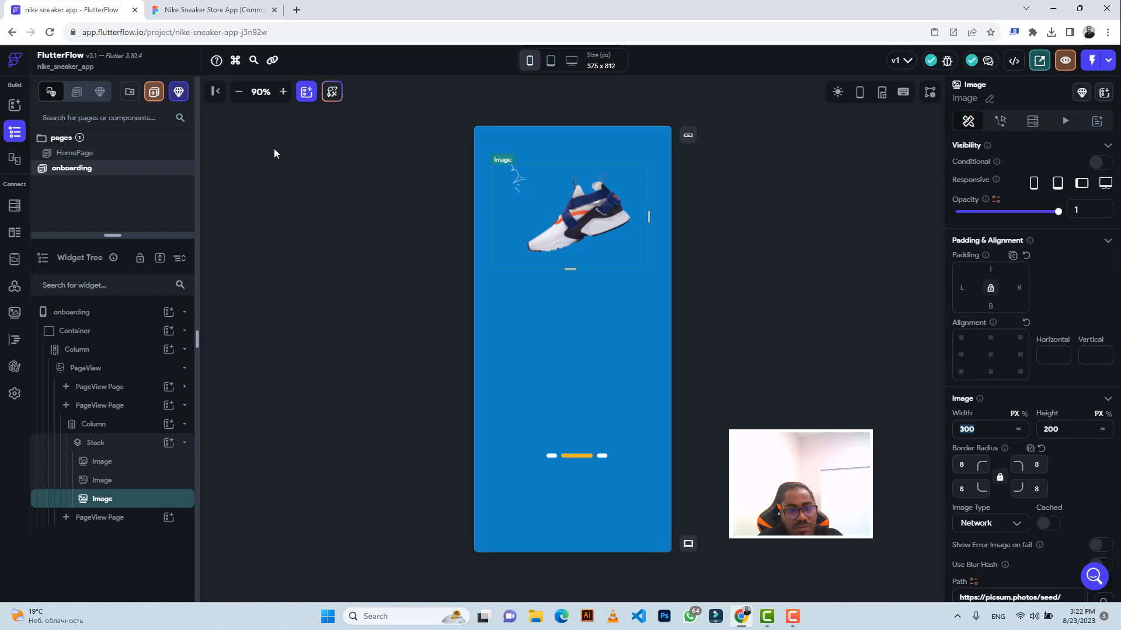
# Step: Recheck the Misc_04 size in Figma, then set the new image to 45 by 45 px and clear its border radius
pyautogui.click(213, 10)
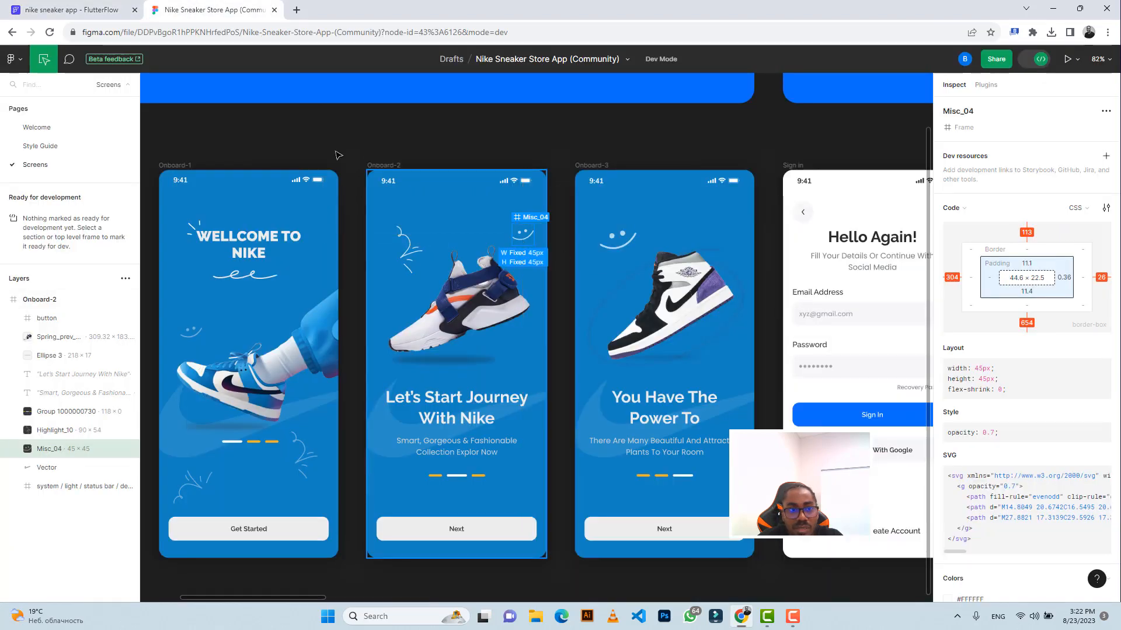
pyautogui.click(70, 10)
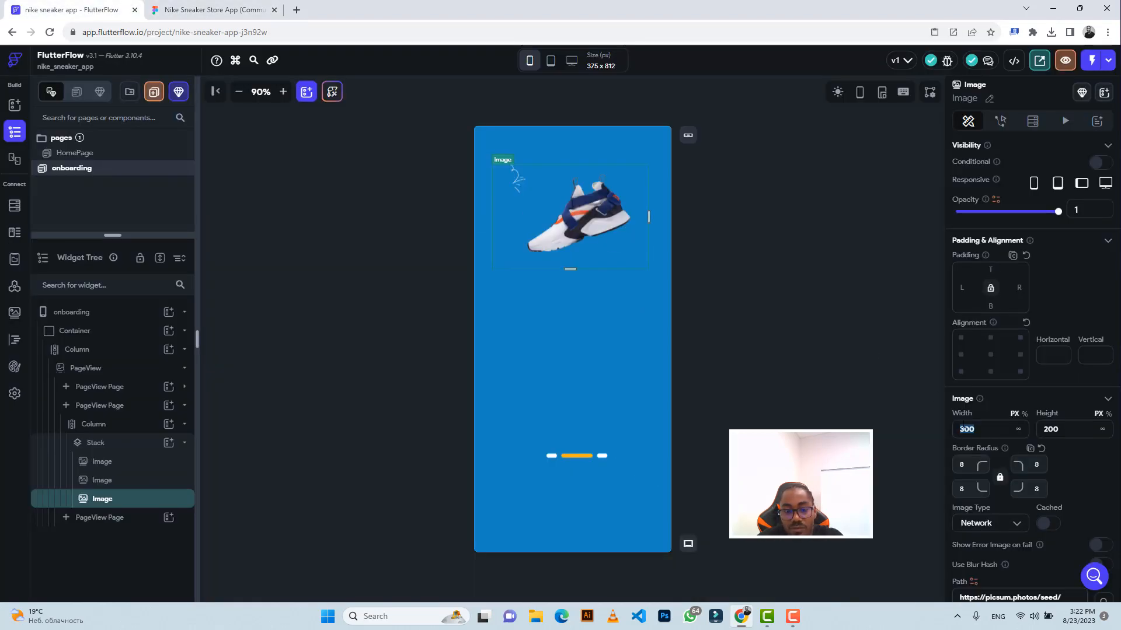
pyautogui.write('45')
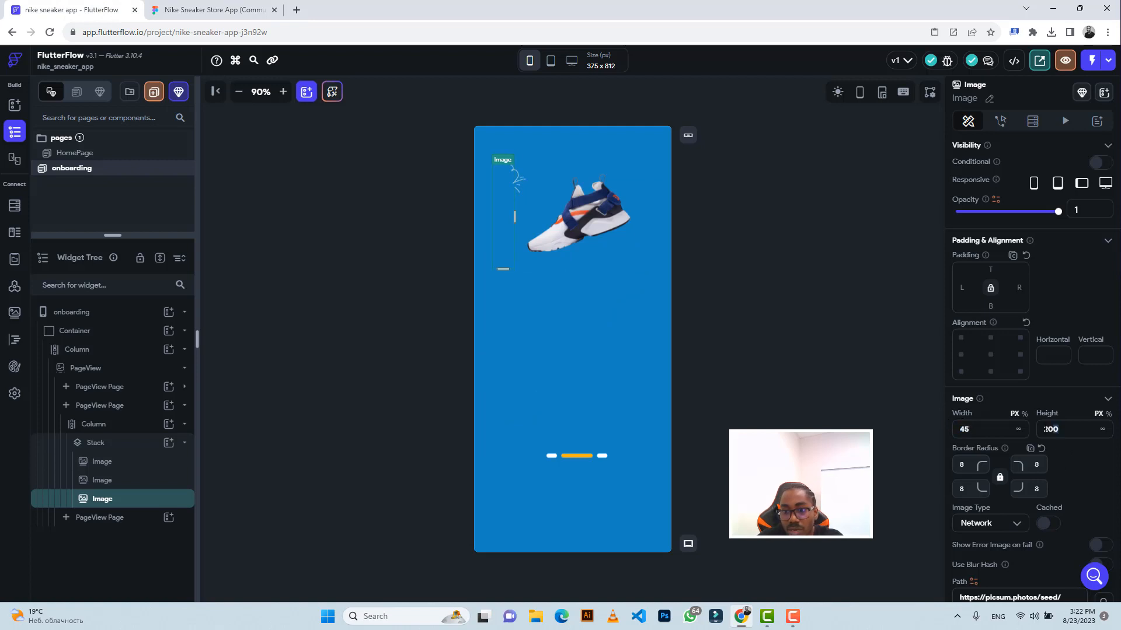
pyautogui.write('45')
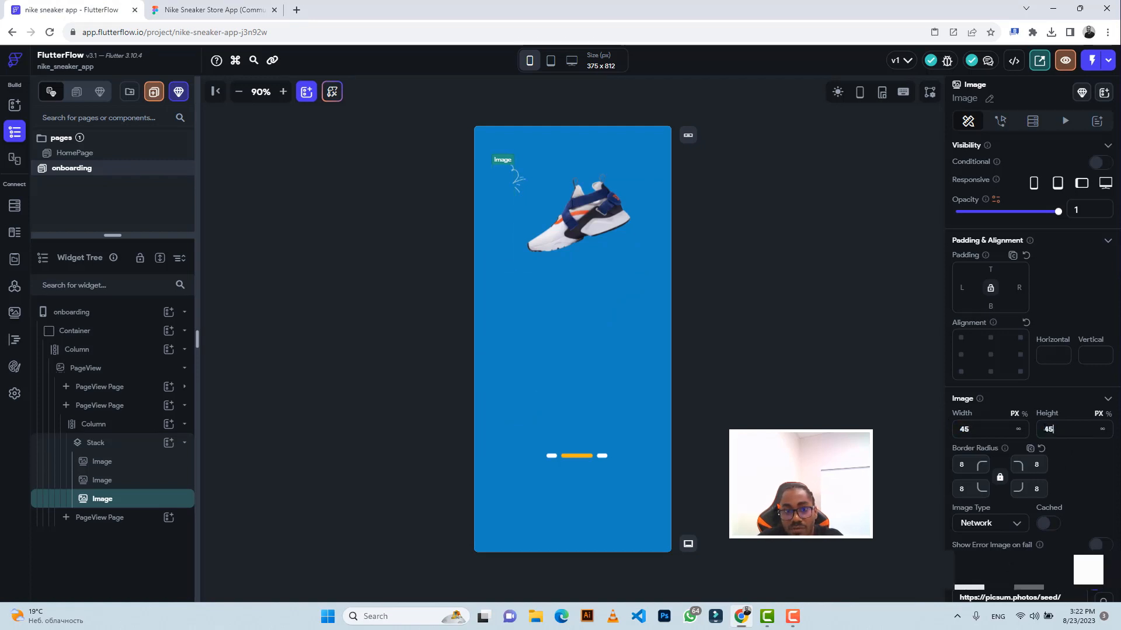
pyautogui.moveTo(971, 464); pyautogui.dragTo(954, 465)
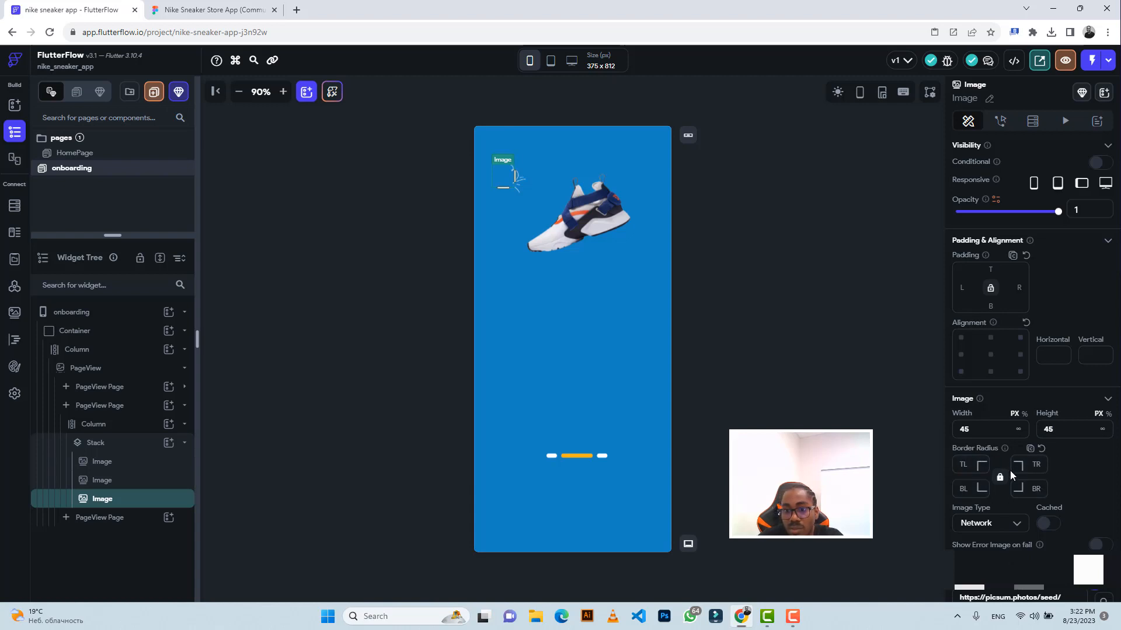
pyautogui.press('BackSpace')
# Step: Set the third Stack image's type to Asset and upload Misc_04.png from Downloads as its source
pyautogui.click(991, 527)
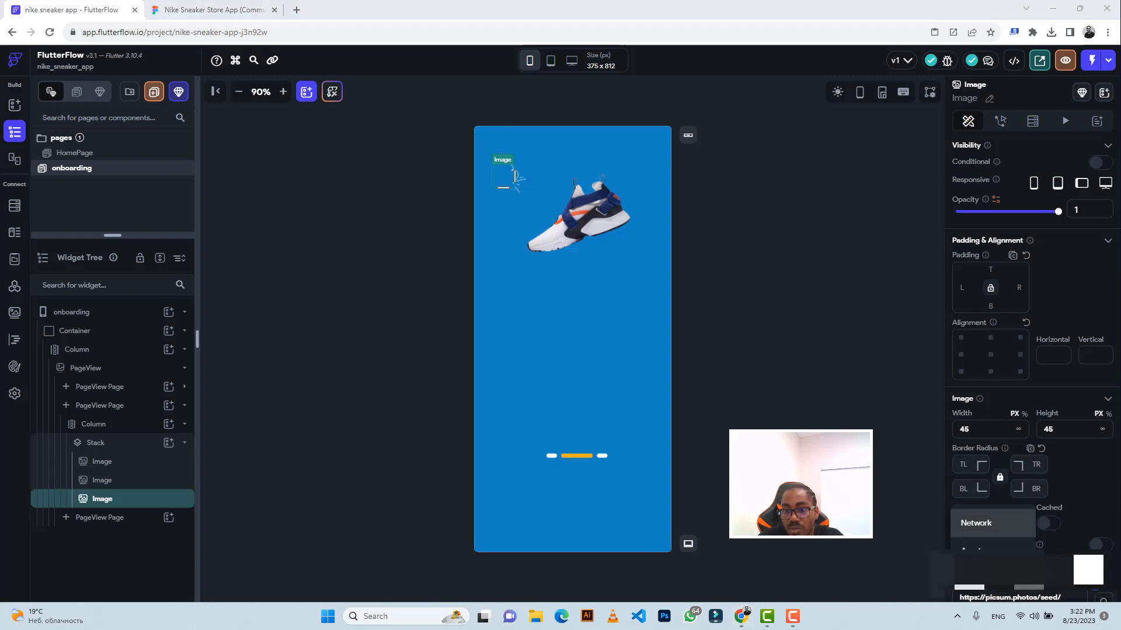
pyautogui.click(983, 548)
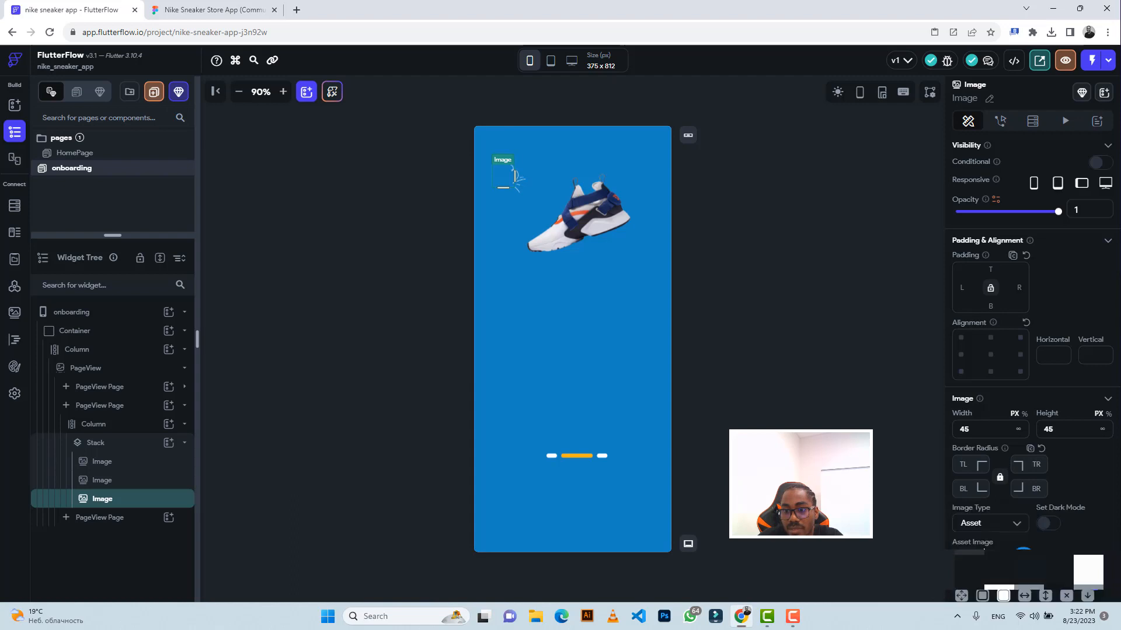
pyautogui.scroll(-2, 1080, 514)
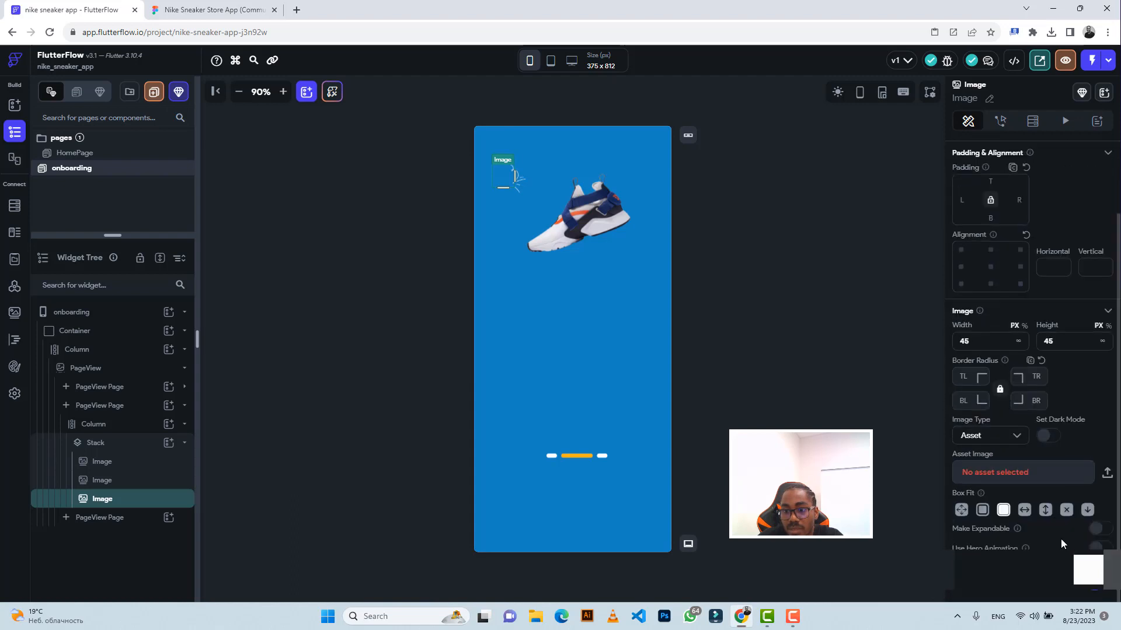
pyautogui.click(1106, 474)
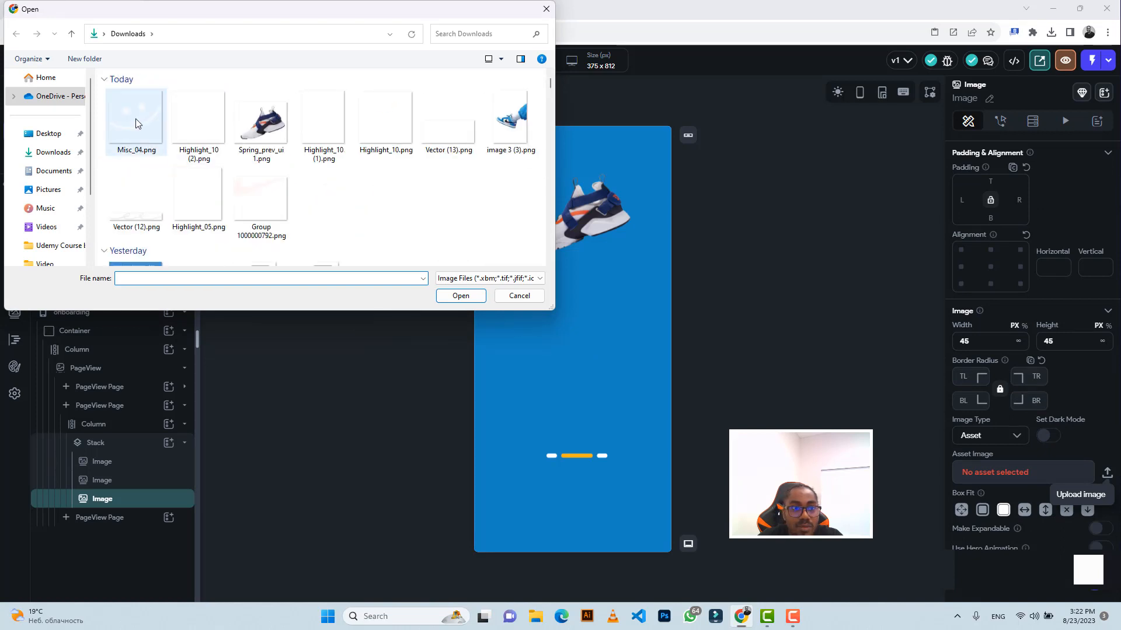
pyautogui.click(140, 120)
pyautogui.click(449, 295)
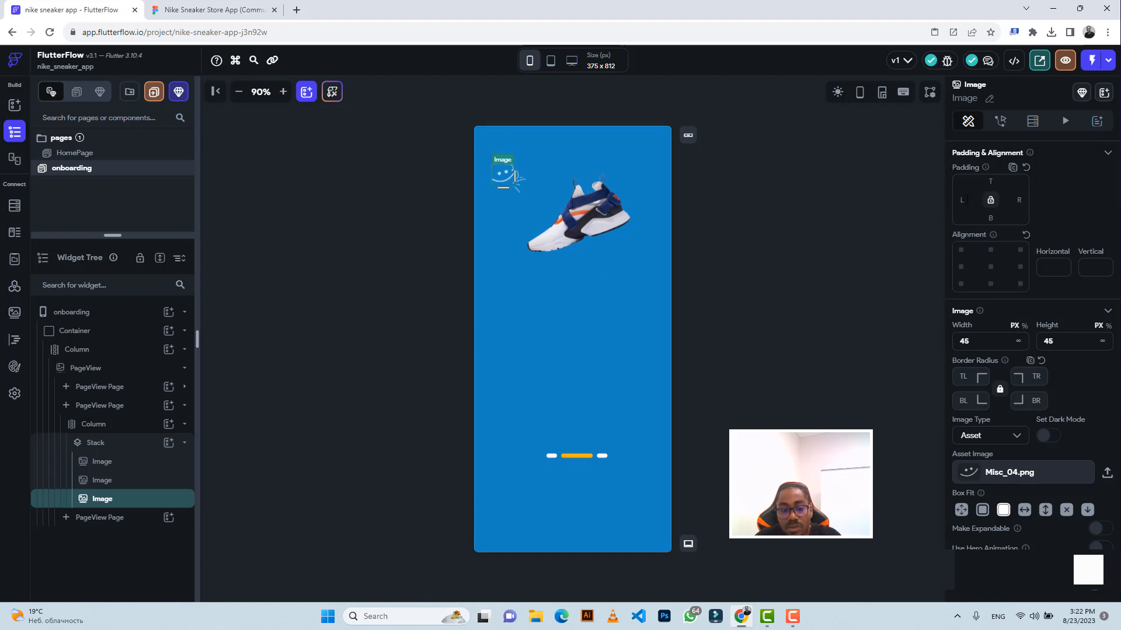
# Step: Set the smiley image's left padding to 304 and check it against the Misc_04 spacing in Figma's Onboard-2
pyautogui.write('304')
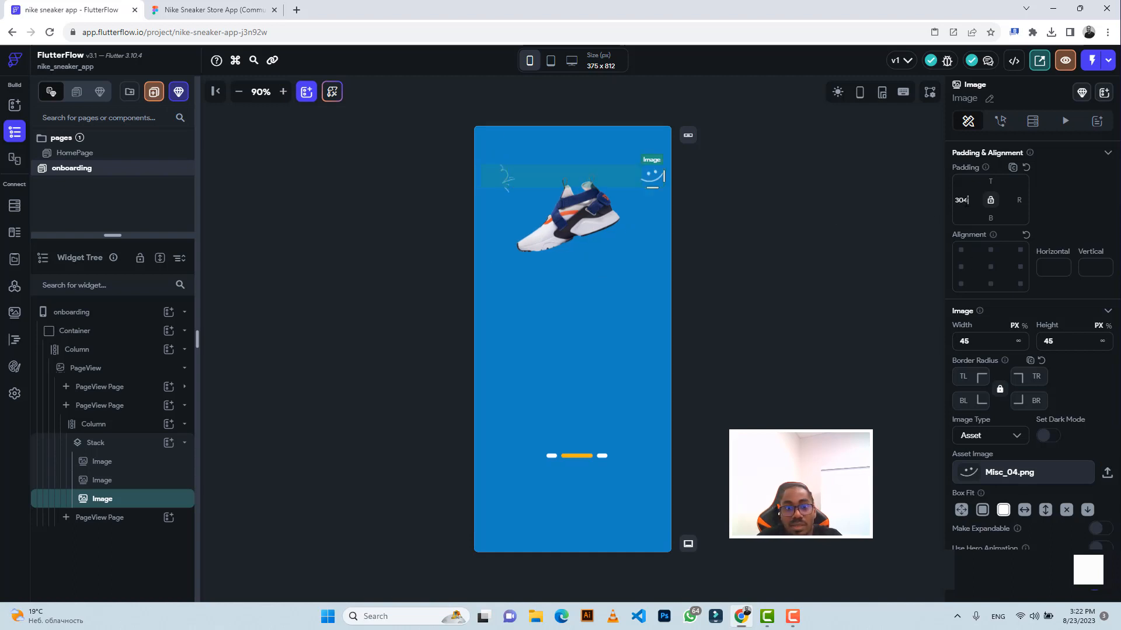
pyautogui.click(213, 10)
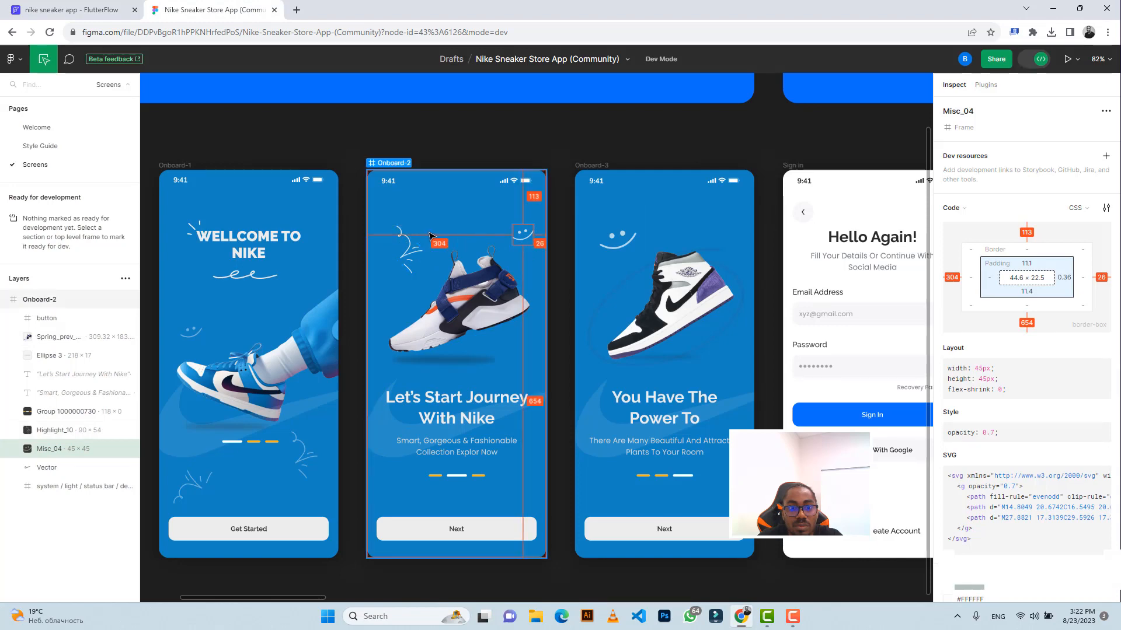
pyautogui.click(89, 10)
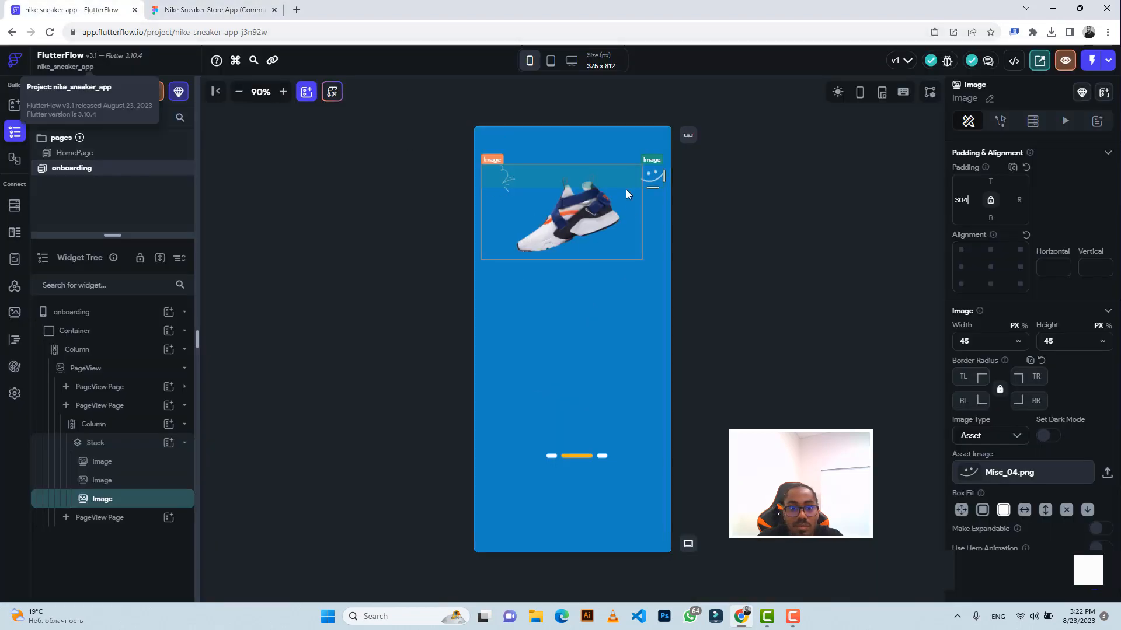
# Step: Copy the content of the "Let's Start Journey With Nike" heading from Onboard-2 in Figma
pyautogui.click(210, 10)
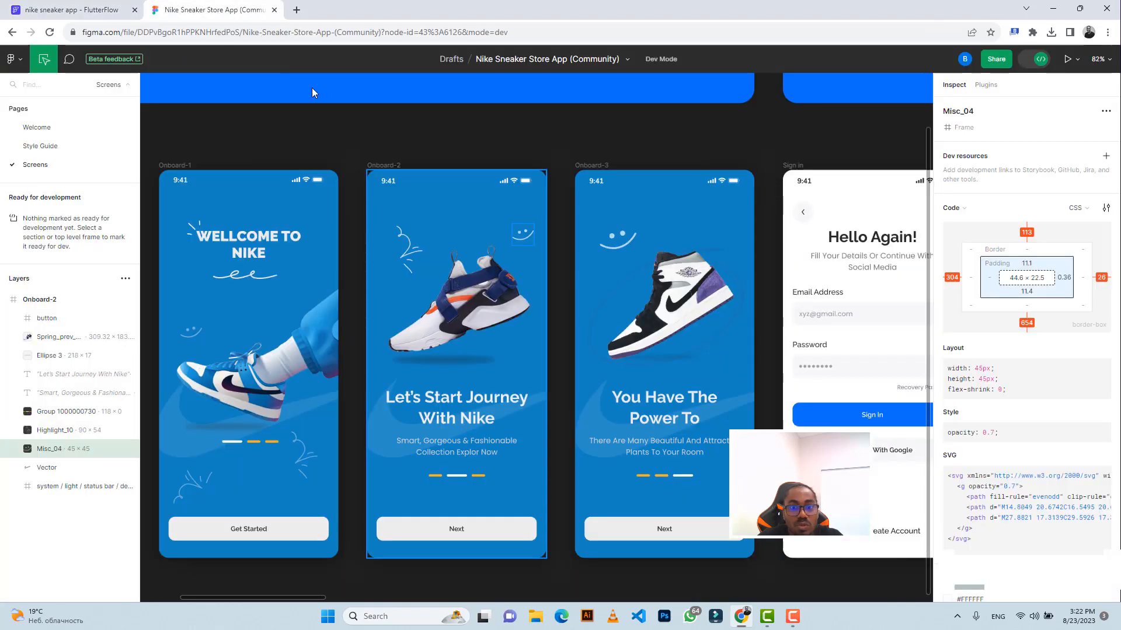
pyautogui.click(435, 403)
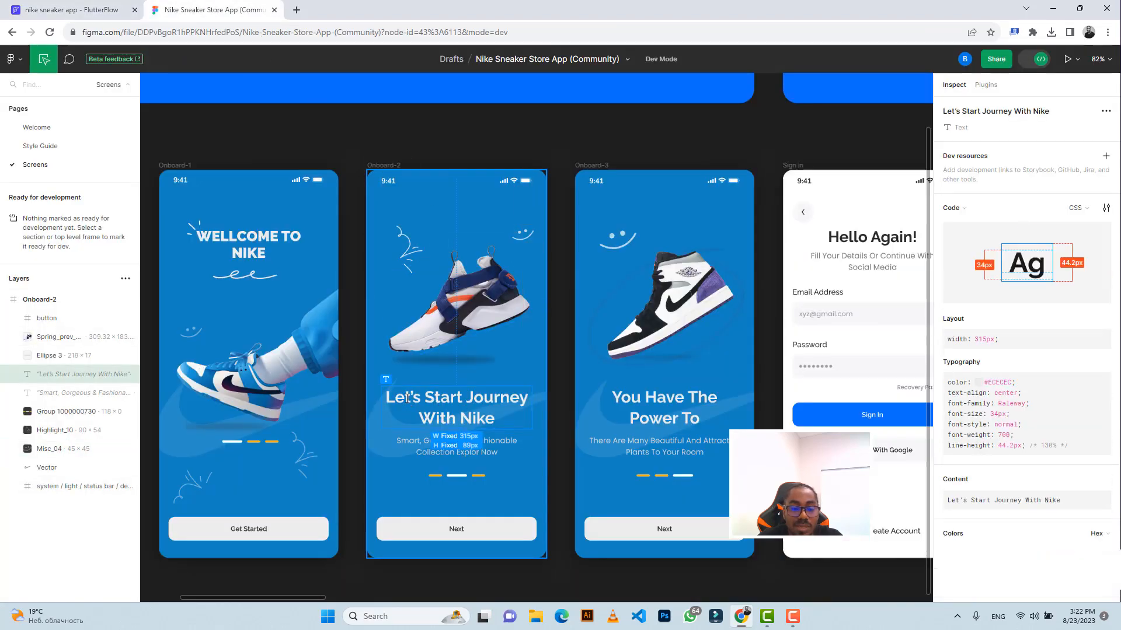
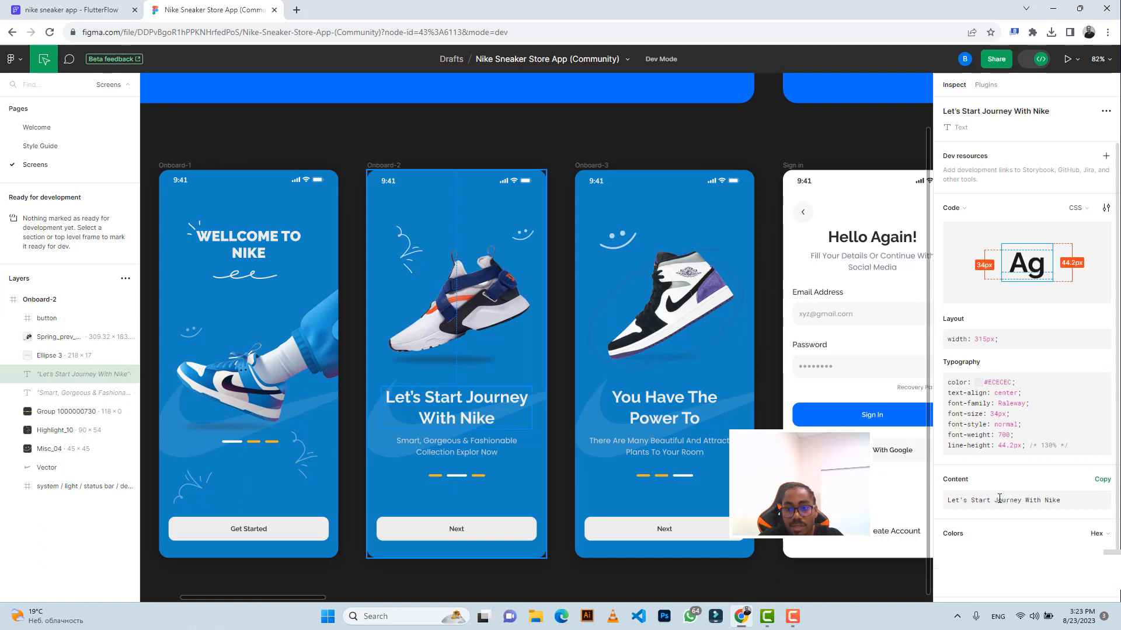
pyautogui.hotkey('ctrl', 'a')
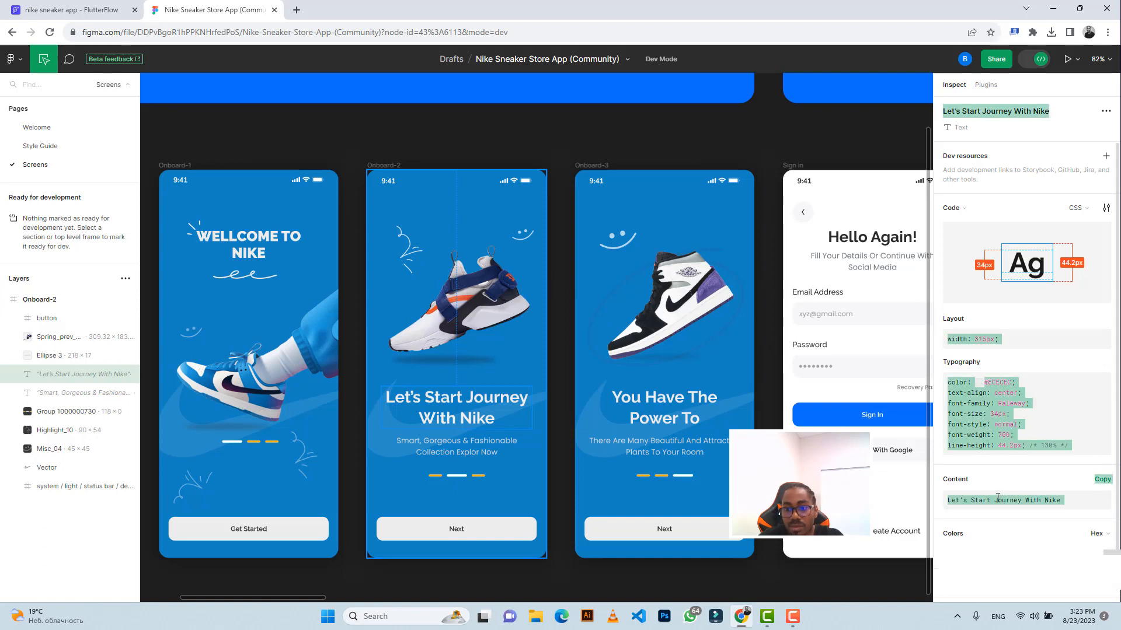
pyautogui.click(1105, 481)
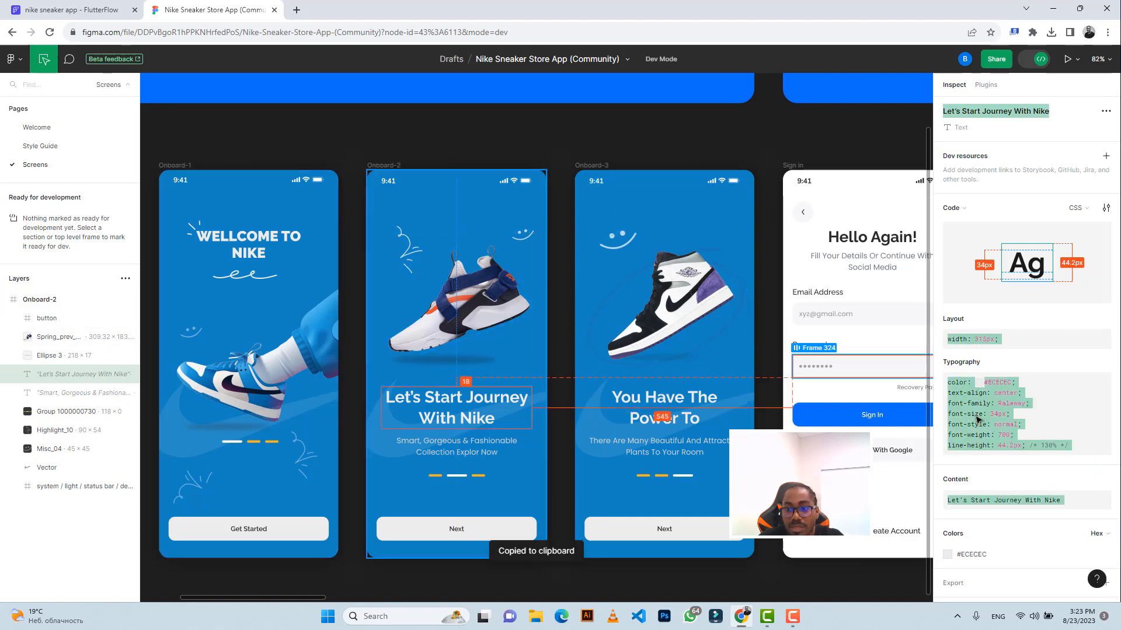
# Step: In FlutterFlow, add a Row with a Text to the second page's Column and paste "Let's Start Journey With Nike" as its text
pyautogui.click(95, 15)
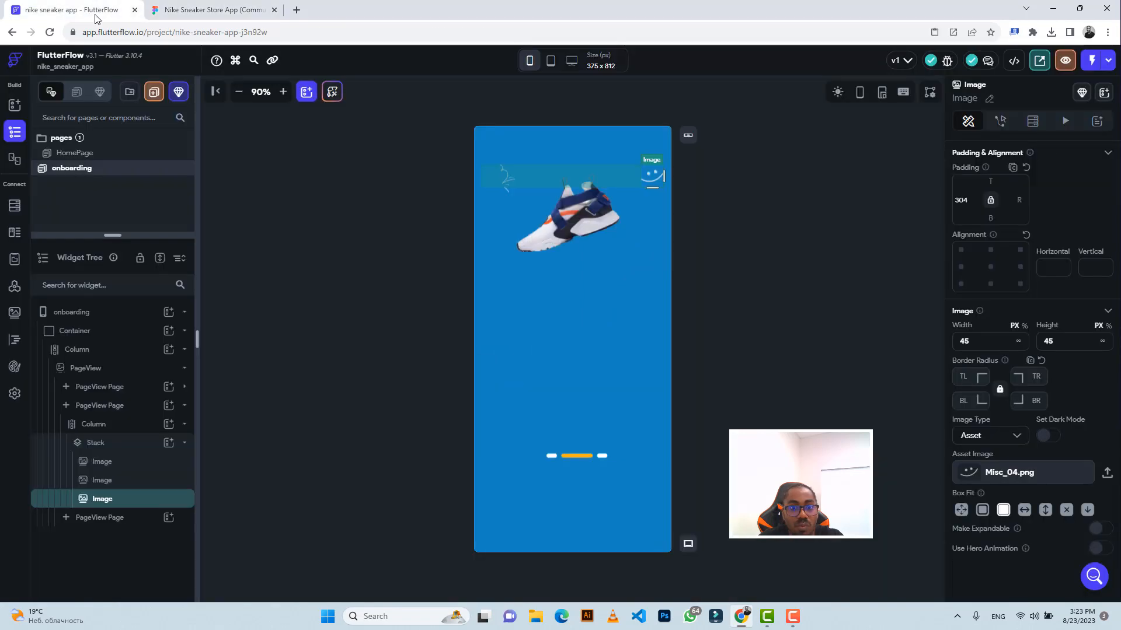
pyautogui.click(541, 353)
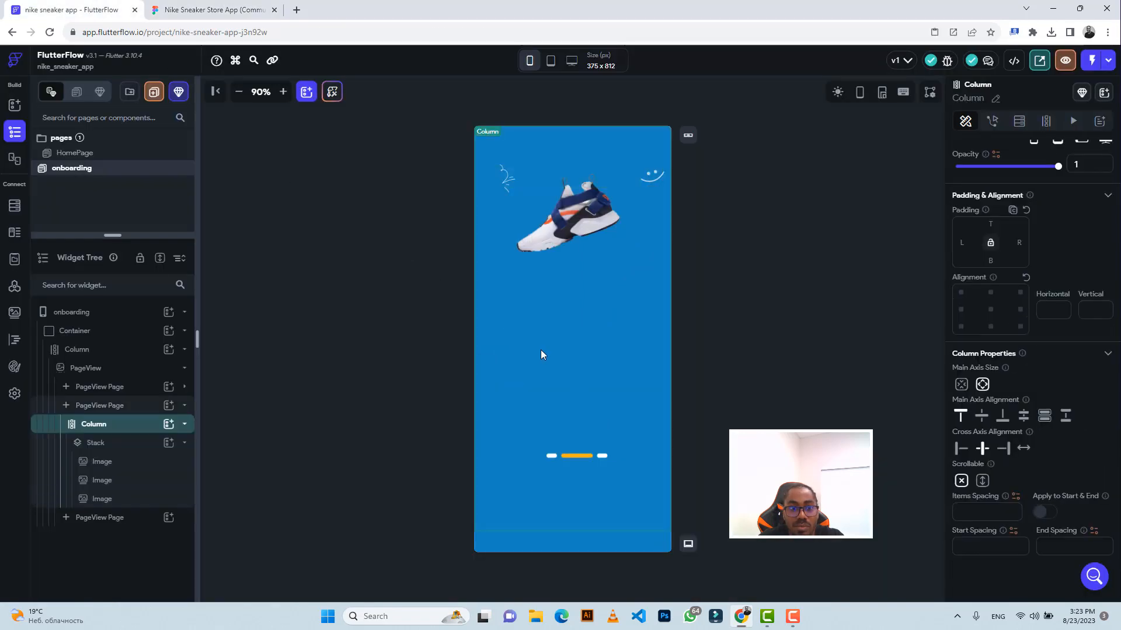
pyautogui.click(169, 425)
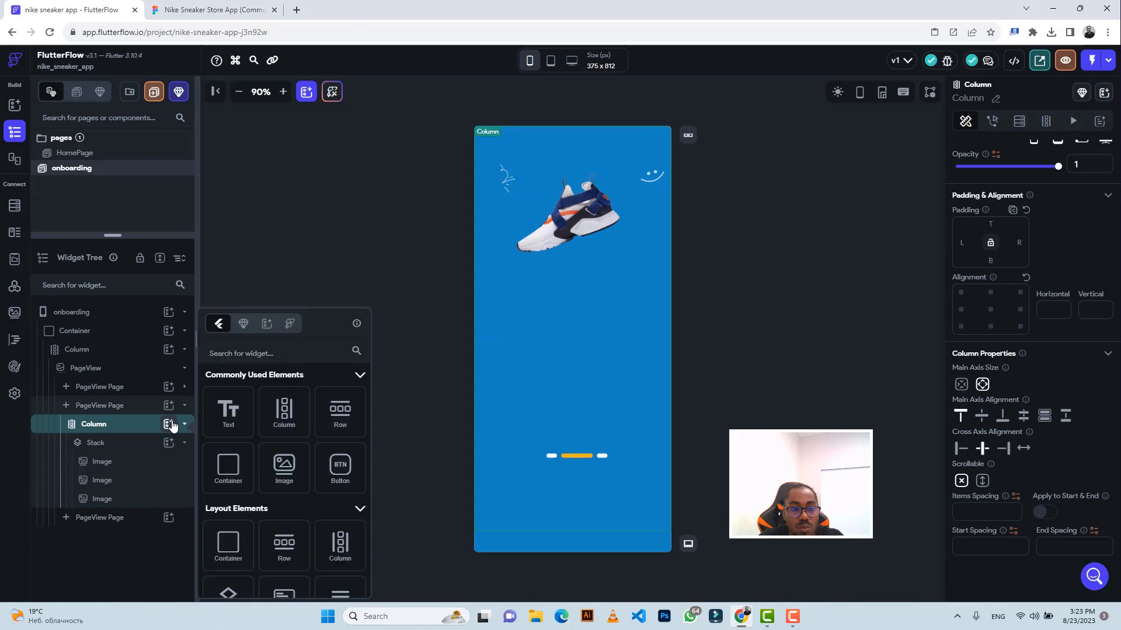
pyautogui.click(333, 416)
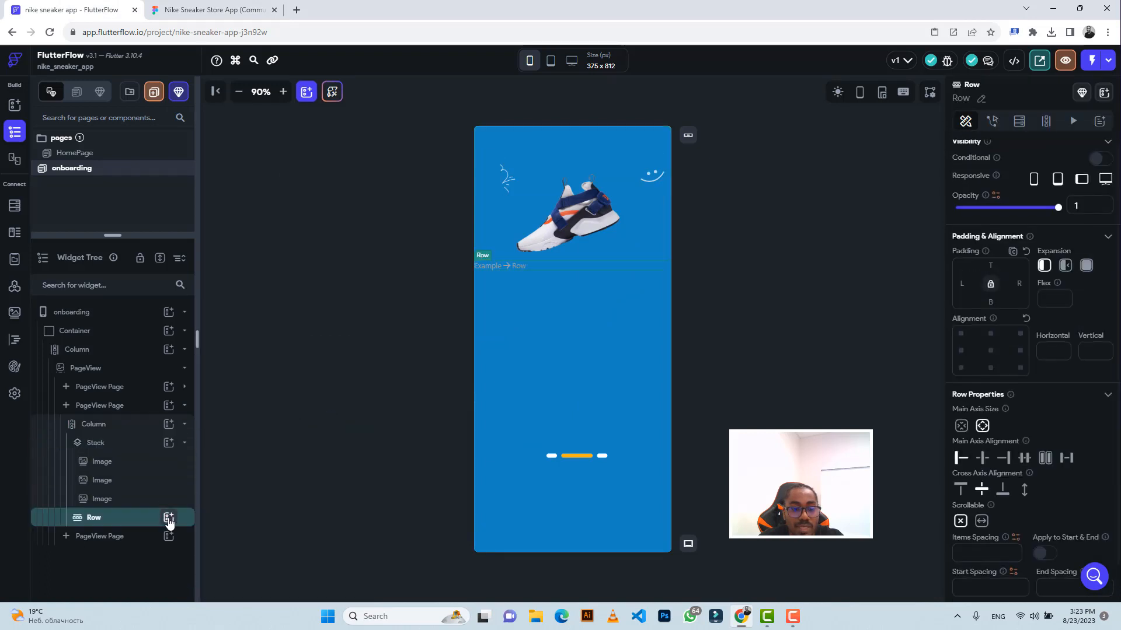
pyautogui.click(170, 518)
pyautogui.click(228, 415)
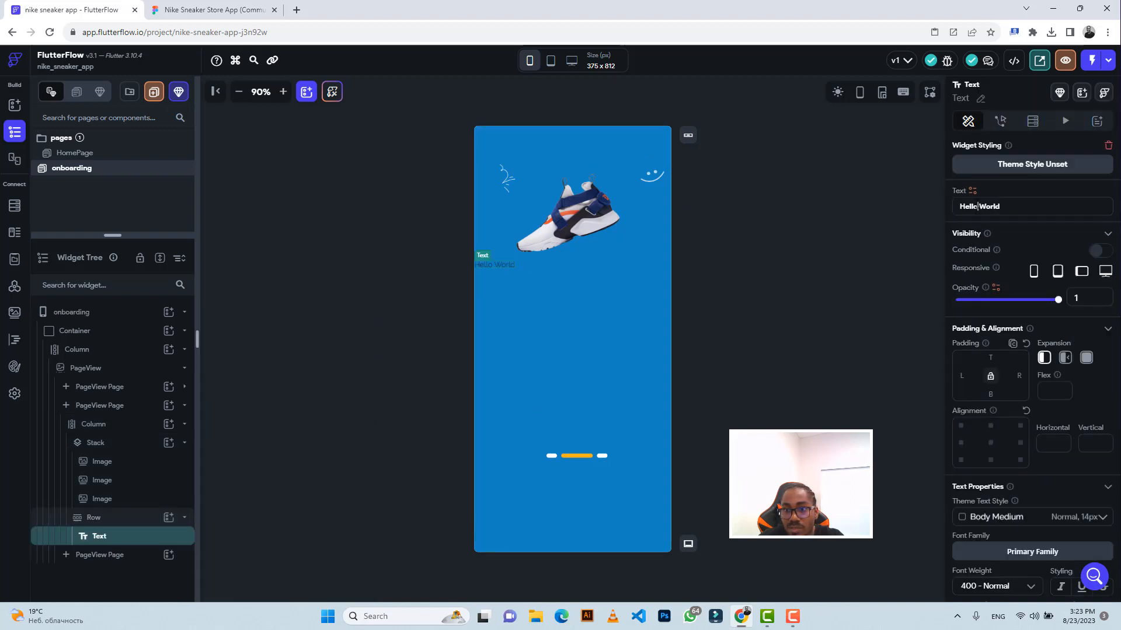
pyautogui.tripleClick(977, 206)
pyautogui.hotkey('ctrl', 'v')
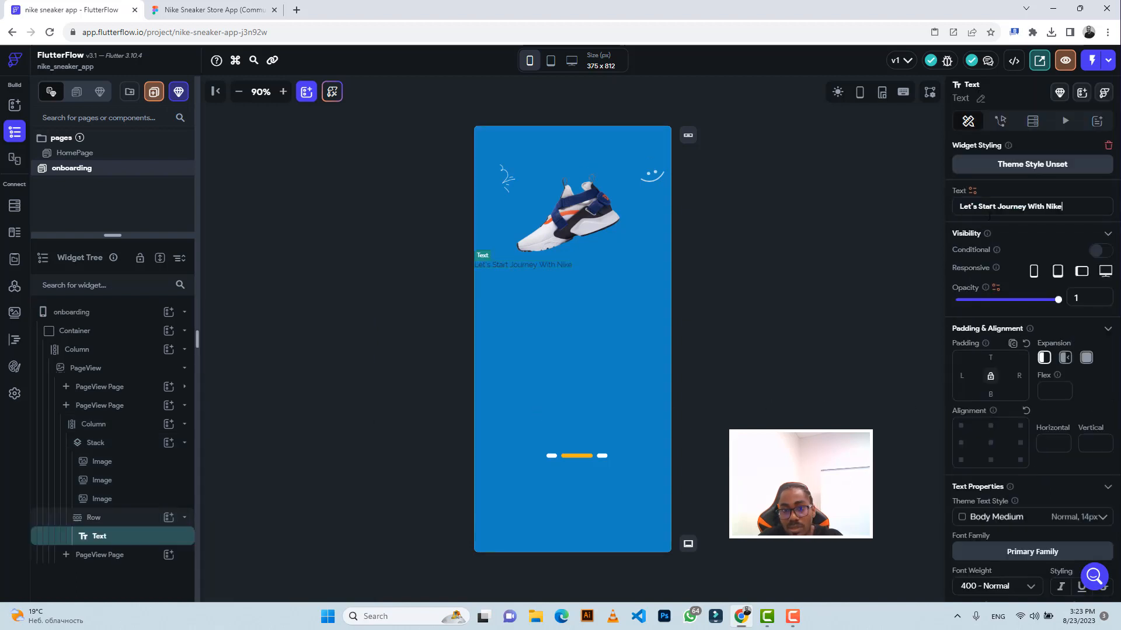
# Step: Set the heading text's font weight to 700 - Bold and its font size to 34
pyautogui.scroll(-3, 1042, 400)
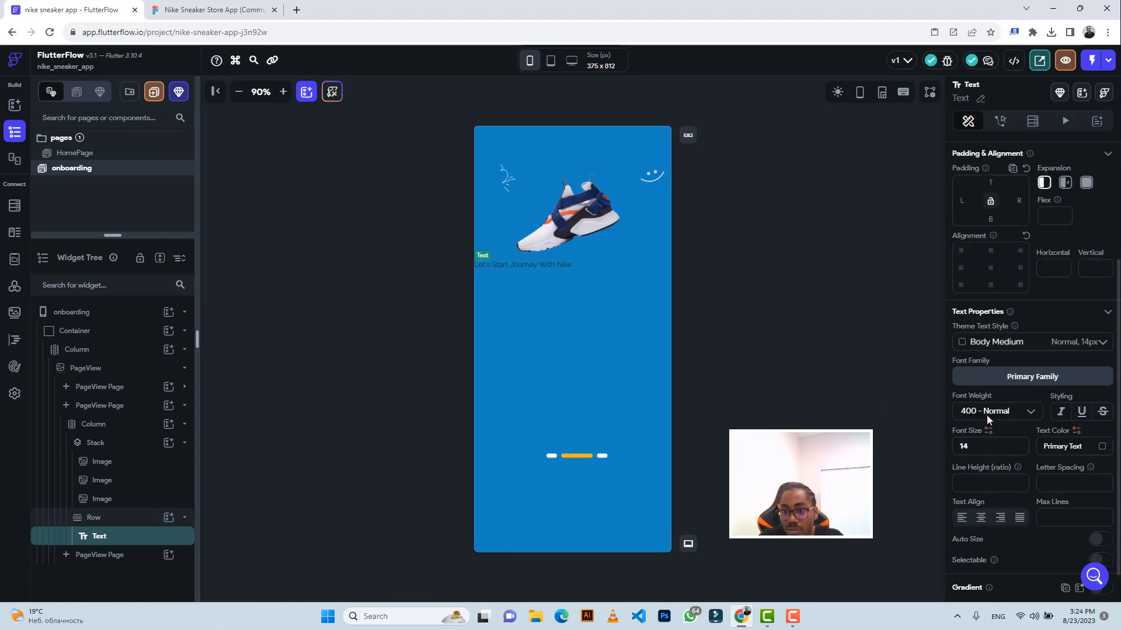
pyautogui.click(986, 415)
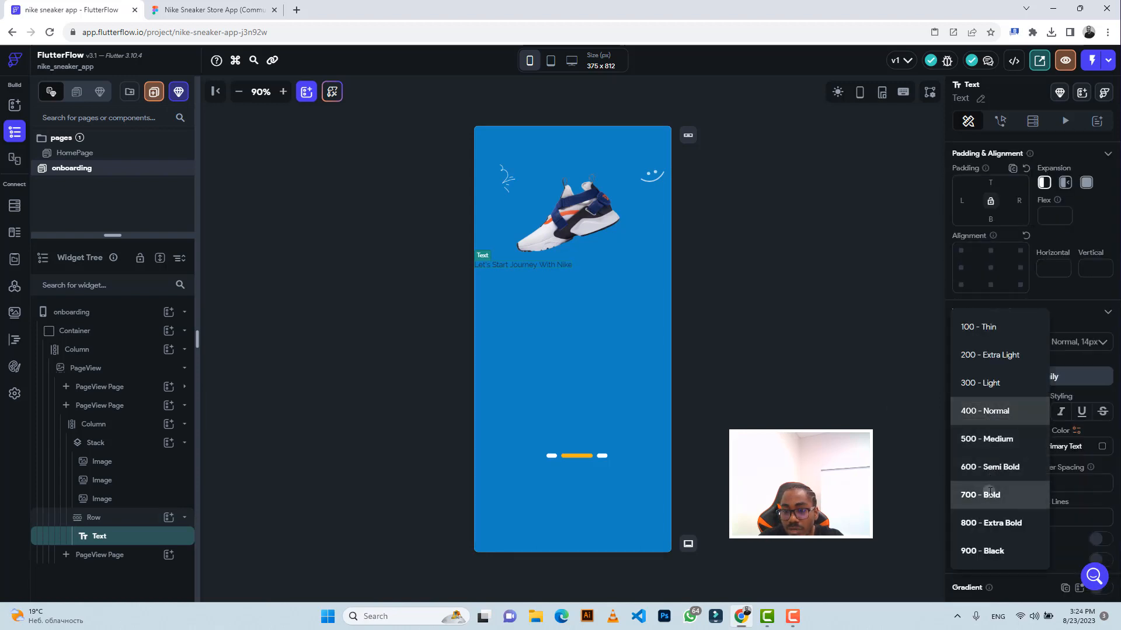
pyautogui.click(988, 495)
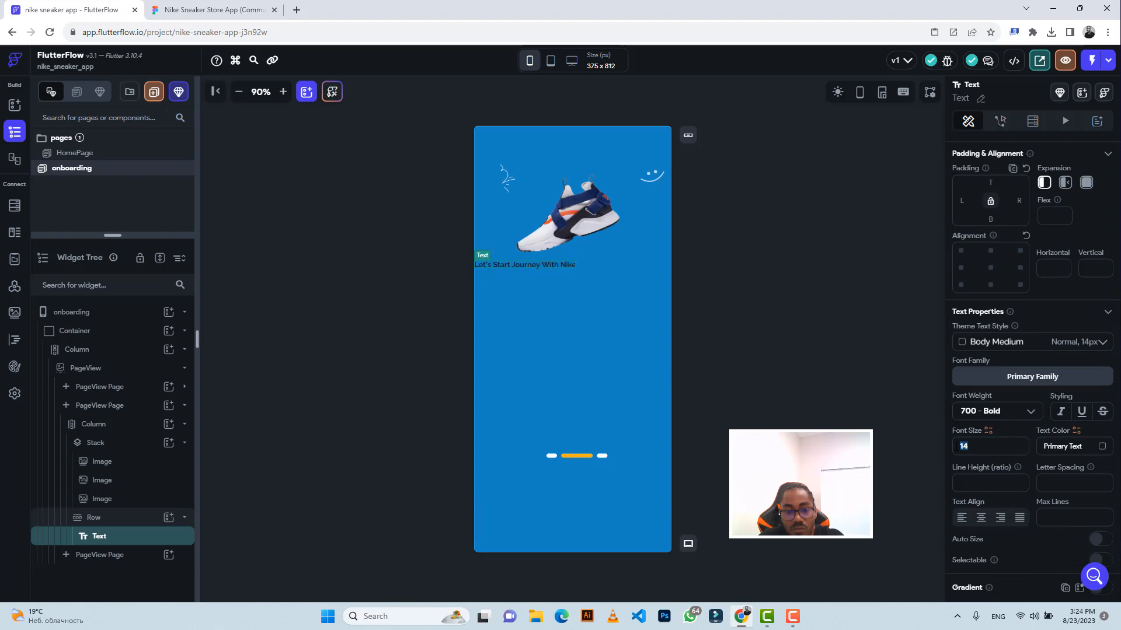
pyautogui.write('34')
# Step: Copy the heading's color #ECECEC from Figma and apply it as the text color in FlutterFlow
pyautogui.click(183, 8)
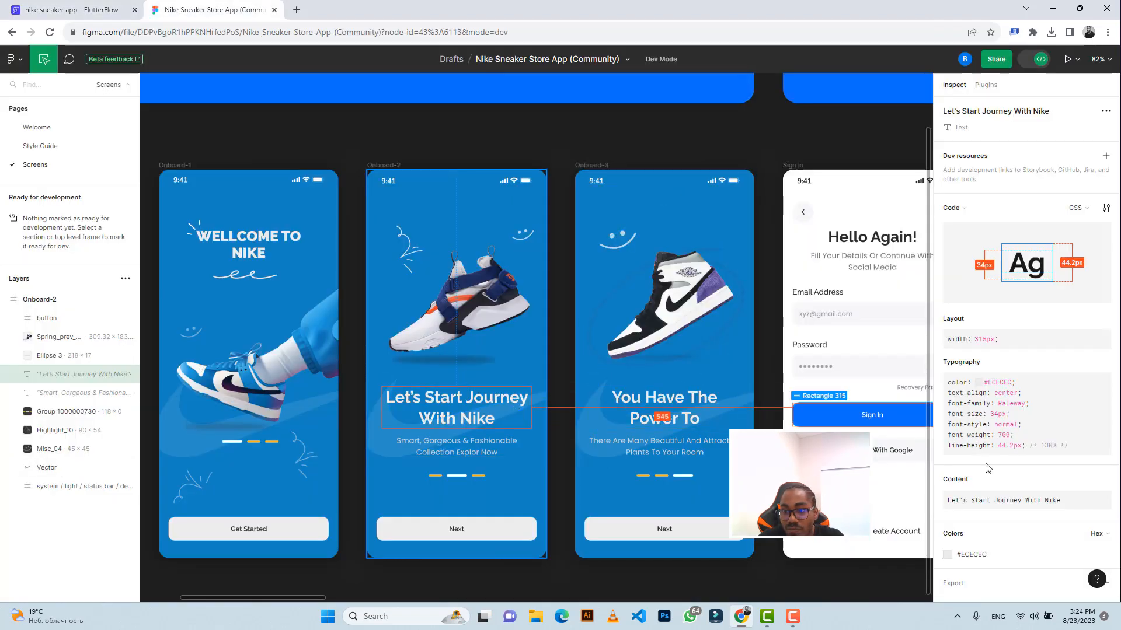
pyautogui.click(970, 554)
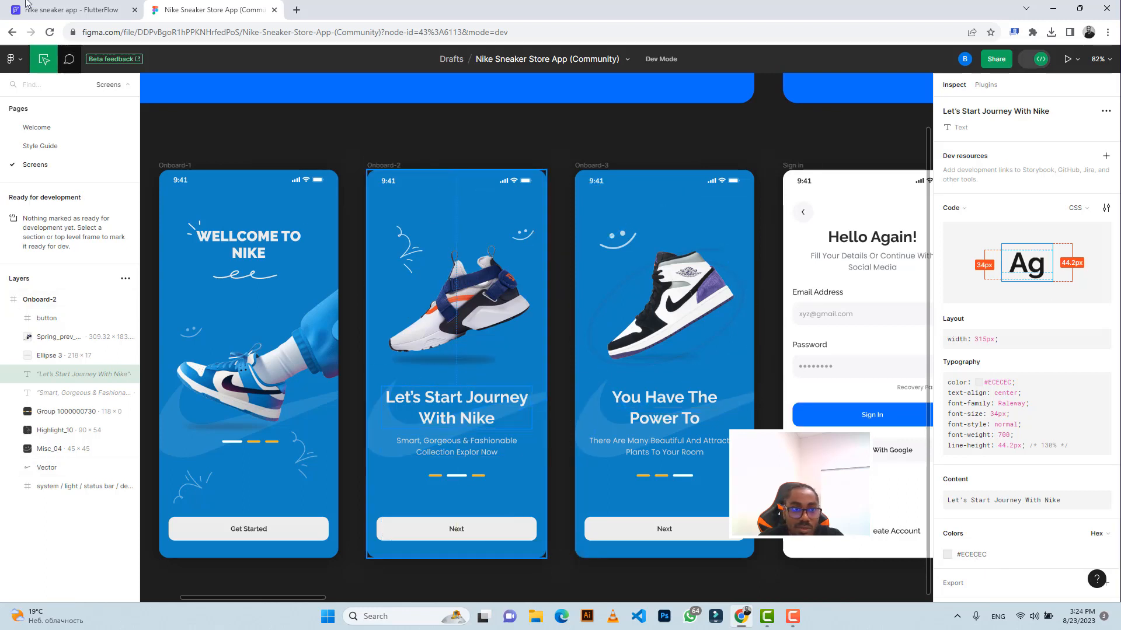
pyautogui.click(70, 9)
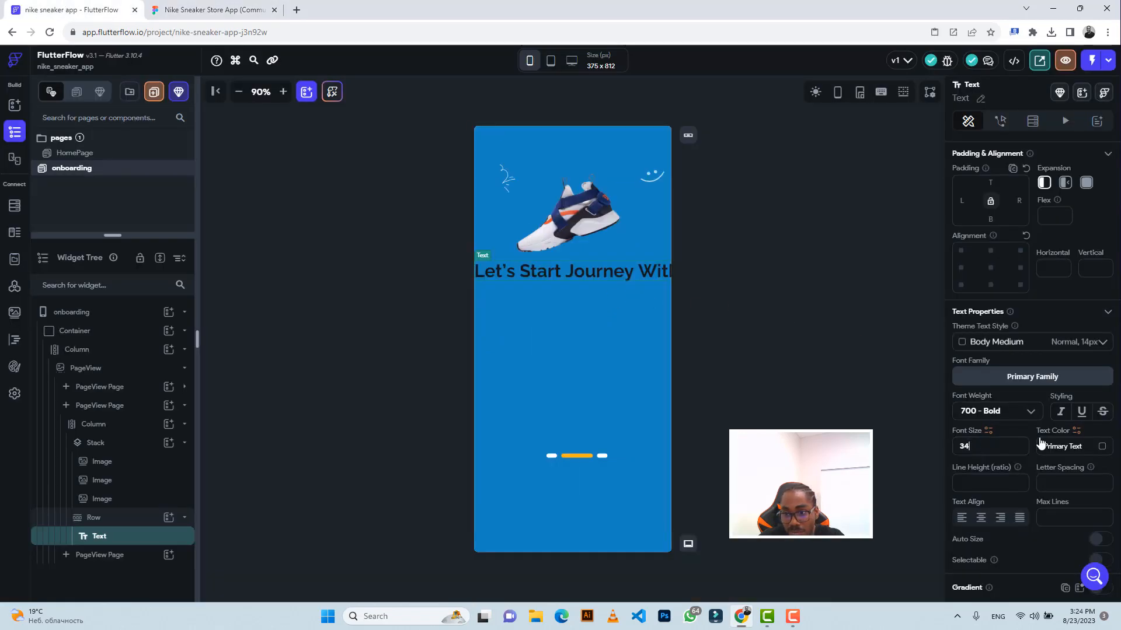
pyautogui.click(1061, 446)
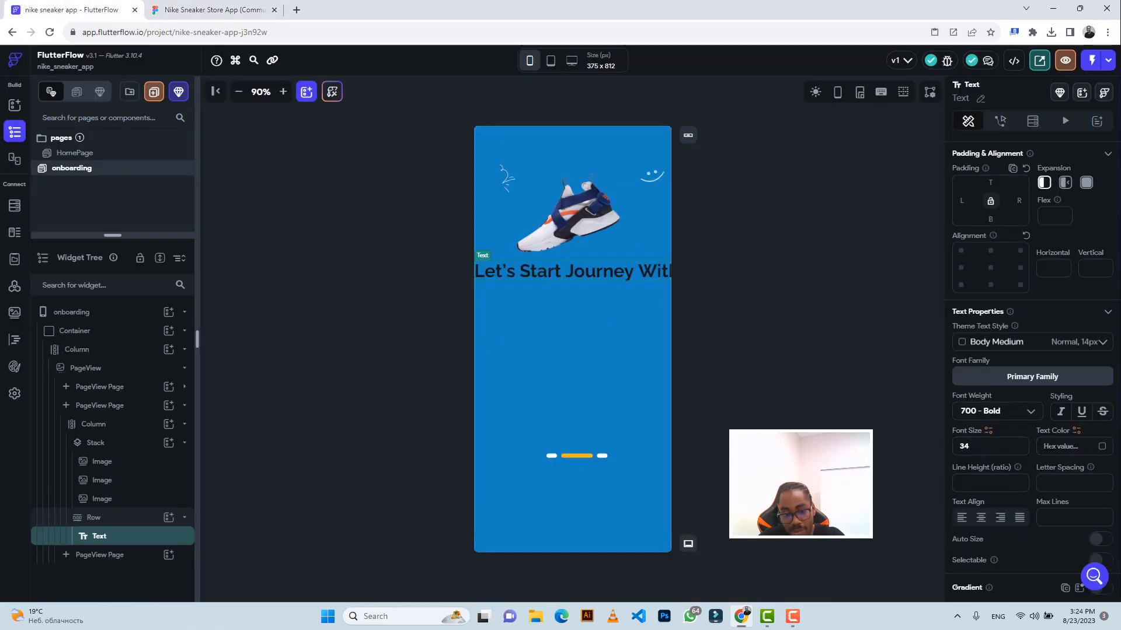
pyautogui.hotkey('ctrl', 'v')
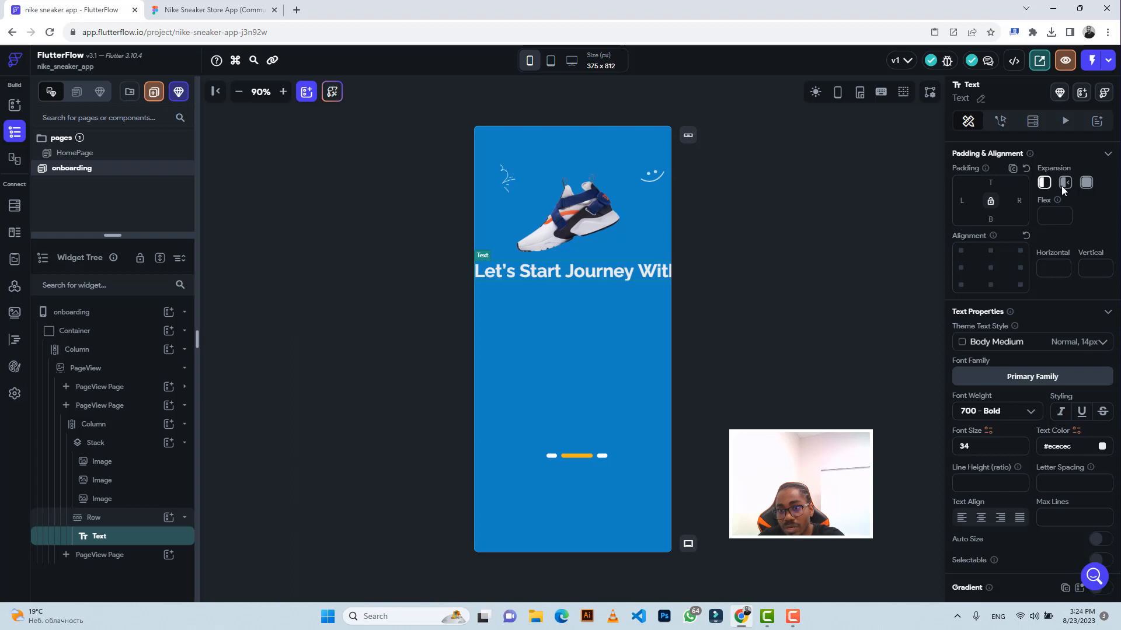
# Step: Make the heading text flexible so it wraps, with 30 left and right padding and centered text alignment
pyautogui.click(1063, 185)
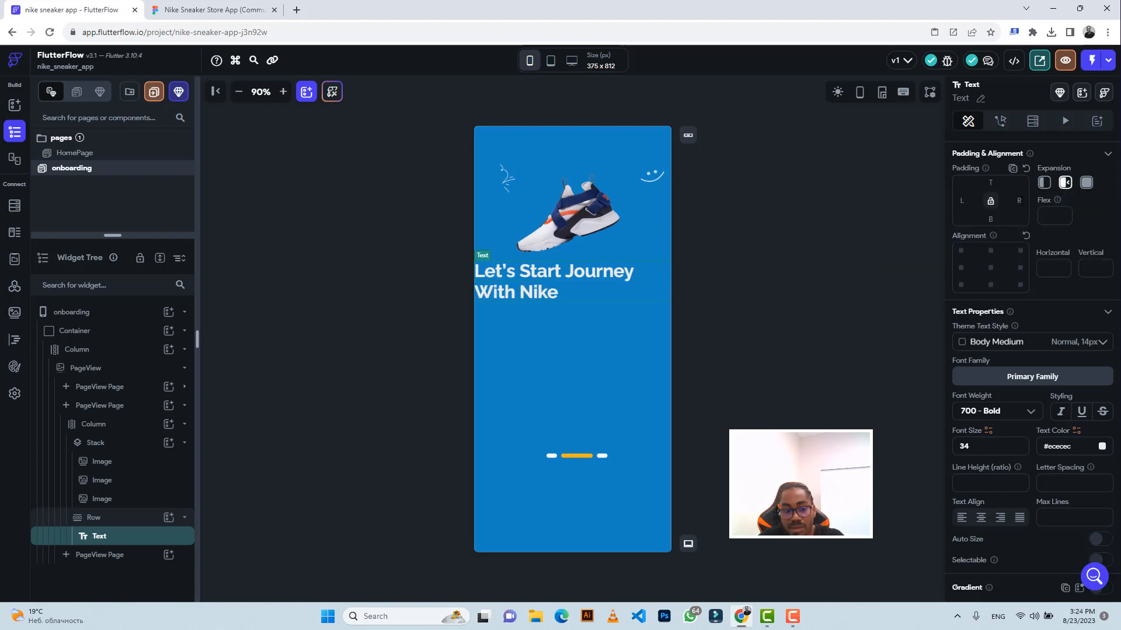
pyautogui.write('30')
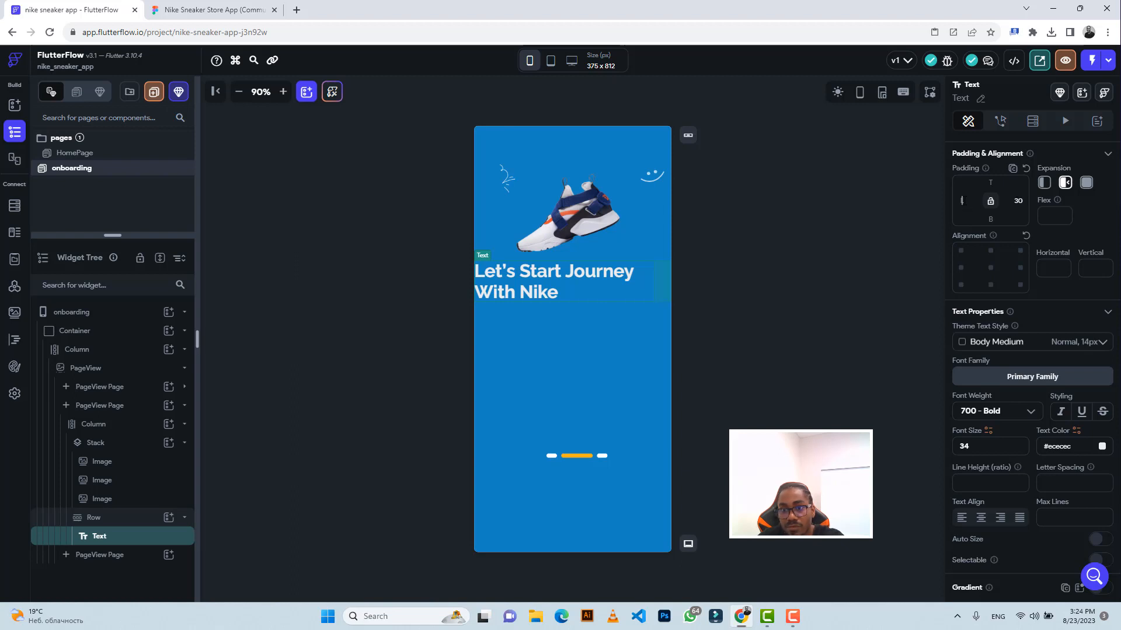
pyautogui.click(964, 201)
pyautogui.write('30')
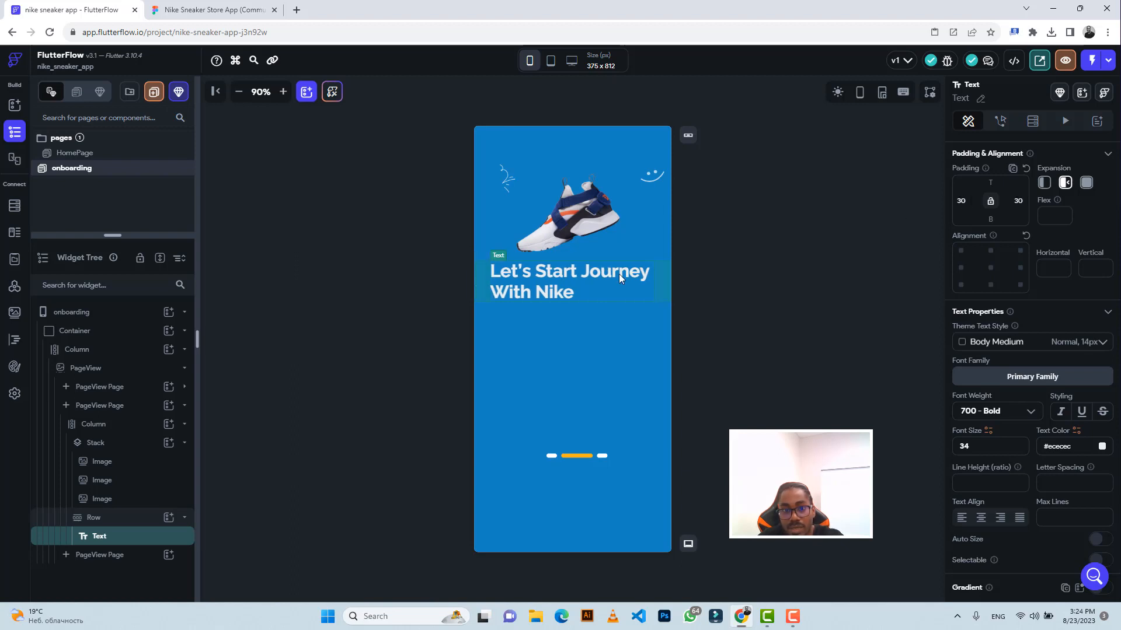
pyautogui.scroll(-1, 1030, 420)
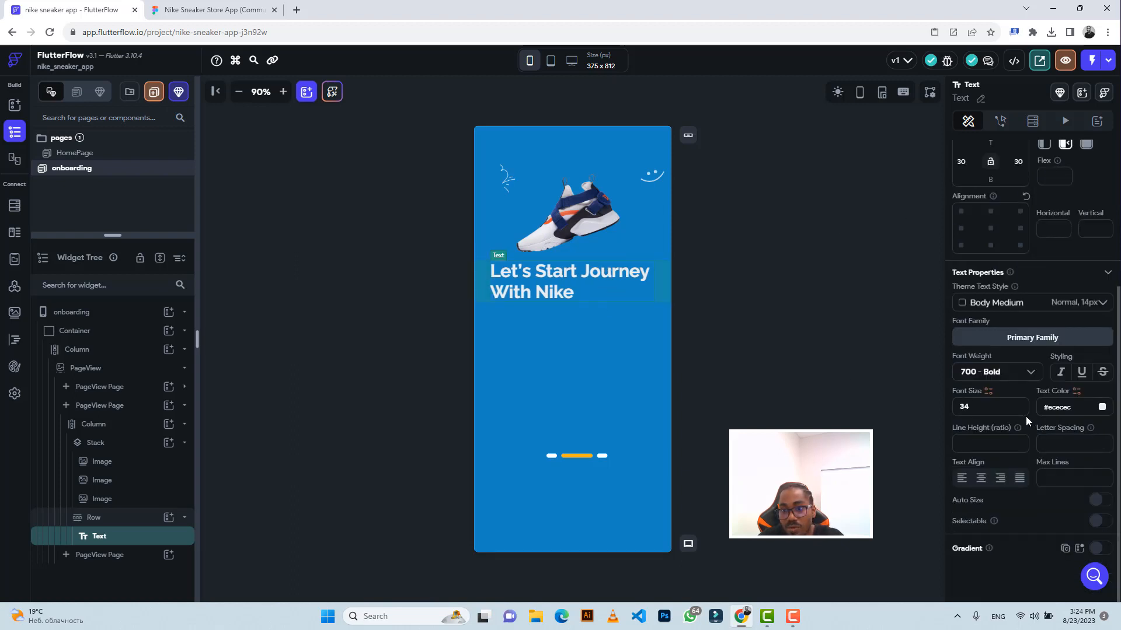
pyautogui.click(981, 478)
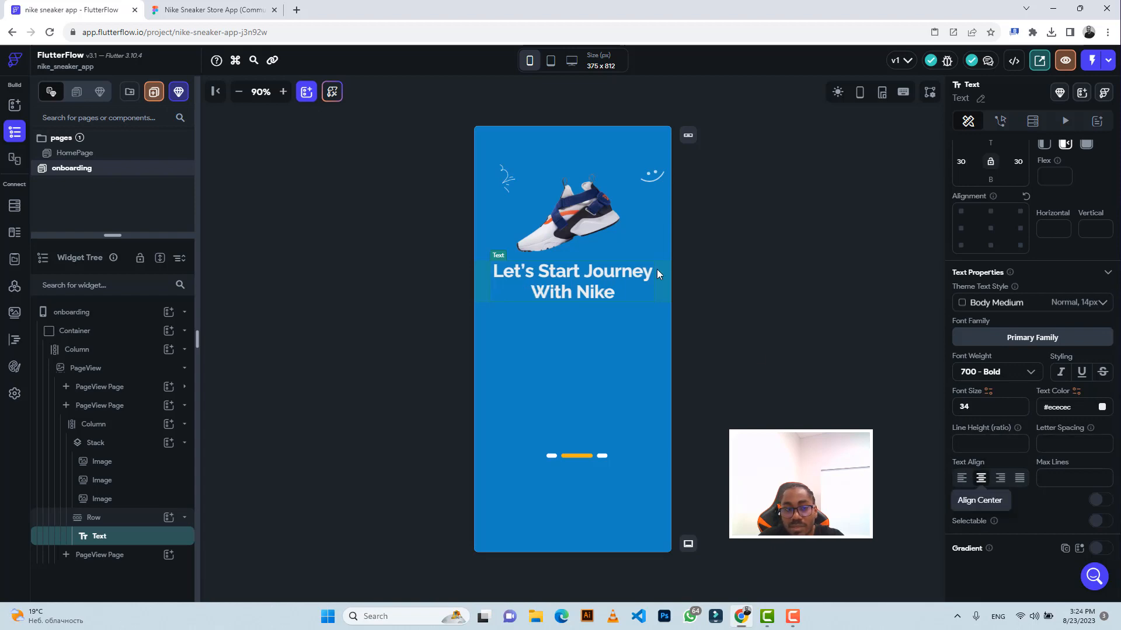
# Step: Check the second onboarding frame in Figma, wrap the FlutterFlow heading's Row in a Column, and duplicate the Row inside it
pyautogui.click(181, 10)
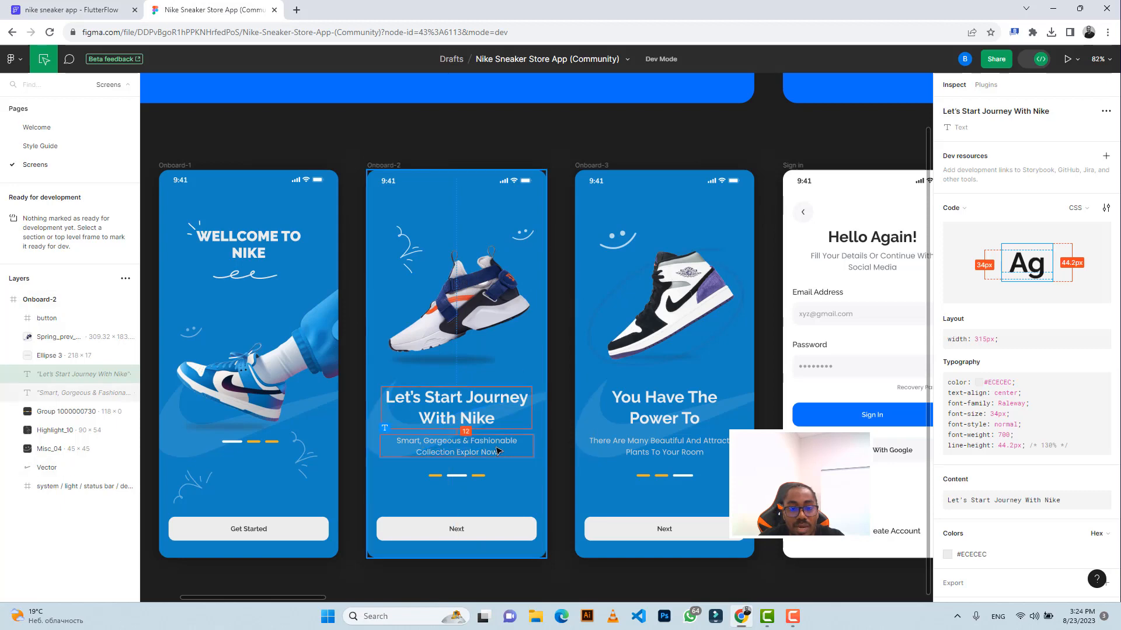
pyautogui.click(71, 9)
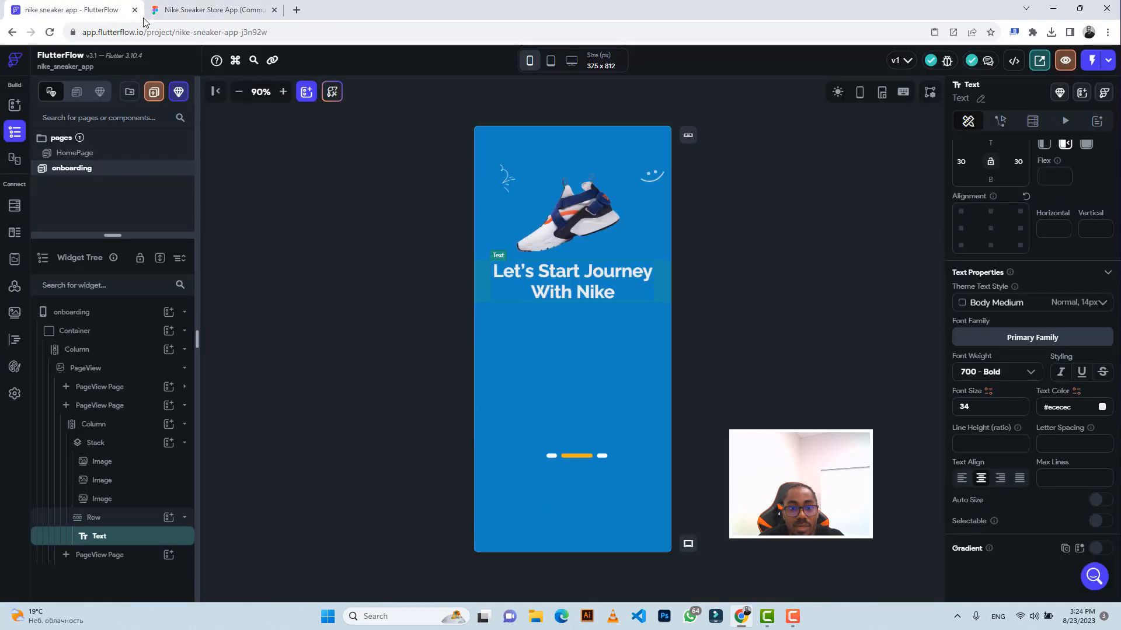
pyautogui.click(660, 281)
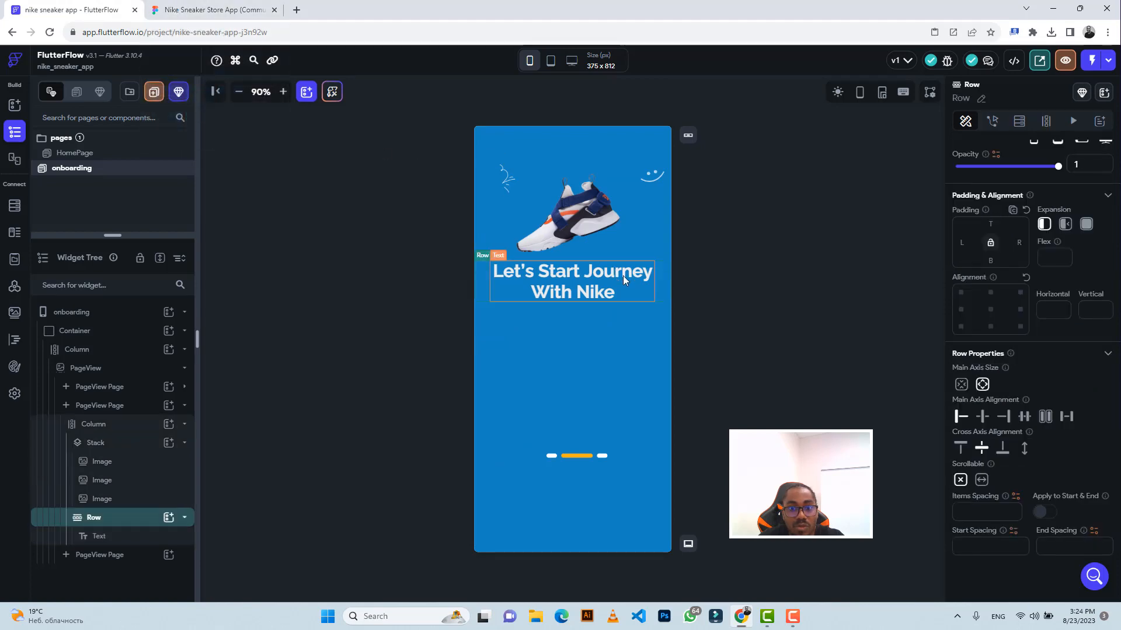
pyautogui.click(174, 11)
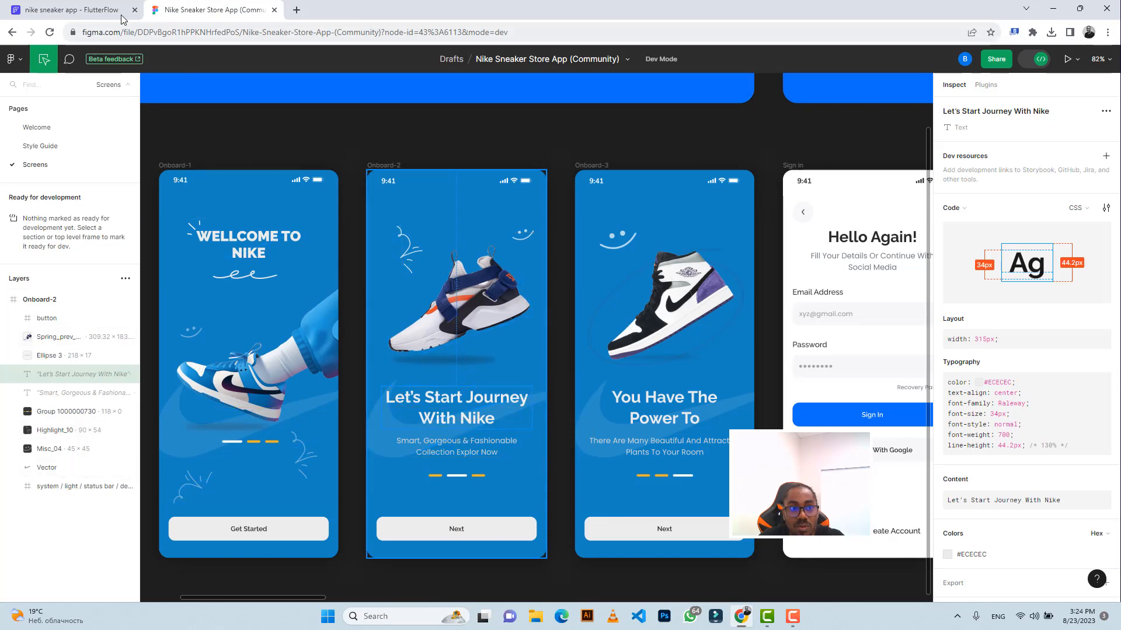
pyautogui.click(88, 11)
pyautogui.rightClick(660, 271)
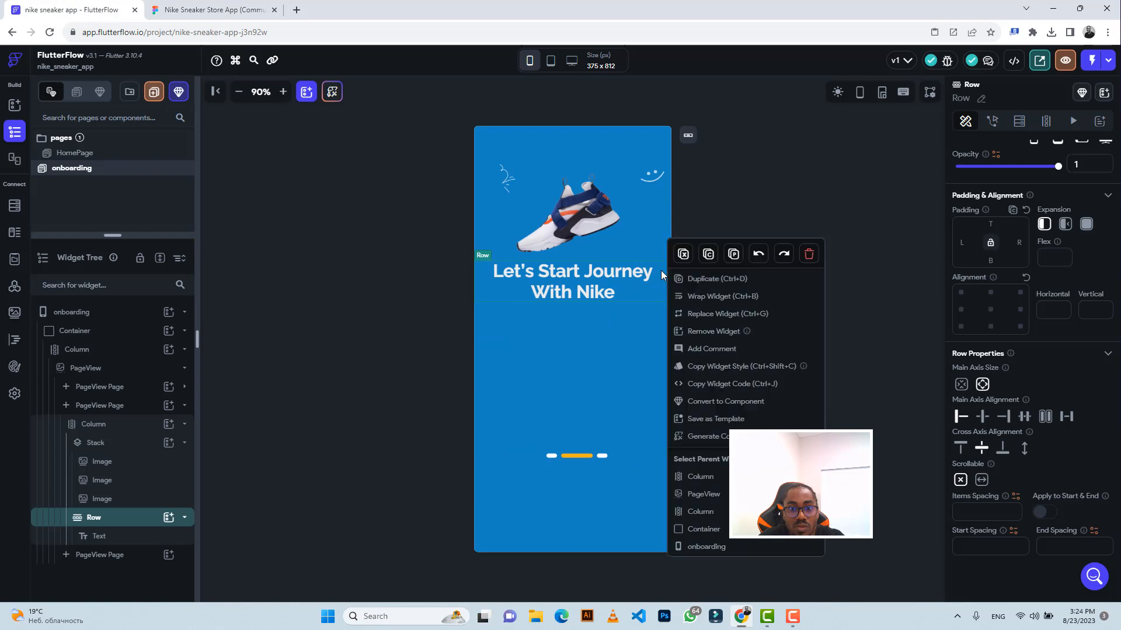
pyautogui.click(719, 299)
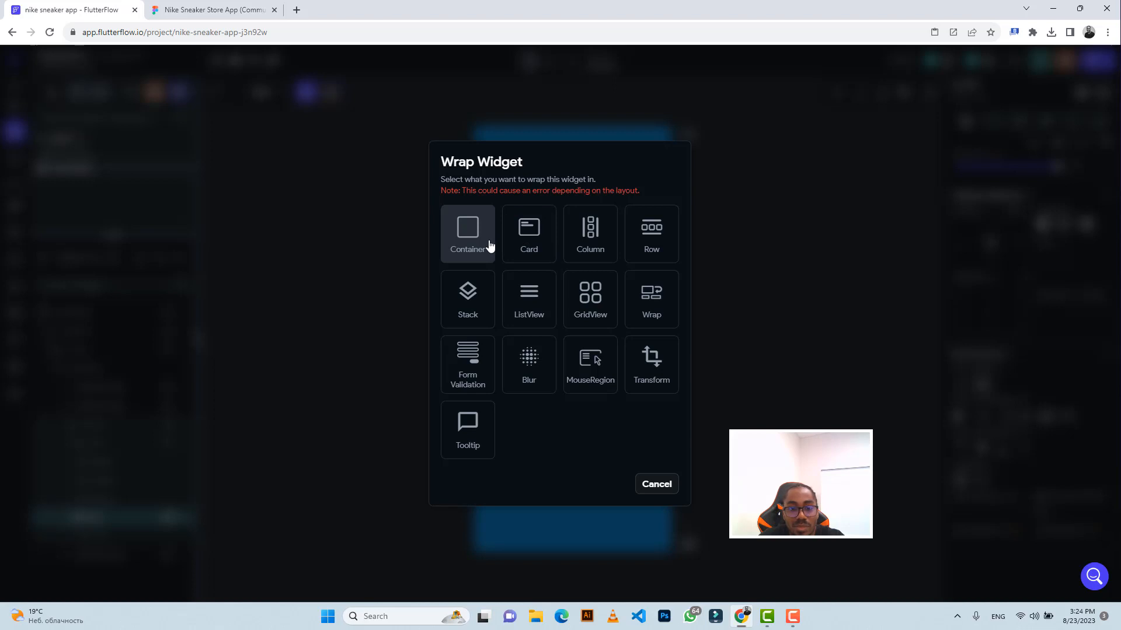
pyautogui.click(591, 240)
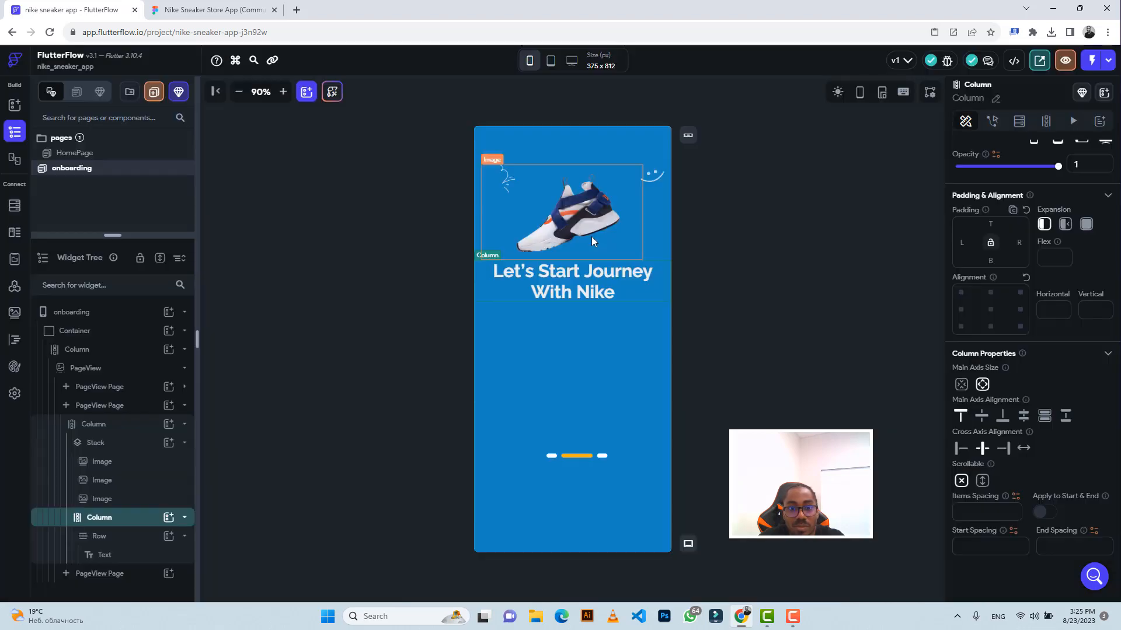
pyautogui.click(485, 281)
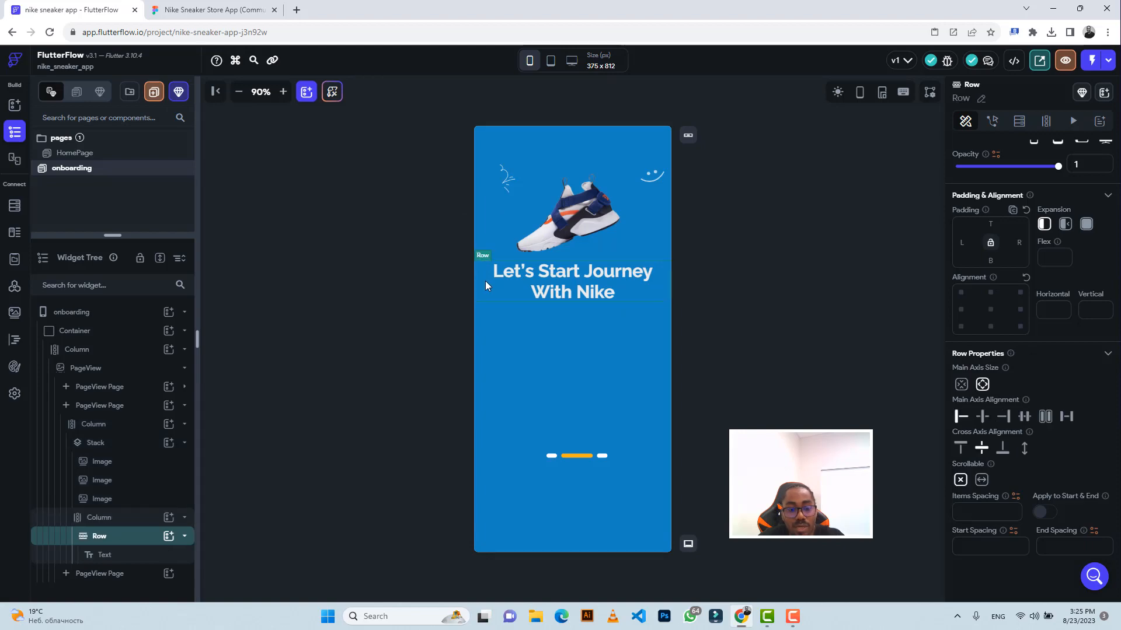
pyautogui.hotkey('ctrl', 'd')
# Step: Copy the description "Smart, Gorgeous & Fashionable Collection Explor Now" from Figma and make it the duplicated heading's text in FlutterFlow
pyautogui.click(210, 10)
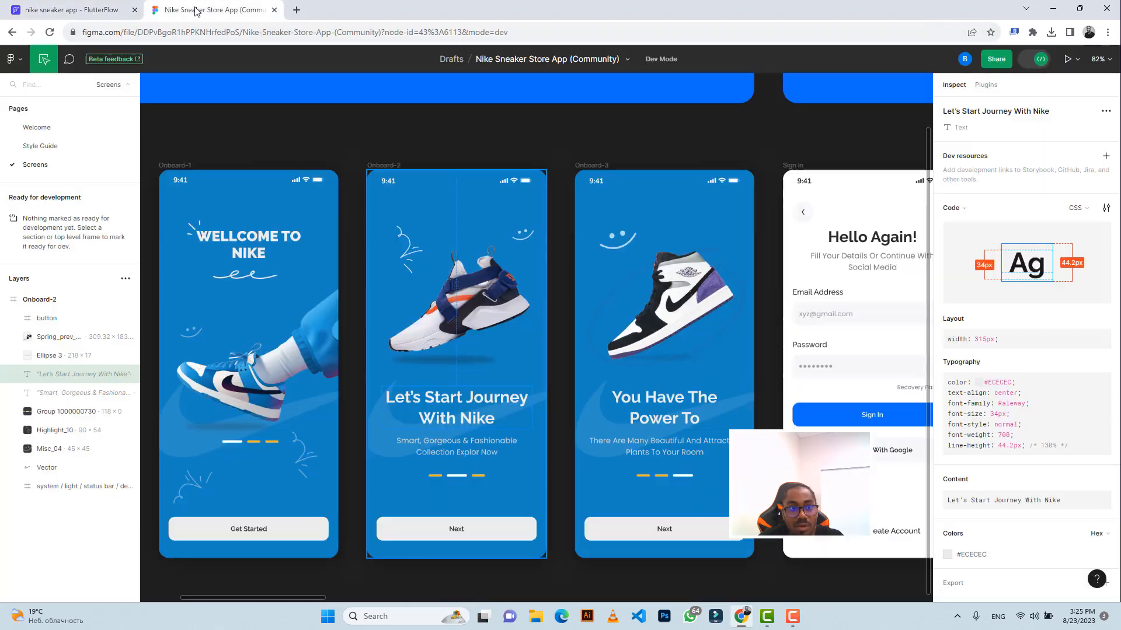
pyautogui.click(465, 443)
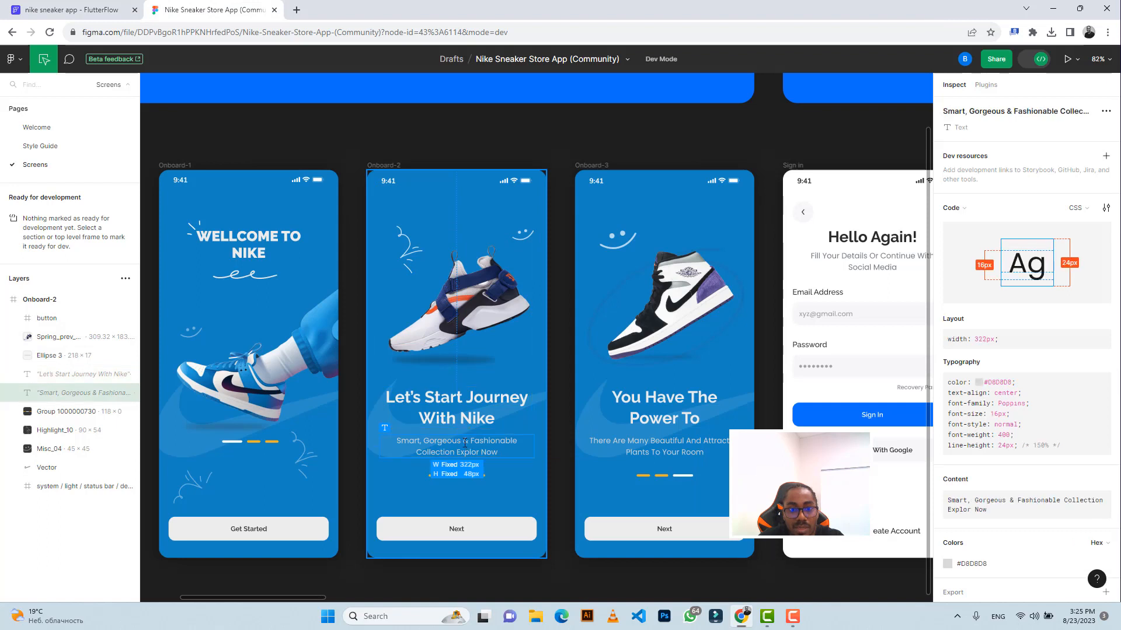
pyautogui.moveTo(982, 505)
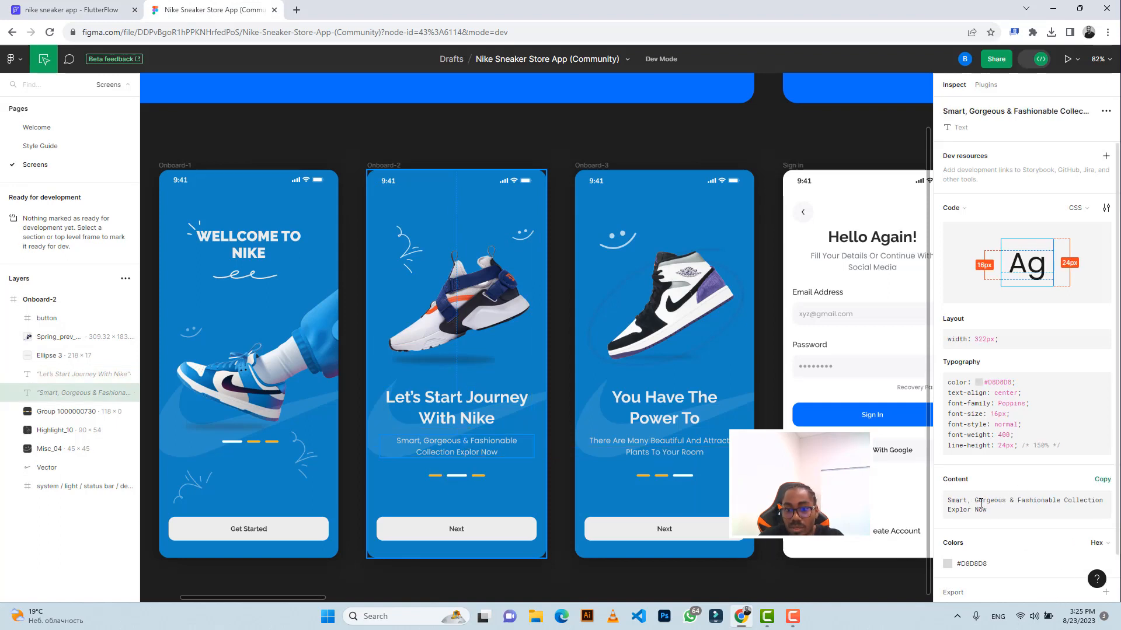
pyautogui.hotkey('ctrl', 'a')
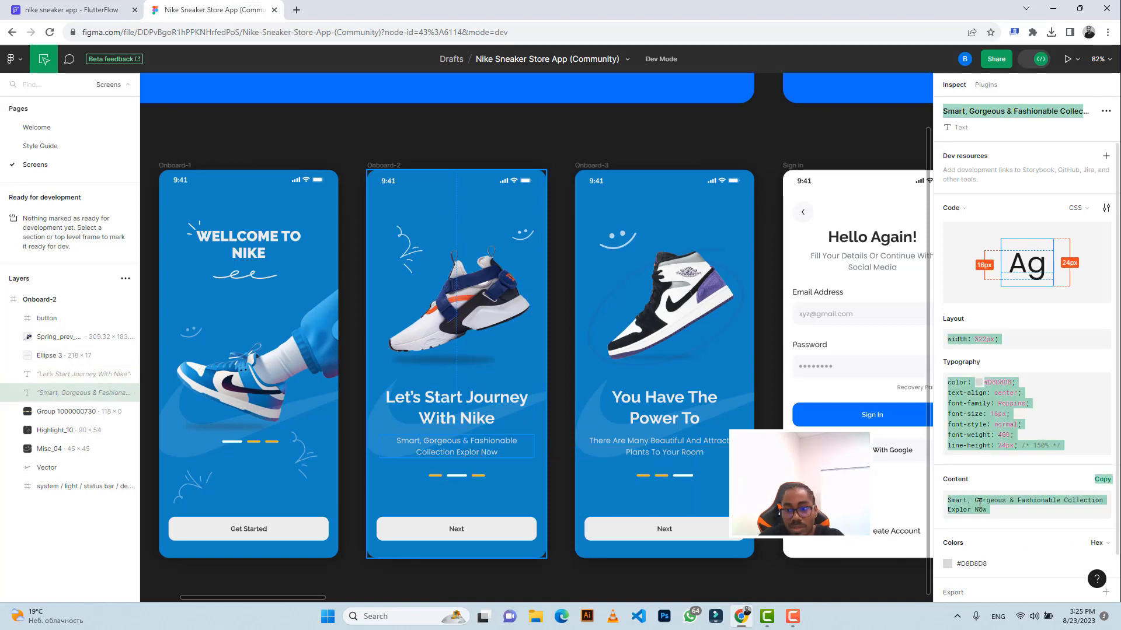
pyautogui.click(1091, 480)
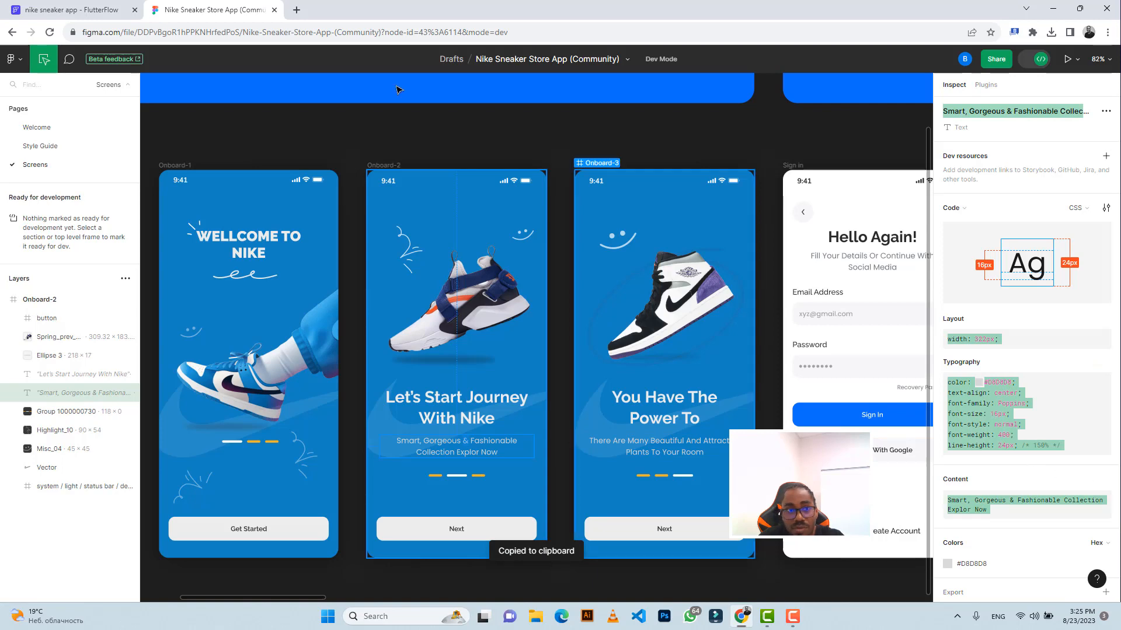
pyautogui.click(70, 10)
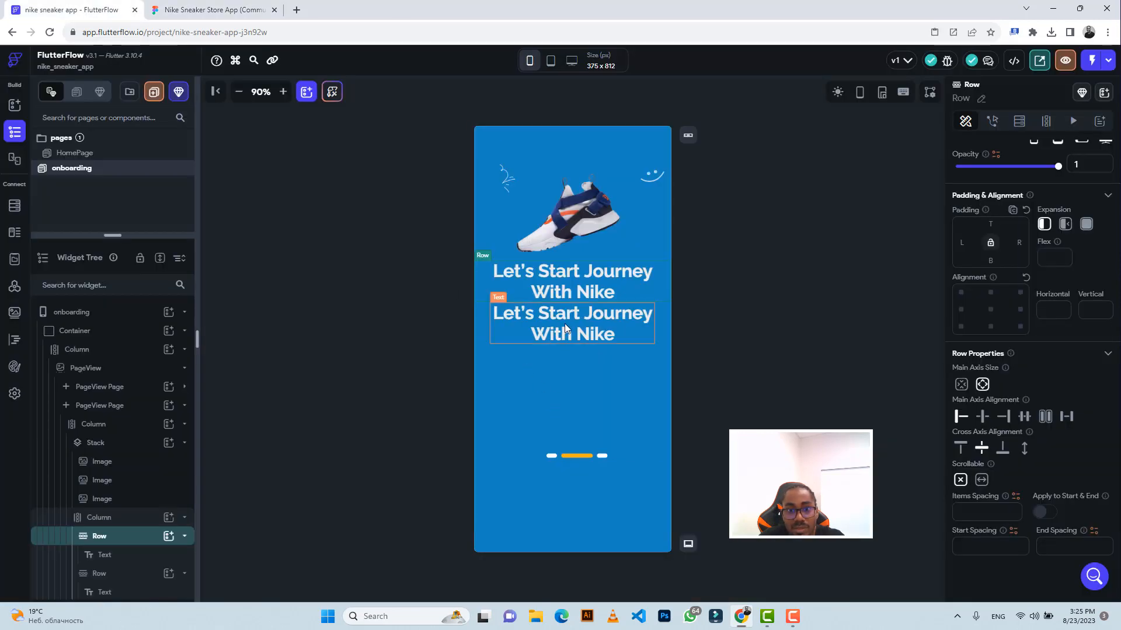
pyautogui.click(664, 314)
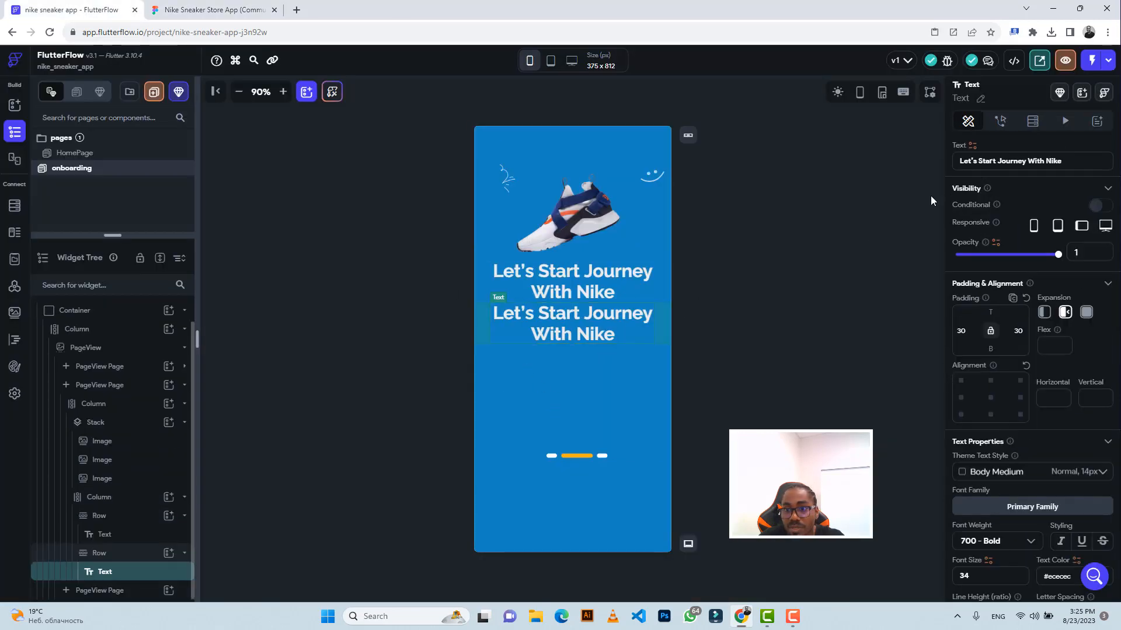
pyautogui.tripleClick(970, 161)
pyautogui.hotkey('ctrl', 'v')
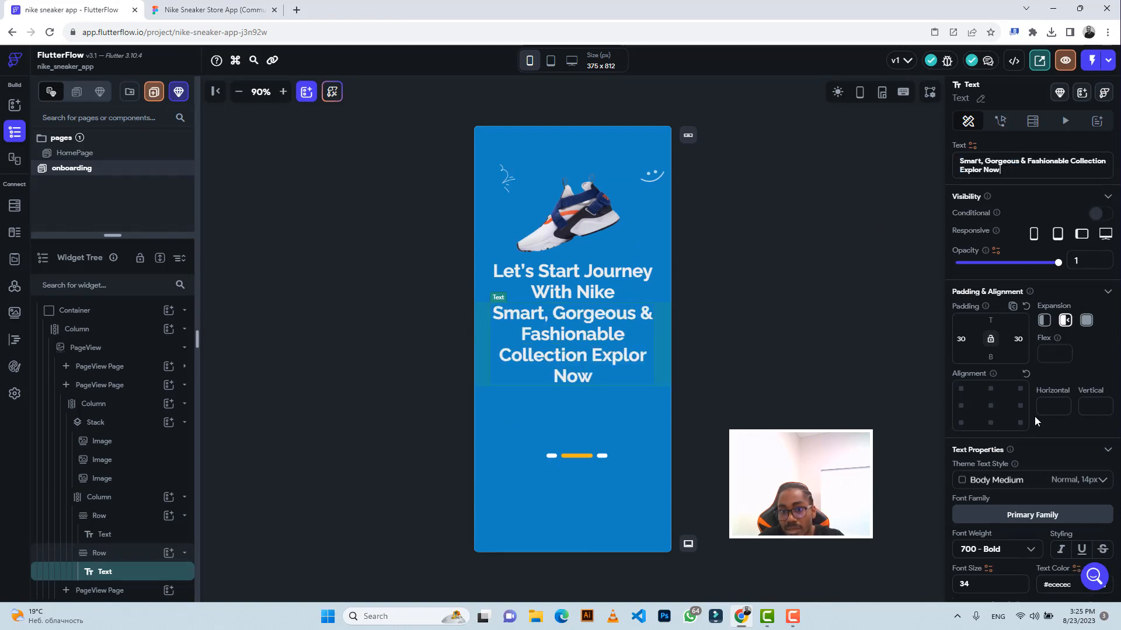
# Step: Set the description text's font weight to 400 - Normal and its font size to 16
pyautogui.scroll(-3, 1028, 420)
pyautogui.click(985, 374)
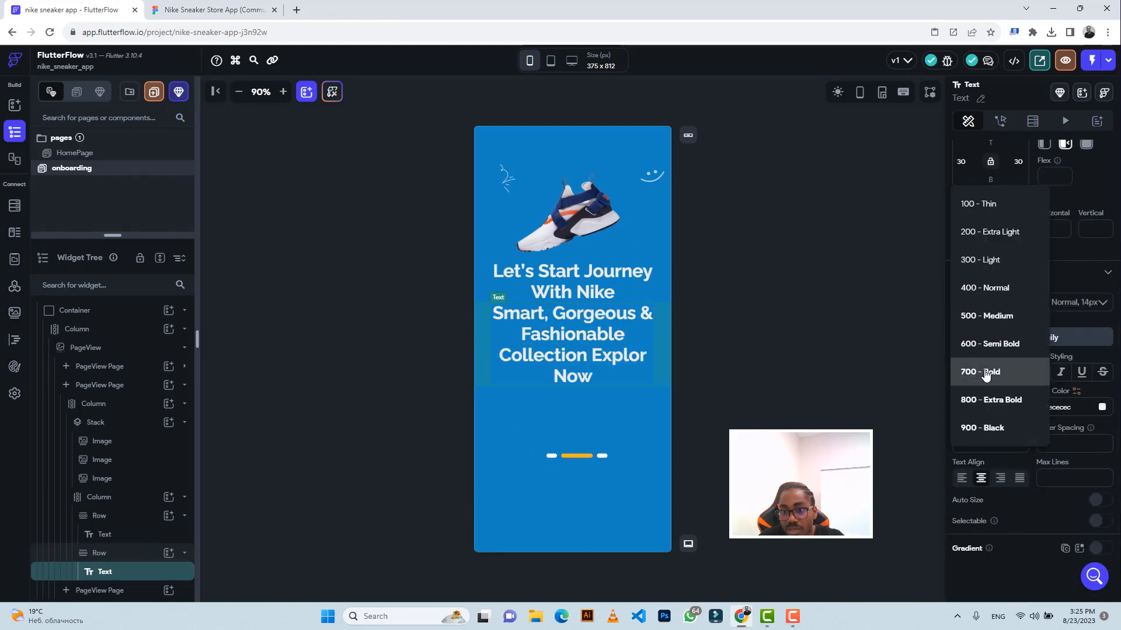
pyautogui.click(972, 289)
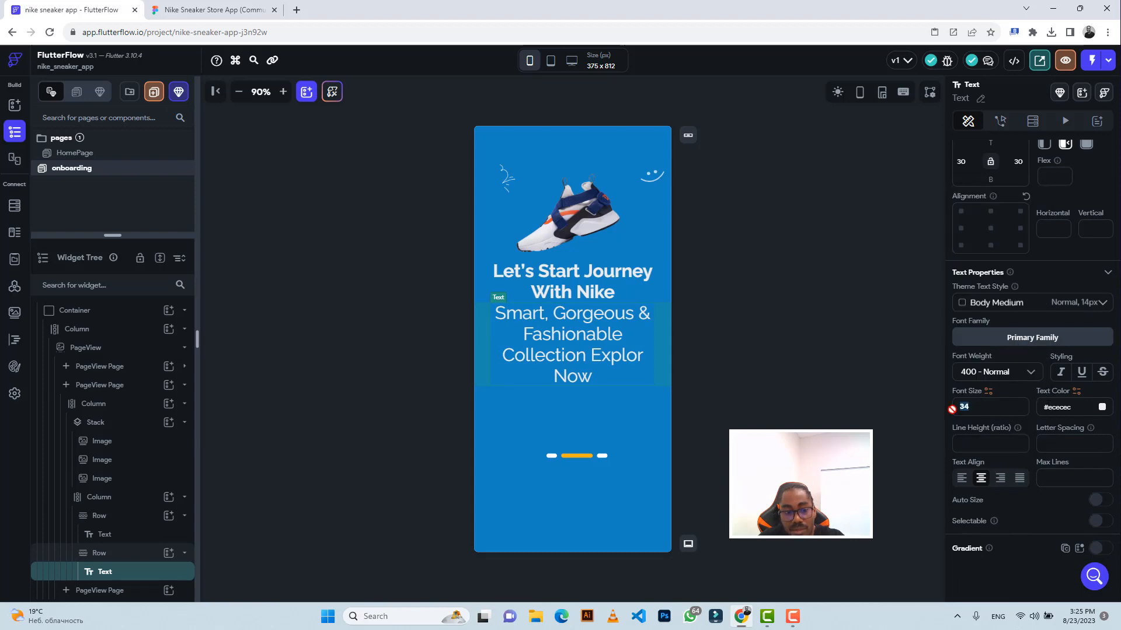
pyautogui.write('16')
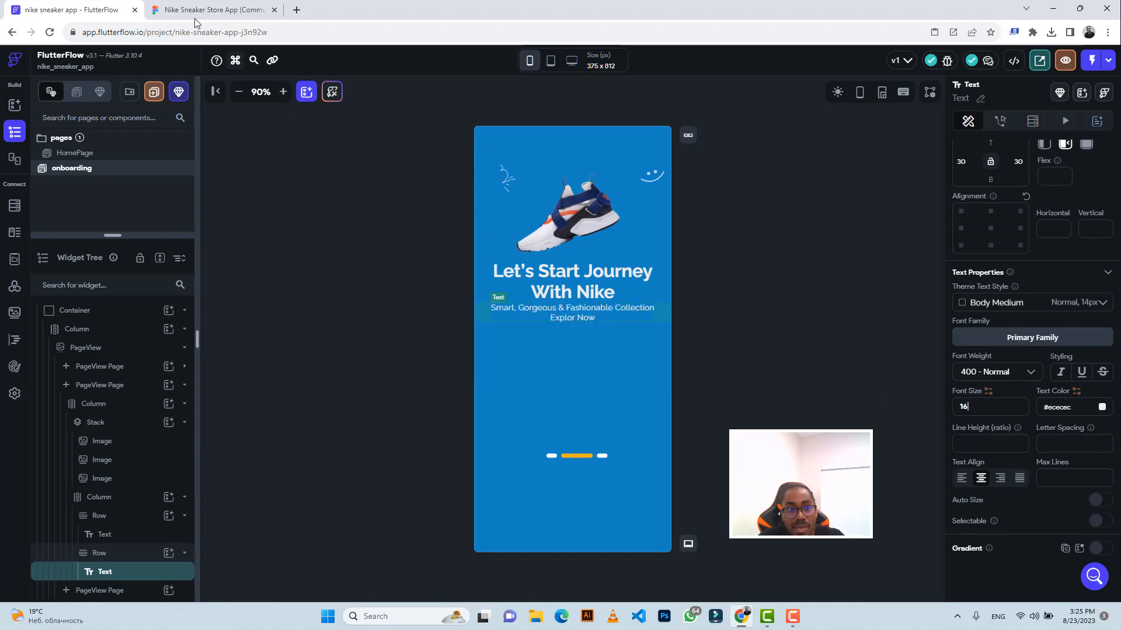
# Step: Check the gap between heading and description in Figma and give the FlutterFlow description text a top padding of 12
pyautogui.click(196, 14)
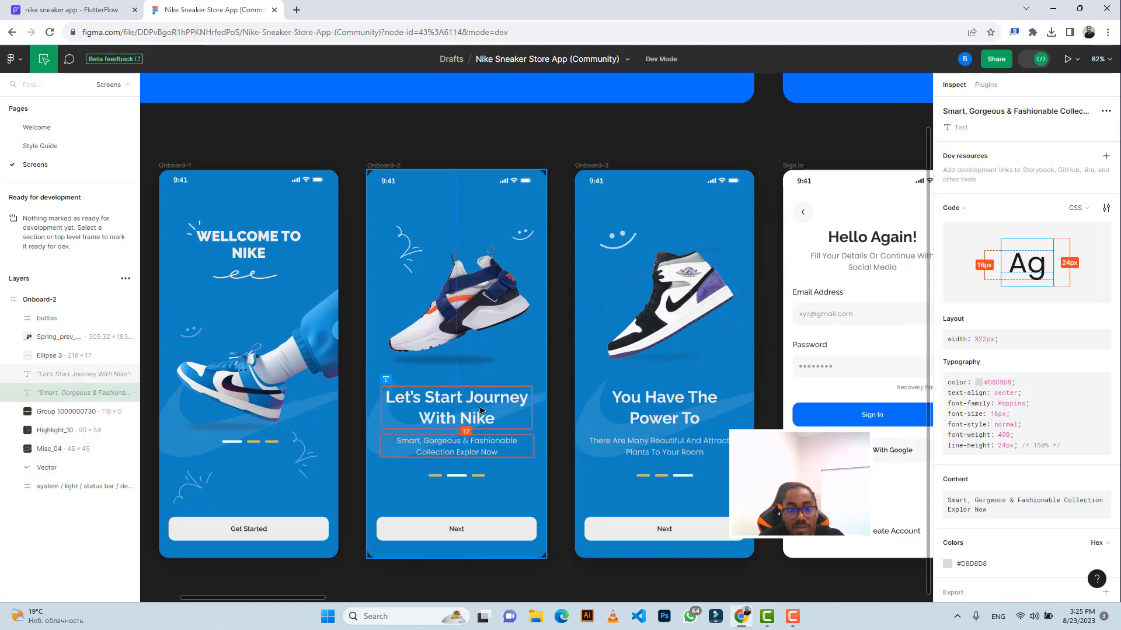
pyautogui.click(70, 10)
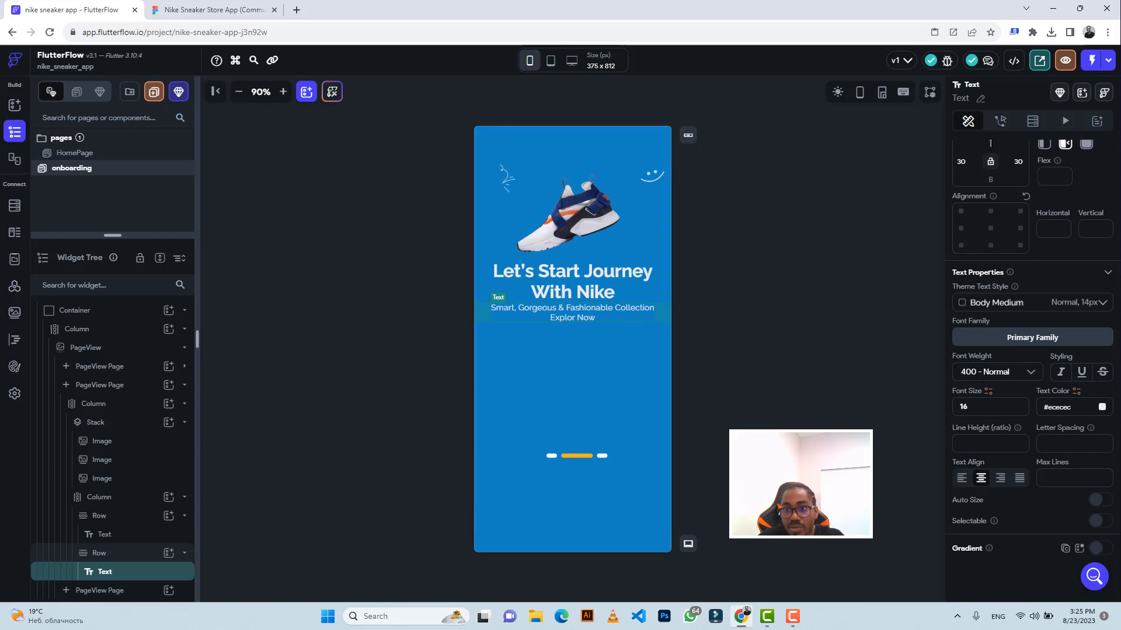
pyautogui.scroll(1, 1032, 362)
pyautogui.click(990, 156)
pyautogui.write('12')
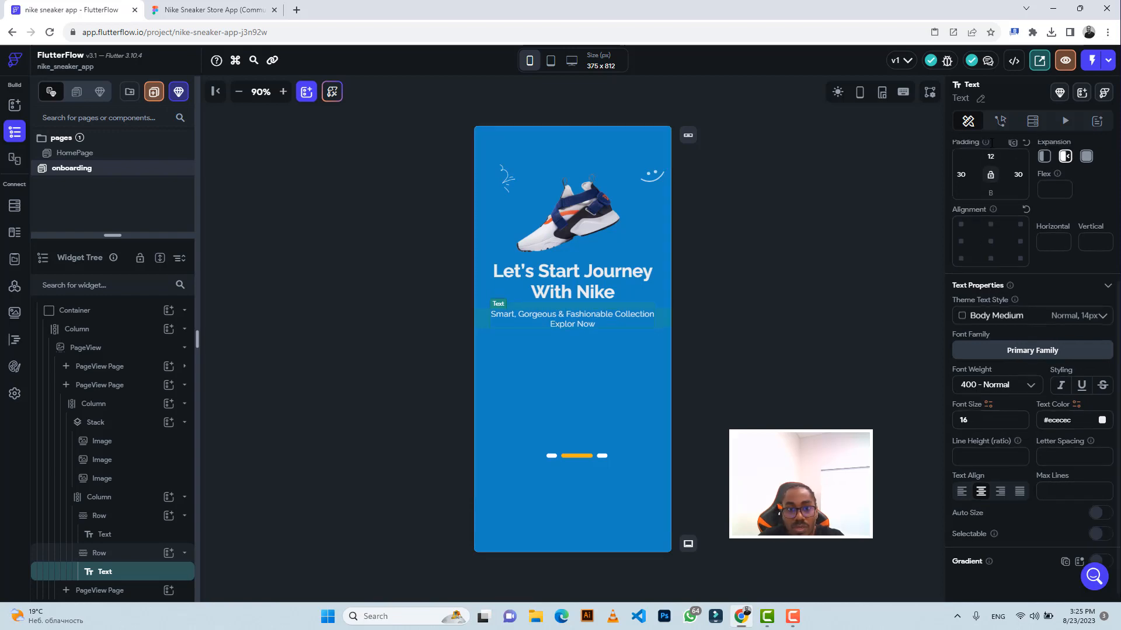
# Step: Check the heading's spacing below the shoe in Figma and wrap the Column holding both text Rows in a Stack in FlutterFlow
pyautogui.click(209, 8)
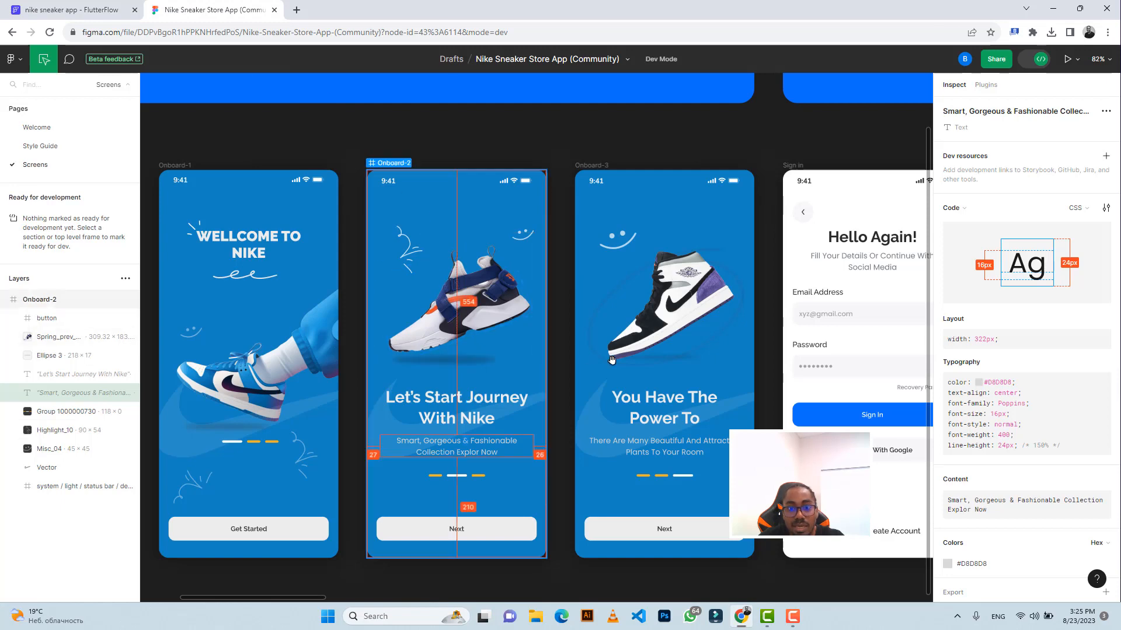
pyautogui.click(453, 399)
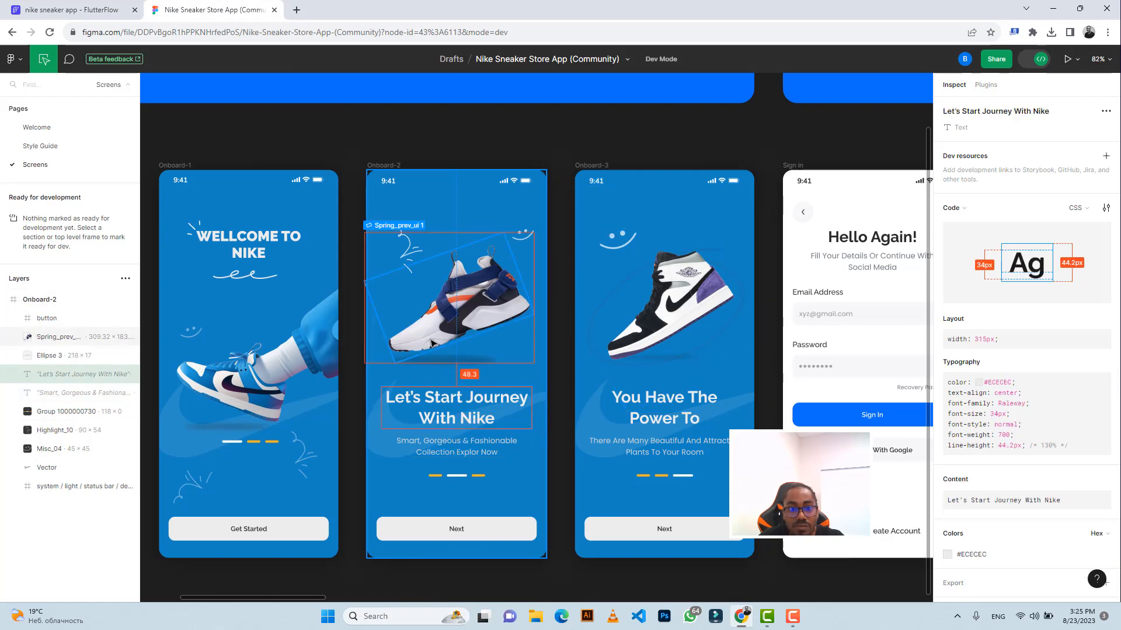
pyautogui.click(70, 9)
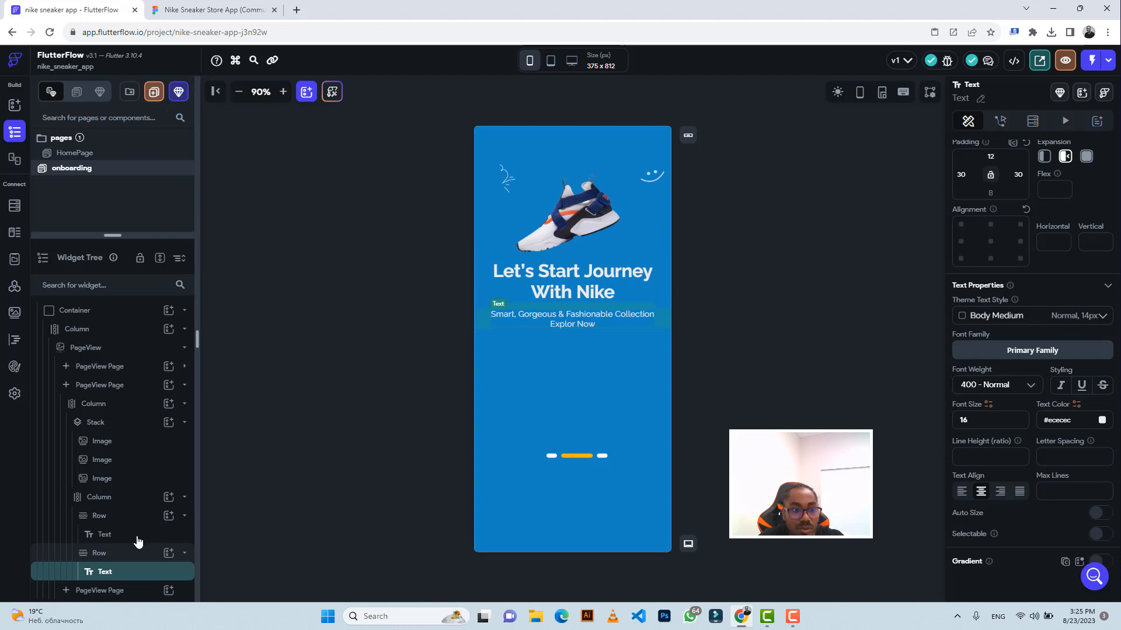
pyautogui.click(100, 497)
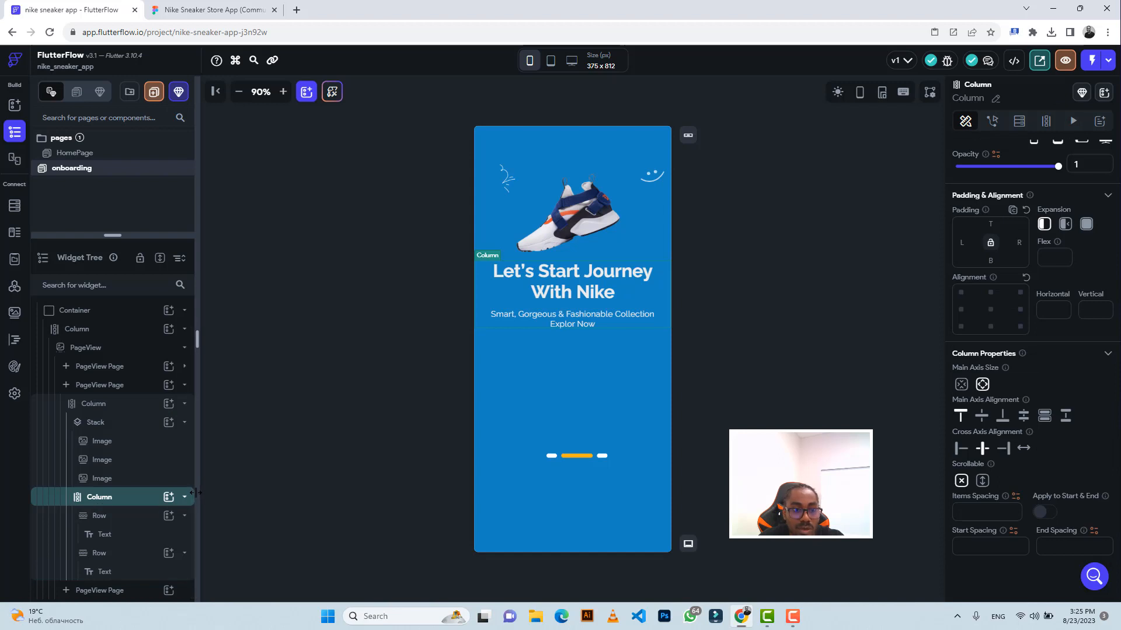
pyautogui.rightClick(127, 500)
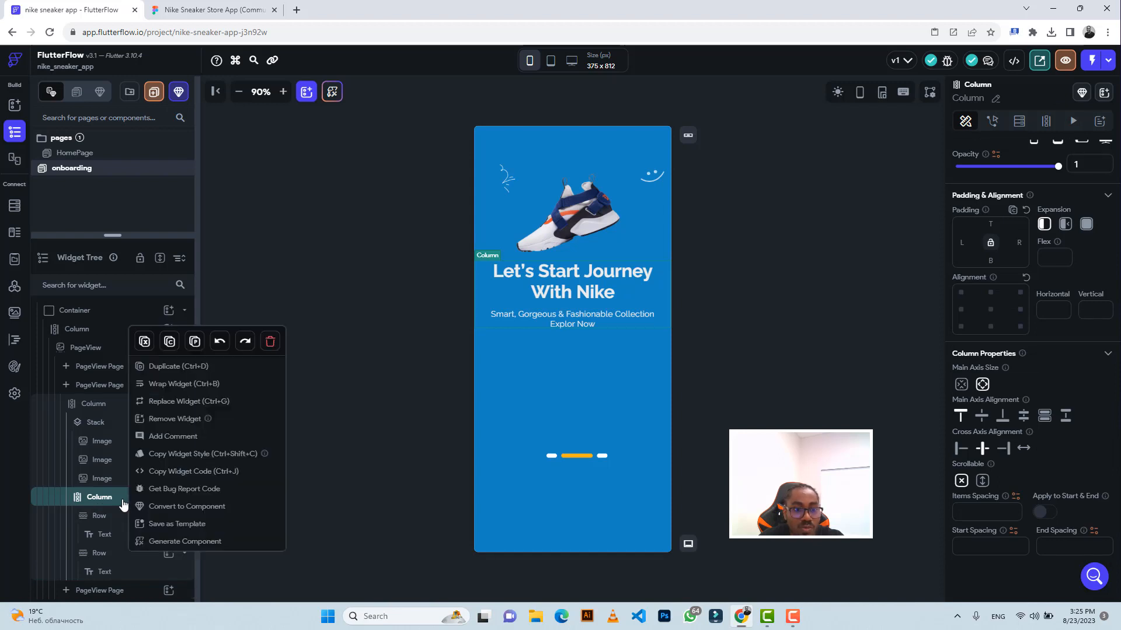
pyautogui.click(169, 384)
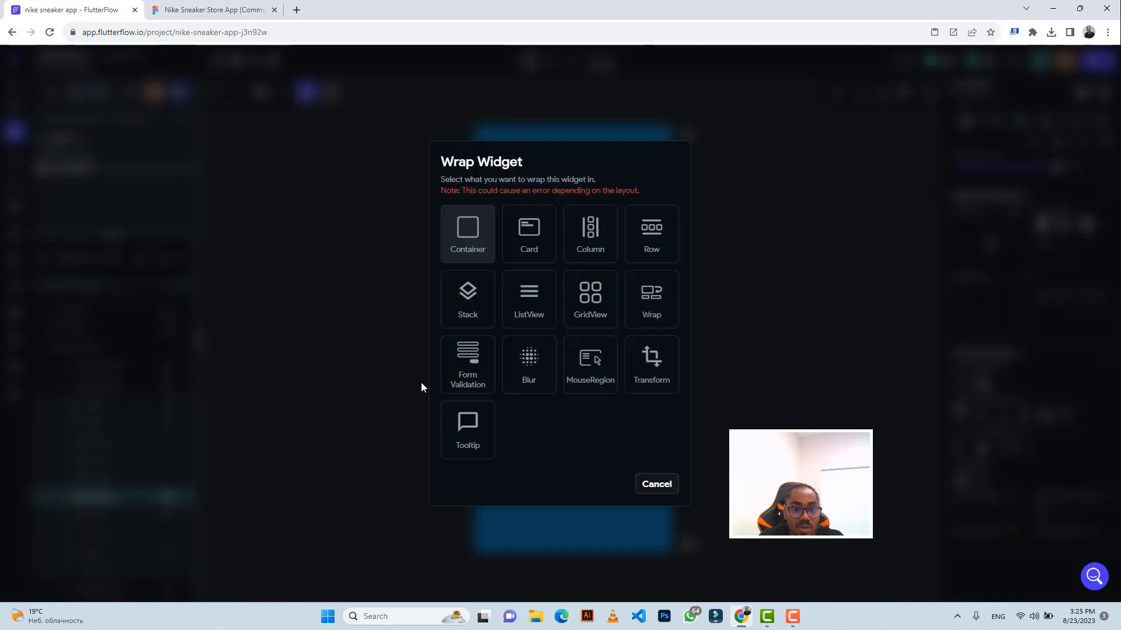
pyautogui.click(471, 314)
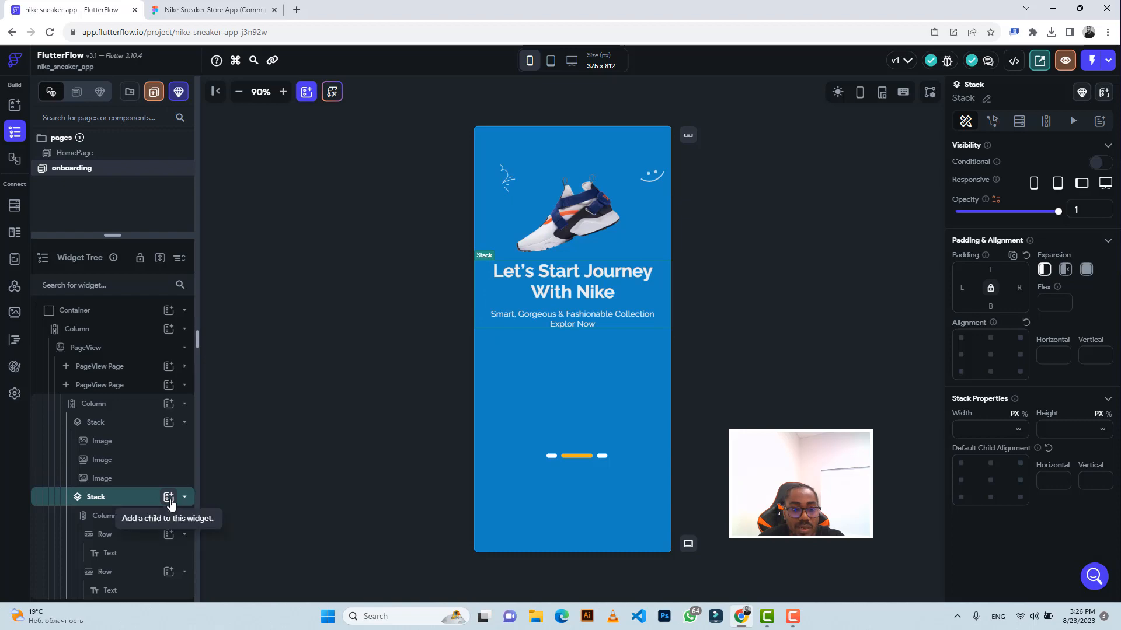
# Step: Measure the gap between the shoe's shadow and the heading in Figma and set the text Stack's top padding to 47.2 in FlutterFlow
pyautogui.click(213, 10)
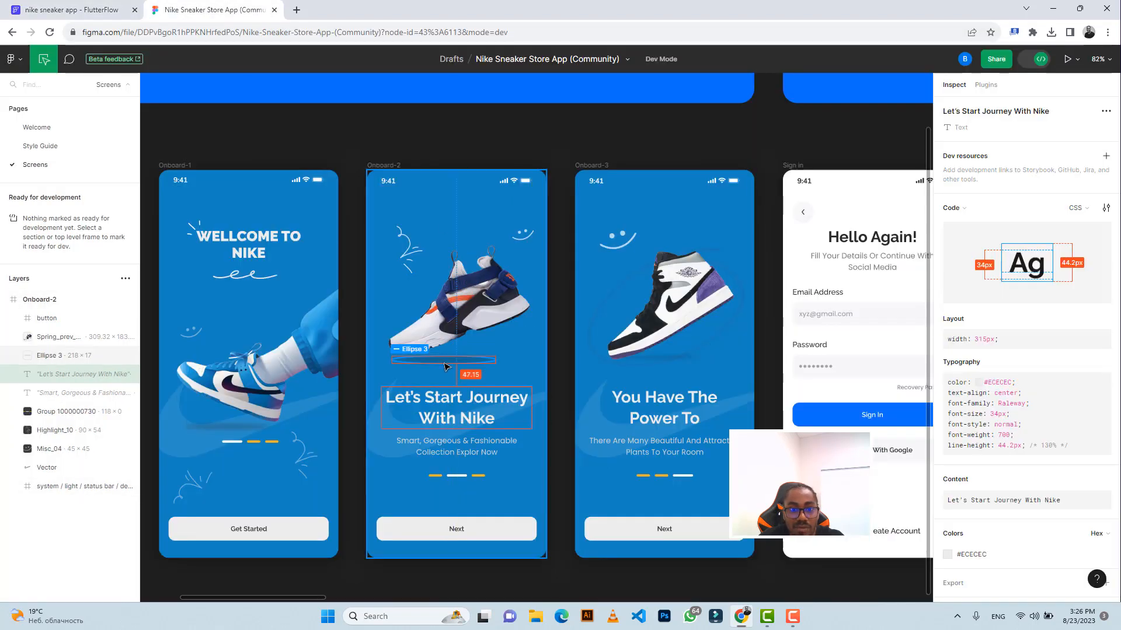
pyautogui.click(71, 10)
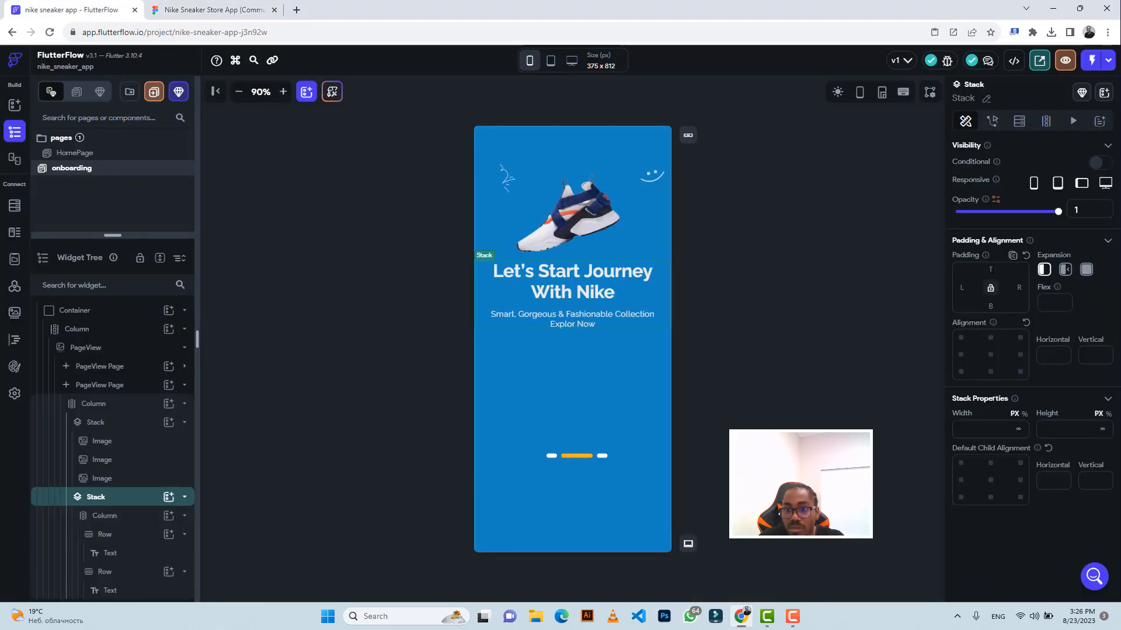
pyautogui.write('47')
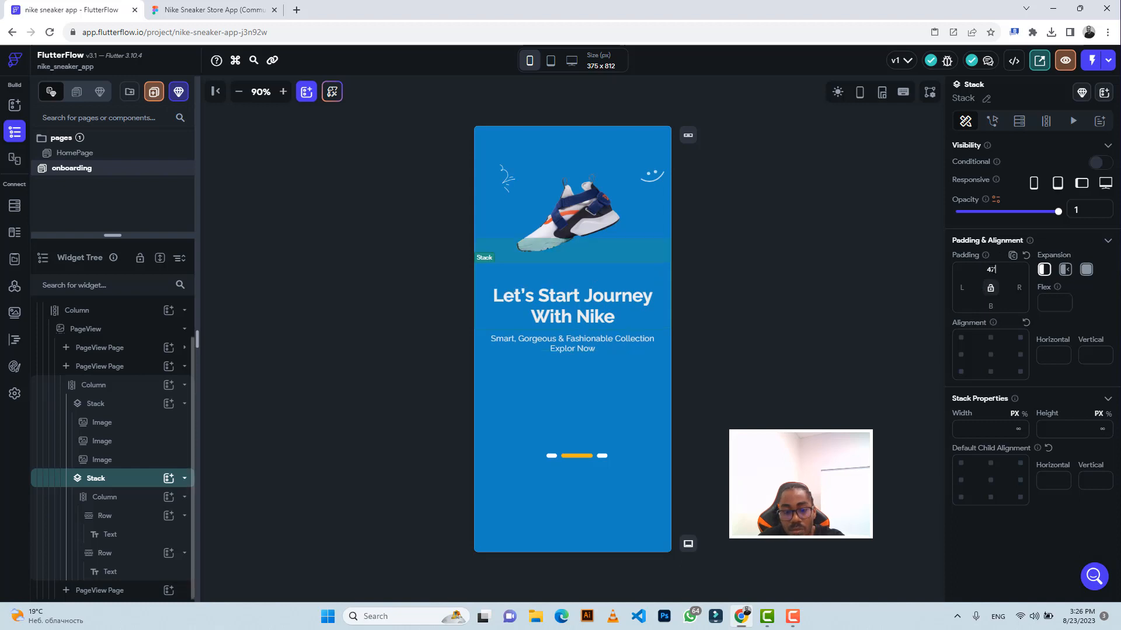
pyautogui.write('.2')
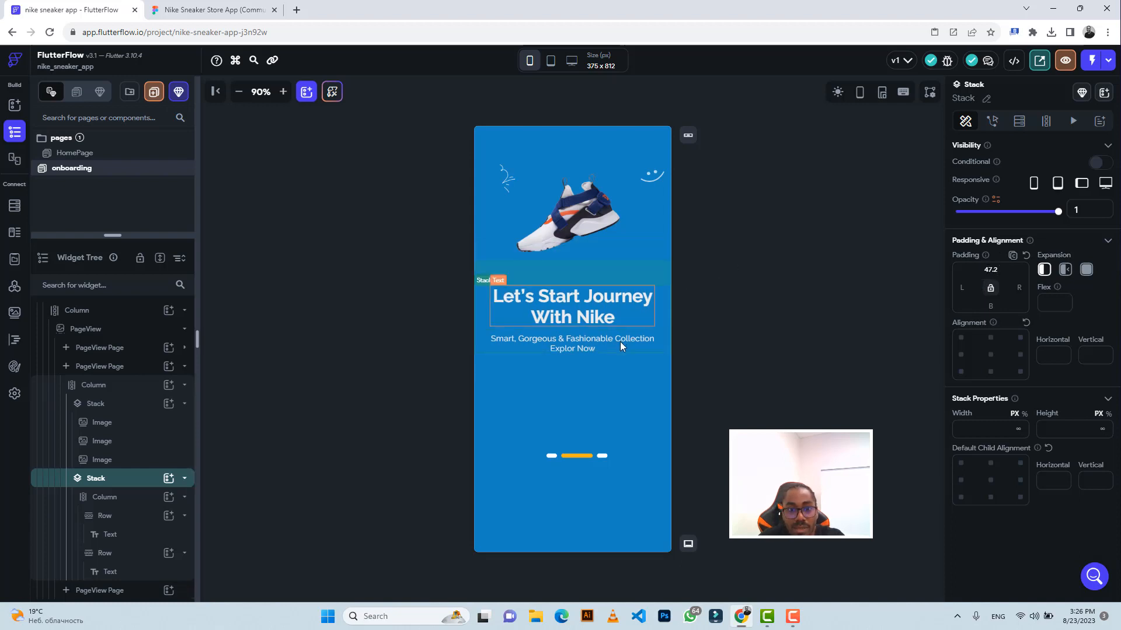
# Step: Add an Image to the text Stack and size it 482 by 166 to match the swoosh vector in Figma's Onboard-2 frame
pyautogui.click(168, 479)
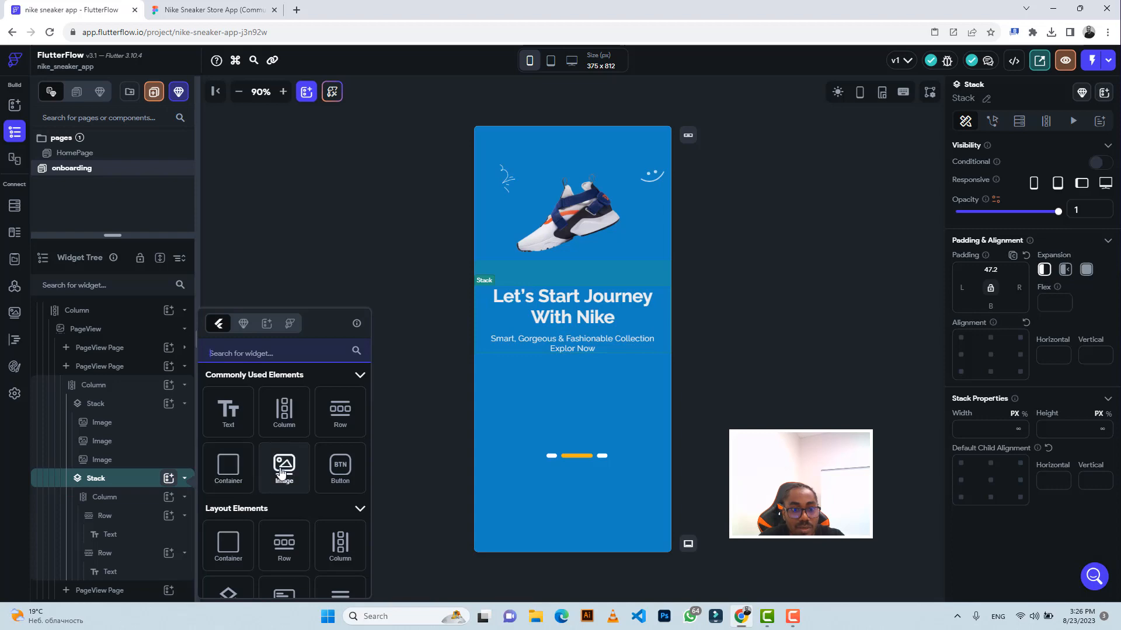
pyautogui.click(283, 467)
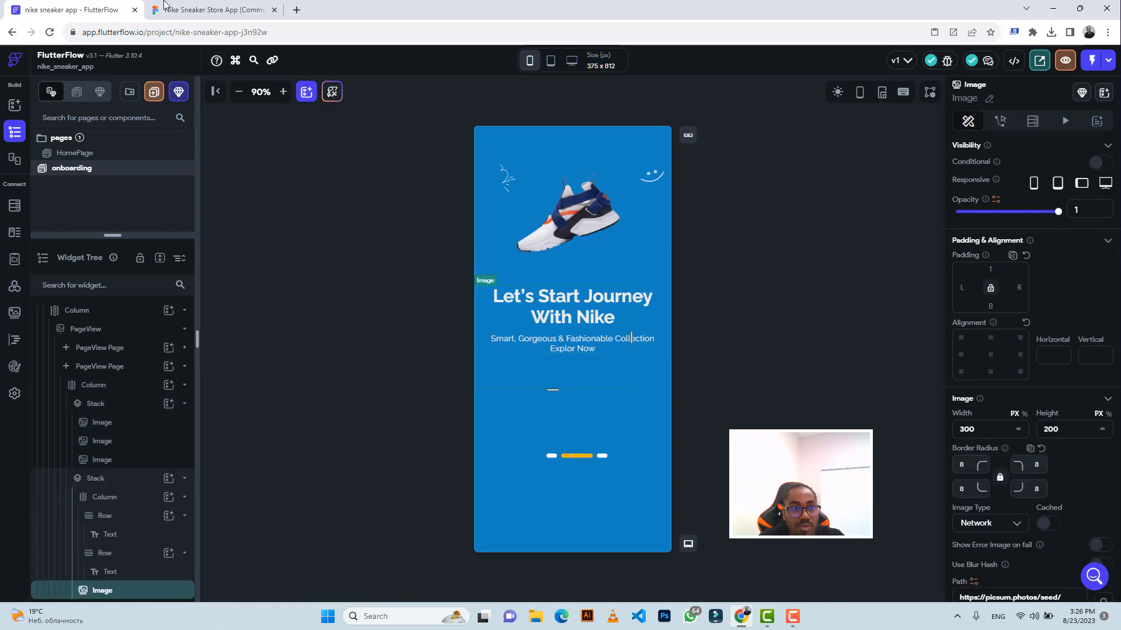
pyautogui.click(198, 10)
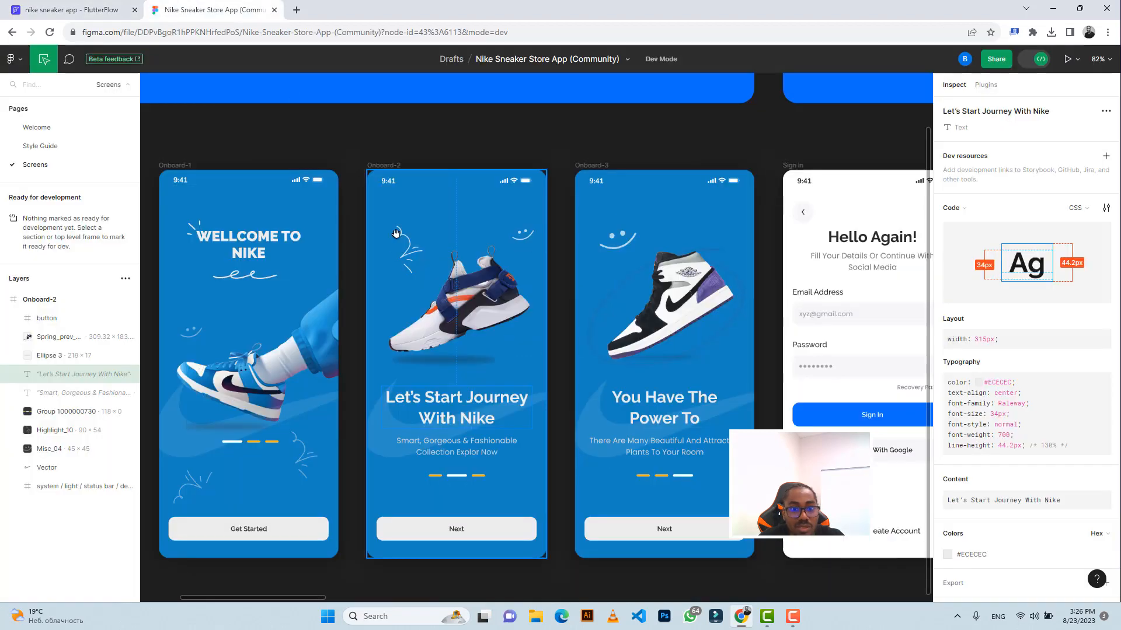
pyautogui.click(374, 457)
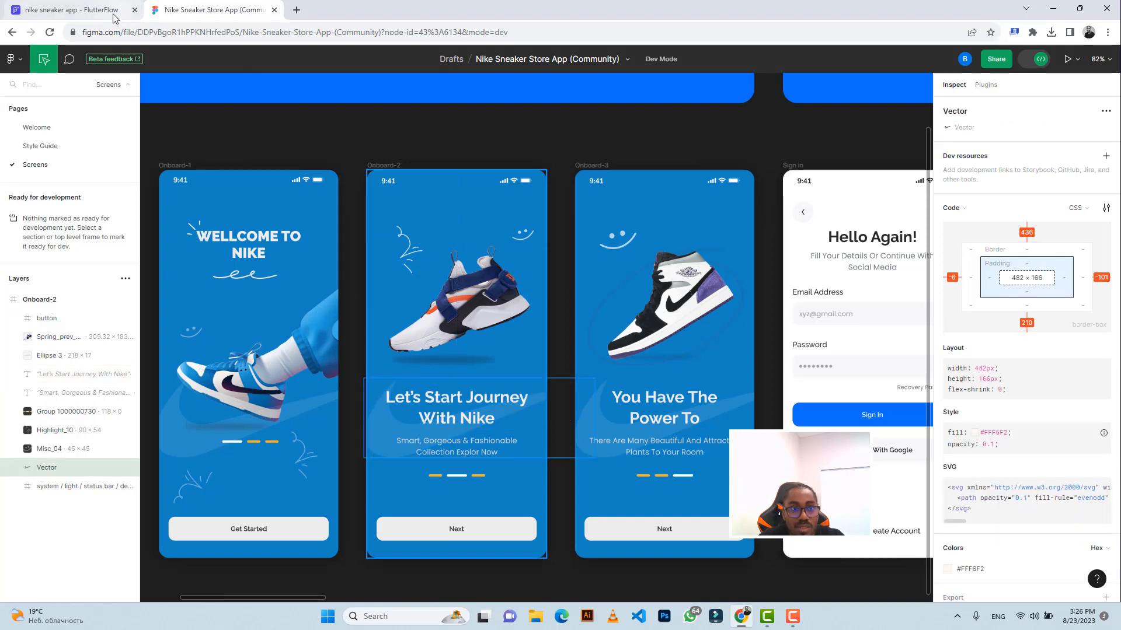
pyautogui.click(76, 10)
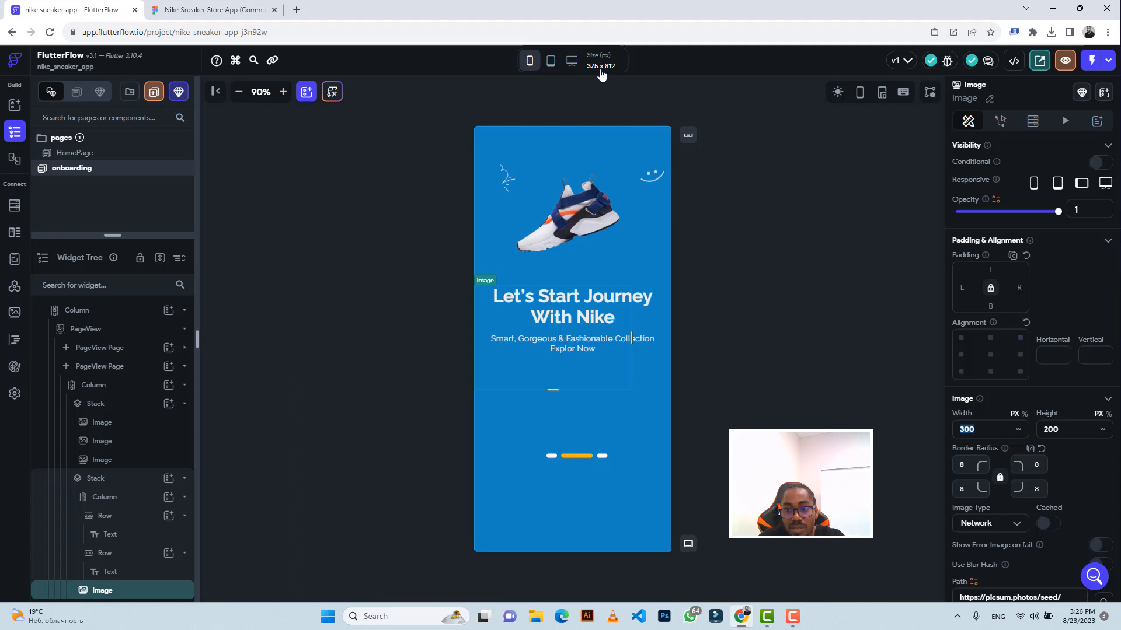
pyautogui.write('482')
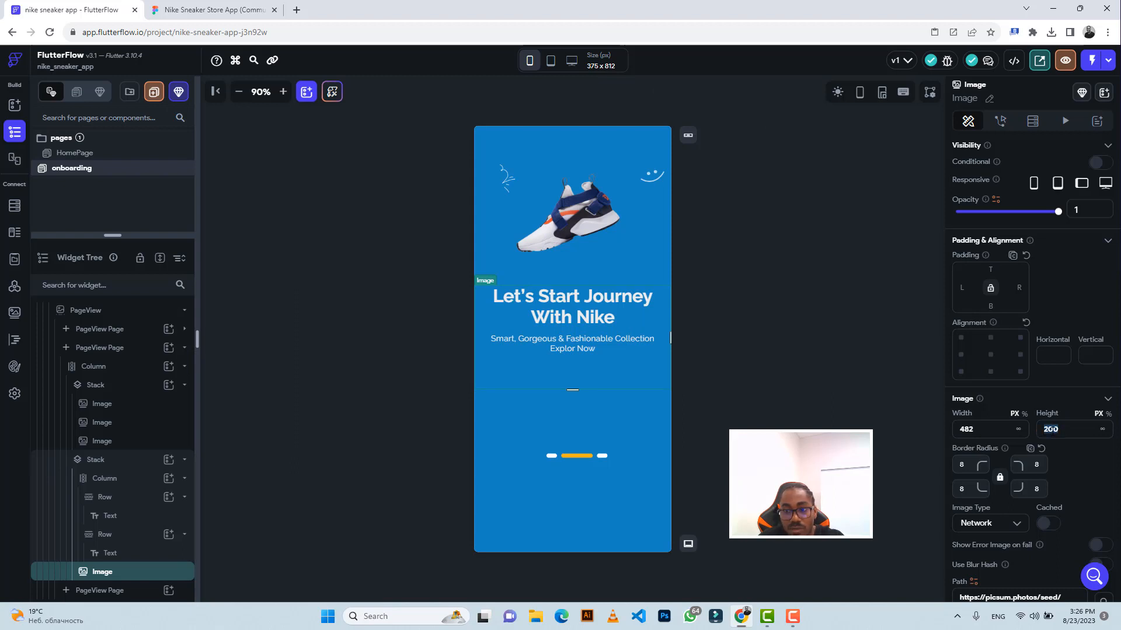
pyautogui.write('166')
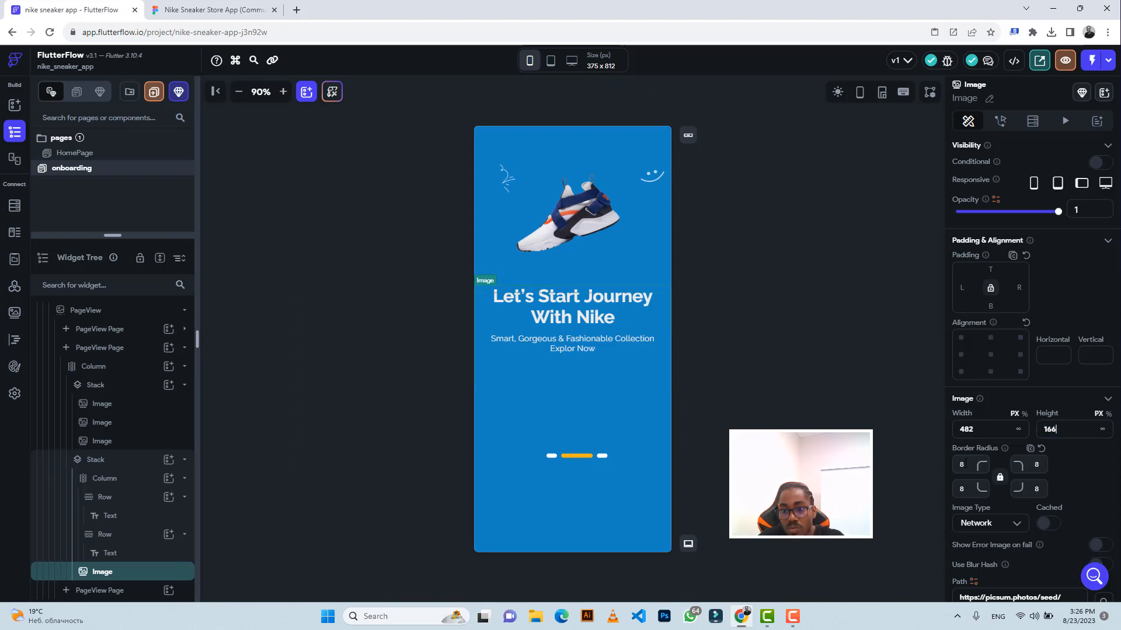
# Step: Clear the new image's border radius and set its image type to Asset
pyautogui.click(965, 465)
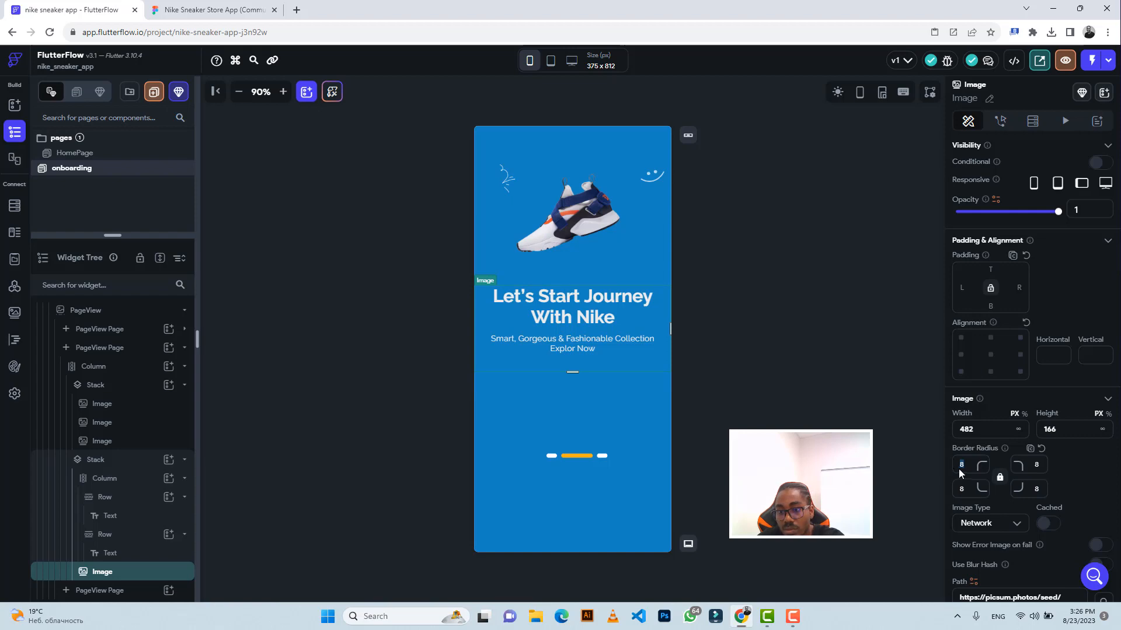
pyautogui.click(988, 524)
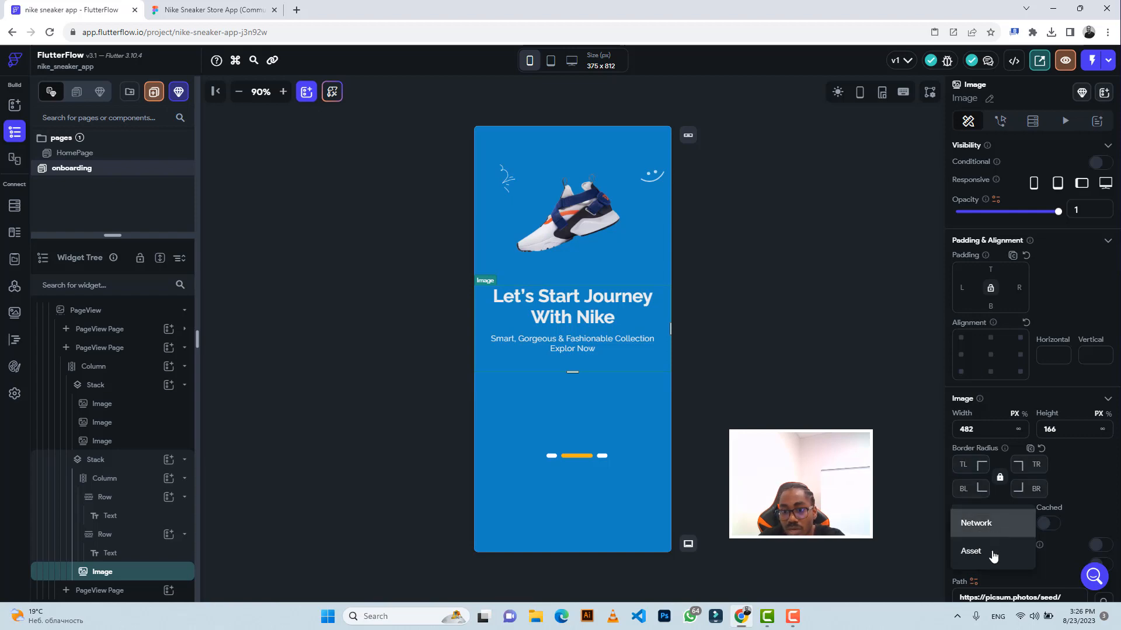
pyautogui.click(993, 556)
# Step: Switch to Figma and export the swoosh Vector as a PNG at 3x
pyautogui.hotkey('ctrl', 'Tab')
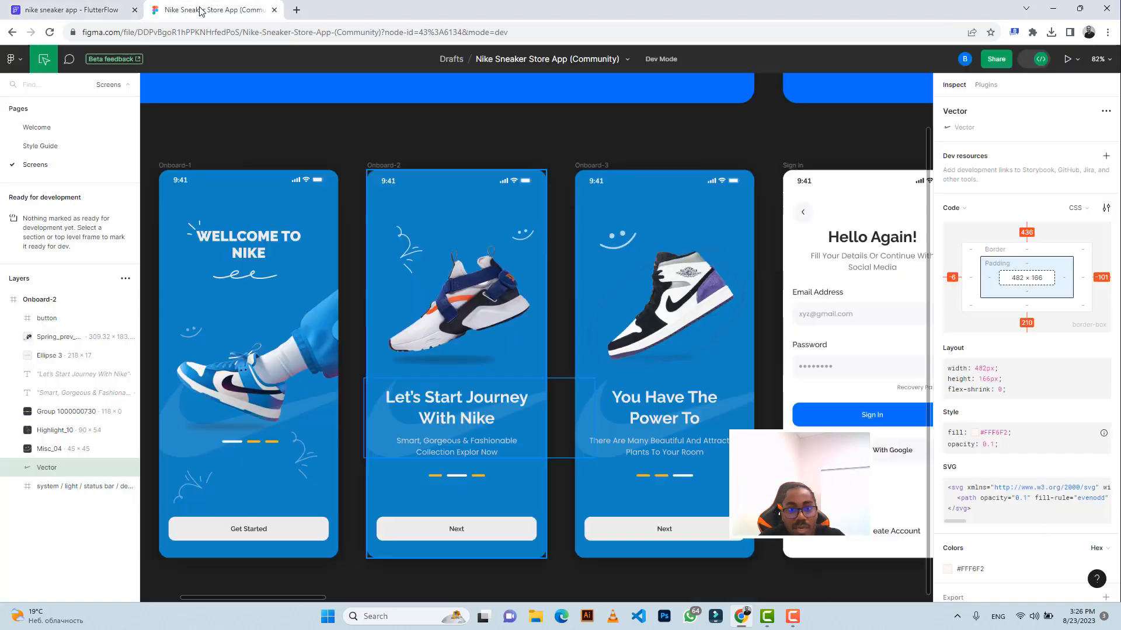
pyautogui.scroll(-4, 1021, 490)
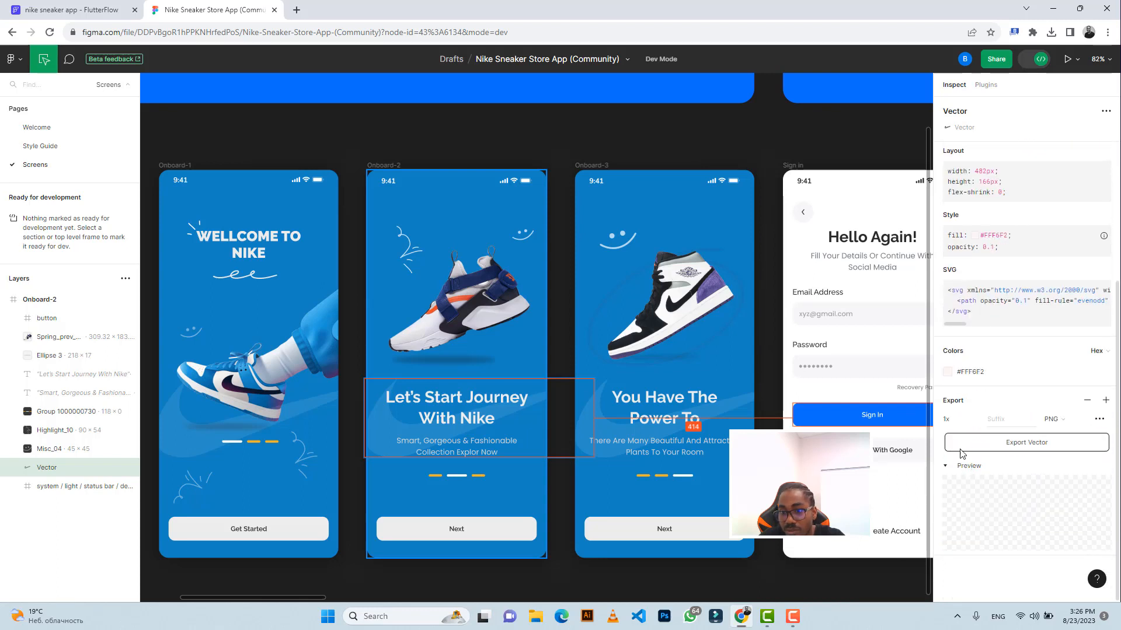
pyautogui.click(969, 419)
pyautogui.click(970, 453)
pyautogui.click(976, 444)
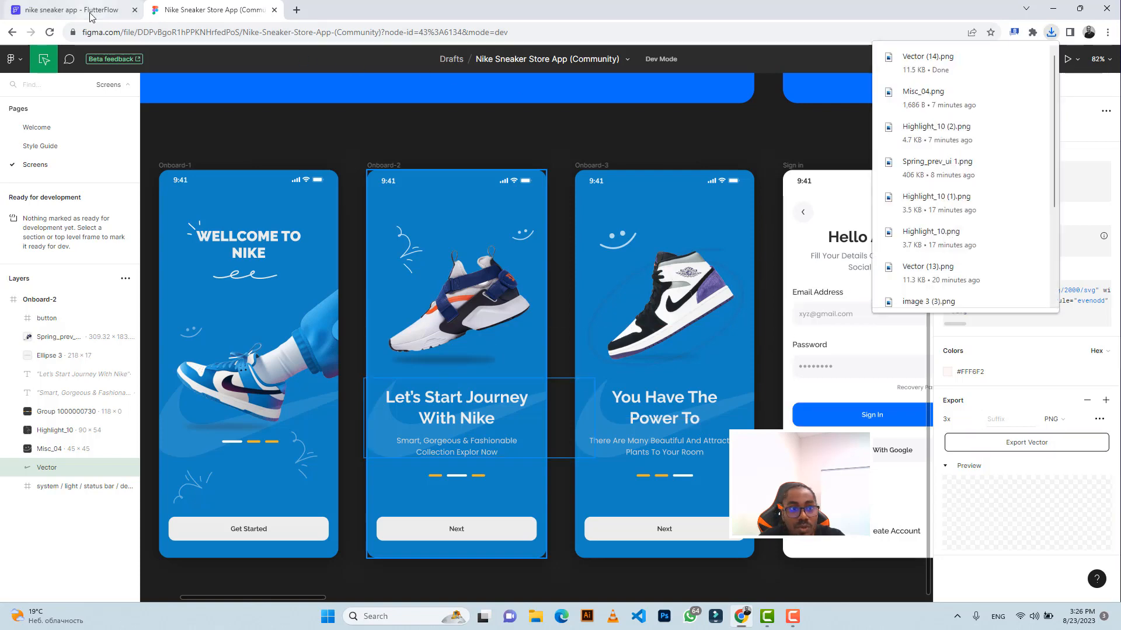
# Step: Return to FlutterFlow and upload Vector (14).png from Downloads as the image's asset
pyautogui.click(71, 10)
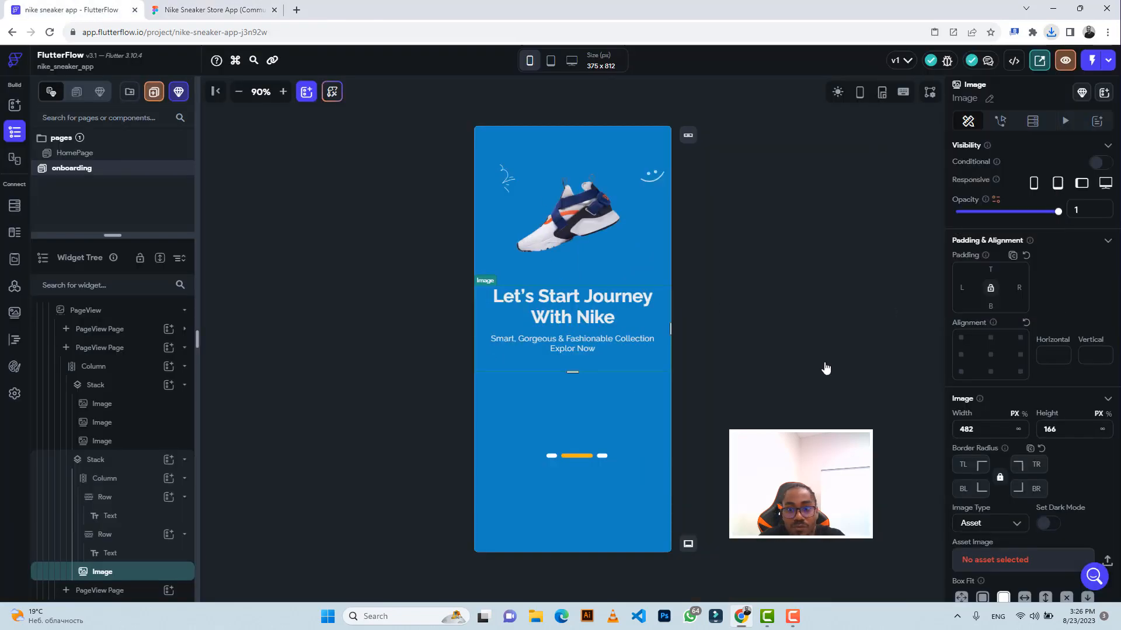
pyautogui.click(1107, 561)
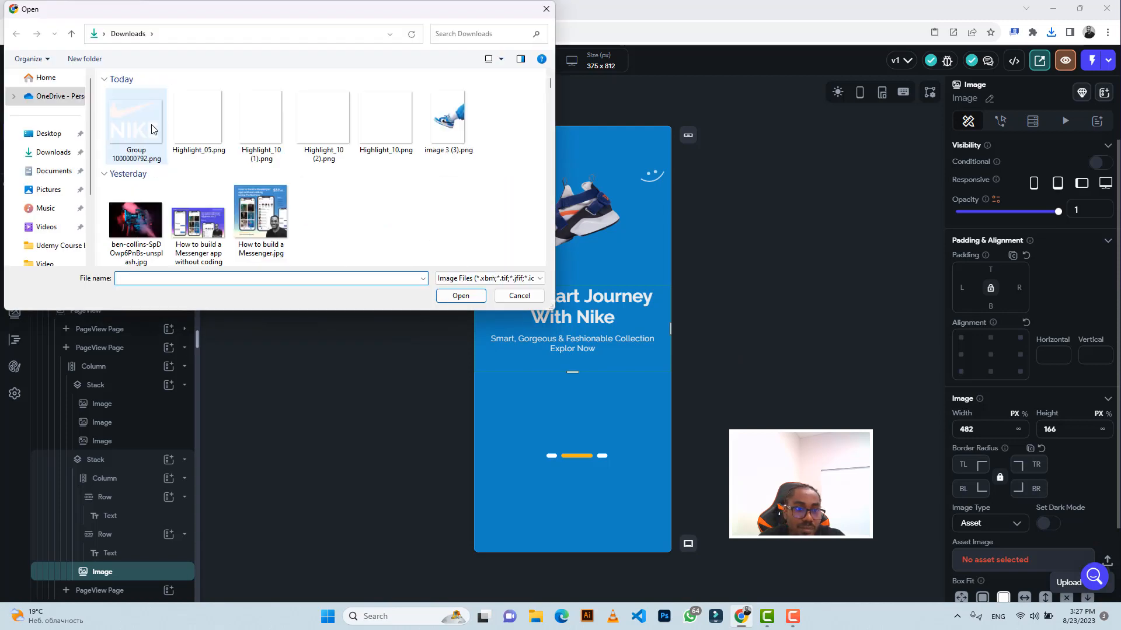
pyautogui.click(136, 134)
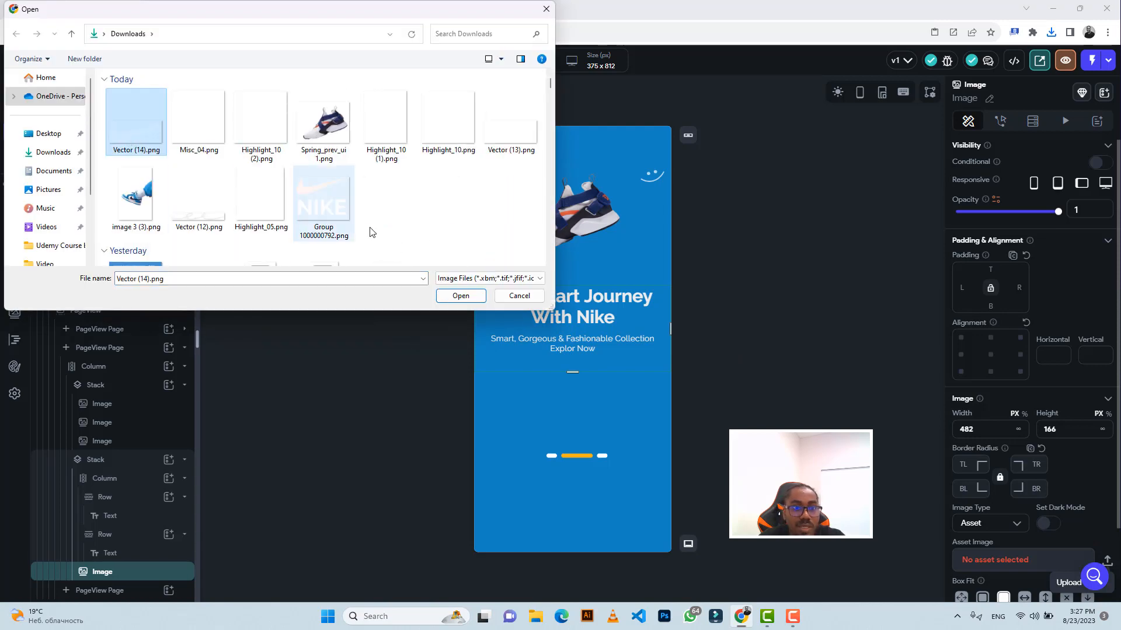
pyautogui.click(461, 296)
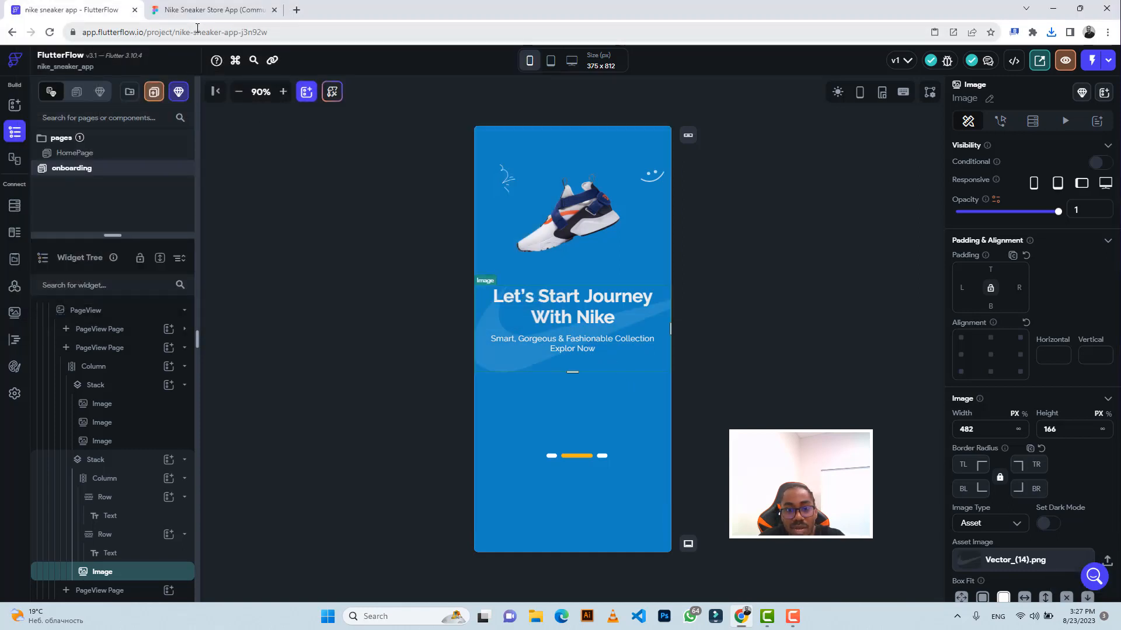
# Step: Check the Onboard-2 design in Figma and copy the Get Started button from the first PageView page in FlutterFlow
pyautogui.click(173, 9)
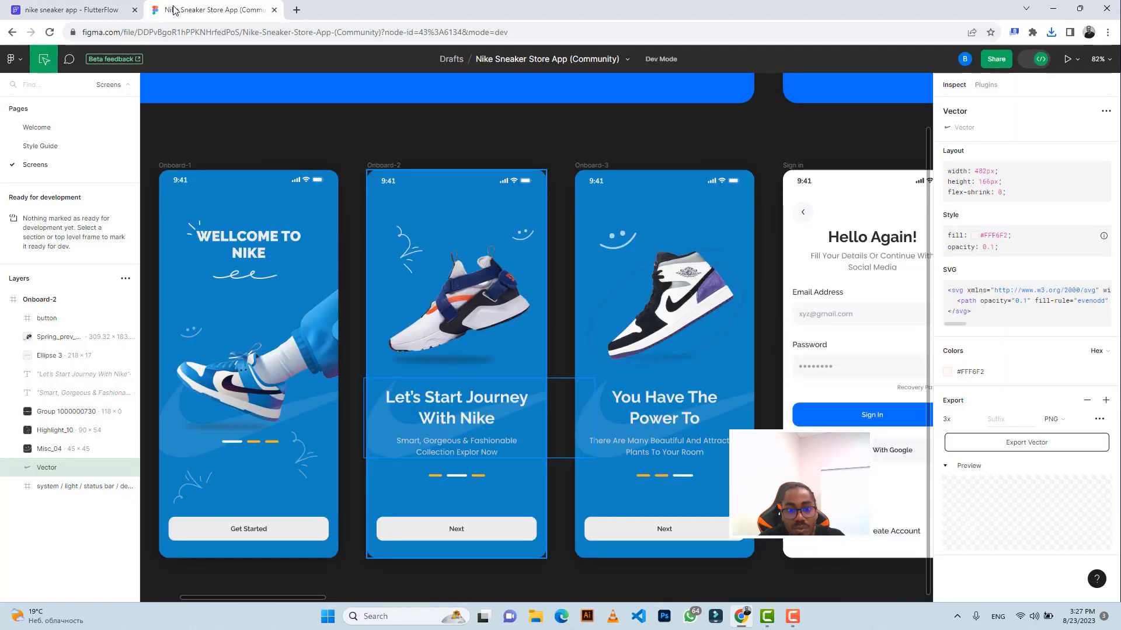
pyautogui.click(94, 9)
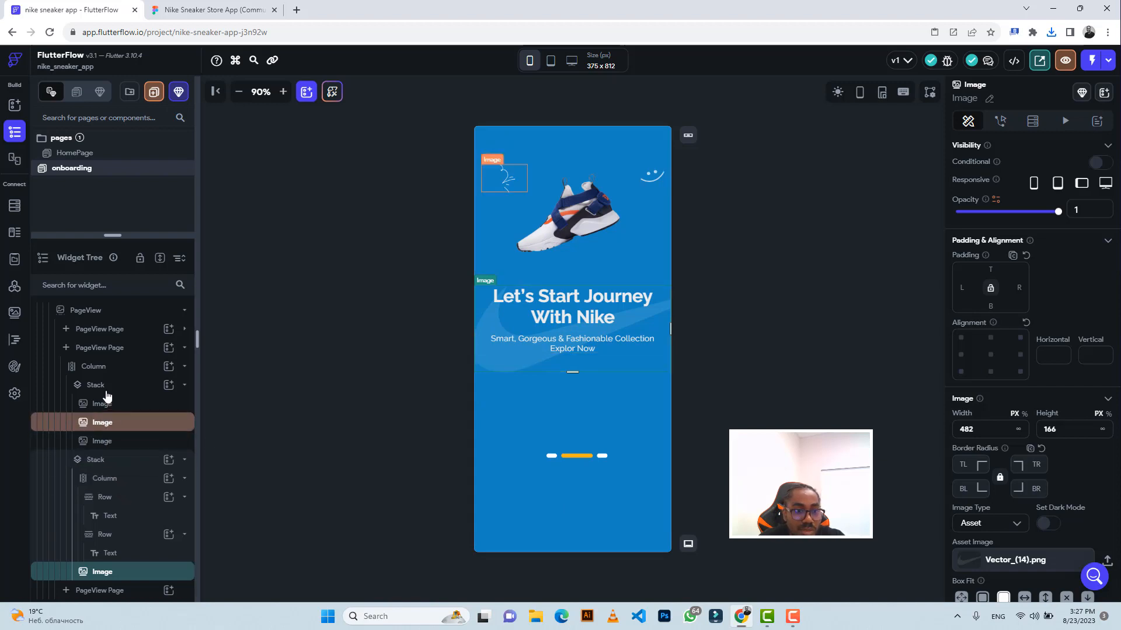
pyautogui.click(110, 331)
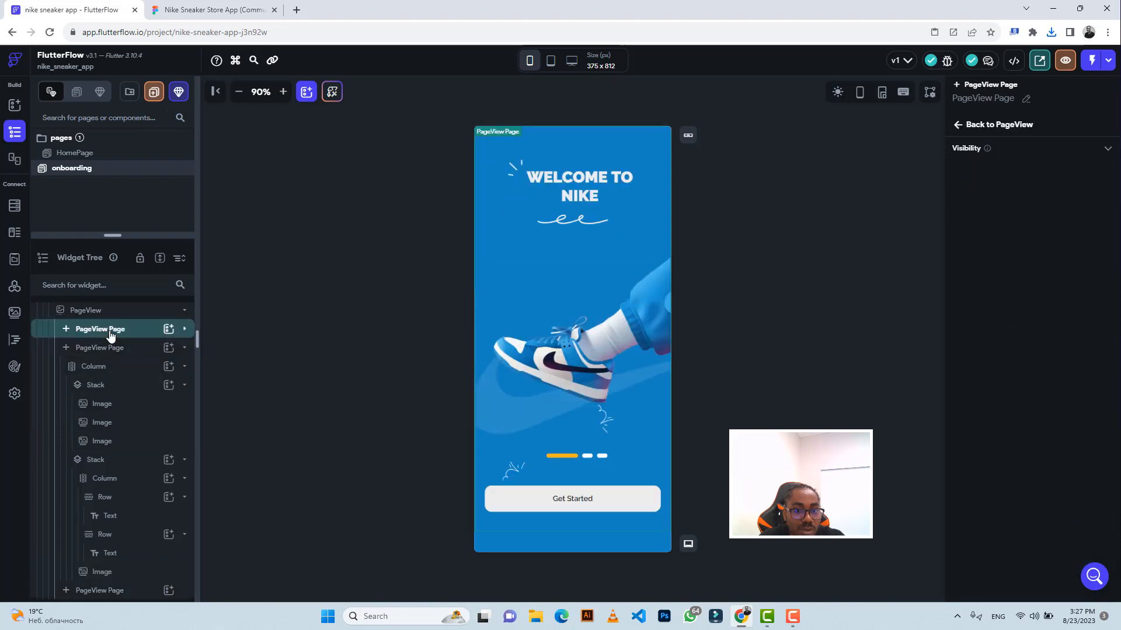
pyautogui.click(111, 336)
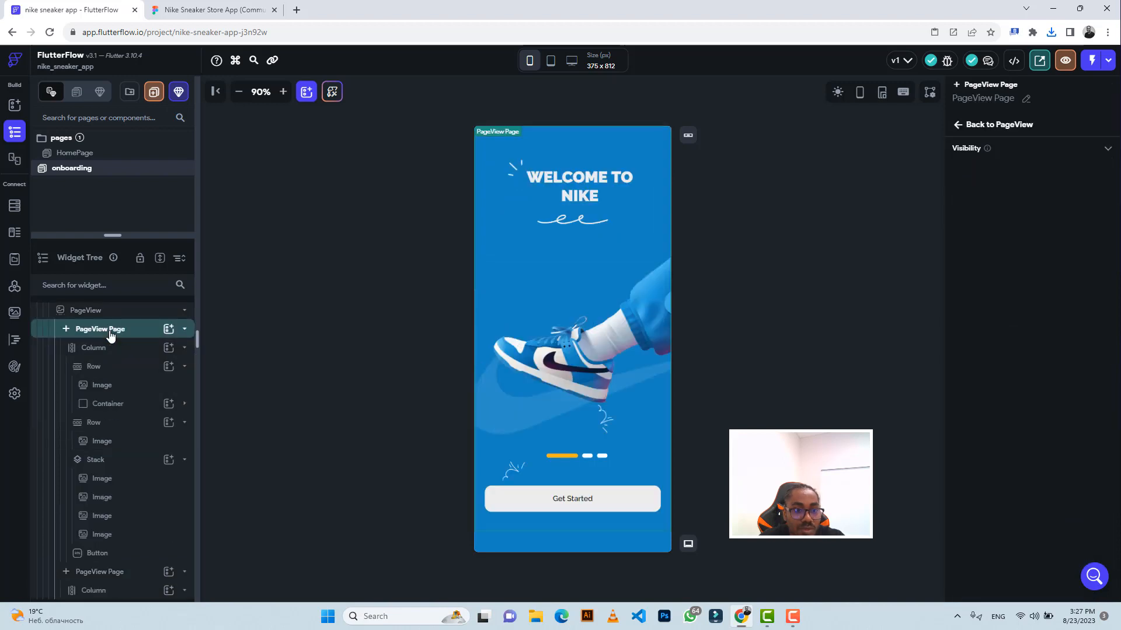
pyautogui.click(507, 501)
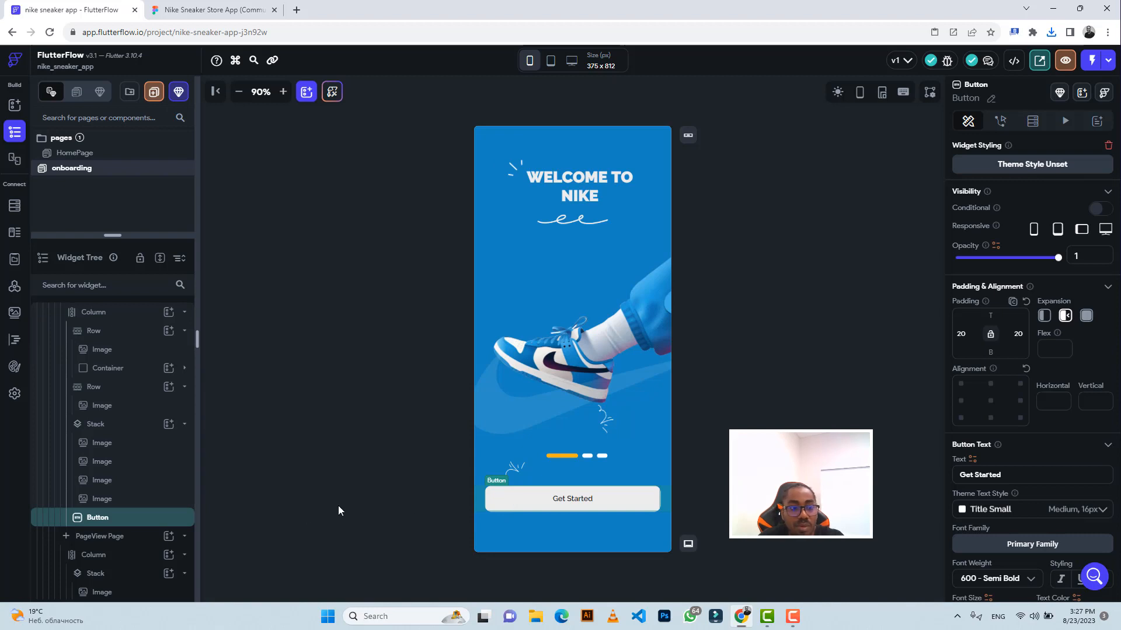
pyautogui.hotkey('ctrl', 'c')
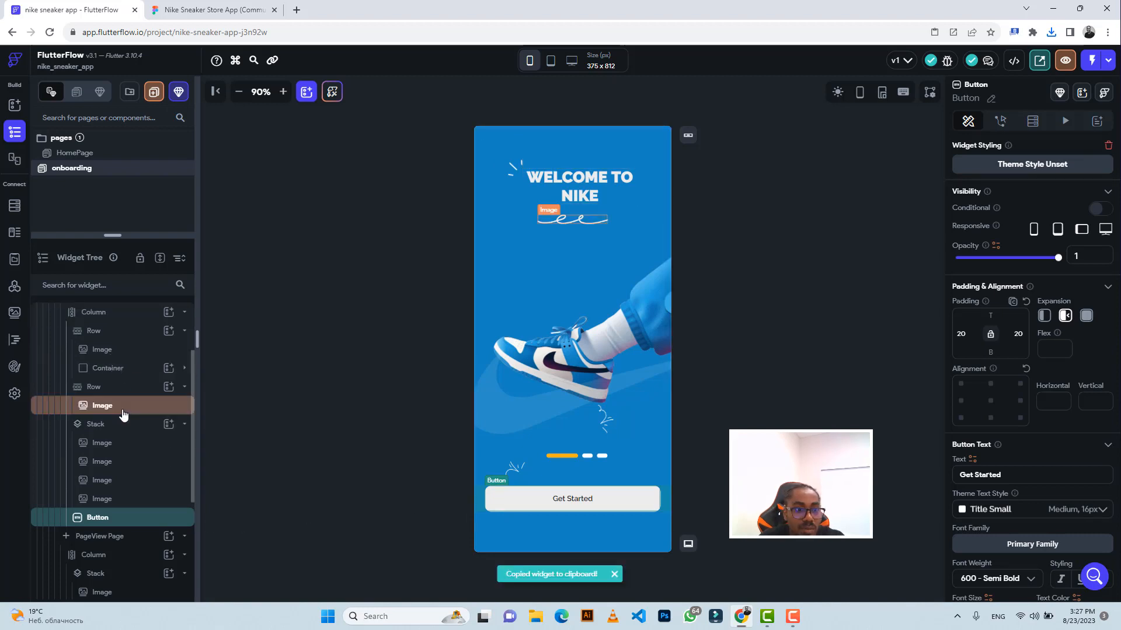
# Step: Collapse the first PageView page and paste the copied button into the second page's main Column
pyautogui.scroll(2, 119, 376)
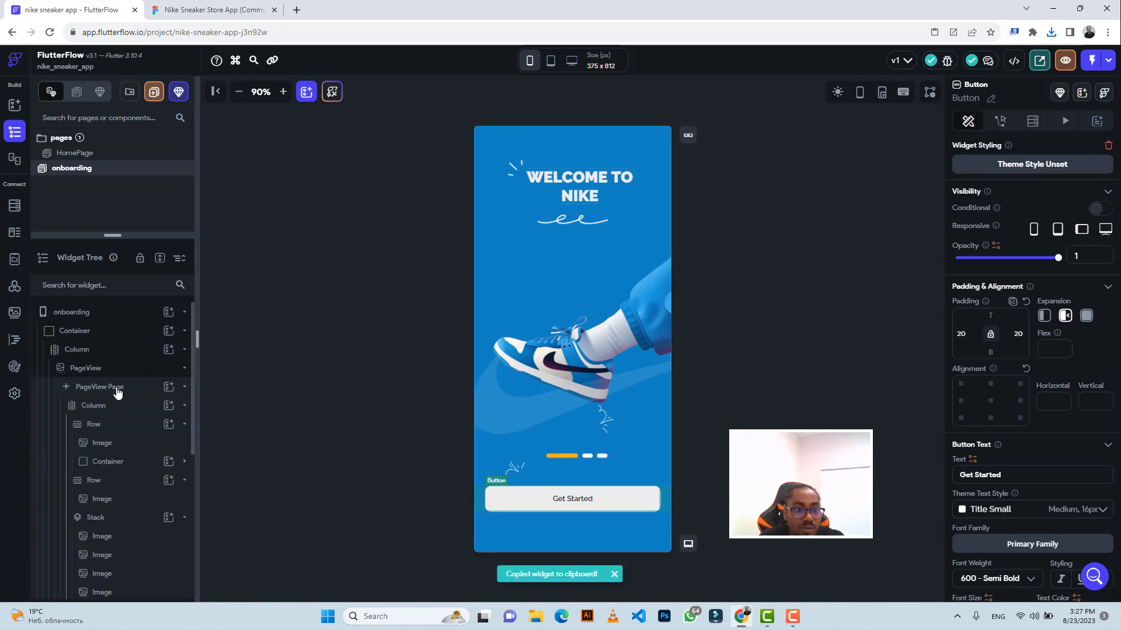
pyautogui.click(118, 388)
pyautogui.click(117, 390)
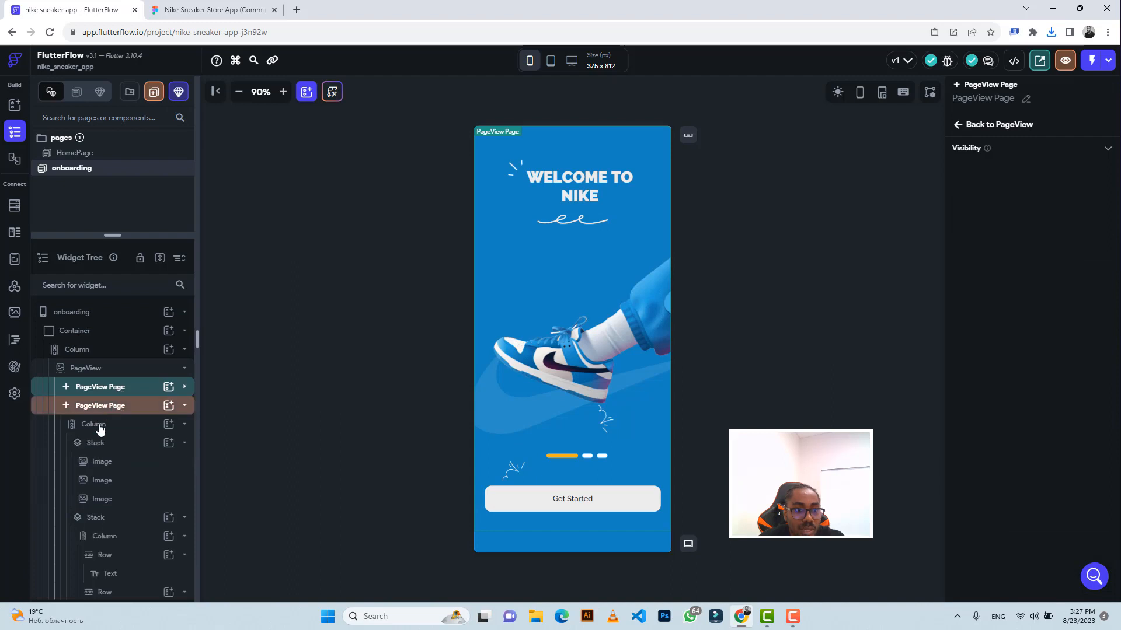
pyautogui.click(105, 407)
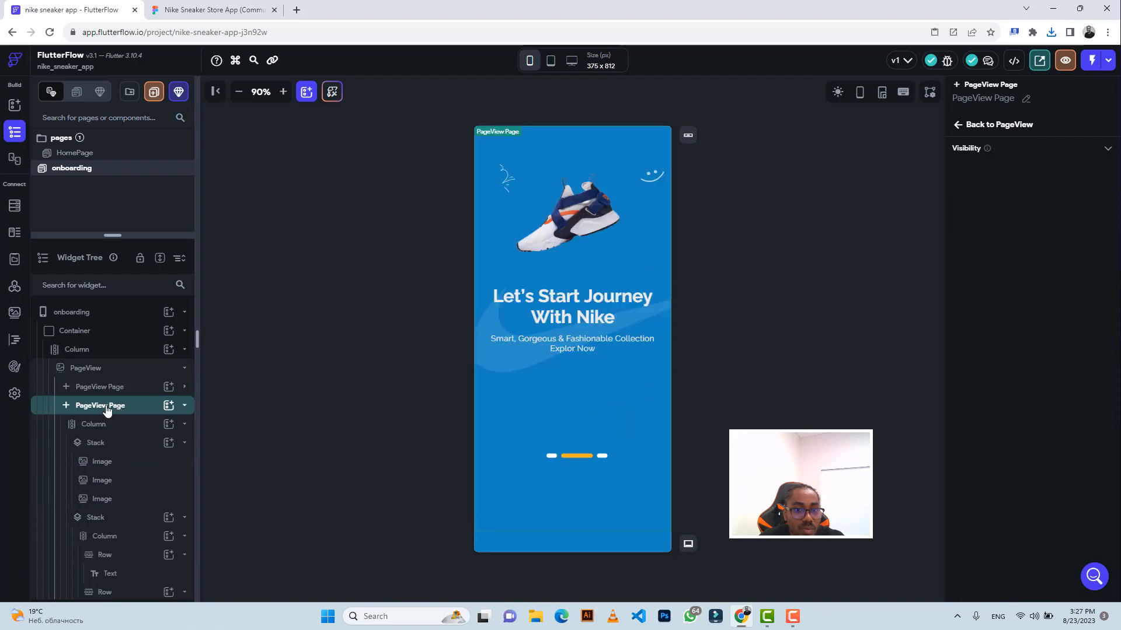
pyautogui.click(509, 501)
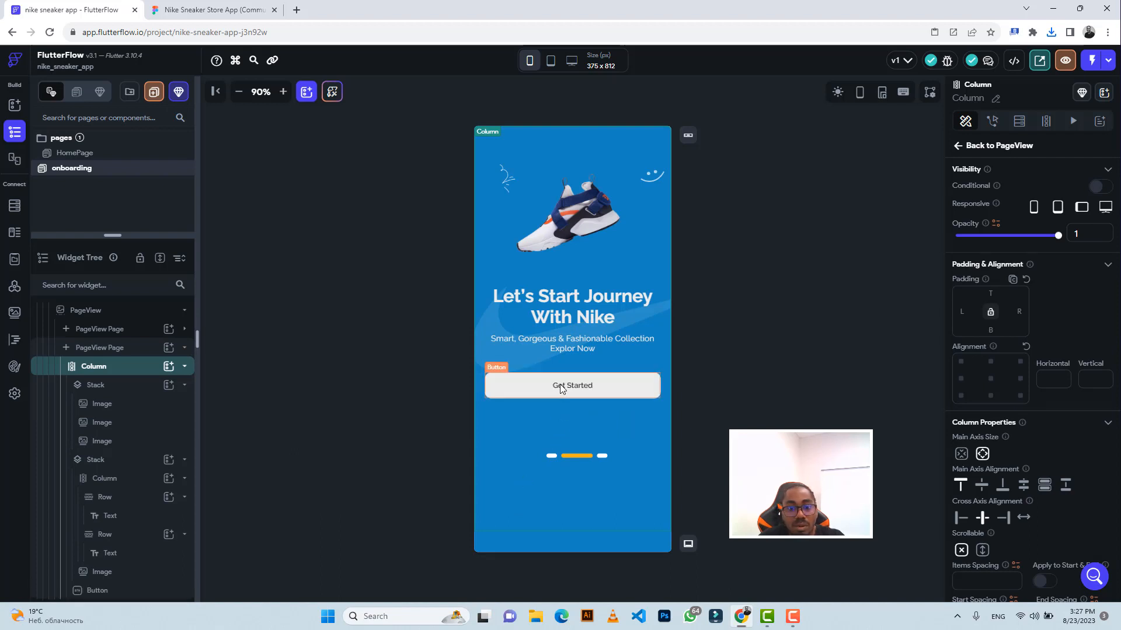
# Step: Select the pasted button and measure the Next button's distance from the frame's bottom edge in Figma
pyautogui.click(568, 387)
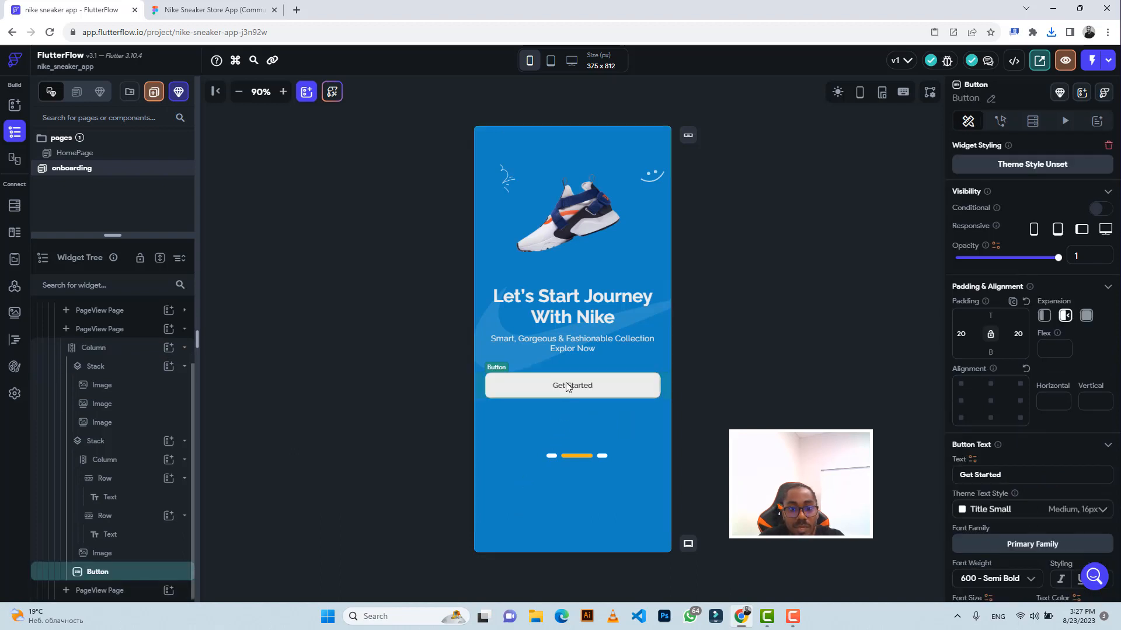
pyautogui.click(168, 14)
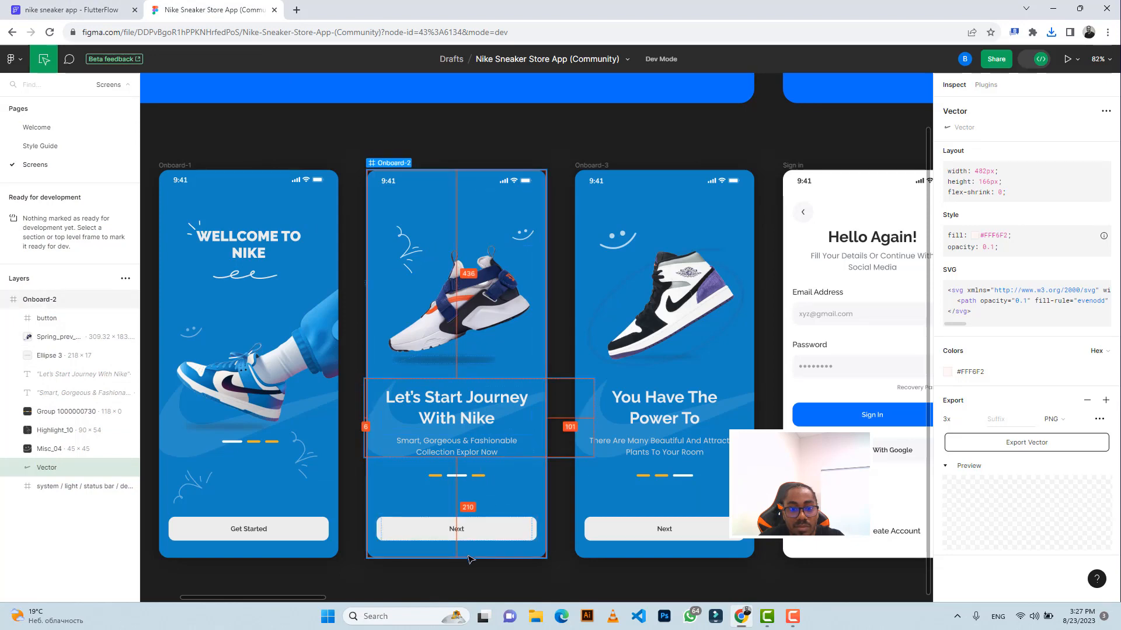
pyautogui.click(469, 536)
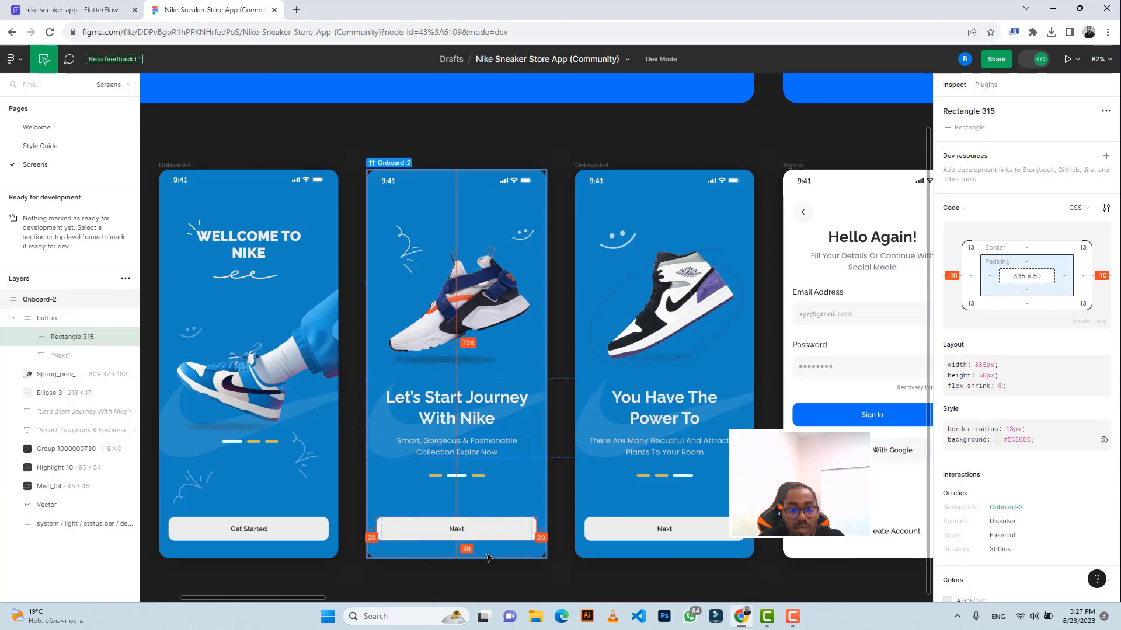
pyautogui.click(73, 10)
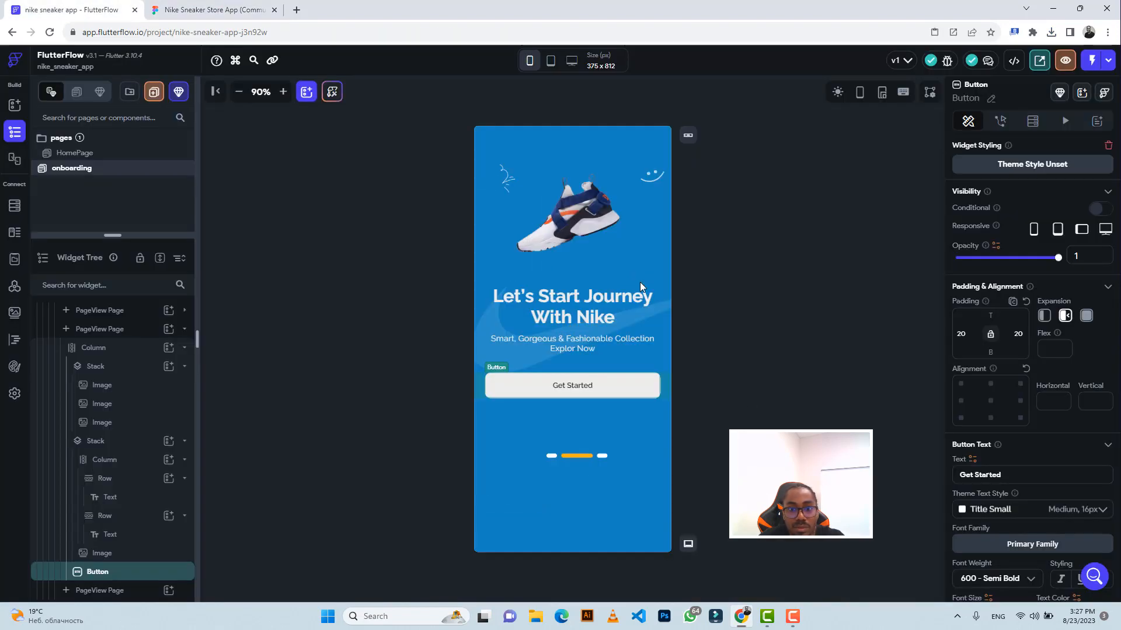
# Step: Align the pasted button to the bottom center of the page and try a bottom padding of 36
pyautogui.click(998, 420)
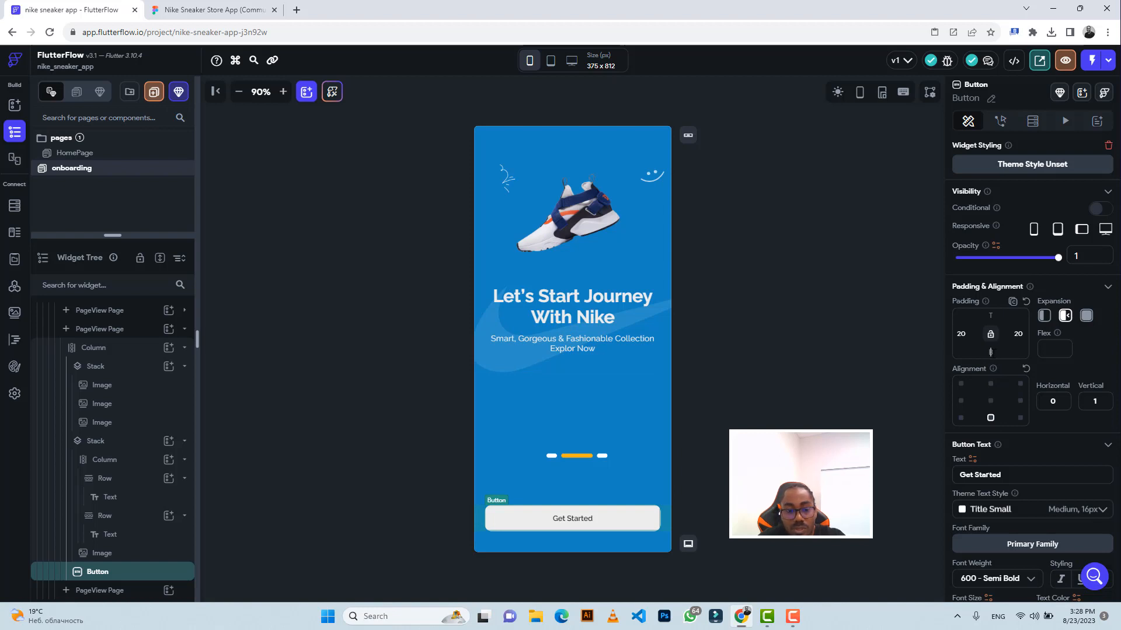
pyautogui.write('36')
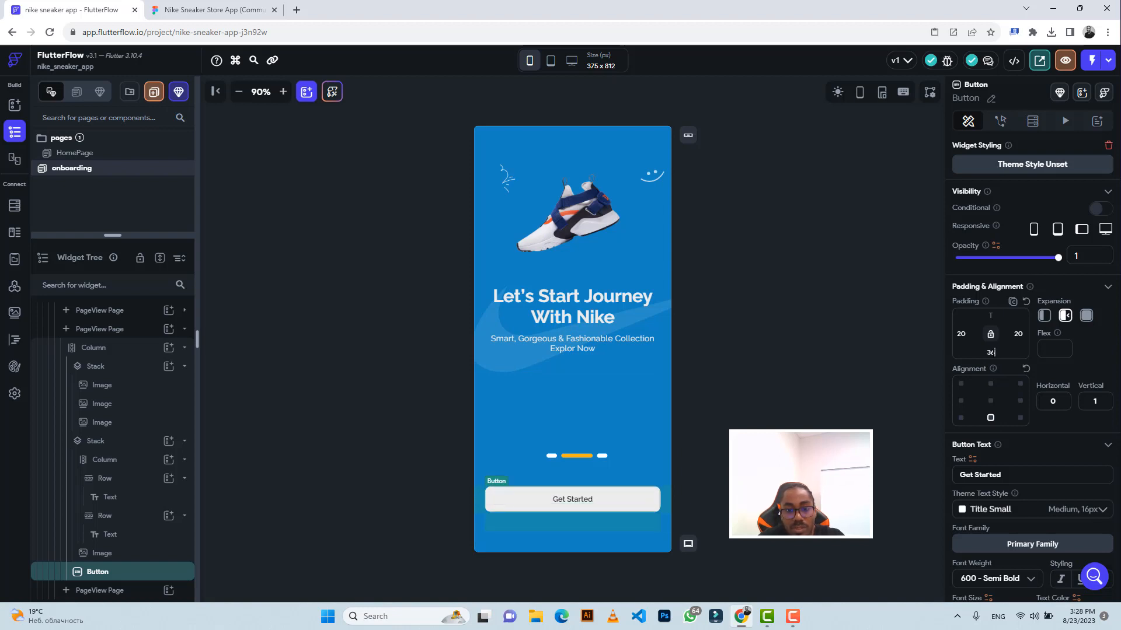
pyautogui.press('Return')
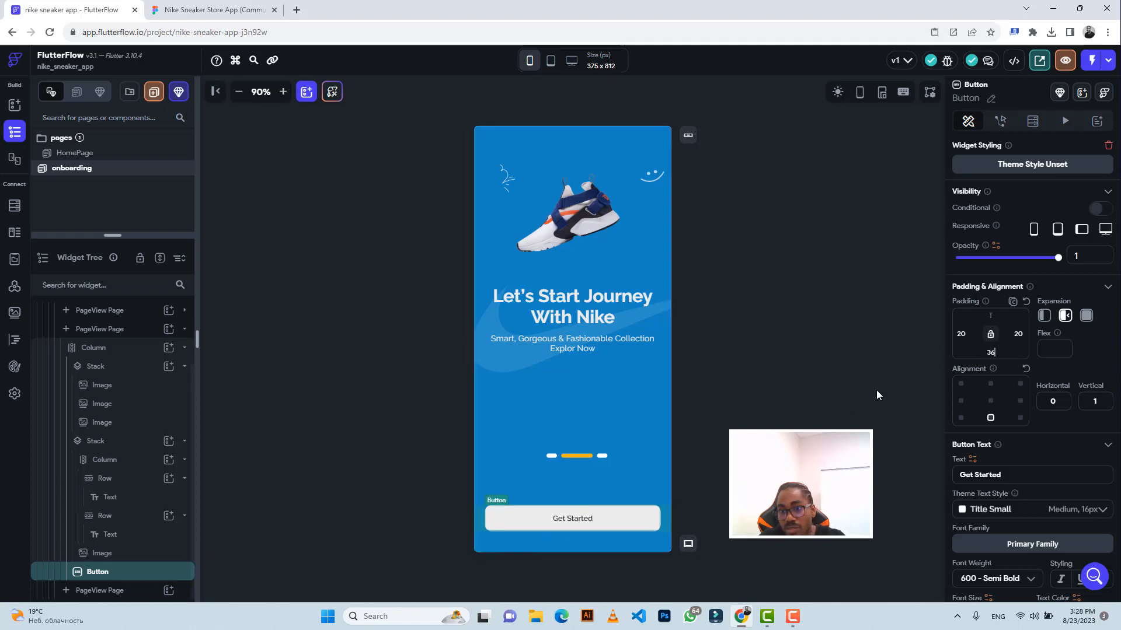
# Step: Compare the second onboarding page in FlutterFlow with the Onboard-2 frame in Figma, inspecting the subtitle's text properties and side margins
pyautogui.click(797, 399)
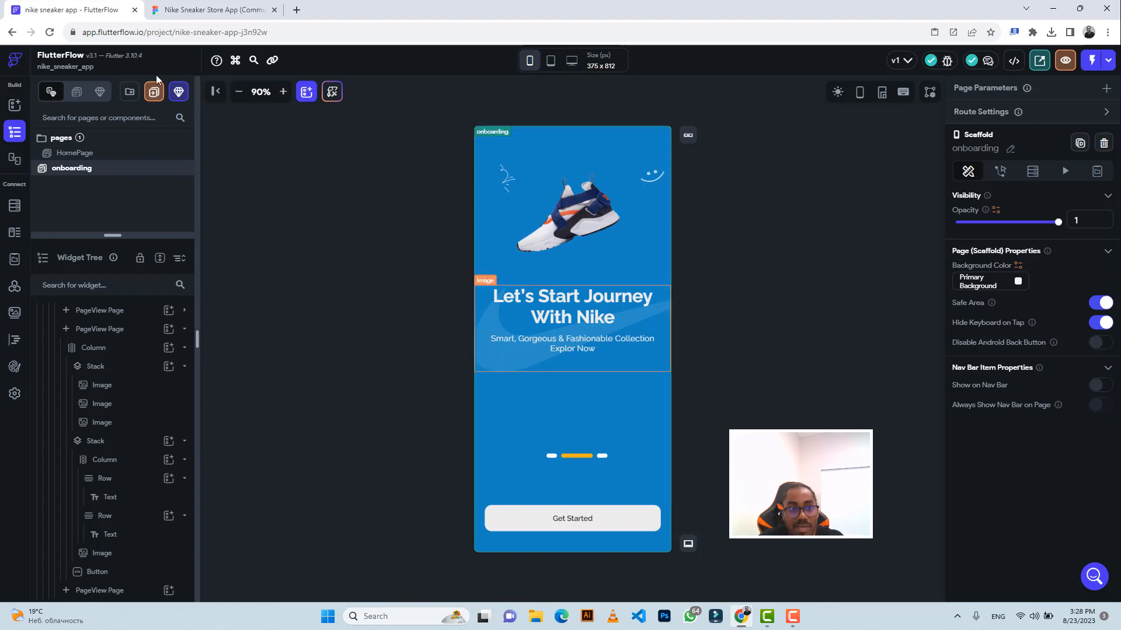
pyautogui.click(213, 10)
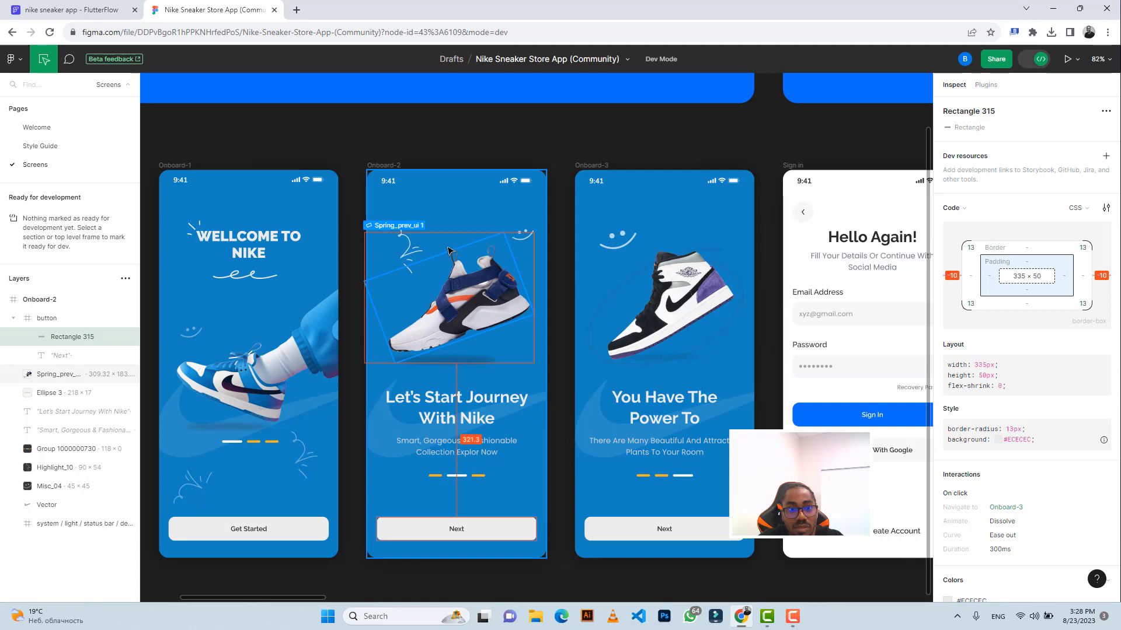
pyautogui.click(71, 10)
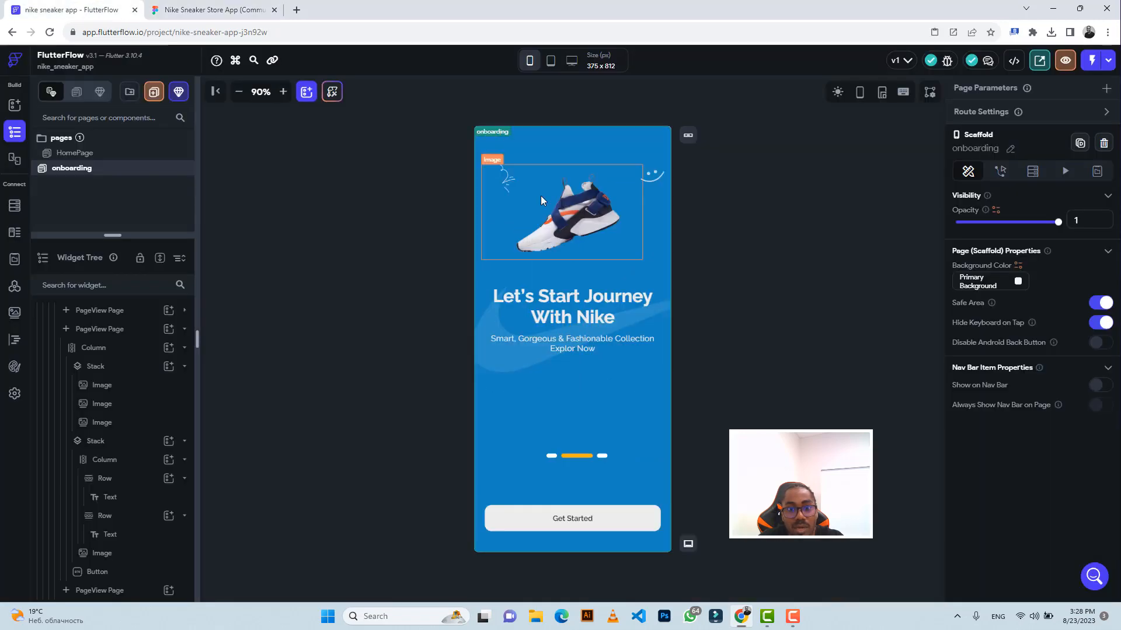
pyautogui.click(213, 10)
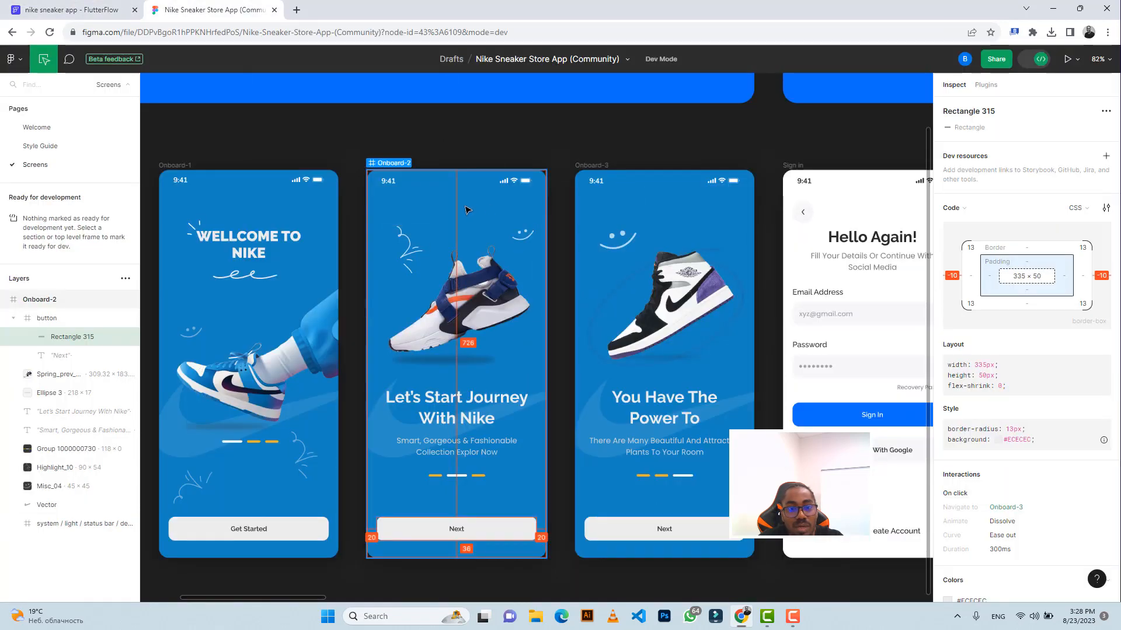
pyautogui.click(115, 9)
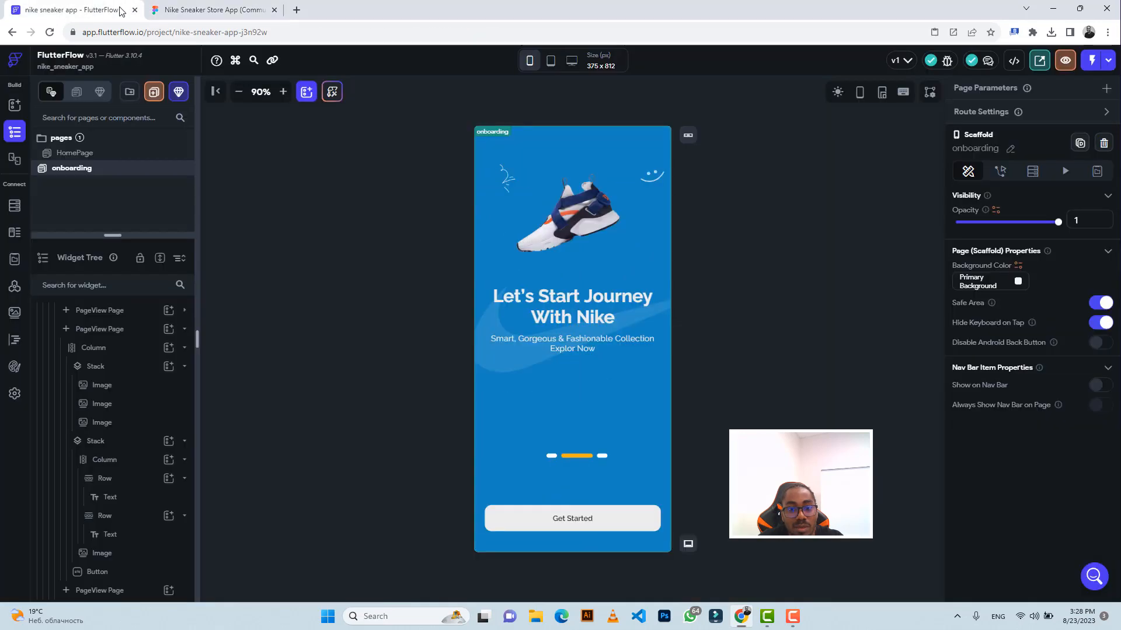
pyautogui.click(200, 8)
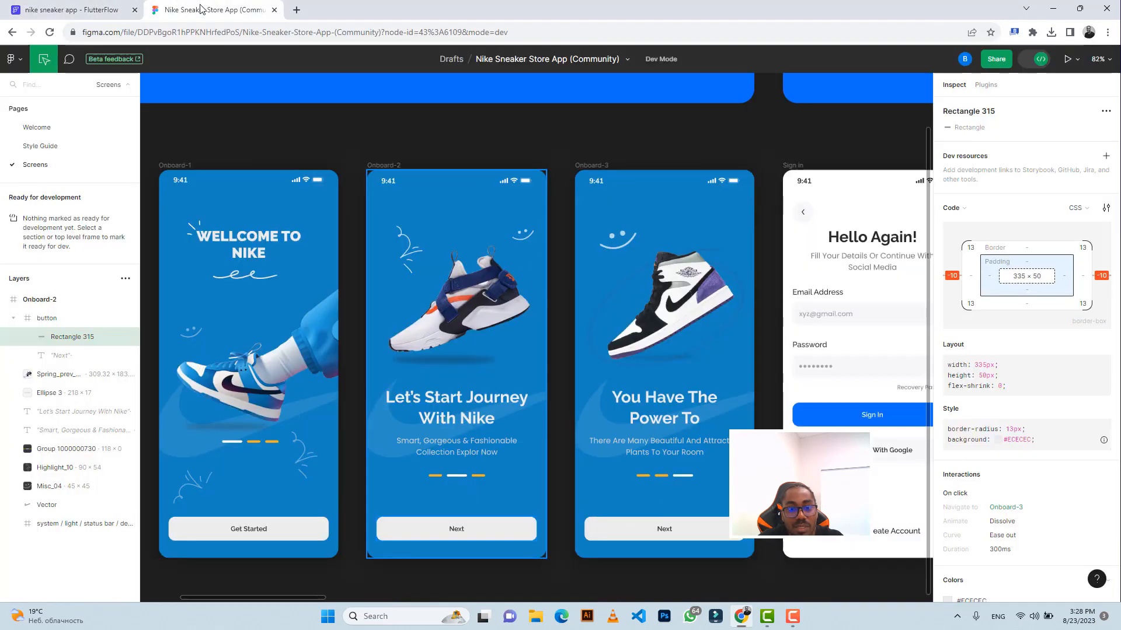
pyautogui.click(464, 452)
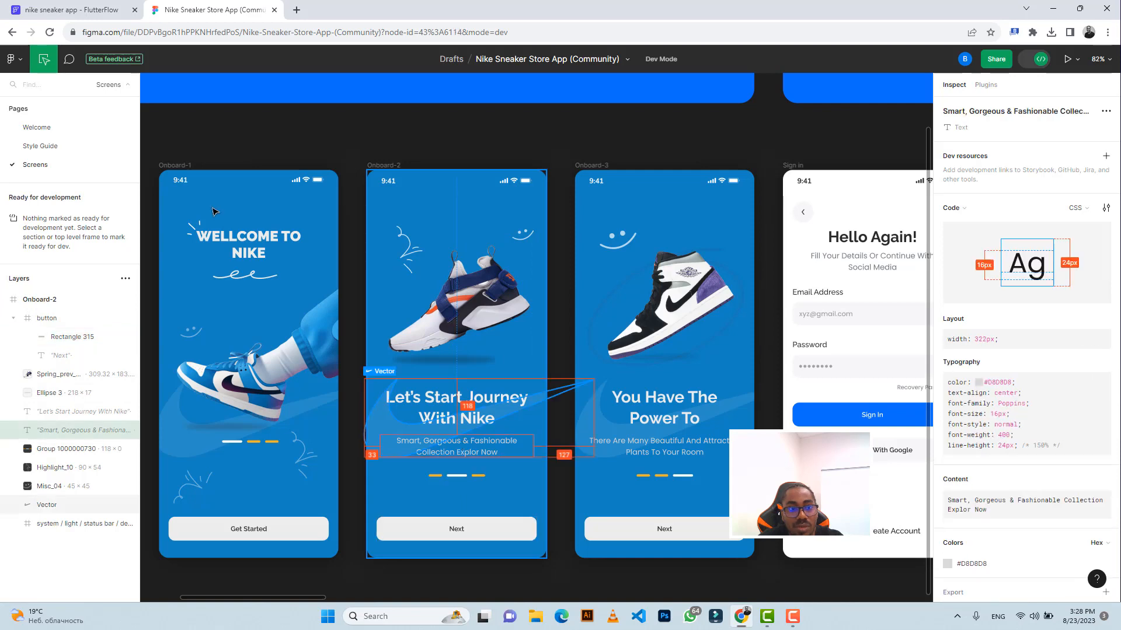
pyautogui.click(66, 11)
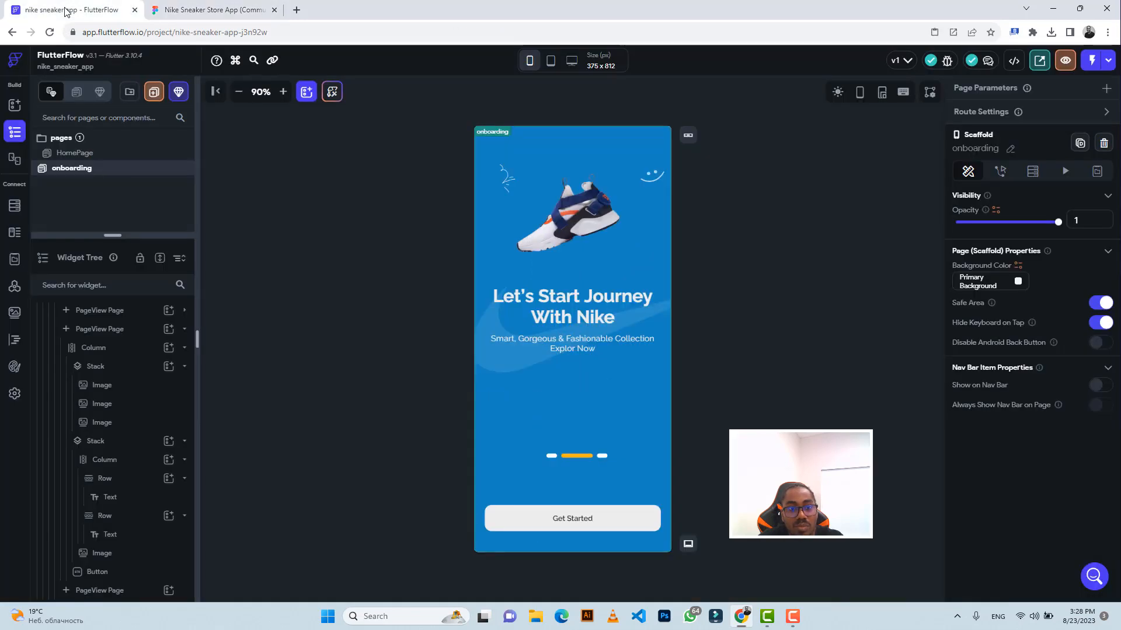
pyautogui.click(195, 16)
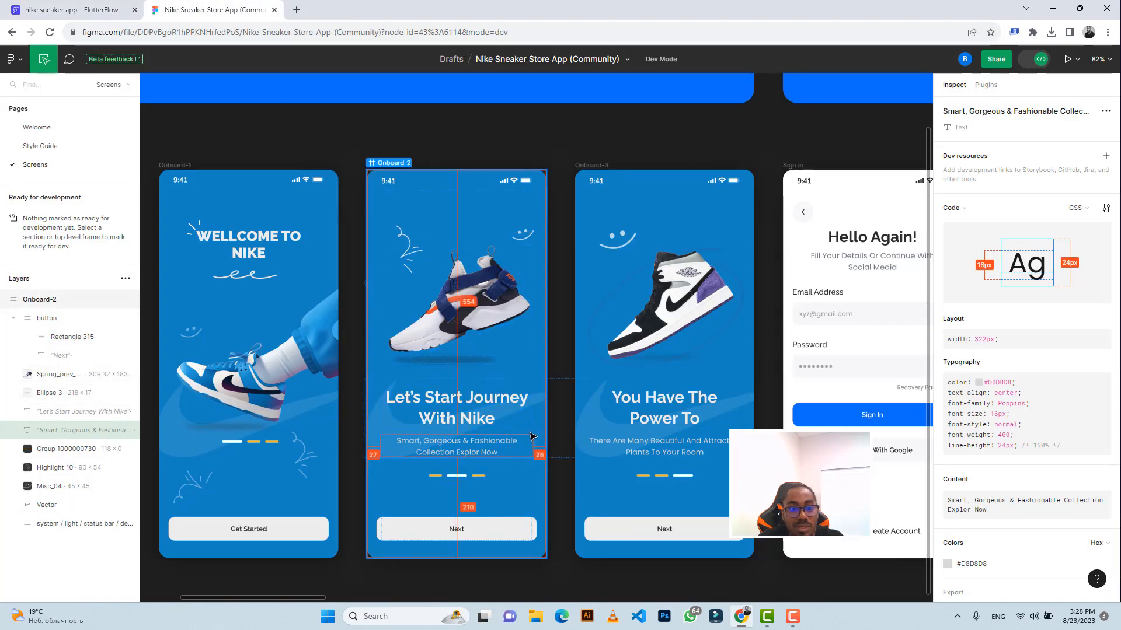
pyautogui.click(74, 10)
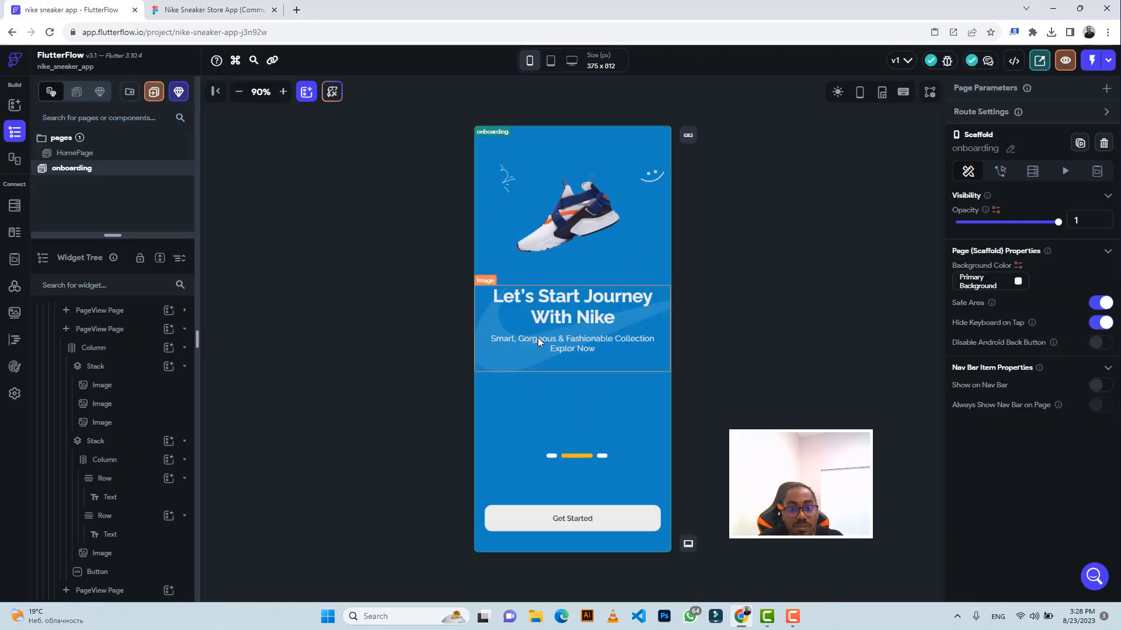
# Step: Set the left and right padding of the second page's subtitle text to 50, checking its layout against the Figma design
pyautogui.click(574, 342)
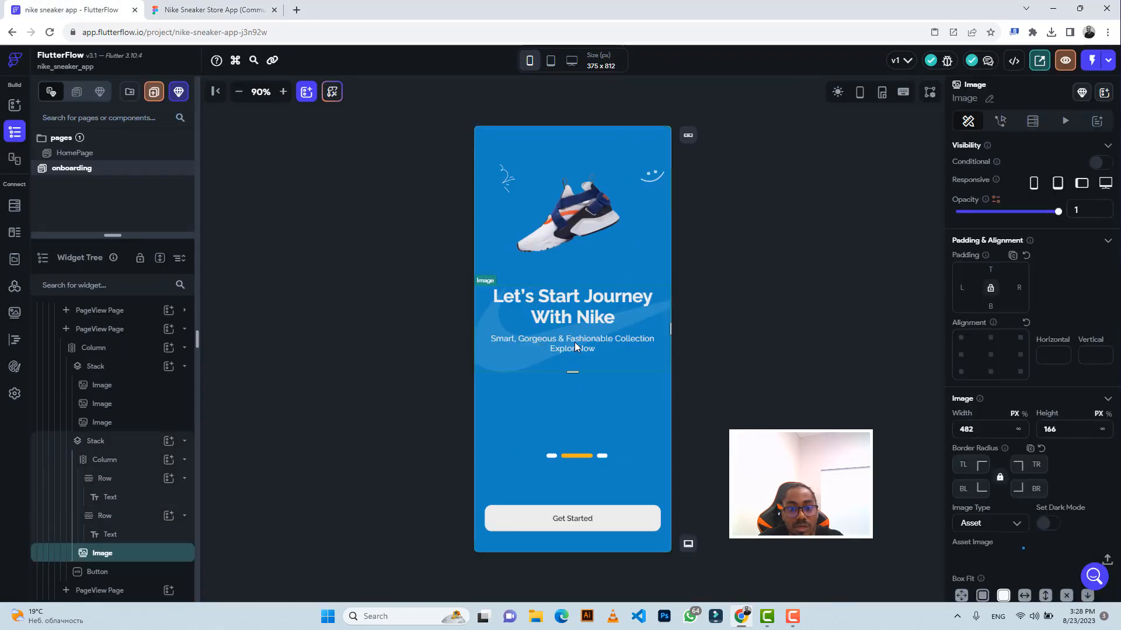
pyautogui.click(122, 535)
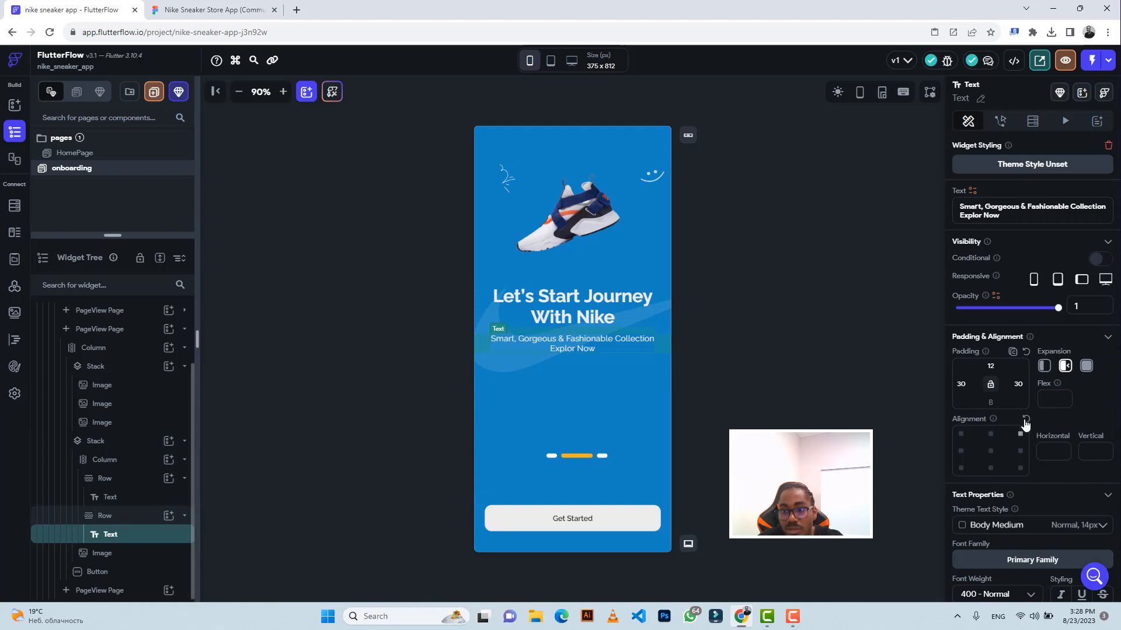
pyautogui.click(166, 7)
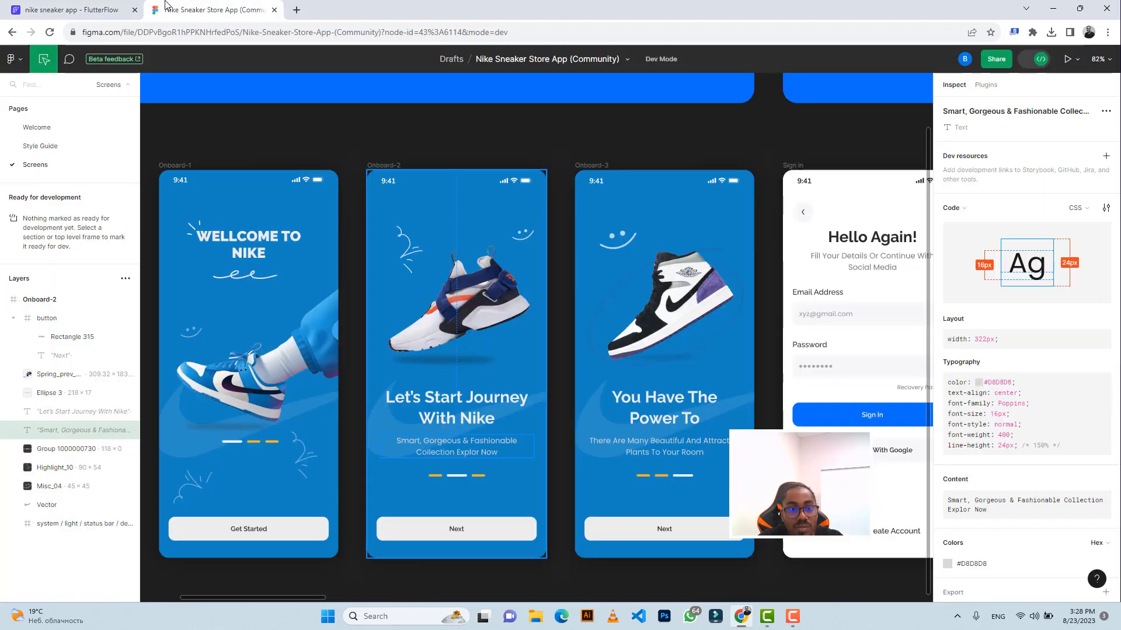
pyautogui.click(88, 8)
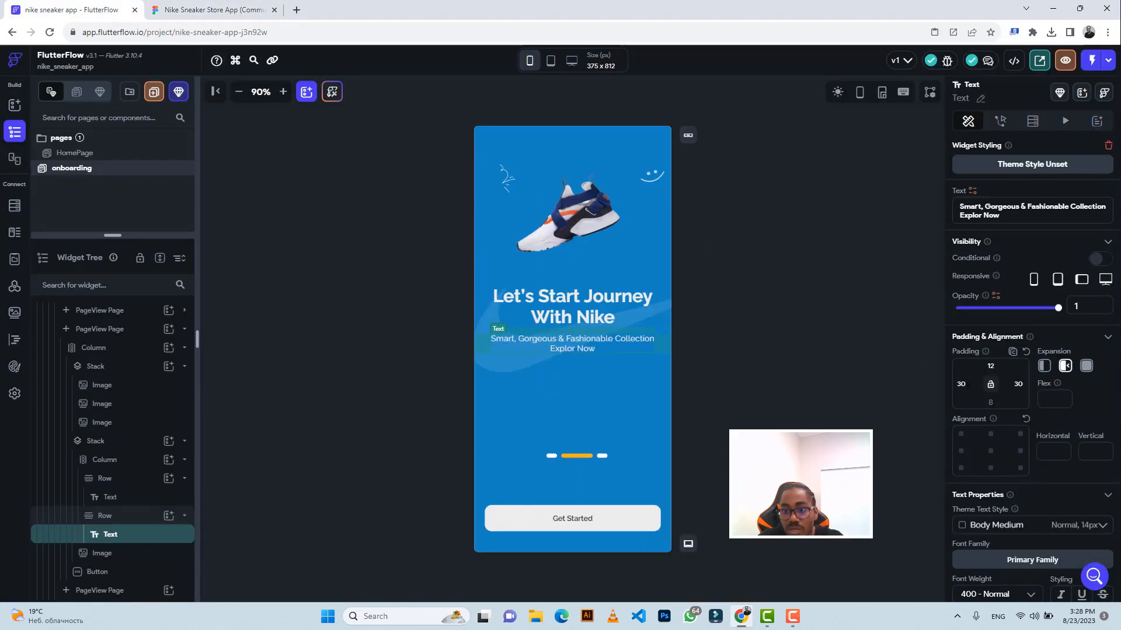
pyautogui.scroll(-4, 999, 419)
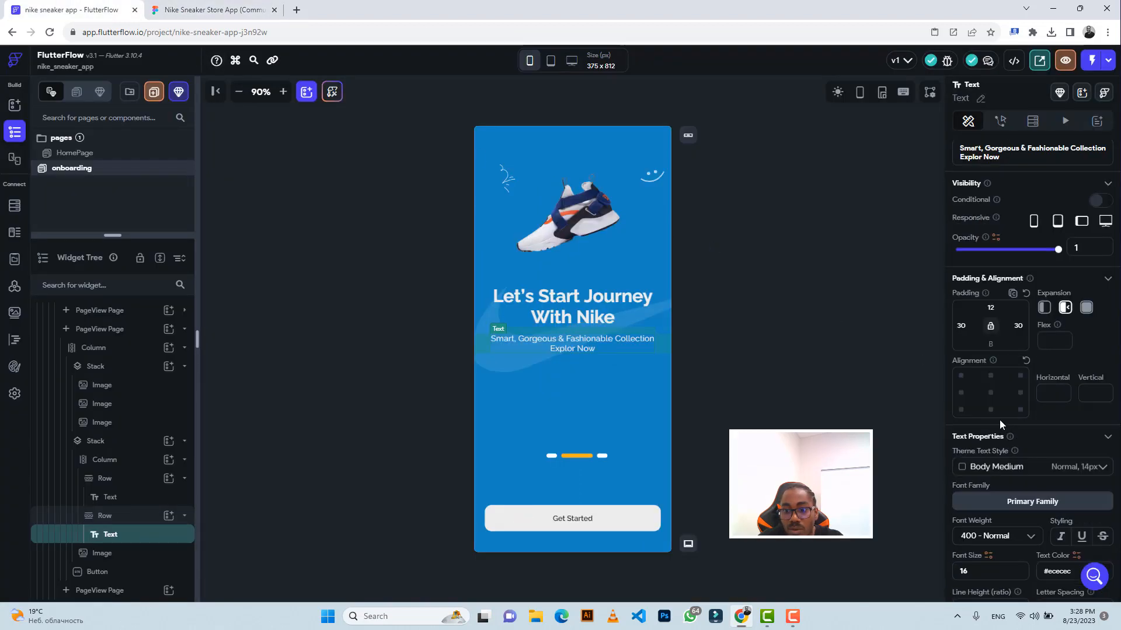
pyautogui.click(186, 11)
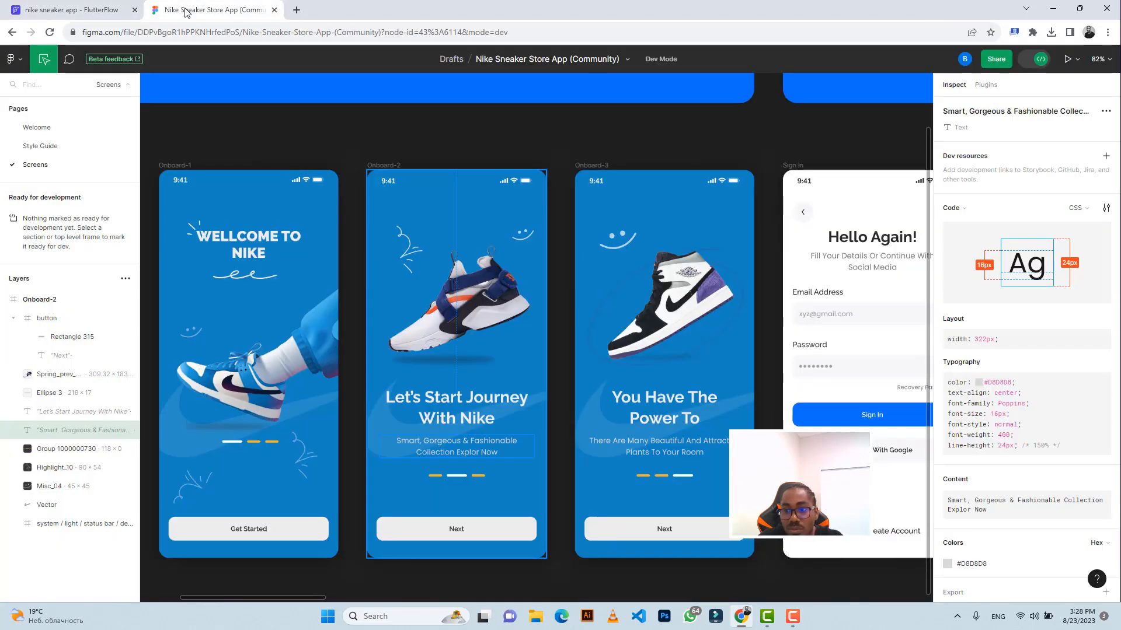
pyautogui.click(82, 10)
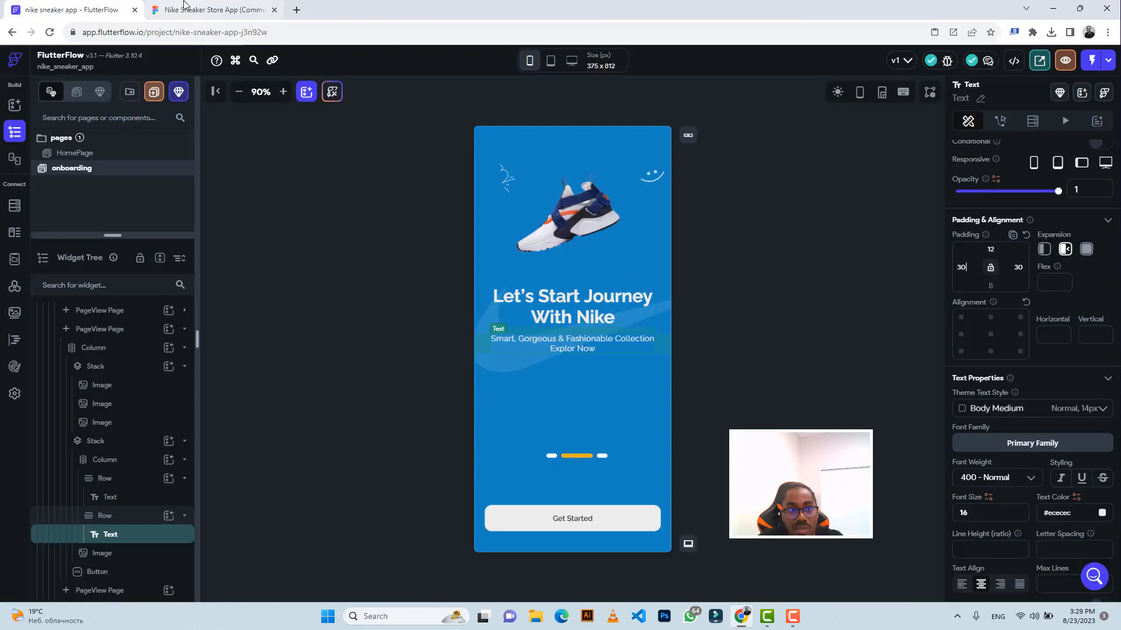
pyautogui.click(210, 10)
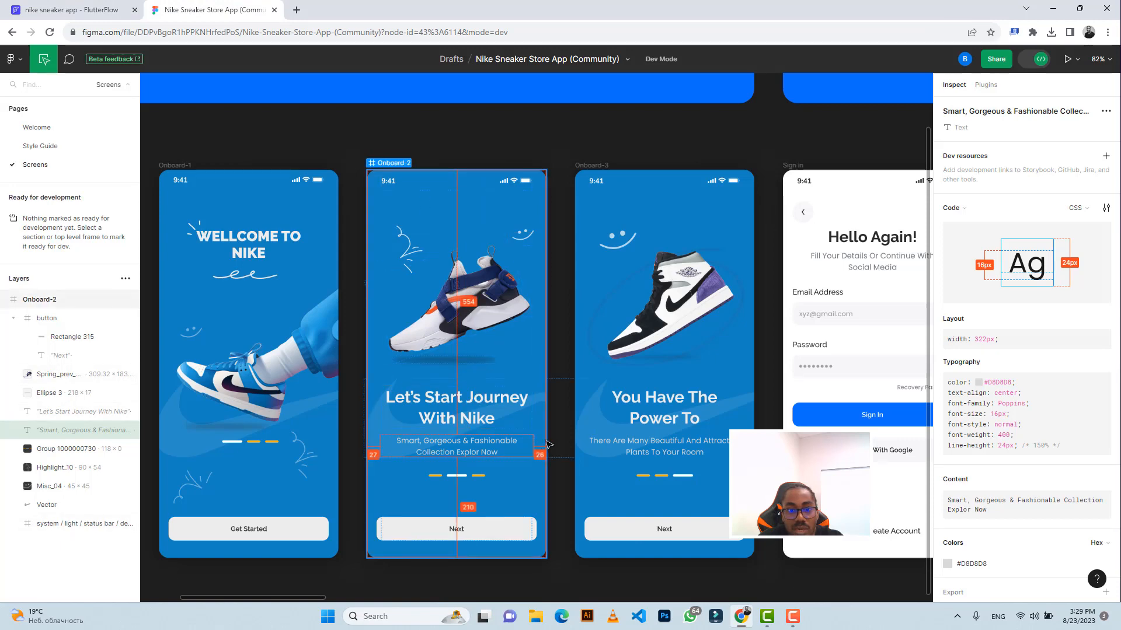
pyautogui.click(81, 10)
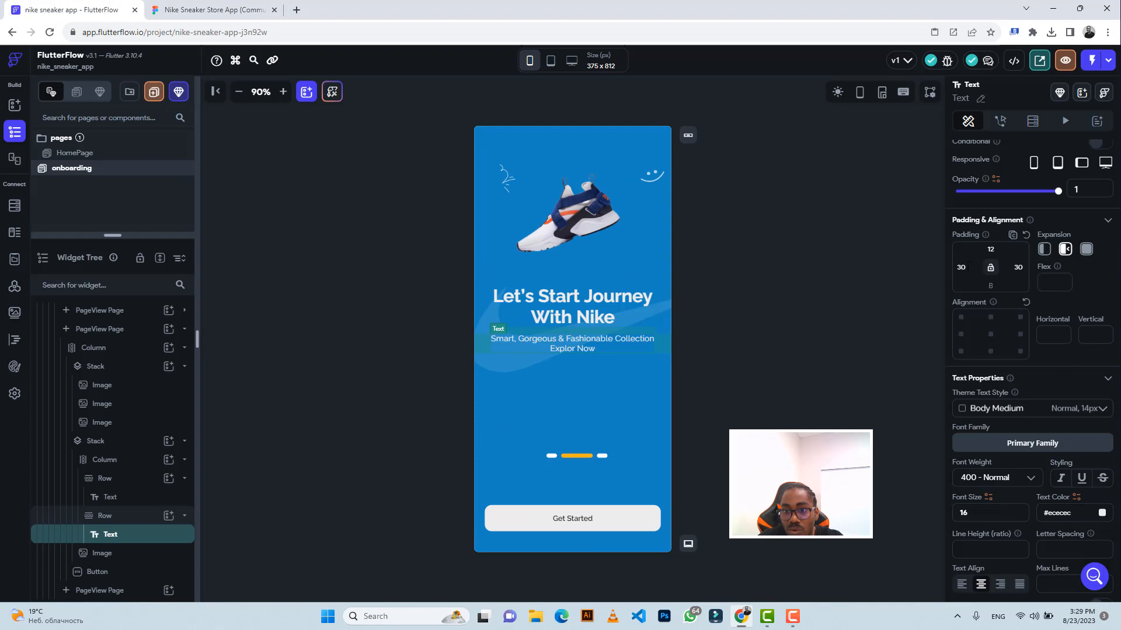
pyautogui.click(960, 267)
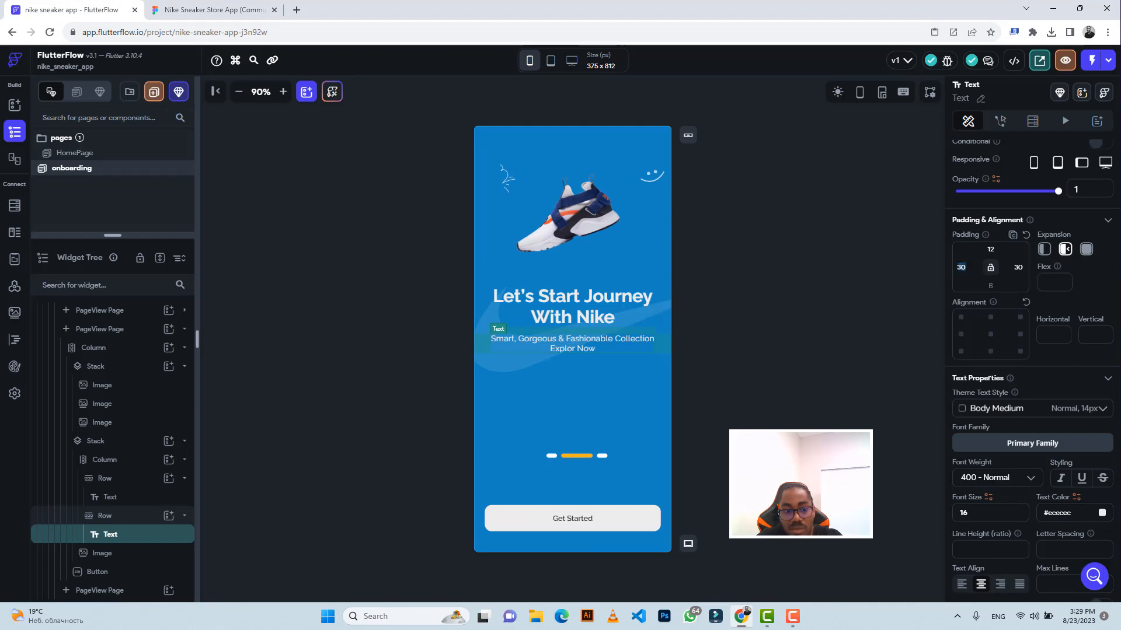
pyautogui.write('50')
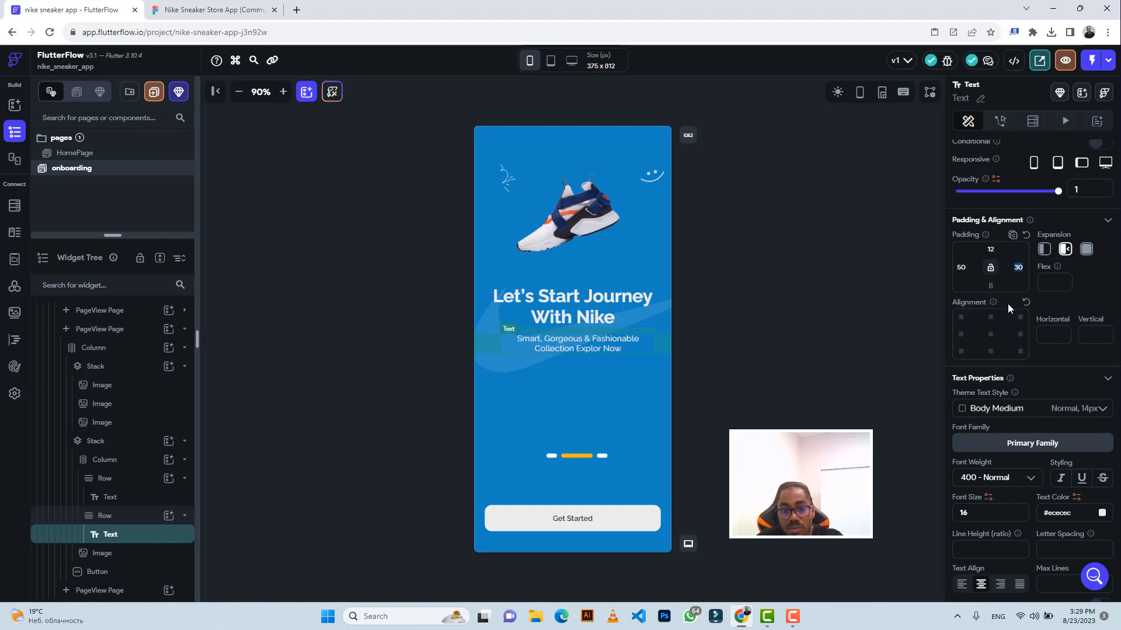
pyautogui.write('50')
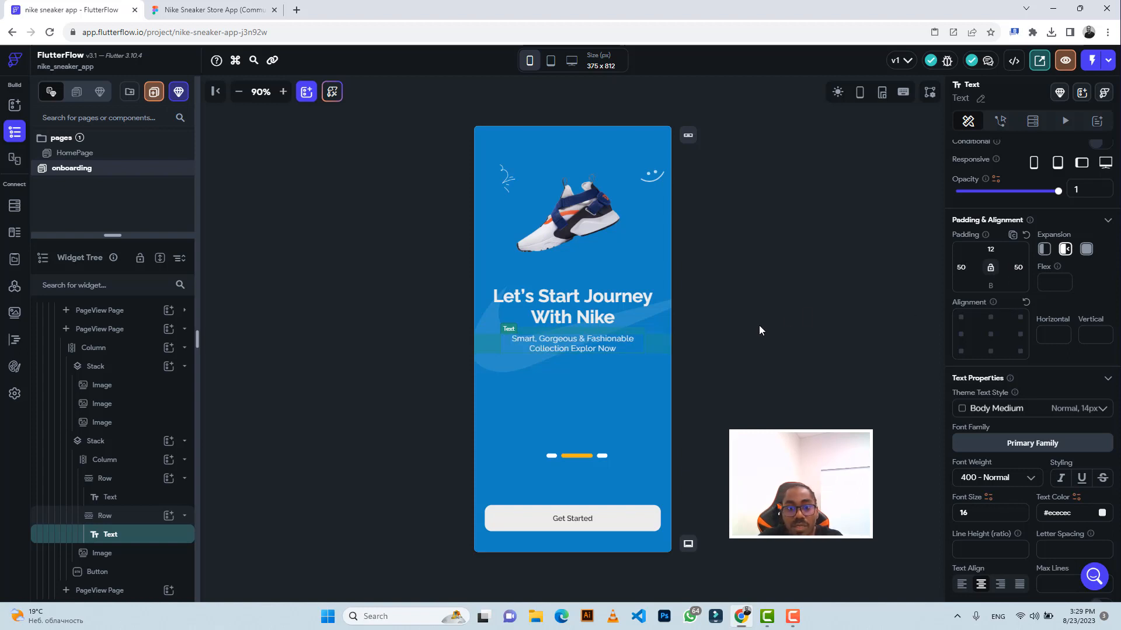
pyautogui.click(730, 289)
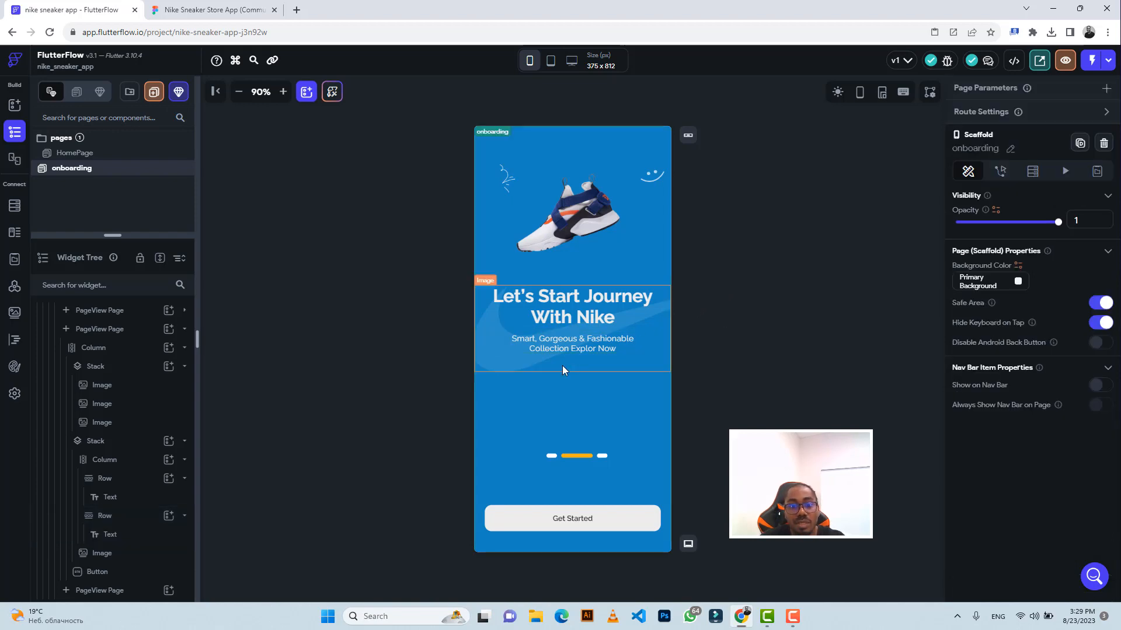
# Step: Export the shadow ellipse beneath the Onboard-2 shoe from Figma as a 3x PNG
pyautogui.click(191, 11)
pyautogui.click(108, 10)
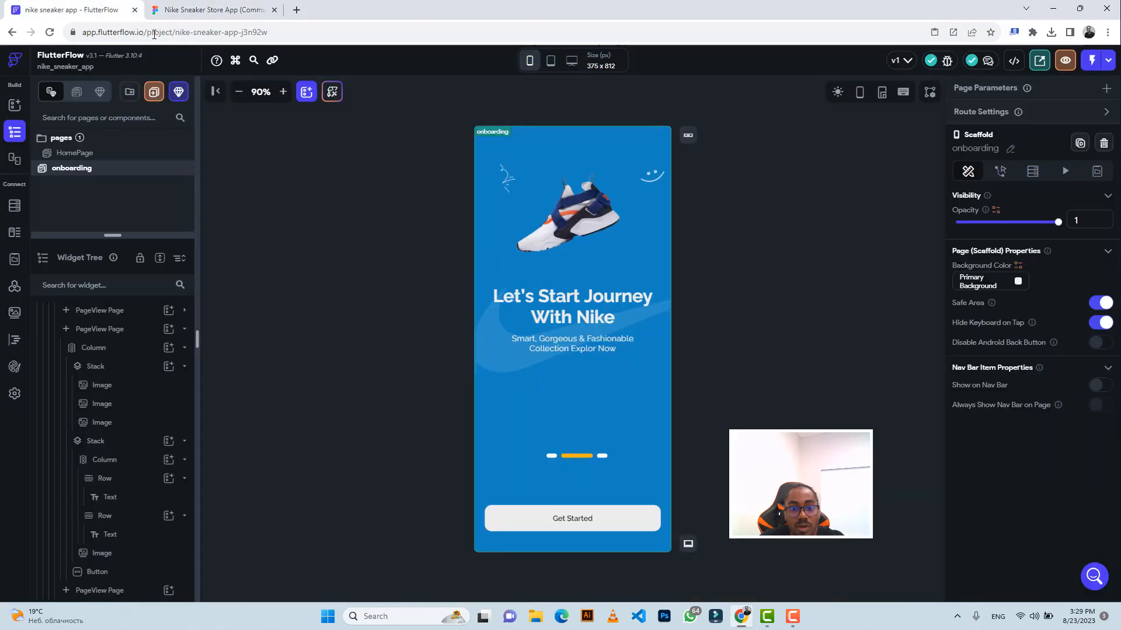
pyautogui.click(191, 11)
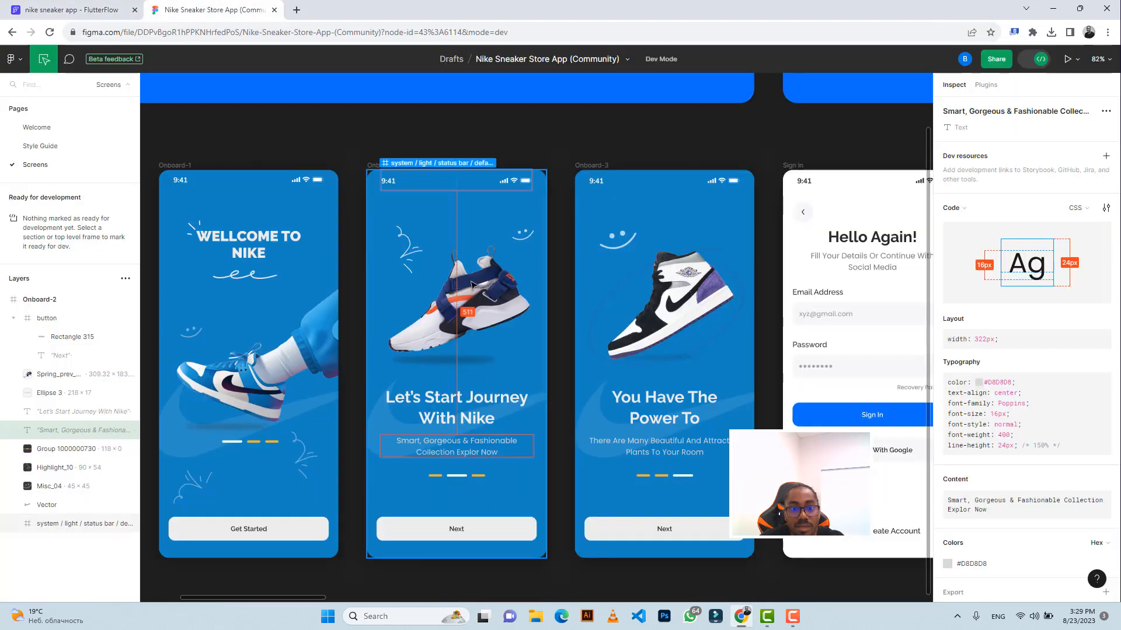
pyautogui.click(465, 361)
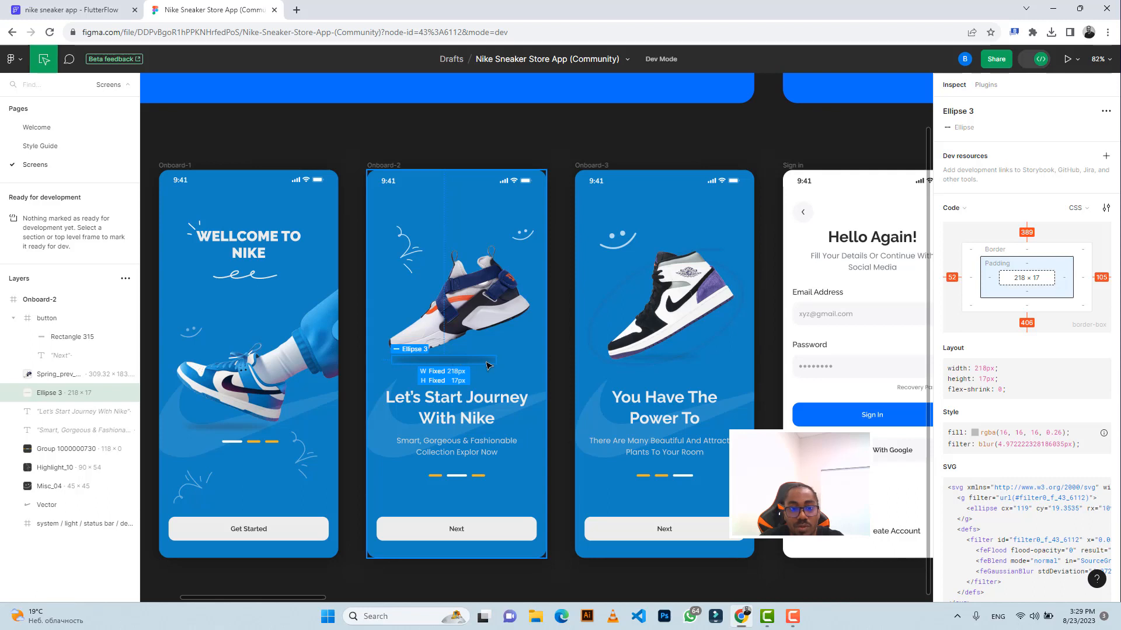
pyautogui.scroll(-4, 985, 461)
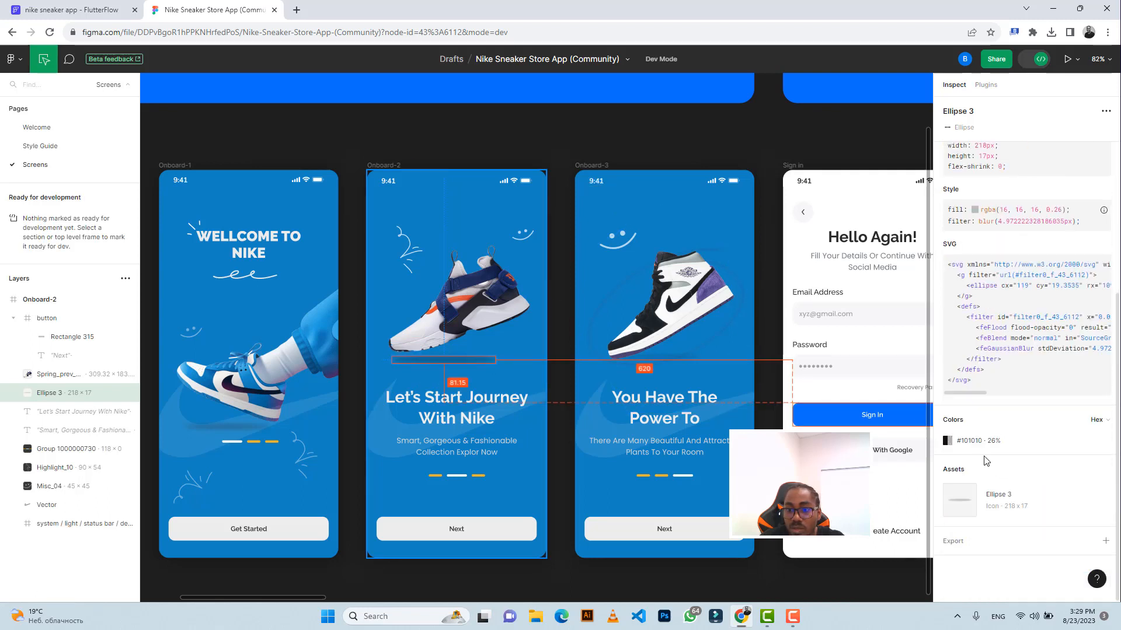
pyautogui.click(957, 543)
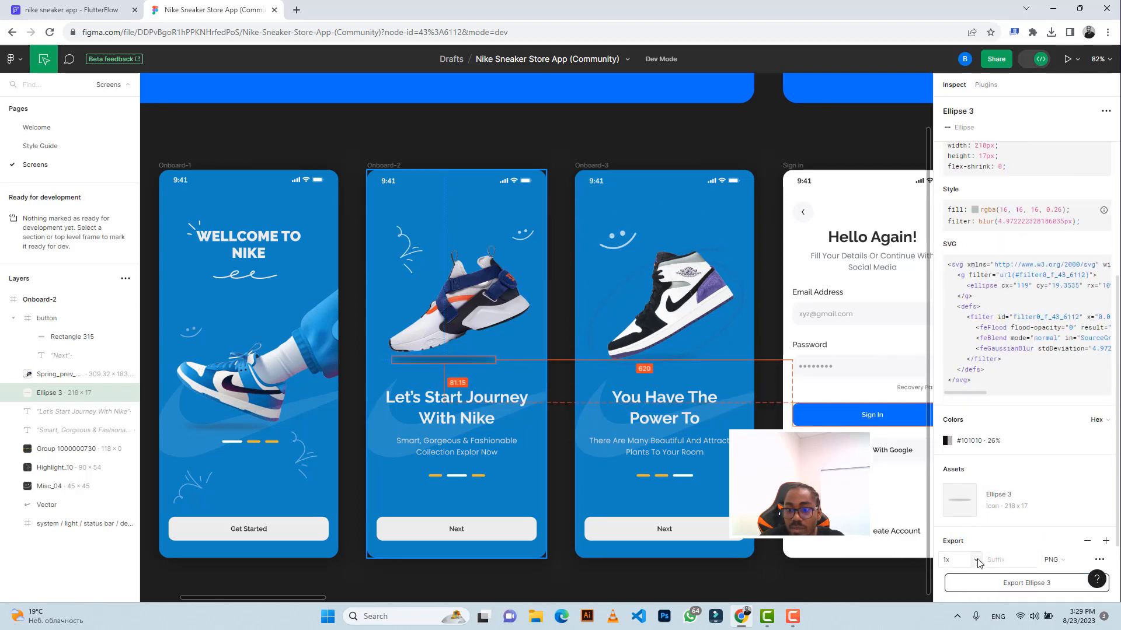
pyautogui.click(978, 561)
pyautogui.click(966, 548)
pyautogui.scroll(-1, 986, 534)
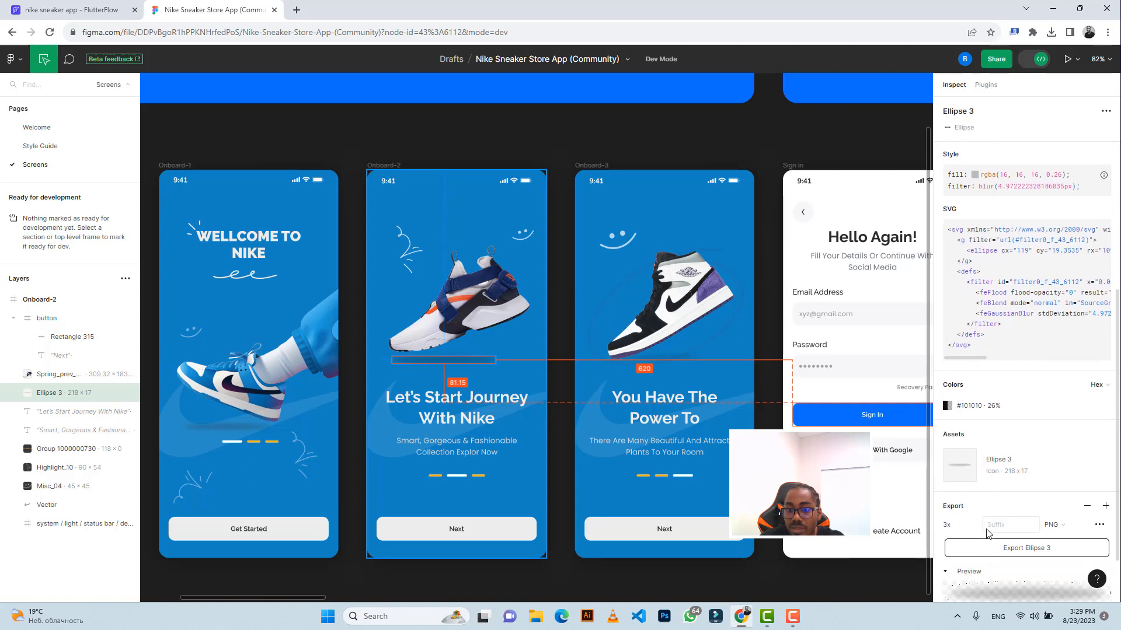
pyautogui.scroll(-2, 986, 533)
pyautogui.click(988, 492)
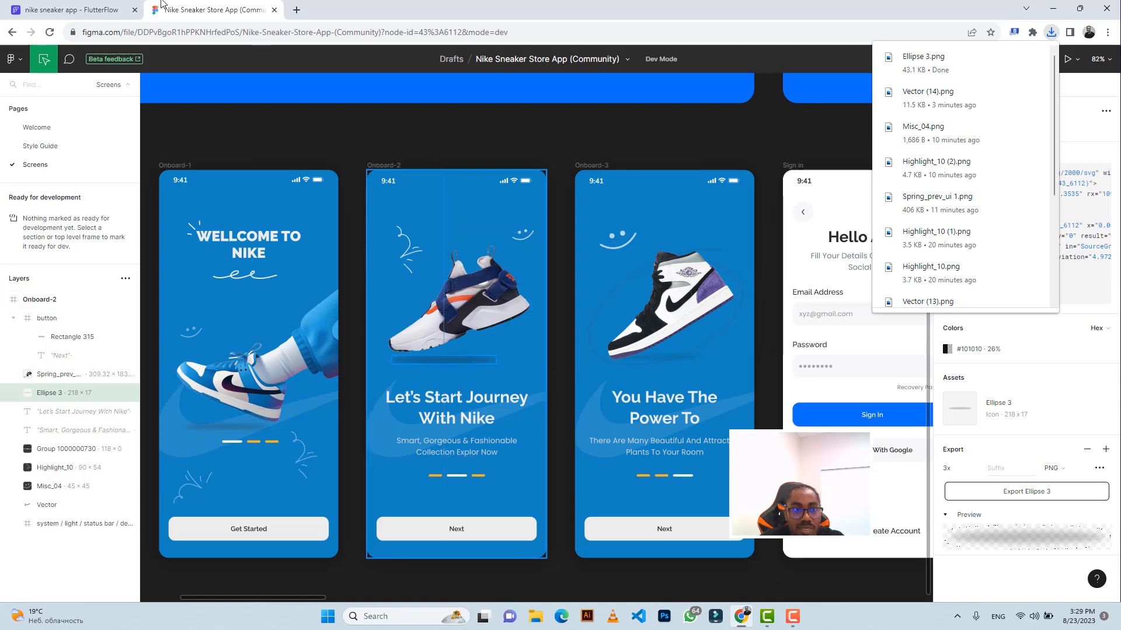
# Step: In FlutterFlow, add a new image widget to the second onboarding page's upper stack, which holds the shoe and doodle images
pyautogui.click(70, 10)
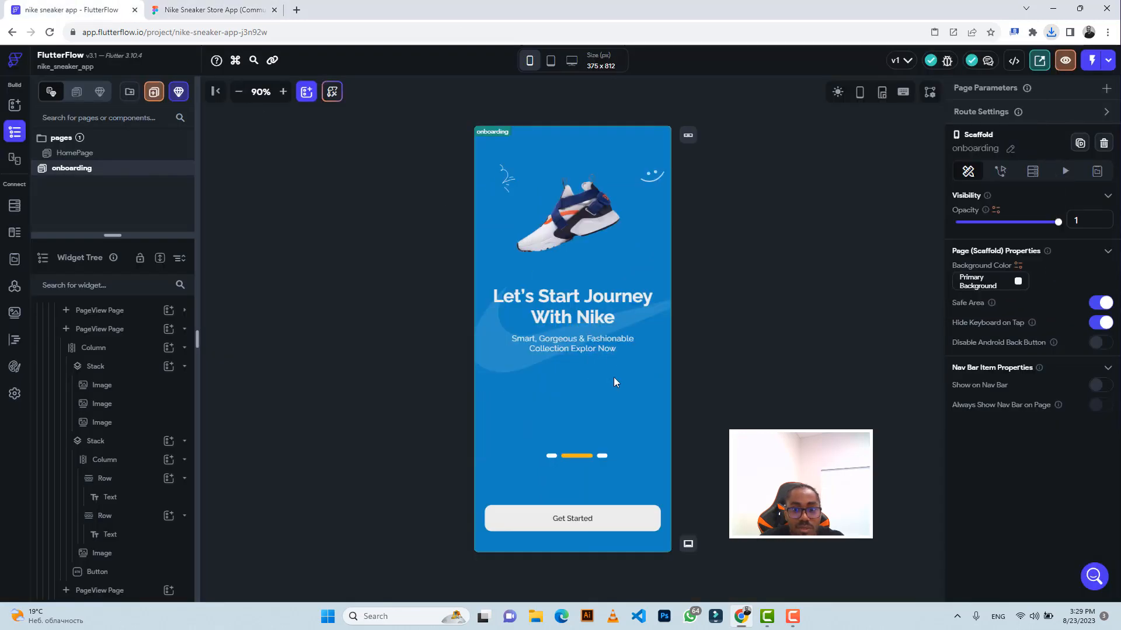
pyautogui.click(566, 365)
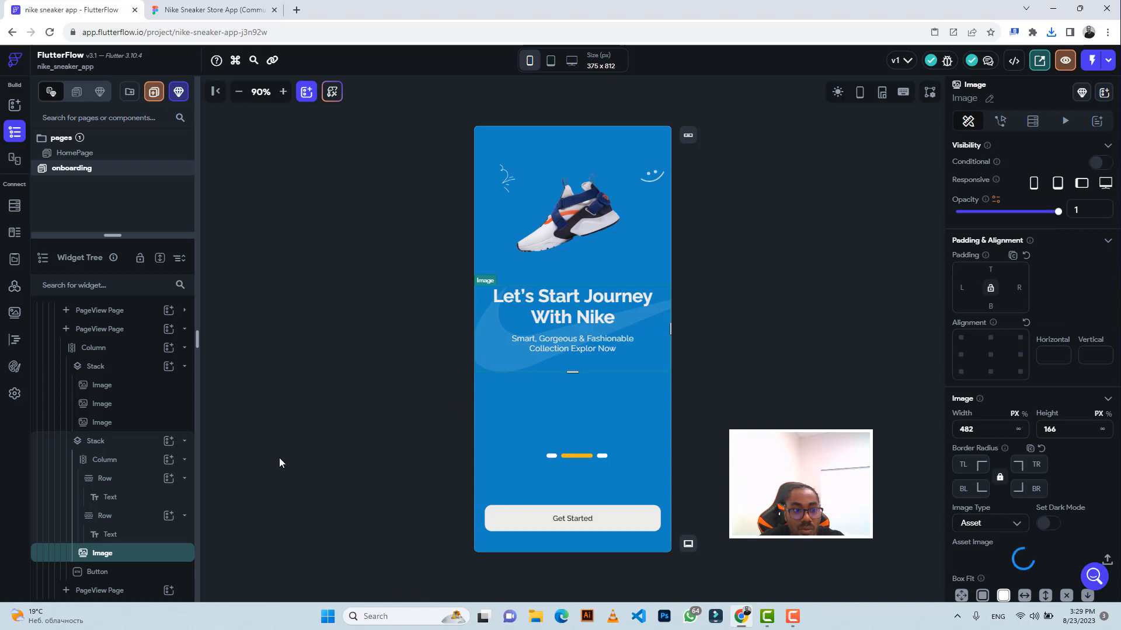
pyautogui.click(114, 460)
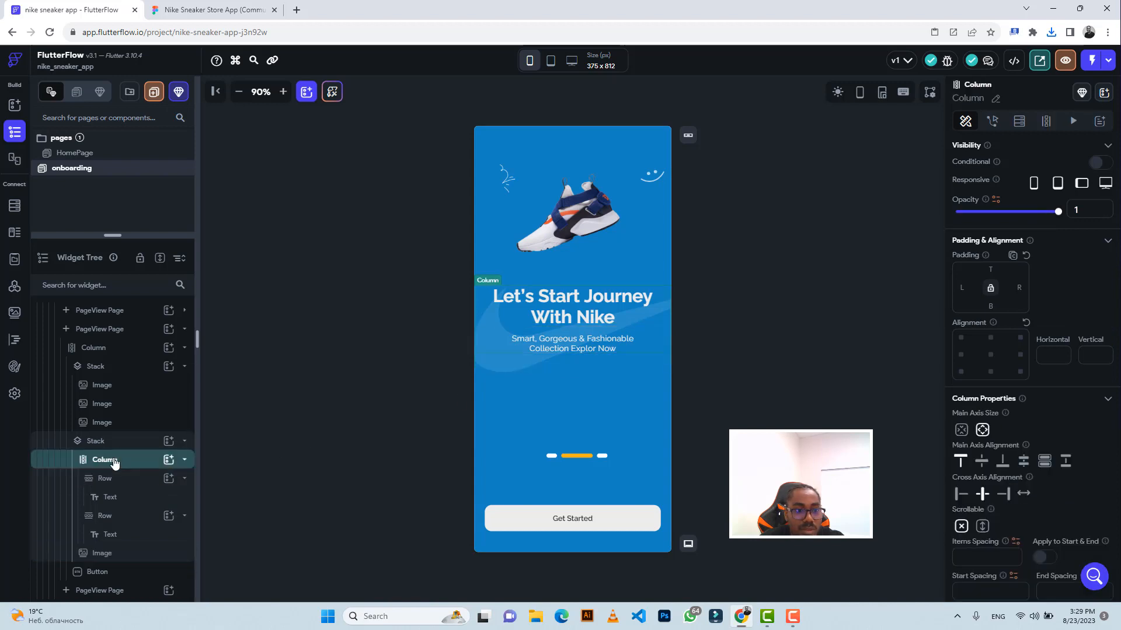
pyautogui.click(168, 460)
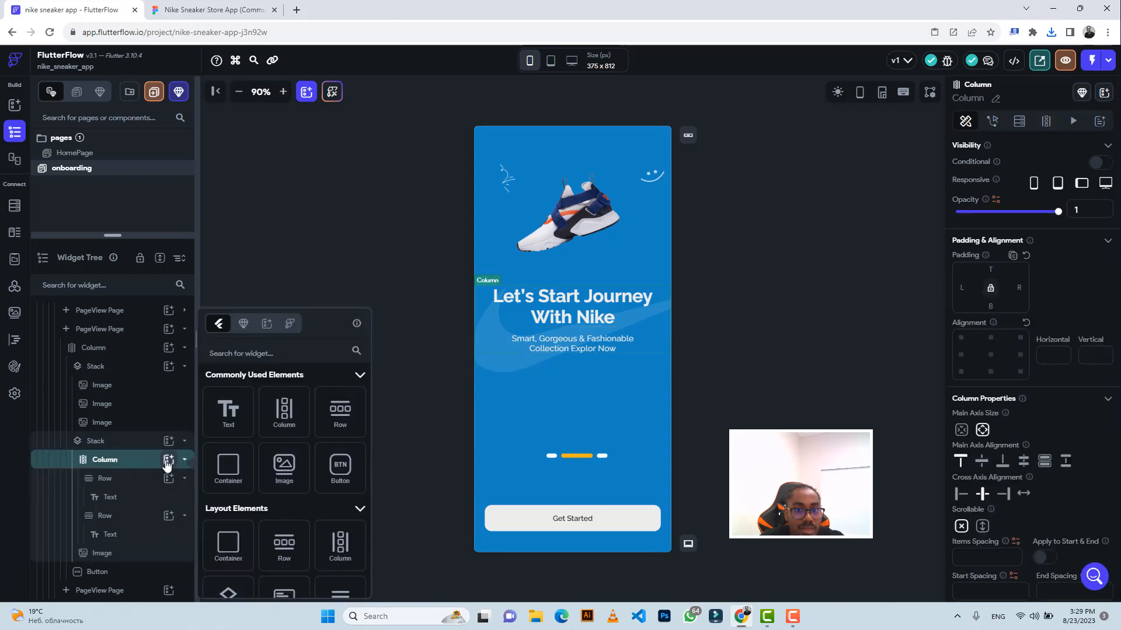
pyautogui.click(121, 459)
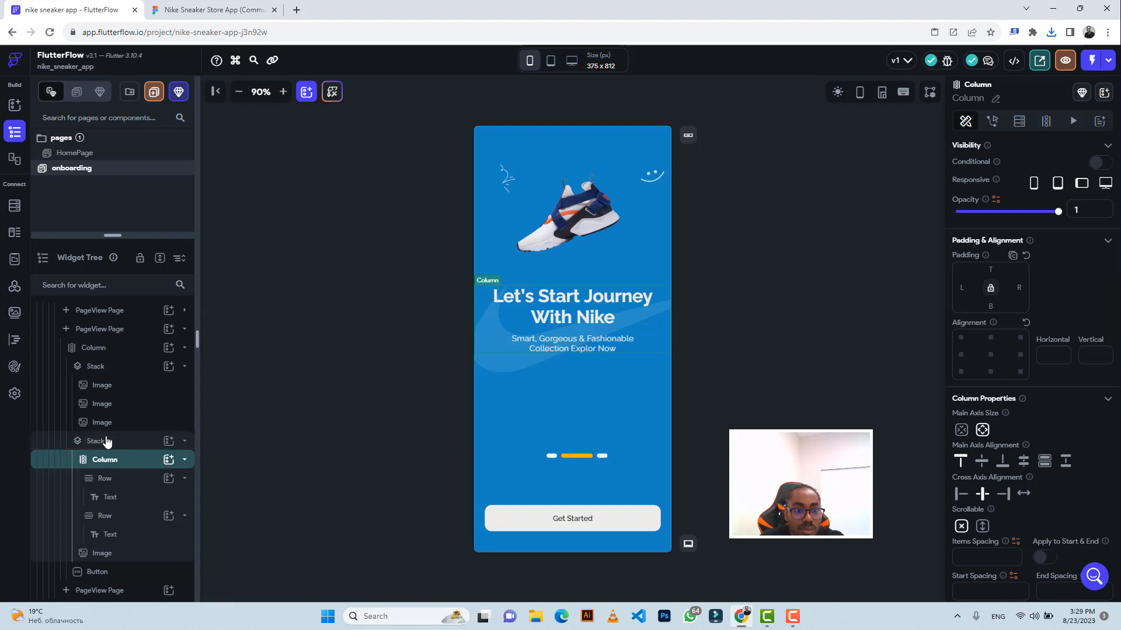
pyautogui.click(108, 441)
pyautogui.click(106, 351)
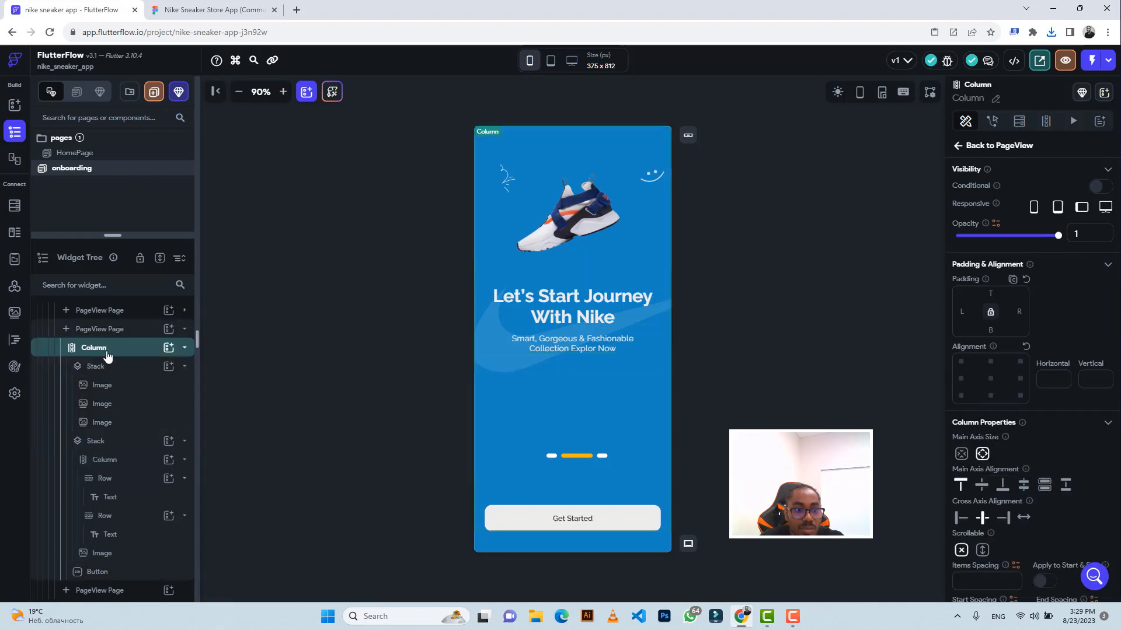
pyautogui.click(107, 368)
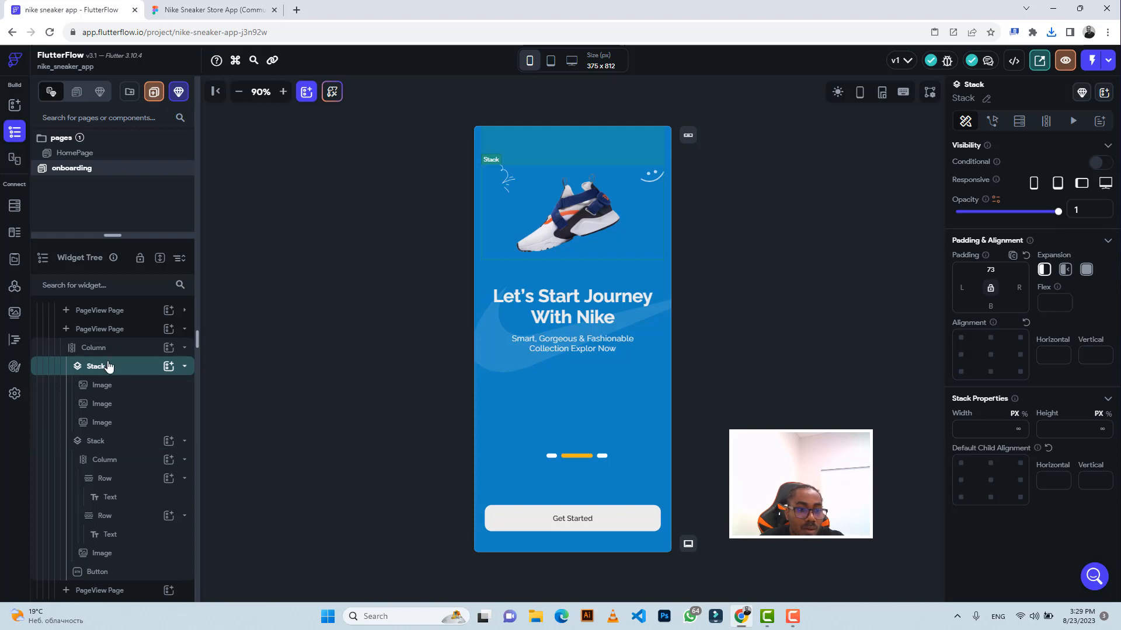
pyautogui.click(168, 367)
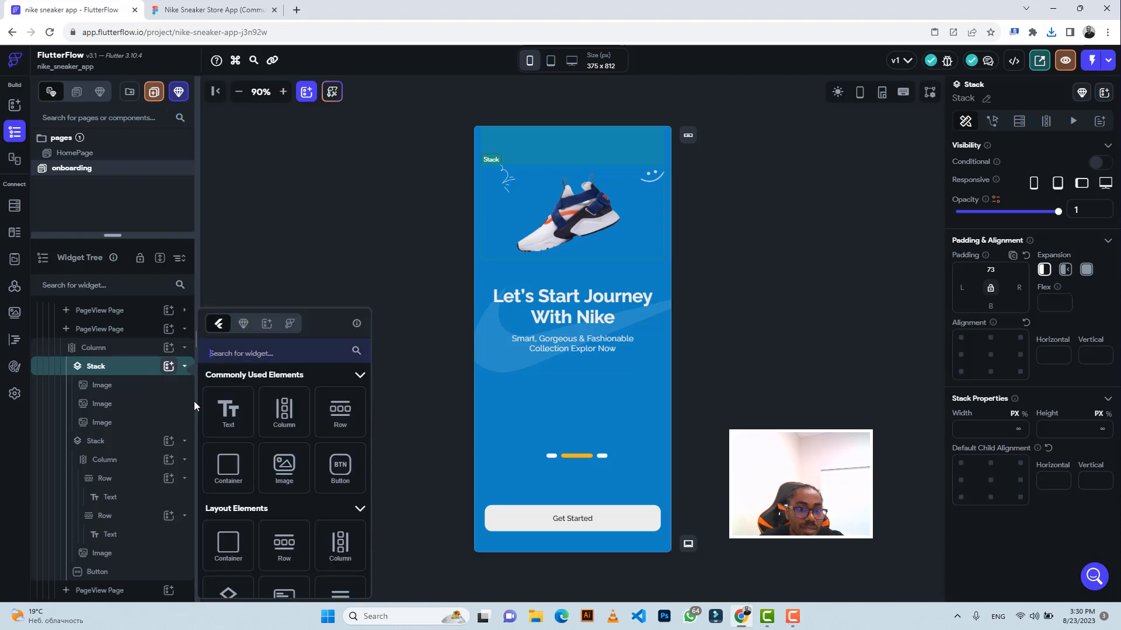
pyautogui.click(282, 471)
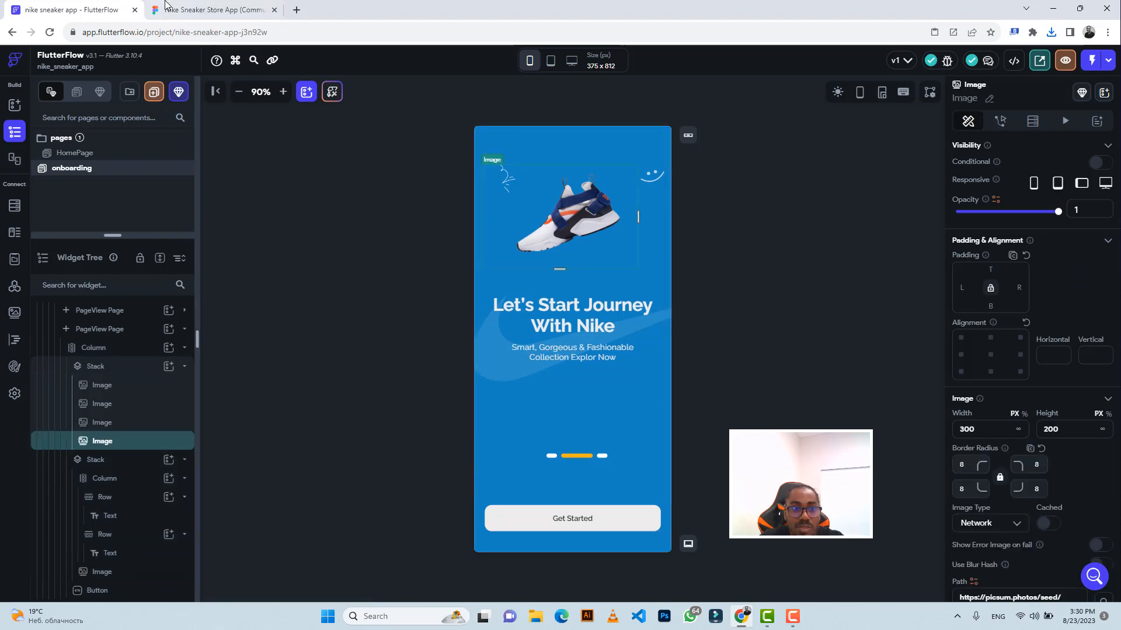
# Step: Match the new image to the Figma shadow ellipse with width 218 and height 17, and clear its border radius
pyautogui.click(210, 10)
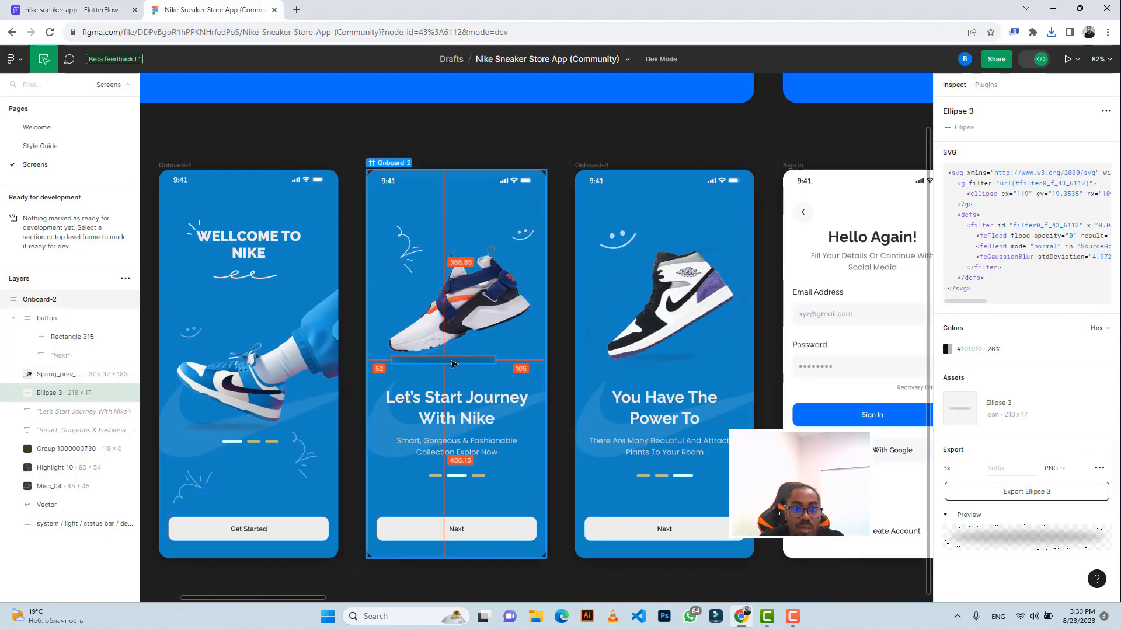
pyautogui.click(70, 10)
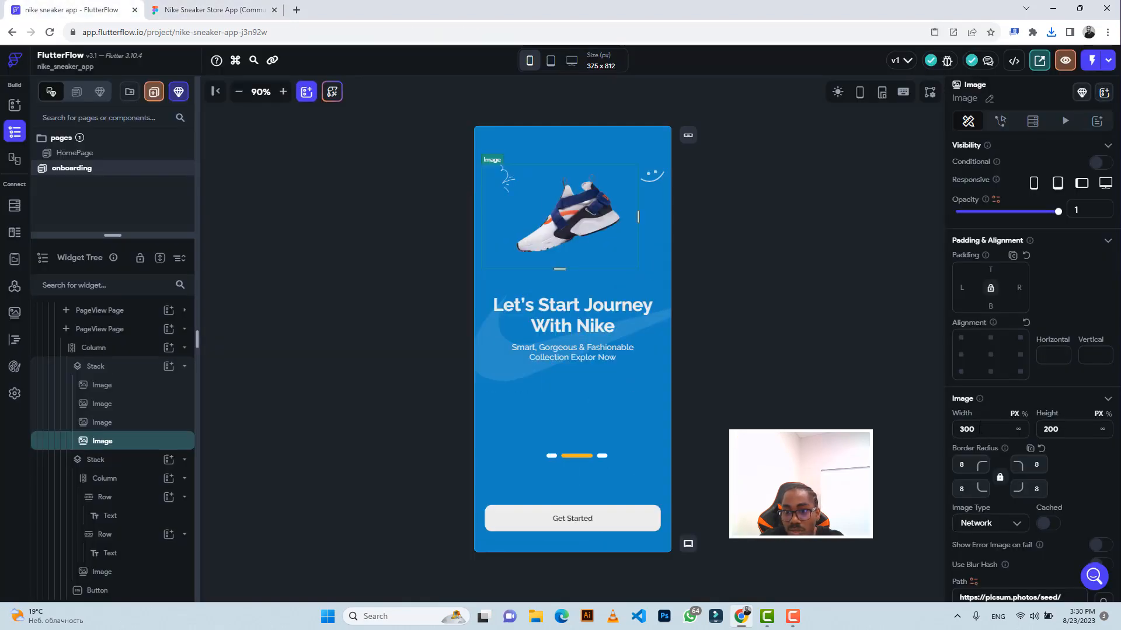
pyautogui.moveTo(980, 429); pyautogui.dragTo(959, 429)
pyautogui.write('21')
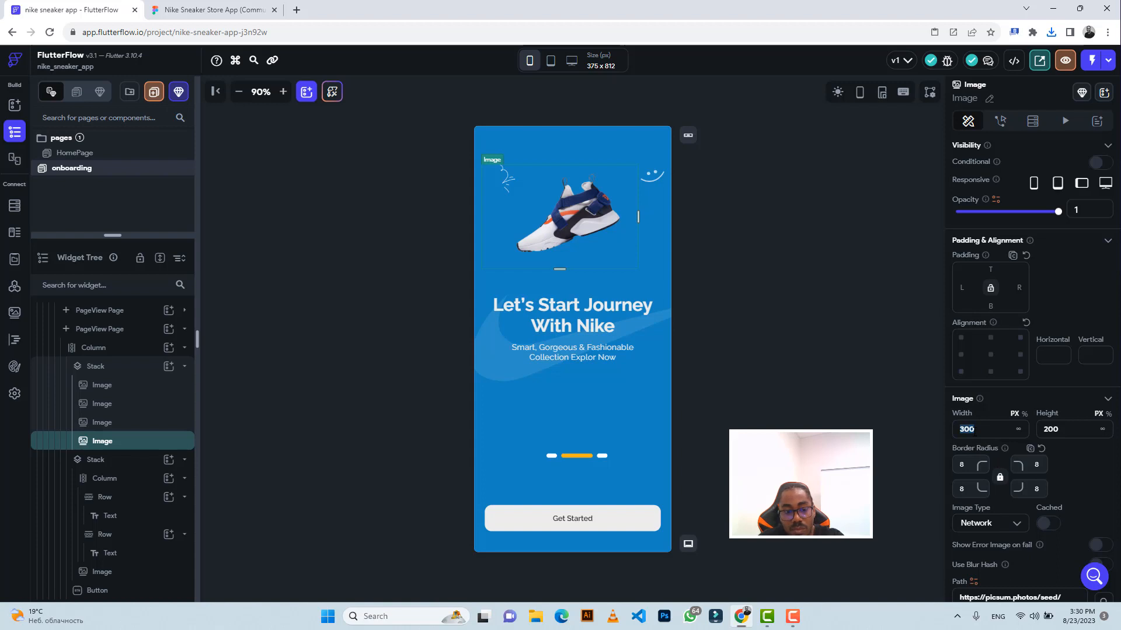
pyautogui.write('8')
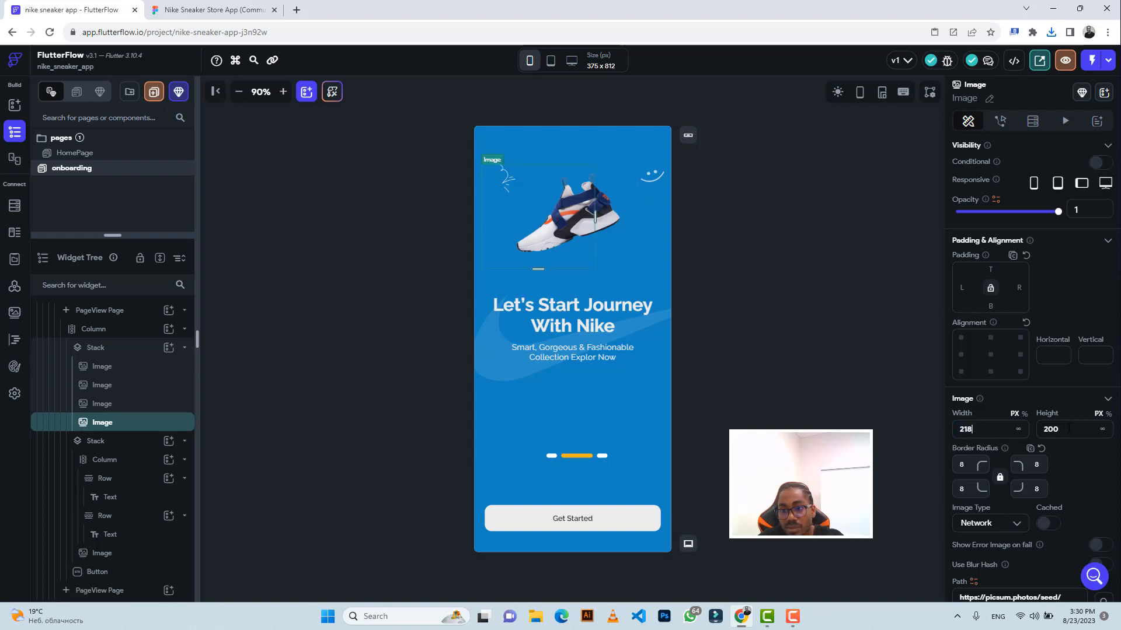
pyautogui.moveTo(1069, 429); pyautogui.dragTo(1045, 429)
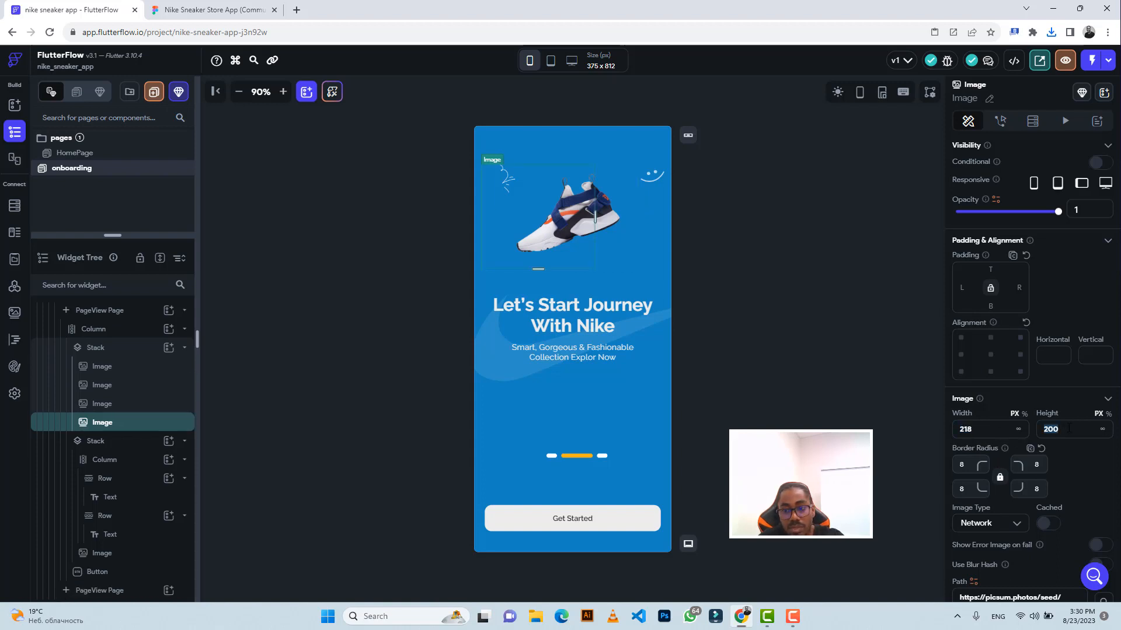
pyautogui.write('17')
pyautogui.click(962, 465)
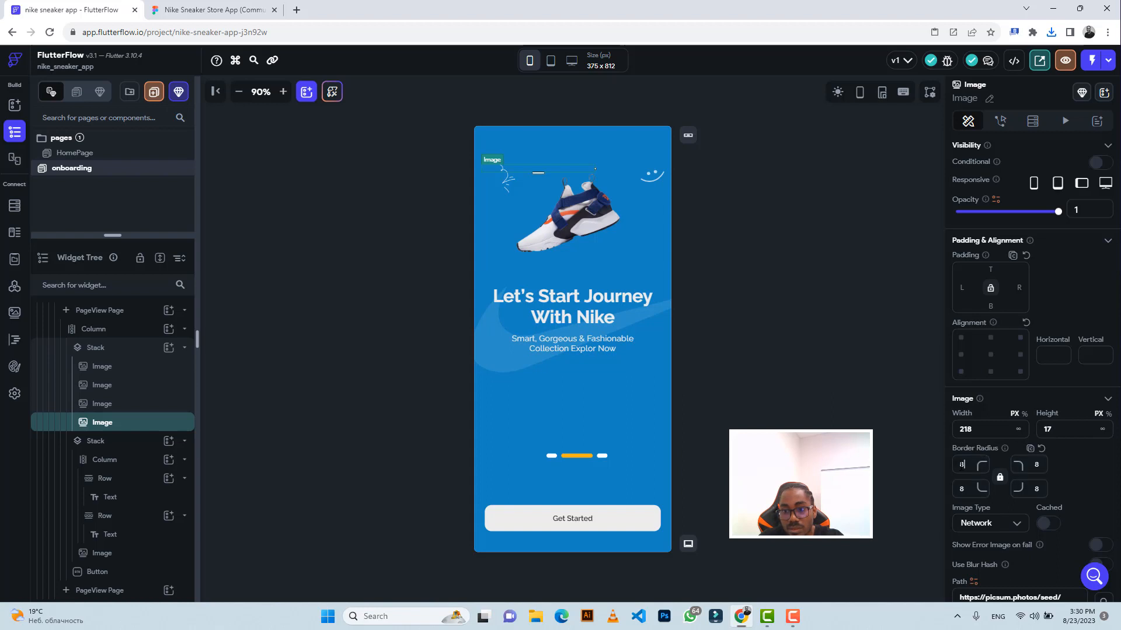
pyautogui.press('BackSpace')
# Step: Change the new image's type to Asset and upload Ellipse 3.png as its source
pyautogui.click(981, 524)
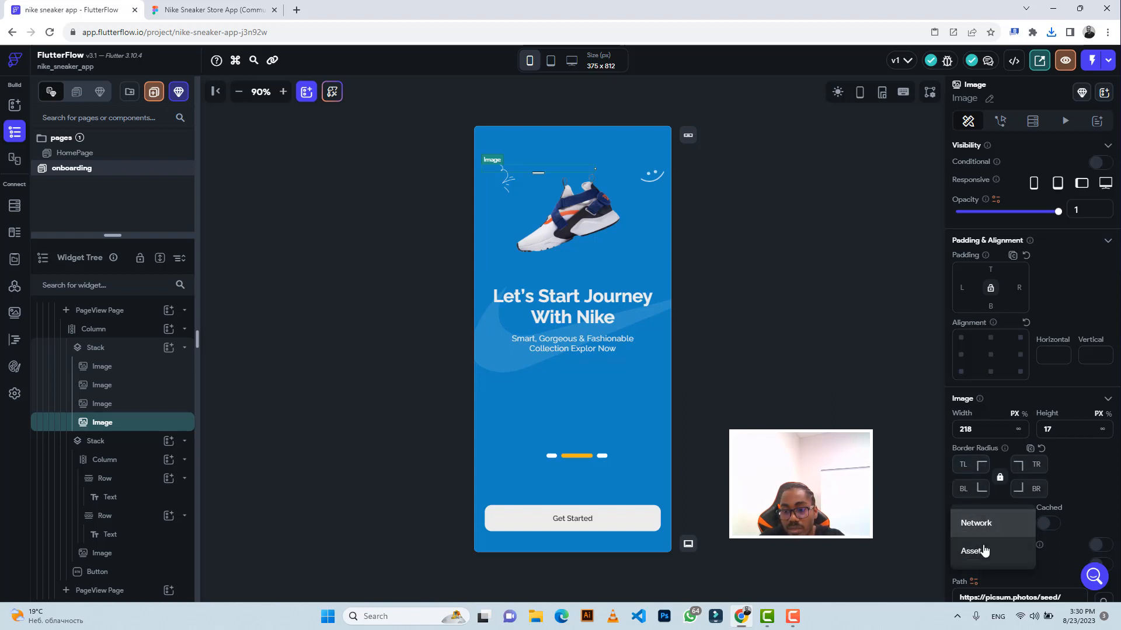
pyautogui.click(983, 549)
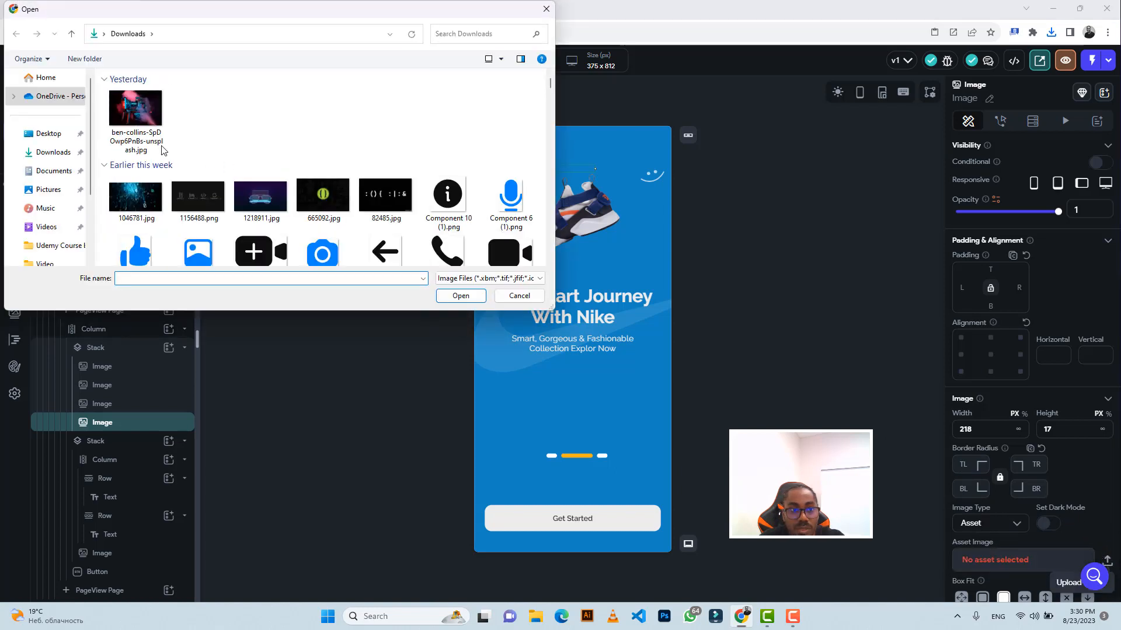
pyautogui.click(137, 120)
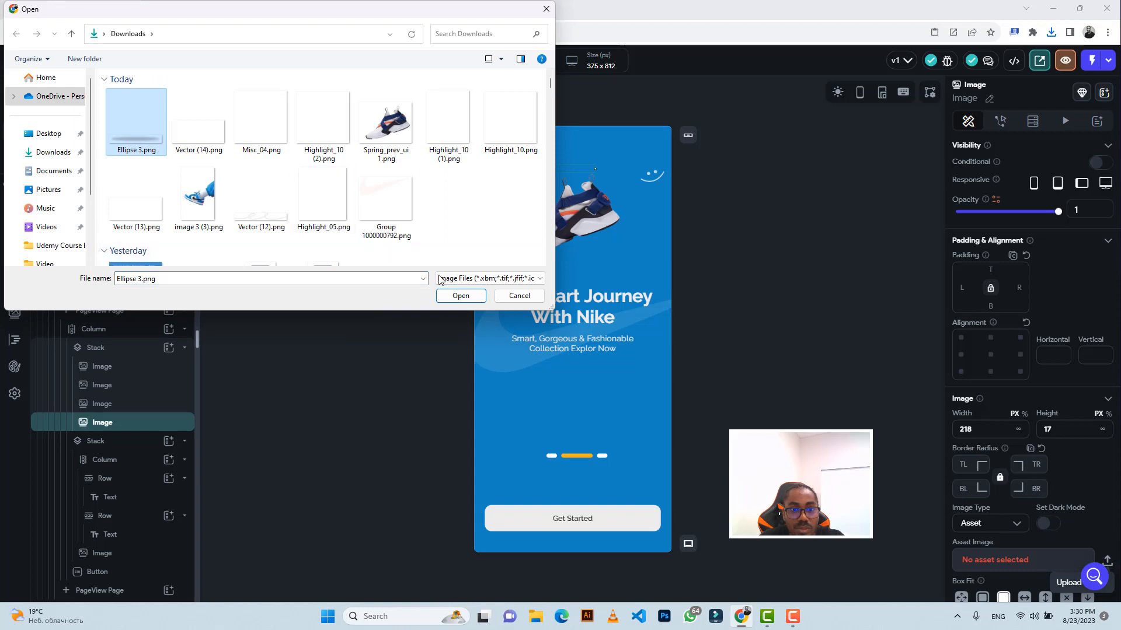
pyautogui.click(460, 295)
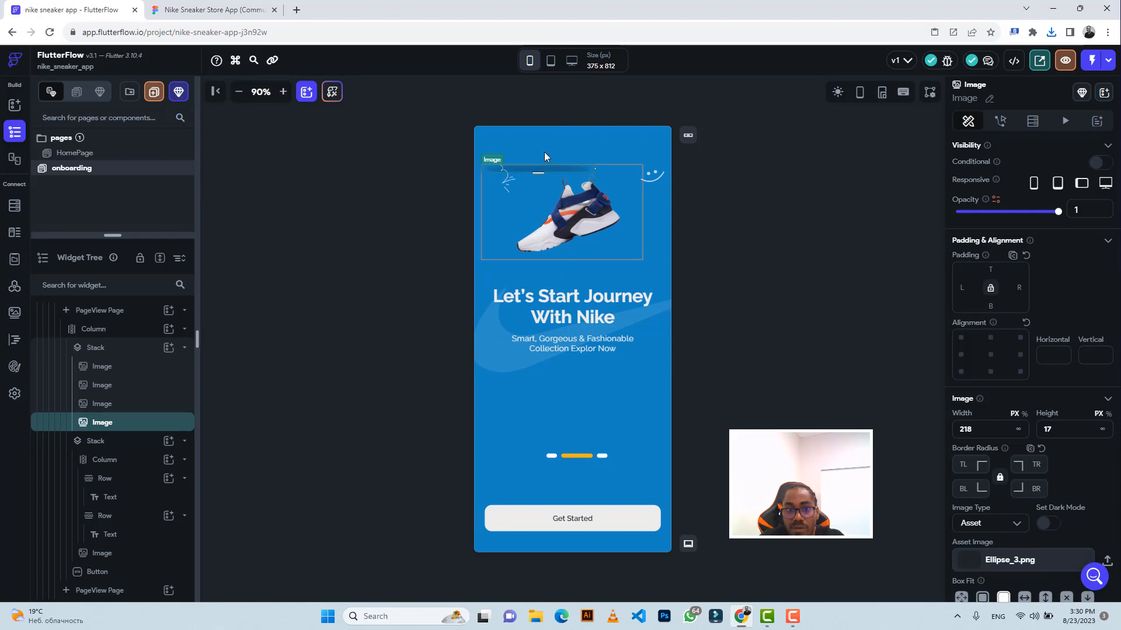
# Step: Place the shadow image beneath the shoe using a top padding of 165 and a left padding of 52, checking its position in Figma
pyautogui.click(213, 12)
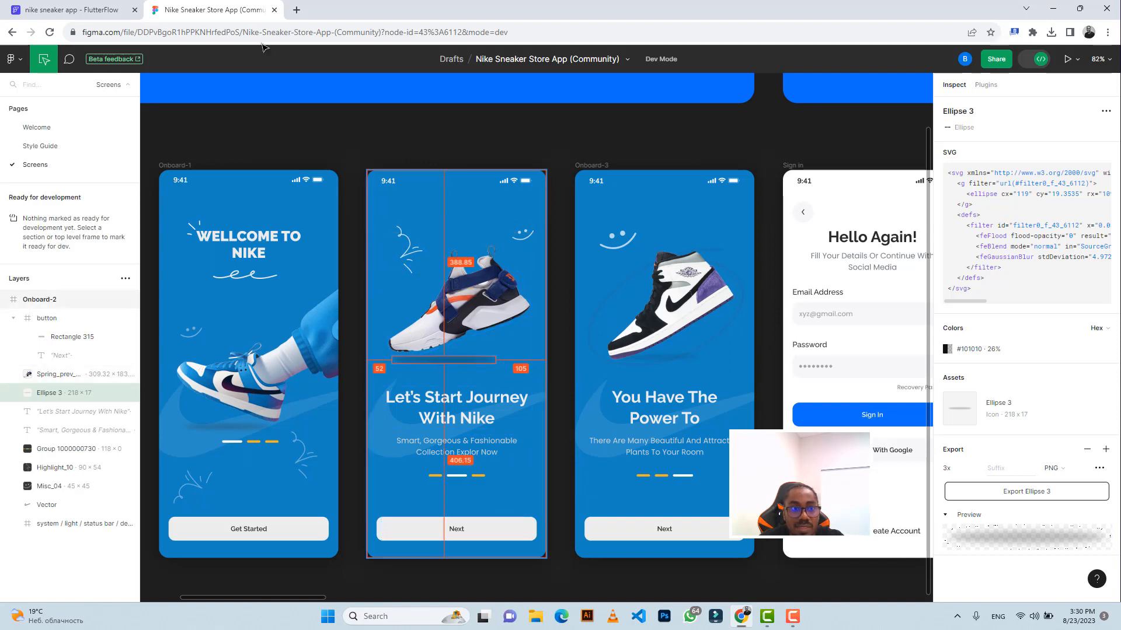
pyautogui.hotkey('ctrl', 'Tab')
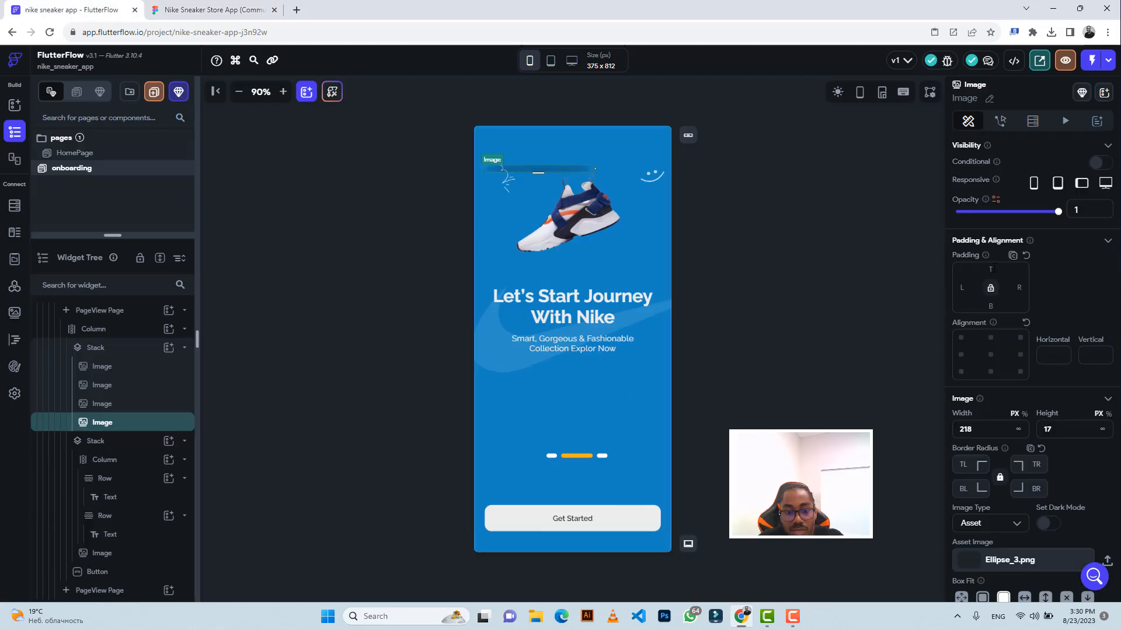
pyautogui.write('59')
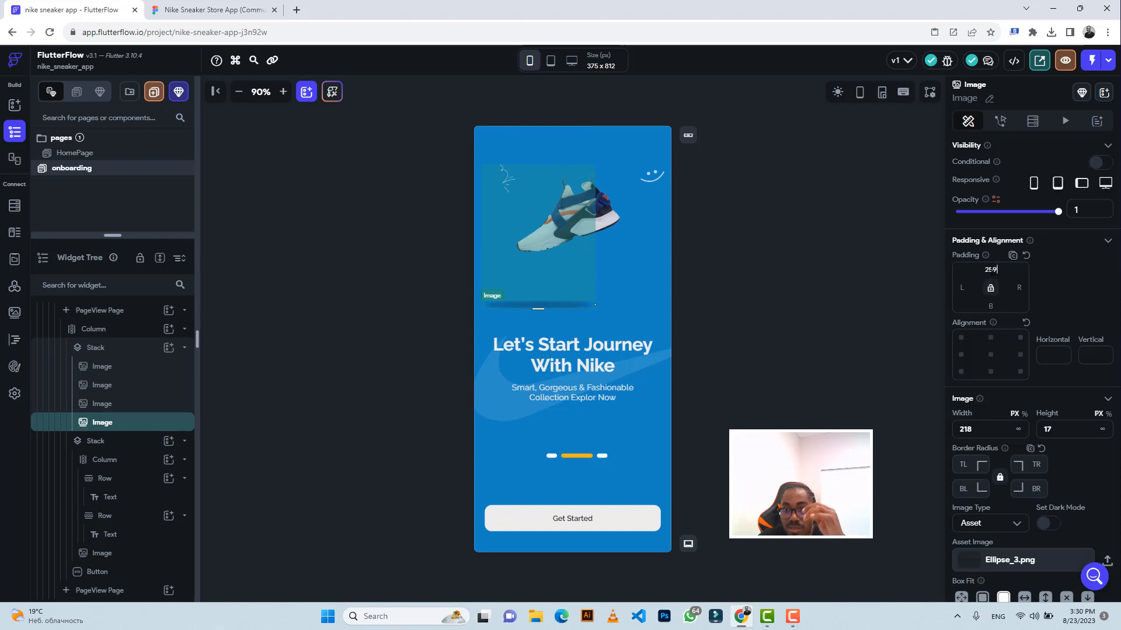
pyautogui.press('BackSpace')
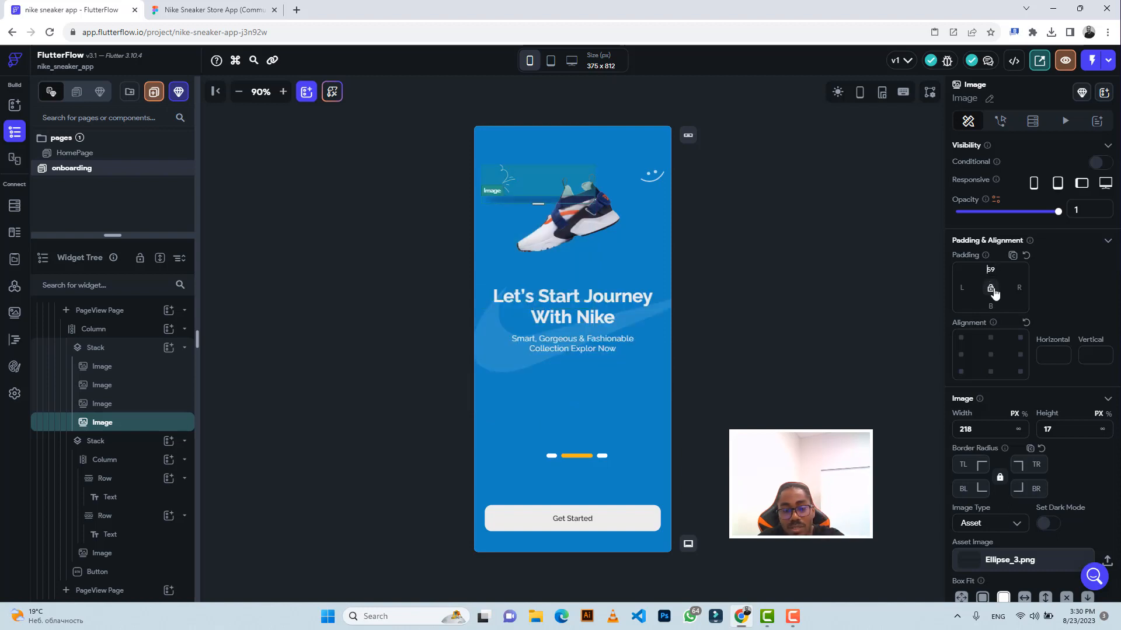
pyautogui.write('1')
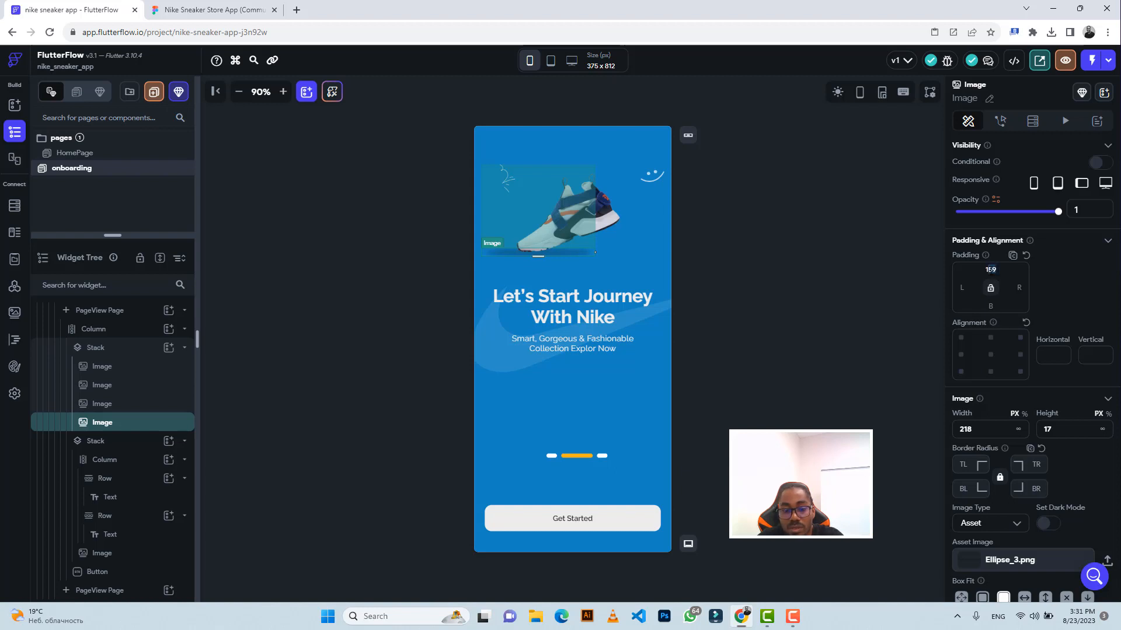
pyautogui.press('BackSpace')
pyautogui.press('BackSpace')
pyautogui.write('65')
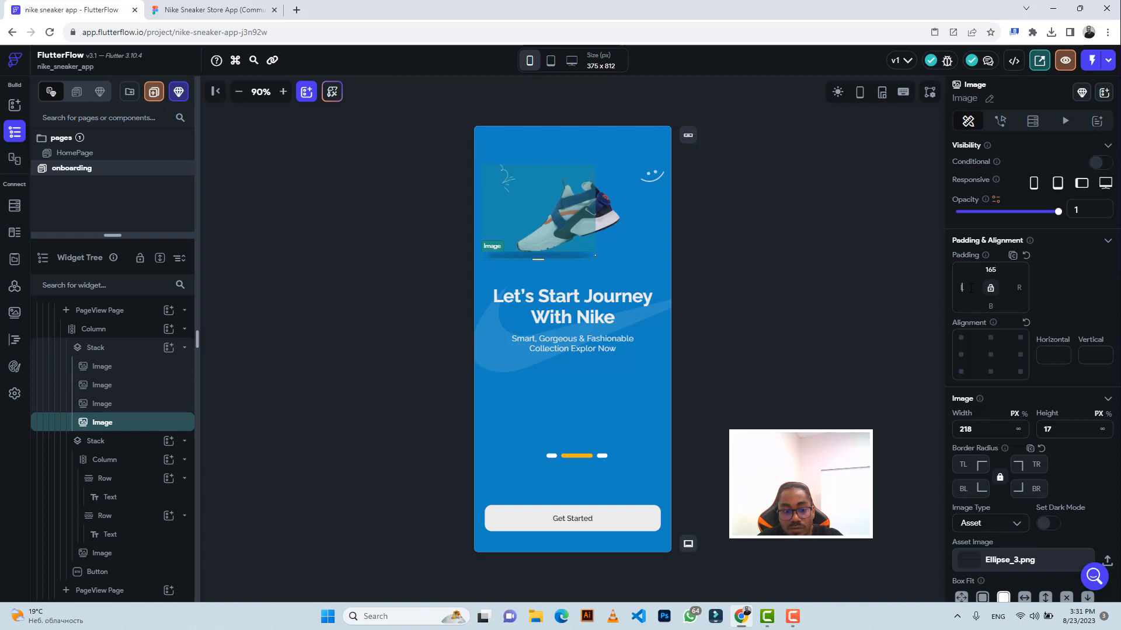
pyautogui.click(971, 287)
pyautogui.write('52')
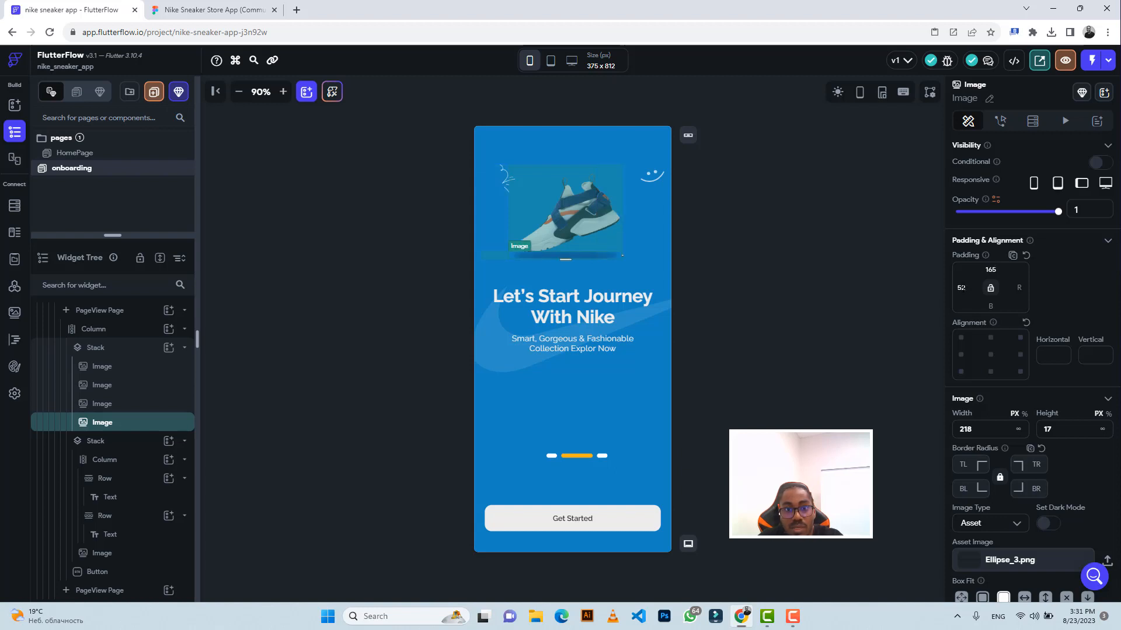
pyautogui.click(784, 260)
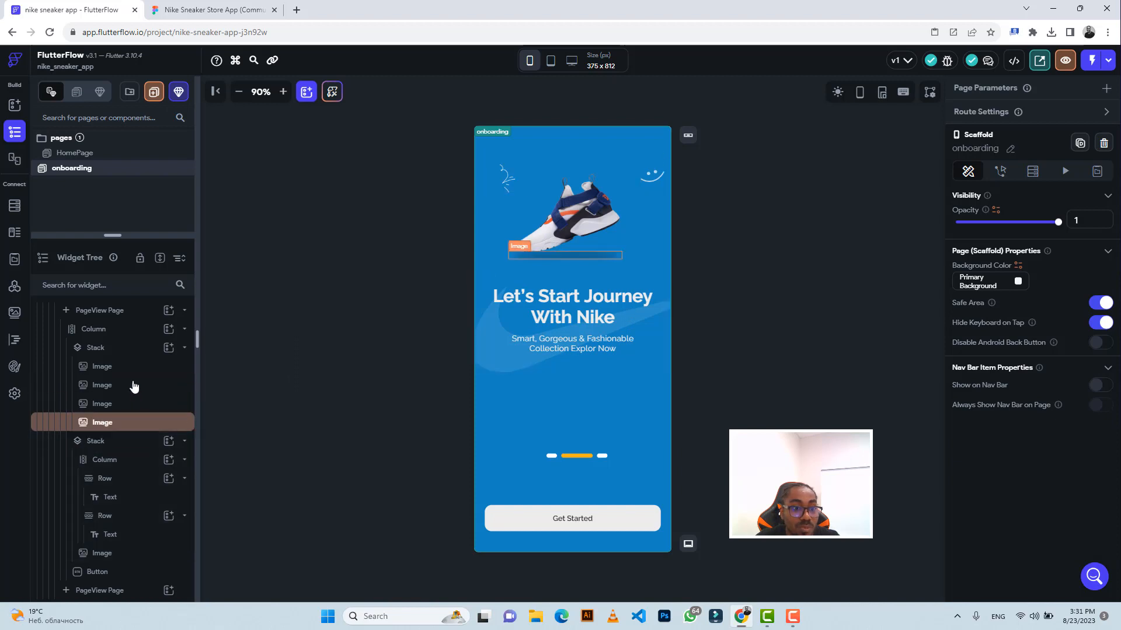
# Step: Copy the second onboarding page's whole column and paste it into the empty third PageView page
pyautogui.click(110, 320)
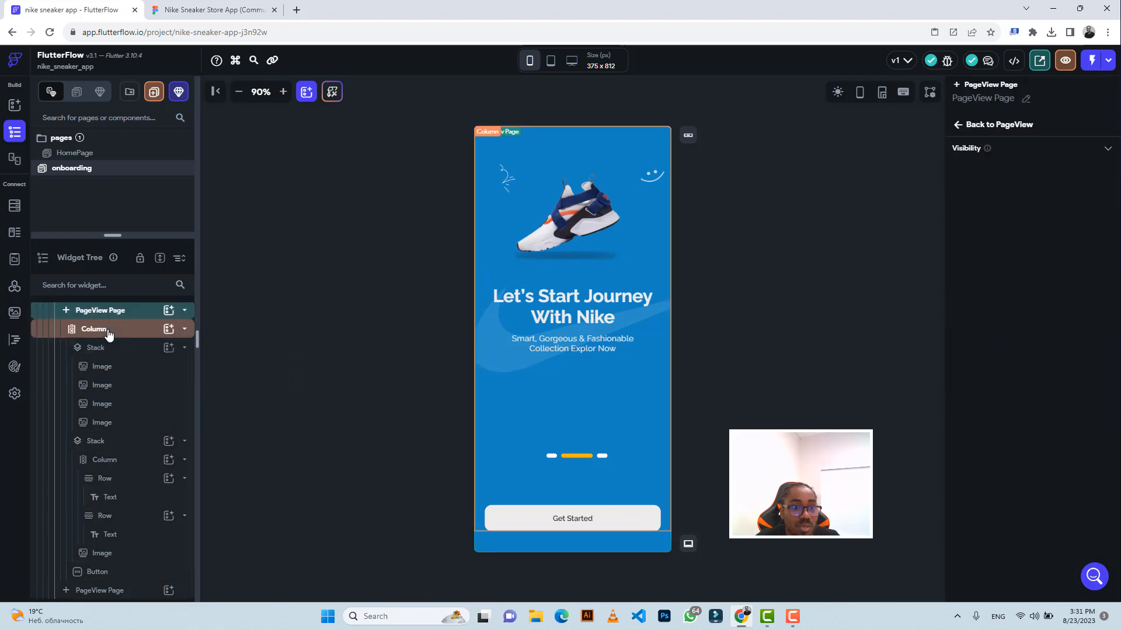
pyautogui.click(108, 333)
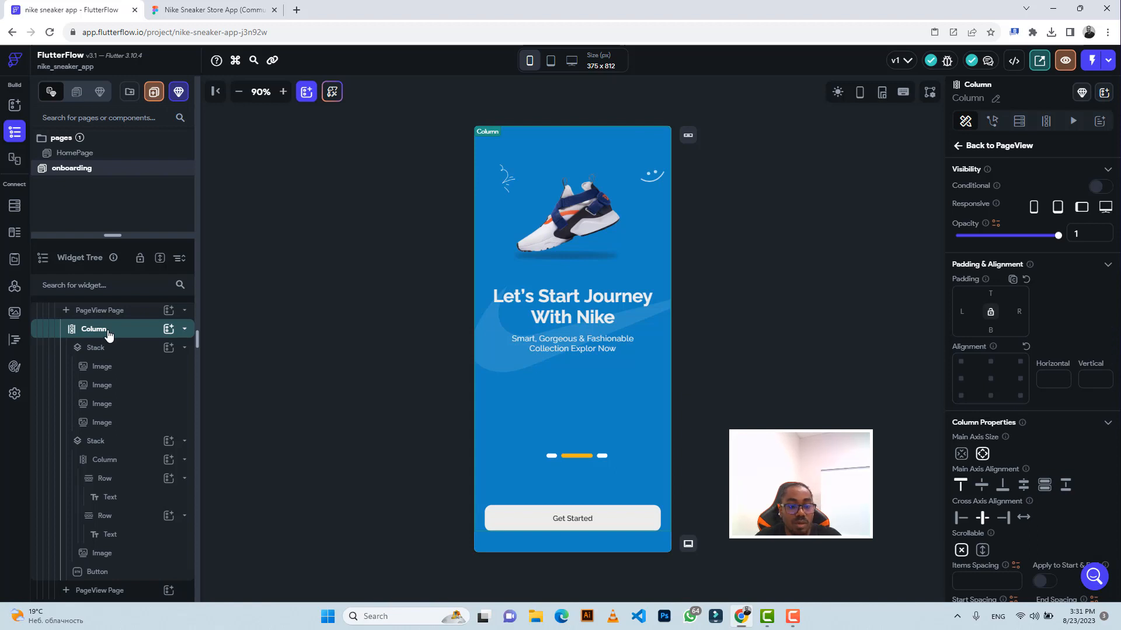
pyautogui.hotkey('ctrl', 'c')
pyautogui.hotkey('ctrl', 'c')
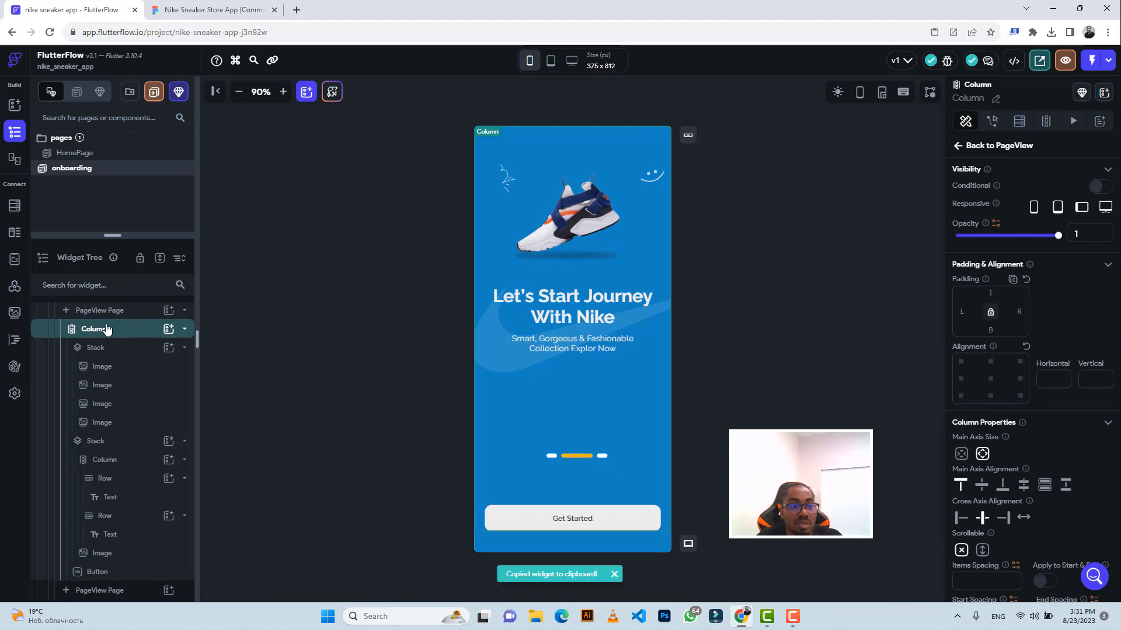
pyautogui.click(115, 314)
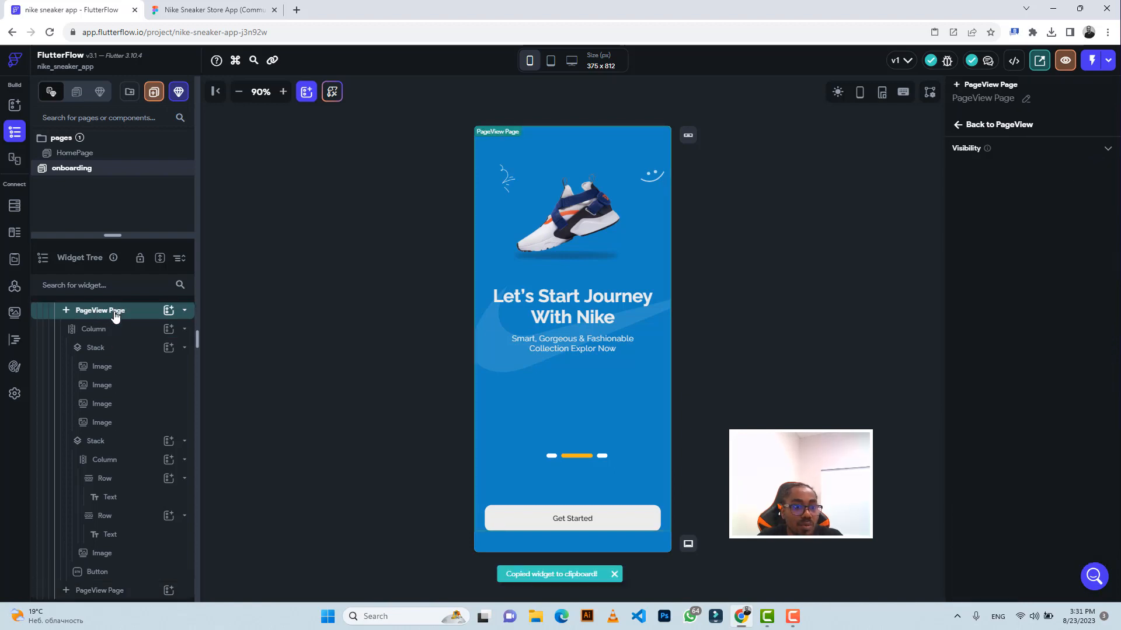
pyautogui.click(118, 424)
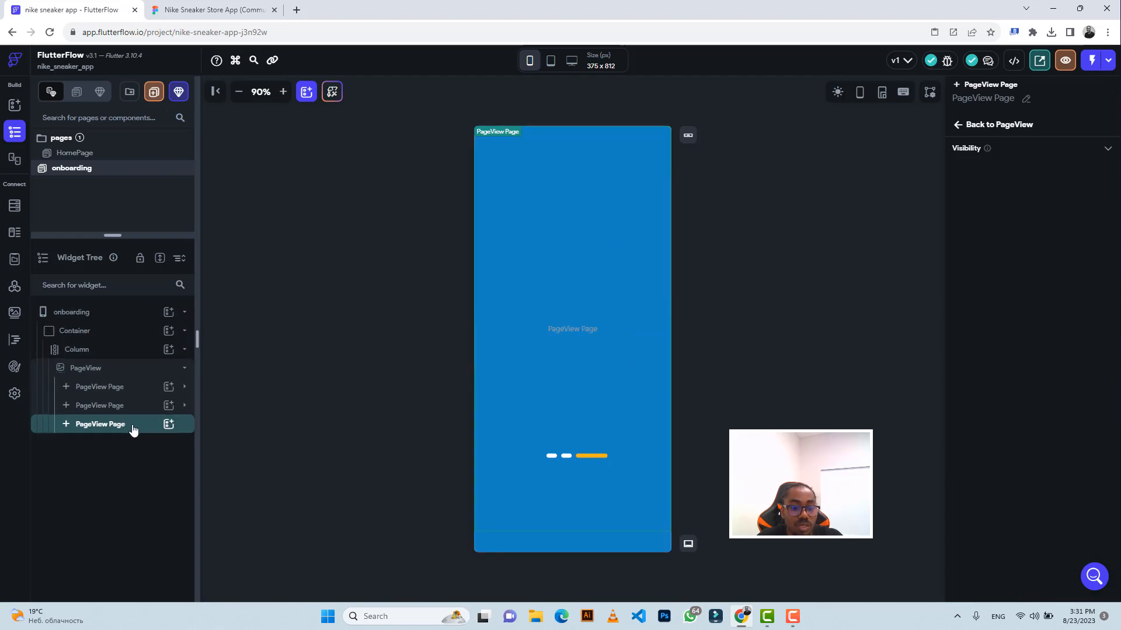
pyautogui.hotkey('ctrl', 'v')
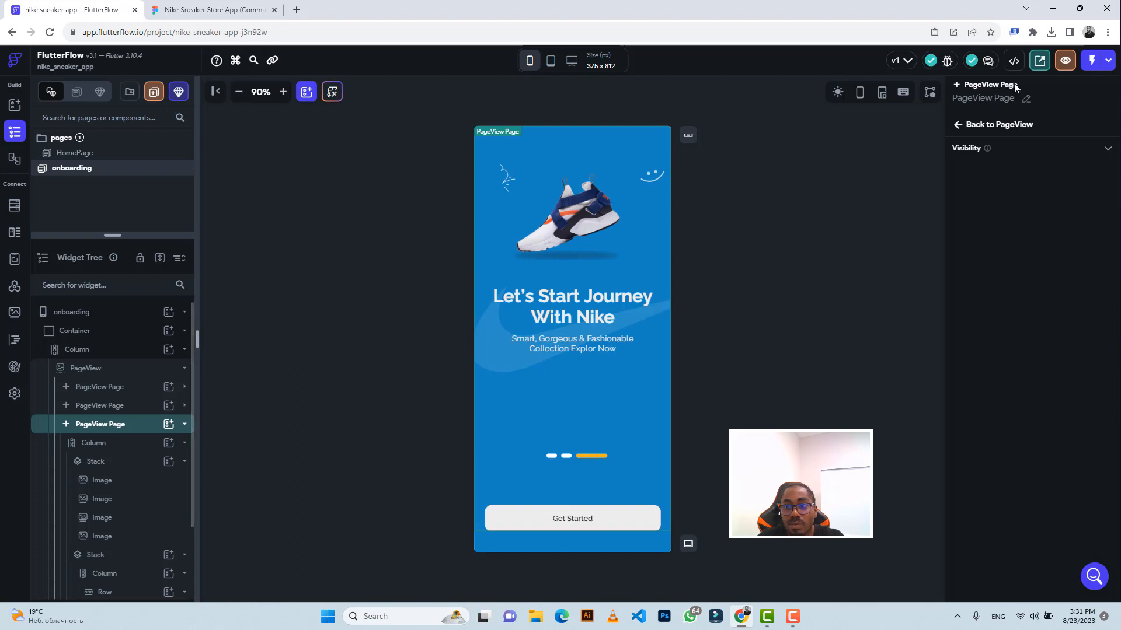
# Step: Start a preview of the onboarding page and, in Figma, examine the design's onboarding, sign-up/sign-in and home screens
pyautogui.click(1065, 60)
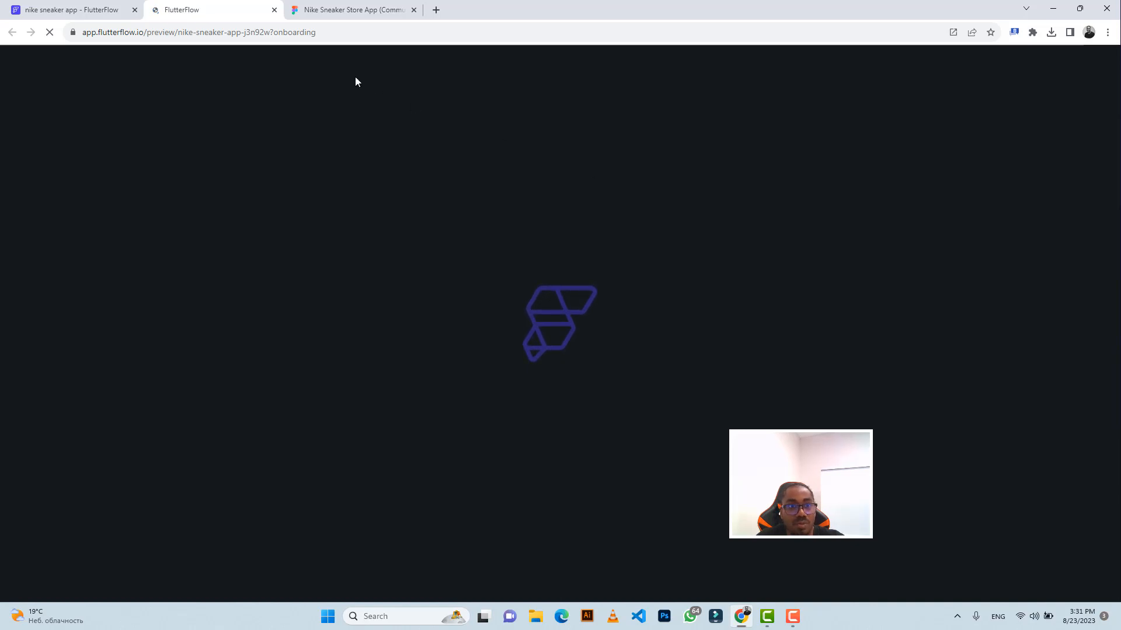
pyautogui.click(345, 14)
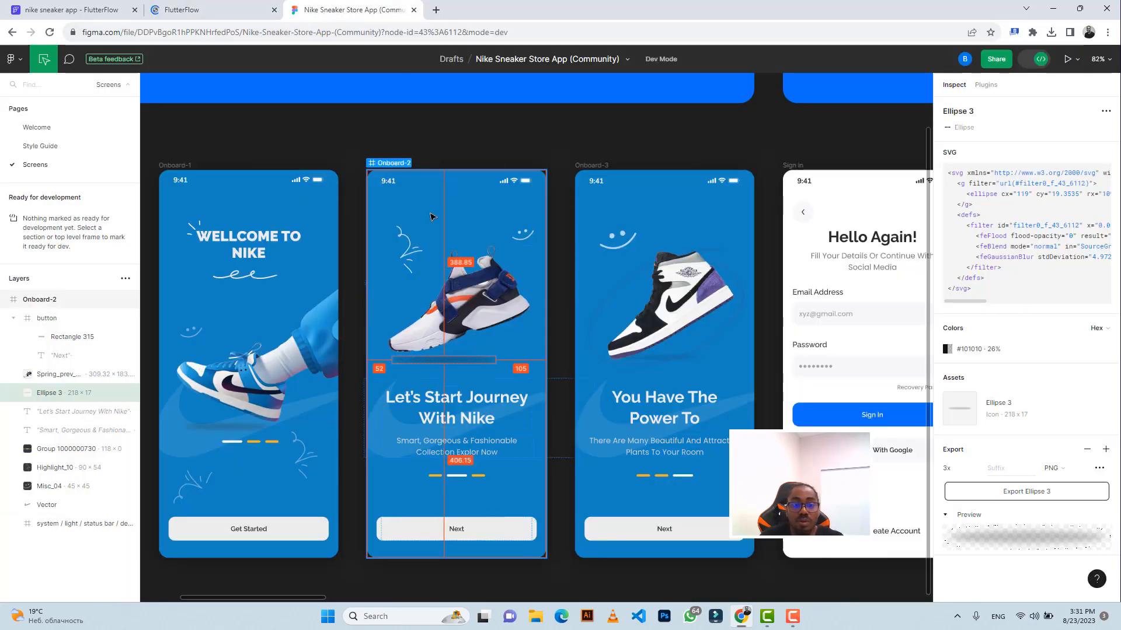
pyautogui.scroll(-1, 445, 211)
pyautogui.scroll(-6, 445, 212)
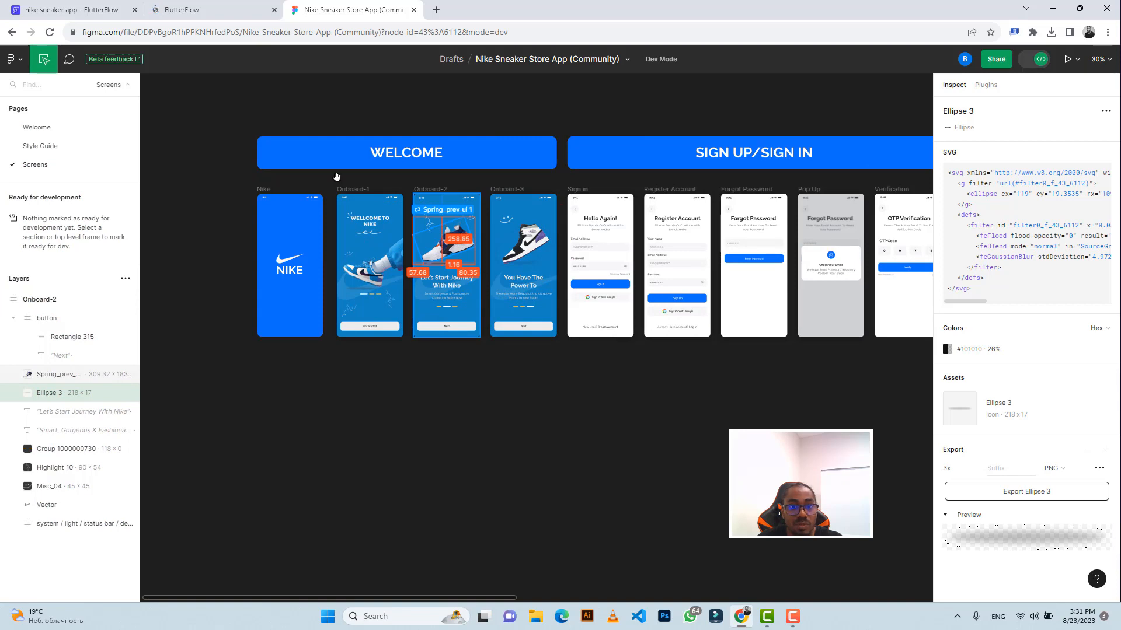
pyautogui.scroll(4, 501, 281)
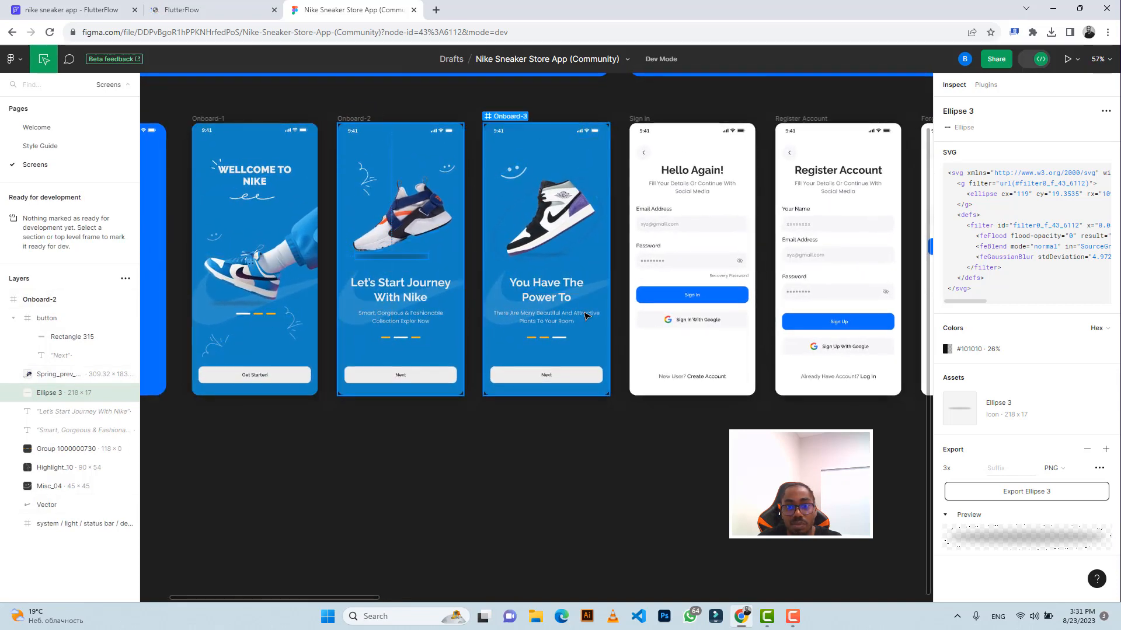
pyautogui.hscroll(3, 581, 316)
pyautogui.scroll(1, 581, 317)
pyautogui.hscroll(4, 581, 317)
pyautogui.scroll(1, 581, 317)
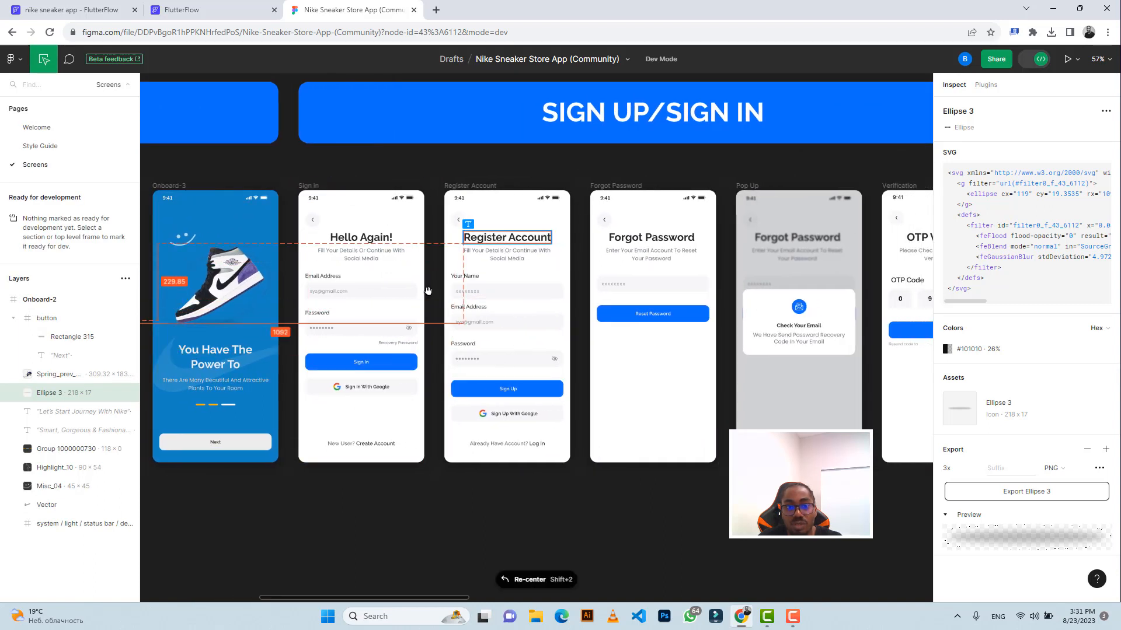
pyautogui.hscroll(4, 686, 347)
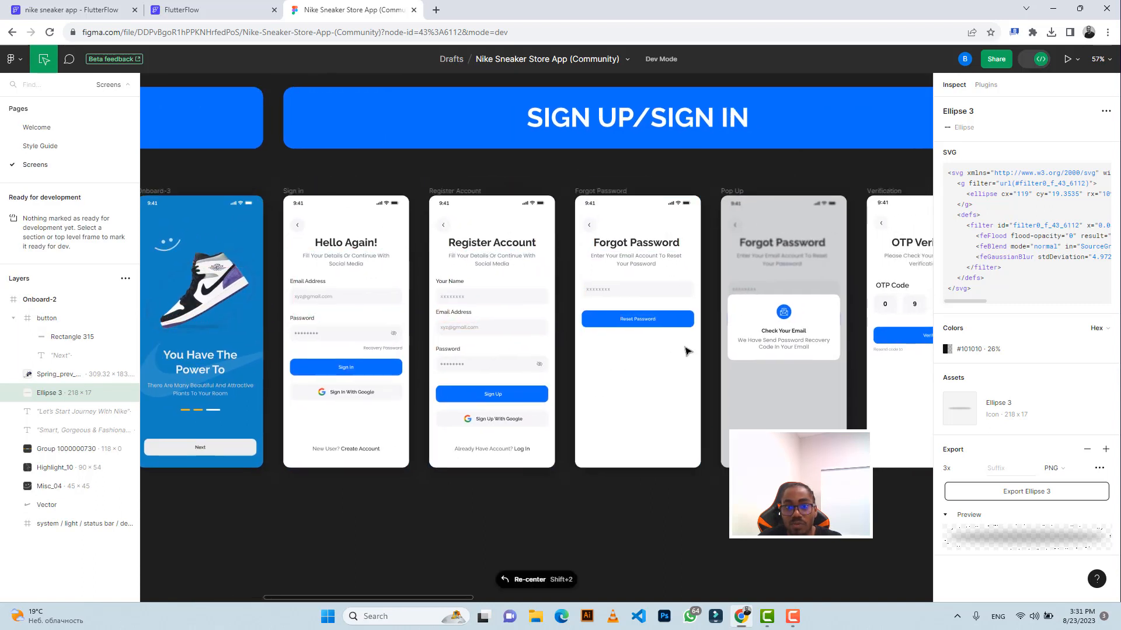
pyautogui.hscroll(5, 650, 347)
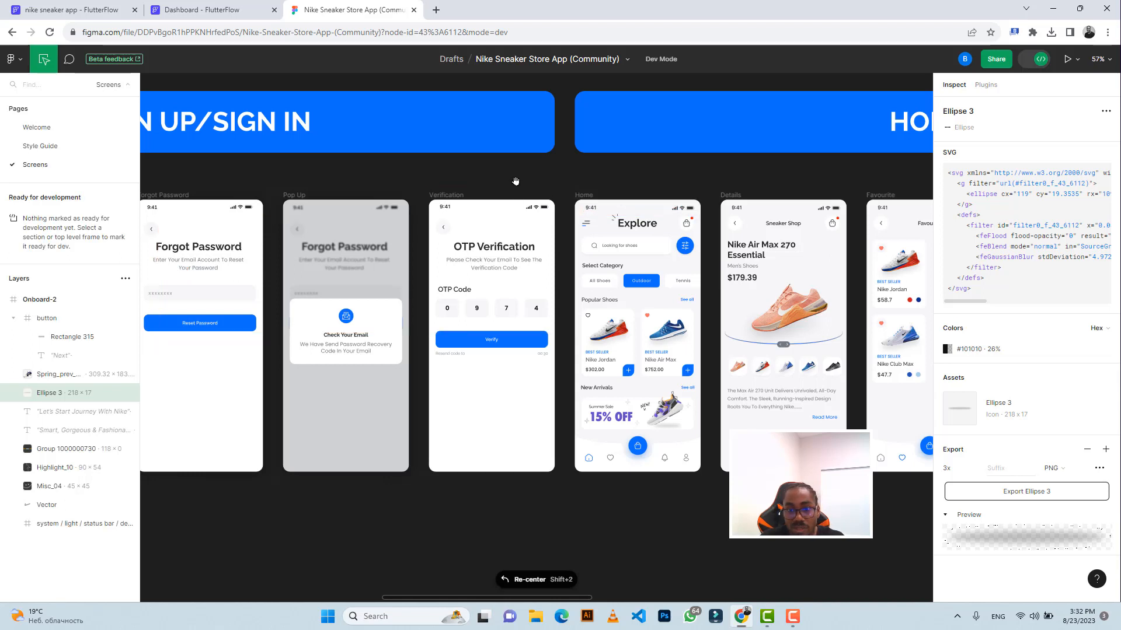
# Step: Return to the FlutterFlow preview and swipe forward and back through the onboarding pages to check them
pyautogui.click(211, 12)
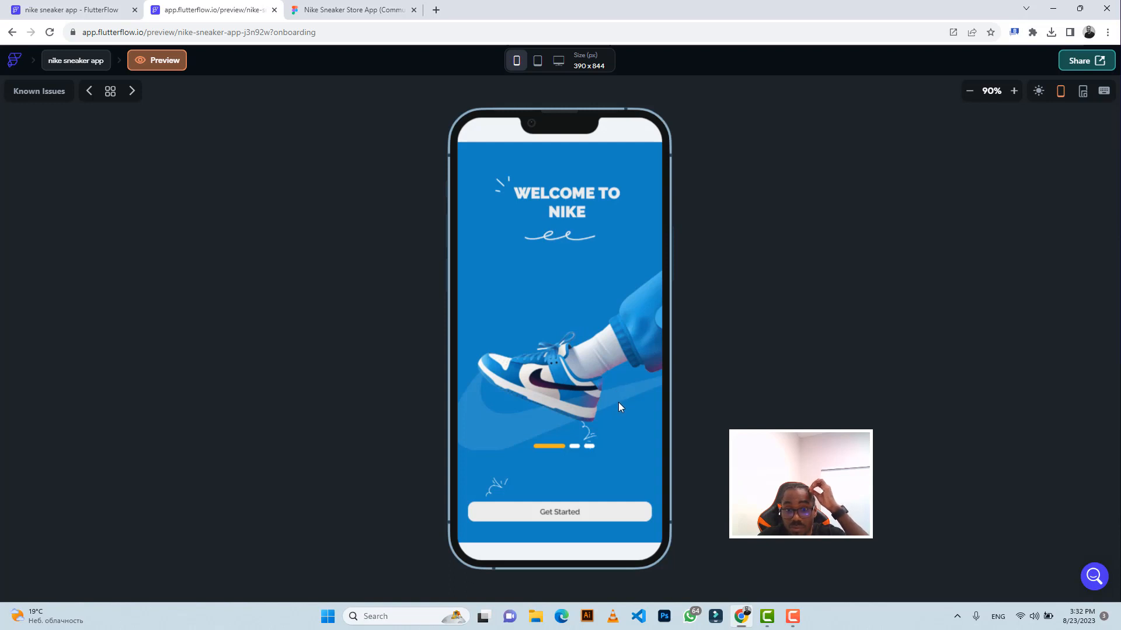
pyautogui.moveTo(618, 402); pyautogui.dragTo(533, 421)
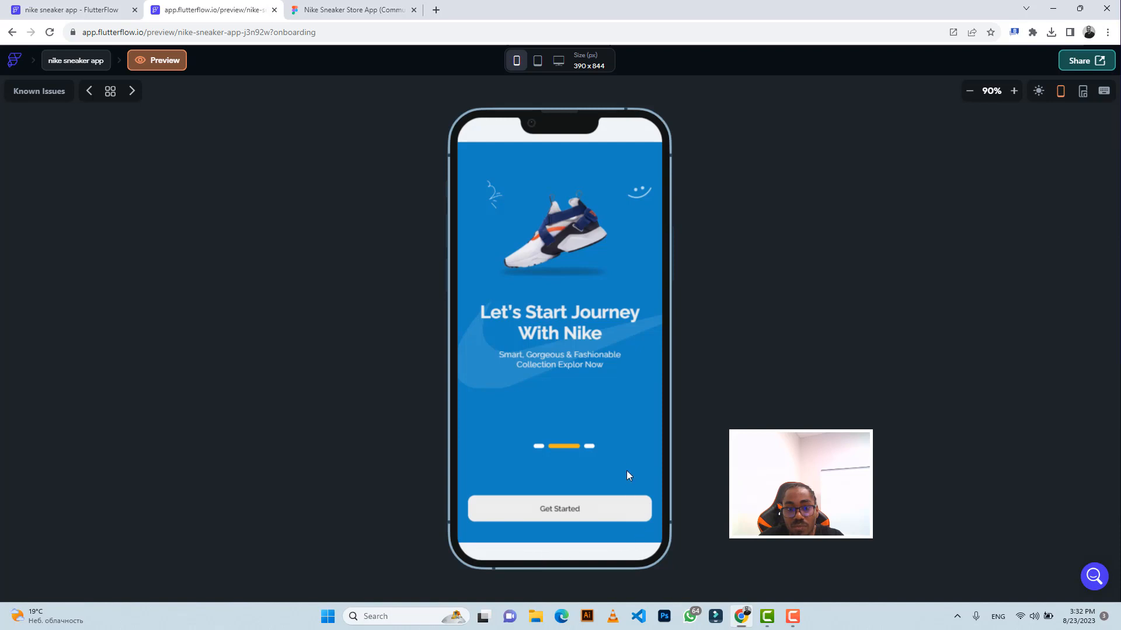
pyautogui.moveTo(626, 470); pyautogui.dragTo(529, 458)
pyautogui.moveTo(619, 402); pyautogui.dragTo(641, 365)
pyautogui.moveTo(522, 356); pyautogui.dragTo(623, 352)
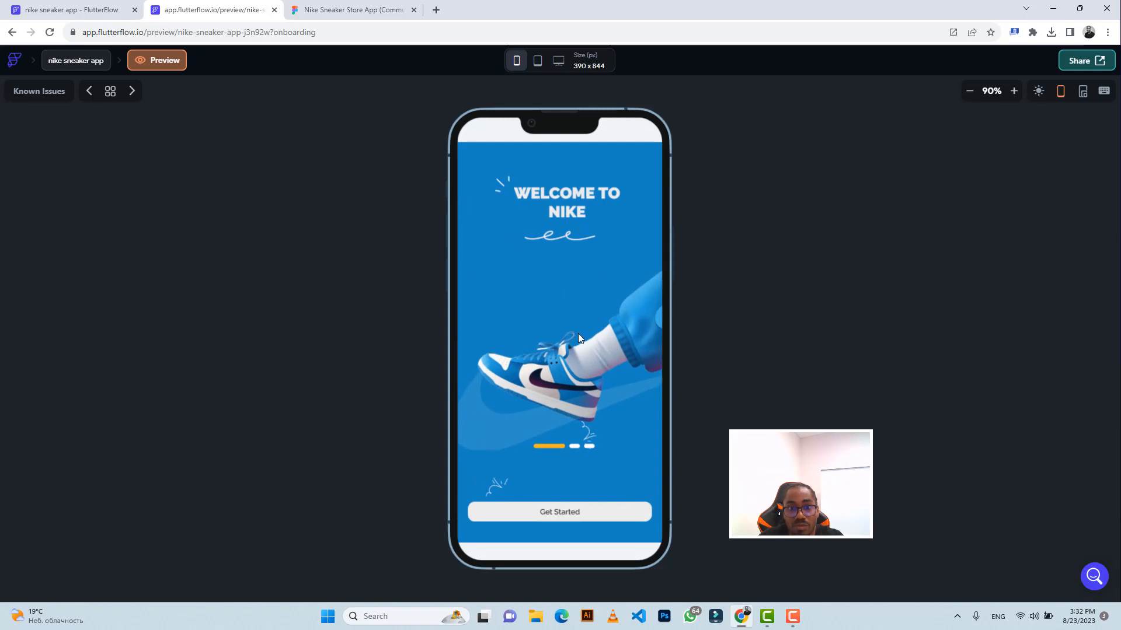